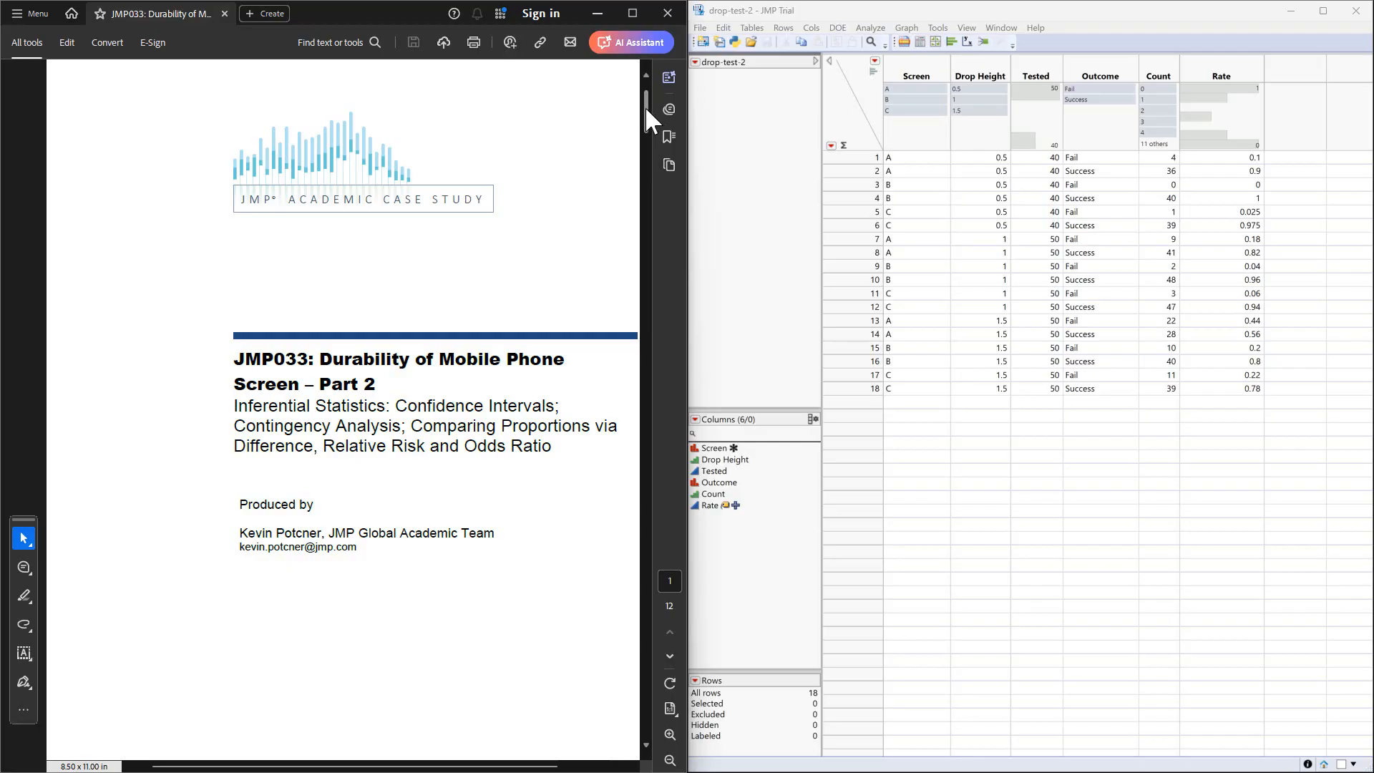
# Read exercise 1 of the case study and the Exhibit 1 instructions for creating 95% confidence intervals for success rates.
pyautogui.moveTo(646, 107); pyautogui.dragTo(570, 681)
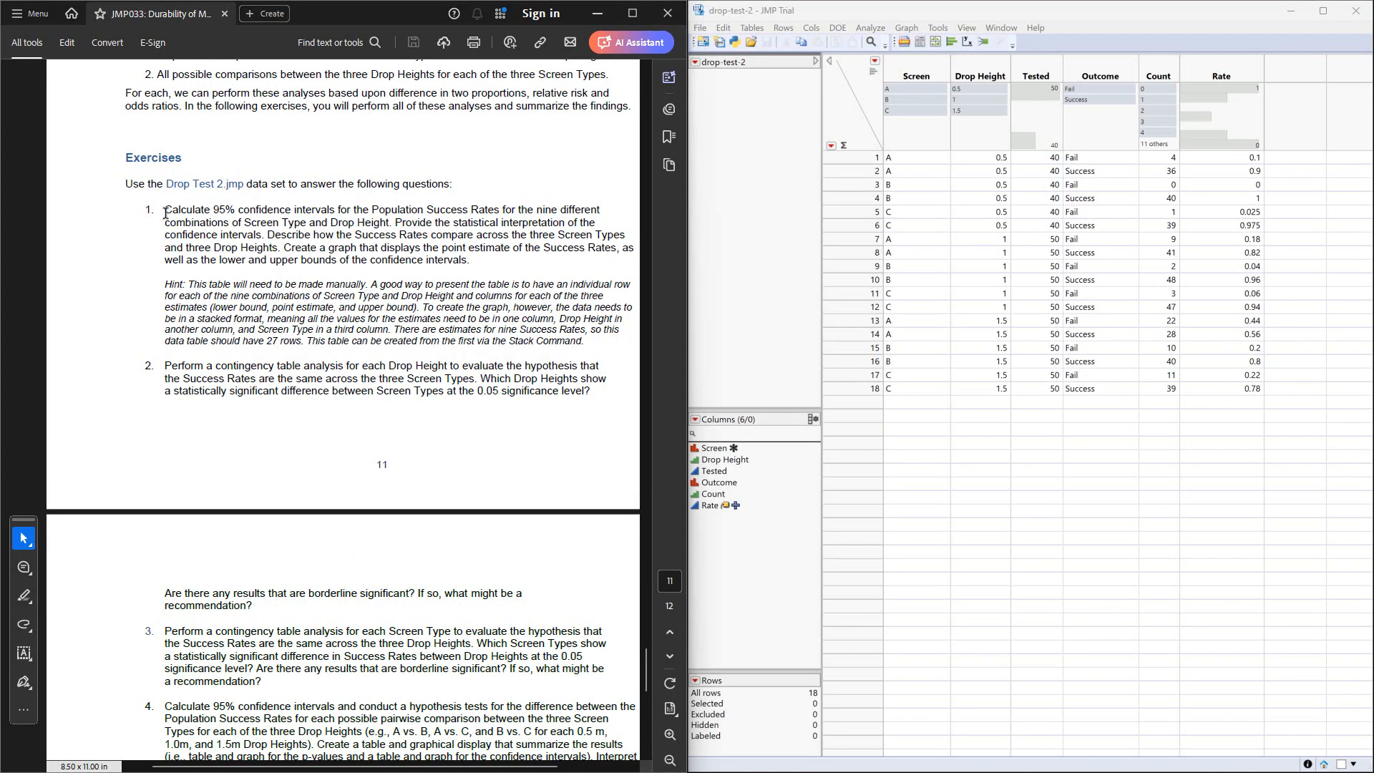
pyautogui.moveTo(165, 213); pyautogui.dragTo(572, 206)
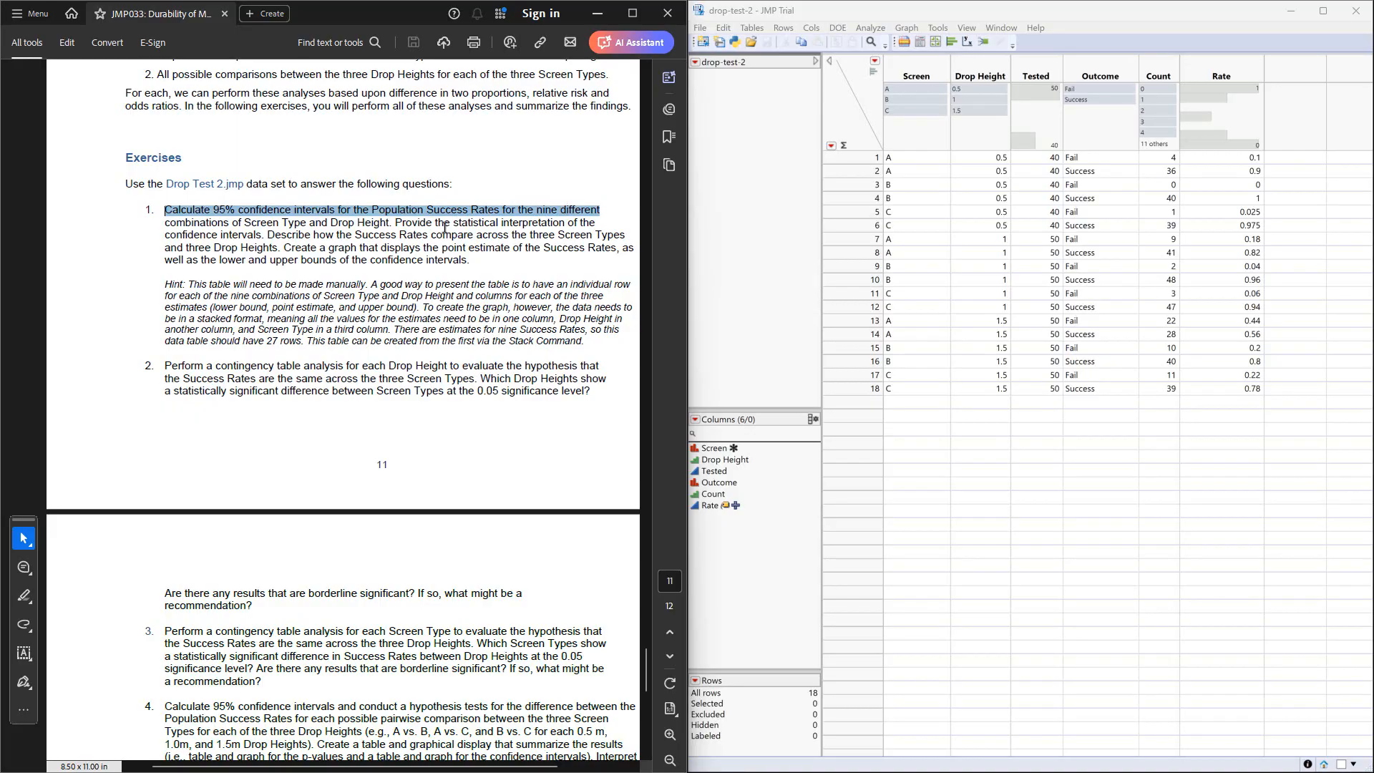
pyautogui.moveTo(445, 227)
pyautogui.mouseDown()
pyautogui.moveTo(297, 261)
pyautogui.moveTo(387, 222)
pyautogui.mouseUp()
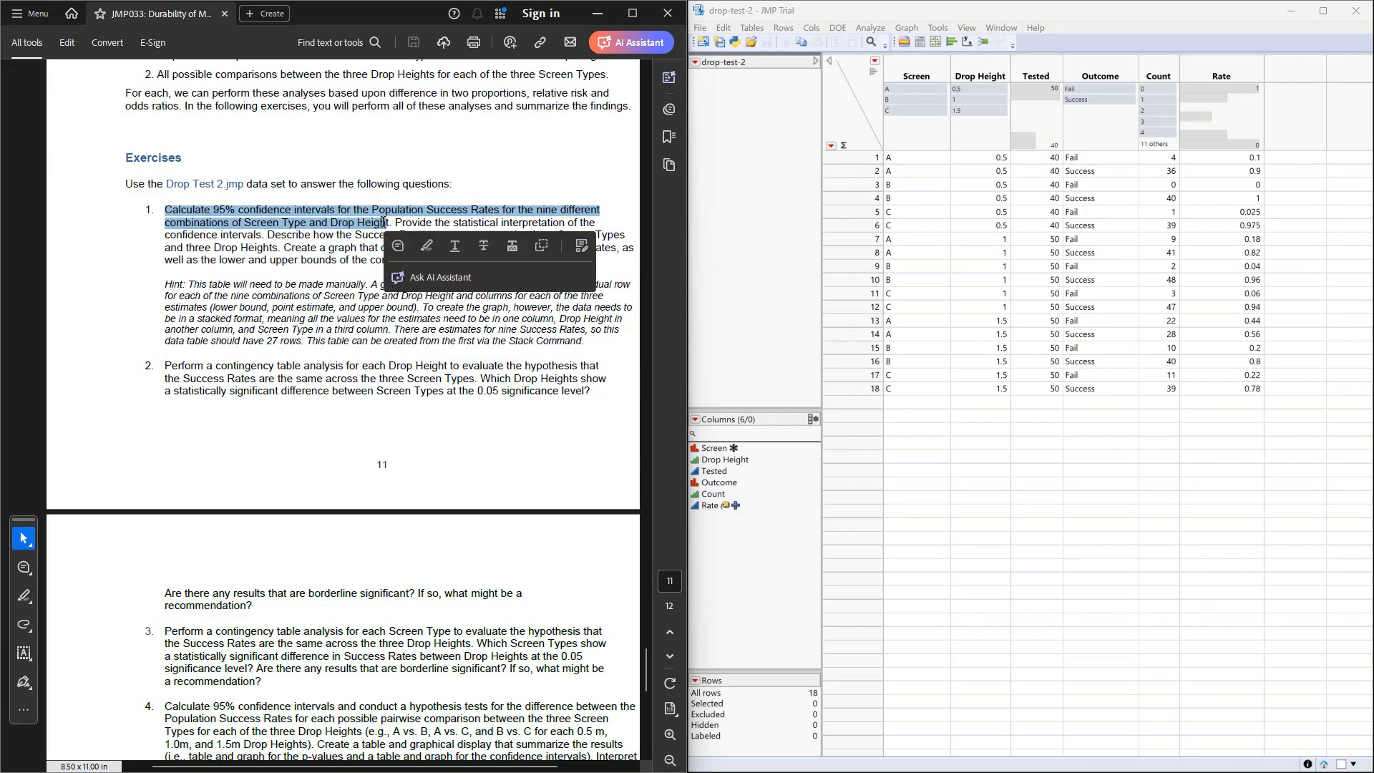
pyautogui.click(260, 282)
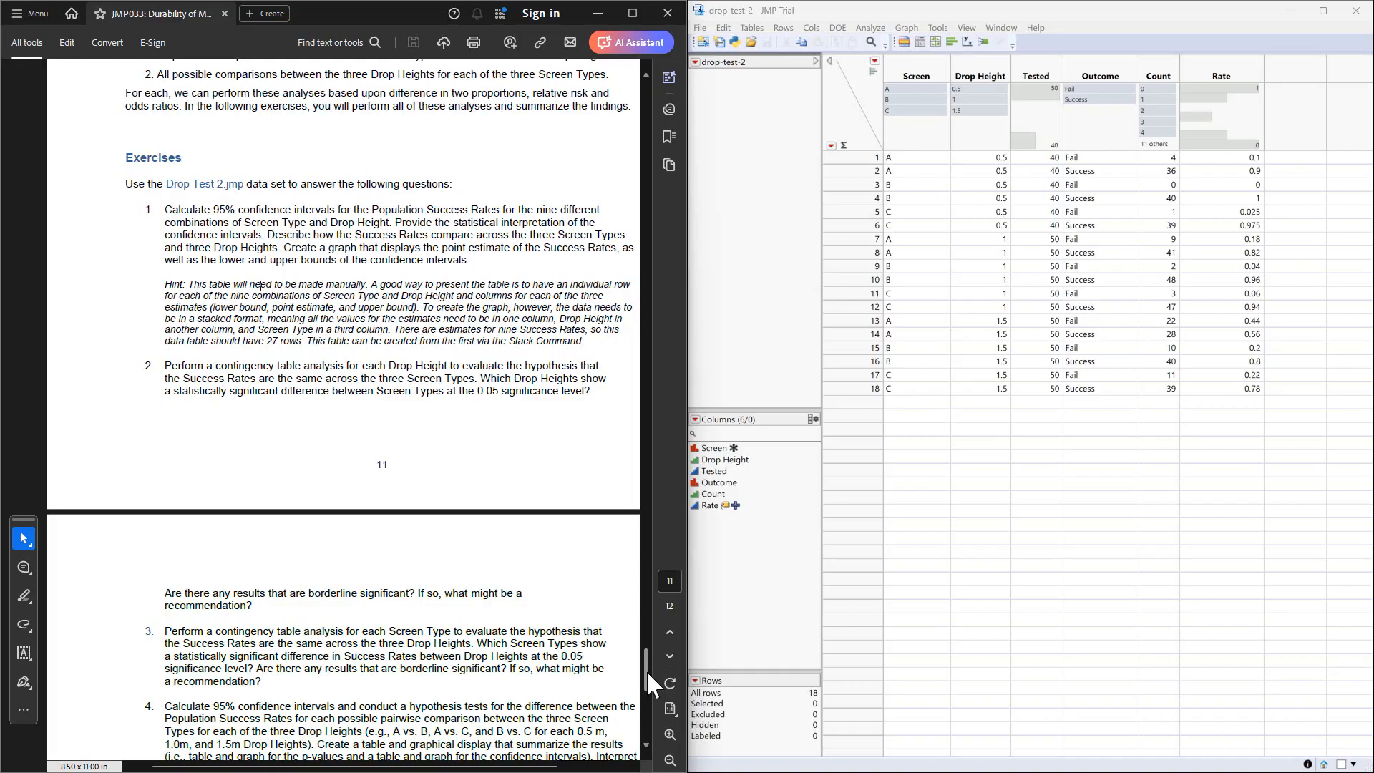
pyautogui.moveTo(646, 670); pyautogui.dragTo(639, 294)
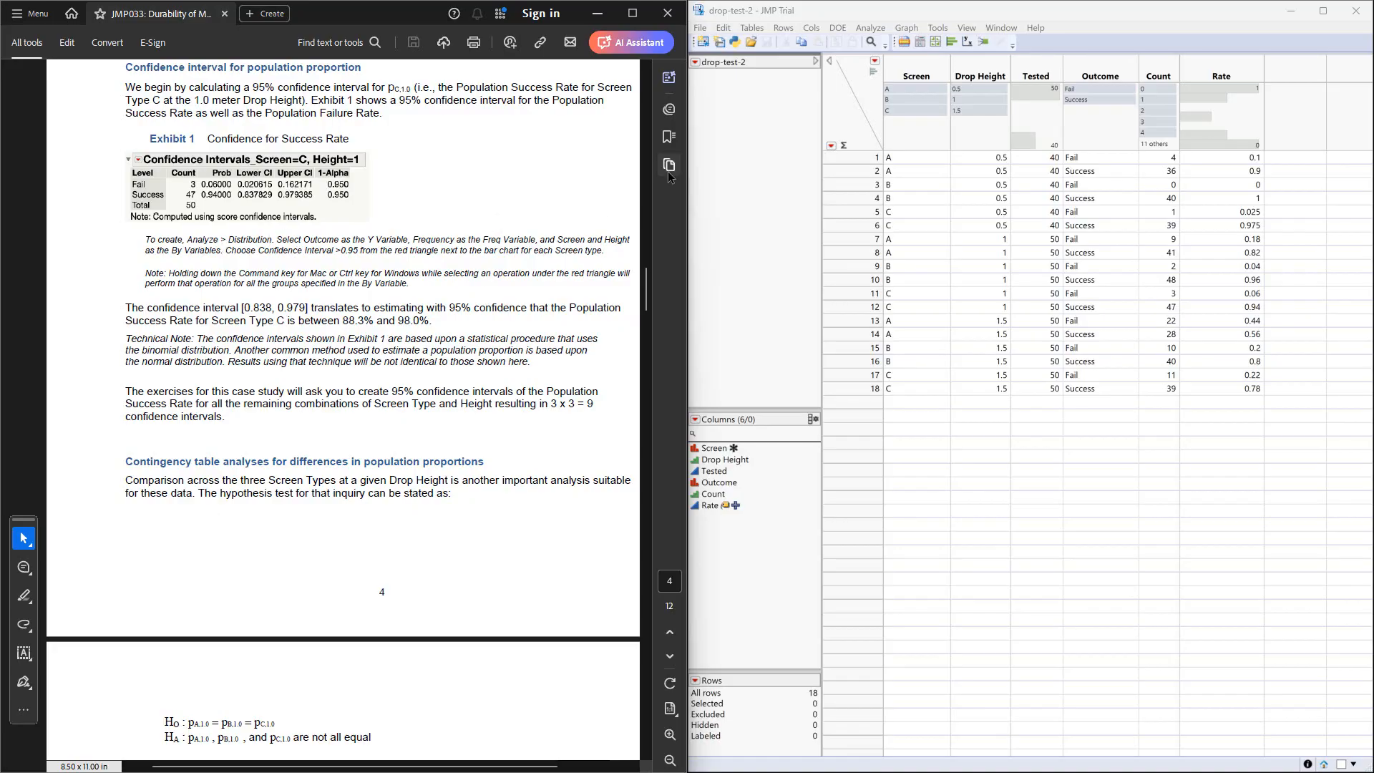
# Run a Distribution analysis with Outcome as Y, Count as Freq, and Screen and Drop Height as By variables.
pyautogui.click(871, 29)
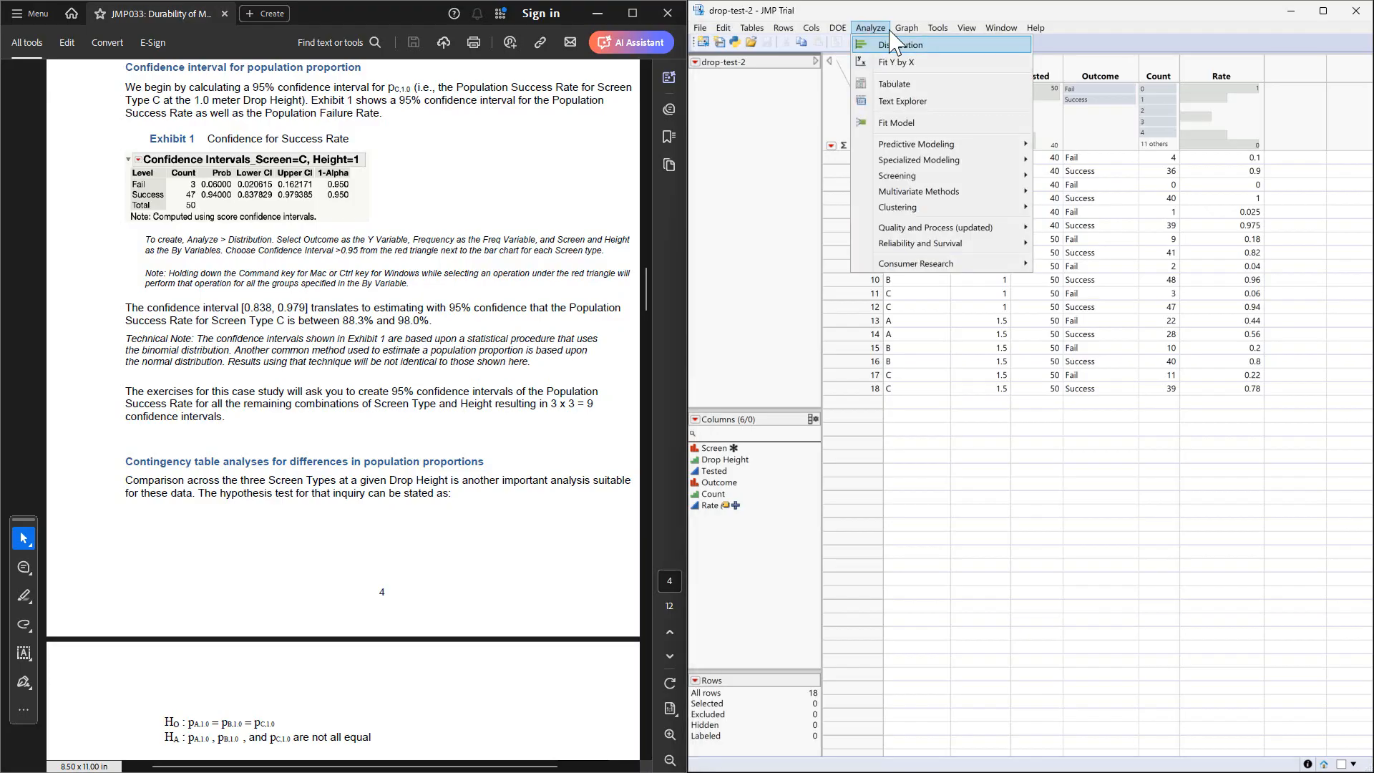
pyautogui.click(891, 45)
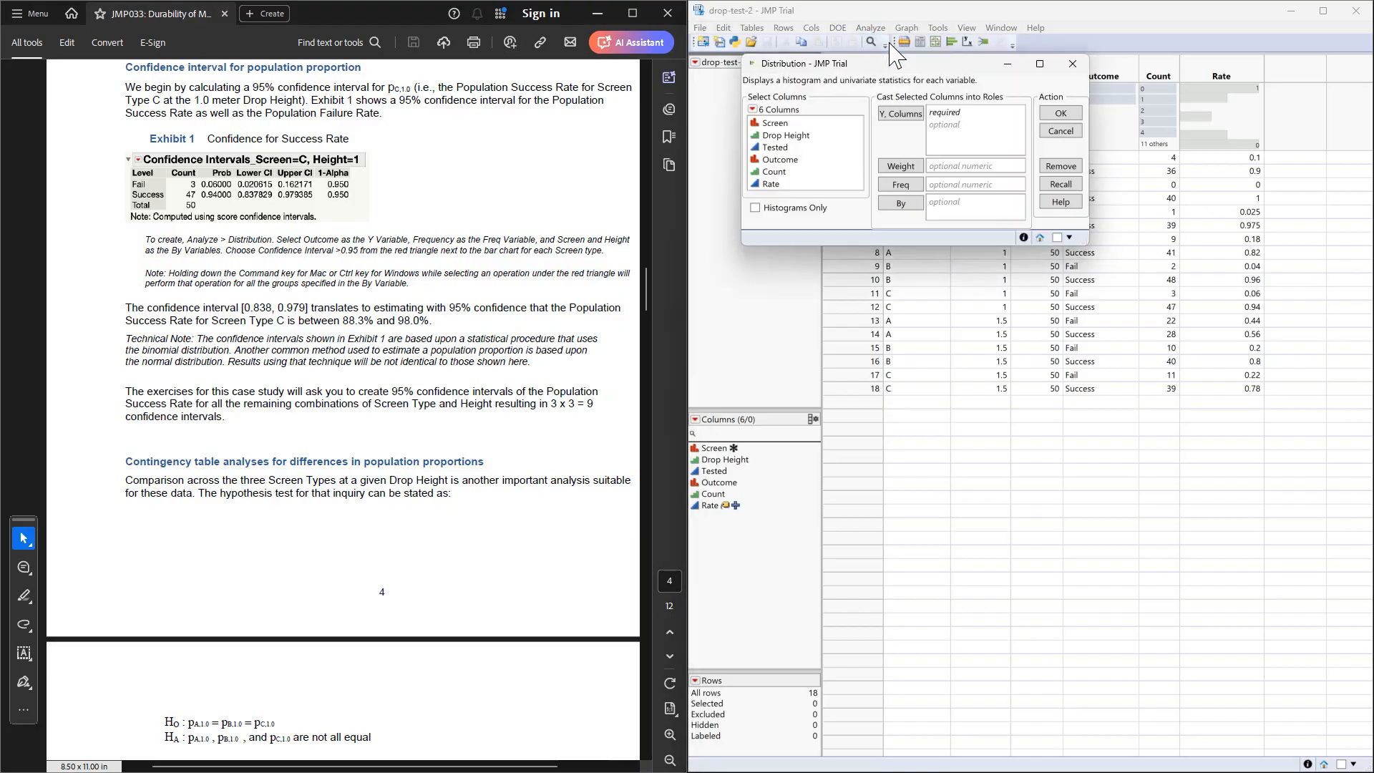
pyautogui.click(819, 136)
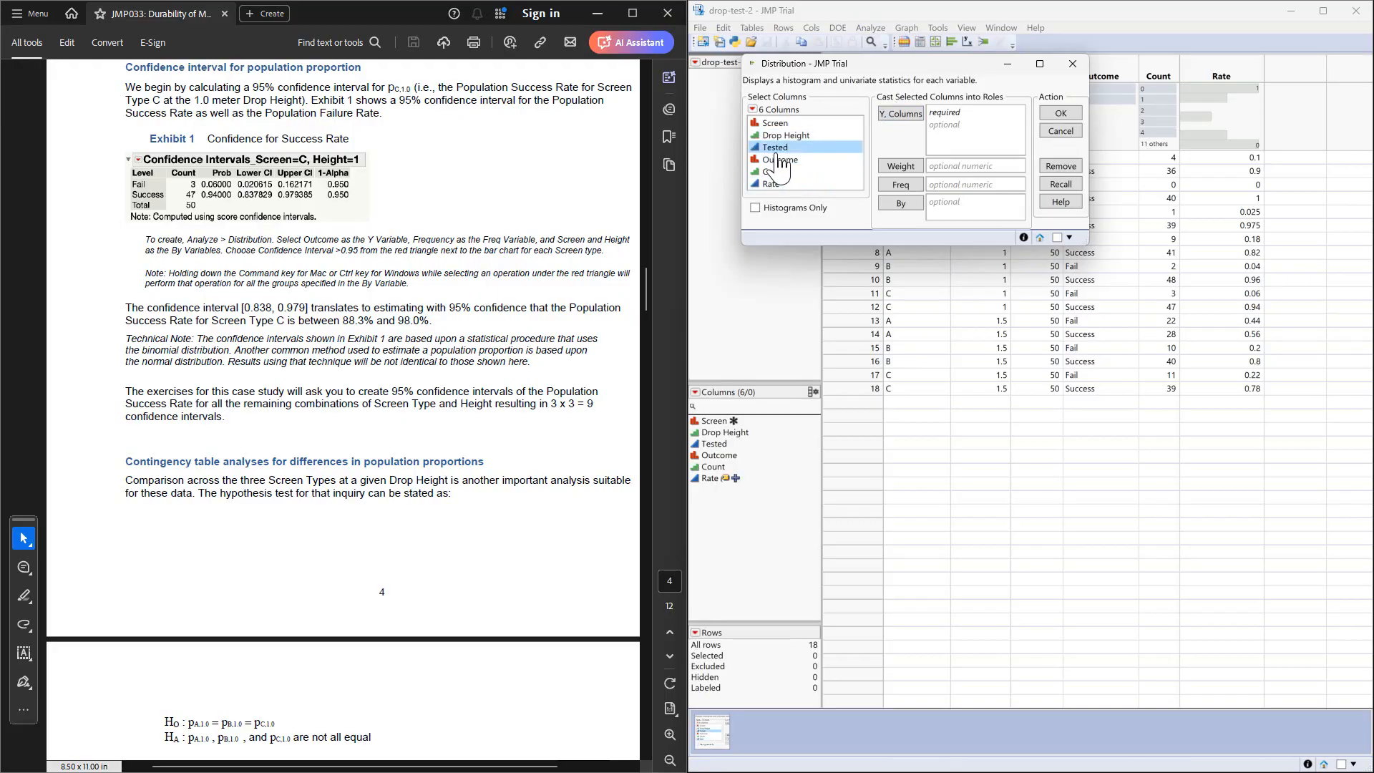
pyautogui.moveTo(779, 159); pyautogui.dragTo(981, 133)
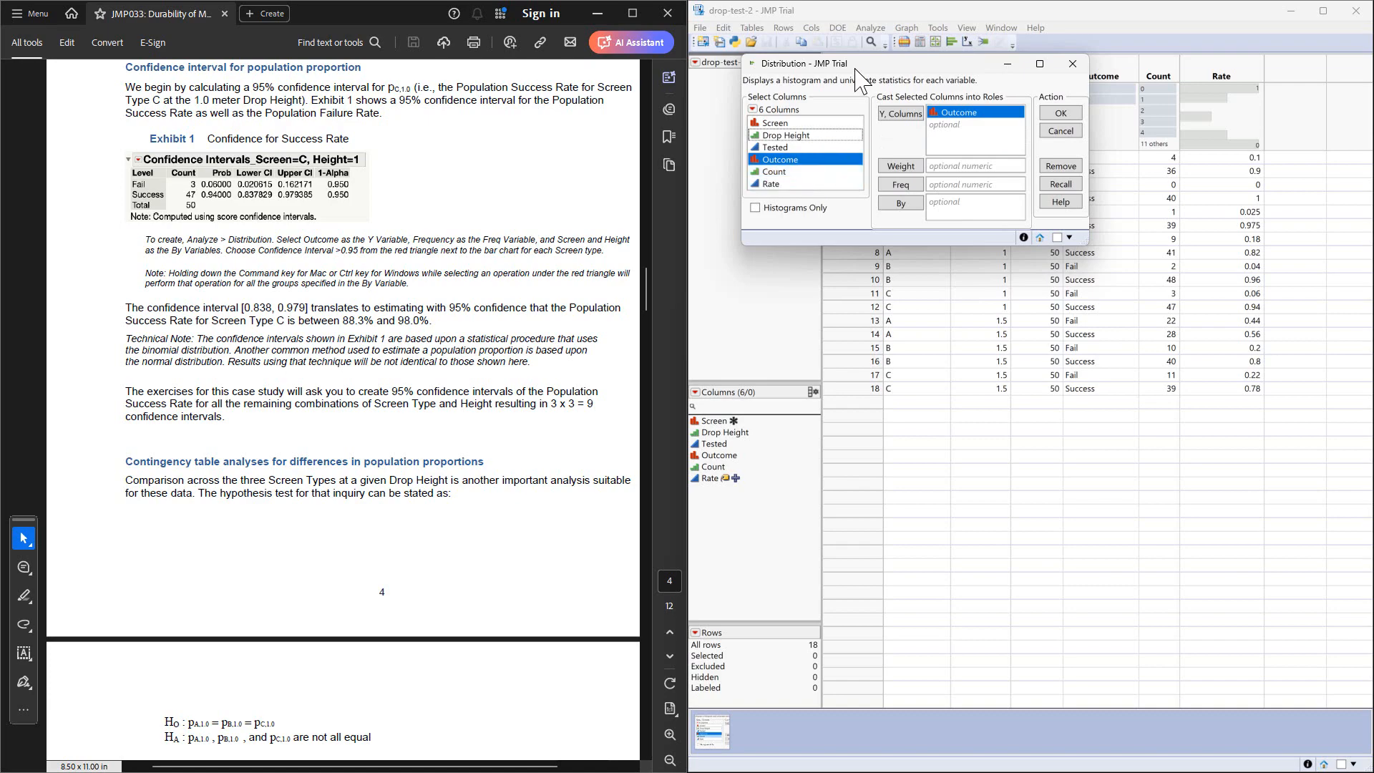
pyautogui.moveTo(901, 67); pyautogui.dragTo(977, 437)
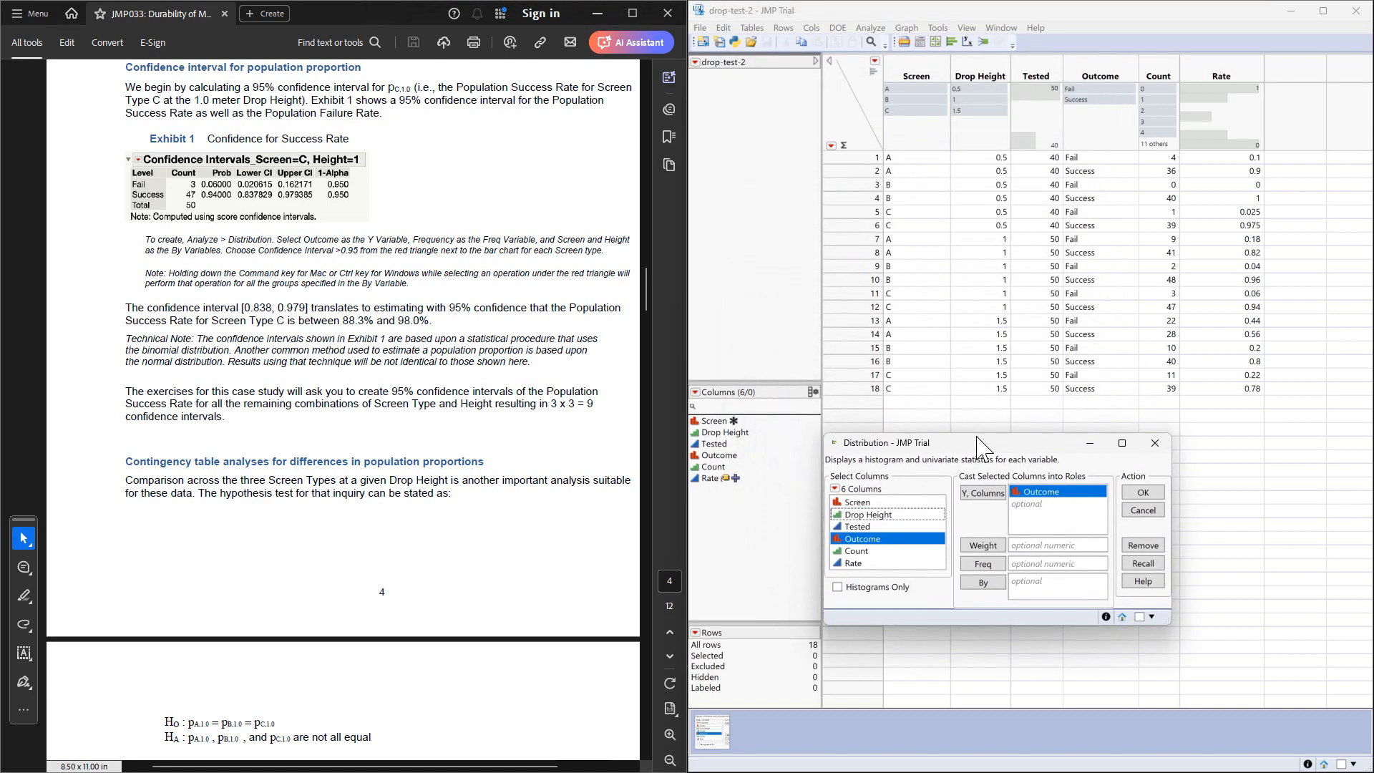
pyautogui.click(857, 551)
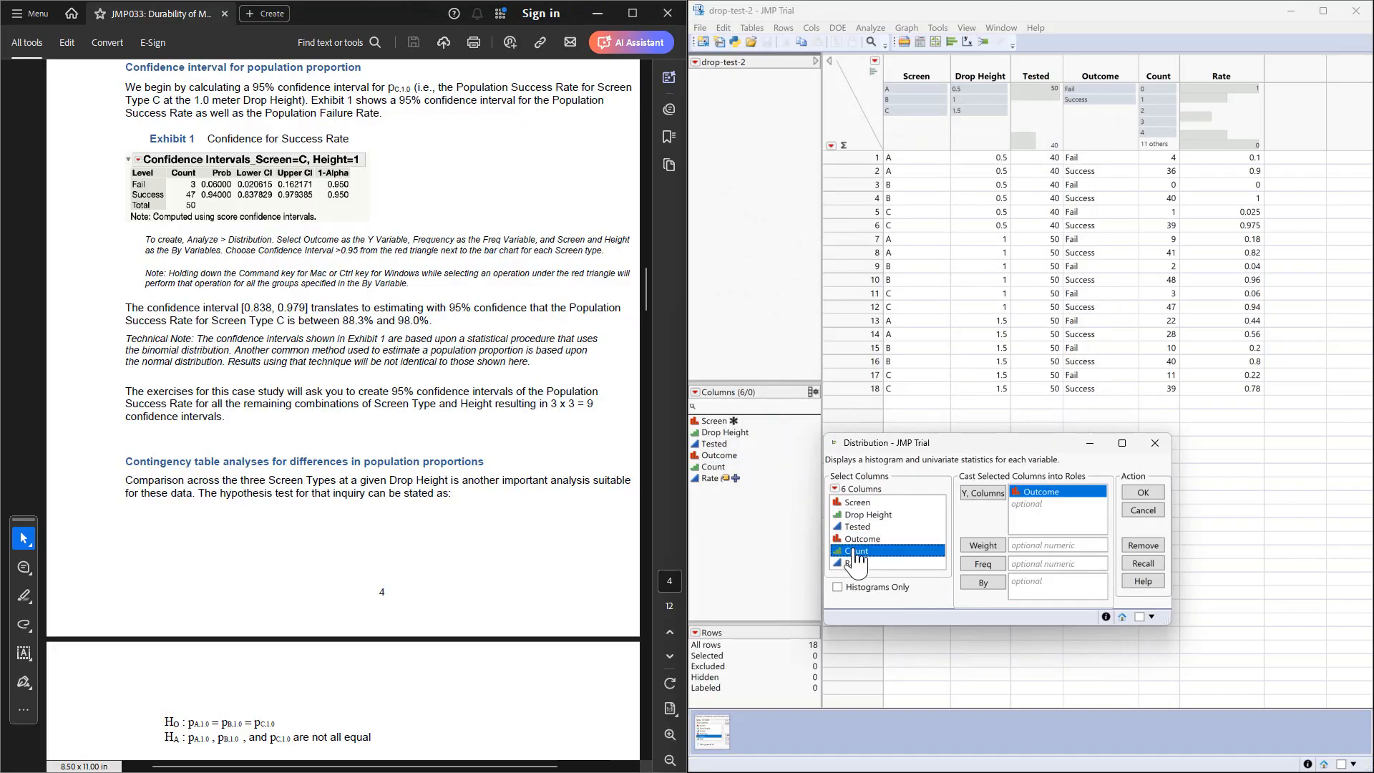
pyautogui.moveTo(856, 560); pyautogui.dragTo(1035, 570)
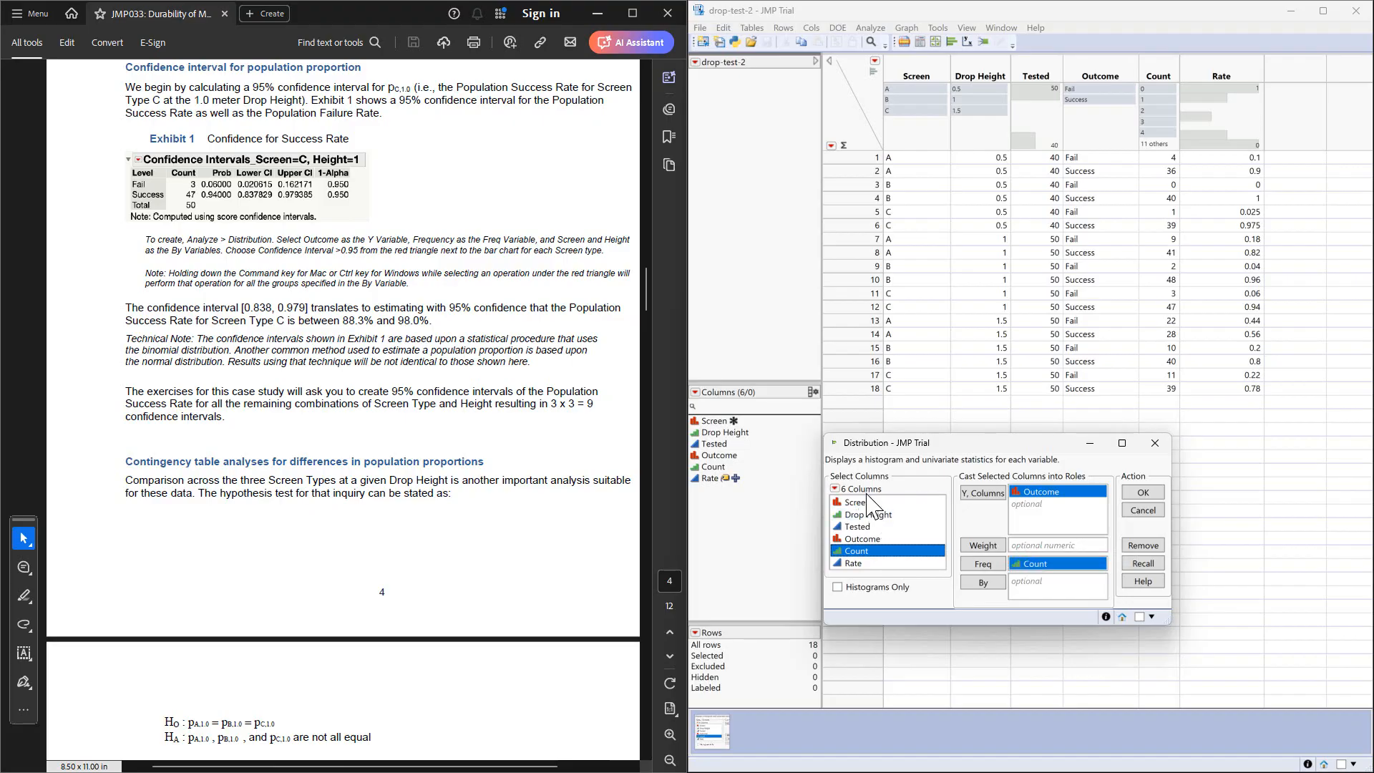
pyautogui.moveTo(869, 508); pyautogui.dragTo(1066, 594)
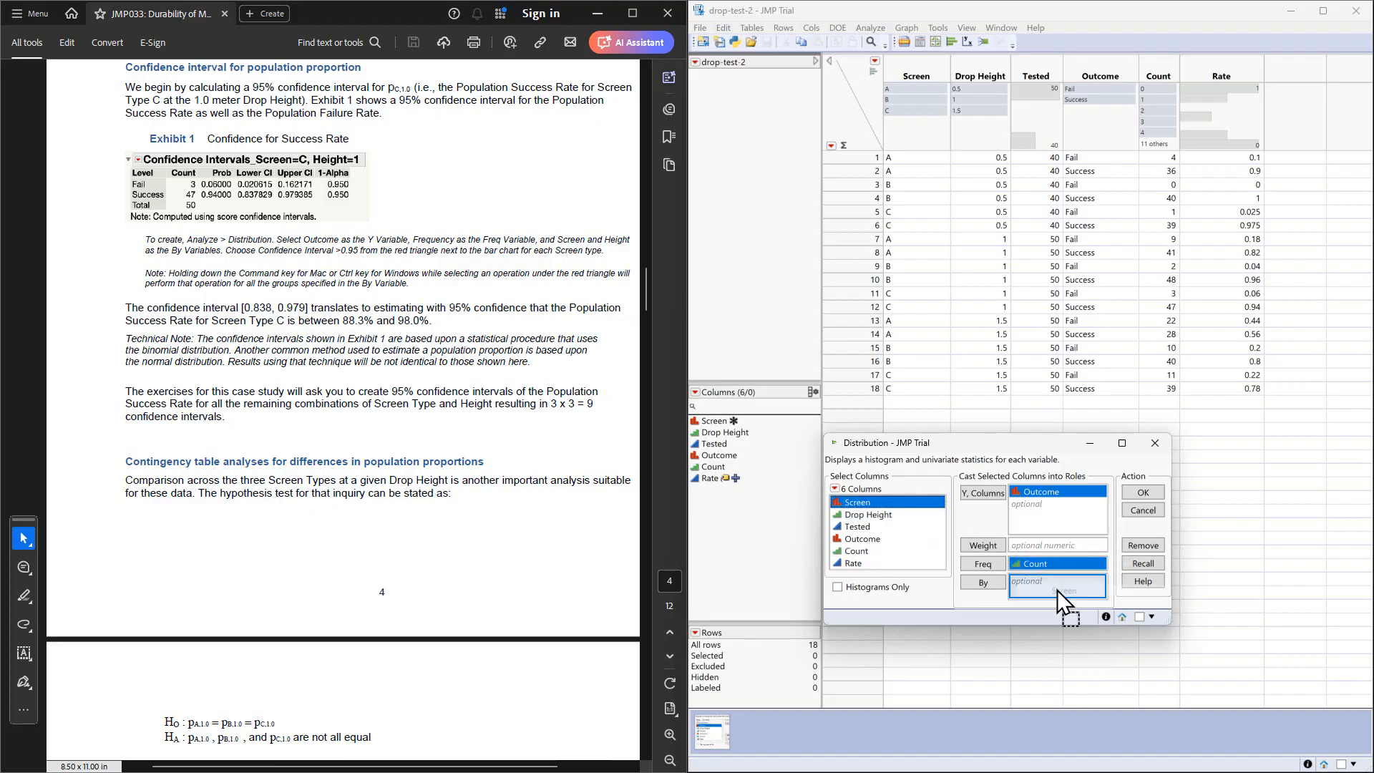
pyautogui.moveTo(874, 516); pyautogui.dragTo(1033, 584)
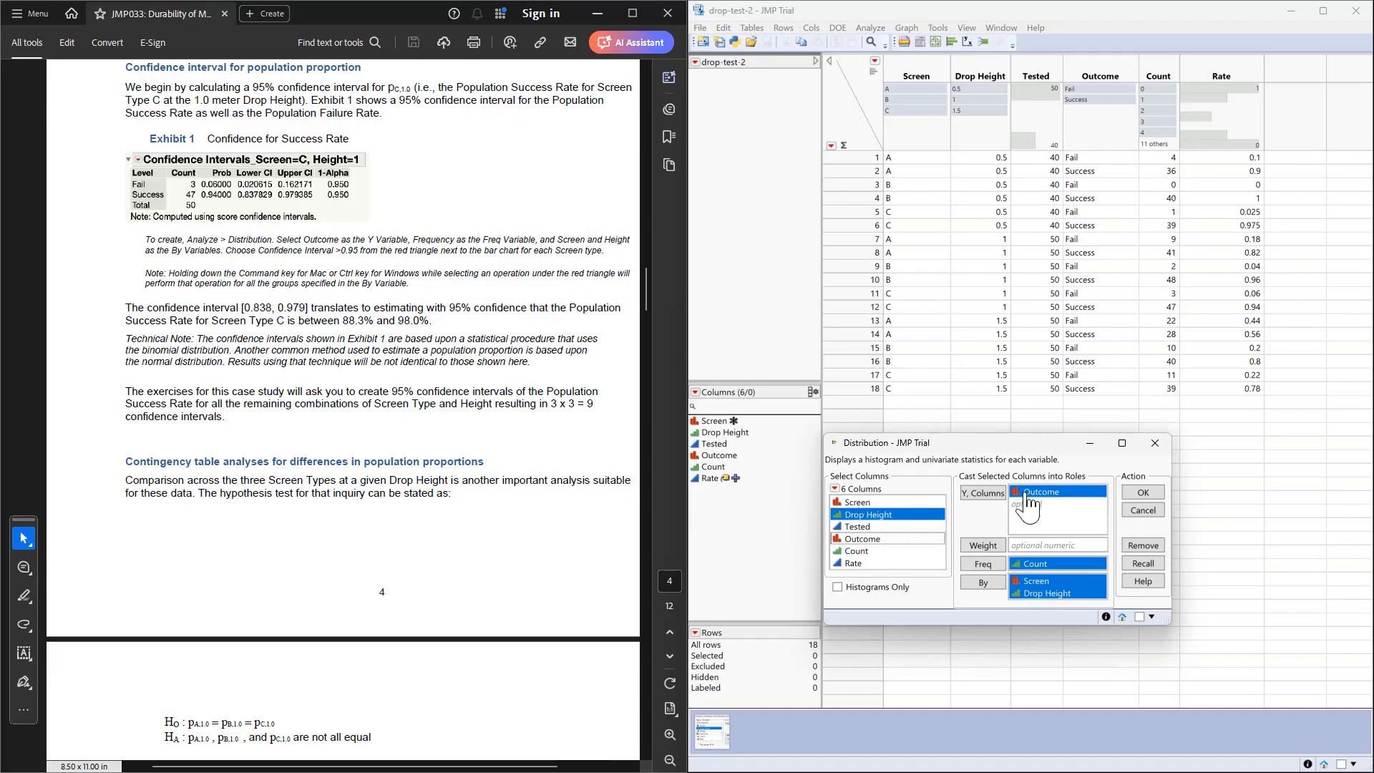
pyautogui.click(1143, 492)
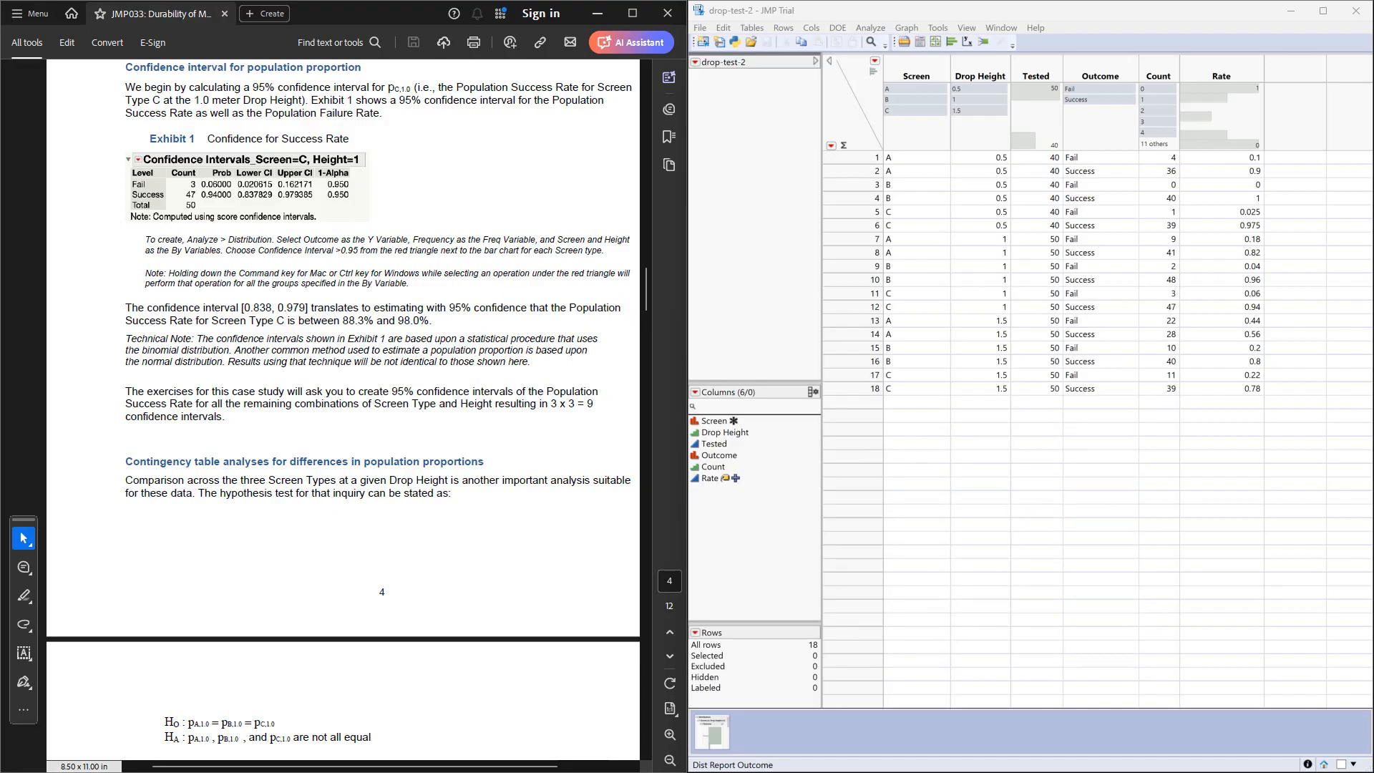
# Add 0.95 confidence intervals to the Outcome results of every Screen and Drop Height group at once.
pyautogui.moveTo(53, 78); pyautogui.dragTo(1034, 89)
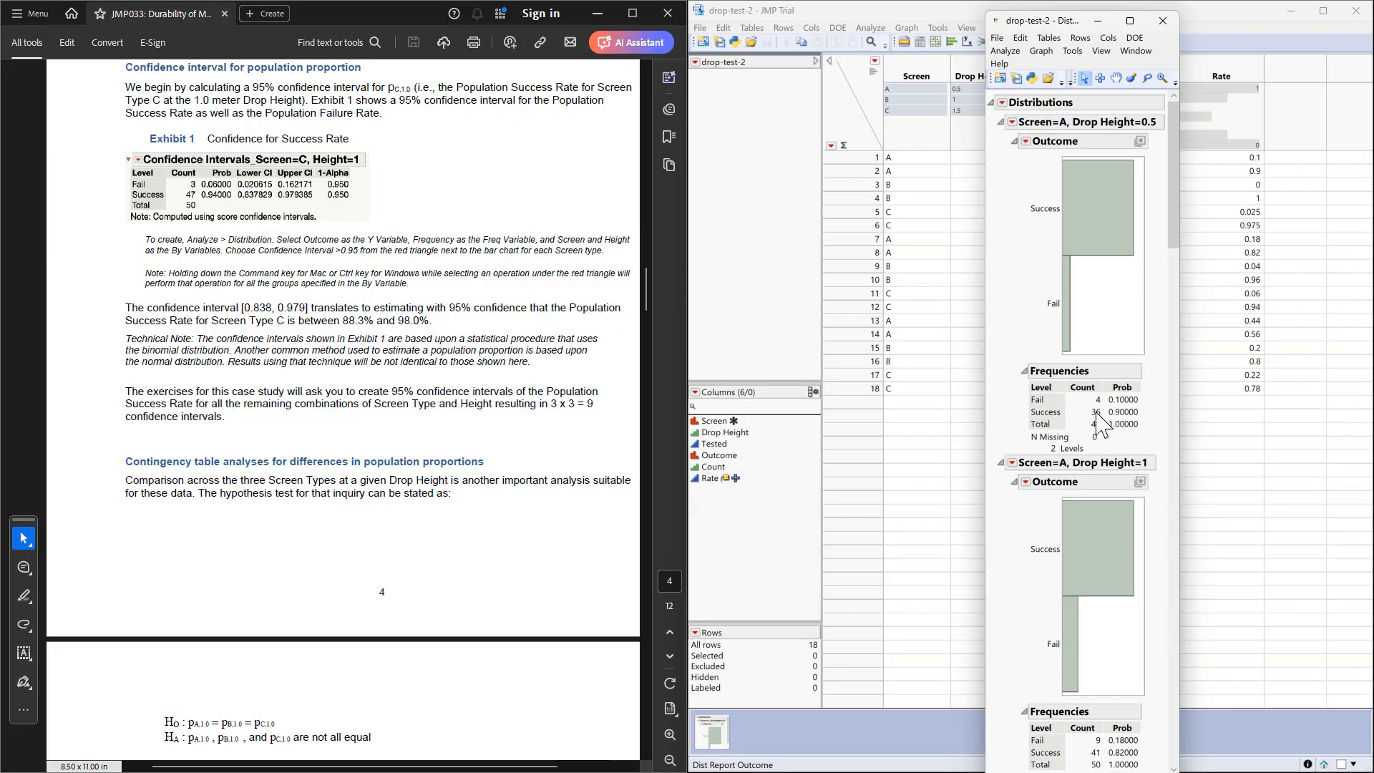
pyautogui.click(1026, 142)
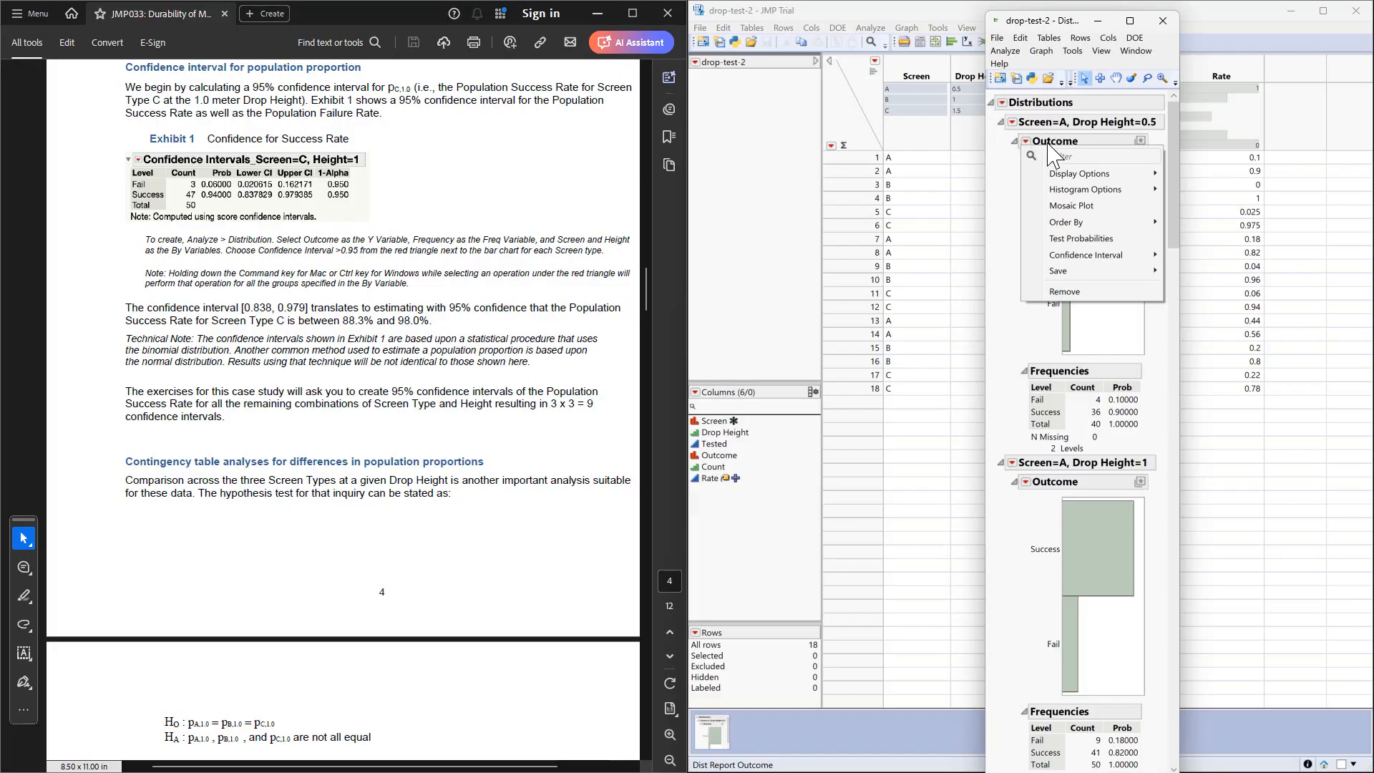
pyautogui.moveTo(1113, 256)
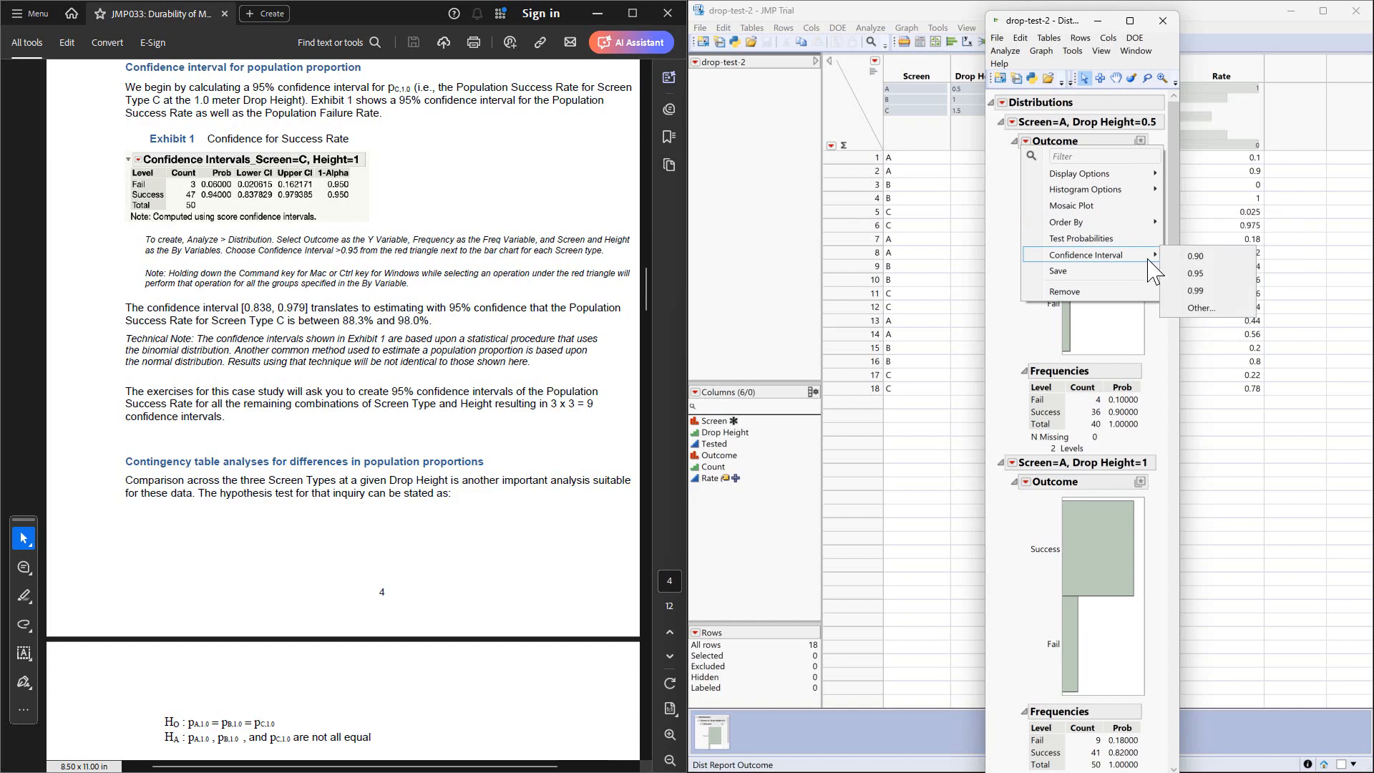
pyautogui.keyDown('ctrl'); pyautogui.click(1188, 274); pyautogui.keyUp('ctrl')
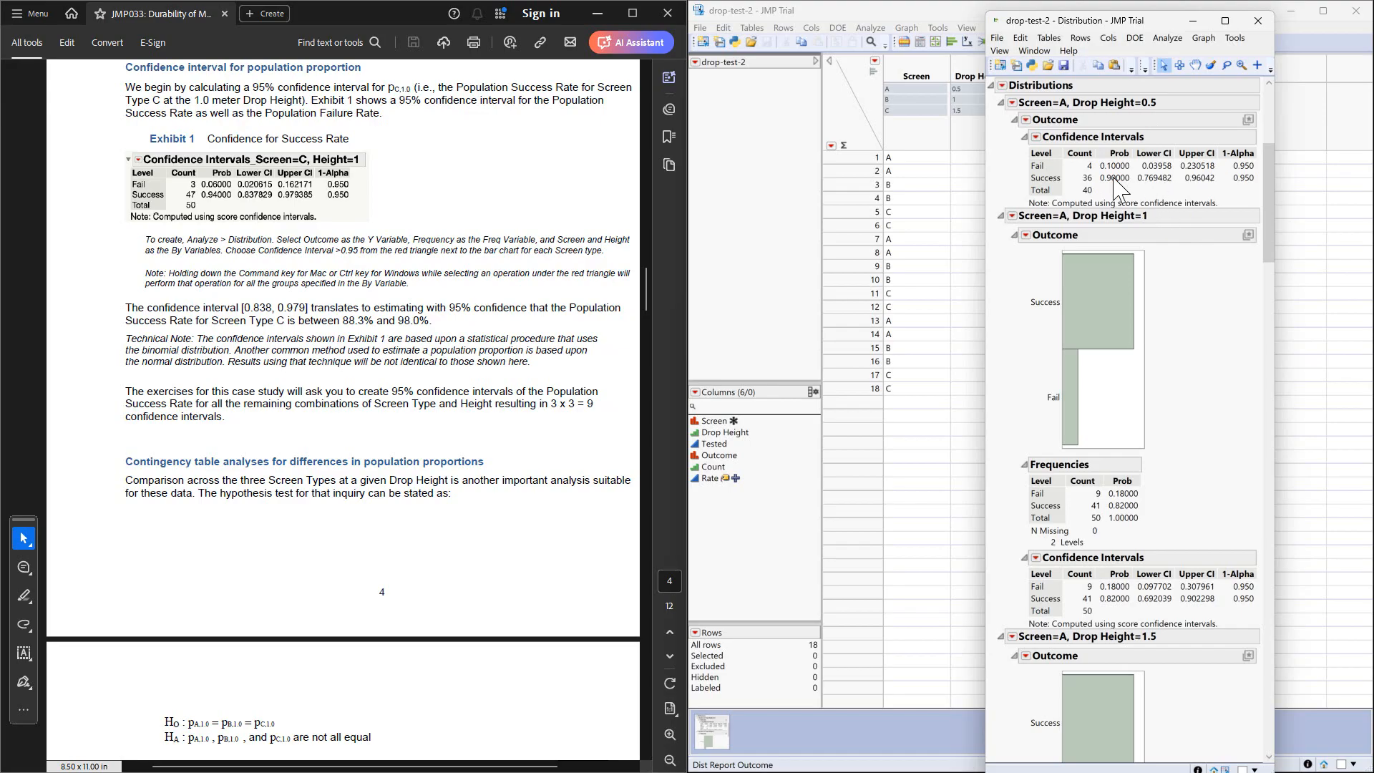
pyautogui.scroll(5, 1062, 168)
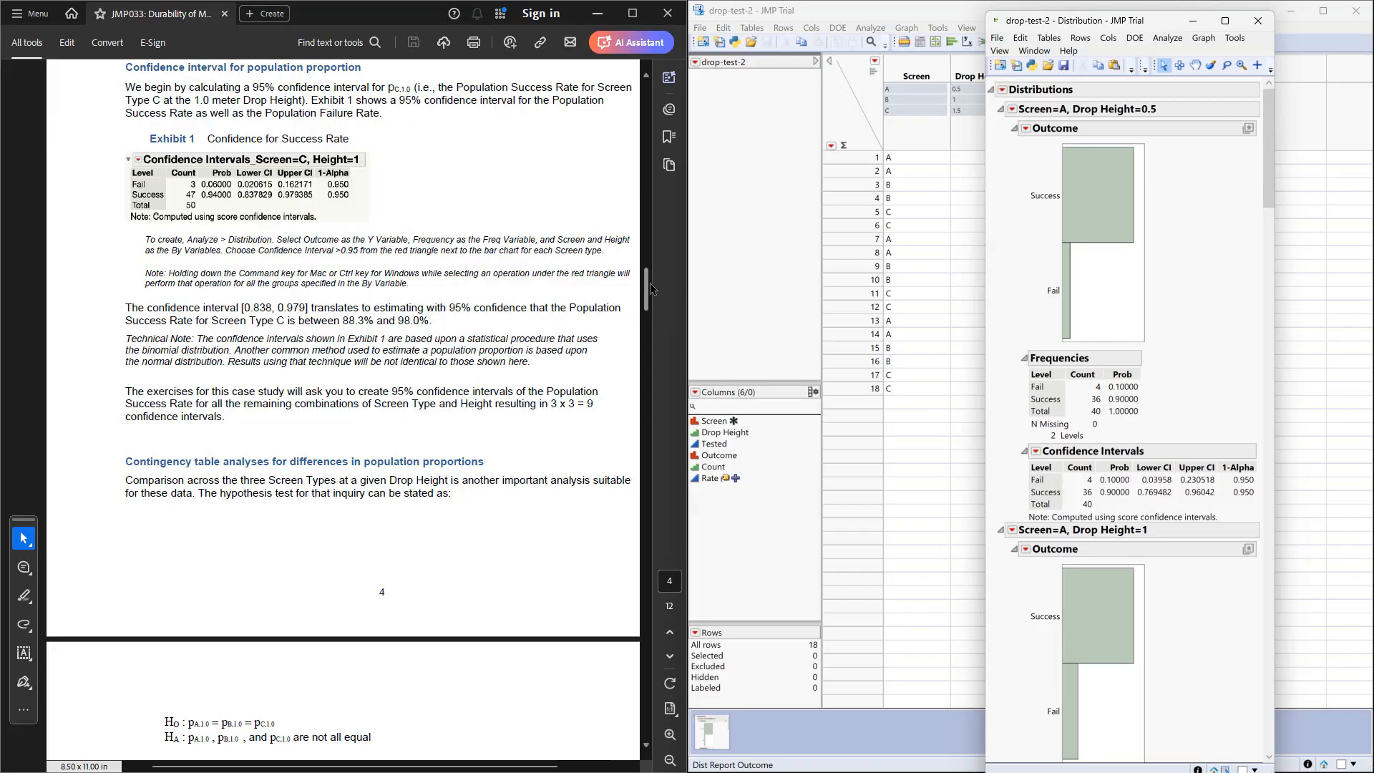
# Consult the exercise 1 hint and make a combined data table from the Confidence Intervals tables in the Distribution report.
pyautogui.moveTo(647, 286); pyautogui.dragTo(612, 683)
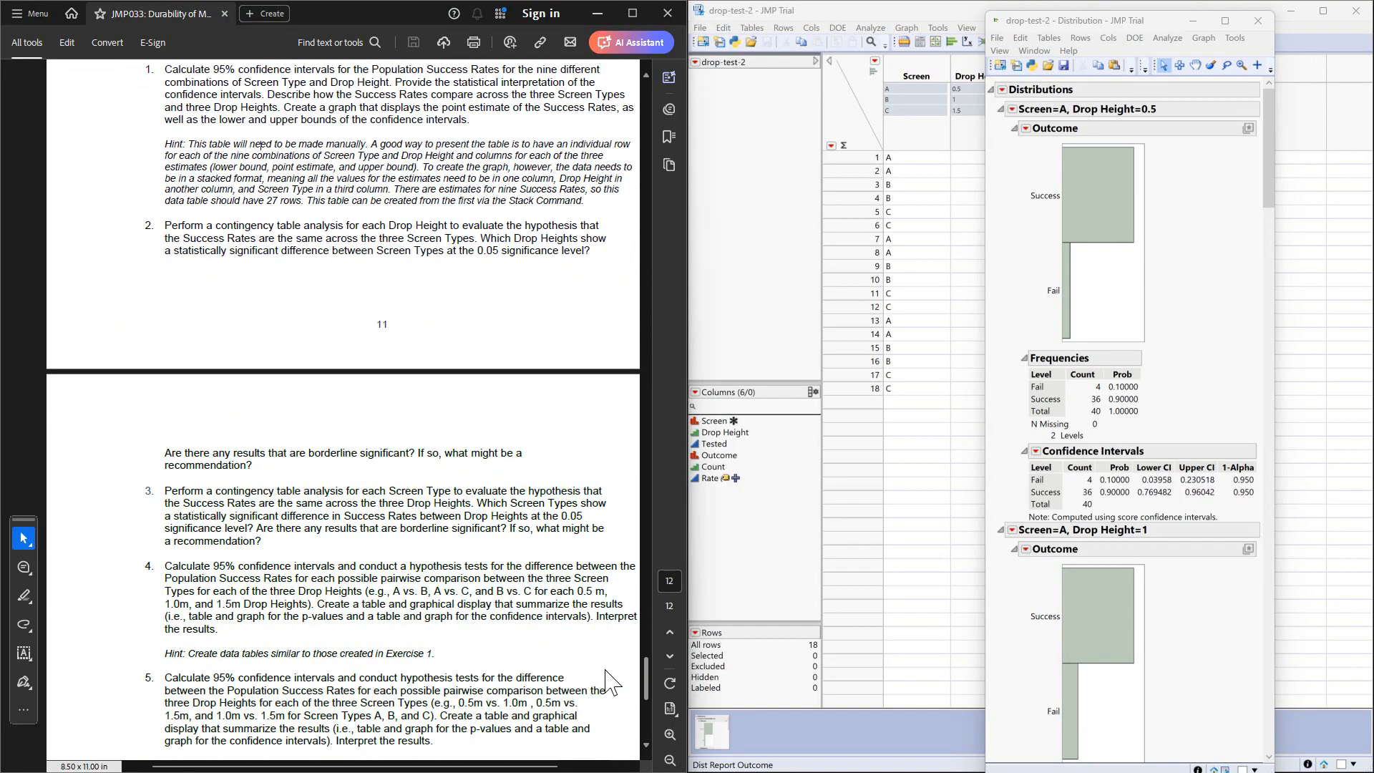
pyautogui.scroll(2, 611, 684)
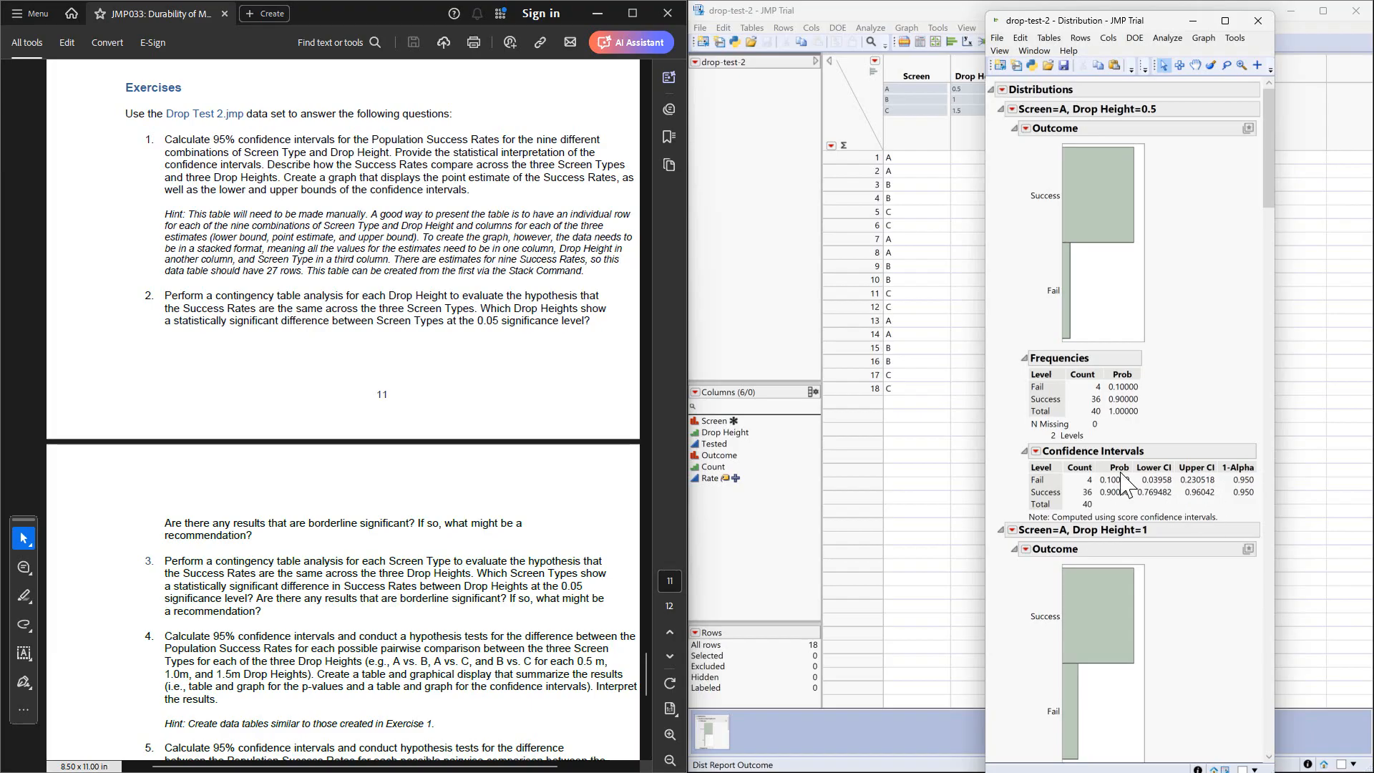
pyautogui.rightClick(1161, 480)
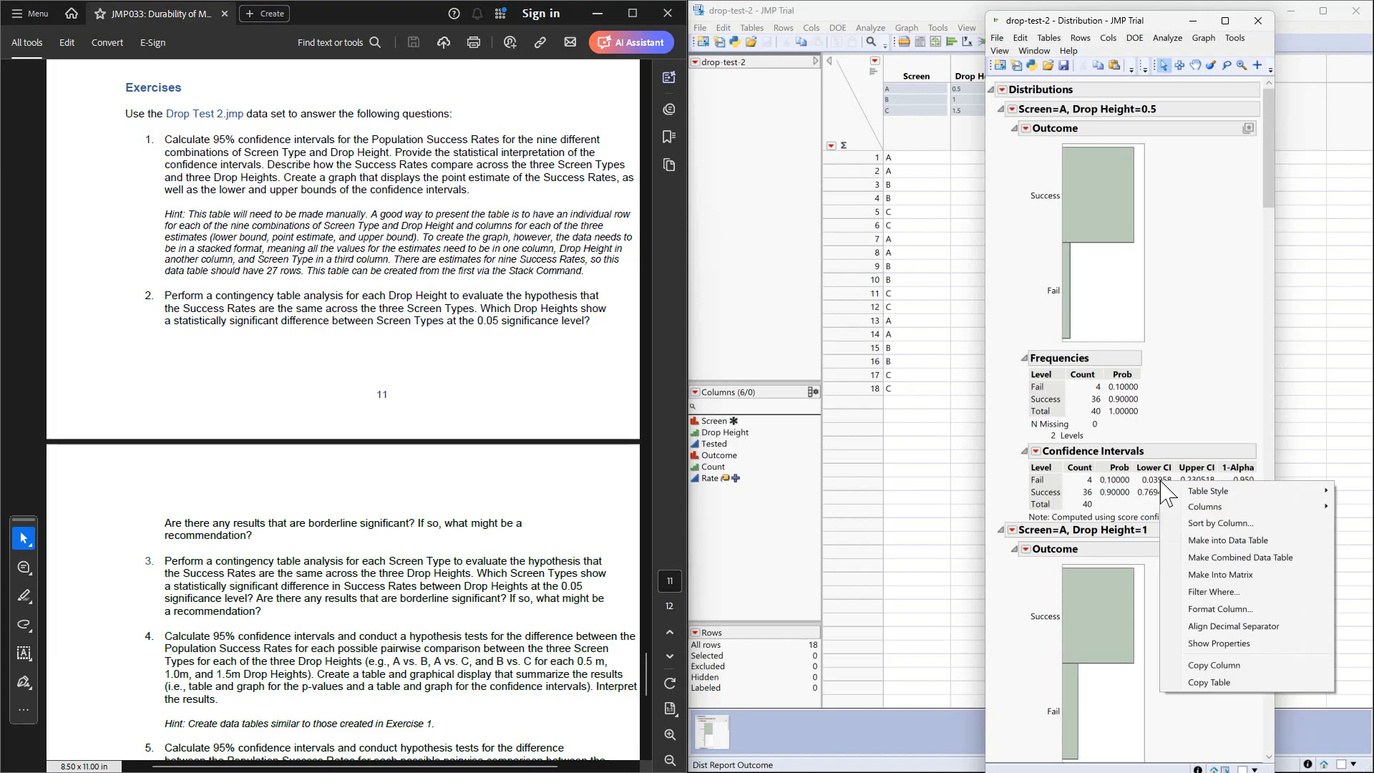
pyautogui.click(1225, 561)
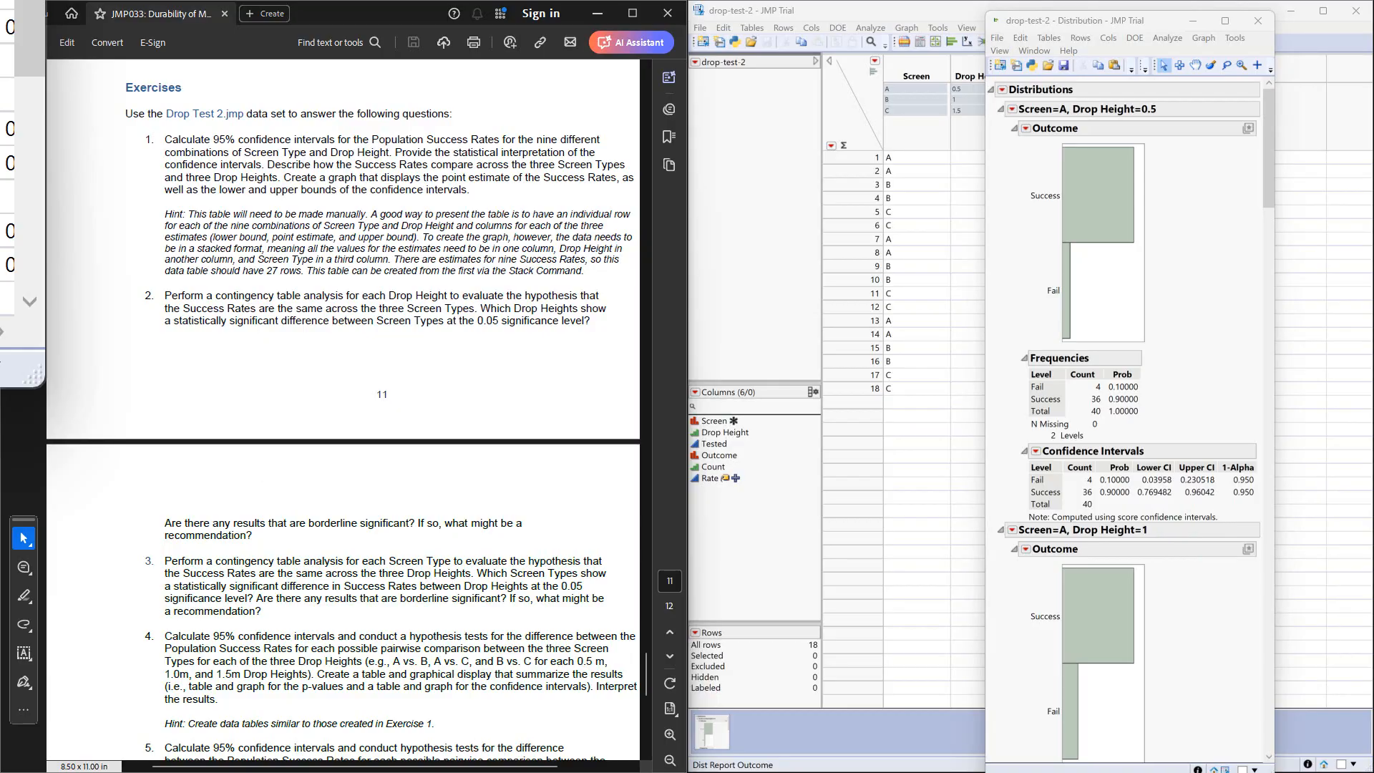
# Save the Distribution report's script to the data table under the name q1 and close the report.
pyautogui.click(1002, 90)
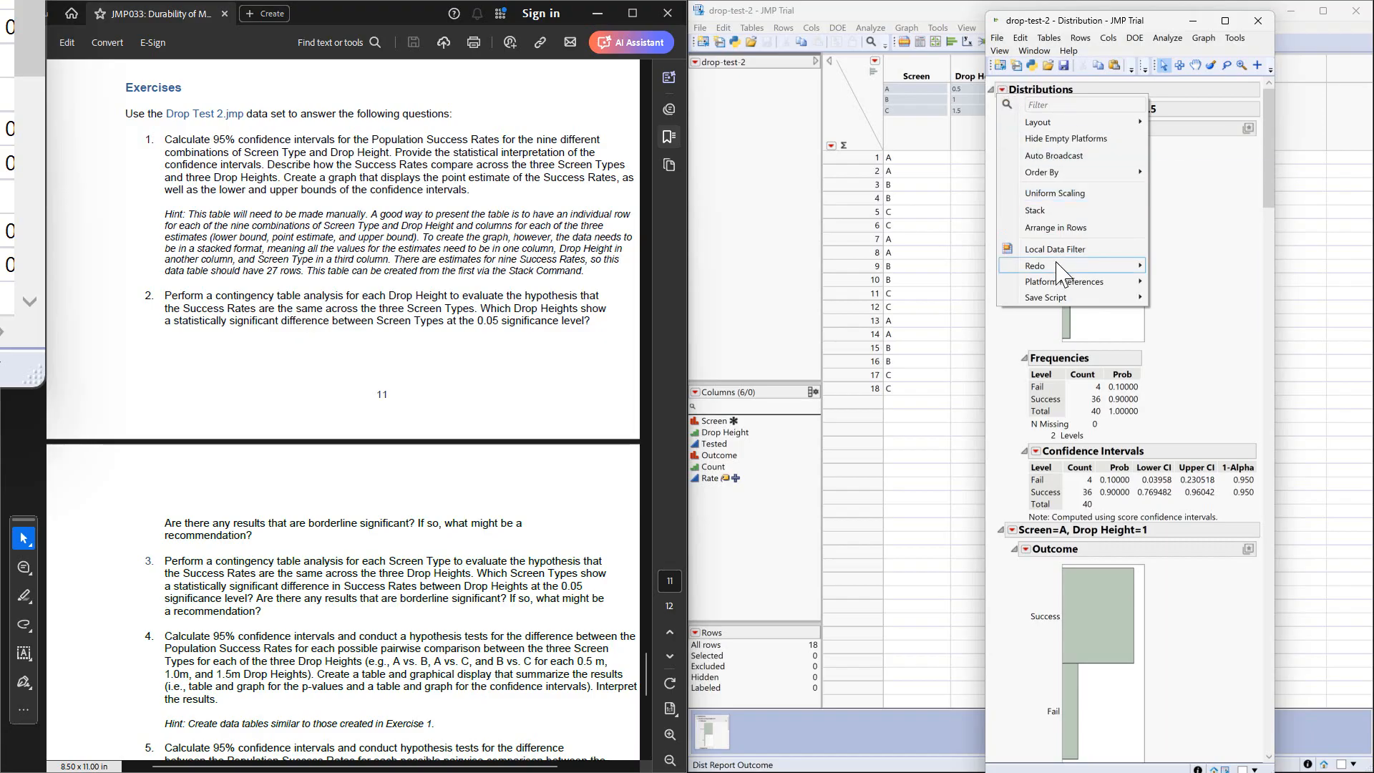
pyautogui.moveTo(1063, 271)
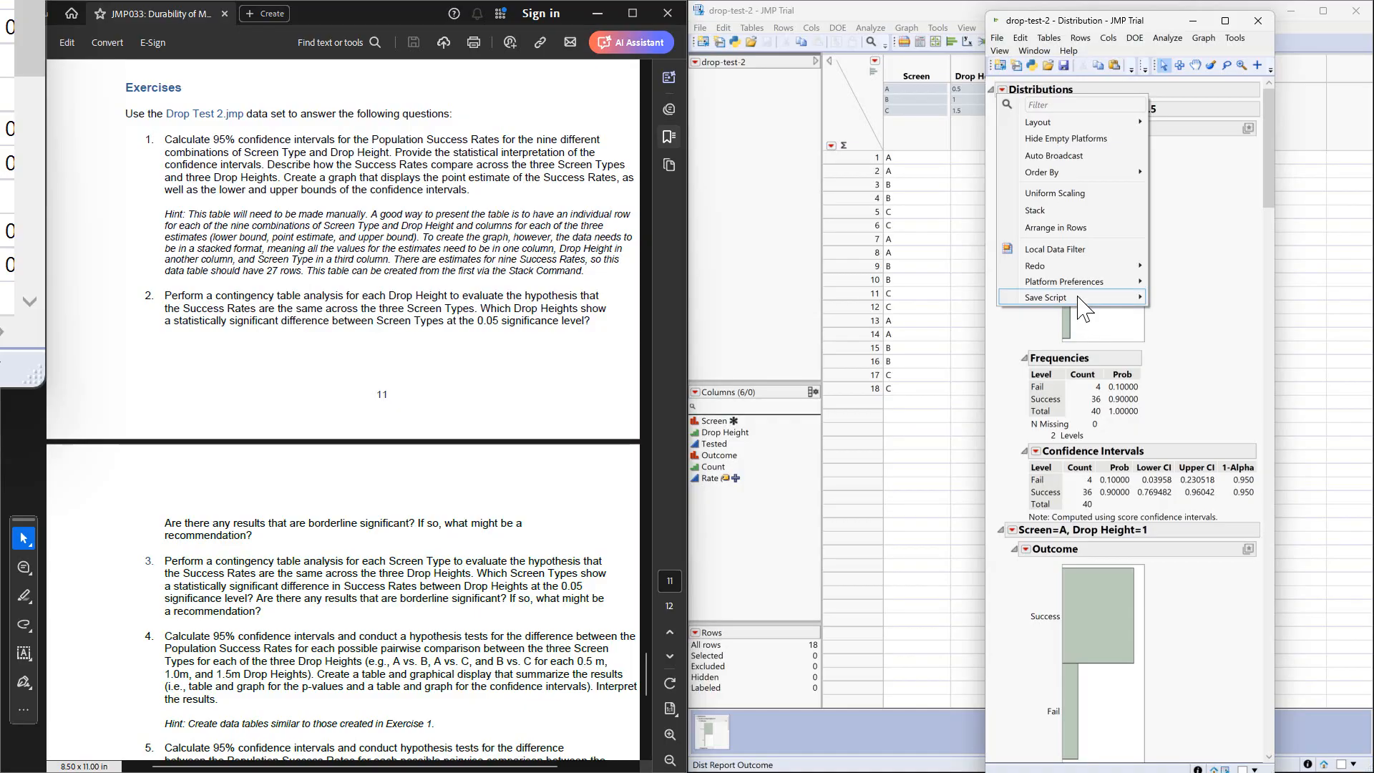
pyautogui.moveTo(1119, 297)
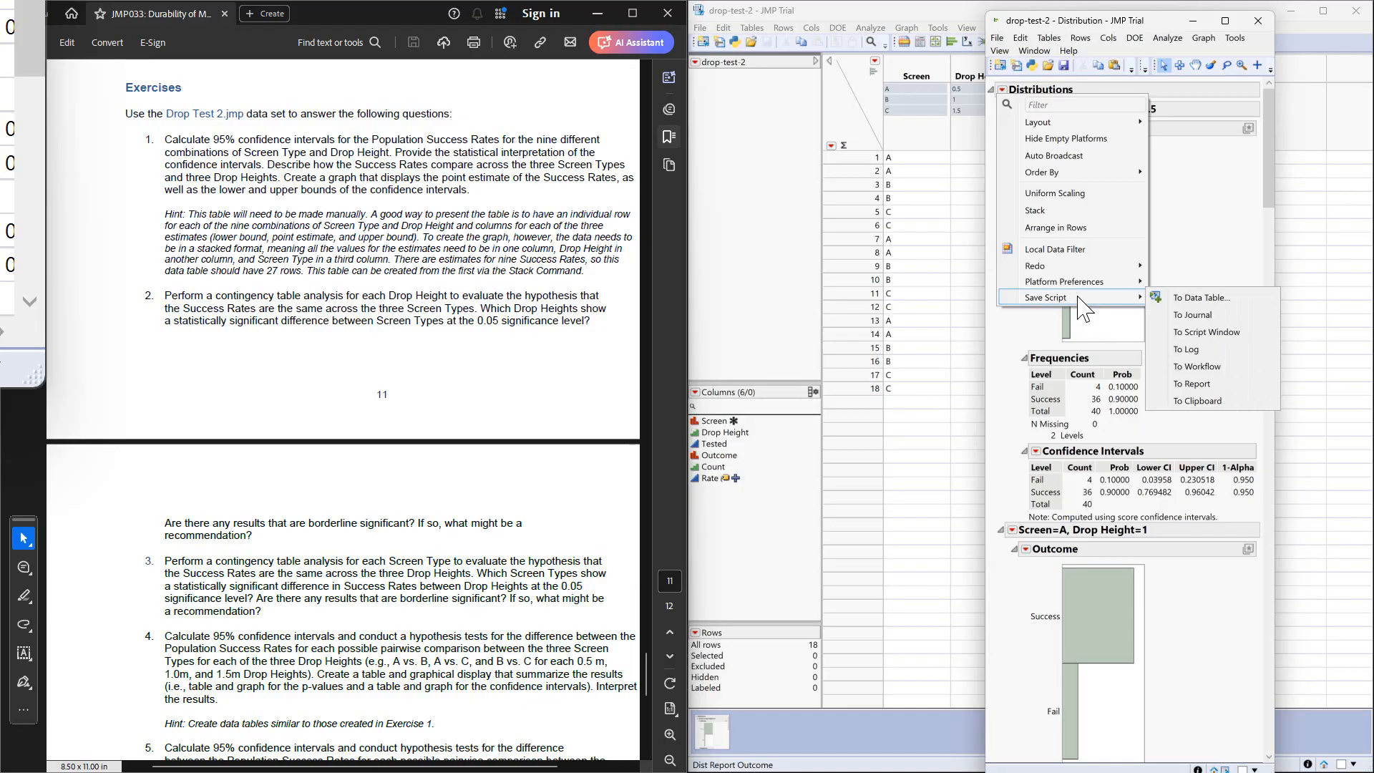
pyautogui.click(1207, 298)
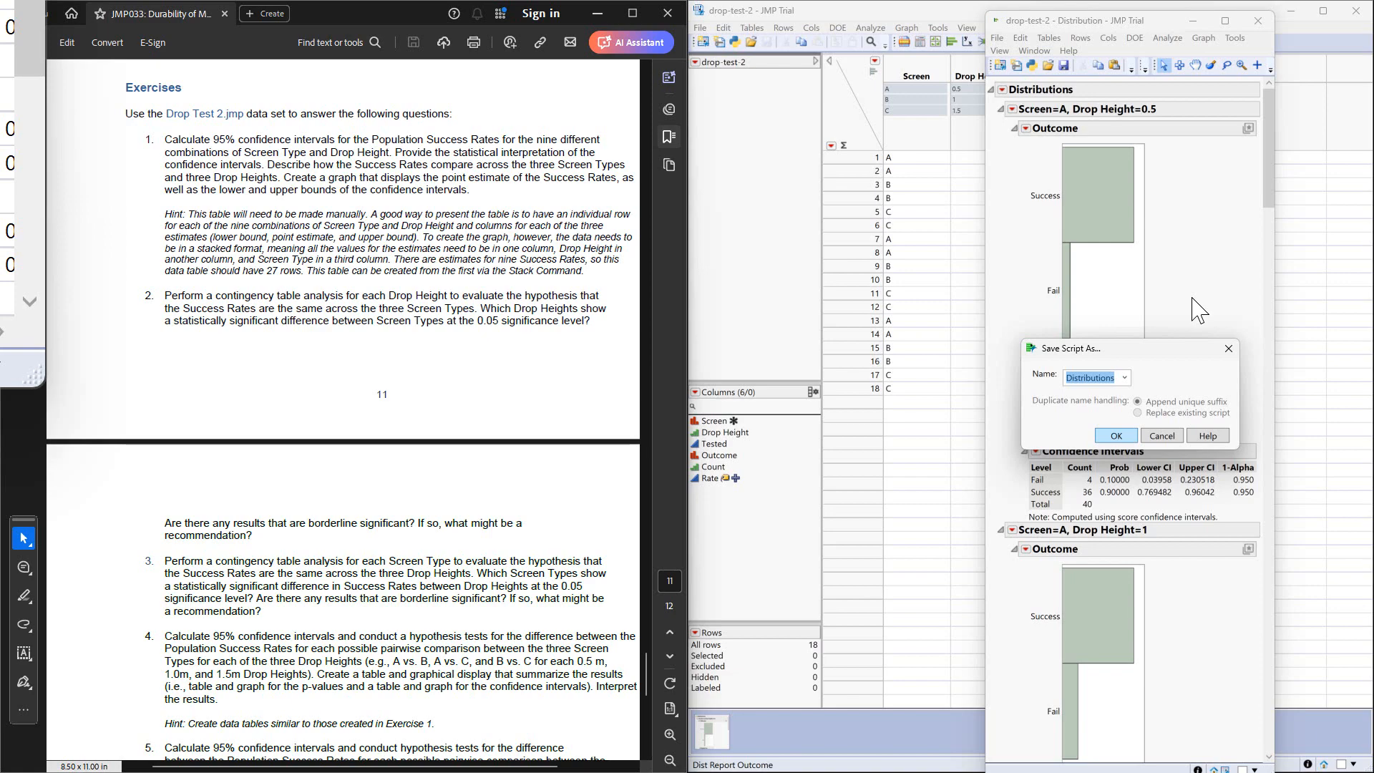
pyautogui.write('q1')
pyautogui.click(1114, 436)
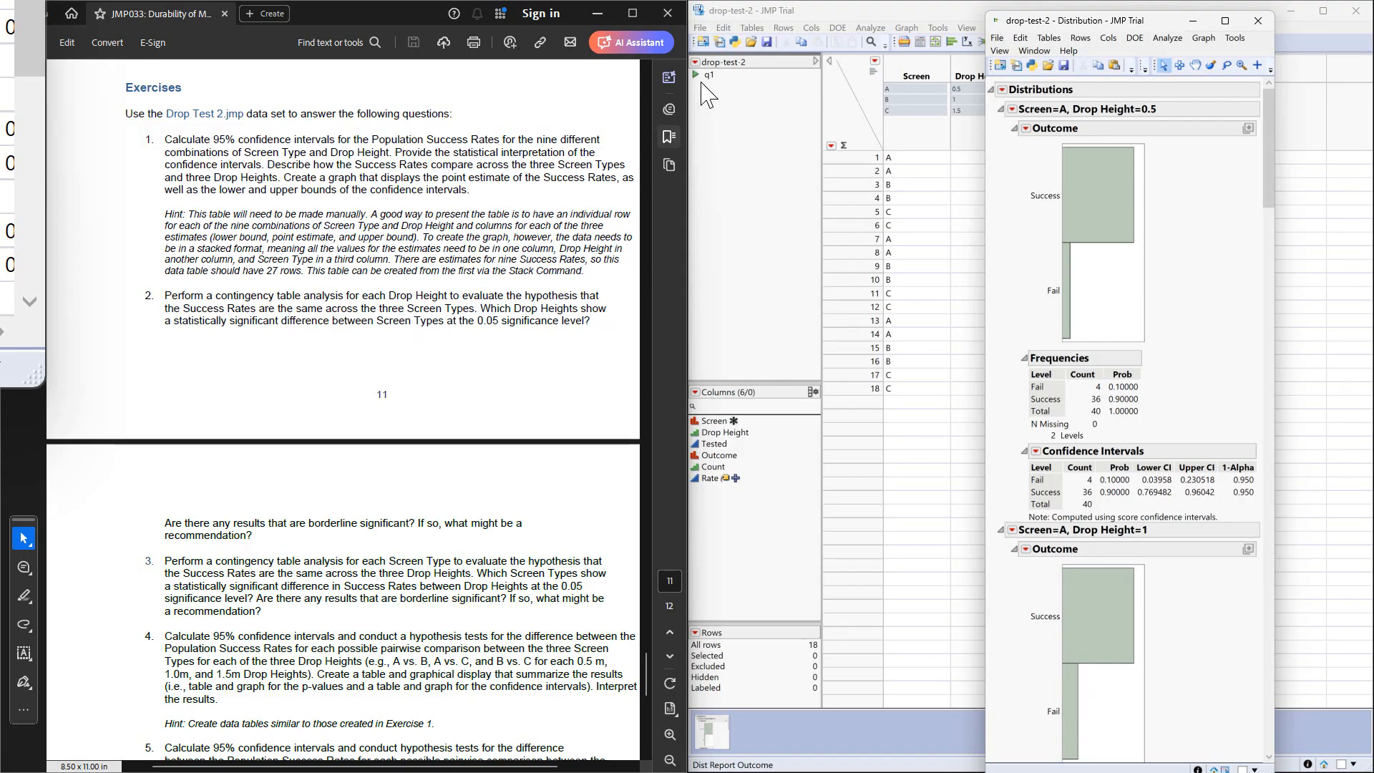
pyautogui.click(1258, 20)
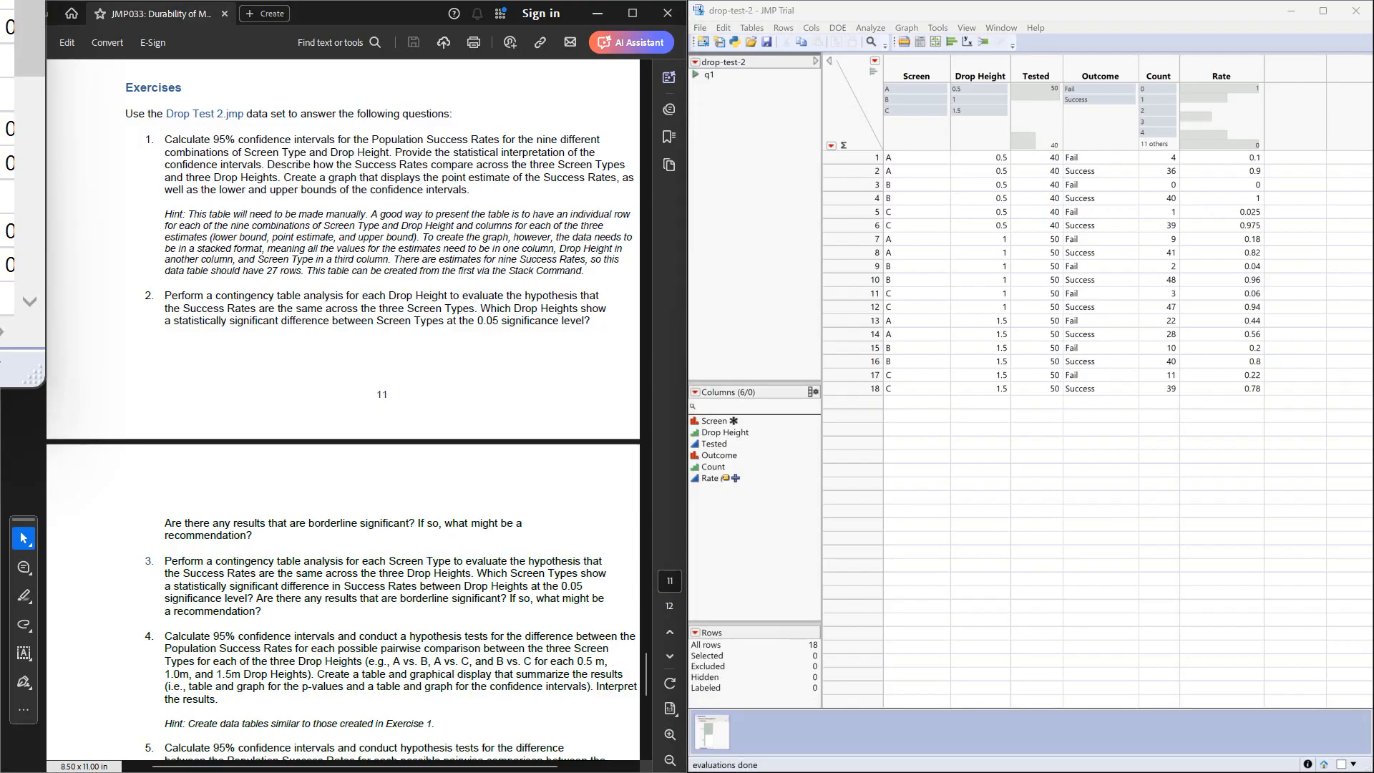
# Check the Distribution report reproduced by the q1 script and the script's available options, and close the report.
pyautogui.moveTo(2, 86); pyautogui.dragTo(958, 139)
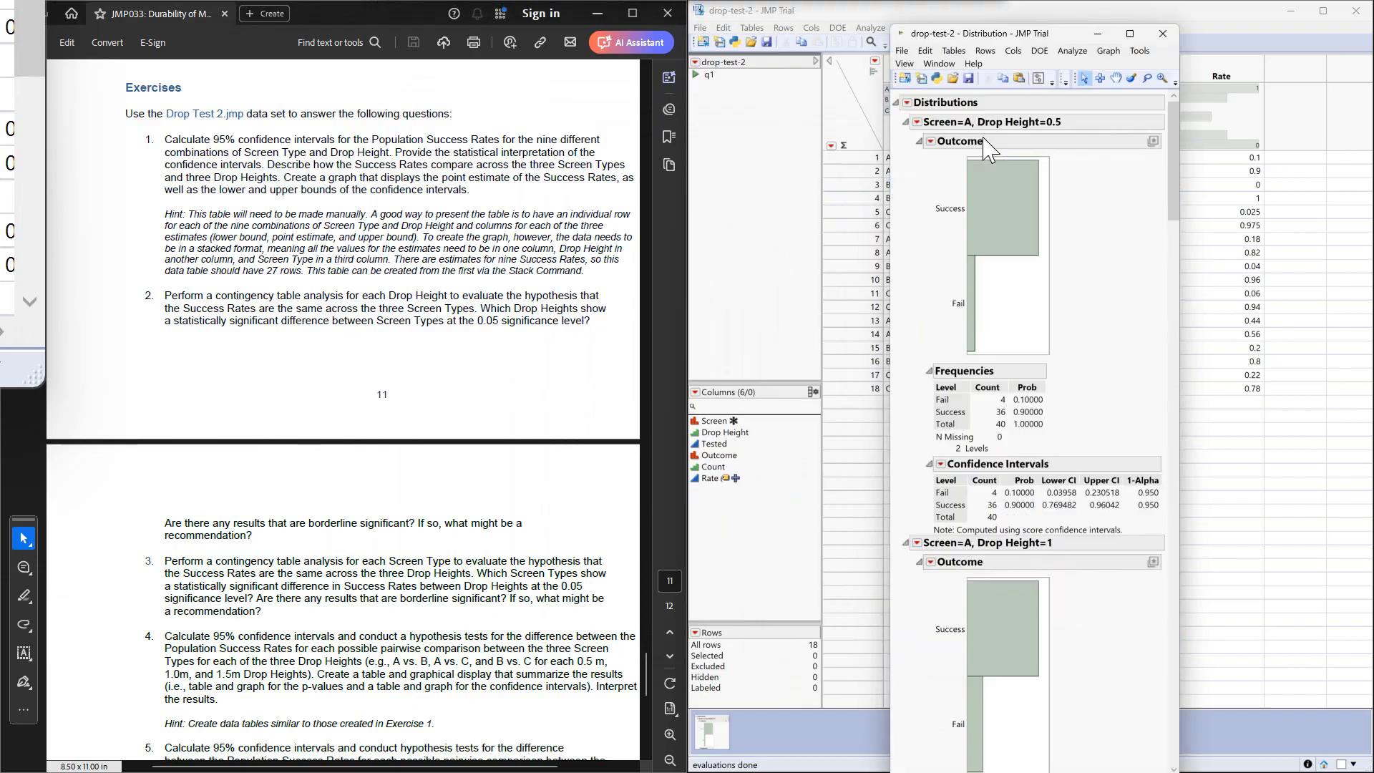
pyautogui.rightClick(702, 75)
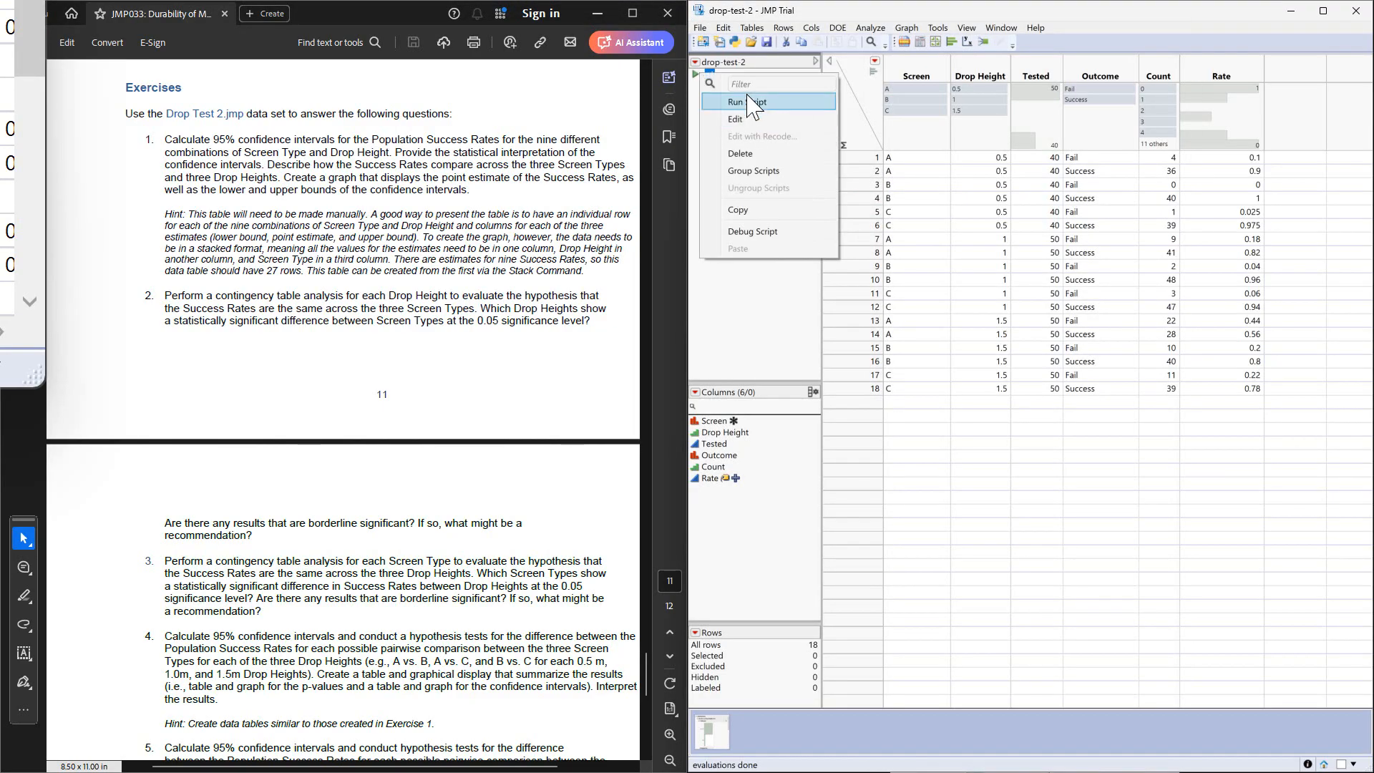
pyautogui.click(902, 418)
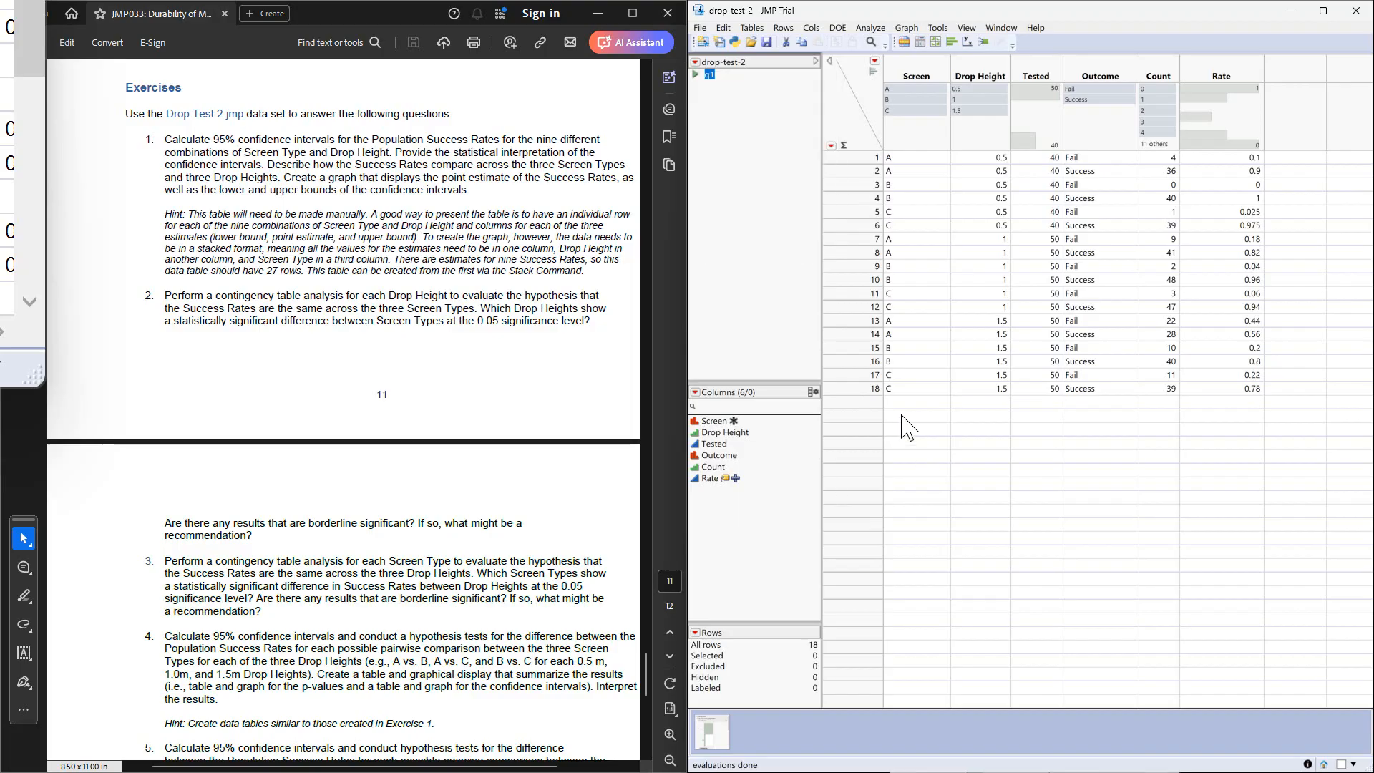
pyautogui.click(701, 724)
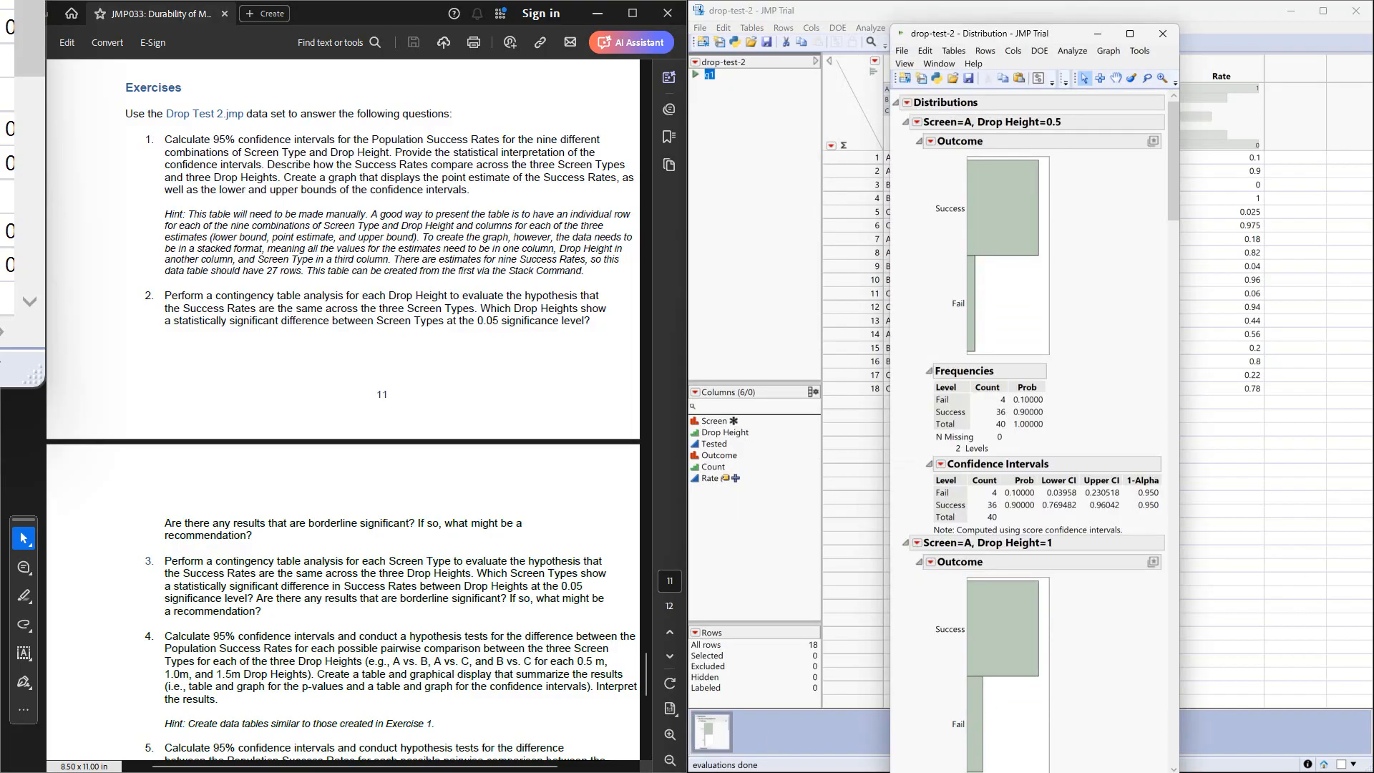
pyautogui.click(1162, 34)
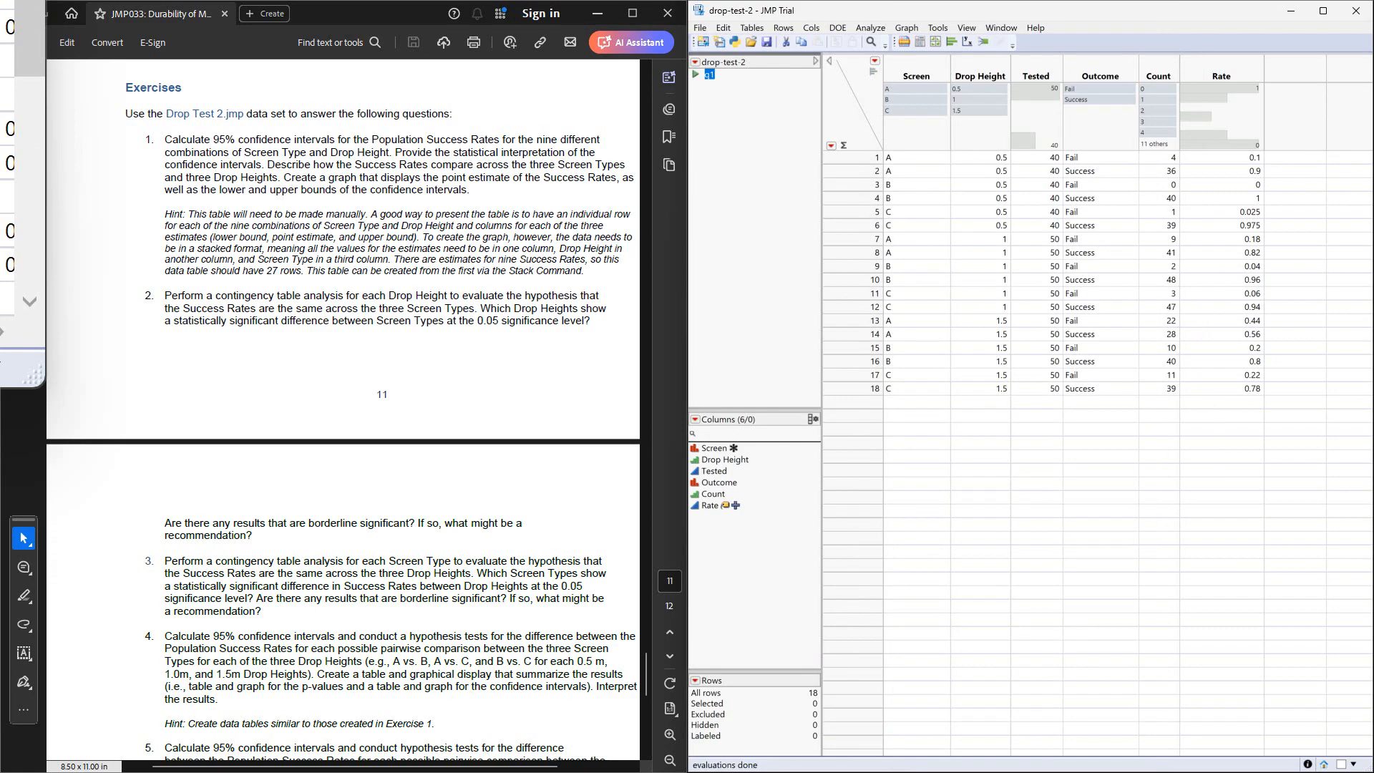
# Bring up the combined confidence interval table and save it as the JMP data table q1_workTable.
pyautogui.moveTo(0, 41); pyautogui.dragTo(1372, 280)
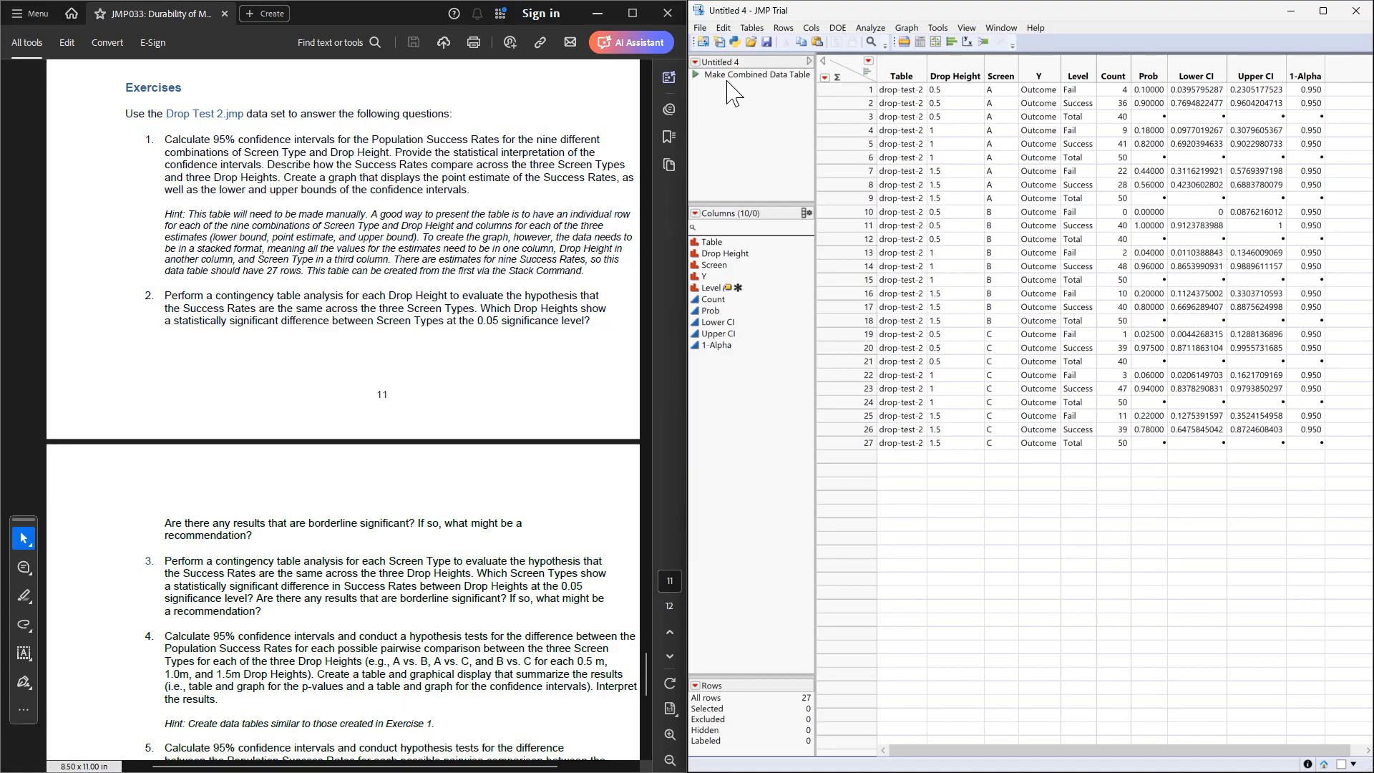
pyautogui.click(700, 29)
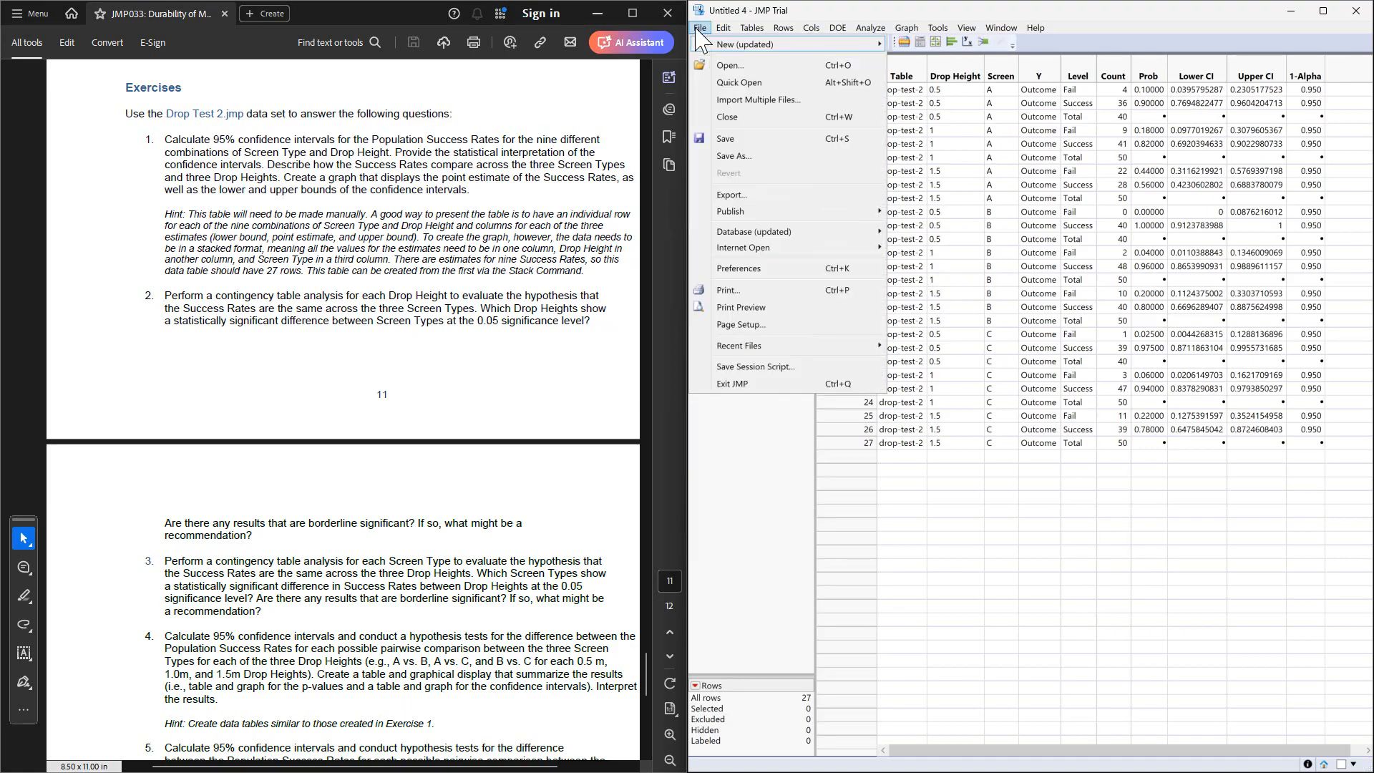
pyautogui.click(698, 28)
pyautogui.click(699, 28)
pyautogui.click(741, 158)
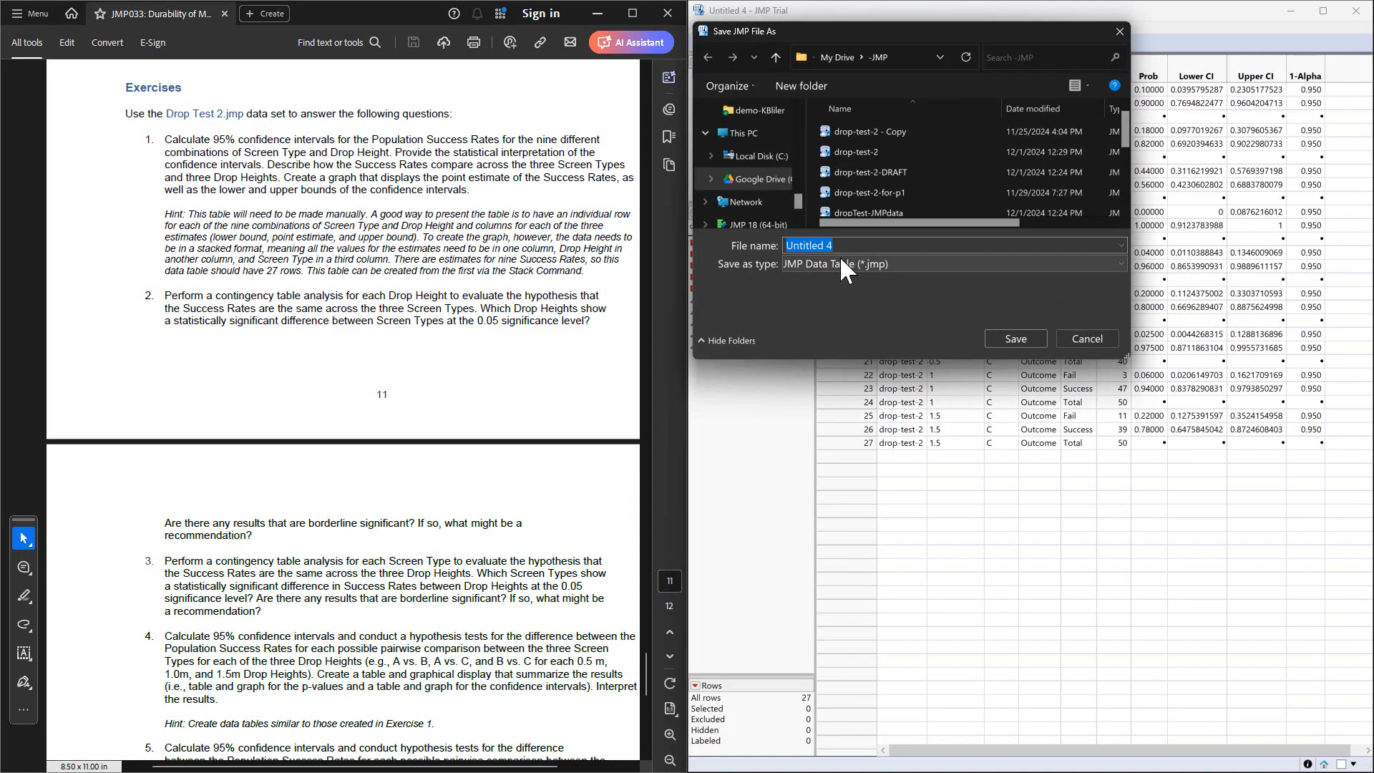
pyautogui.write('q1_work')
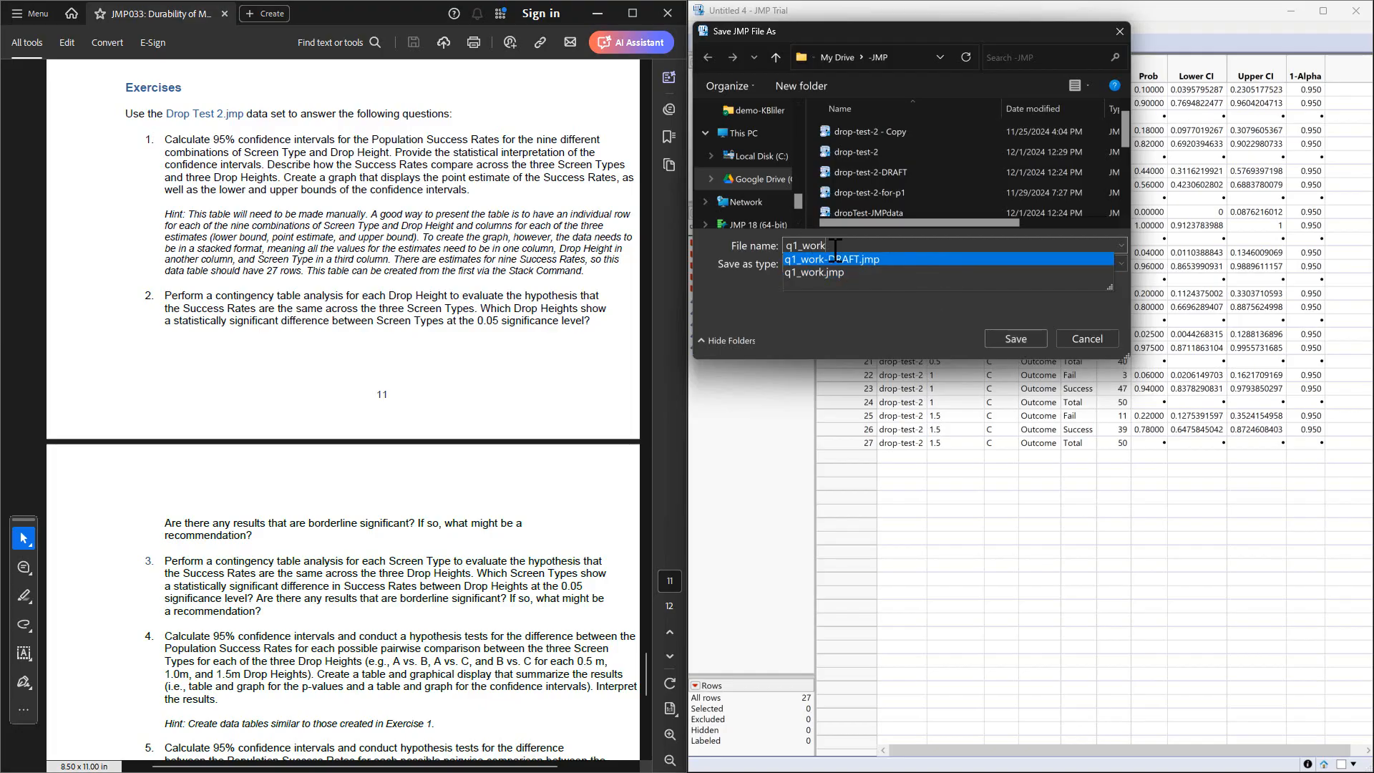
pyautogui.write('T')
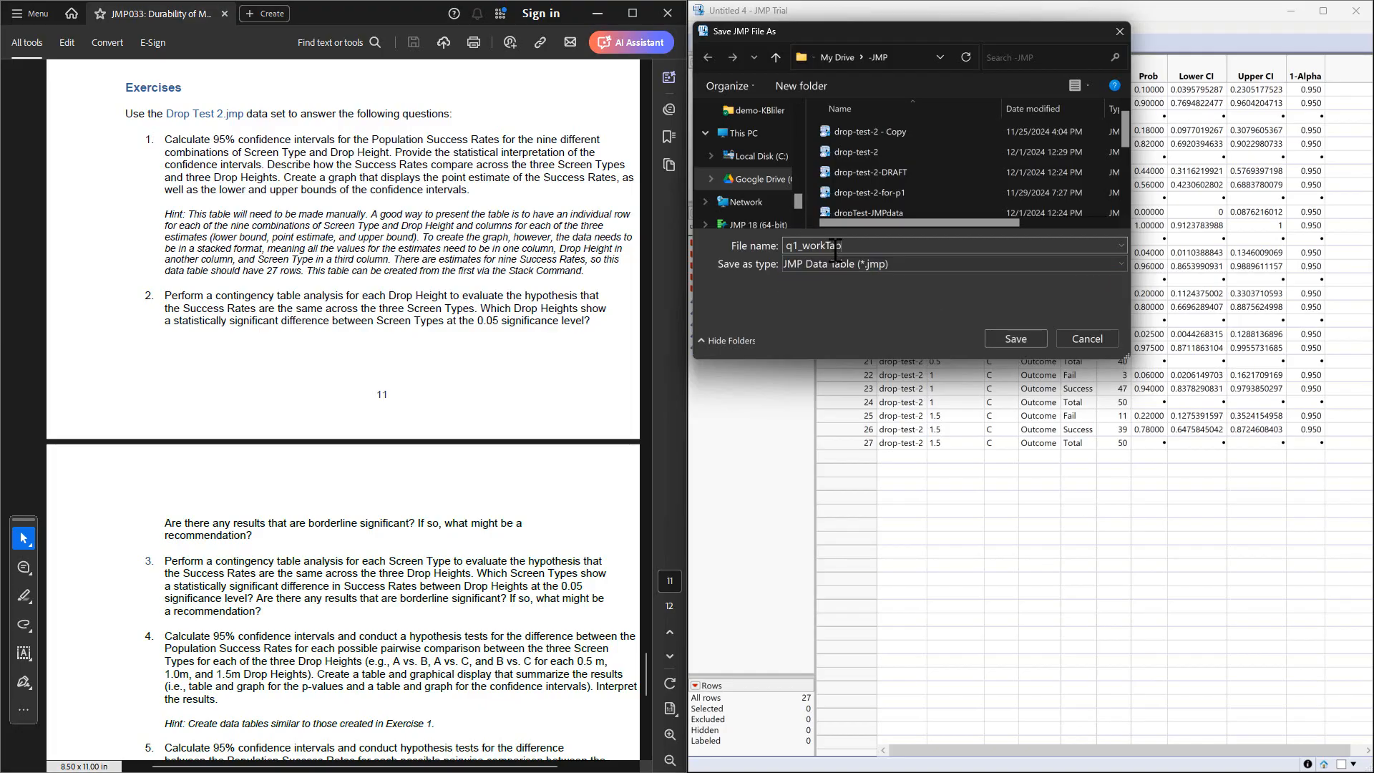
pyautogui.write('able')
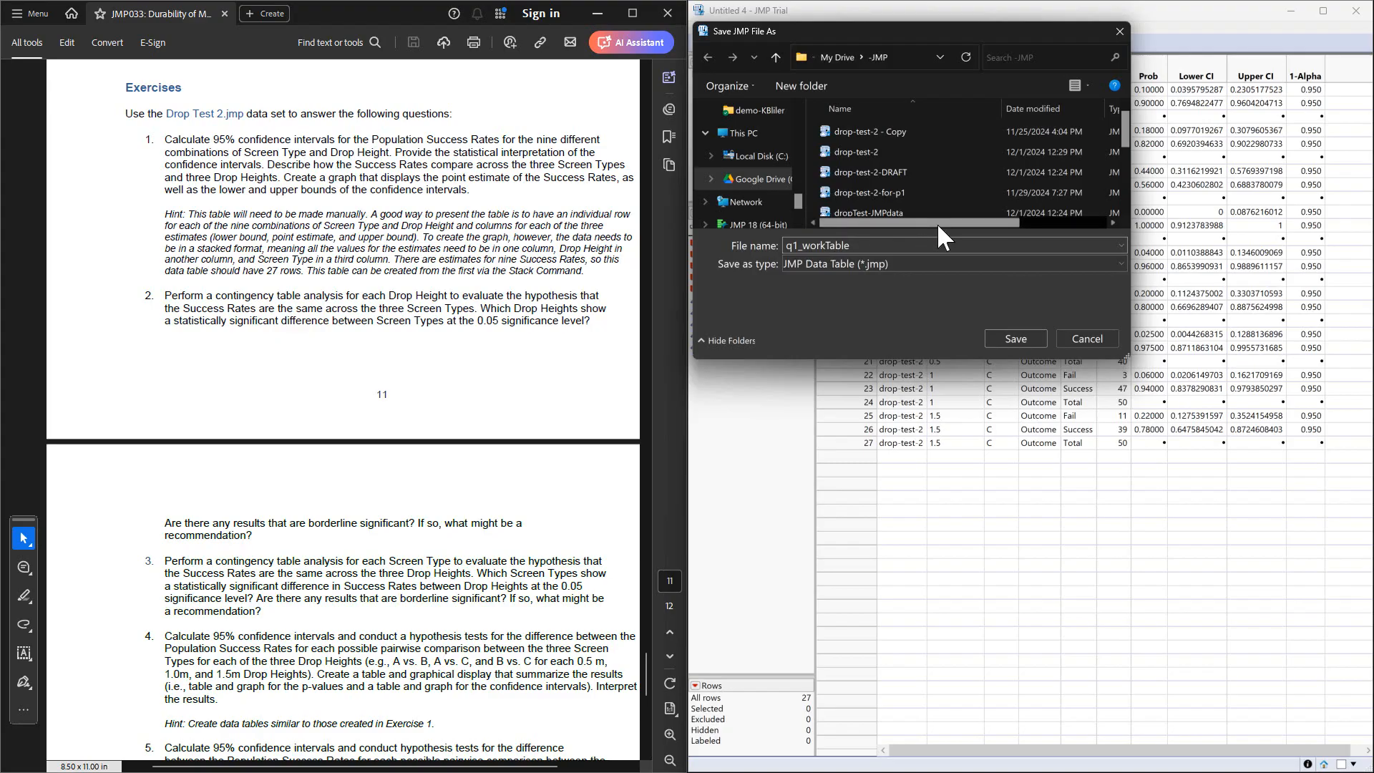
pyautogui.click(1028, 341)
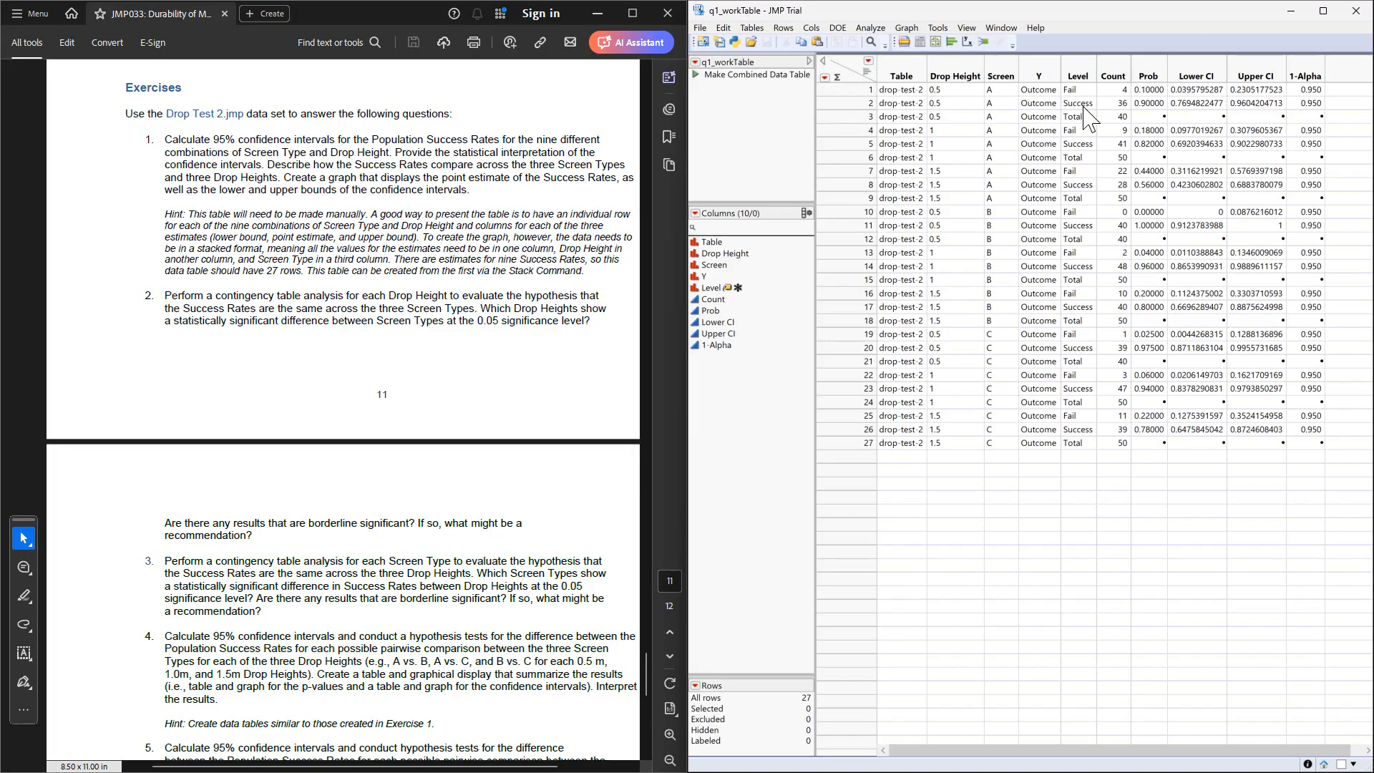
# Delete the Table and Y columns from q1_workTable.
pyautogui.click(895, 69)
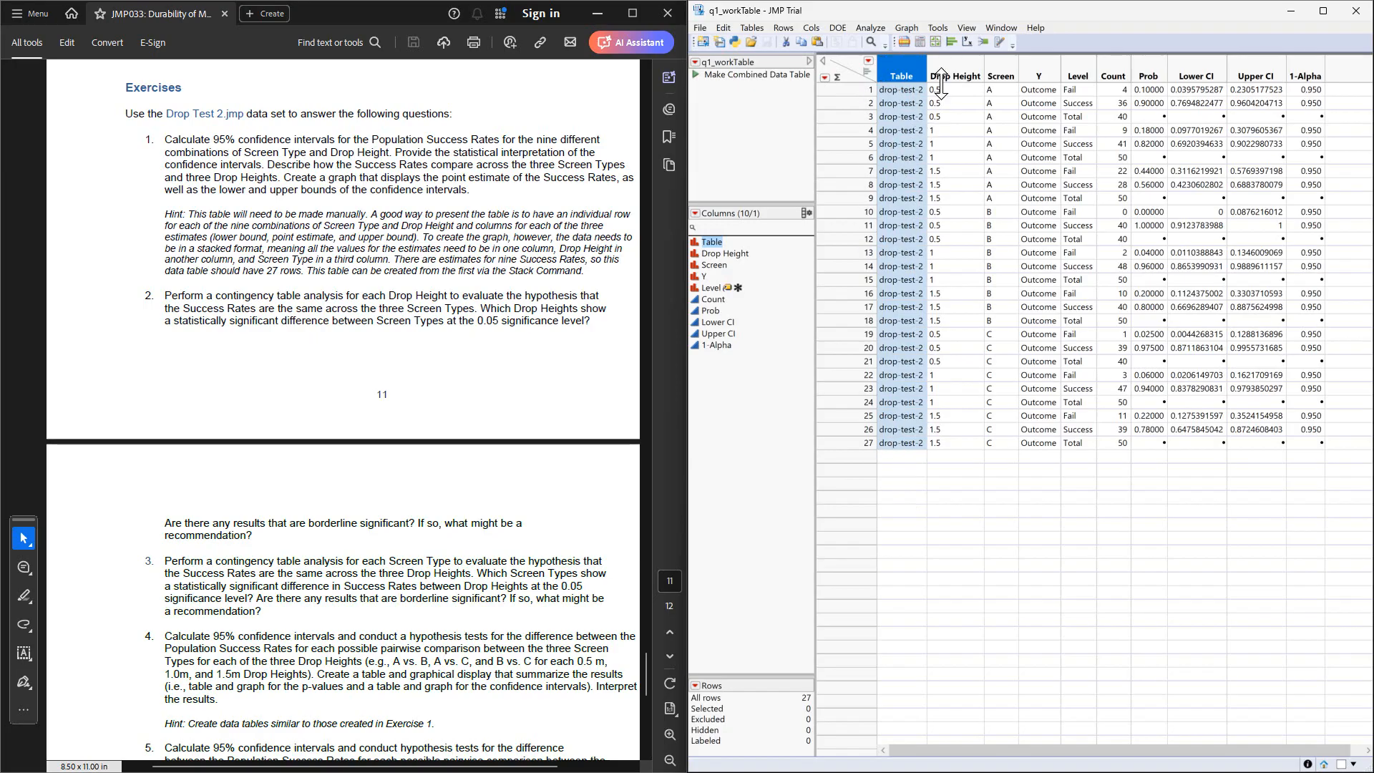
pyautogui.keyDown('ctrl'); pyautogui.click(1041, 64); pyautogui.keyUp('ctrl')
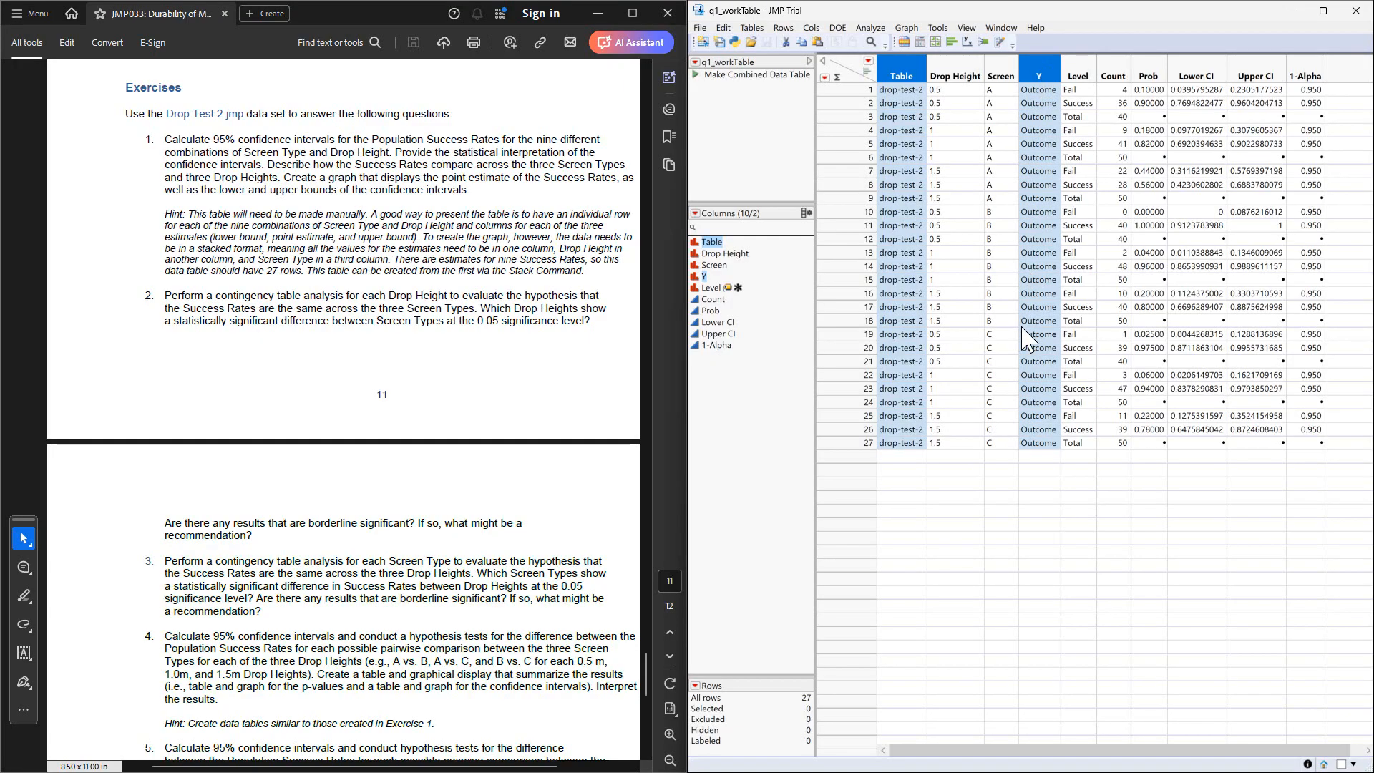
pyautogui.rightClick(887, 65)
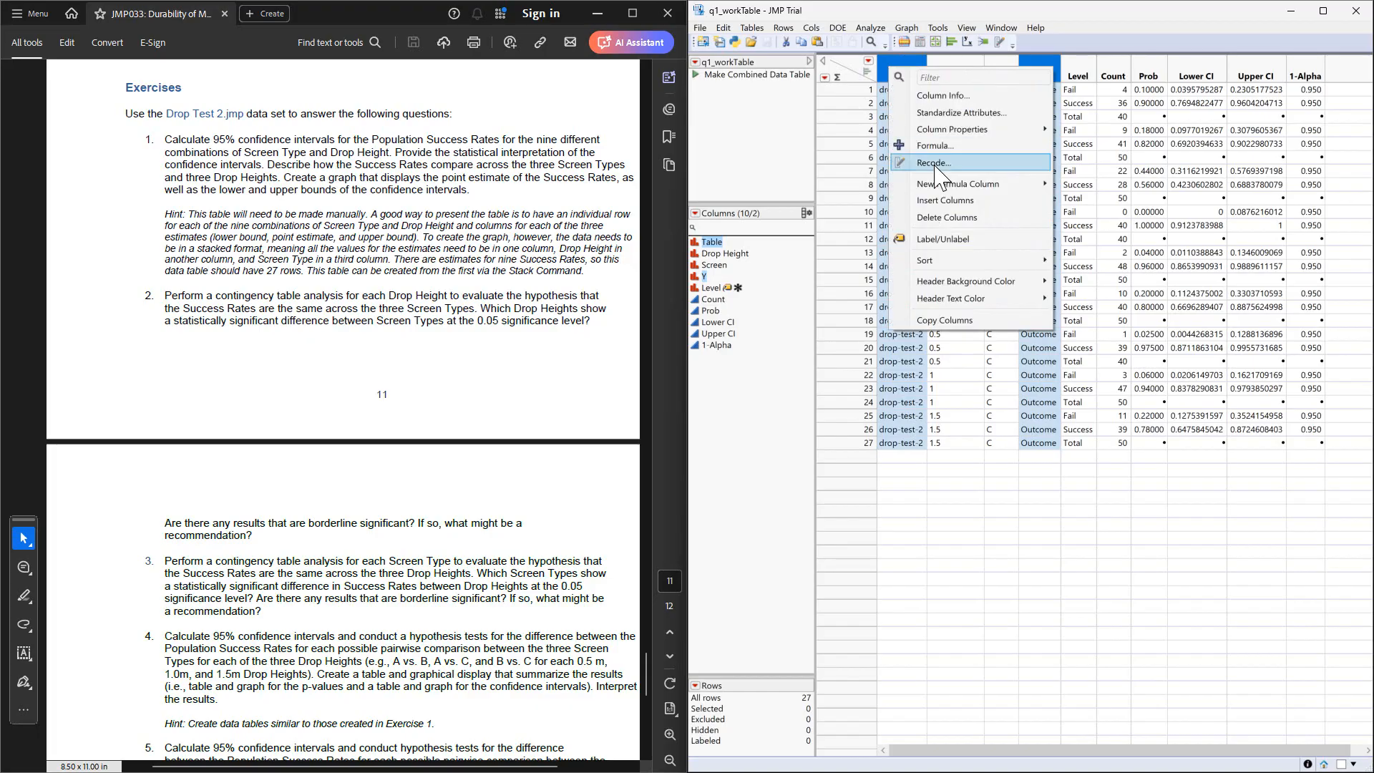
pyautogui.click(949, 214)
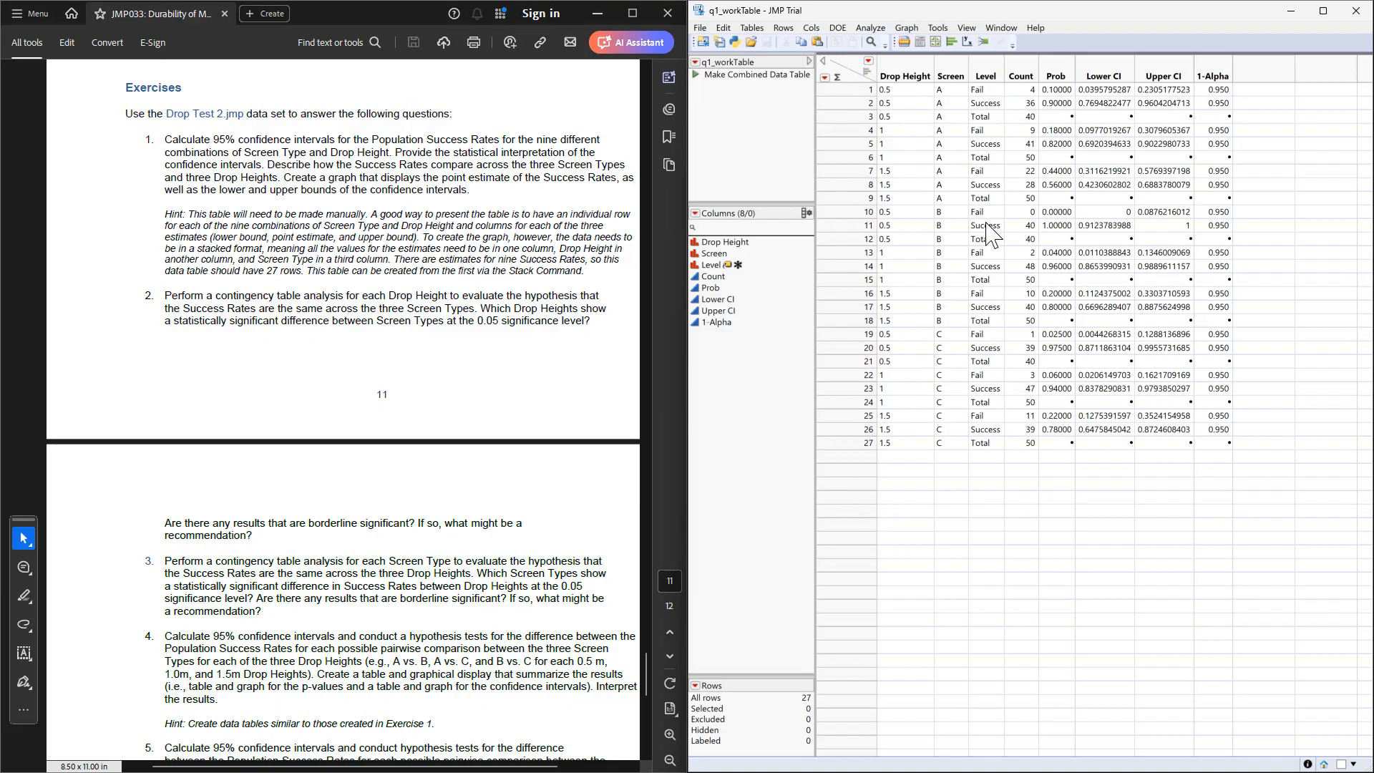
# Select every row whose Level is Fail or Total and delete them so only the Success rows are left.
pyautogui.click(986, 91)
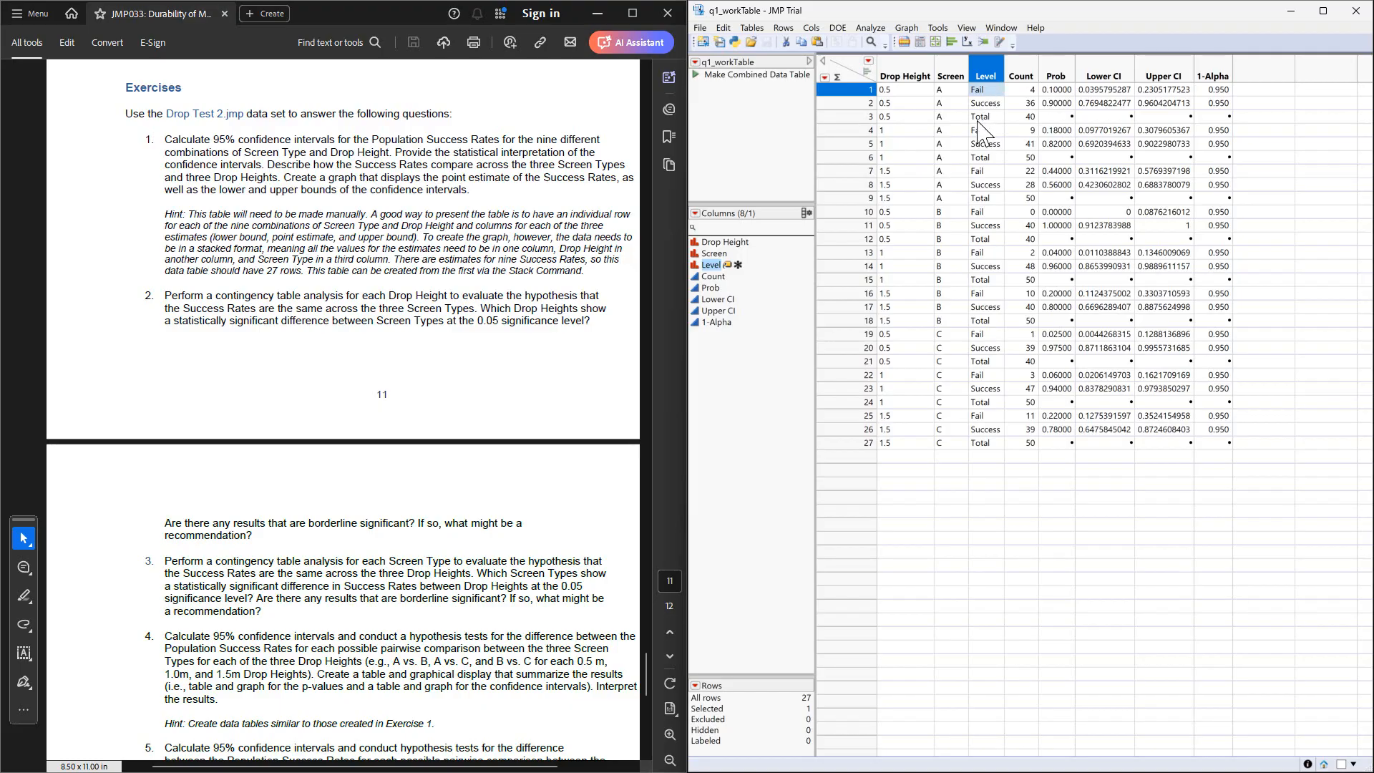
pyautogui.keyDown('ctrl'); pyautogui.click(981, 117); pyautogui.keyUp('ctrl')
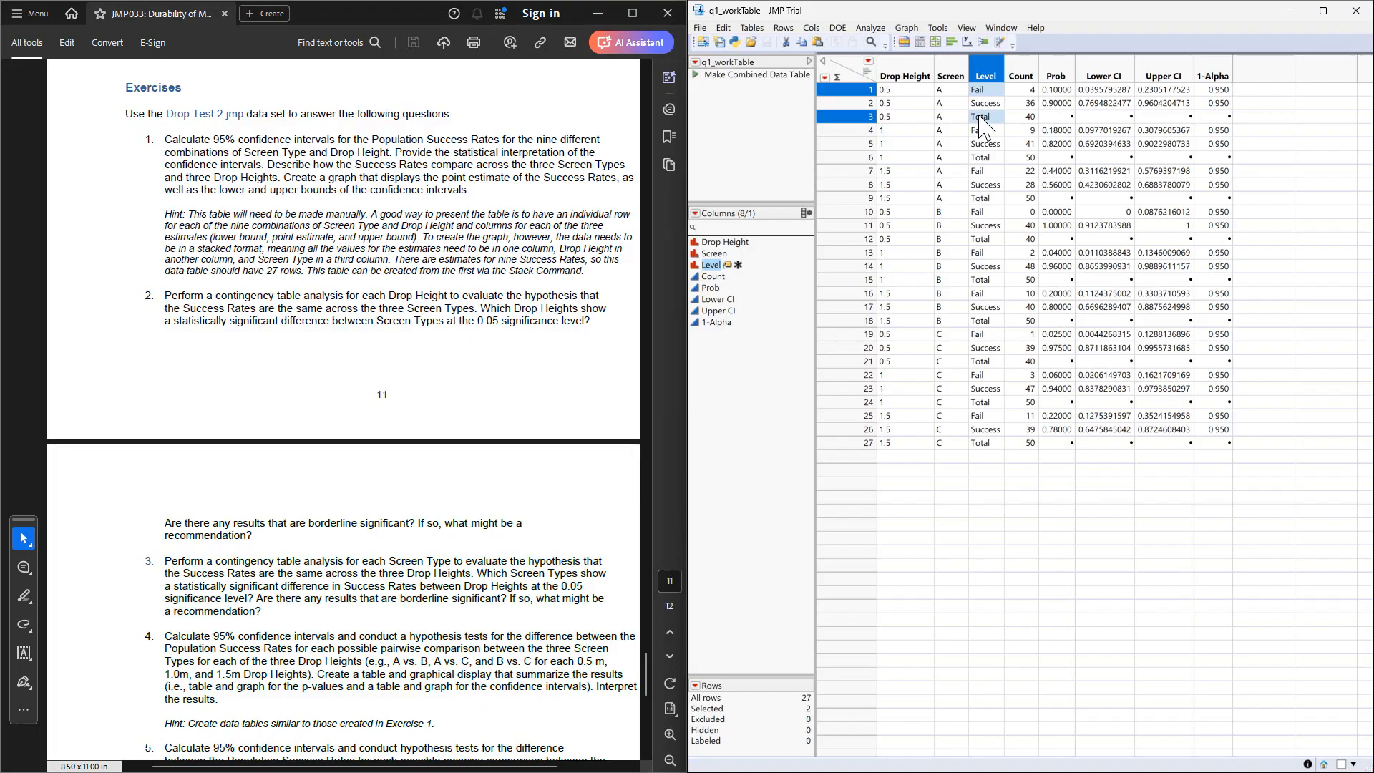
pyautogui.rightClick(980, 118)
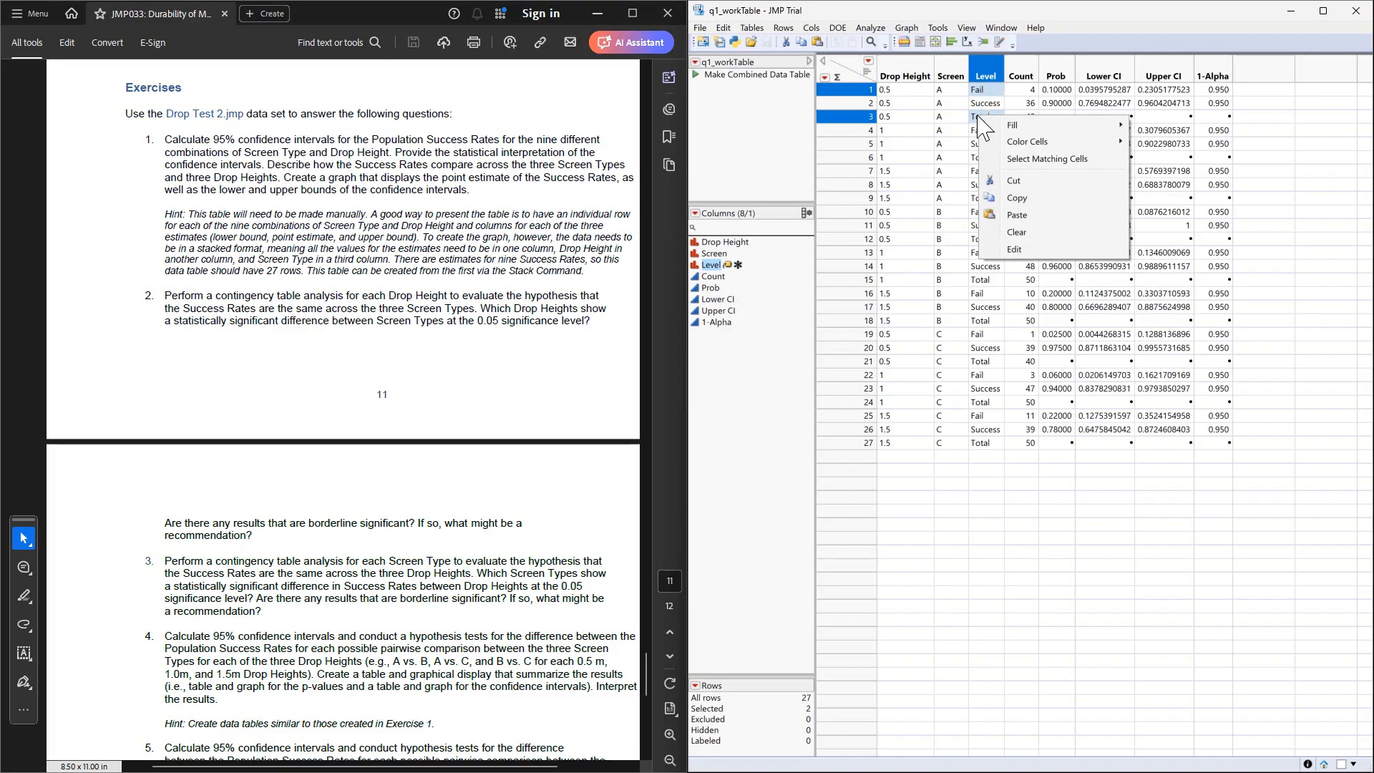
pyautogui.click(1045, 159)
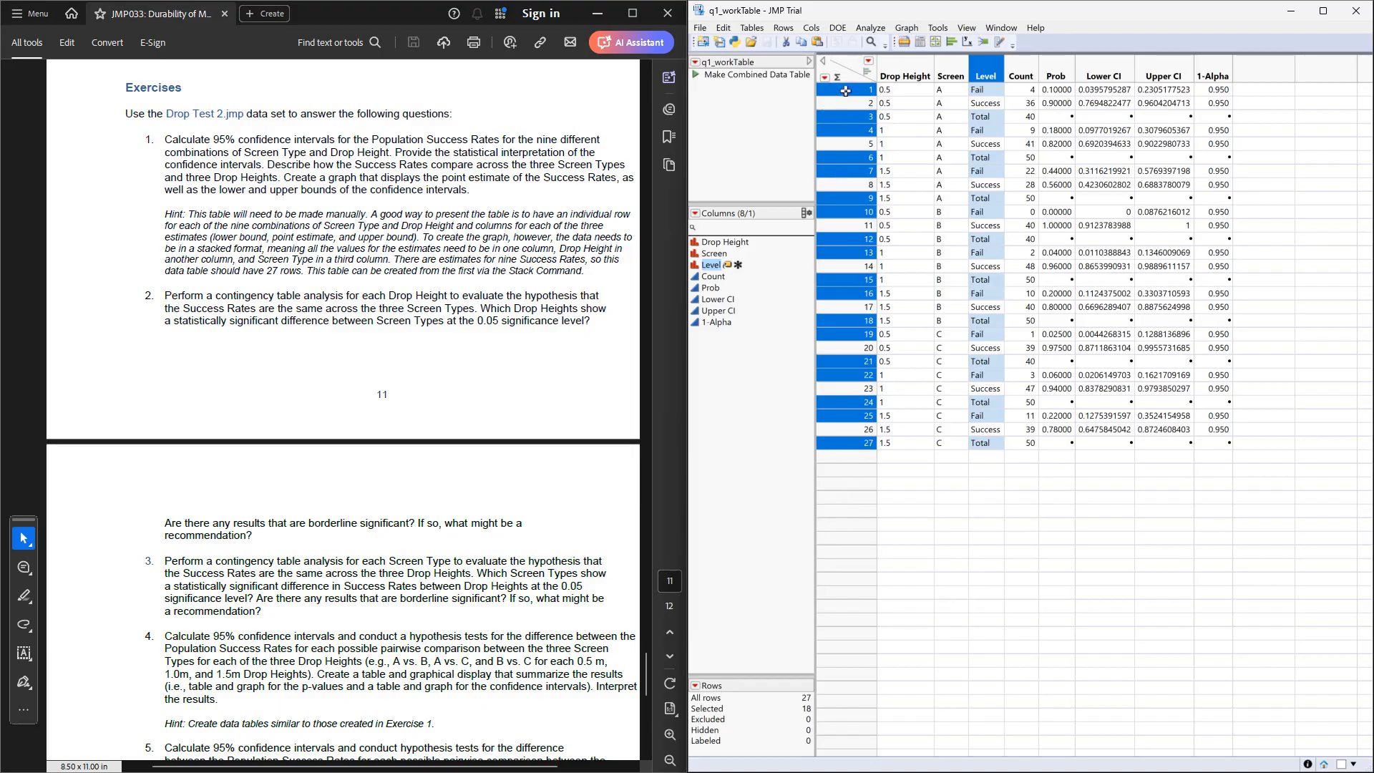
pyautogui.rightClick(845, 123)
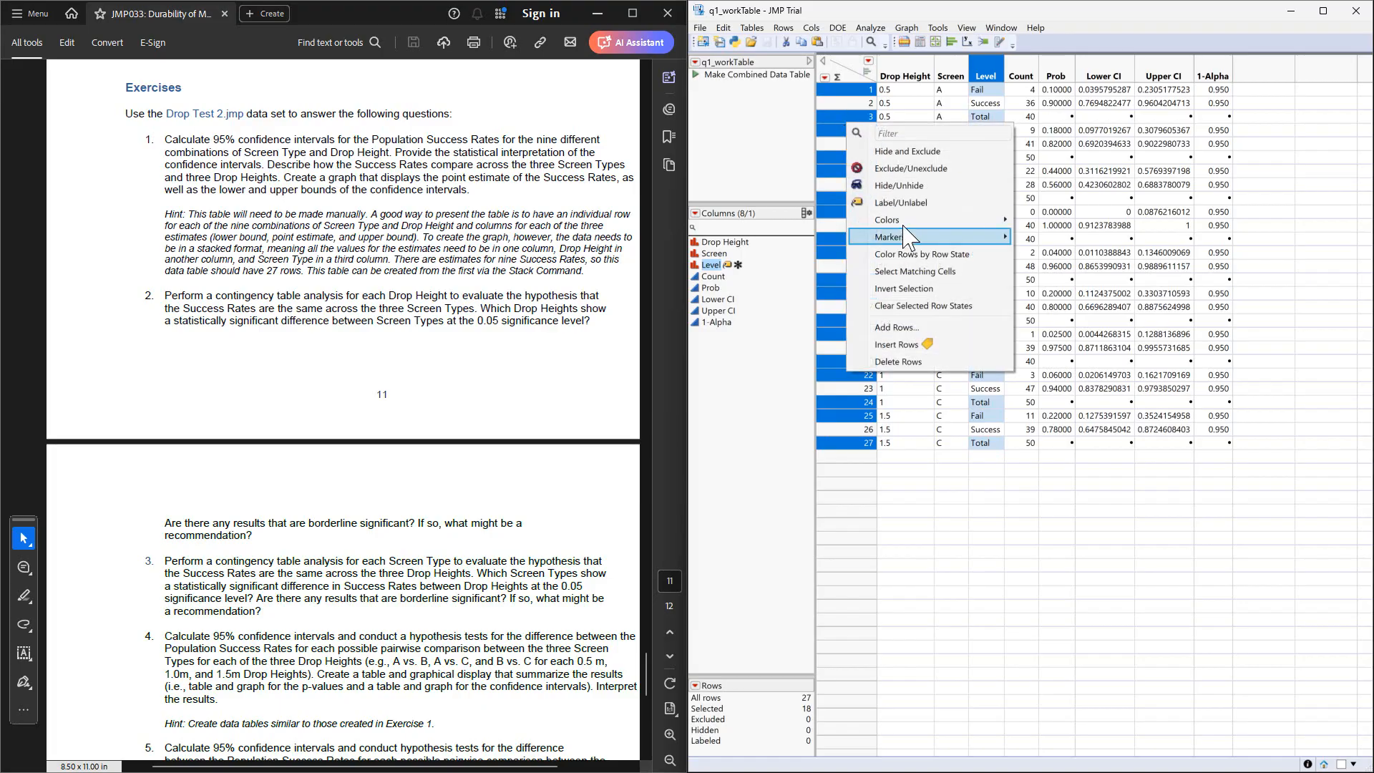
pyautogui.click(900, 362)
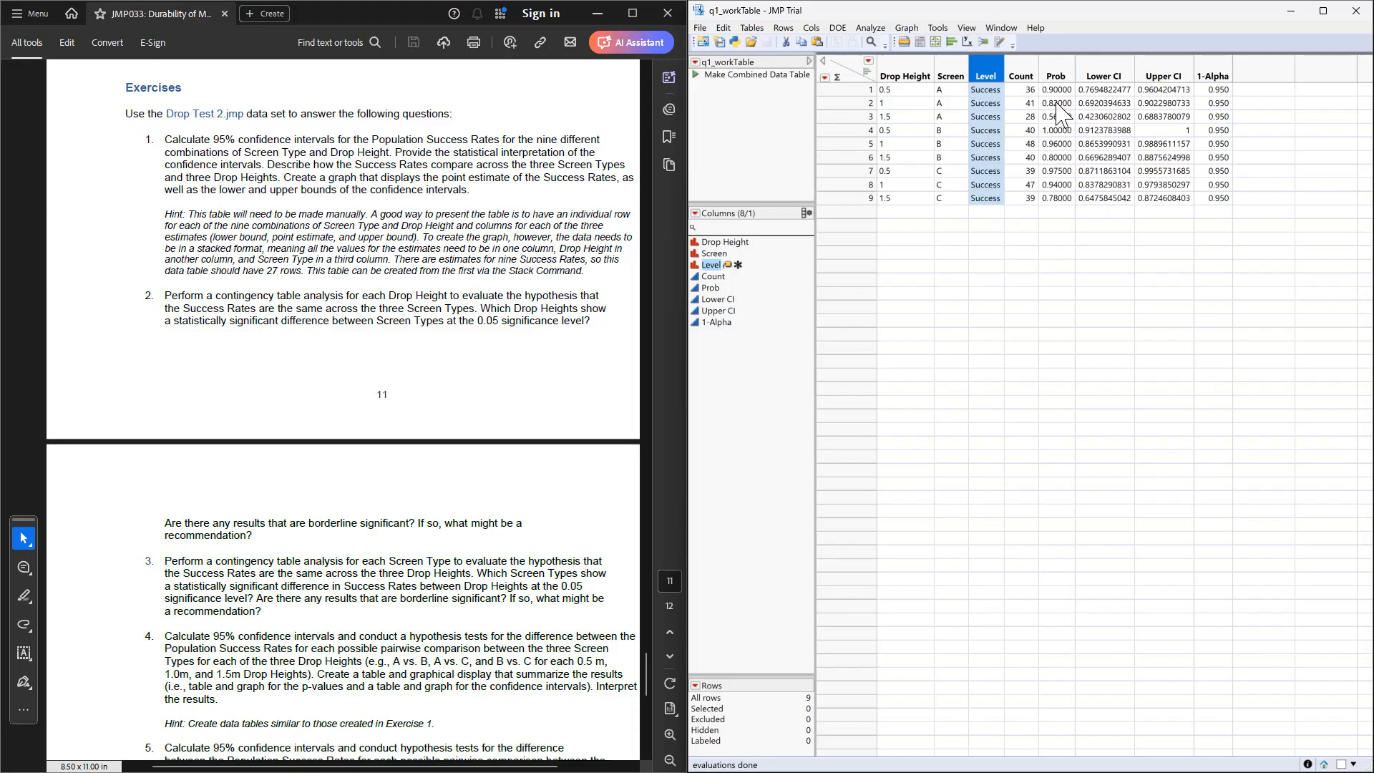
# Reorder the columns by moving Prob after Lower CI, placing the point estimate between the lower and upper bounds.
pyautogui.click(1021, 117)
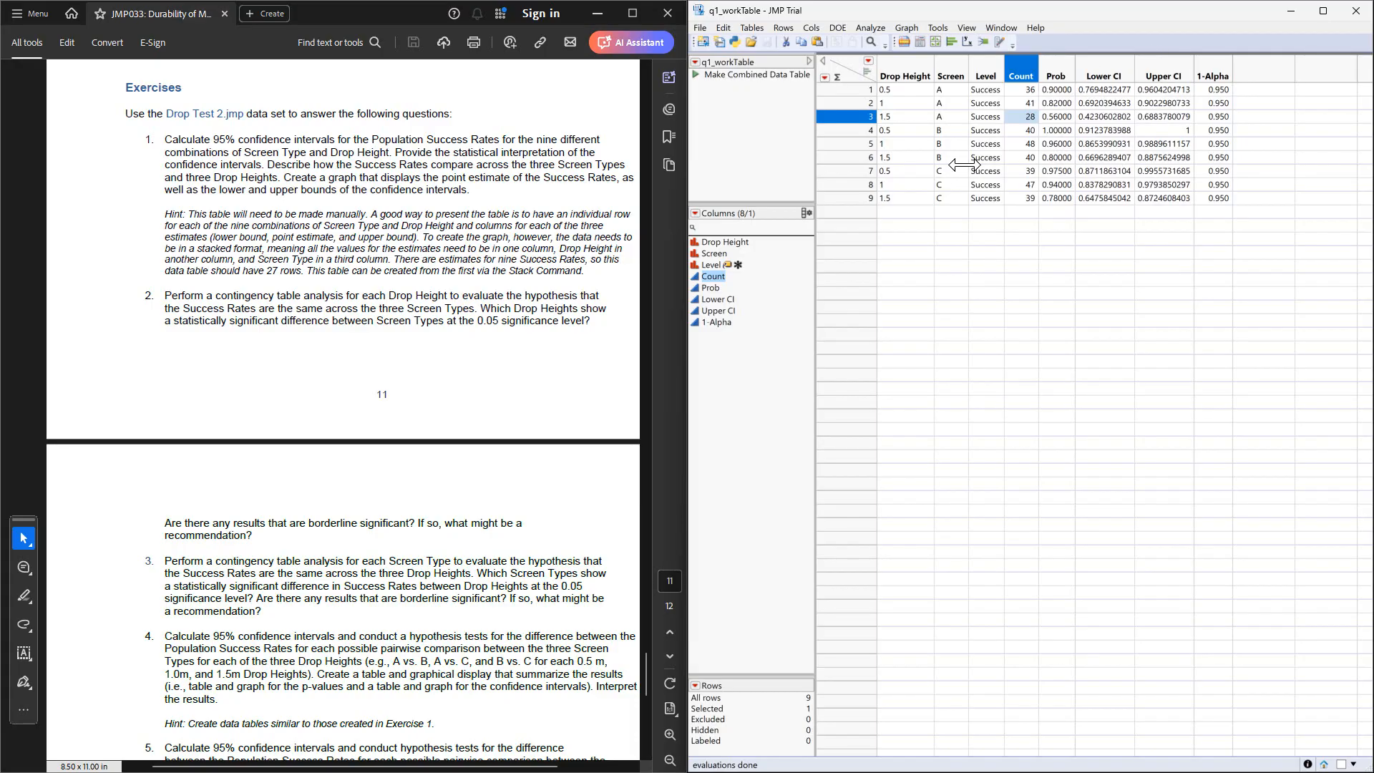
pyautogui.click(1060, 65)
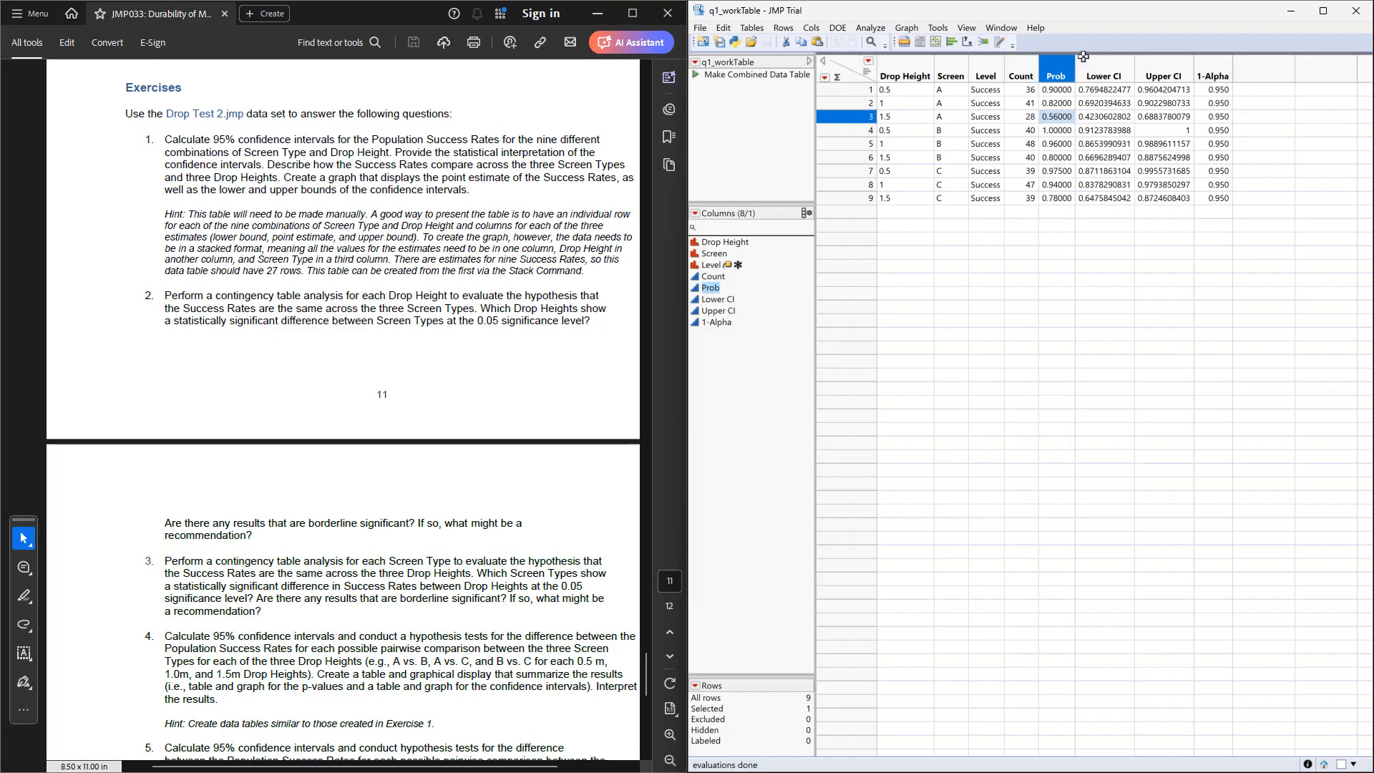
pyautogui.click(812, 28)
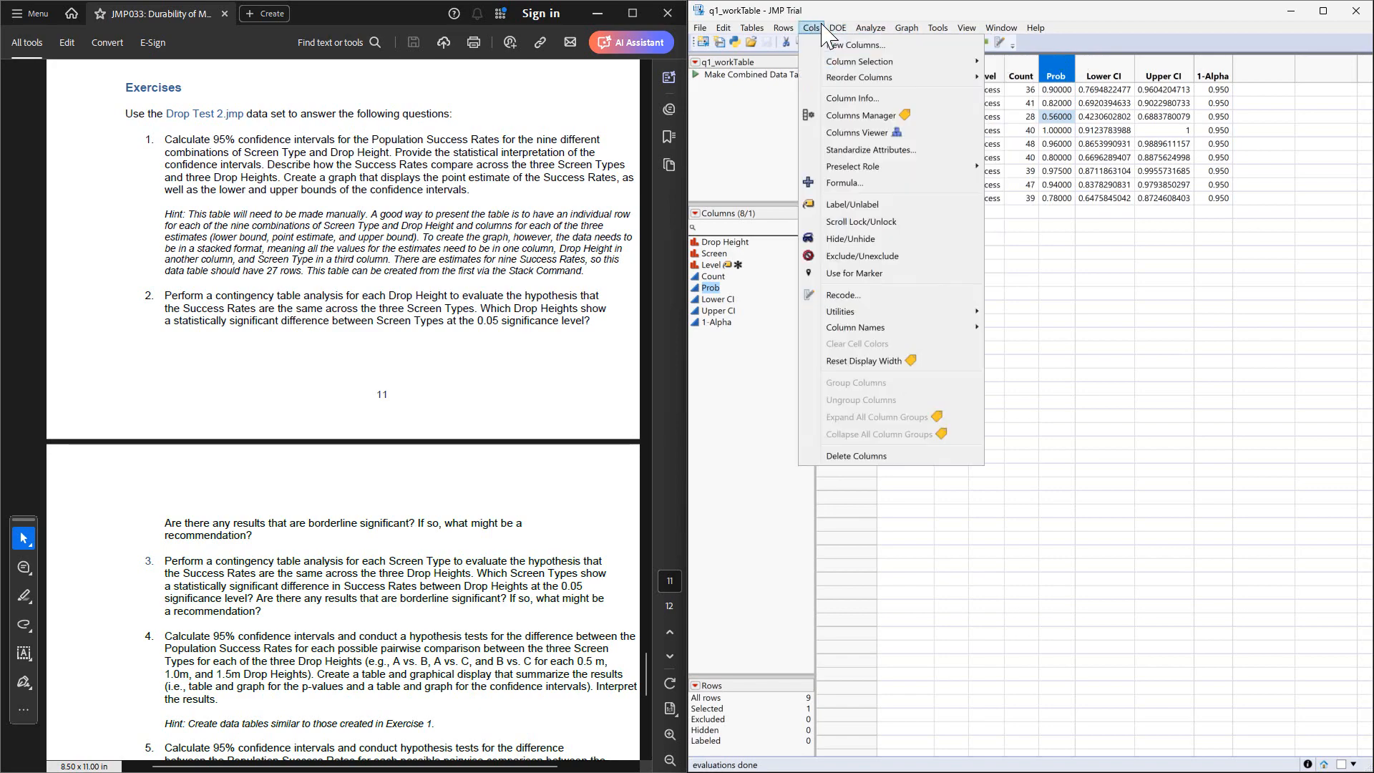
pyautogui.moveTo(844, 77)
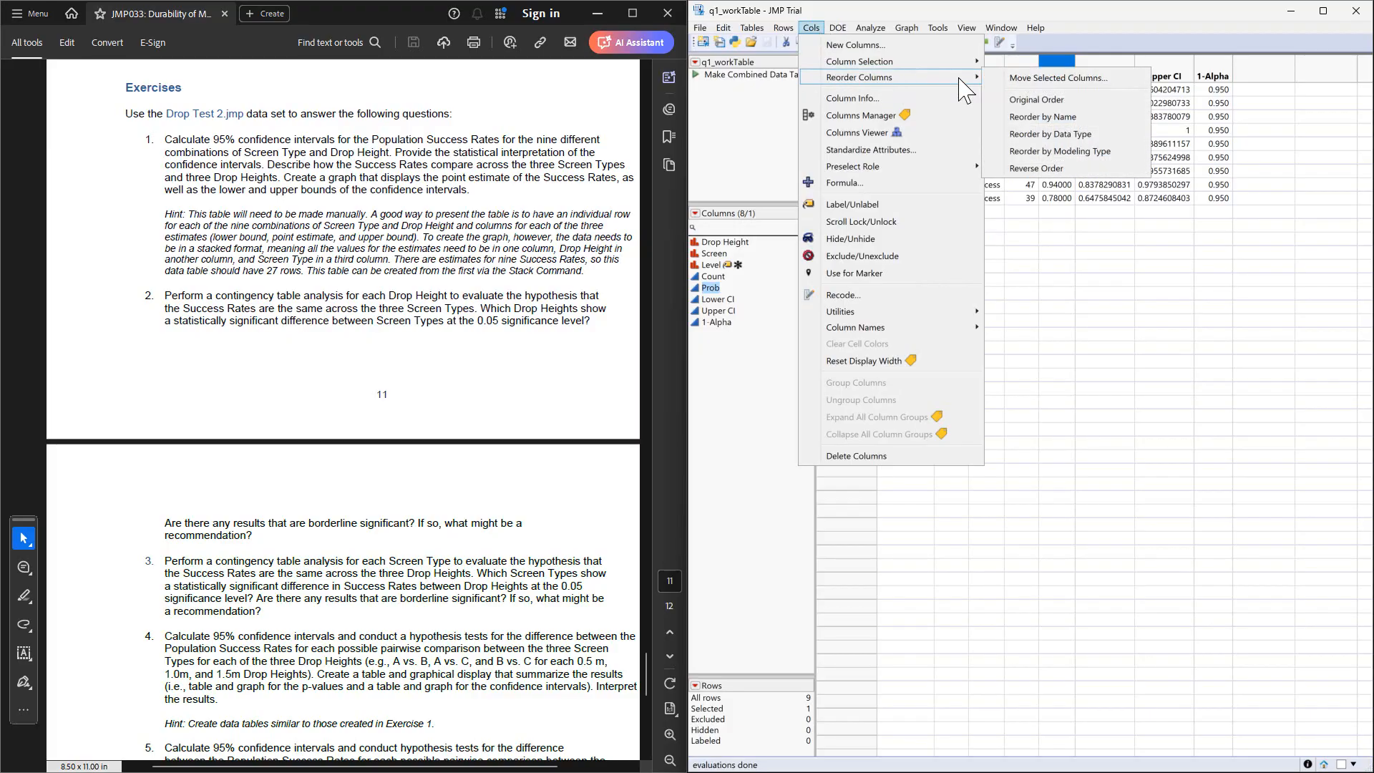
pyautogui.click(1047, 79)
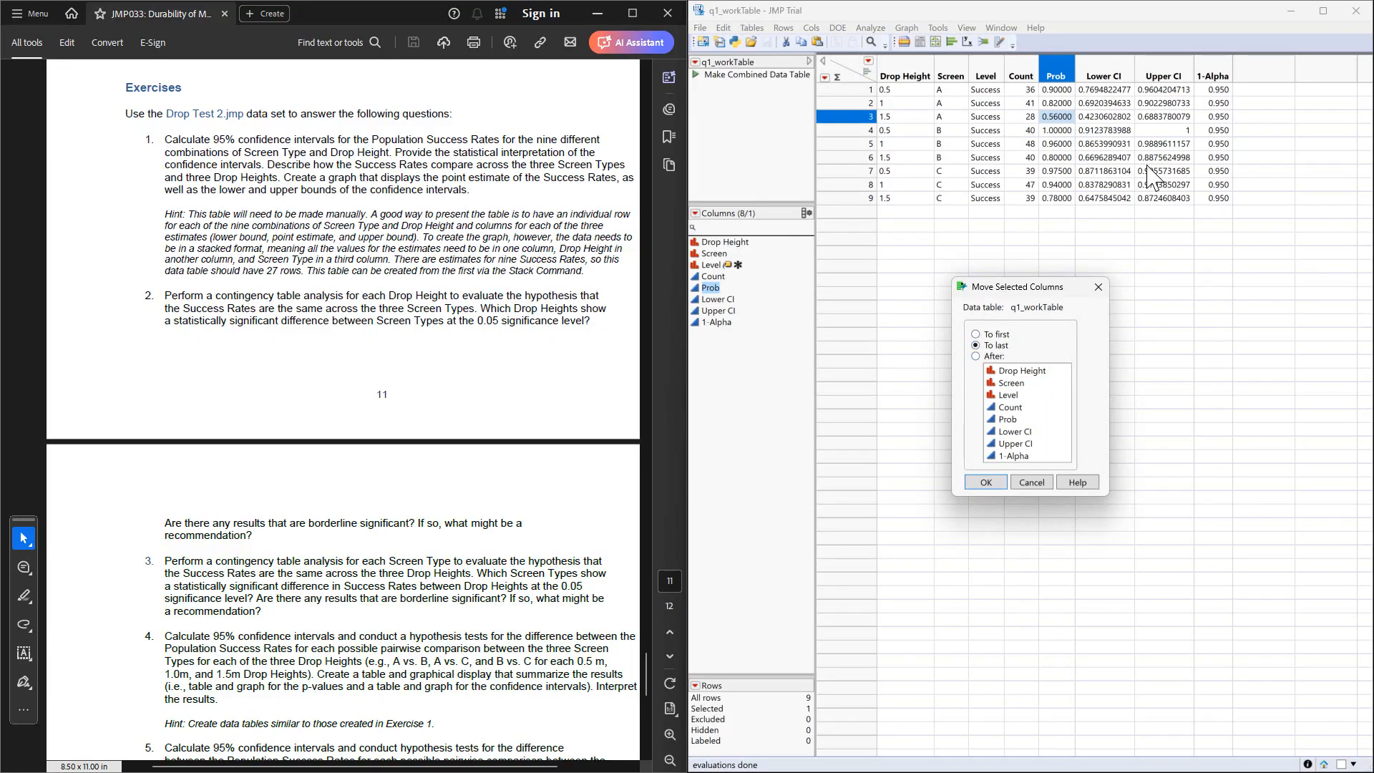
pyautogui.click(1057, 396)
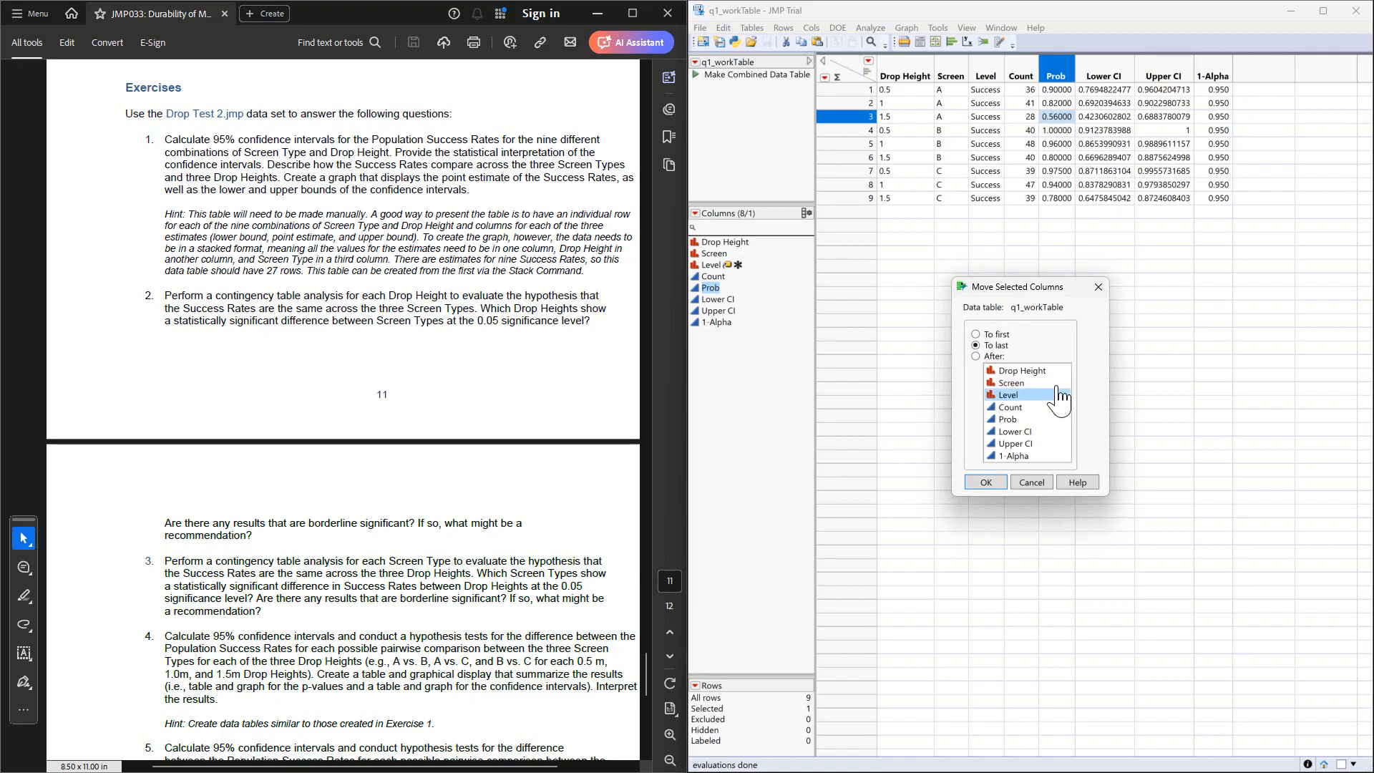
pyautogui.click(976, 357)
pyautogui.click(1002, 383)
pyautogui.click(1009, 408)
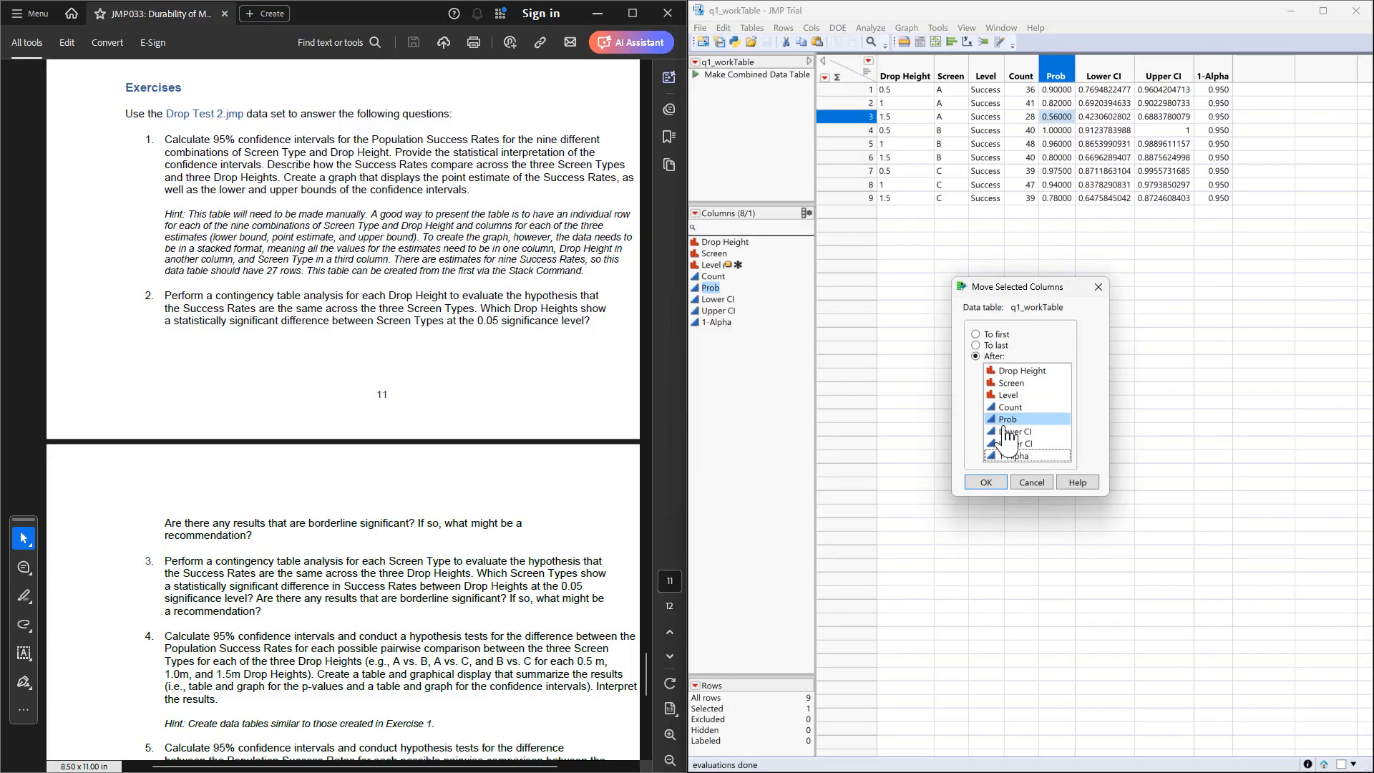
pyautogui.click(1012, 432)
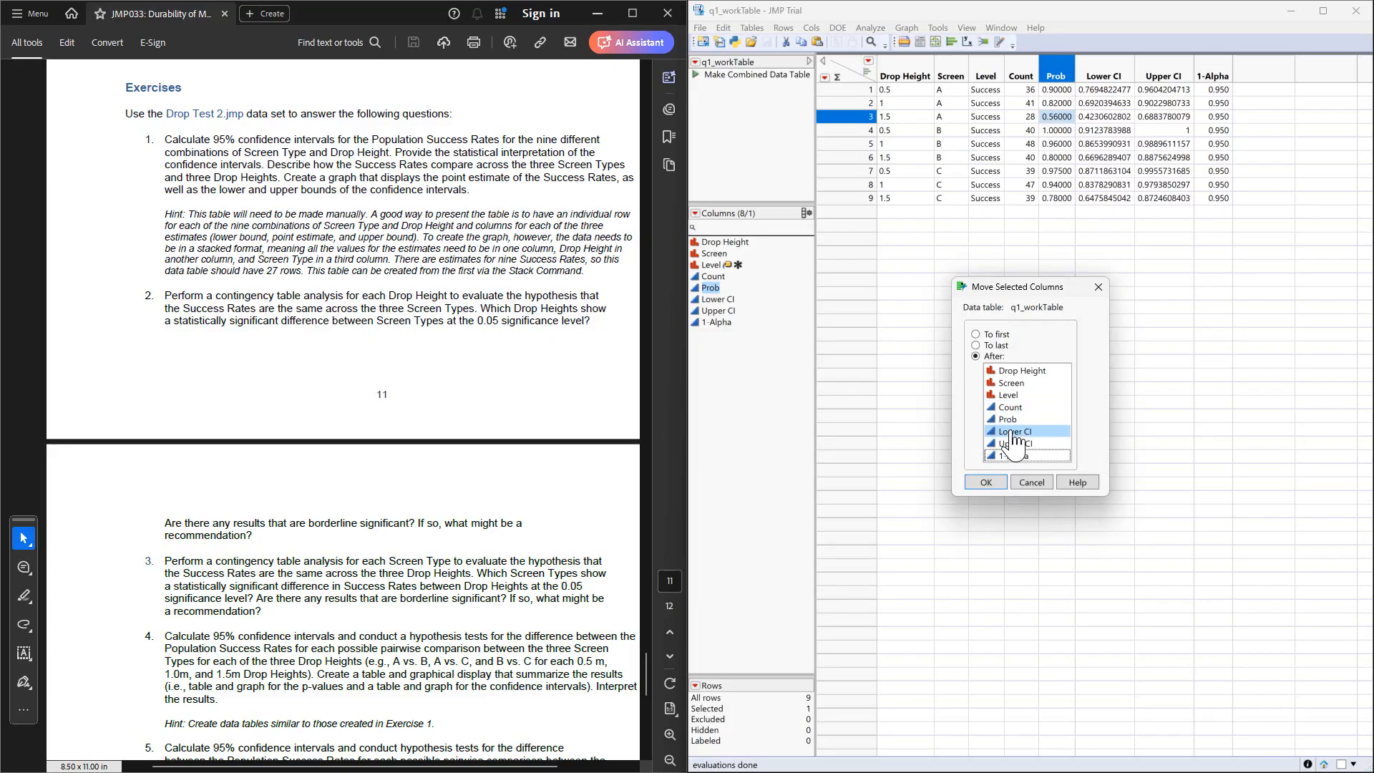
pyautogui.click(1014, 432)
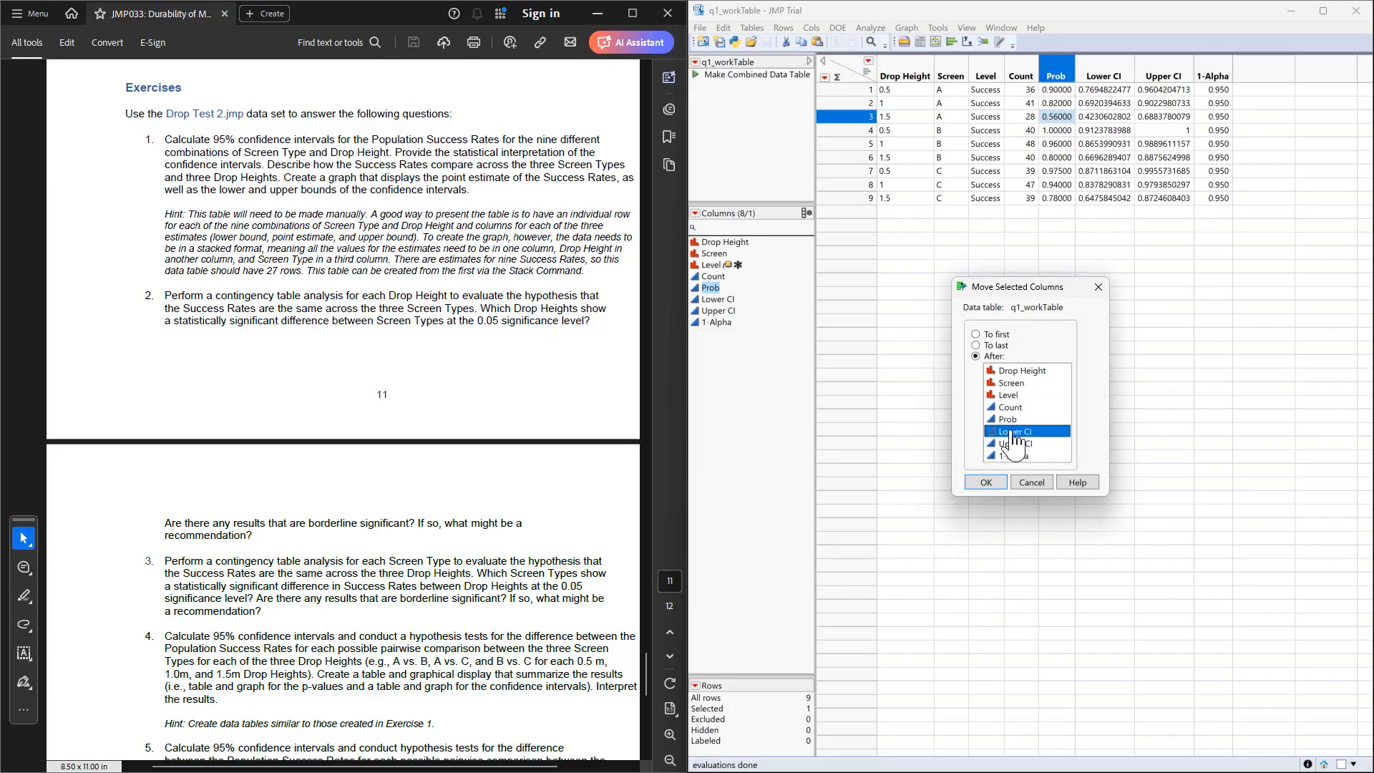
pyautogui.click(986, 482)
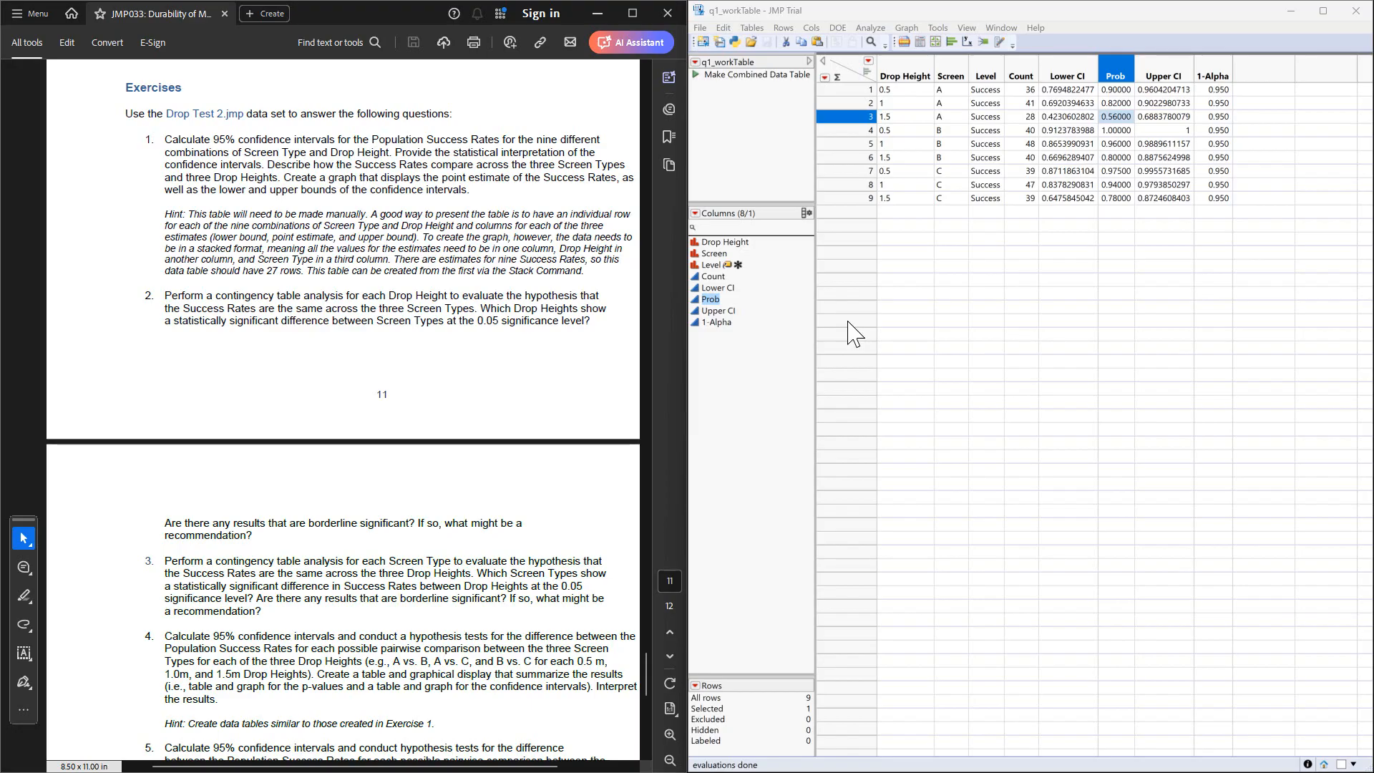
# Start a Graph Builder graph from q1_workTable with Drop Height and Screen nested together on the X axis.
pyautogui.click(906, 28)
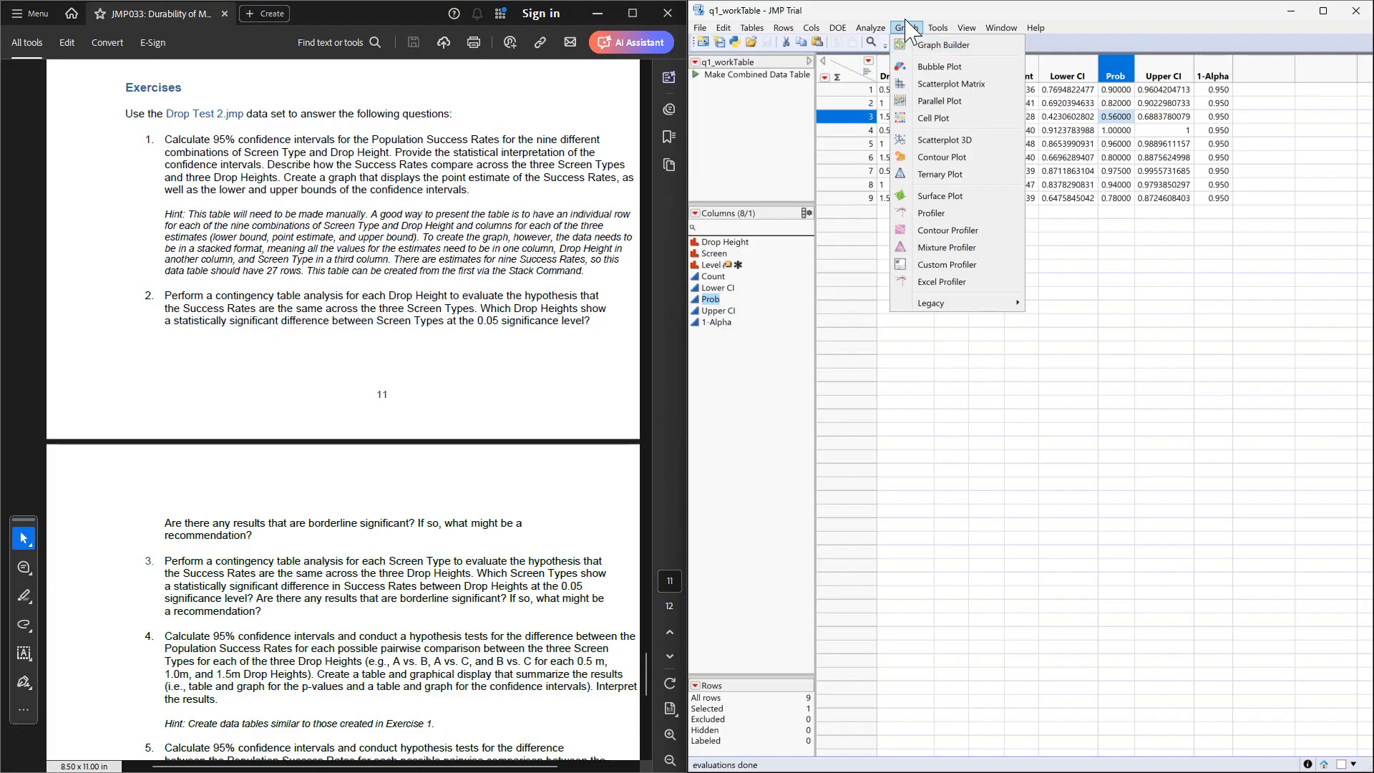
pyautogui.click(930, 45)
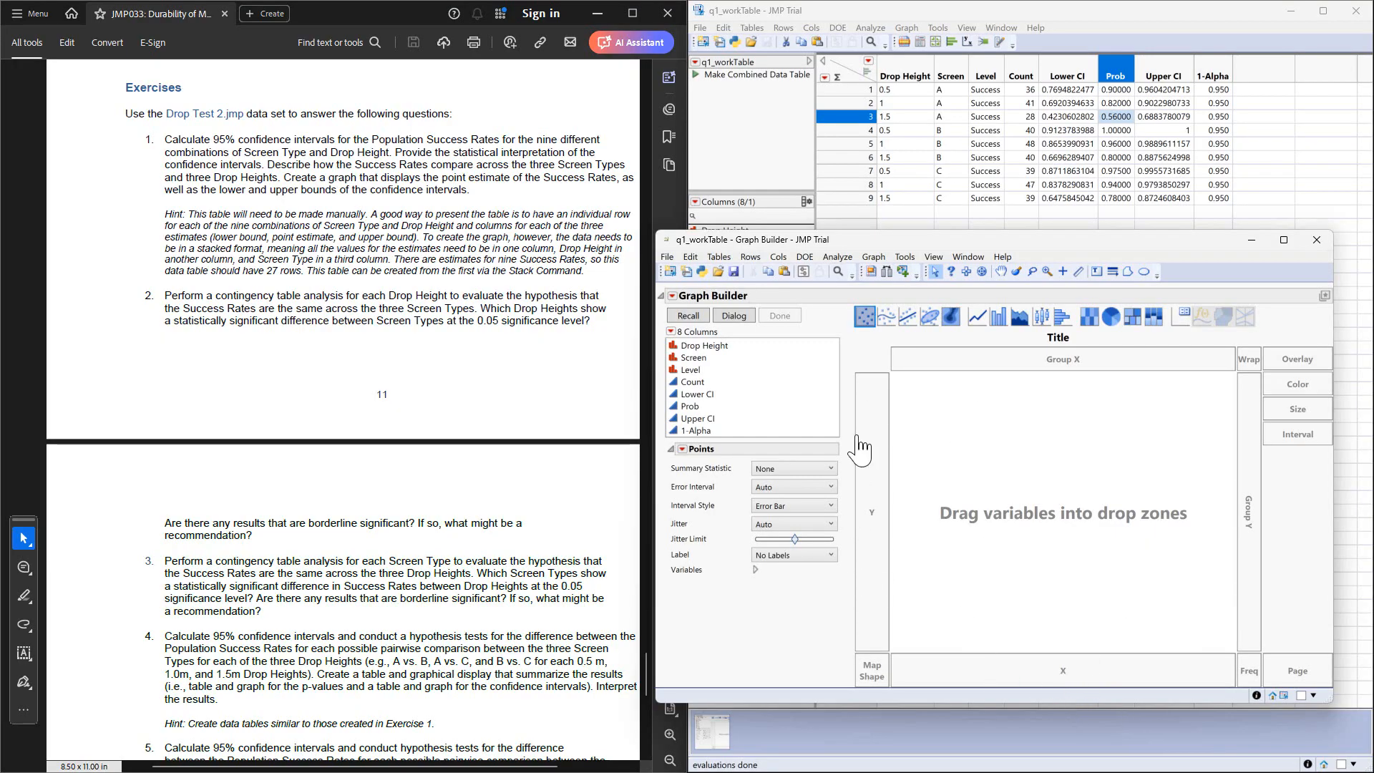
pyautogui.click(708, 349)
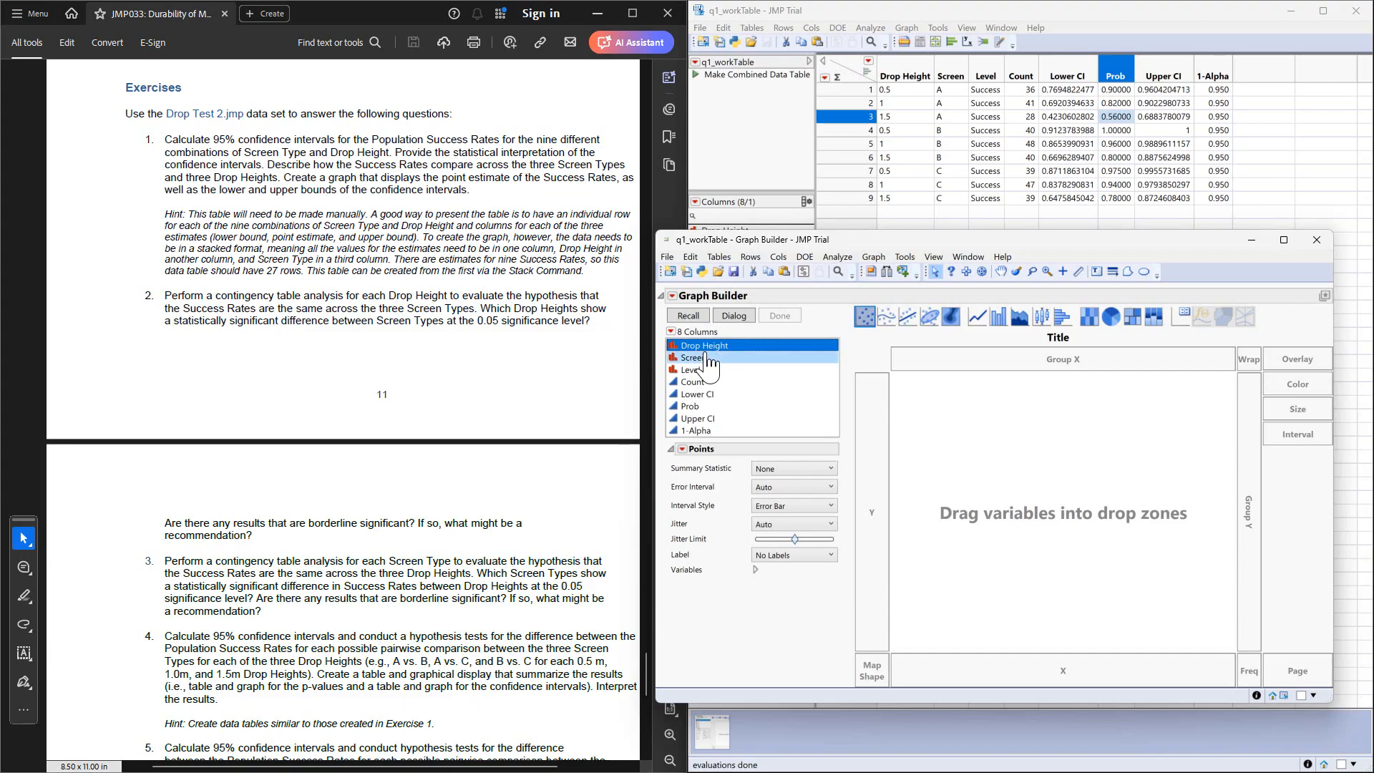
pyautogui.keyDown('ctrl'); pyautogui.click(707, 357); pyautogui.keyUp('ctrl')
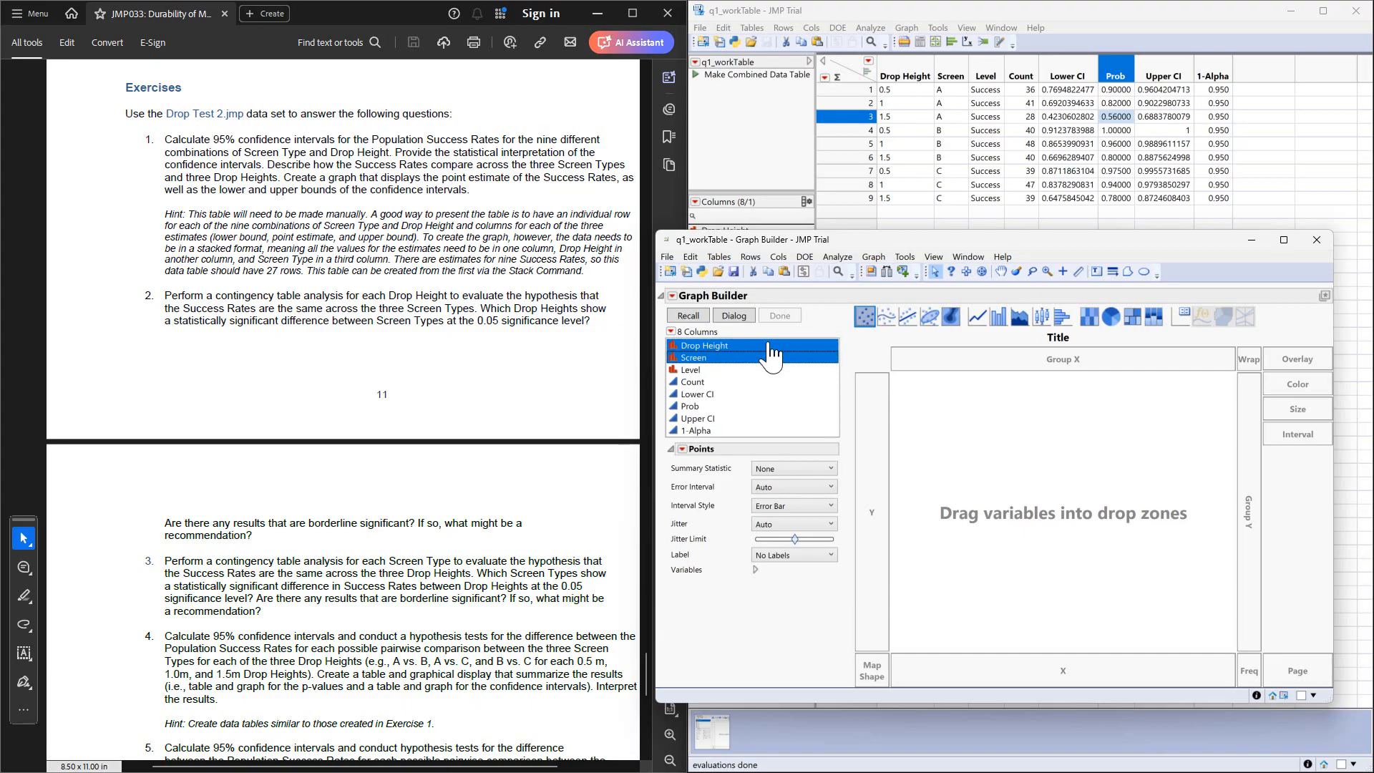
pyautogui.moveTo(775, 355); pyautogui.dragTo(1104, 674)
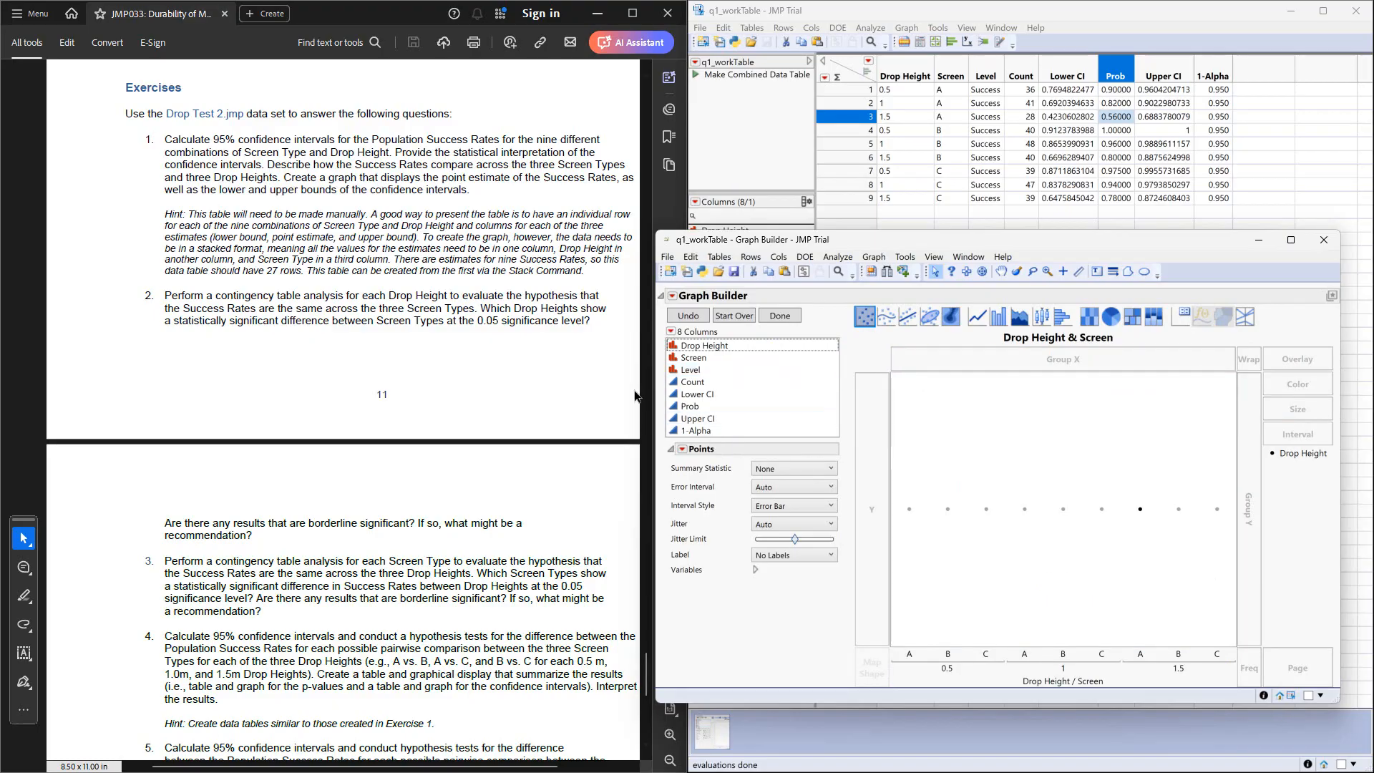
# Plot Lower CI, Prob and Upper CI together on the graph's Y axis.
pyautogui.click(684, 395)
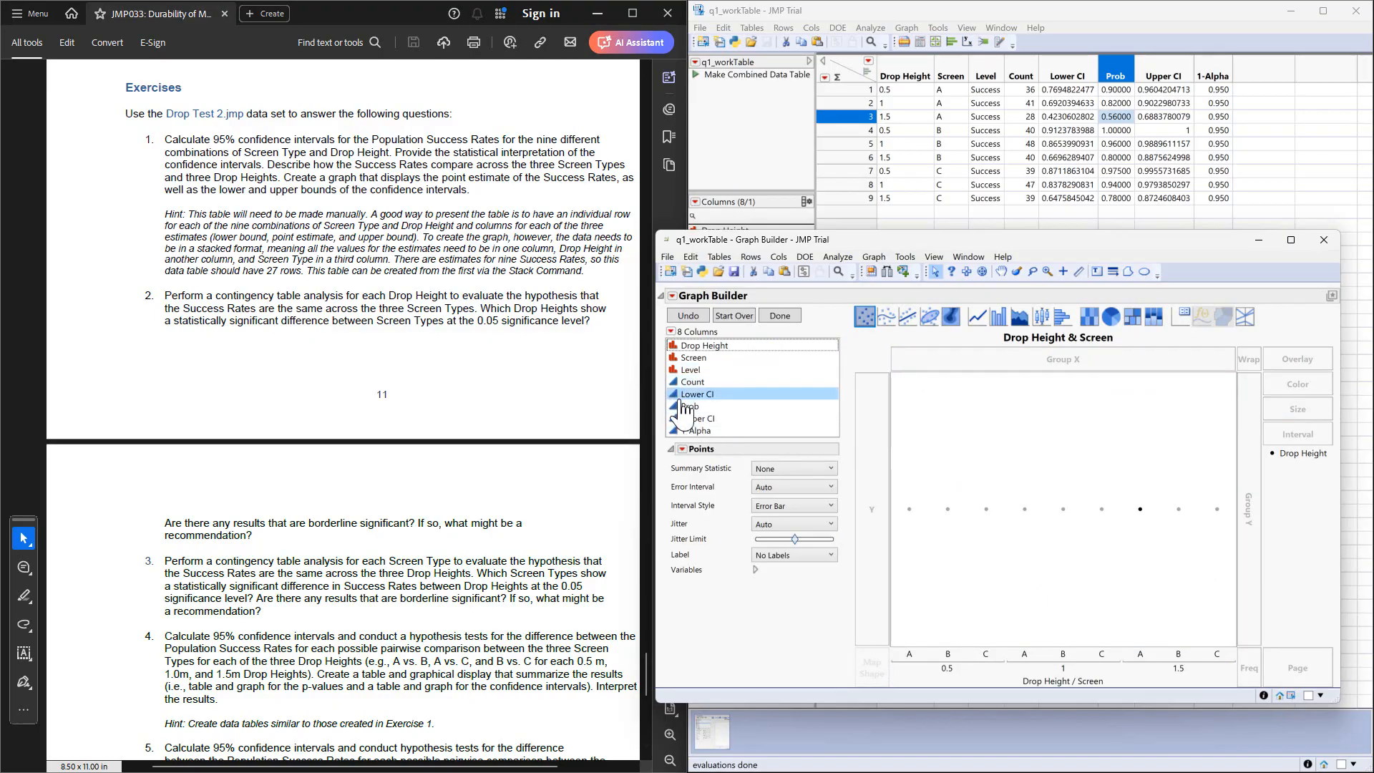
pyautogui.click(690, 396)
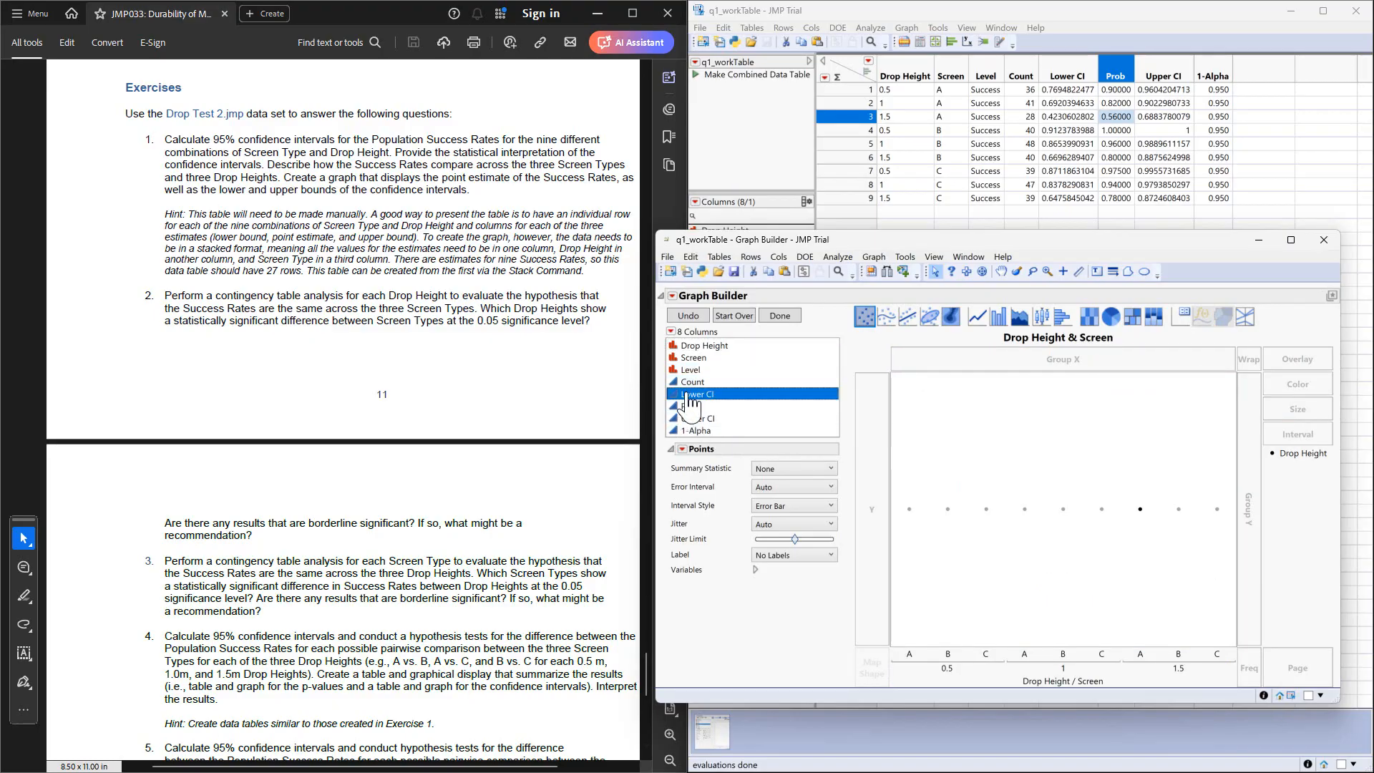
pyautogui.keyDown('shift'); pyautogui.click(690, 406); pyautogui.keyUp('shift')
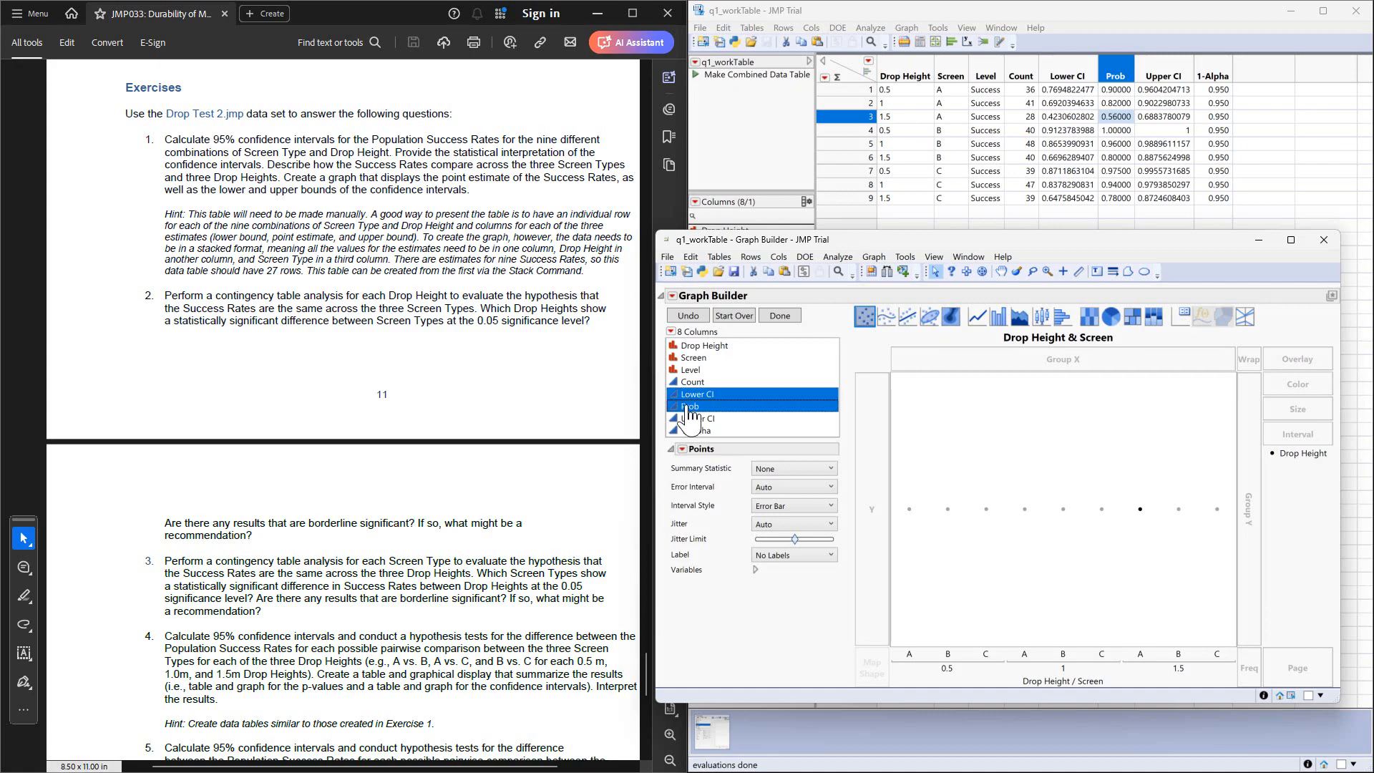
pyautogui.keyDown('shift'); pyautogui.click(691, 420); pyautogui.keyUp('shift')
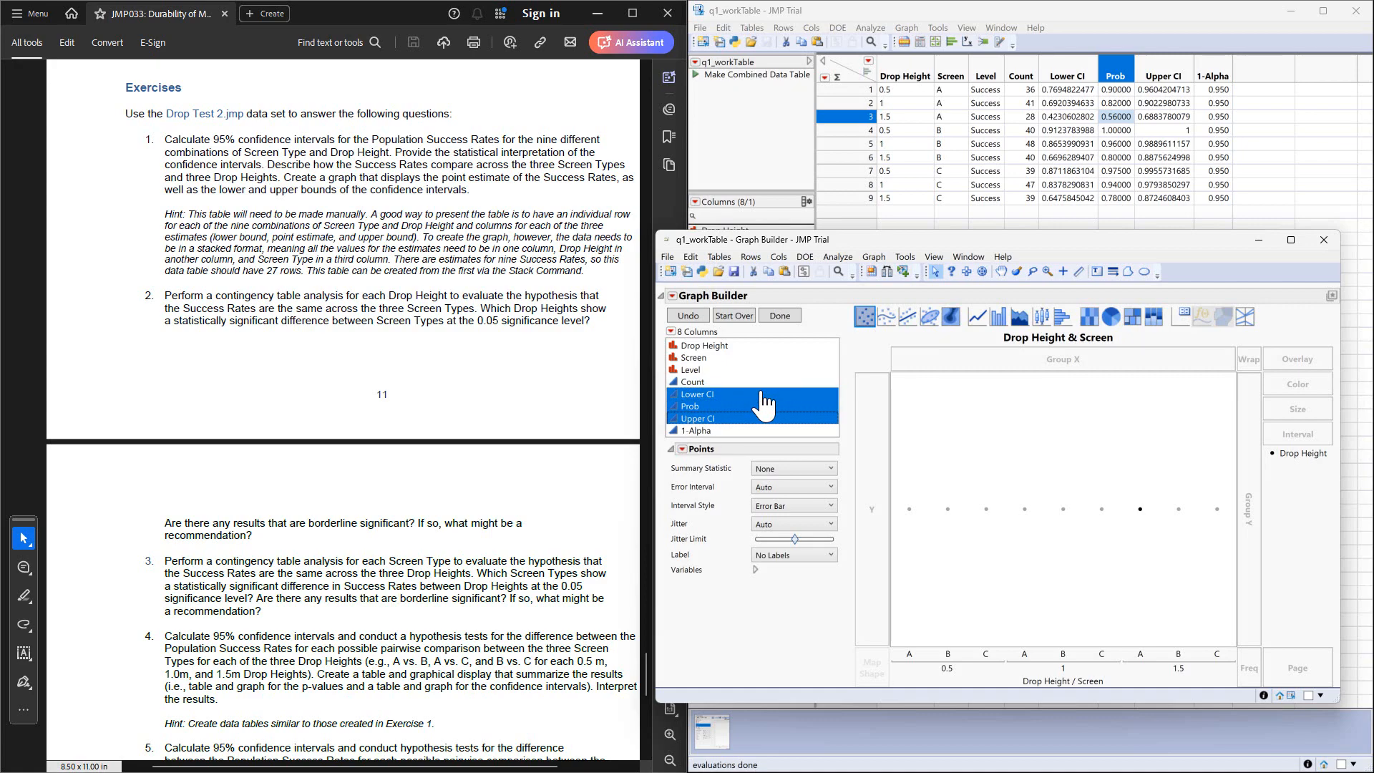
pyautogui.moveTo(764, 404); pyautogui.dragTo(875, 488)
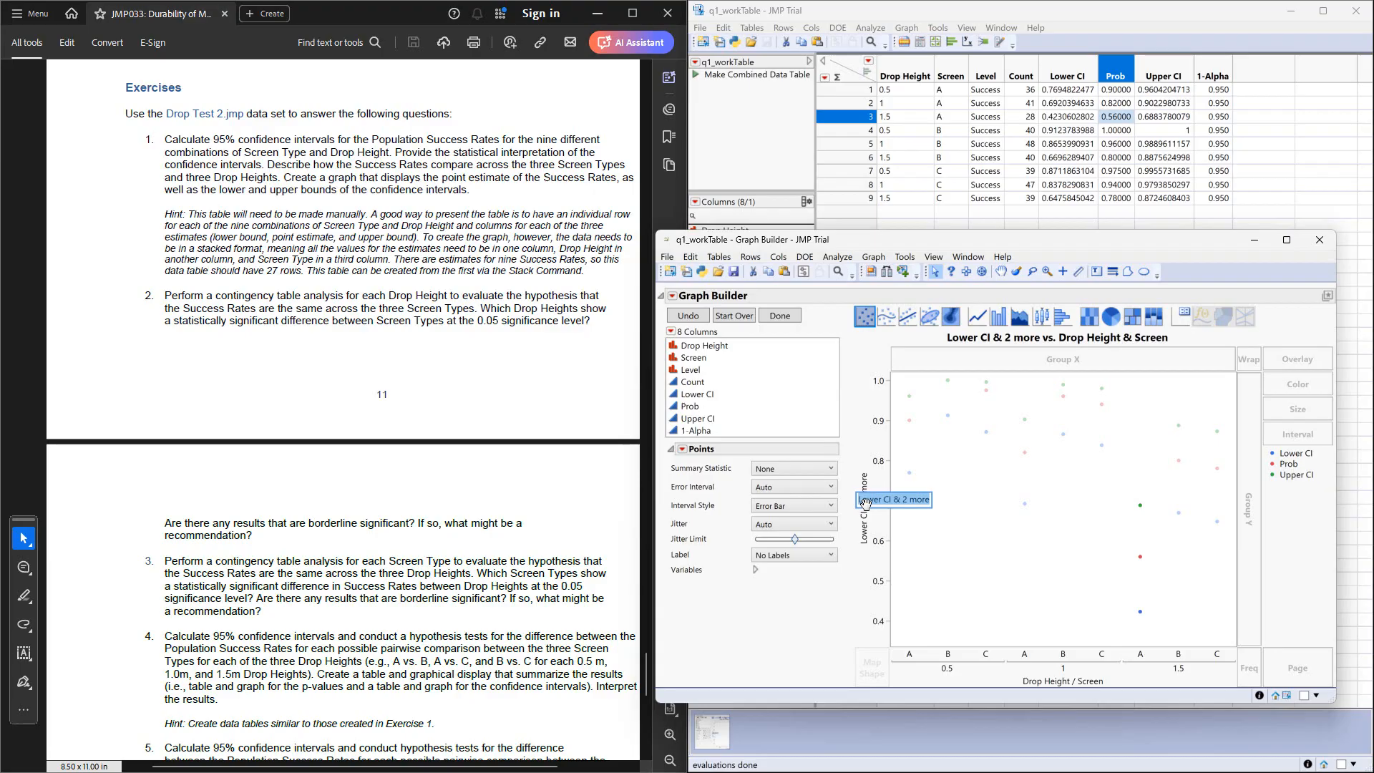
# Rename the Y axis title to "Probability of Success".
pyautogui.write('Probability of S')
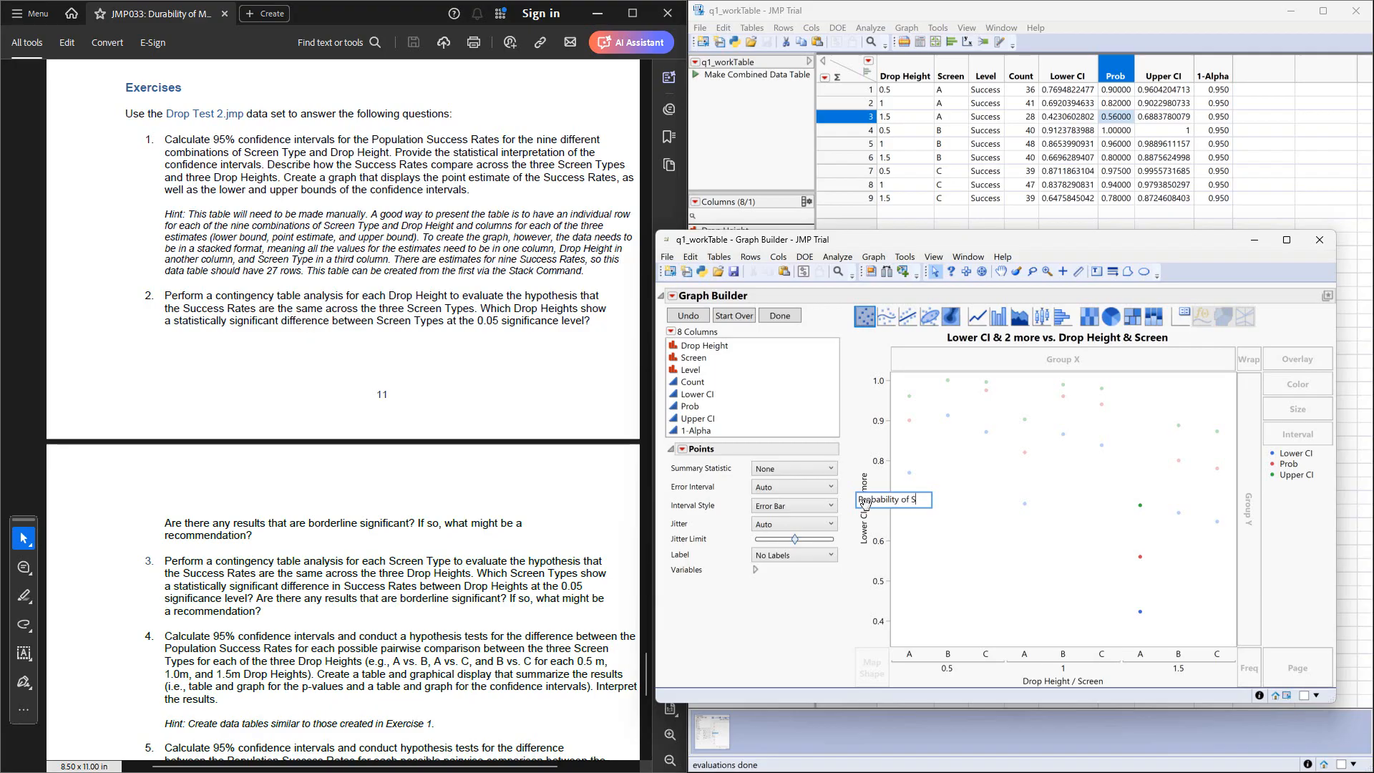
pyautogui.write('ucce')
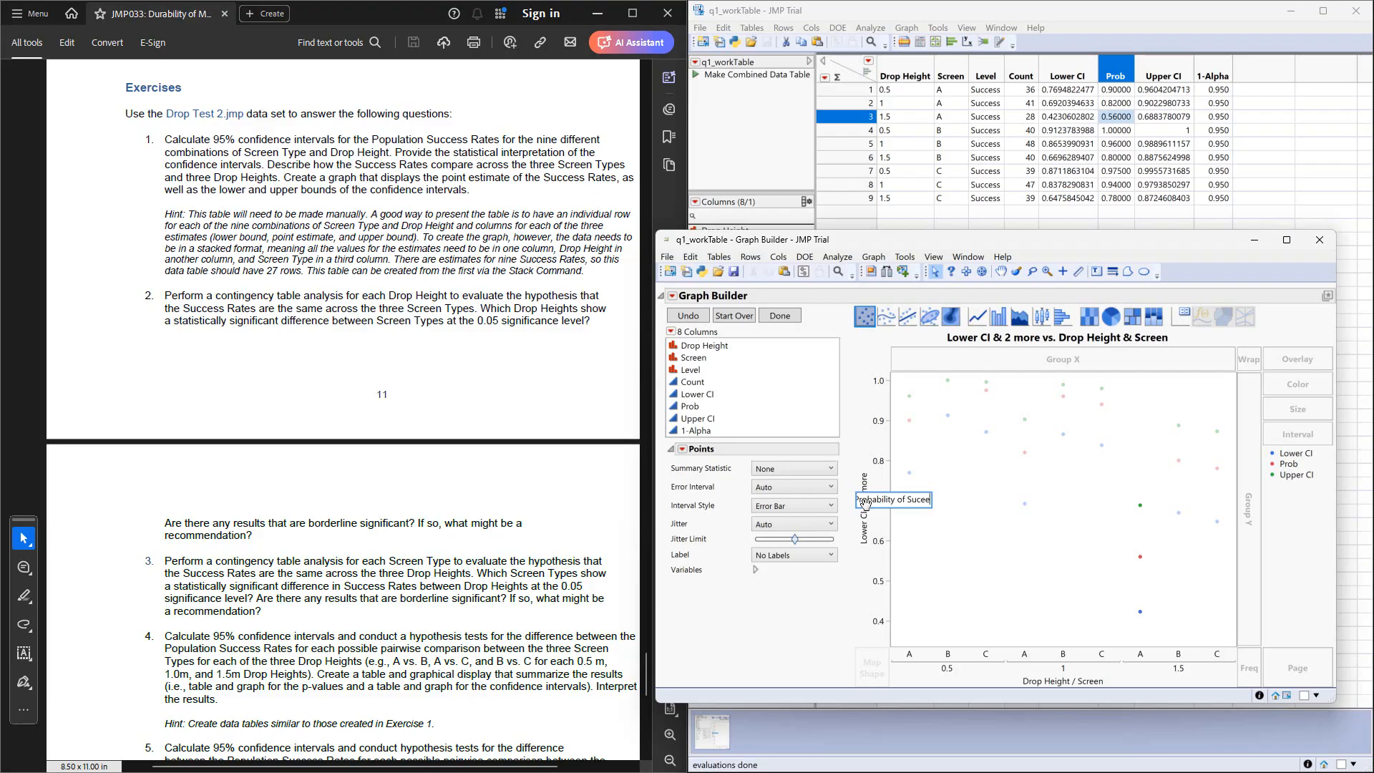
pyautogui.press('BackSpace')
pyautogui.press('BackSpace')
pyautogui.write('ccess')
pyautogui.press('Return')
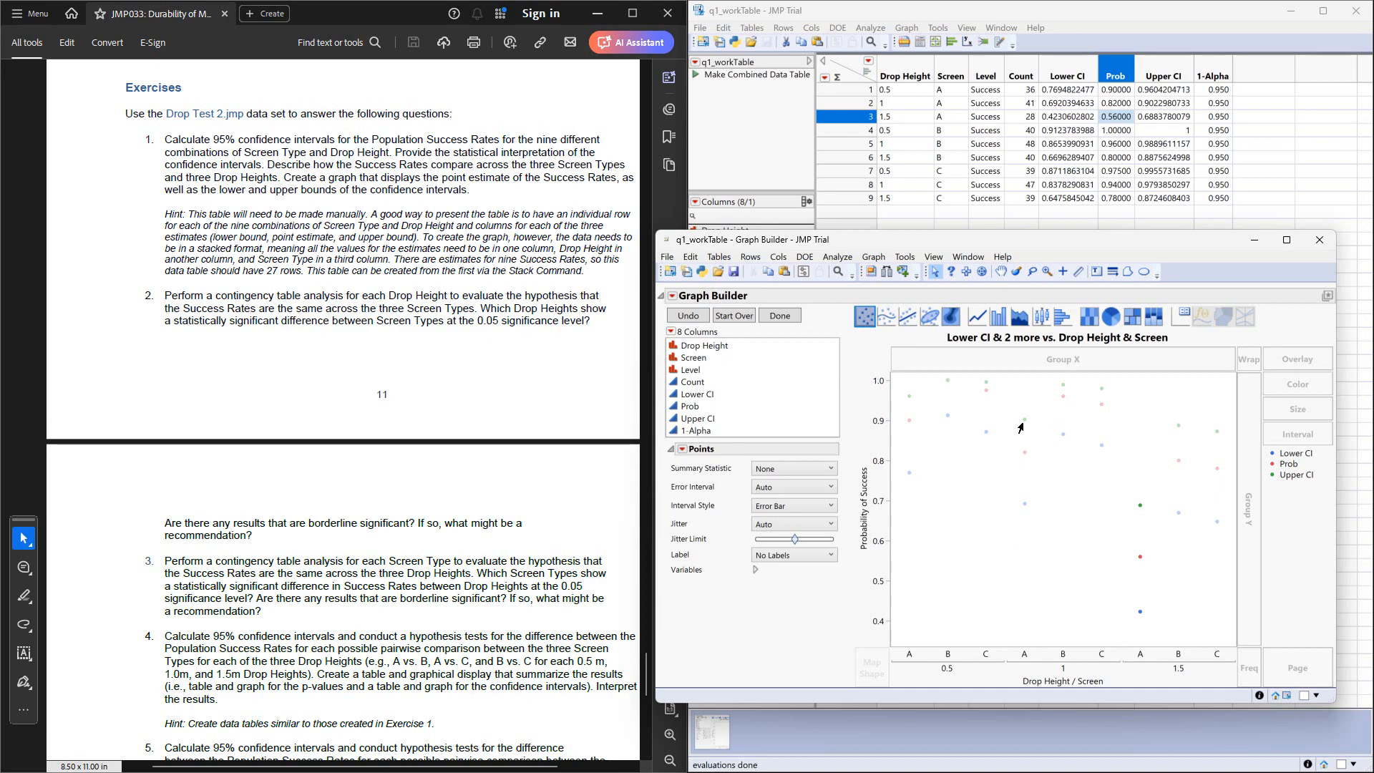
pyautogui.moveTo(1020, 427)
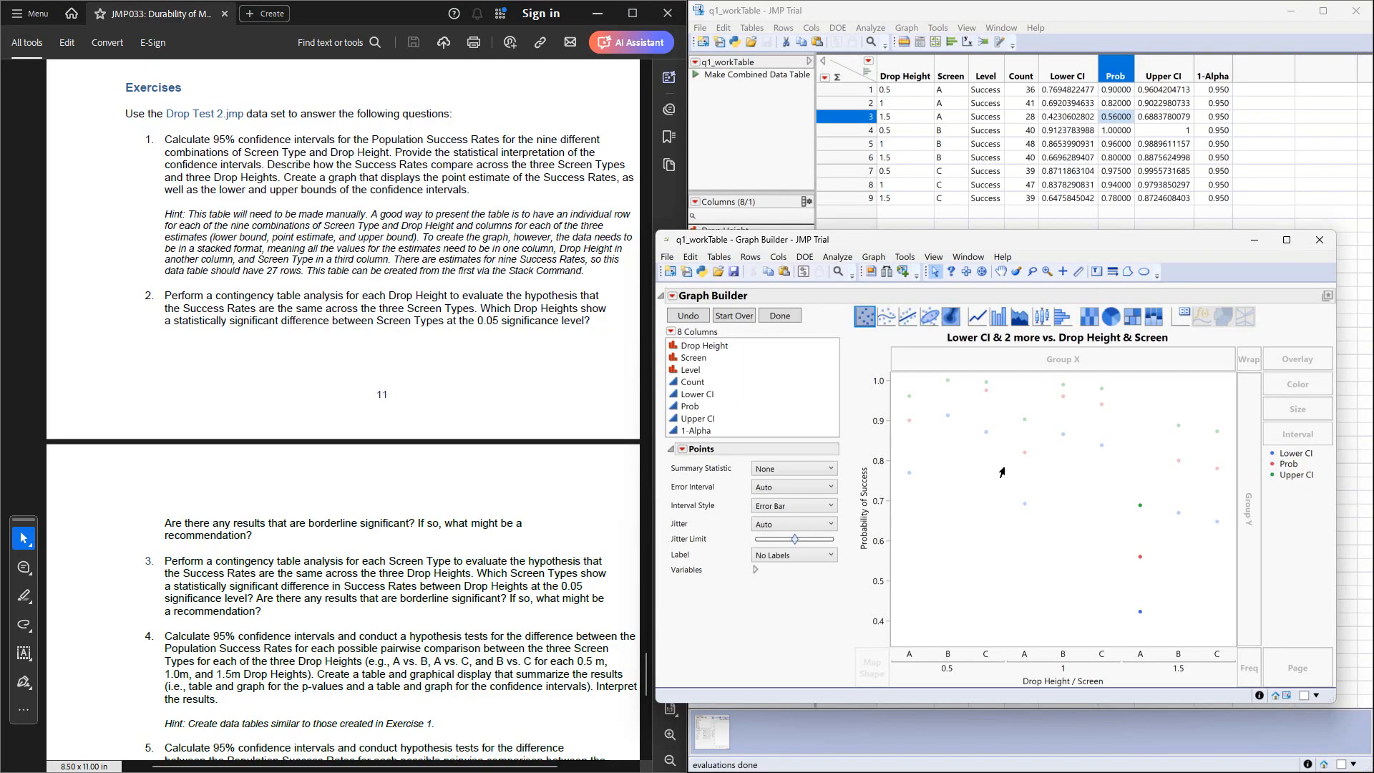
pyautogui.click(866, 319)
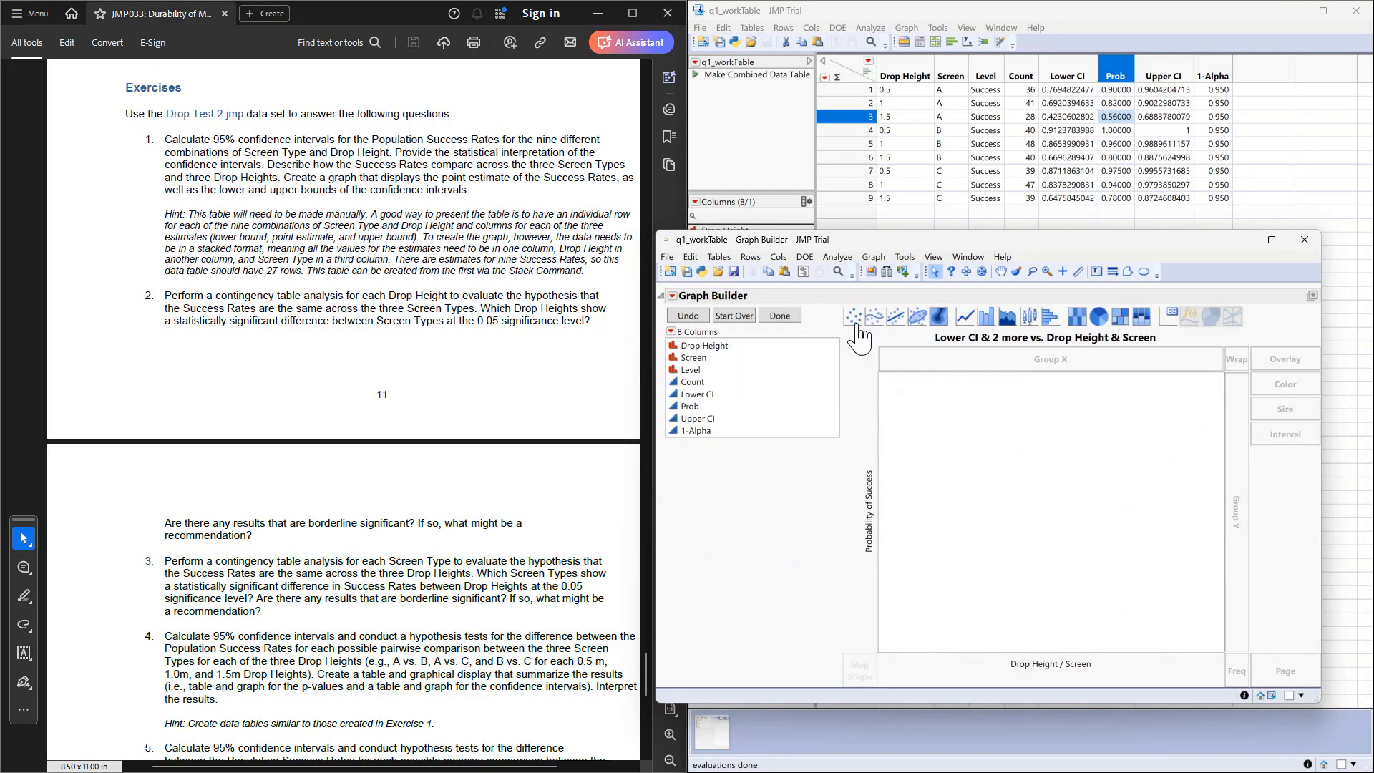
pyautogui.click(853, 318)
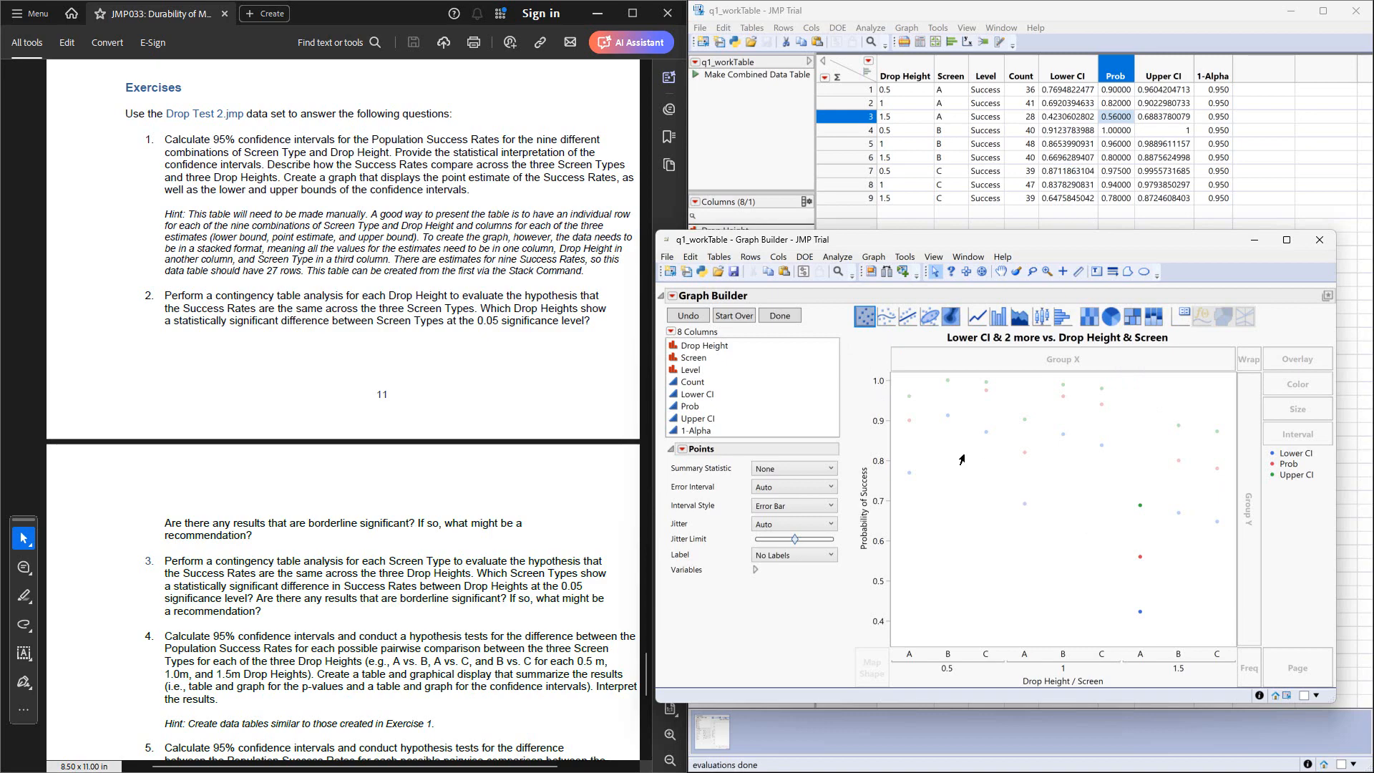
# Add a Bar element to the graph alongside the points and set its bar style to Interval.
pyautogui.click(999, 317)
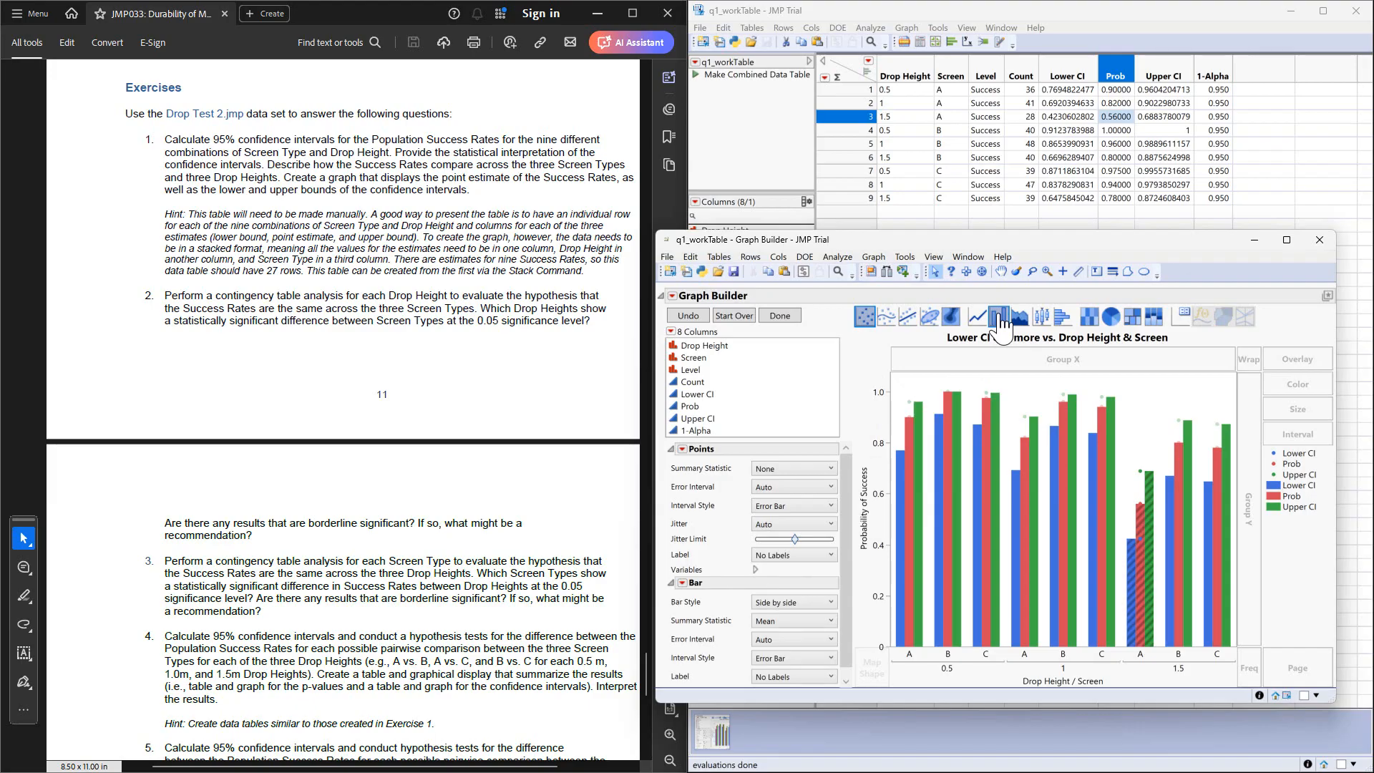
pyautogui.moveTo(1006, 494)
pyautogui.rightClick(1017, 519)
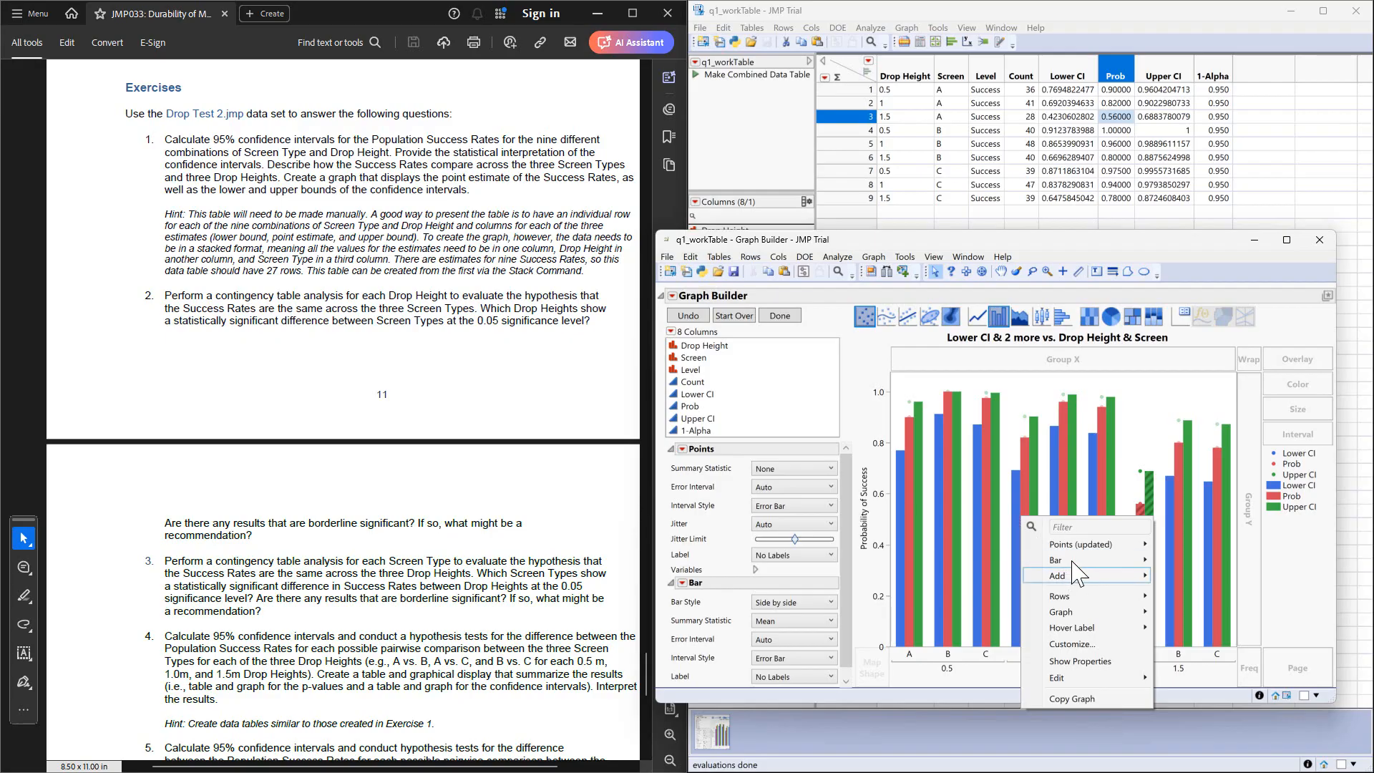
pyautogui.moveTo(1072, 563)
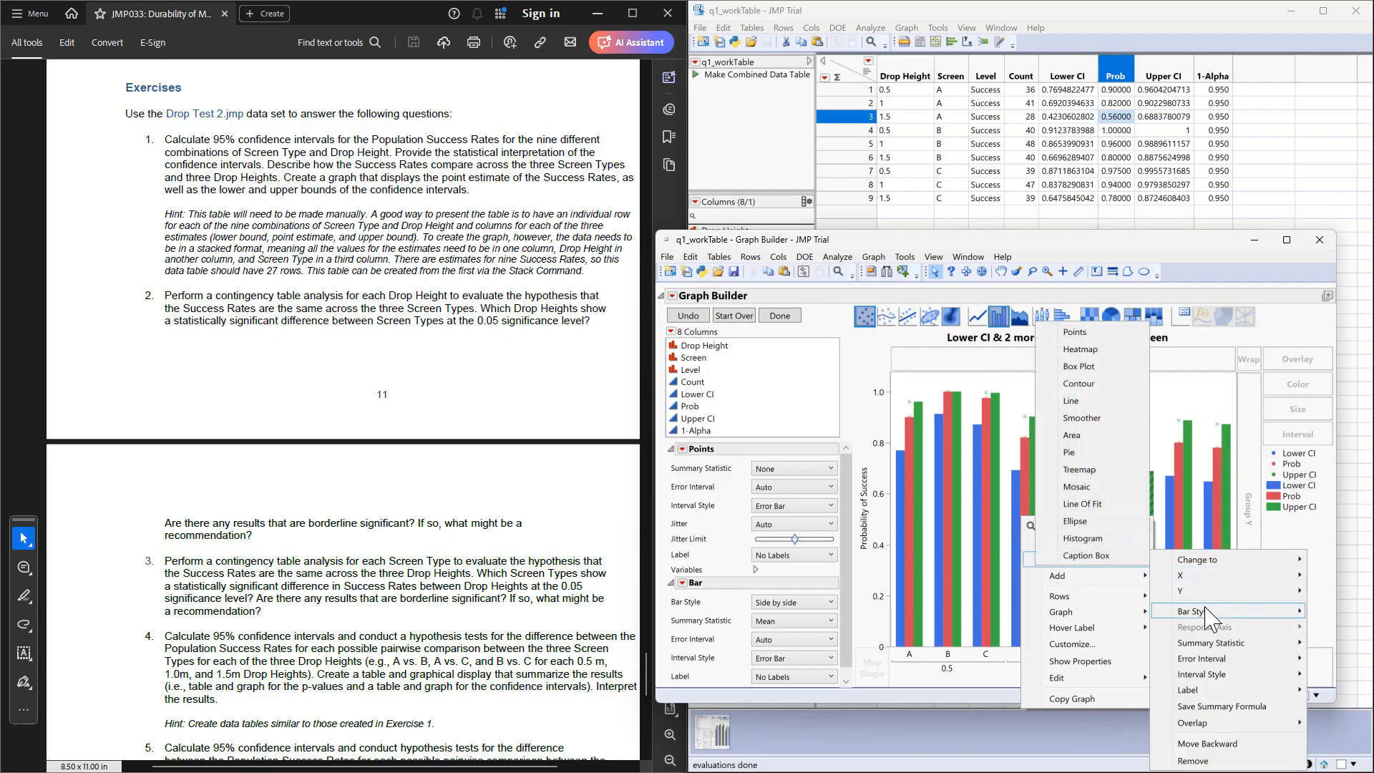
pyautogui.moveTo(1207, 611)
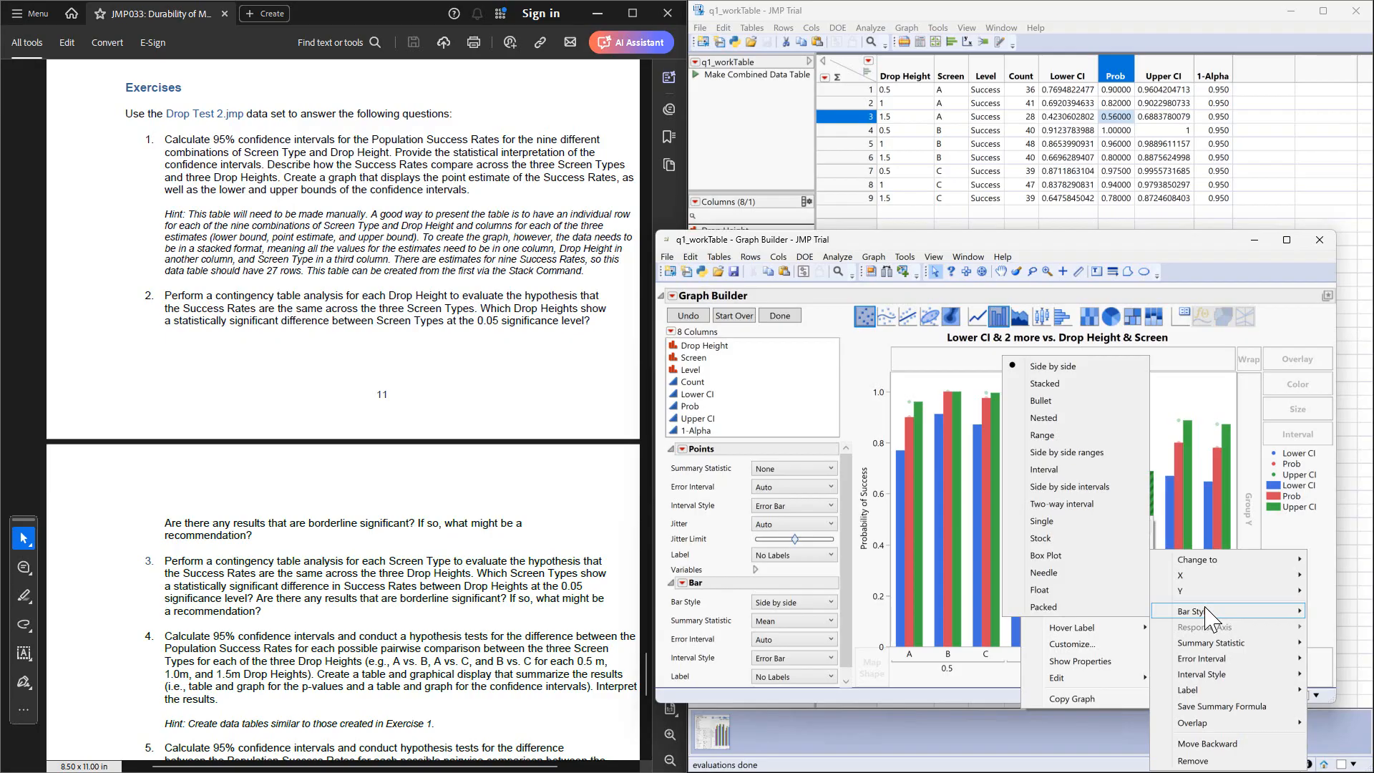
pyautogui.click(1044, 470)
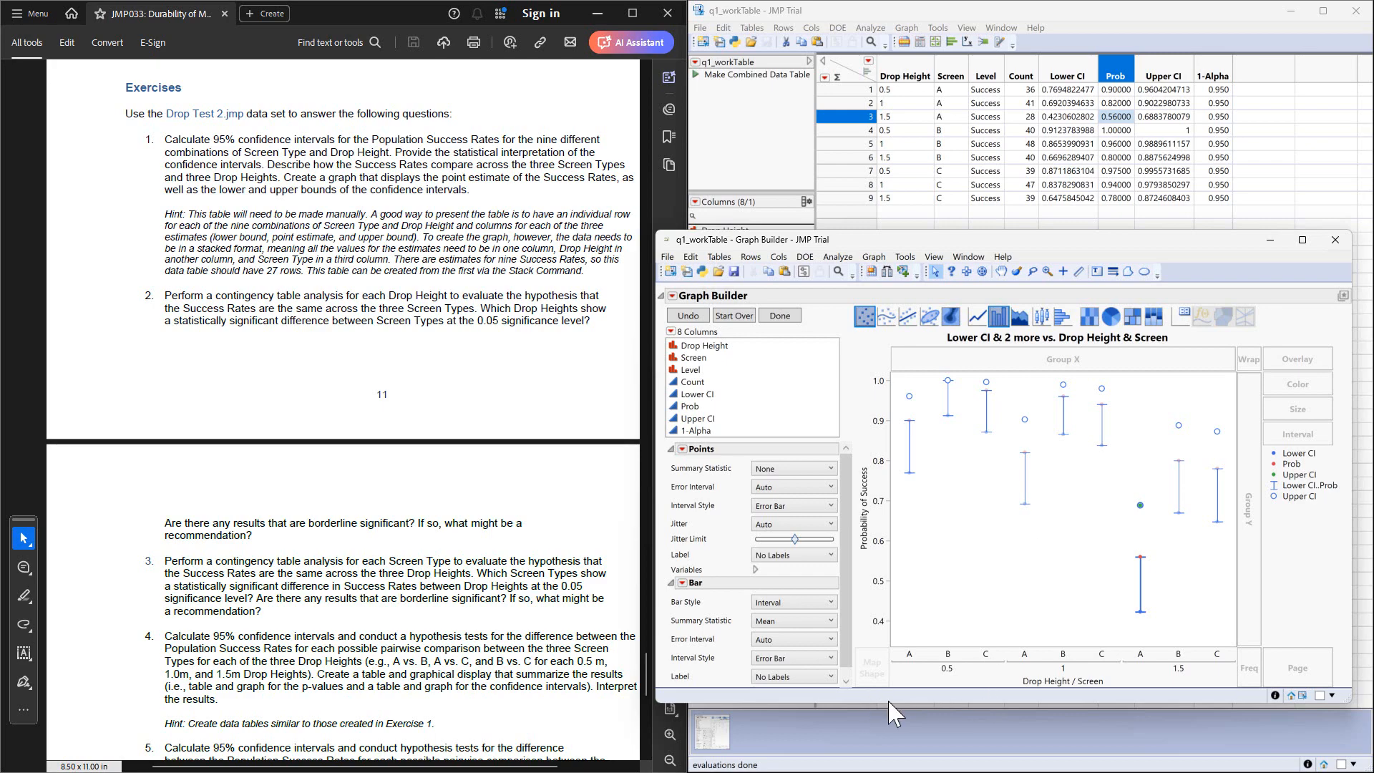
# Make the graph window taller and exclude Lower CI and Upper CI from the Points element's variables, leaving Prob.
pyautogui.moveTo(880, 705); pyautogui.dragTo(878, 746)
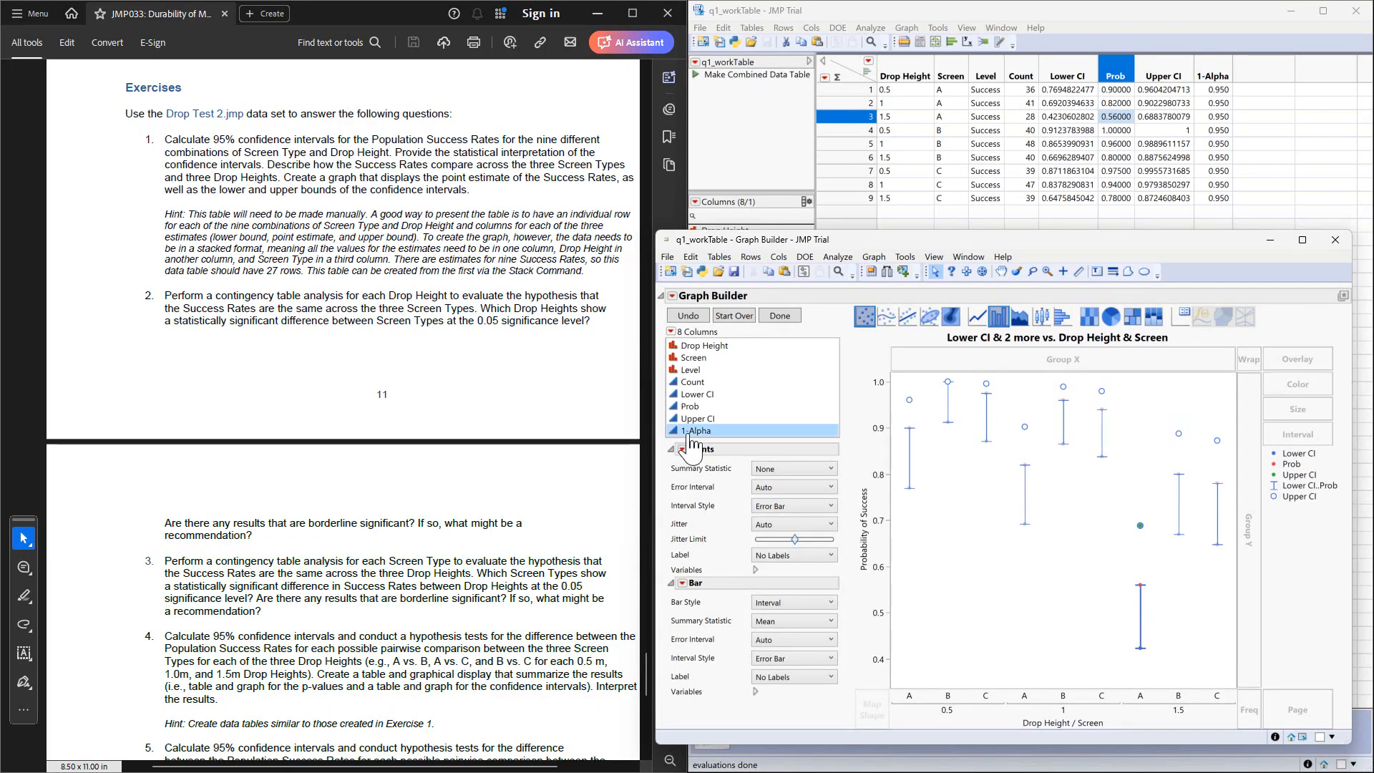
pyautogui.click(755, 571)
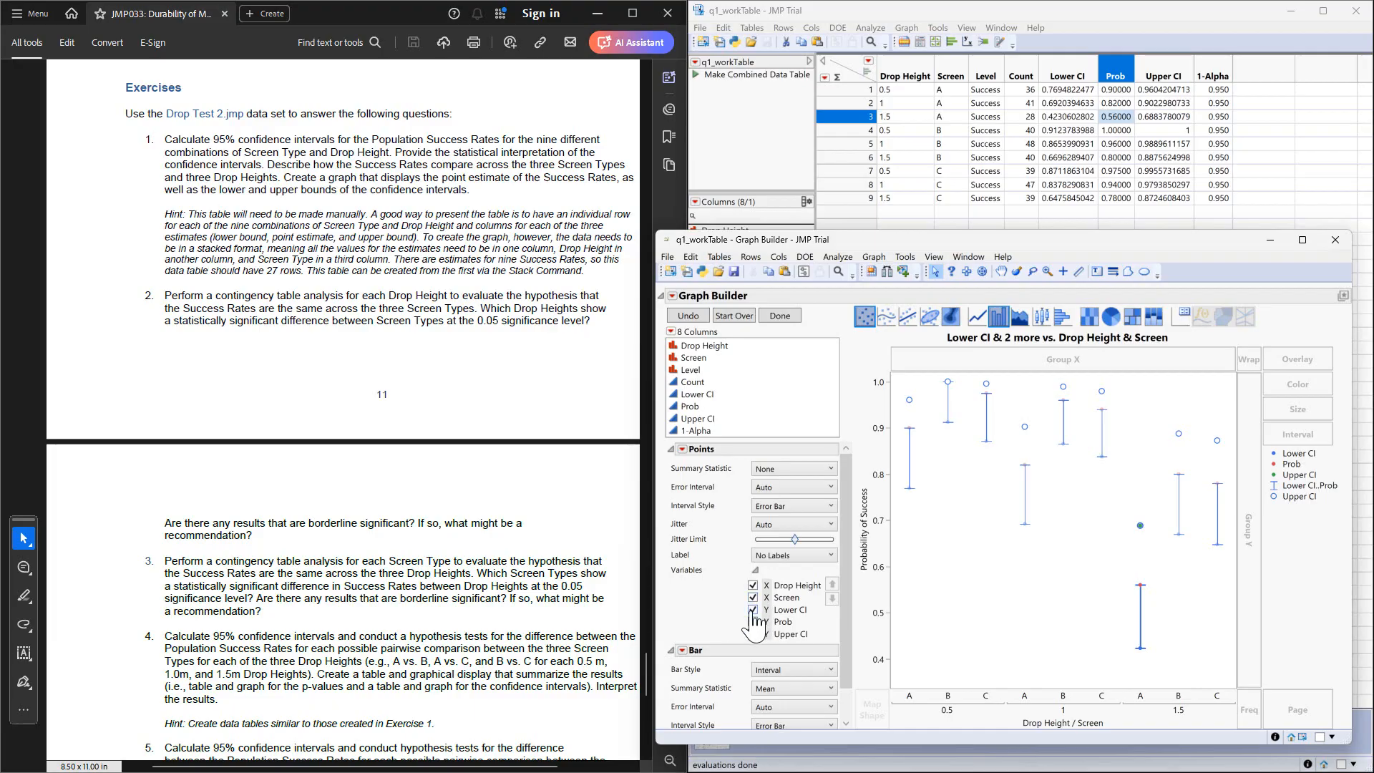
pyautogui.click(753, 610)
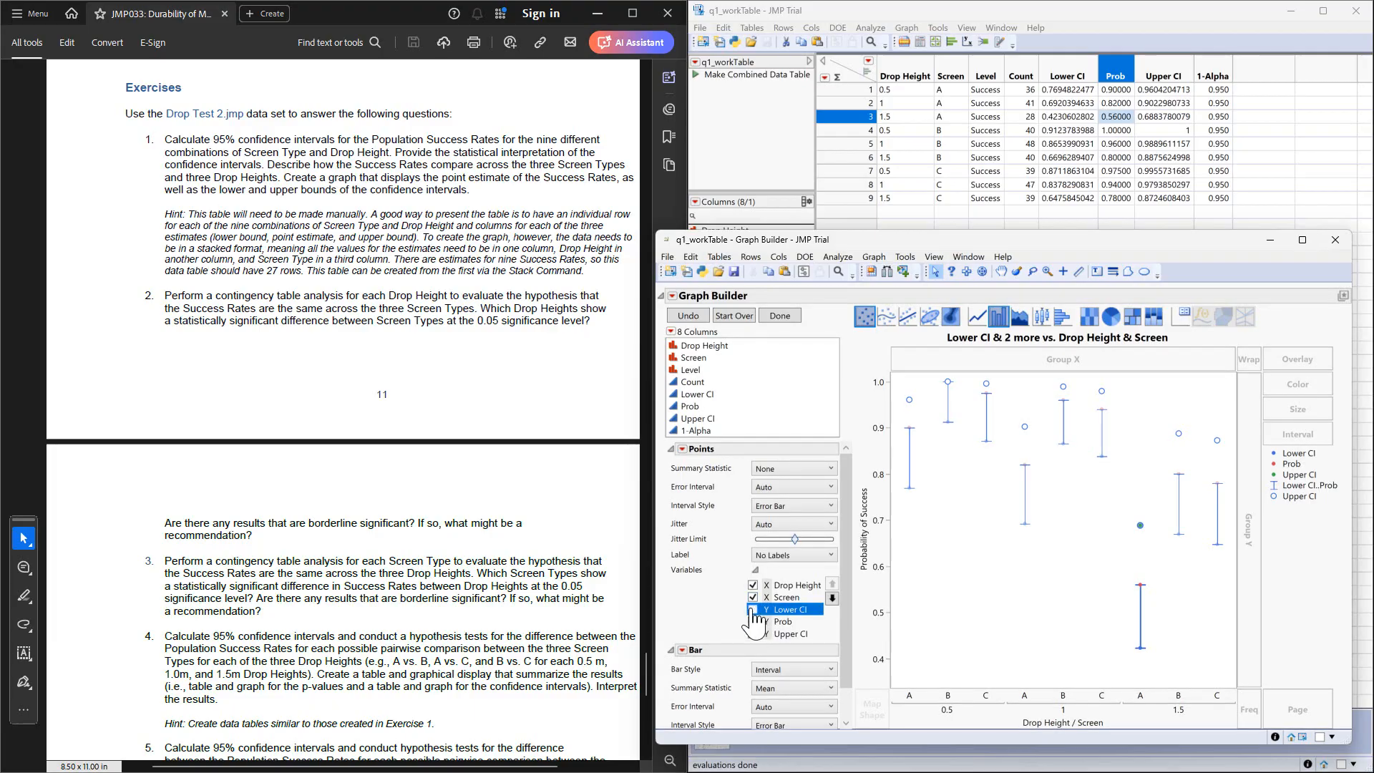
pyautogui.click(753, 634)
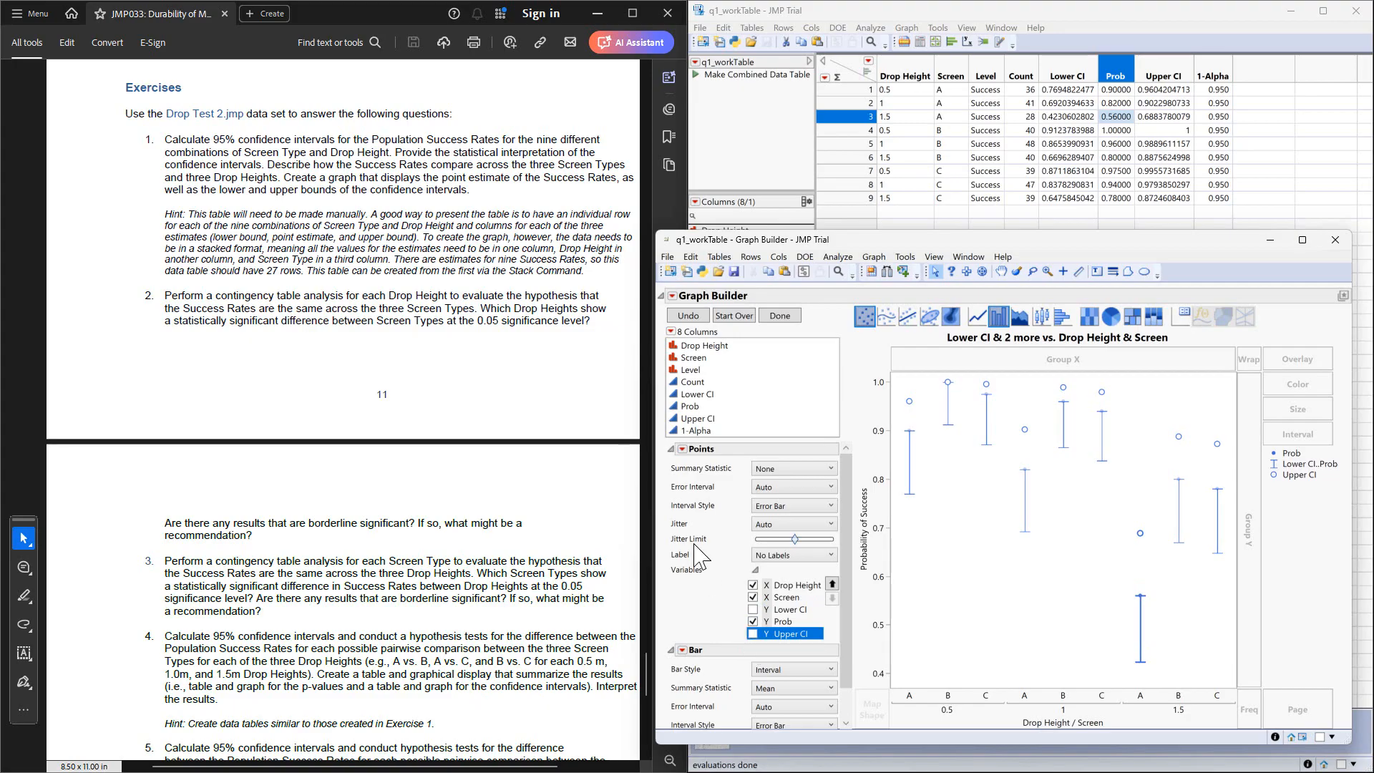
# Exclude Prob from the Bar element's variables so the intervals span from Lower CI to Upper CI.
pyautogui.scroll(-1, 698, 565)
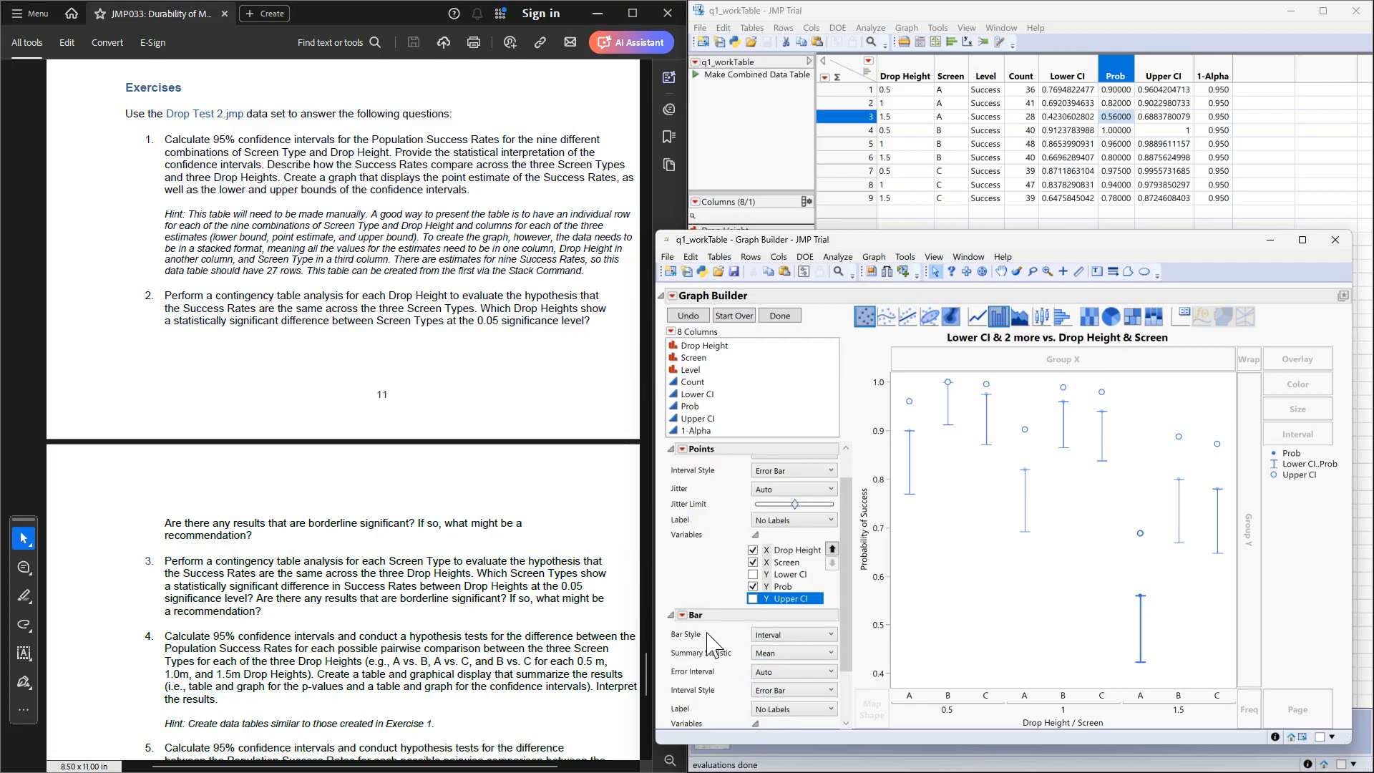
pyautogui.click(755, 723)
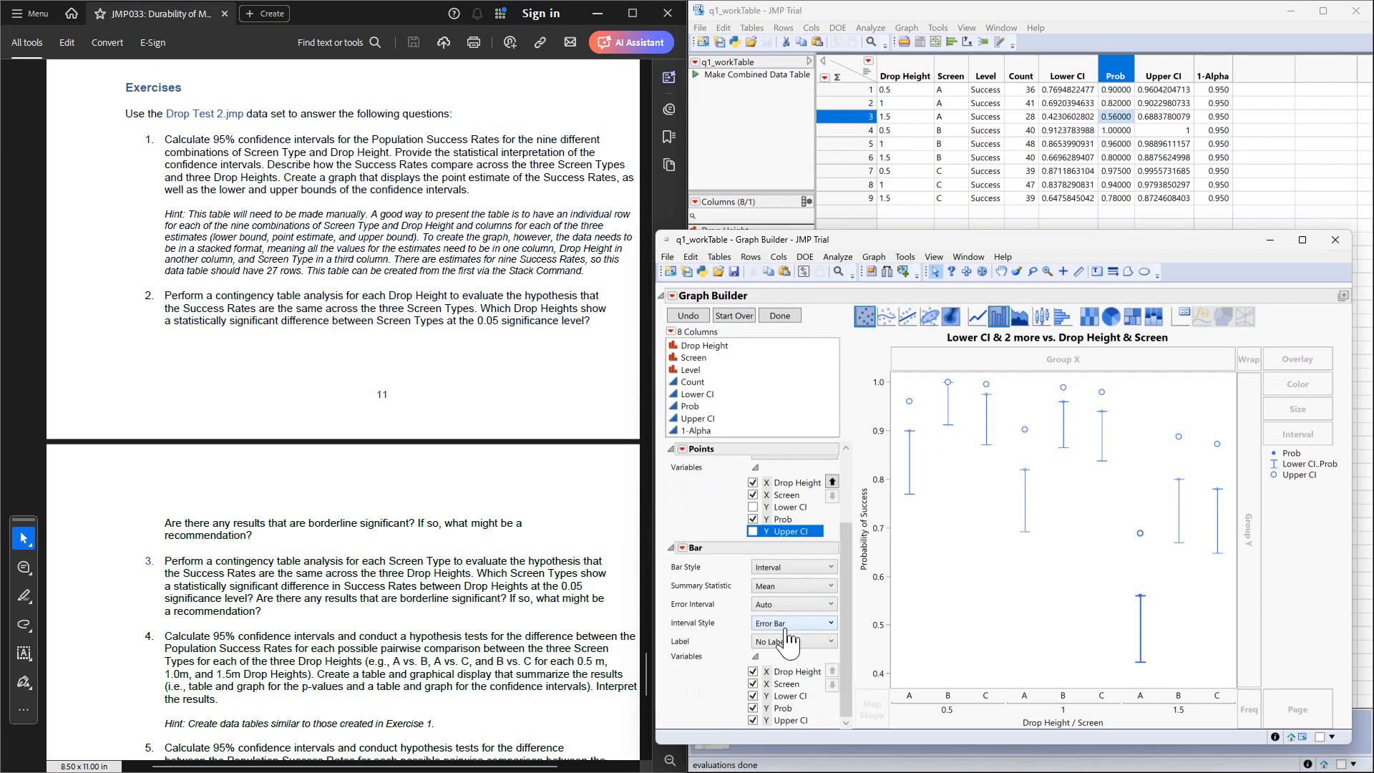
pyautogui.click(752, 708)
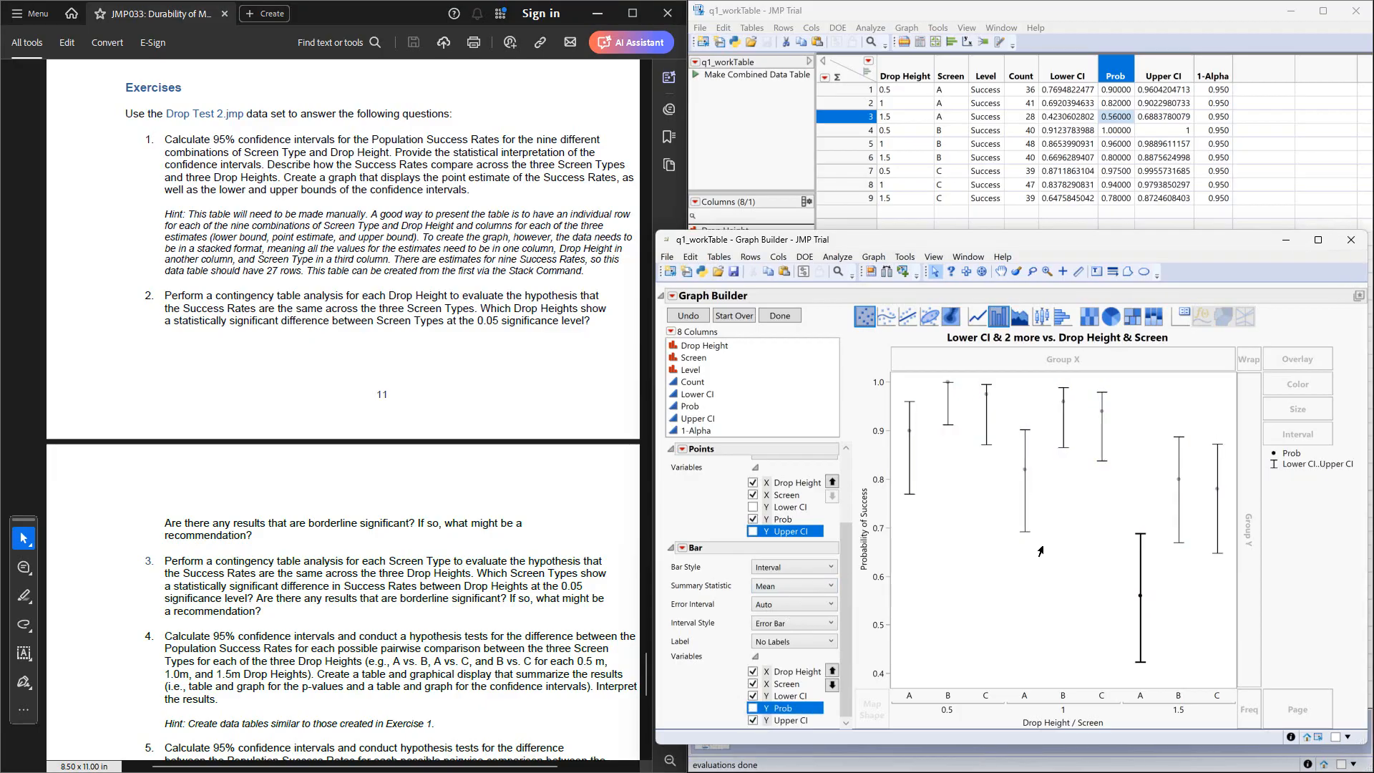
pyautogui.moveTo(1028, 516)
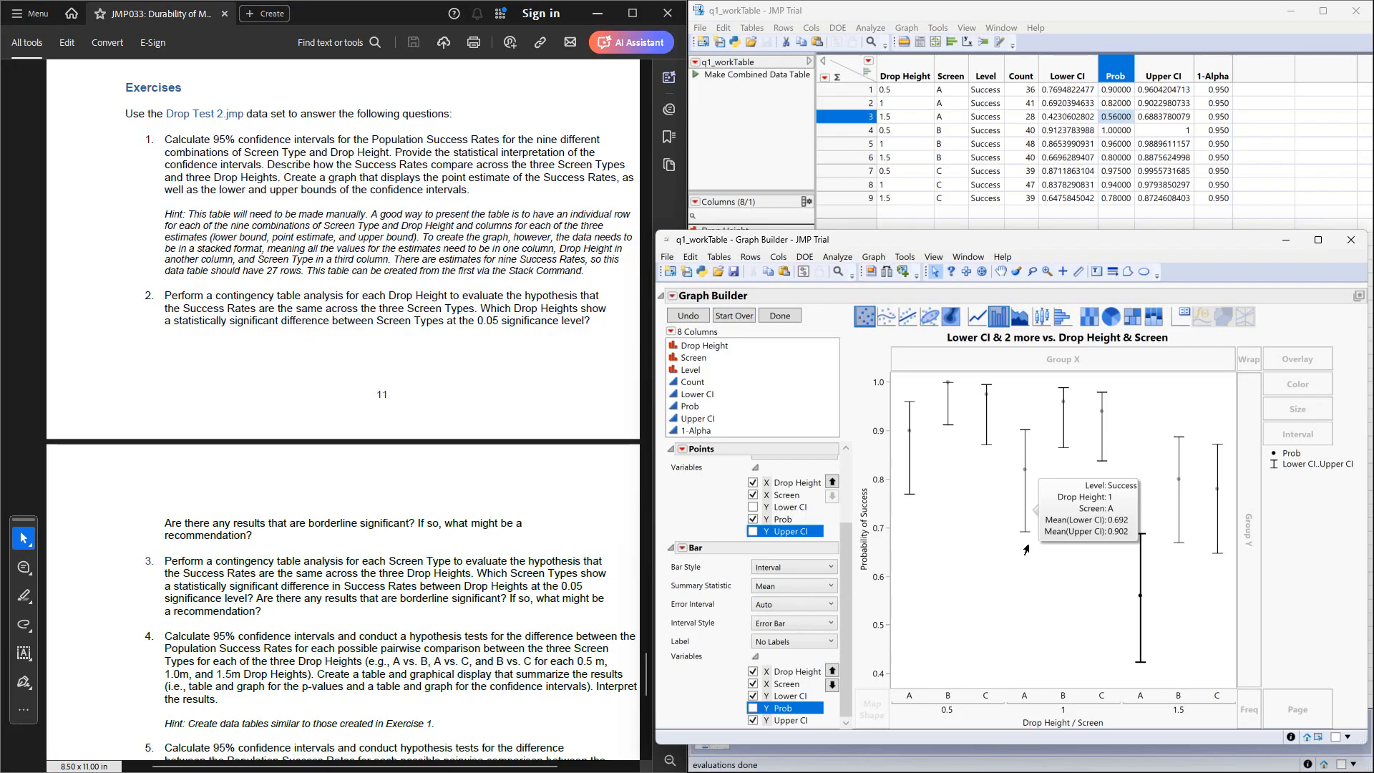
# Save the graph's script to the data table under the name q1_graph.
pyautogui.click(805, 346)
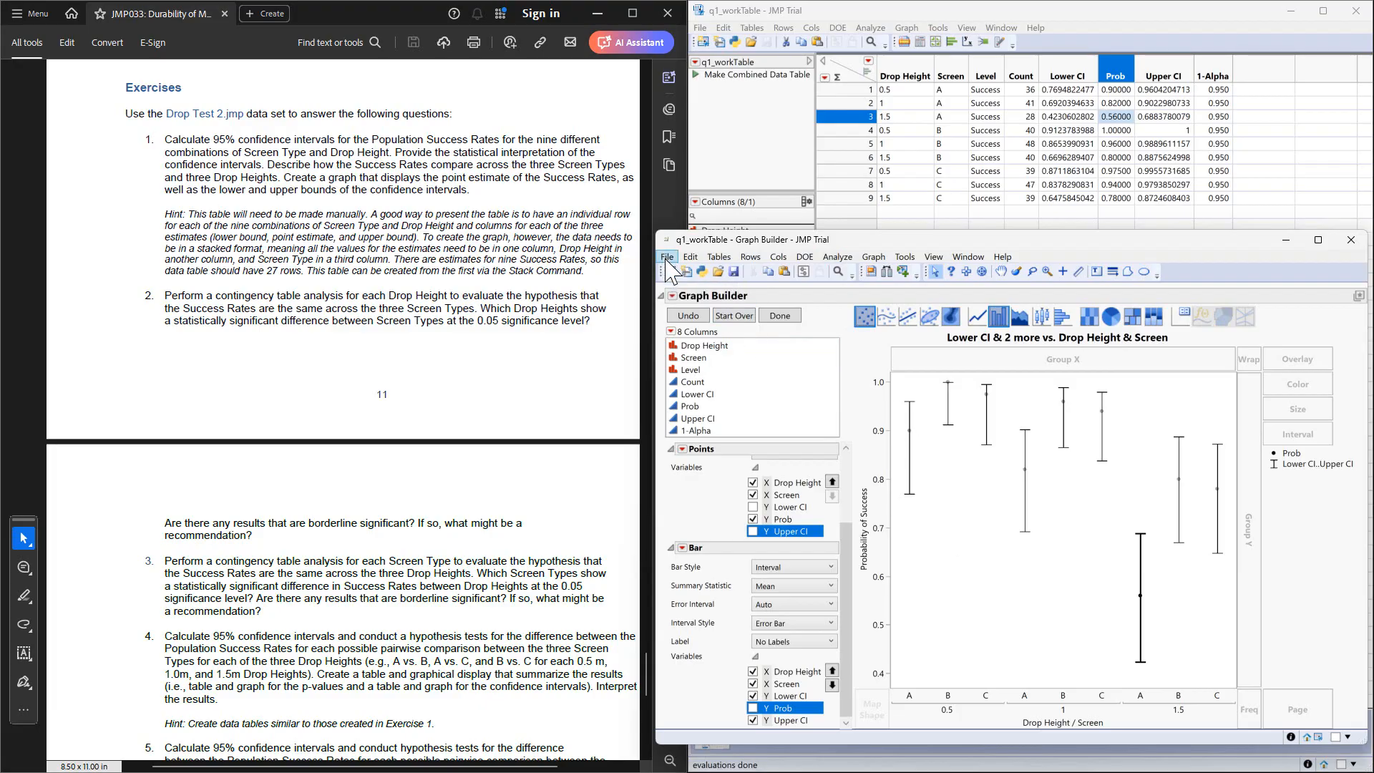
pyautogui.click(673, 296)
pyautogui.moveTo(744, 633)
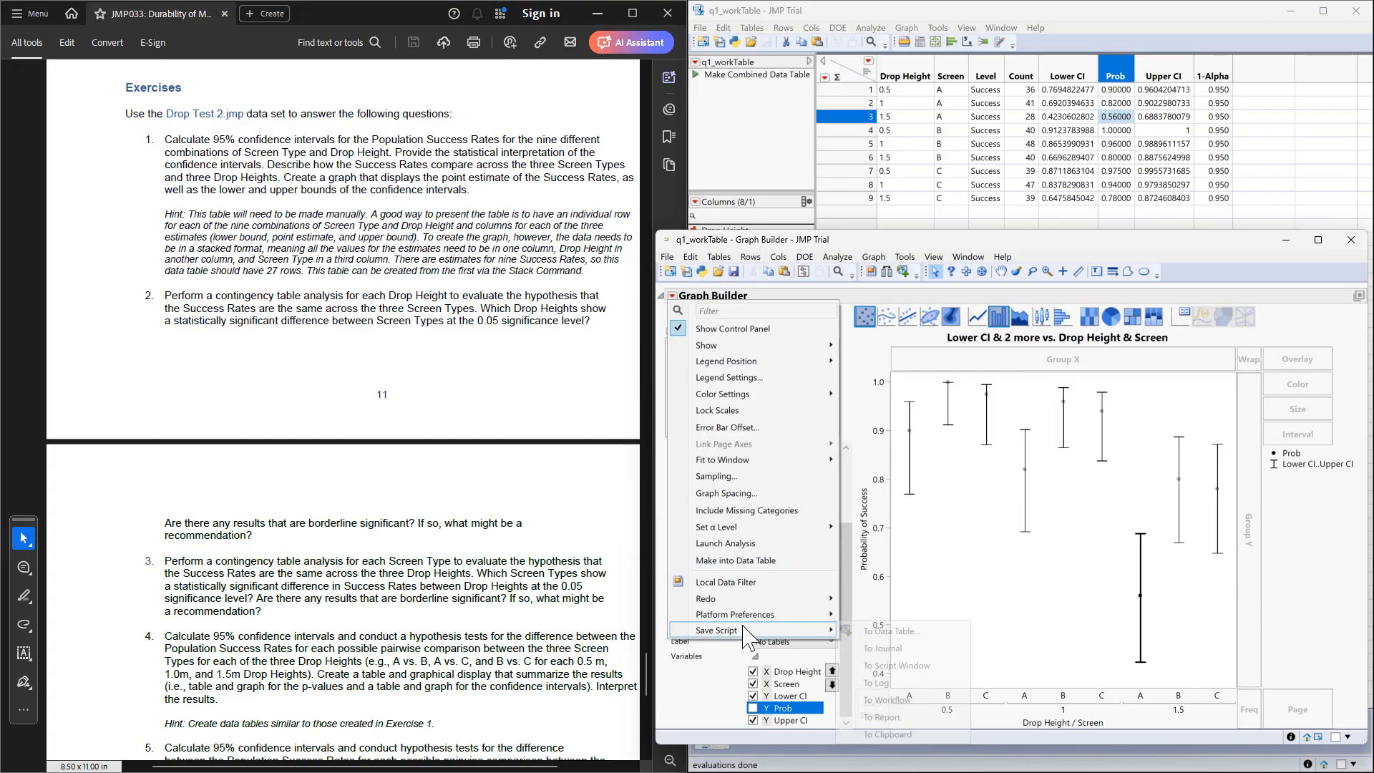
pyautogui.click(879, 633)
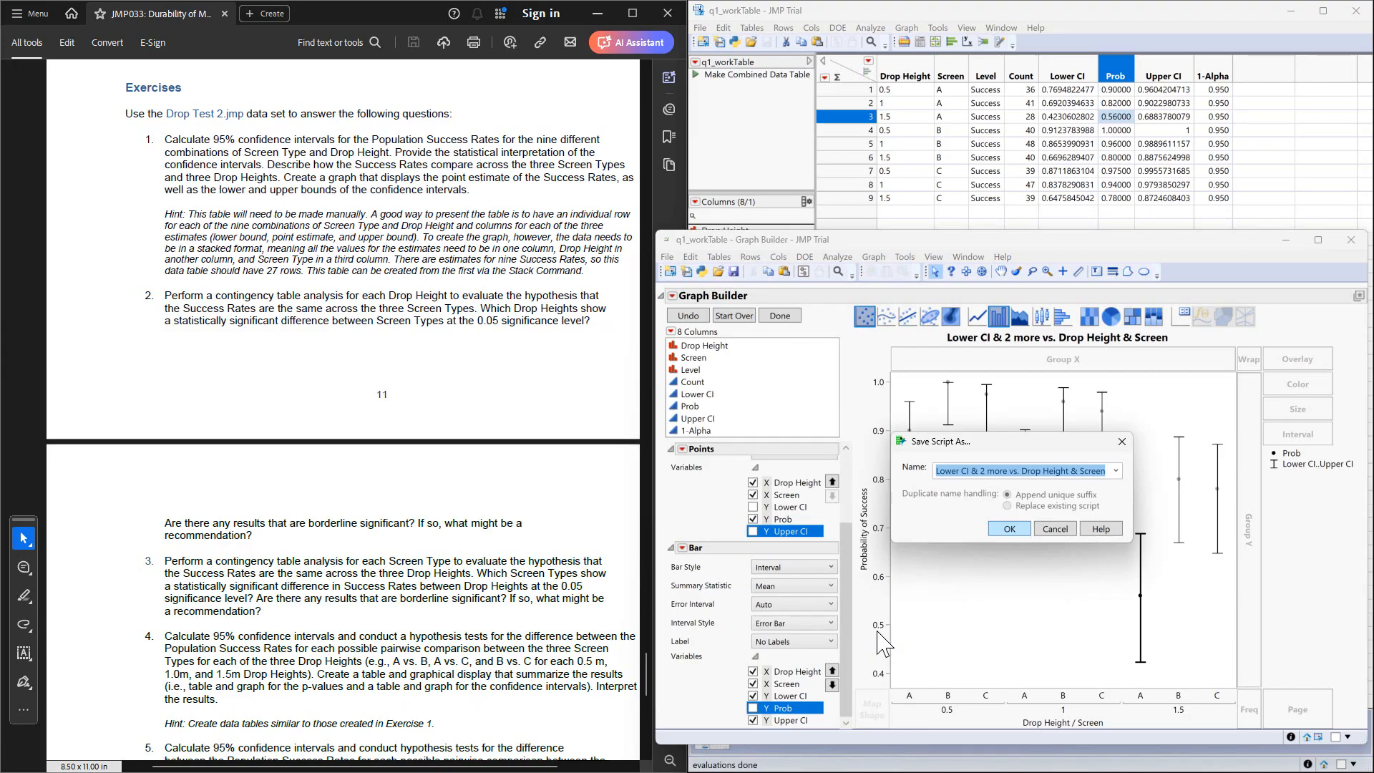
pyautogui.write('q1')
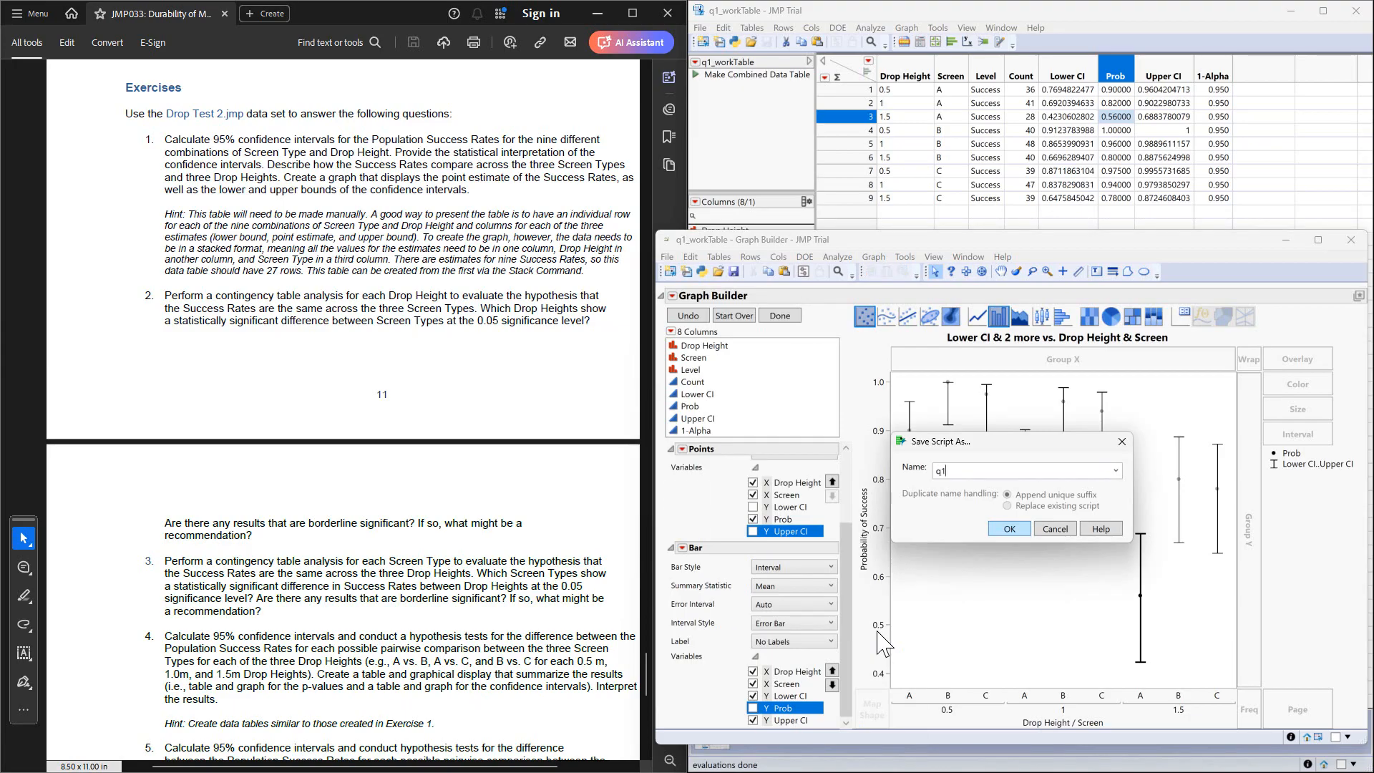
pyautogui.write('_graph')
pyautogui.press('Return')
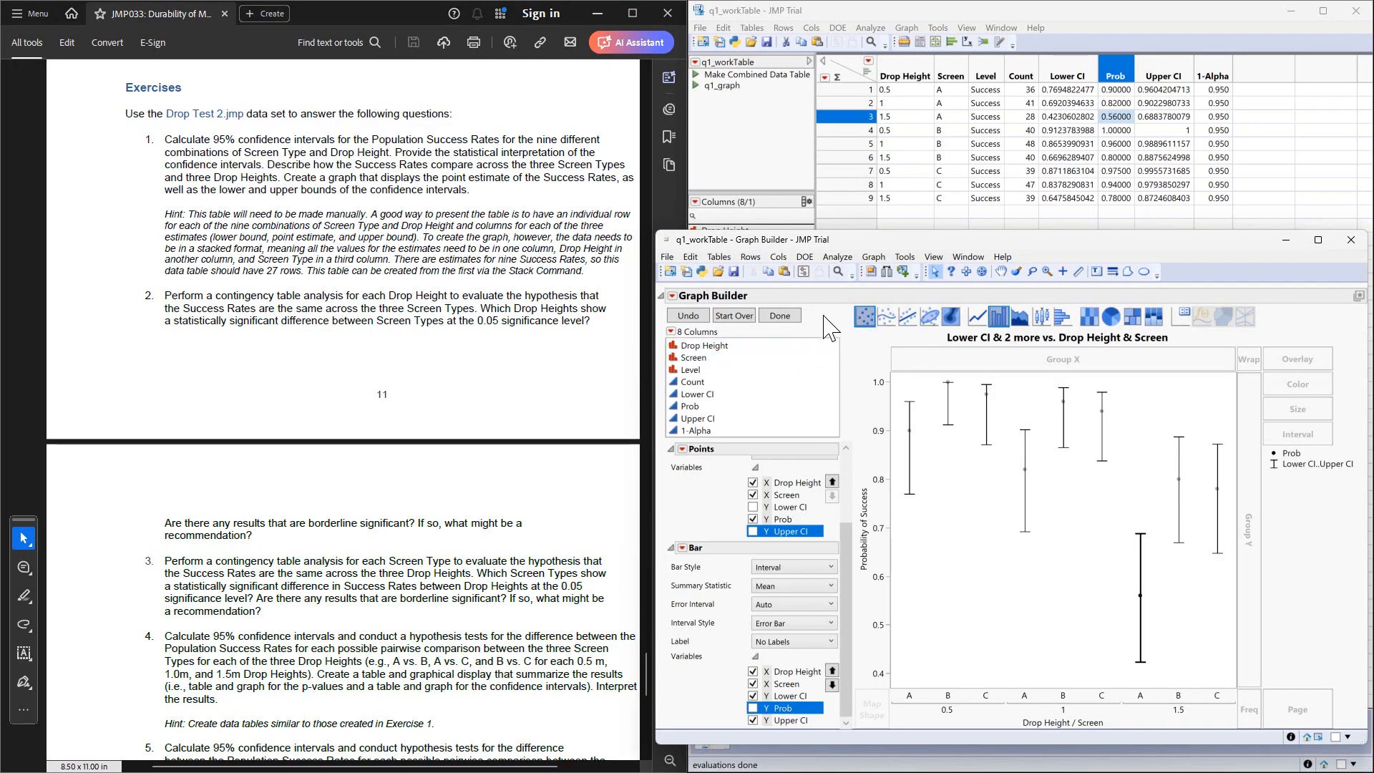
# Finish the graph to hide its control panel and move its window to uncover the data table's column list.
pyautogui.click(780, 316)
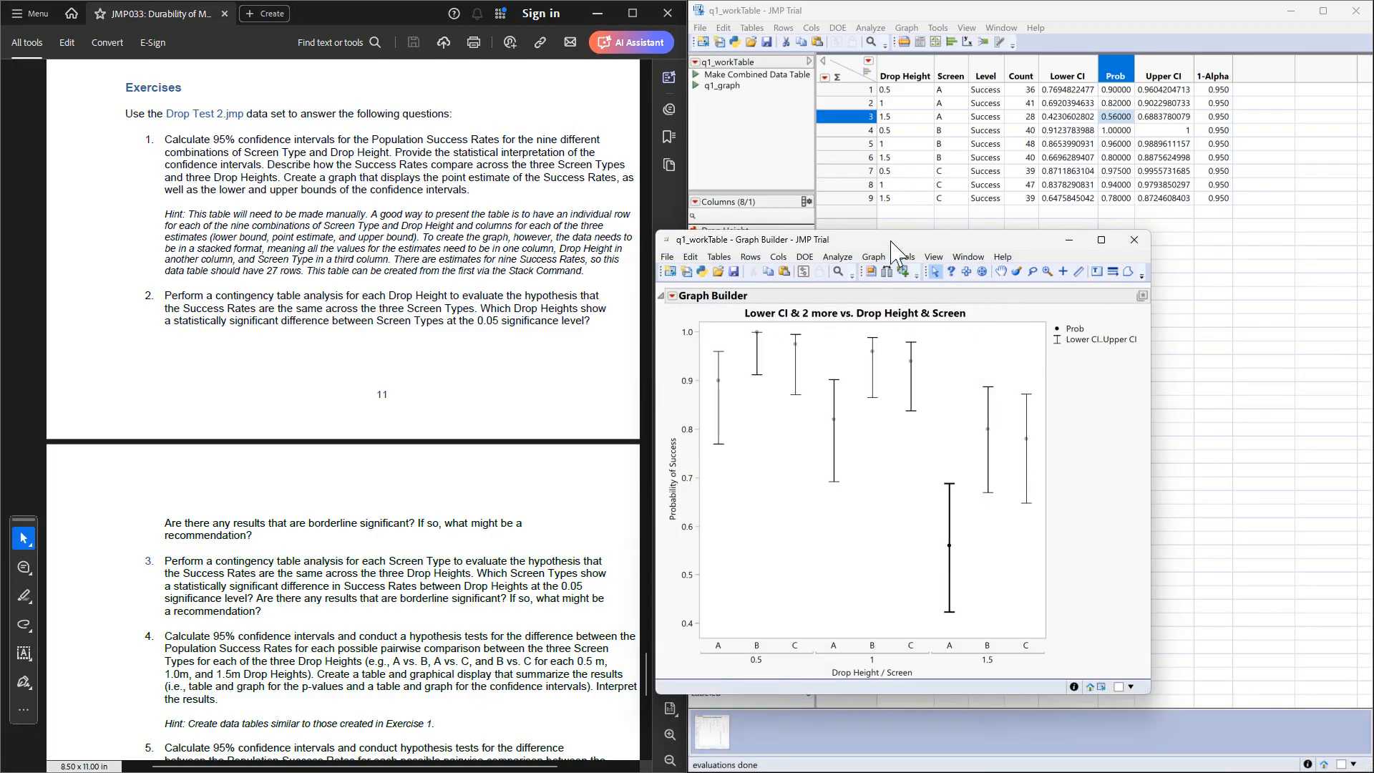
pyautogui.moveTo(891, 242); pyautogui.dragTo(981, 214)
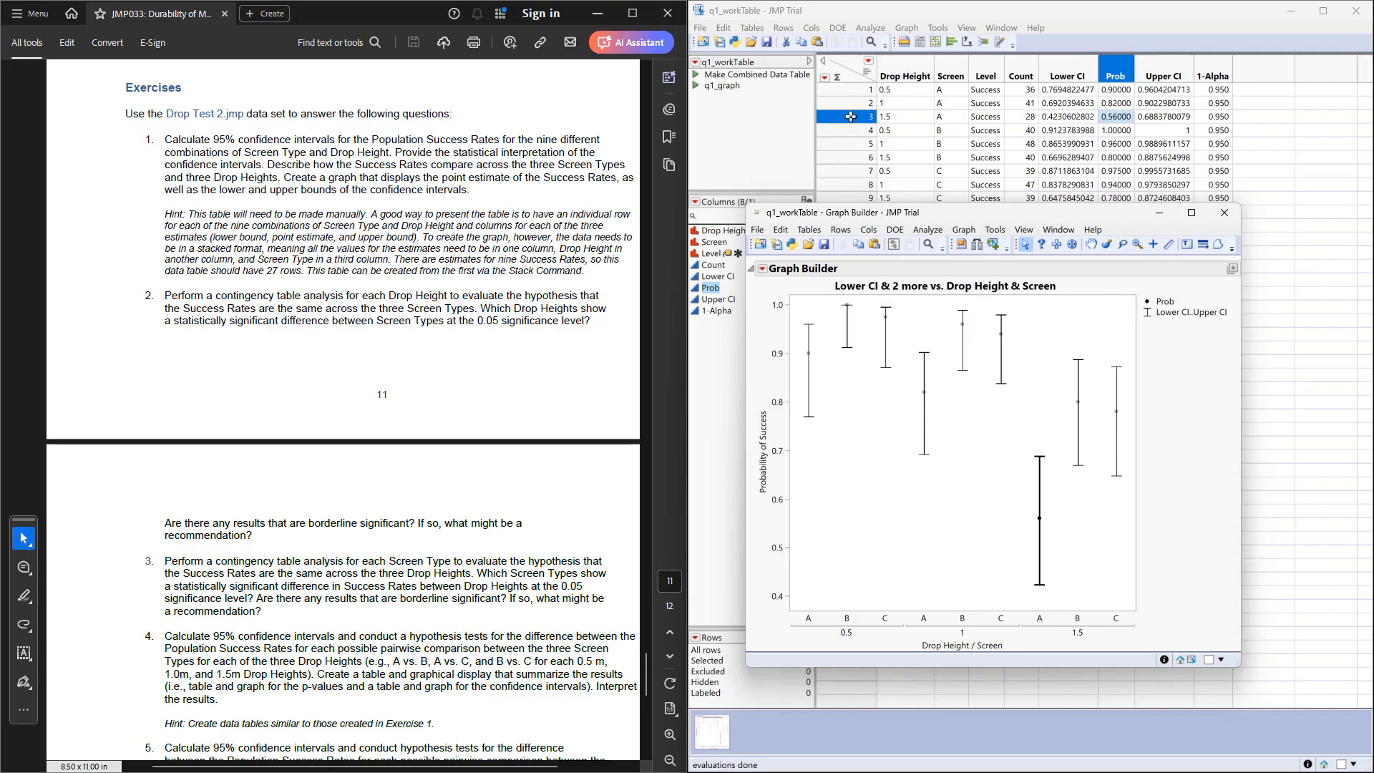
# Clear the row and column selections in q1_workTable and bring its Graph Builder window back to the front.
pyautogui.click(839, 61)
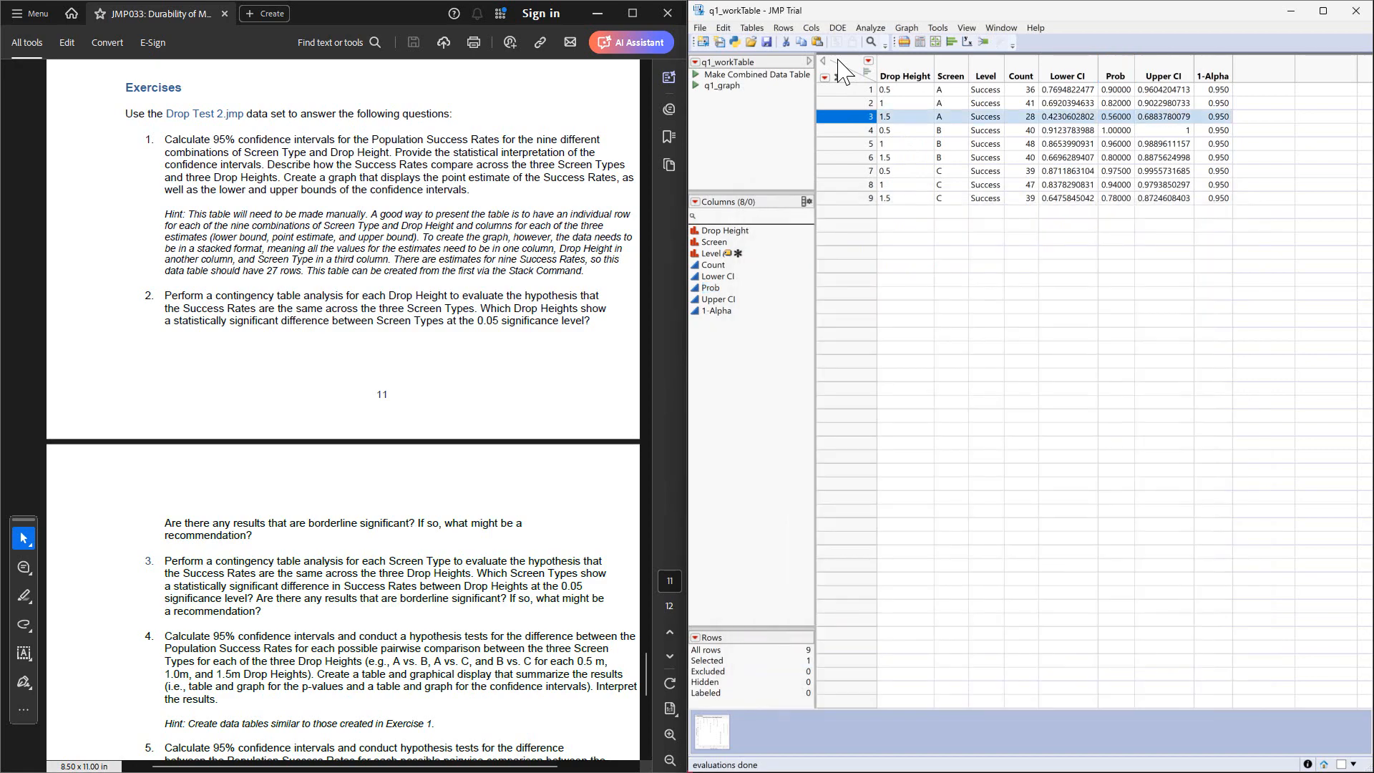
pyautogui.click(836, 76)
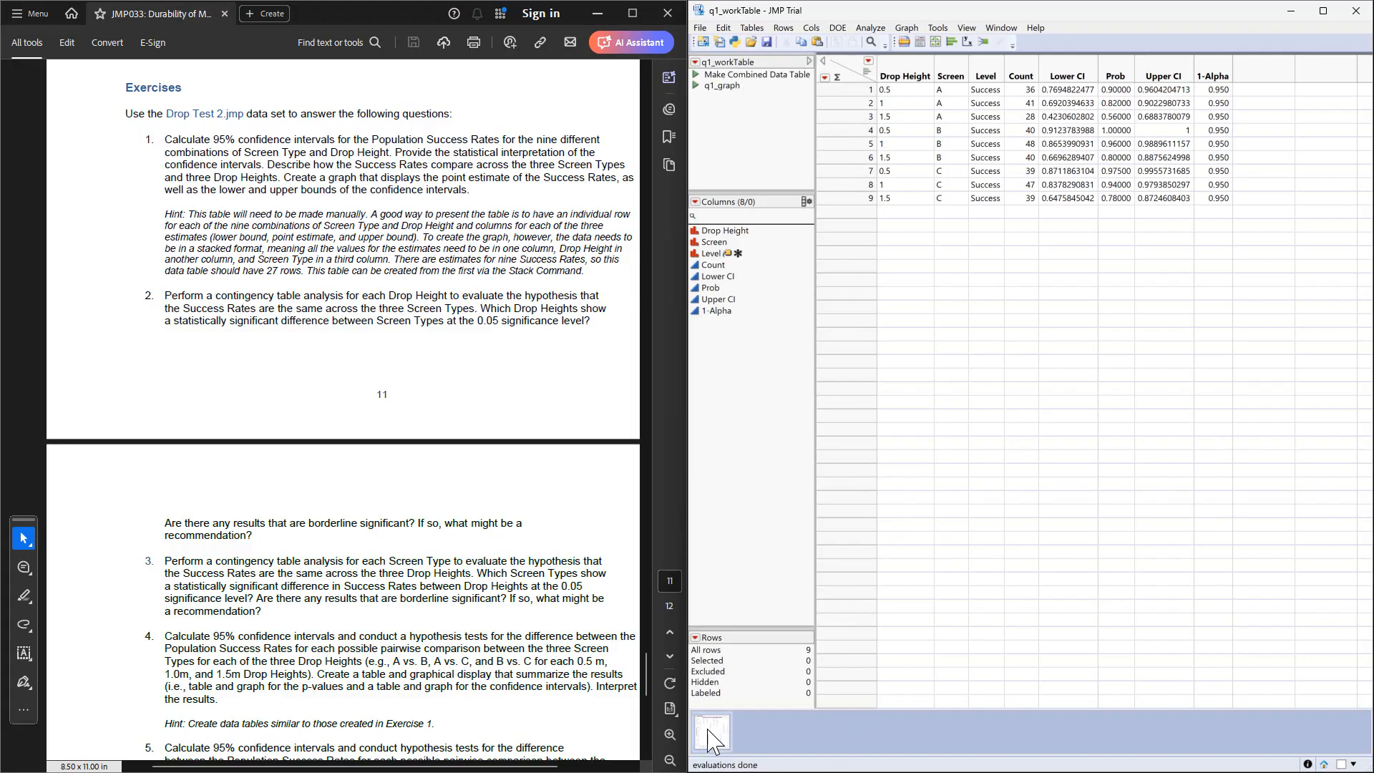
pyautogui.moveTo(708, 730)
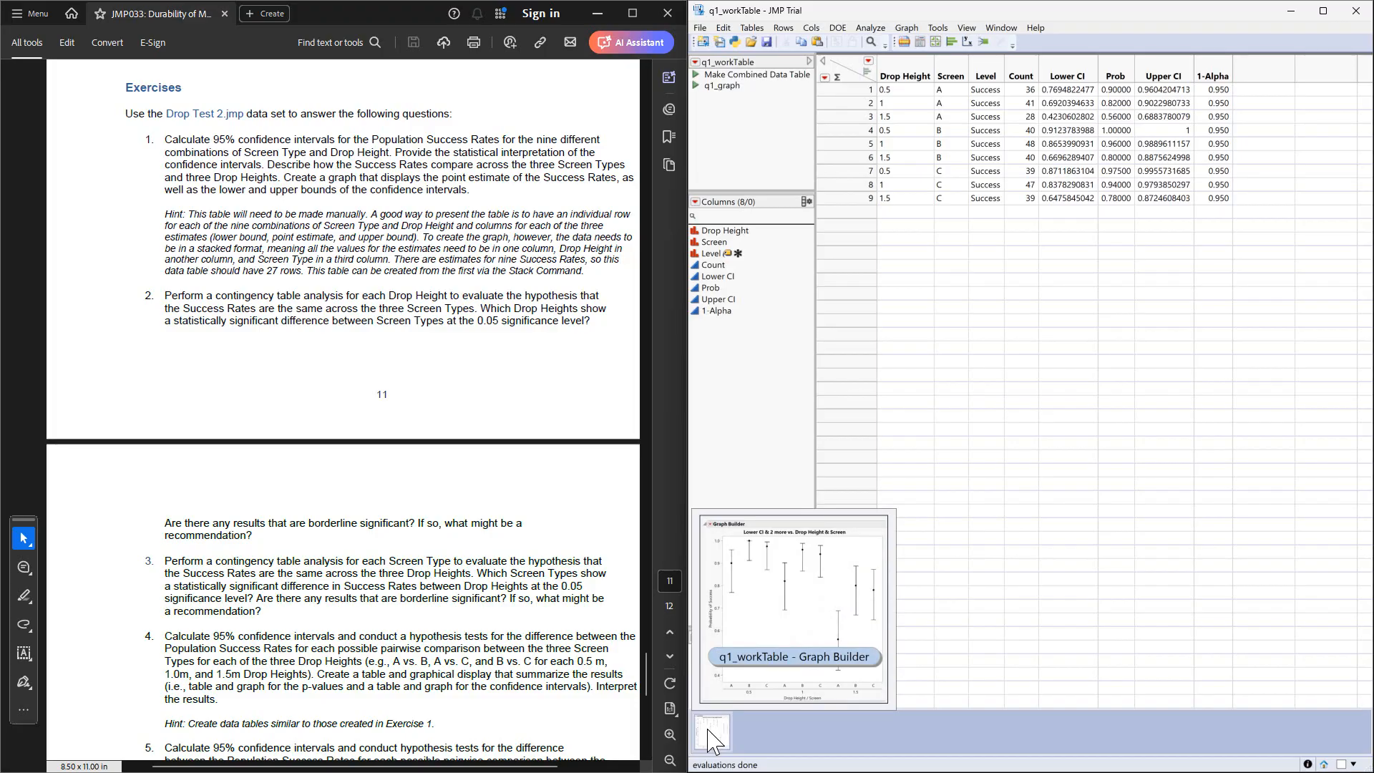
pyautogui.click(712, 737)
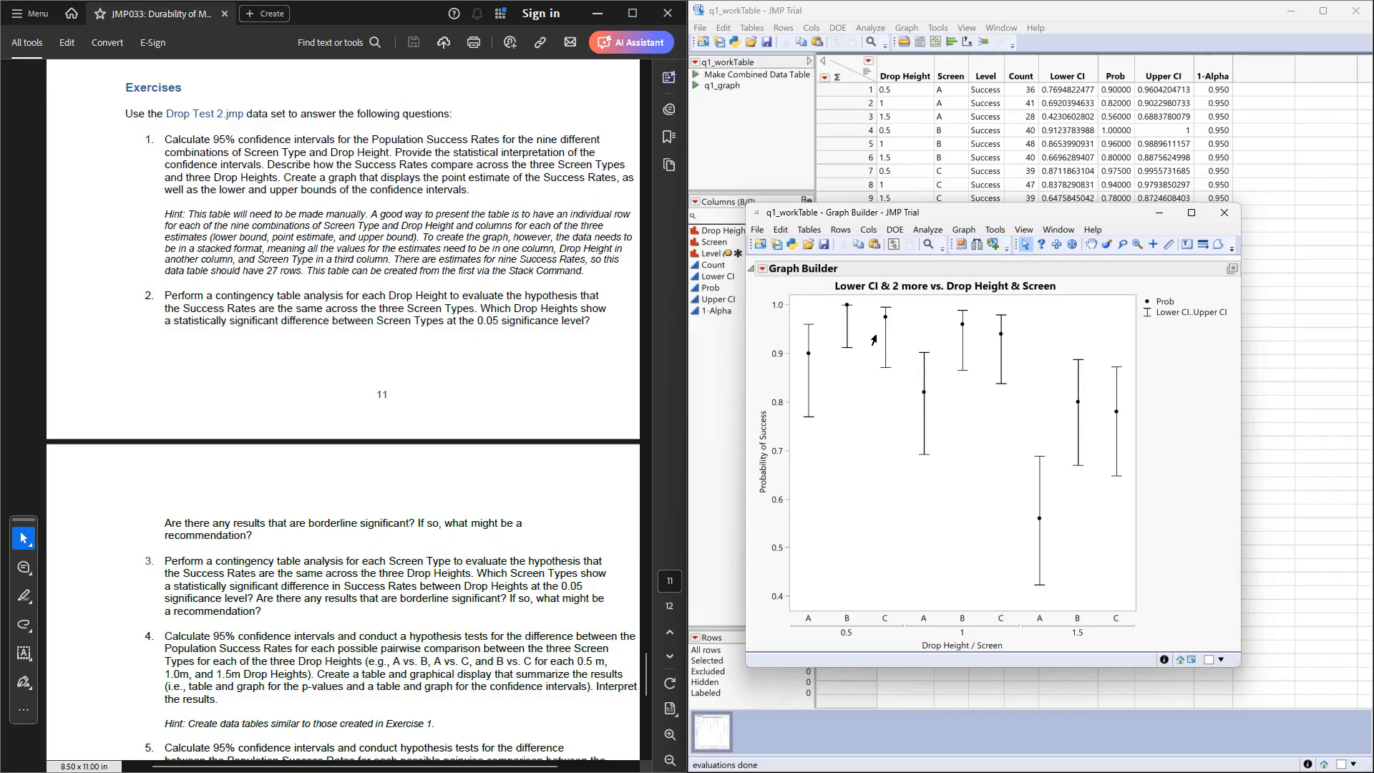
# Review the case study's worked contingency analyses in Exhibits 2 and 3 and the hypotheses comparing Screen Types at the 1.0m Drop Height.
pyautogui.moveTo(873, 368)
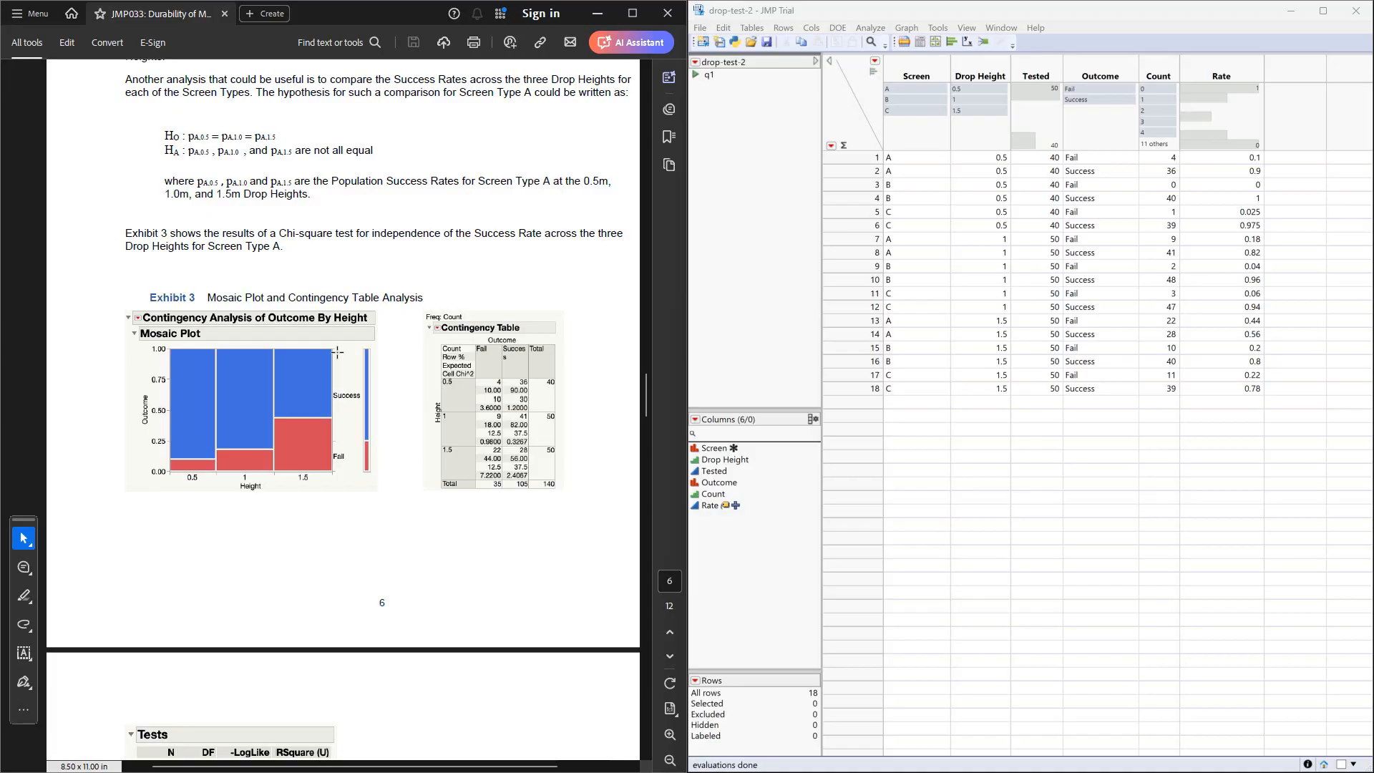
pyautogui.scroll(2, 337, 352)
pyautogui.scroll(2, 337, 352)
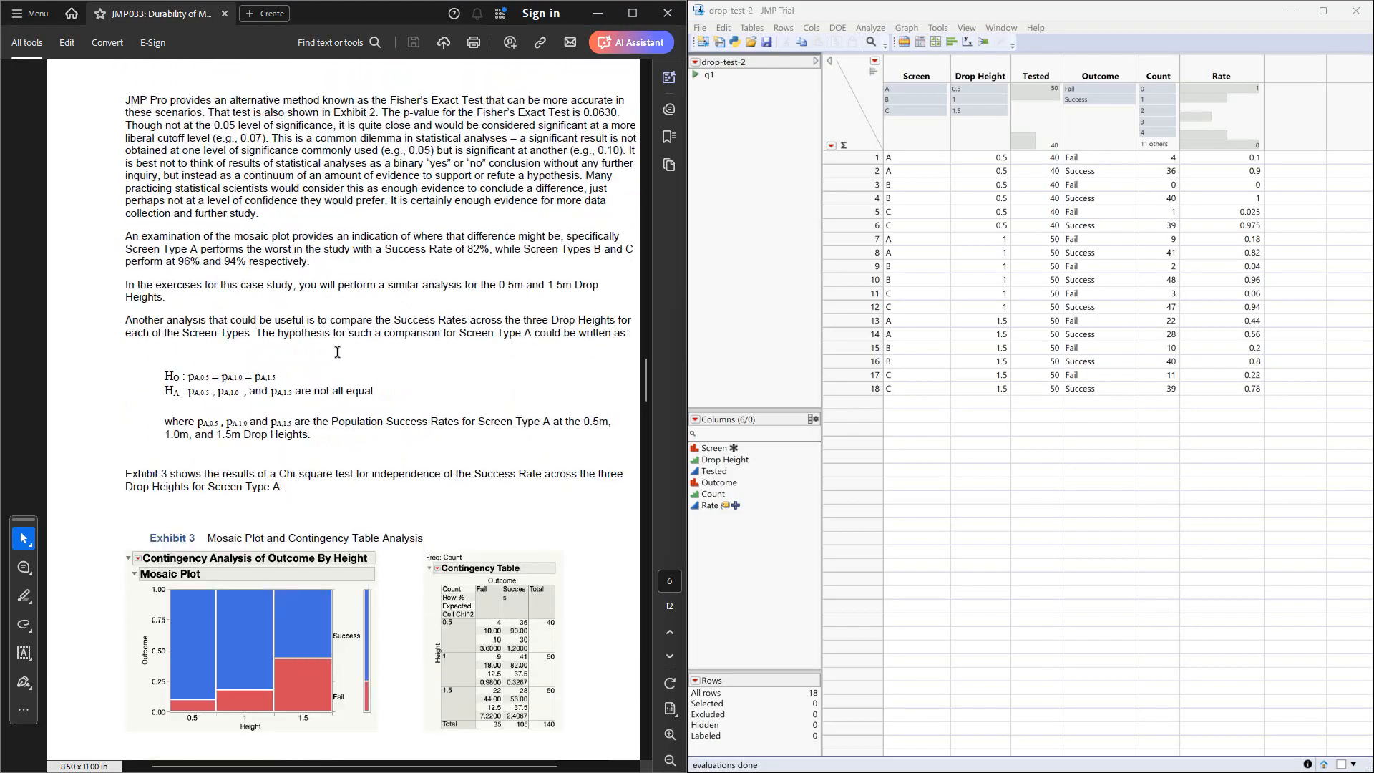
pyautogui.scroll(1, 337, 352)
pyautogui.scroll(-3, 337, 352)
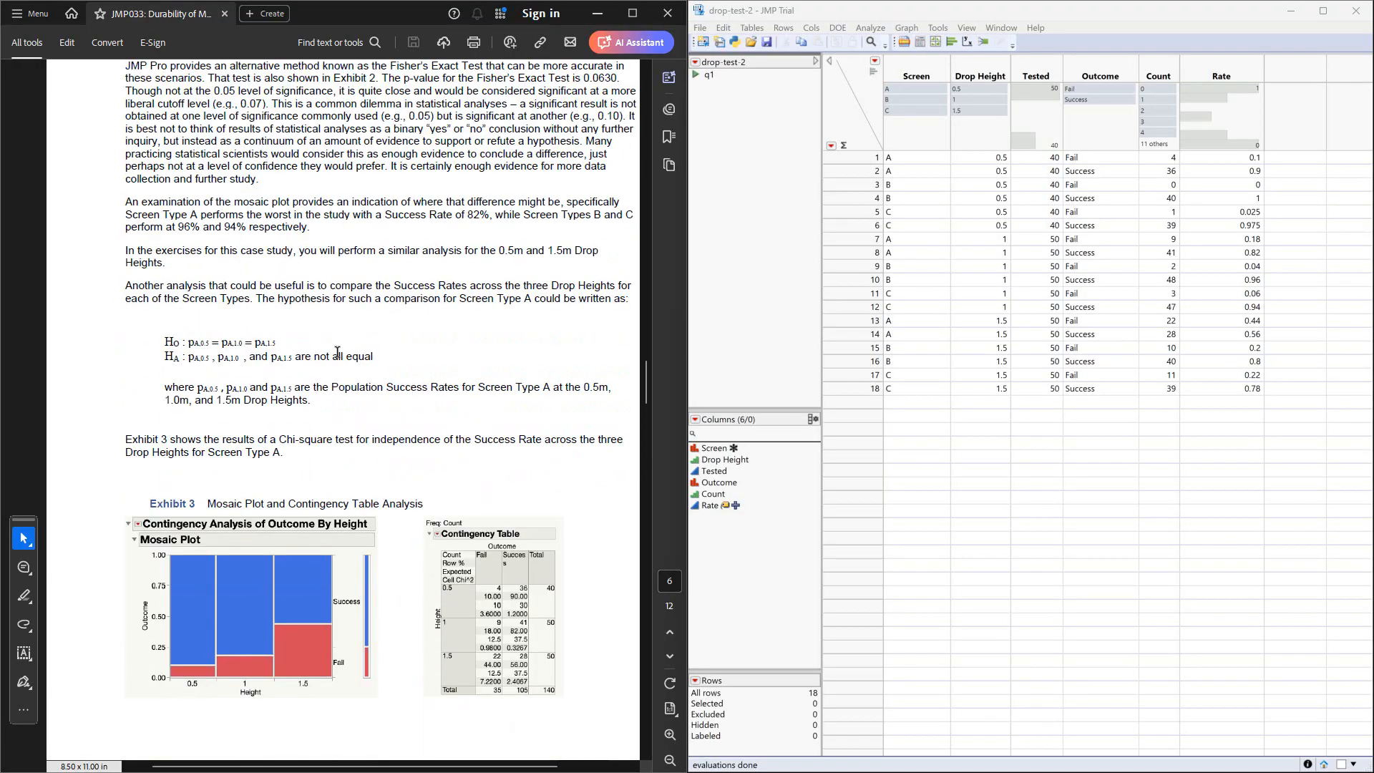
pyautogui.scroll(10, 337, 352)
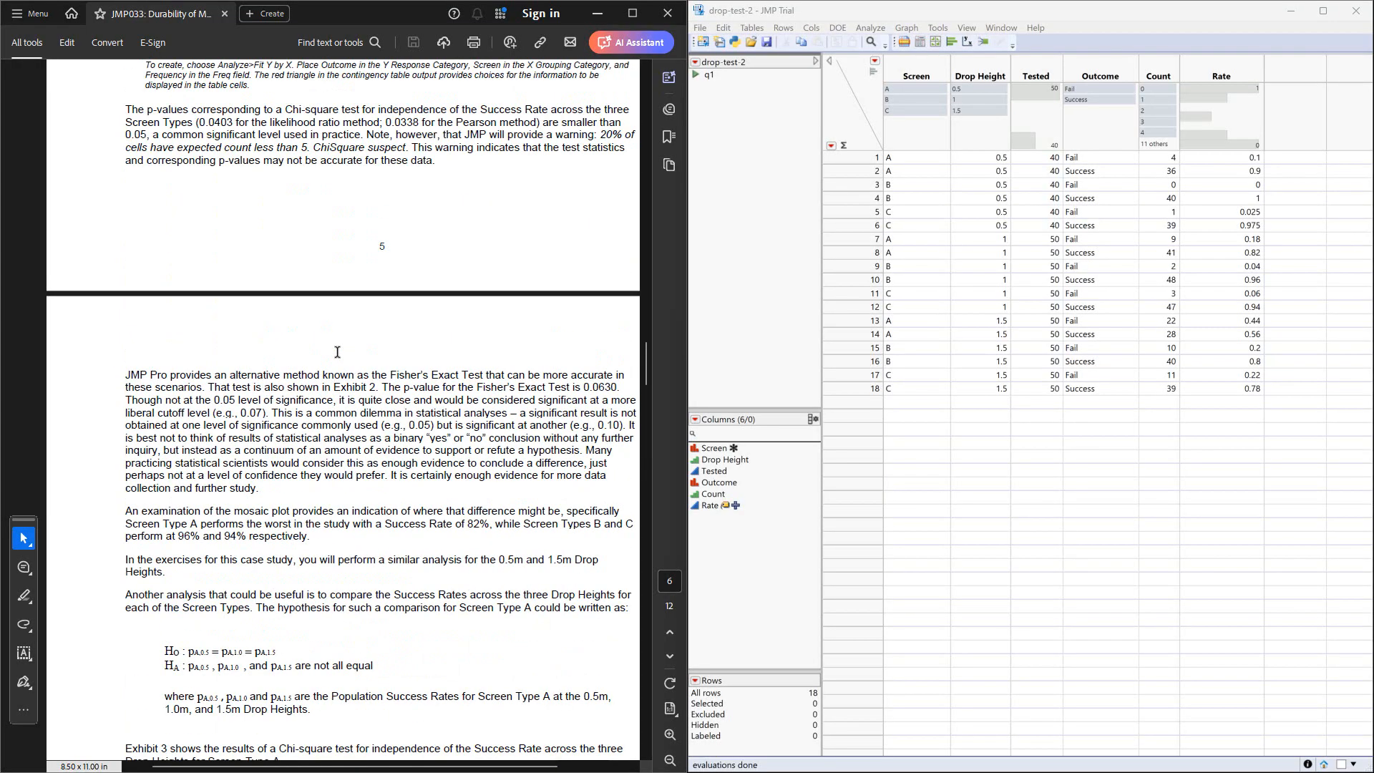
pyautogui.scroll(6, 337, 357)
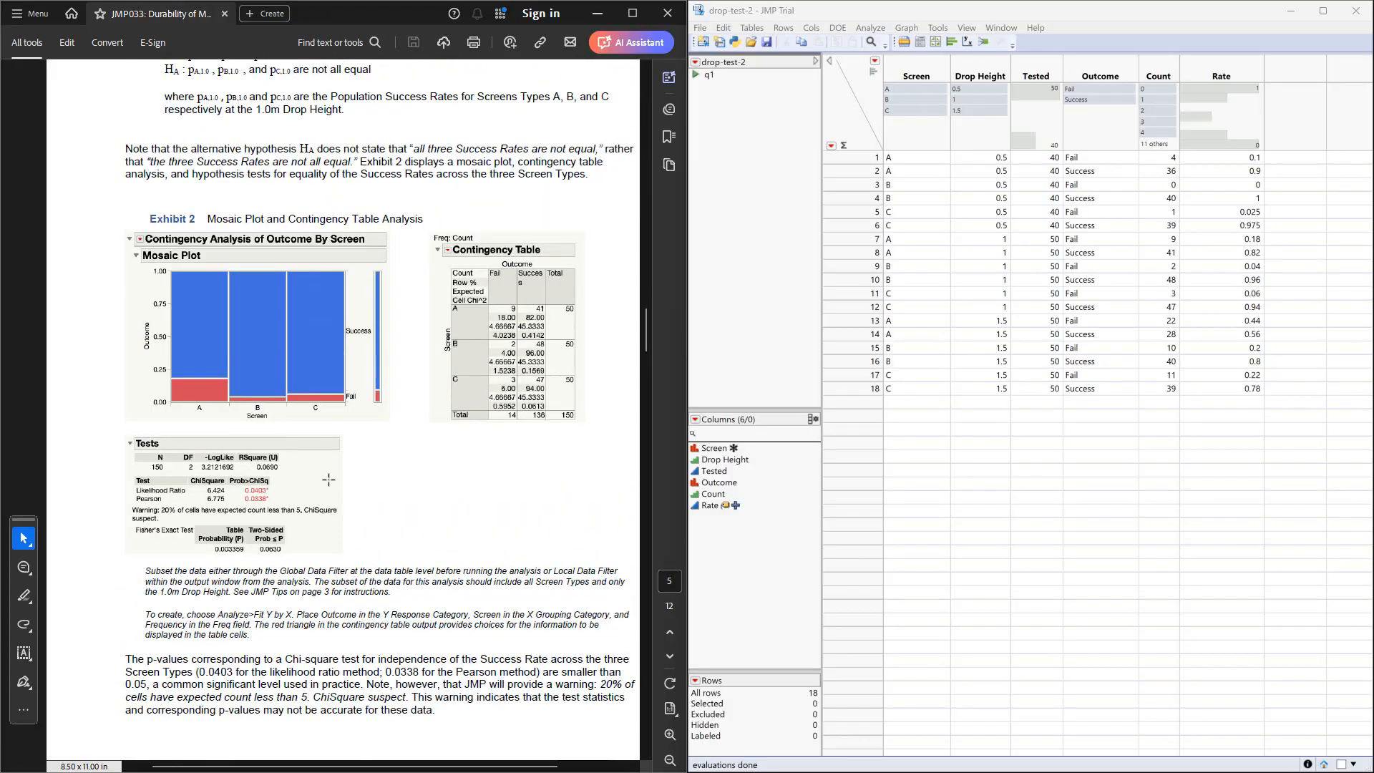
pyautogui.scroll(-6, 288, 579)
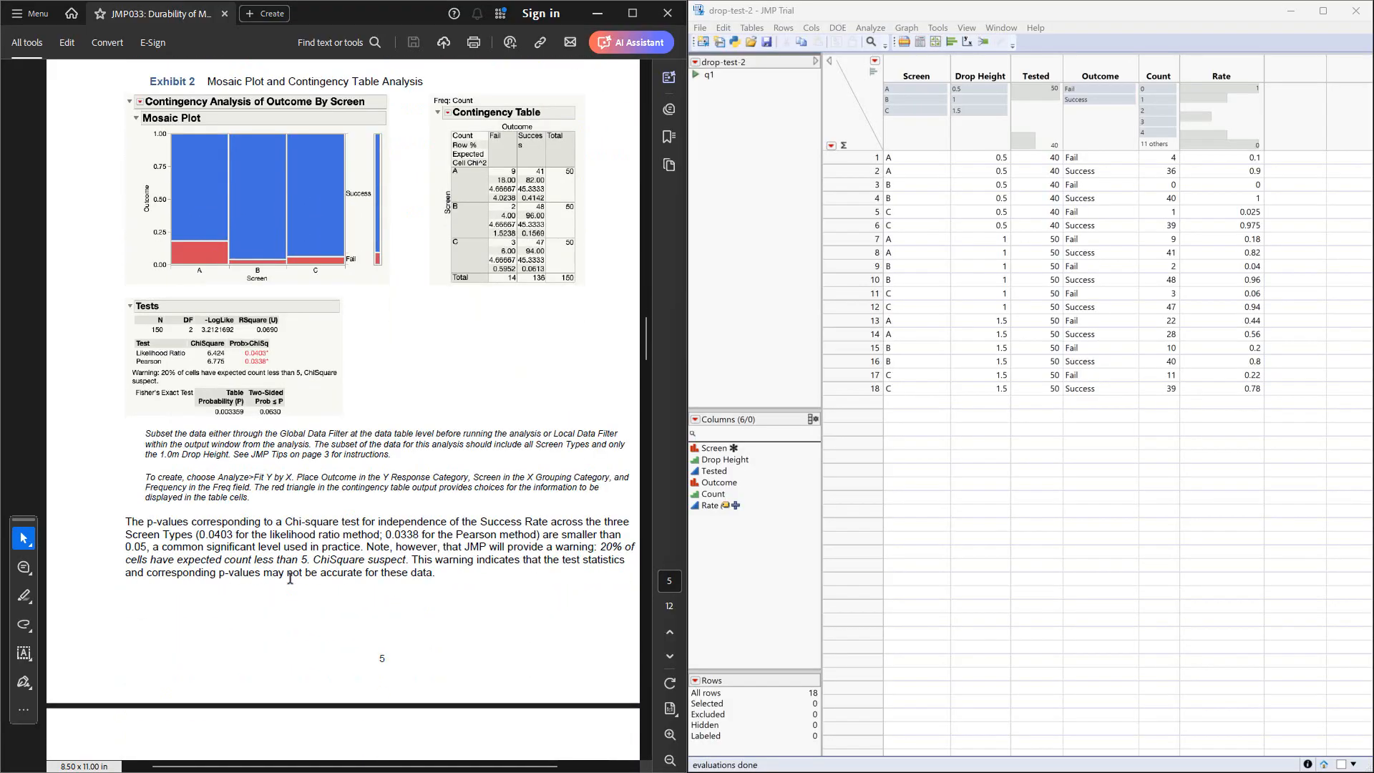
pyautogui.scroll(-6, 291, 583)
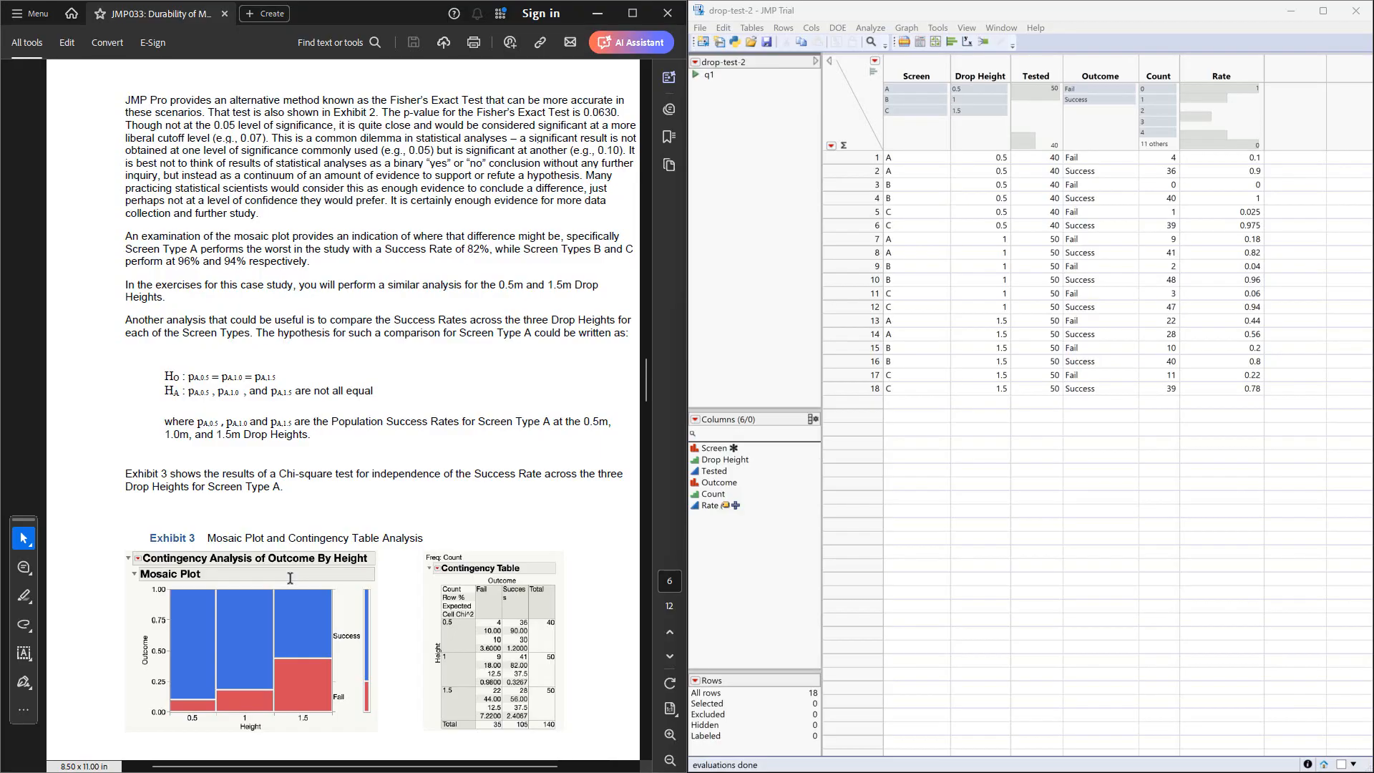
pyautogui.scroll(7, 217, 494)
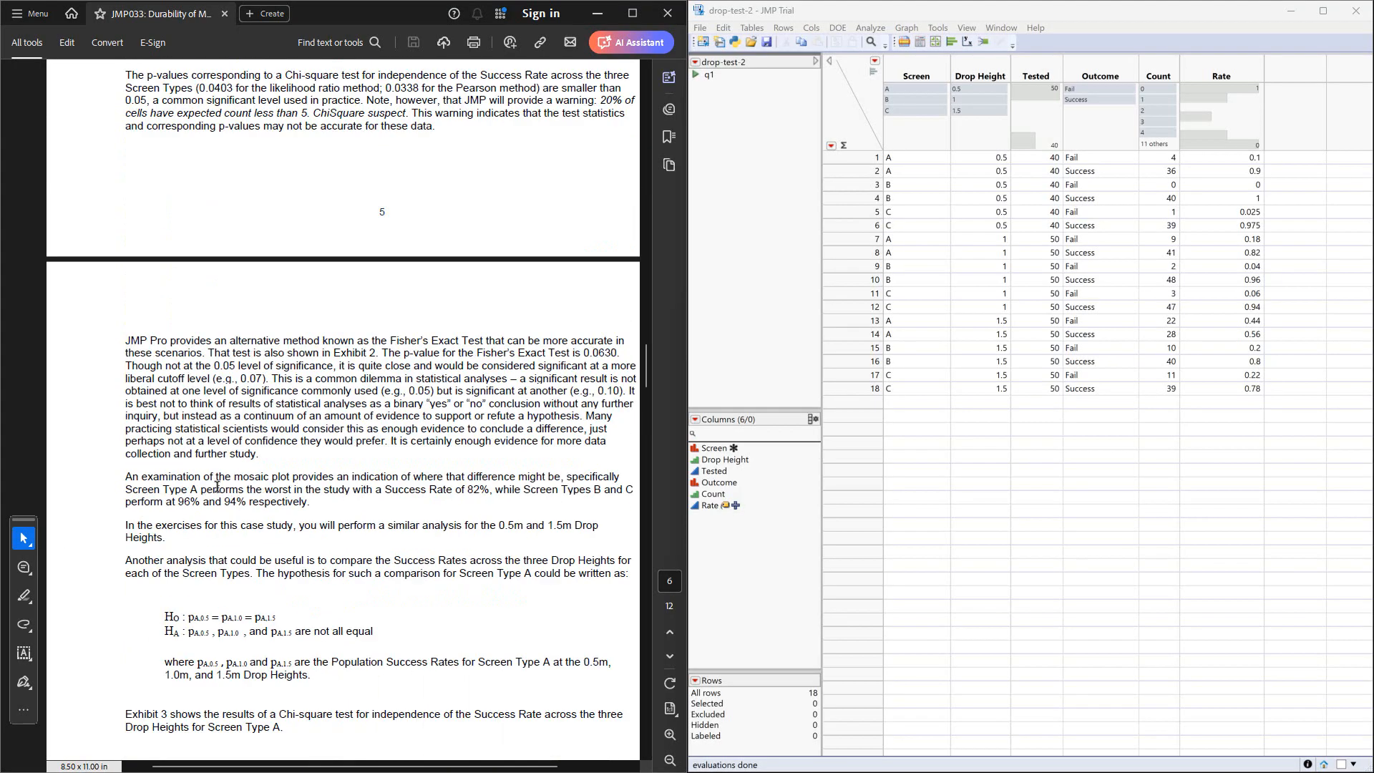
pyautogui.scroll(7, 217, 486)
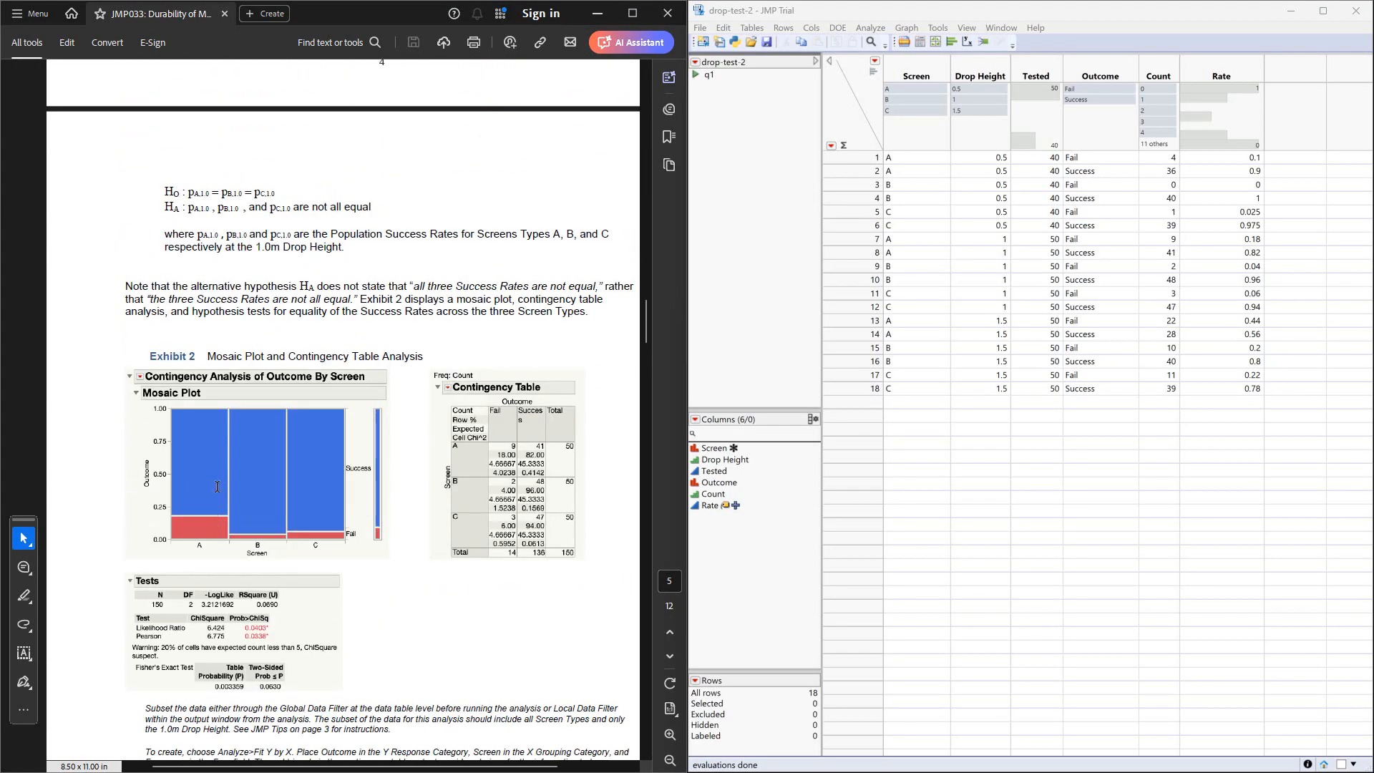
pyautogui.scroll(3, 216, 487)
pyautogui.scroll(-1, 217, 487)
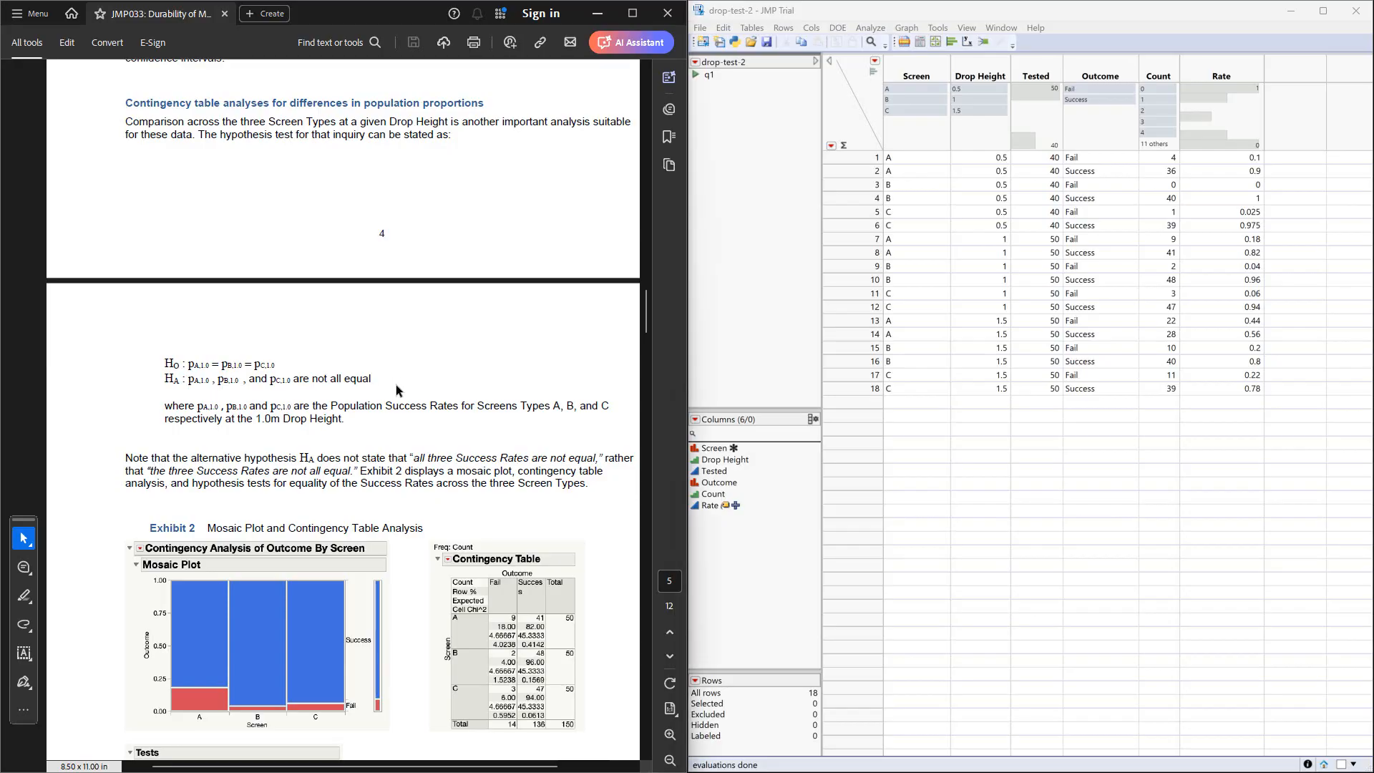
pyautogui.moveTo(372, 379); pyautogui.dragTo(153, 365)
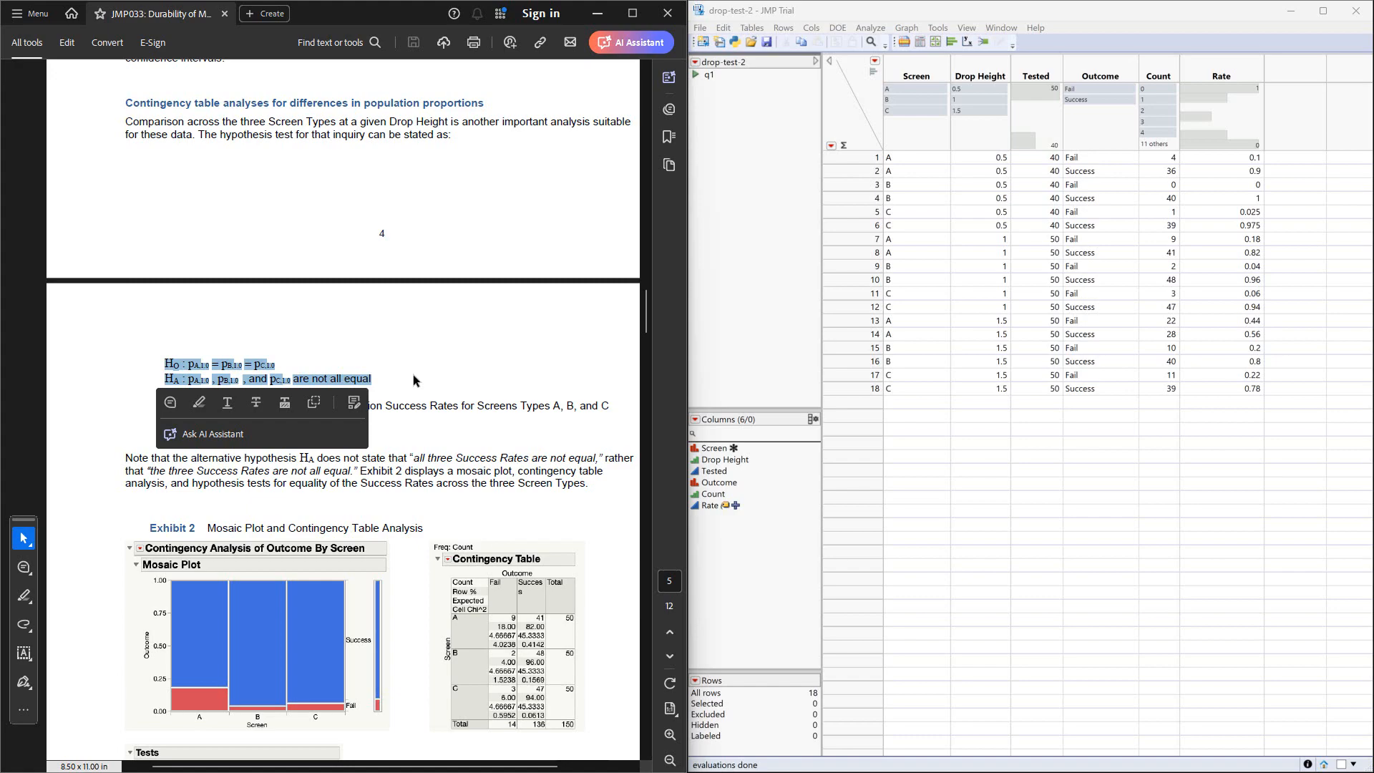
pyautogui.click(414, 375)
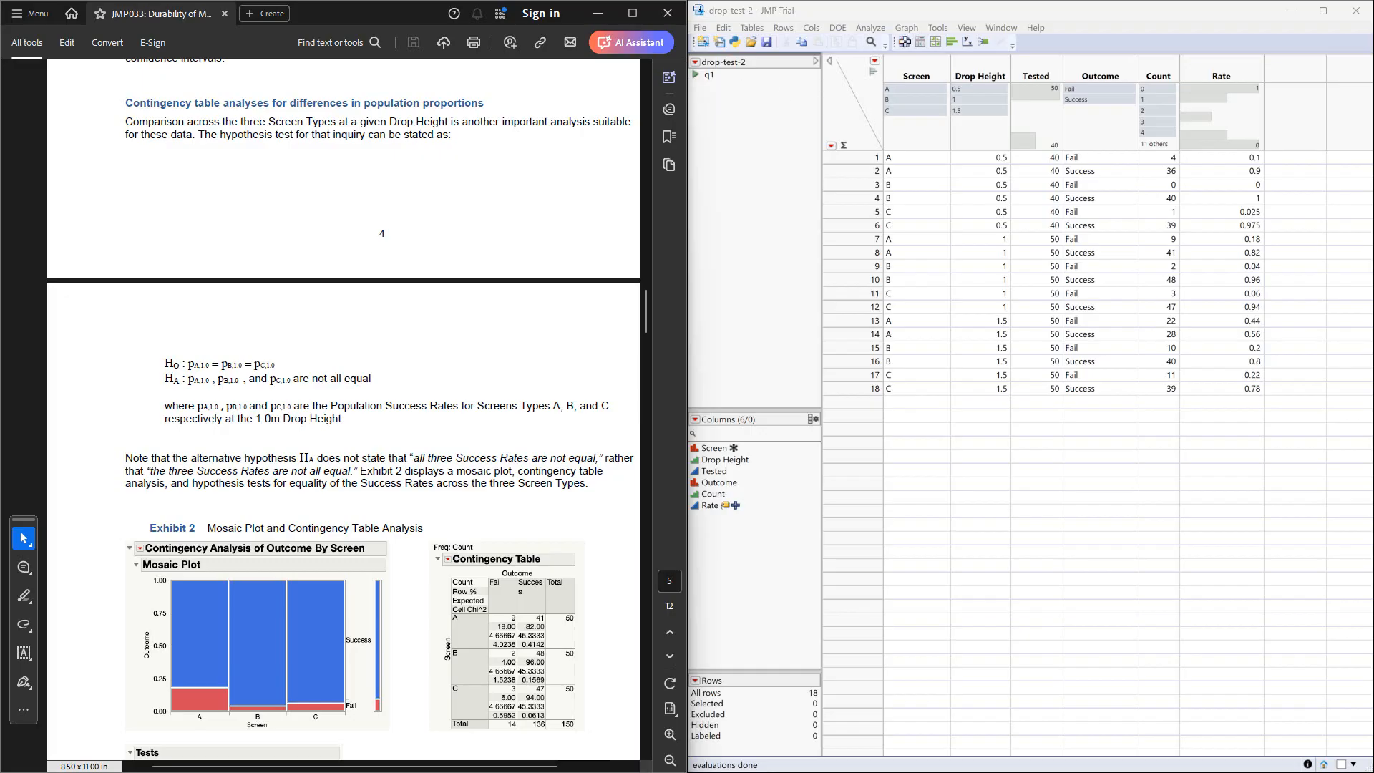
# Start a Fit Y by X analysis on the drop-test-2 table and assign Outcome as the Y response.
pyautogui.click(869, 28)
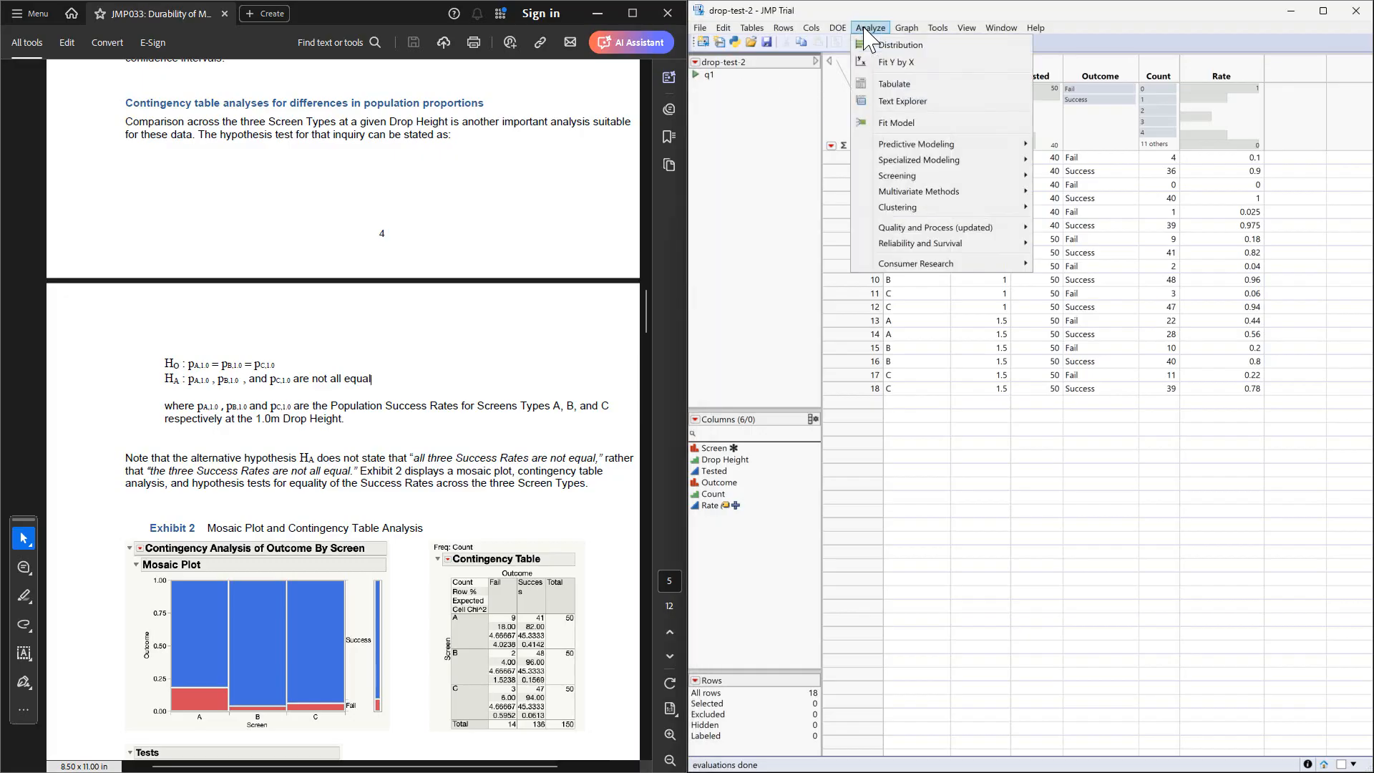
pyautogui.click(900, 63)
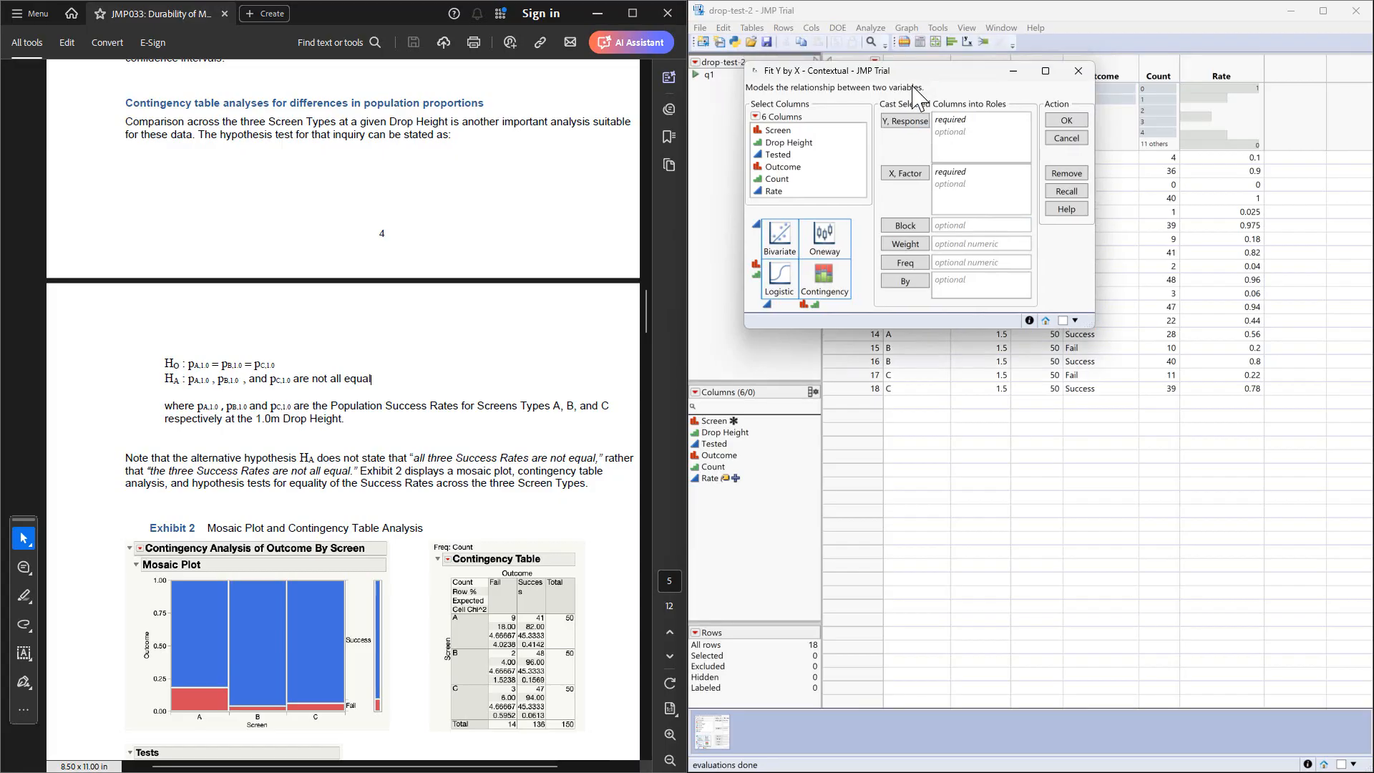
pyautogui.moveTo(914, 89); pyautogui.dragTo(993, 133)
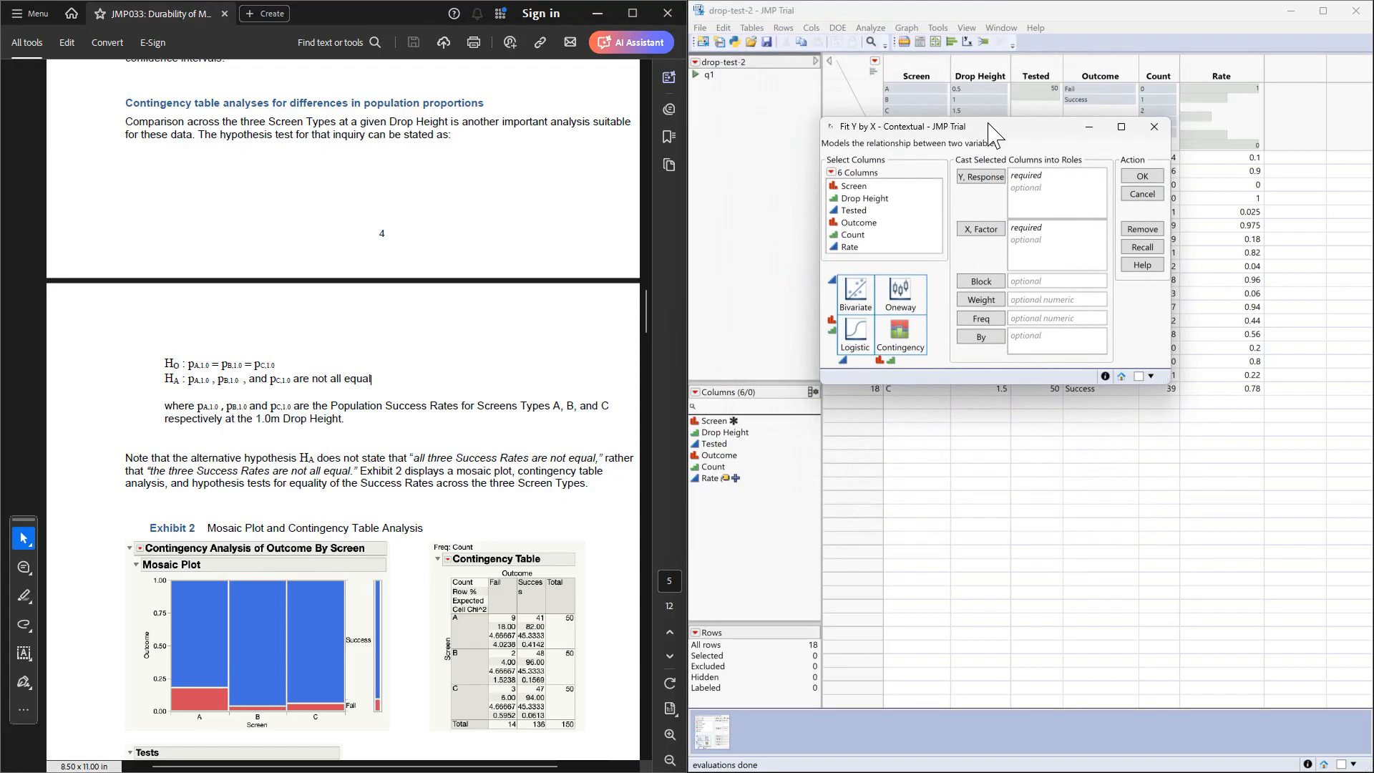
pyautogui.click(880, 199)
pyautogui.click(859, 223)
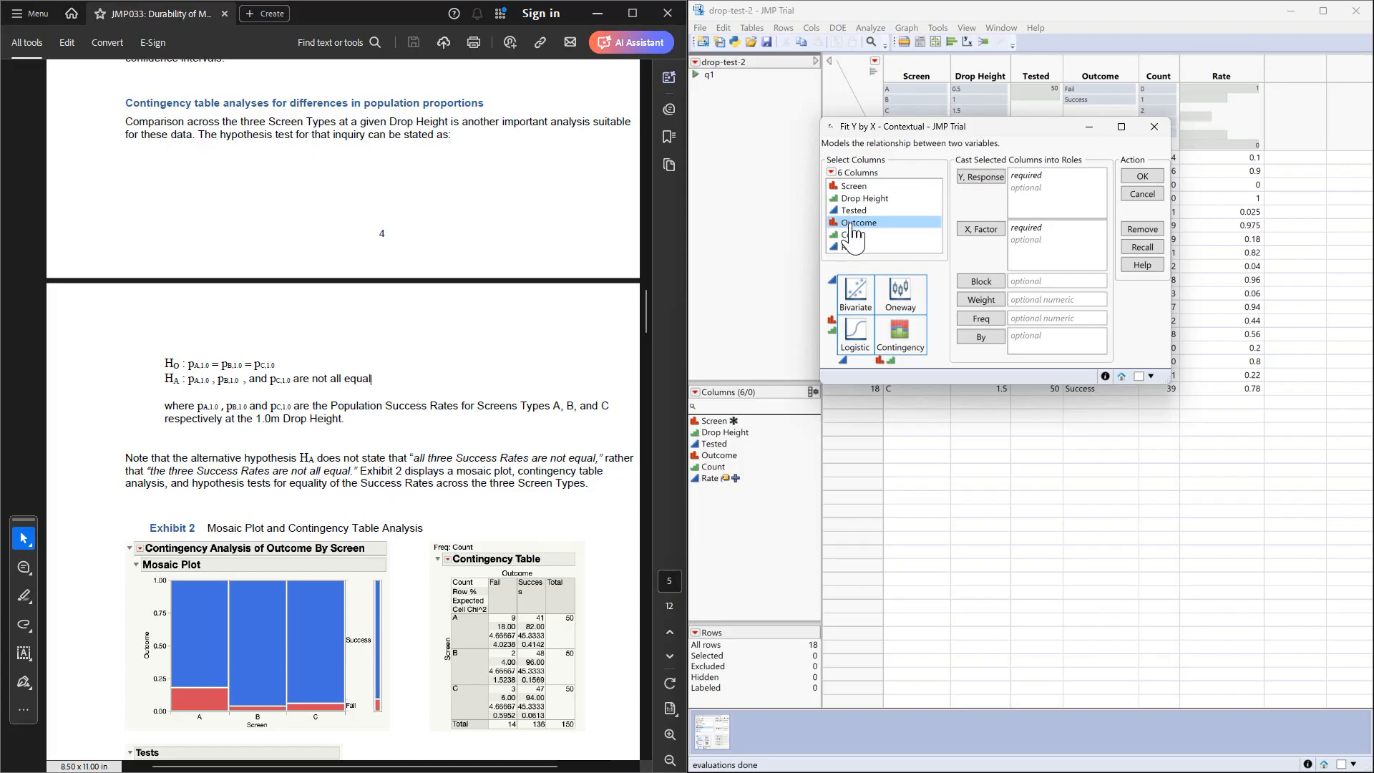
pyautogui.moveTo(971, 229); pyautogui.dragTo(1041, 201)
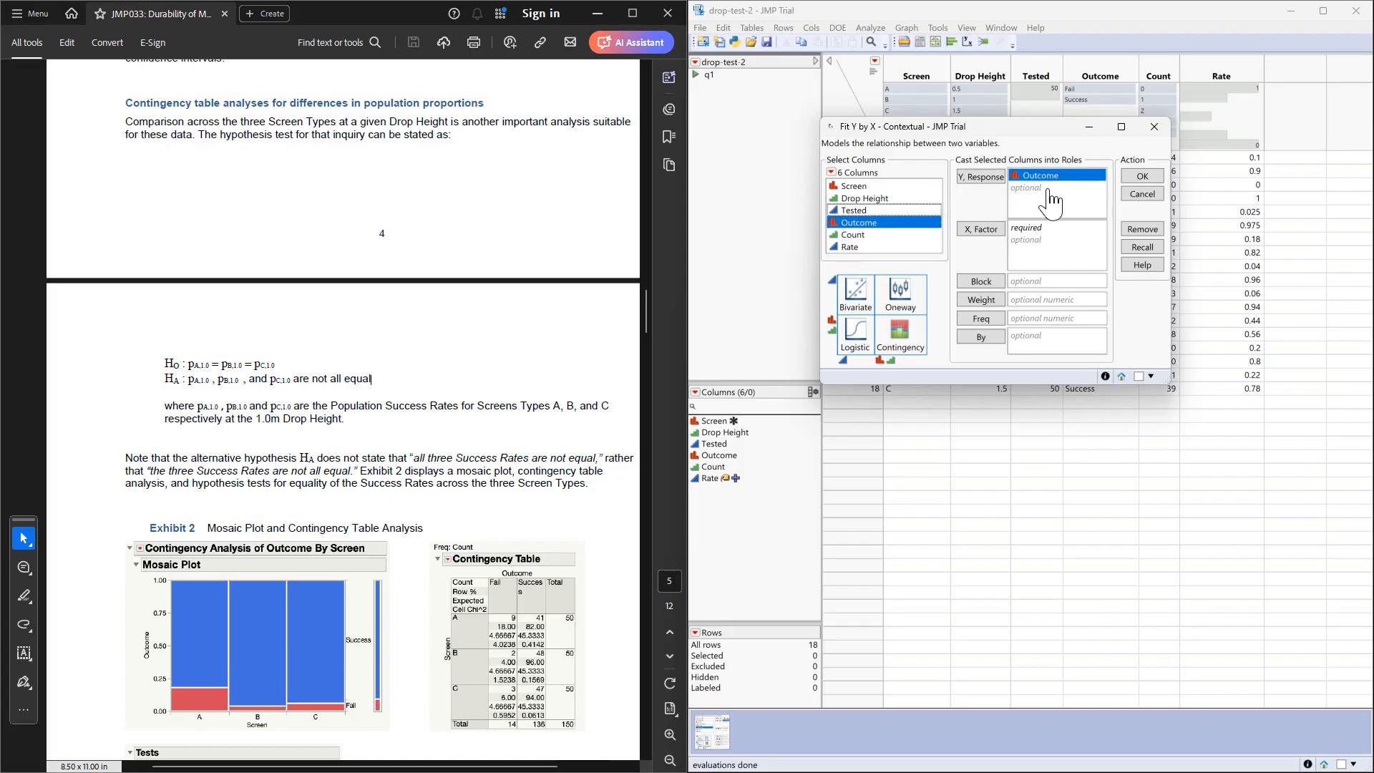
# Set Screen as the X factor and Count as the frequency, run the analysis, and place its report over the data table.
pyautogui.click(859, 189)
pyautogui.moveTo(857, 192); pyautogui.dragTo(1029, 238)
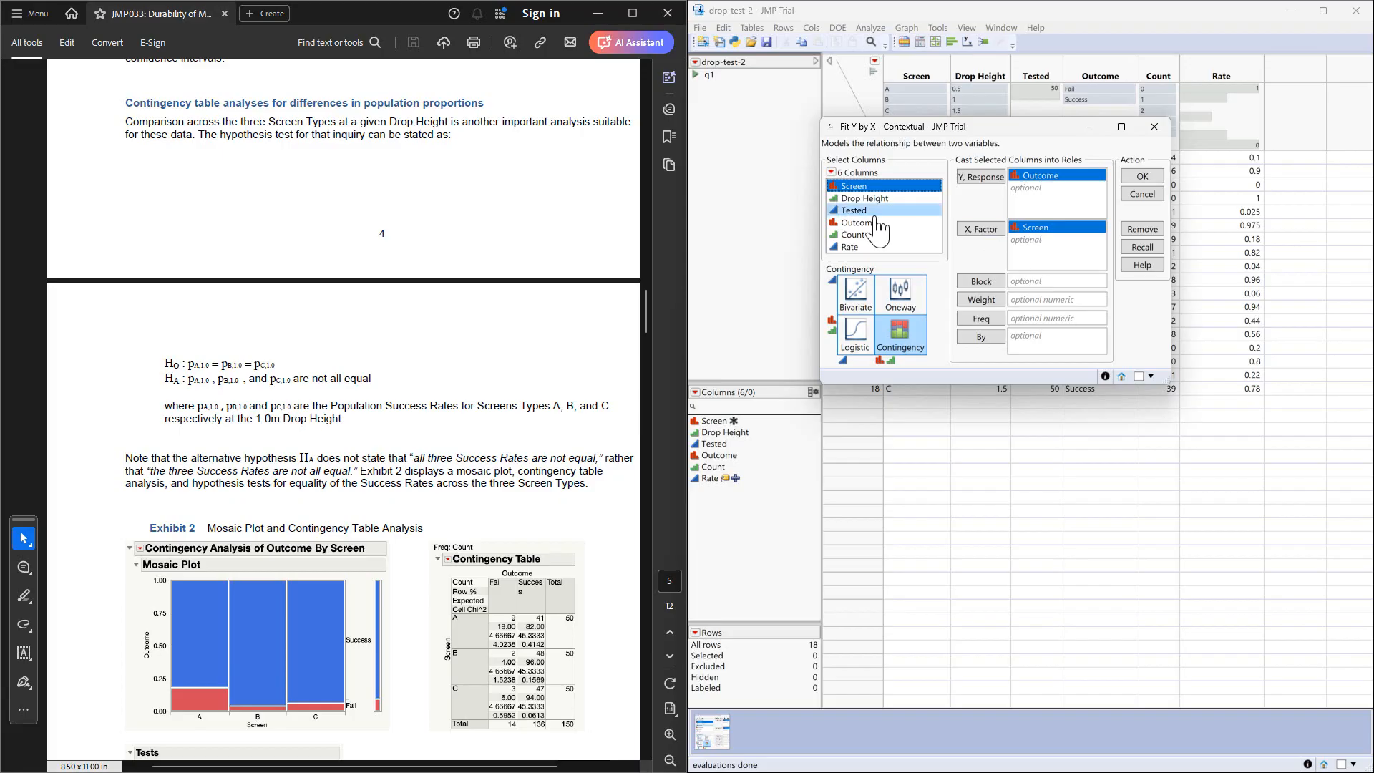
pyautogui.moveTo(838, 236); pyautogui.dragTo(1042, 322)
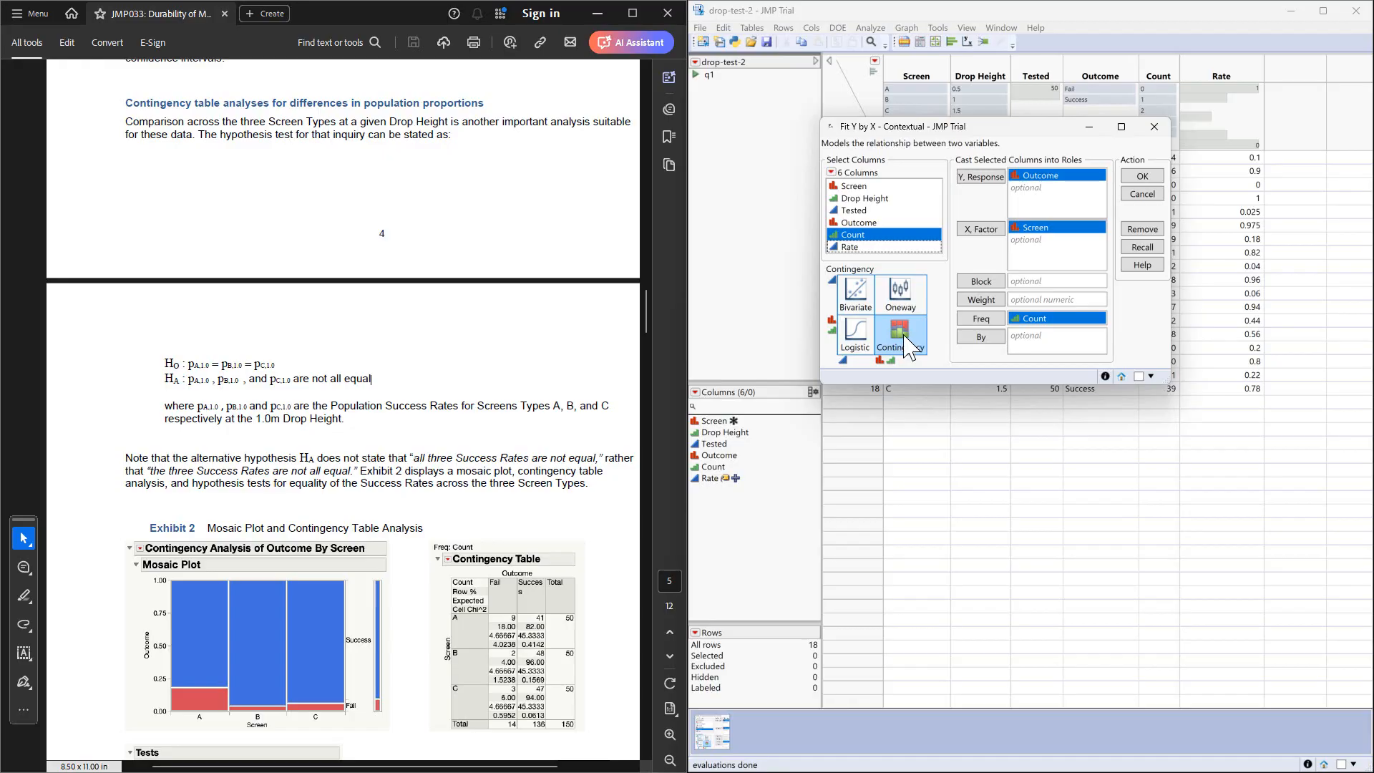
pyautogui.click(1154, 181)
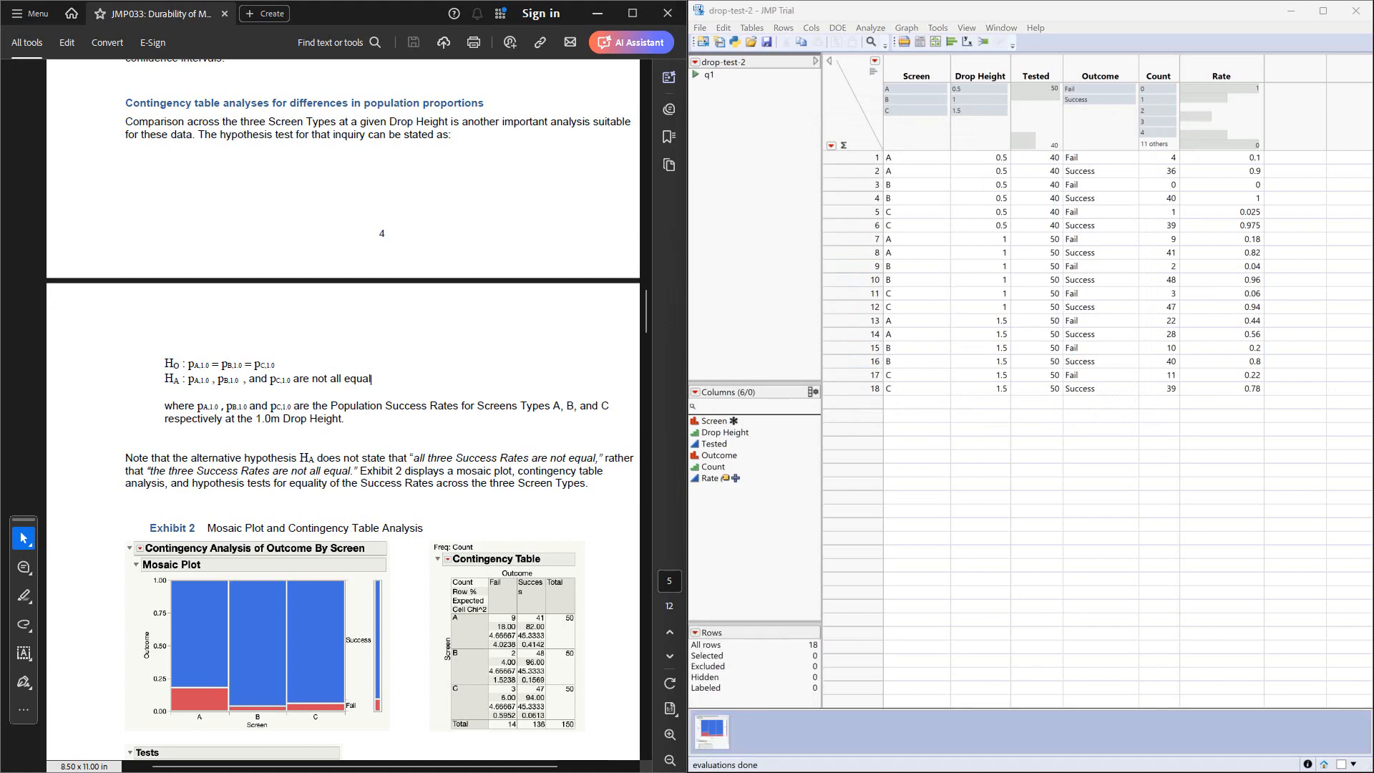
pyautogui.moveTo(235, 123); pyautogui.dragTo(1008, 31)
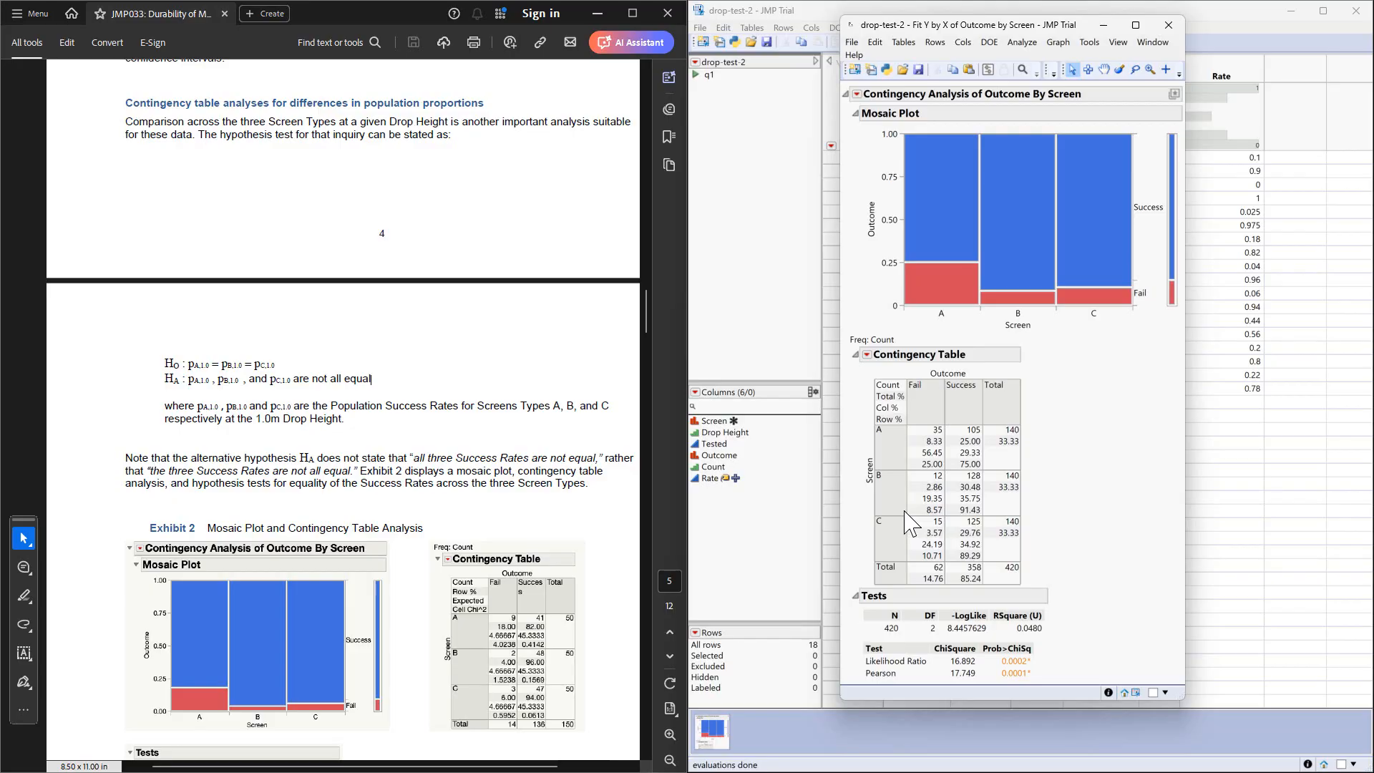
# Add a local data filter on Drop Height to the contingency report and restrict it to 0.5.
pyautogui.click(856, 95)
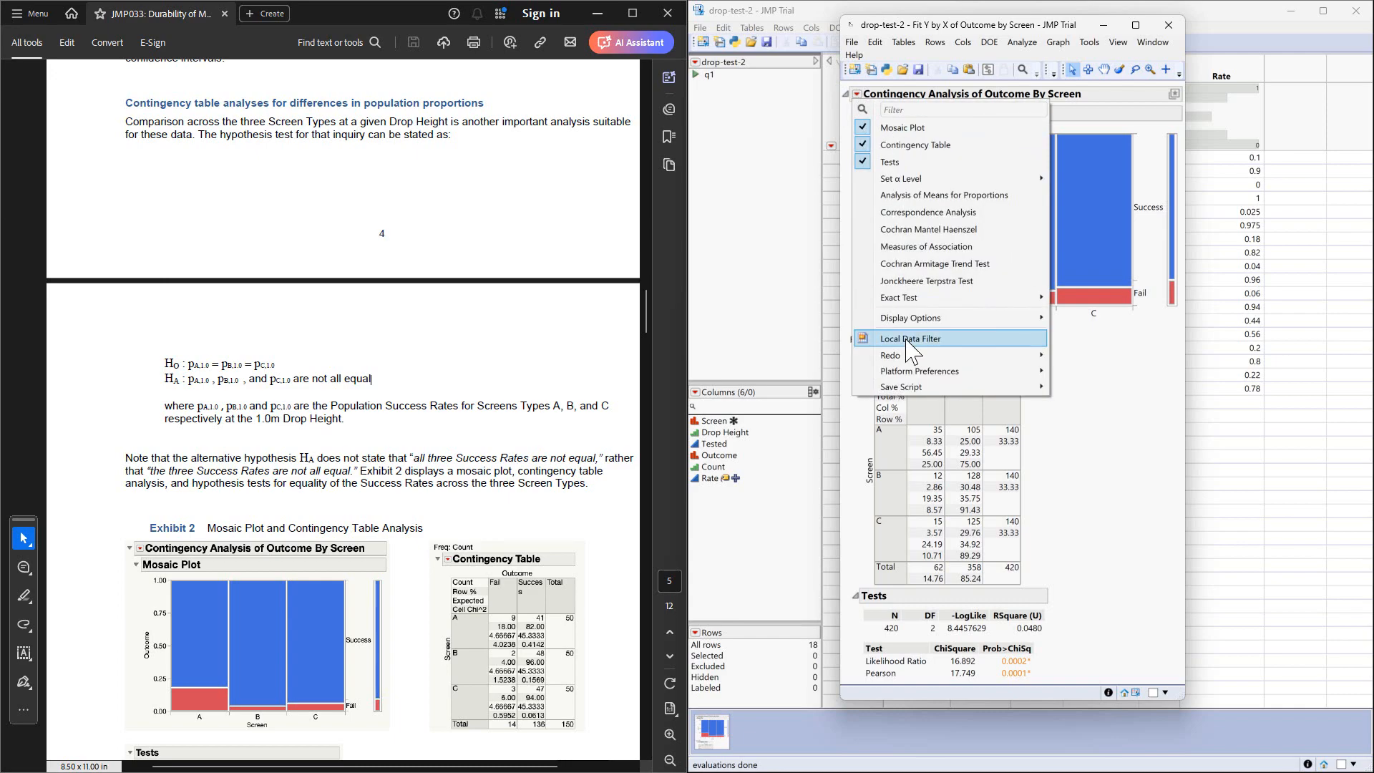
pyautogui.click(910, 339)
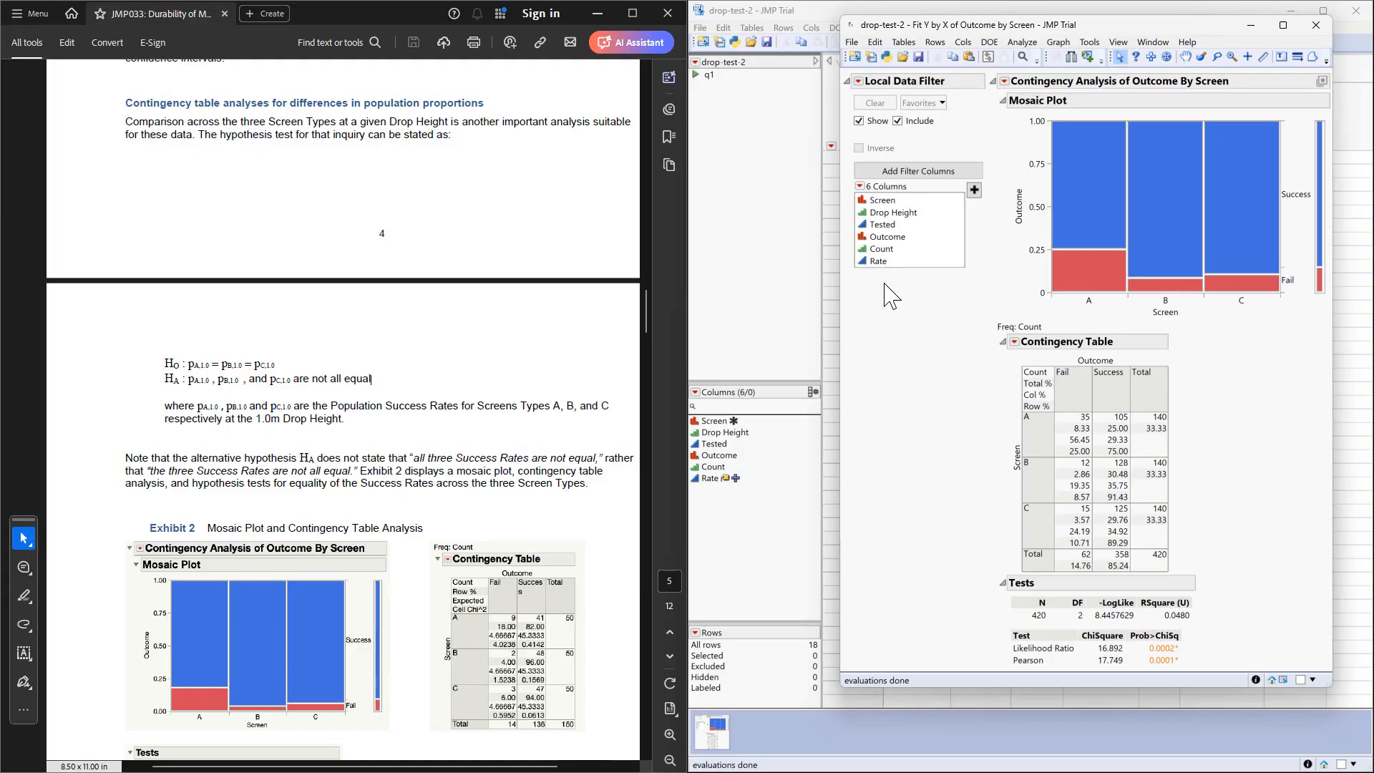
pyautogui.doubleClick(899, 213)
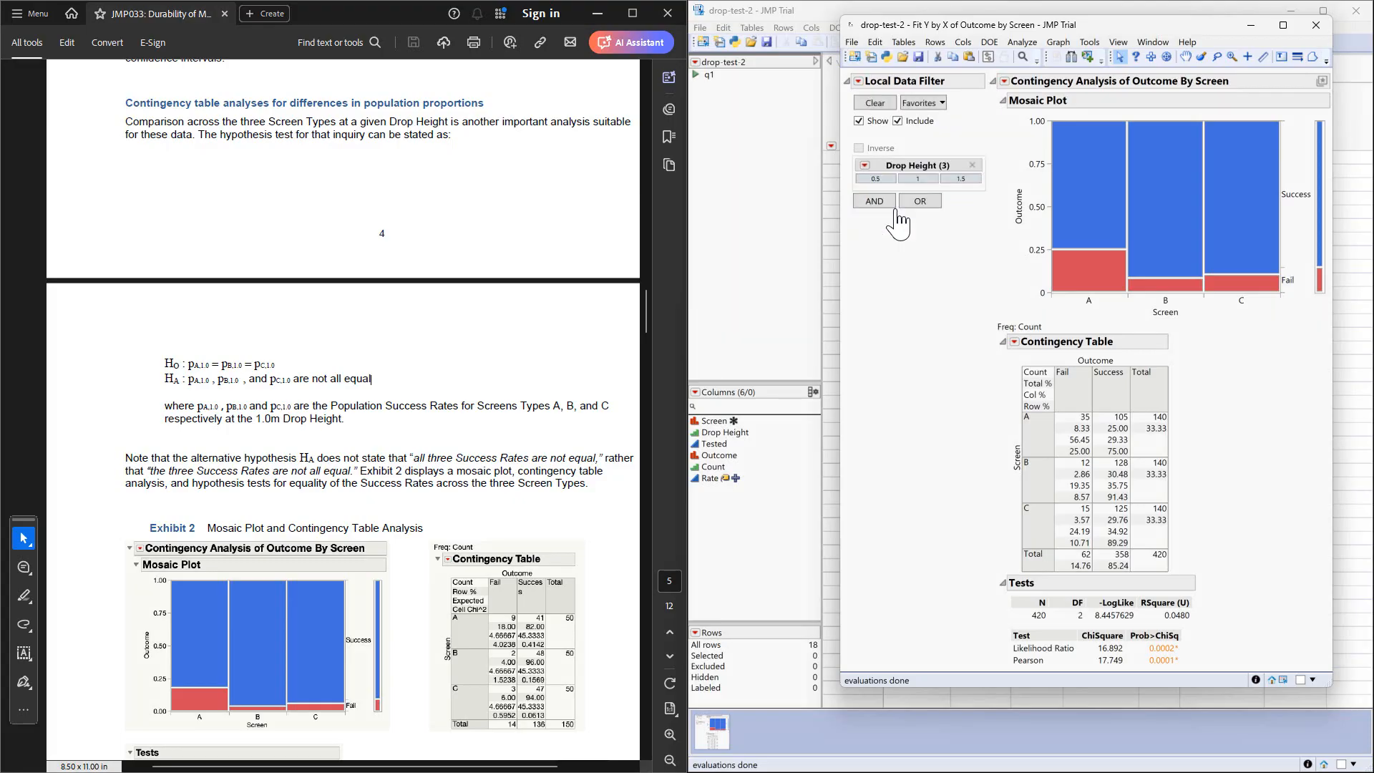
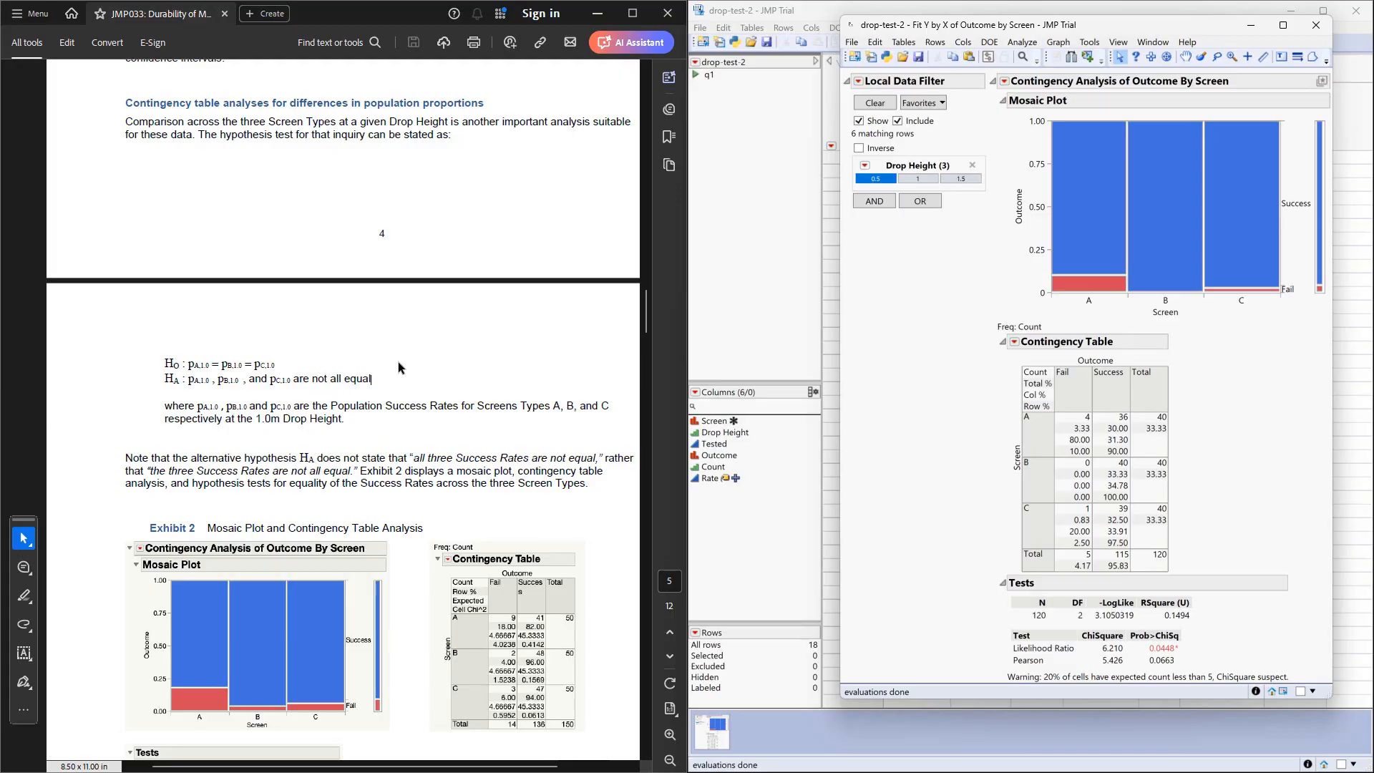
pyautogui.scroll(-3, 399, 367)
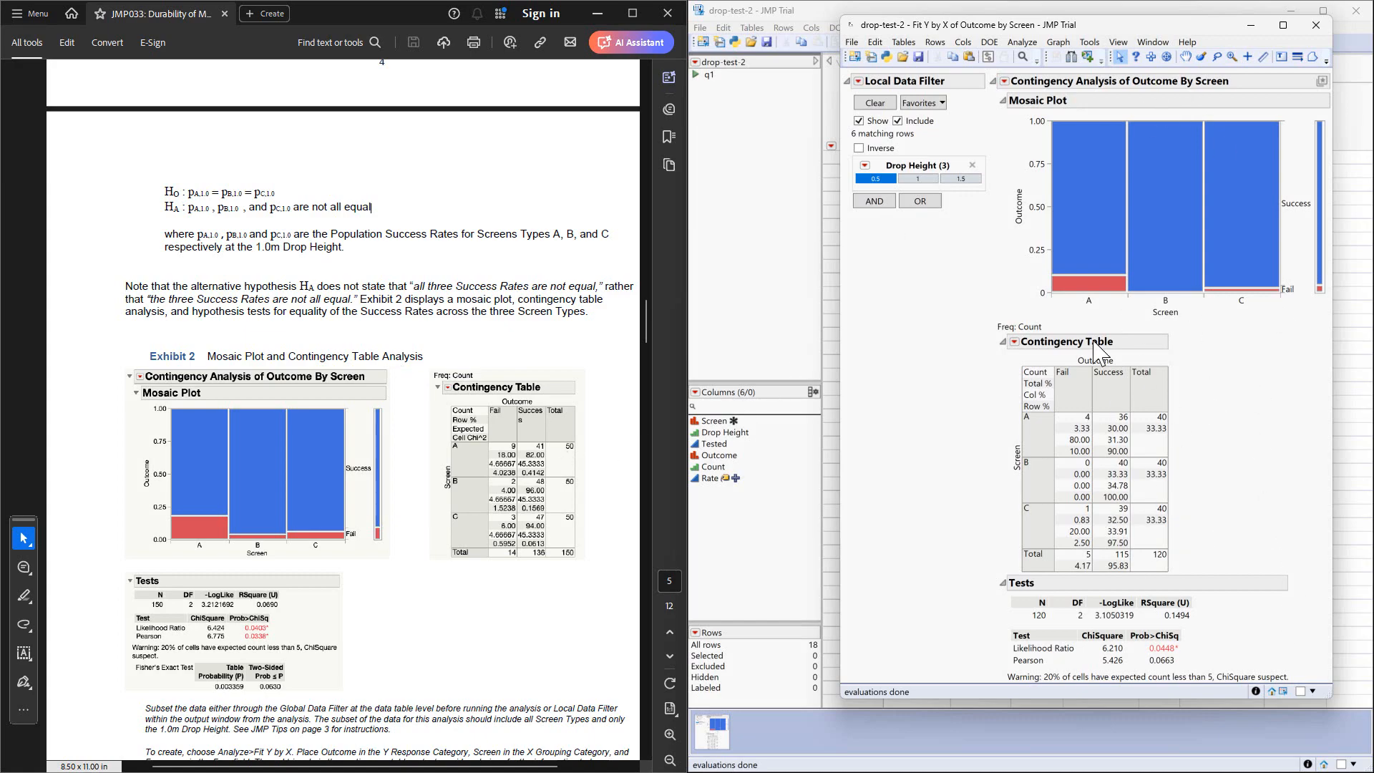
pyautogui.moveTo(1028, 174)
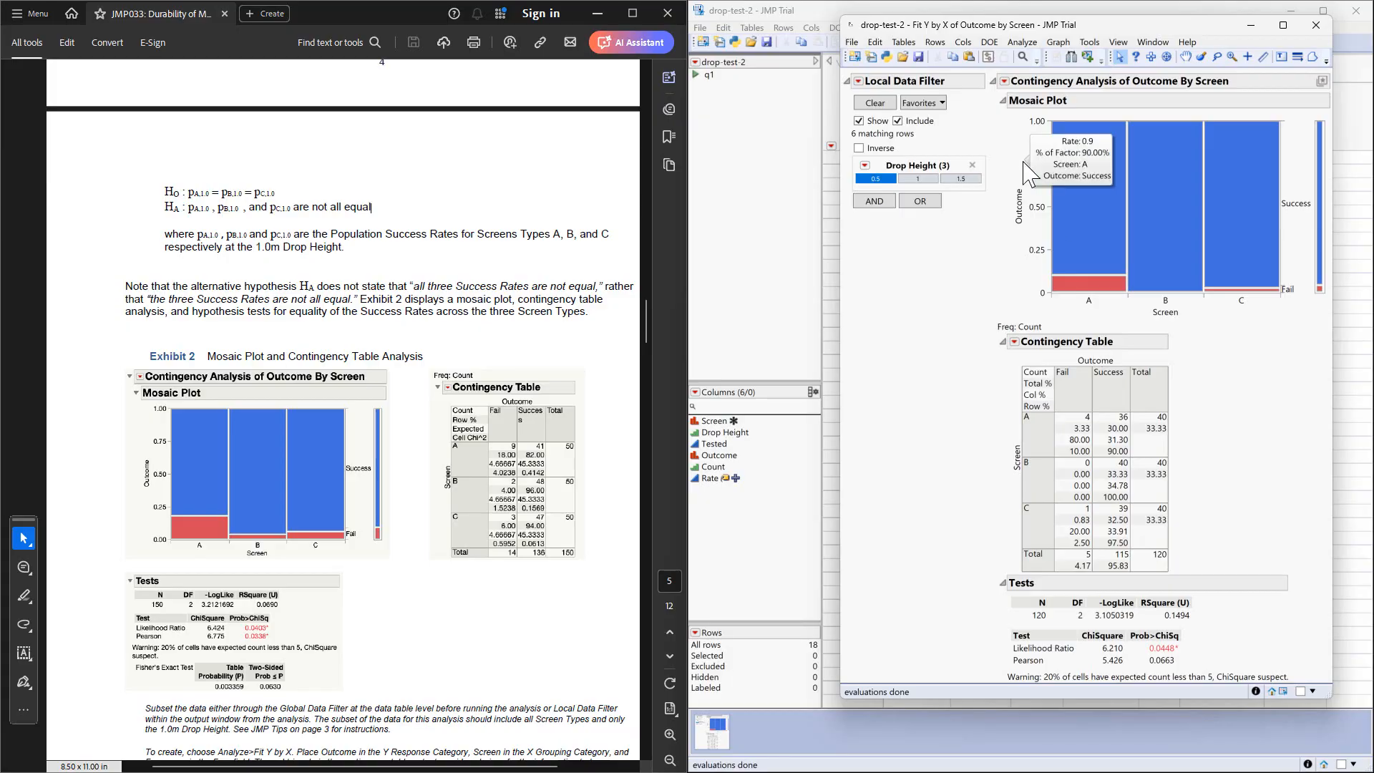
# Save the filtered contingency analysis script to the data table under the name q2_05.
pyautogui.click(1006, 82)
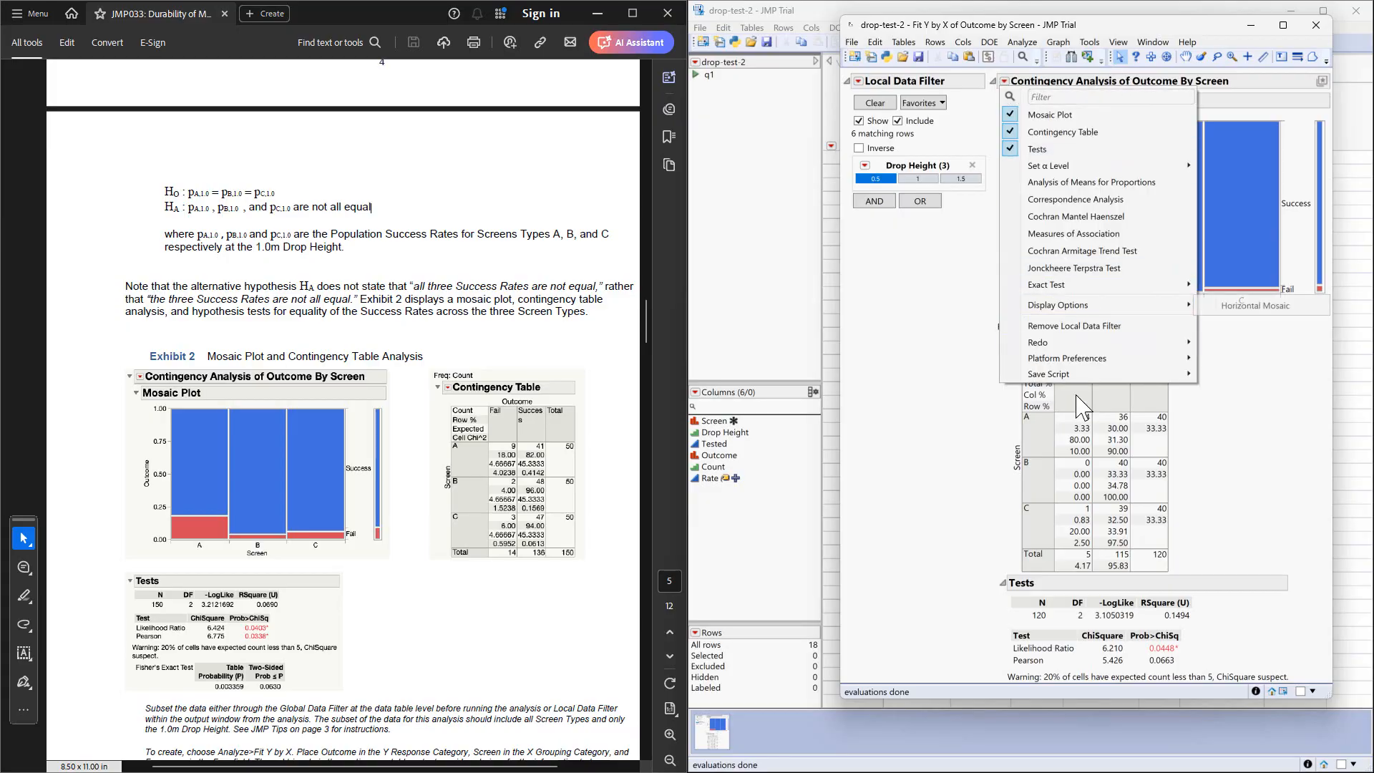
pyautogui.moveTo(1049, 379)
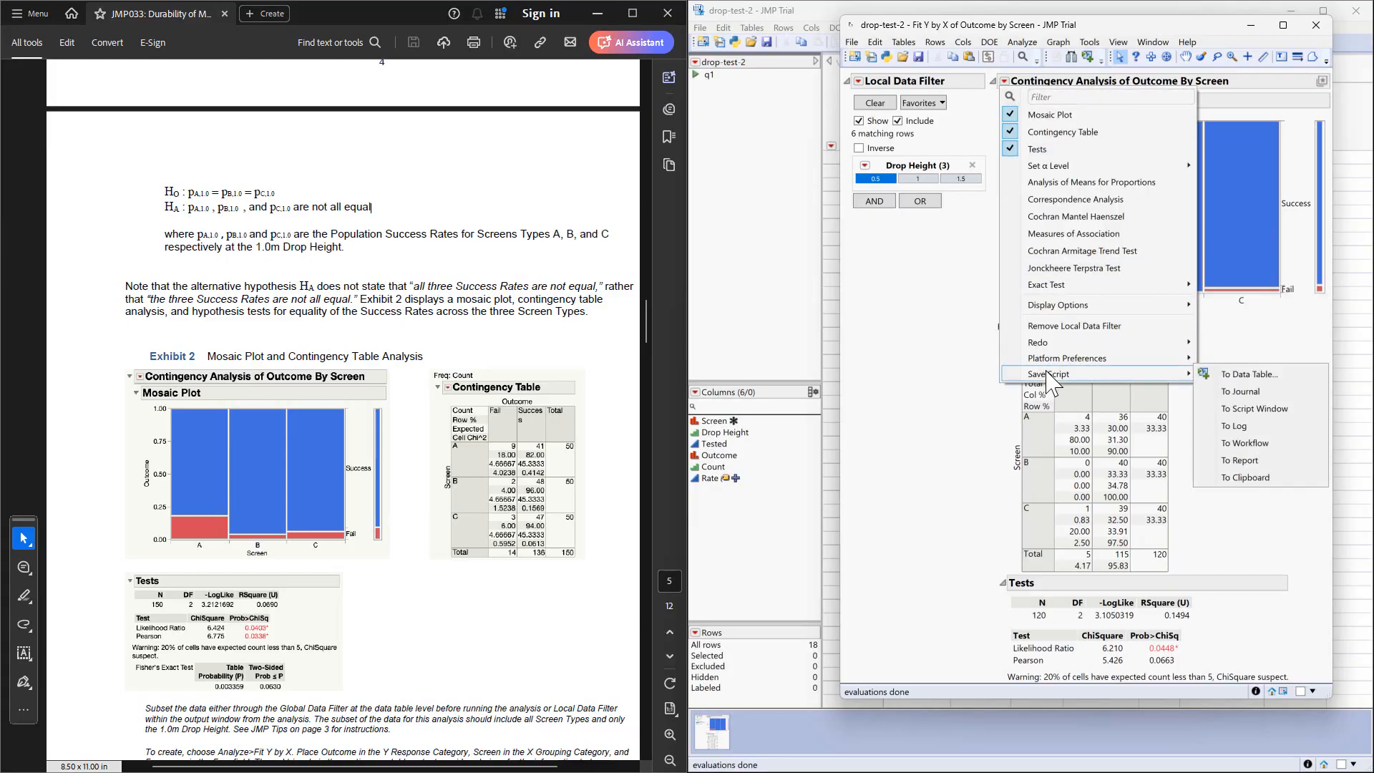
pyautogui.click(1254, 390)
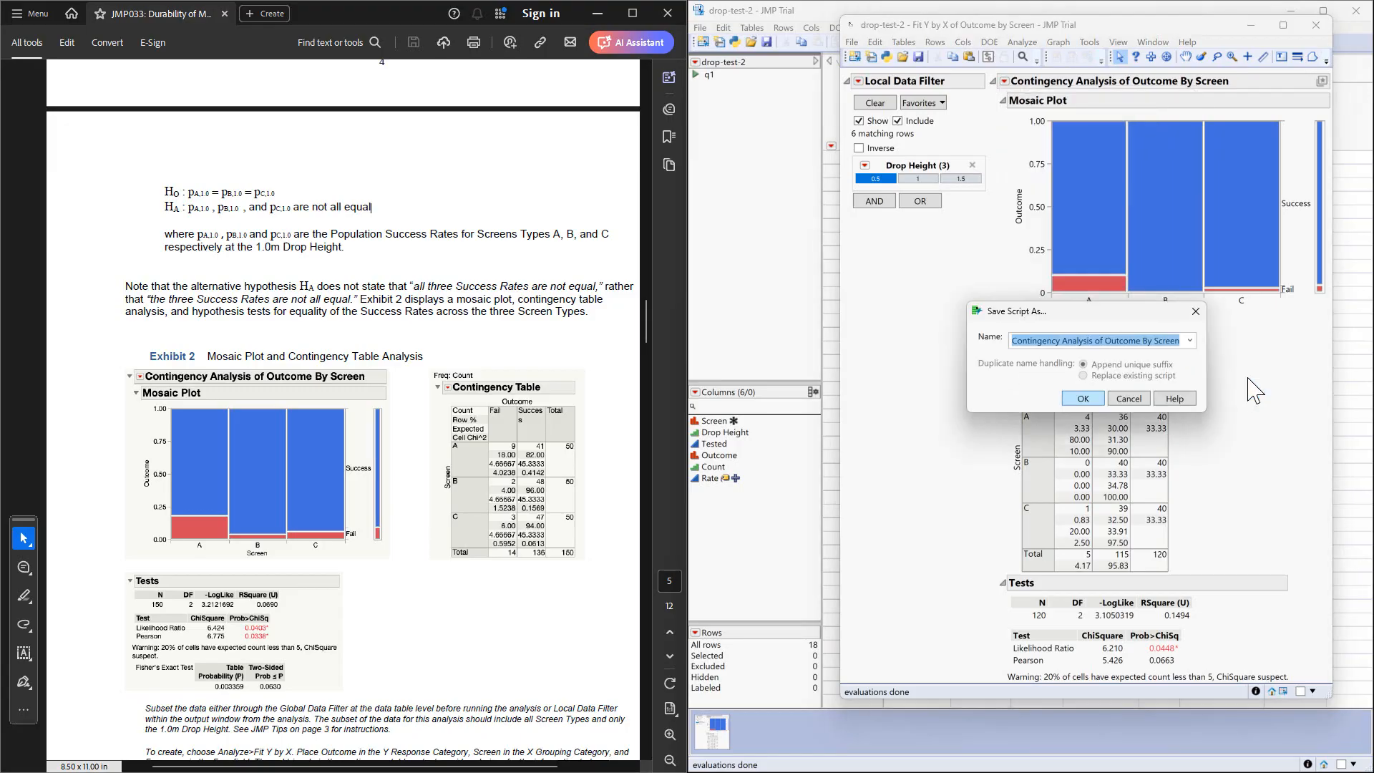
pyautogui.write('q2')
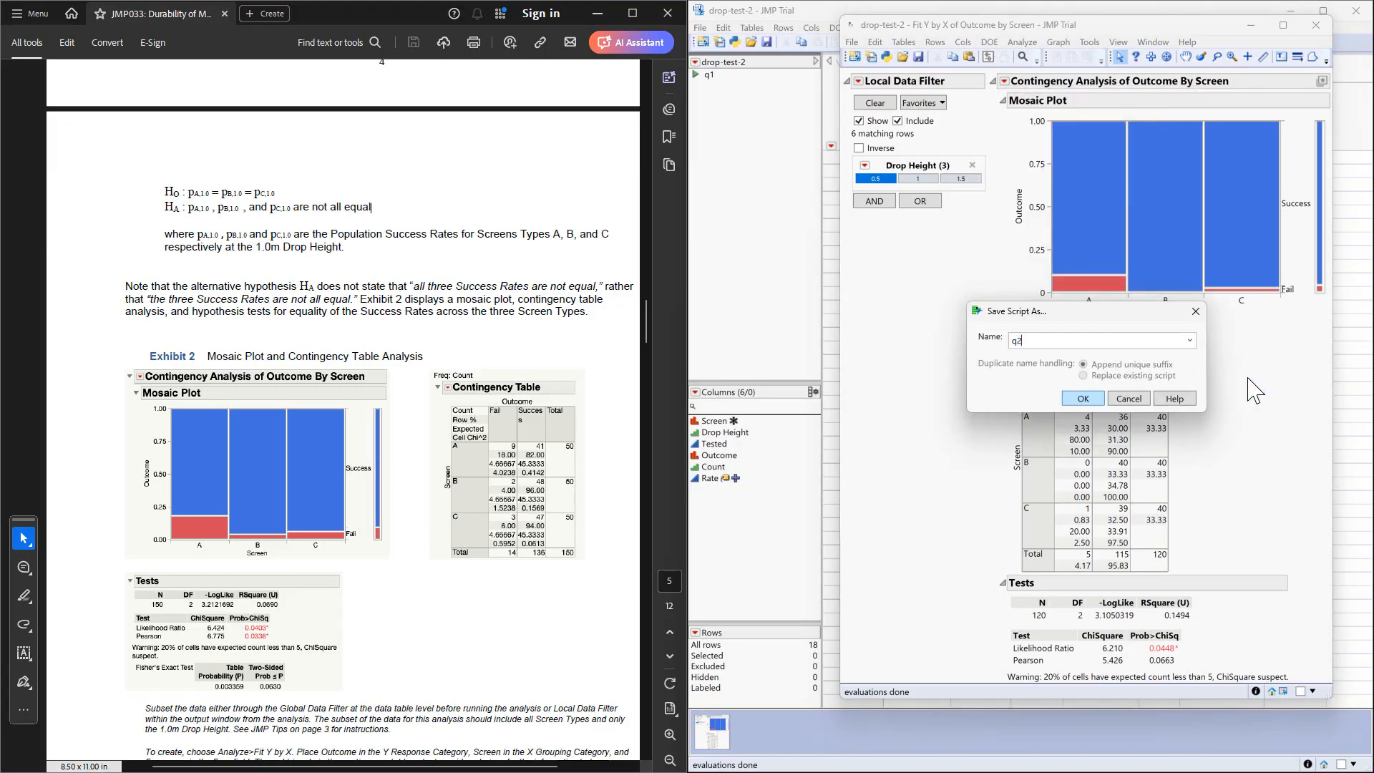
pyautogui.write('_05')
pyautogui.click(1080, 399)
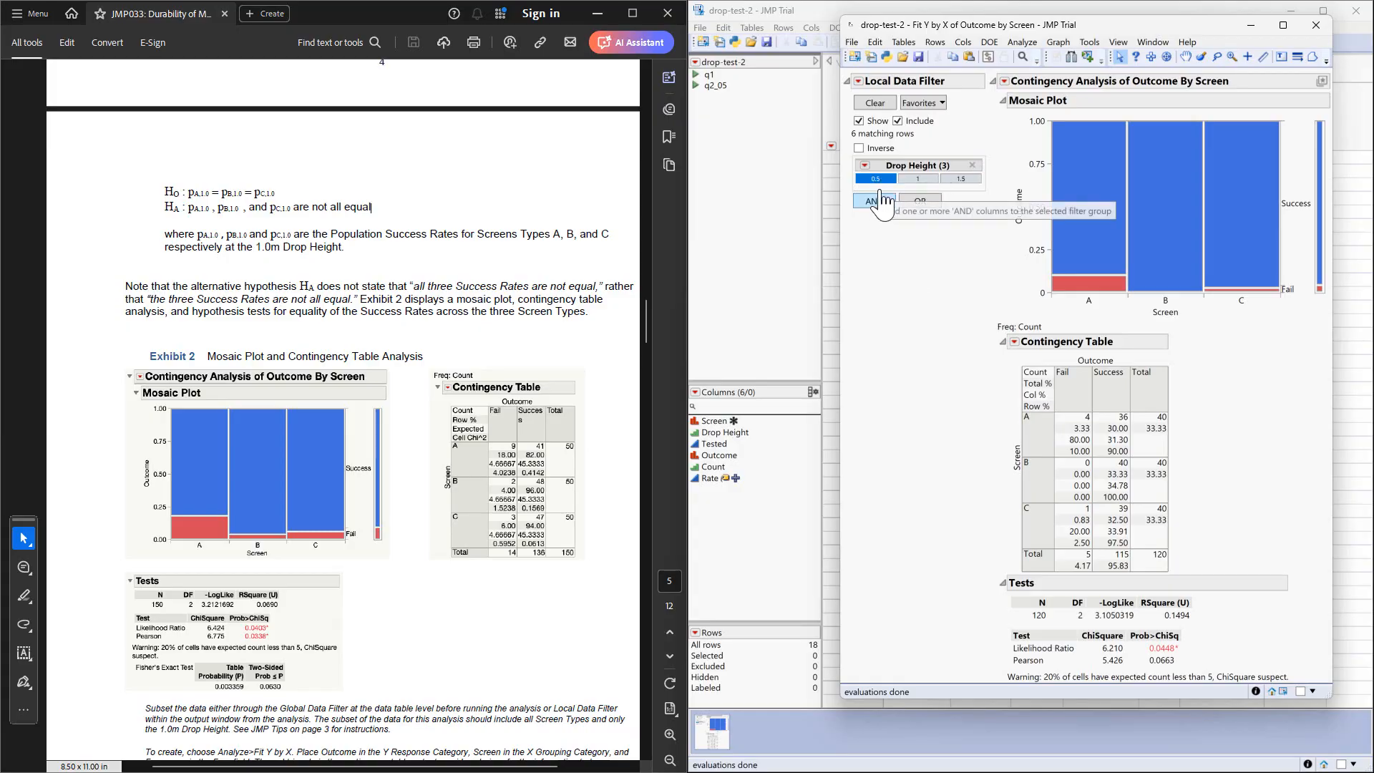
# Switch the local data filter's Drop Height to 1 and save the contingency analysis script to the data table as q2_10.
pyautogui.click(915, 182)
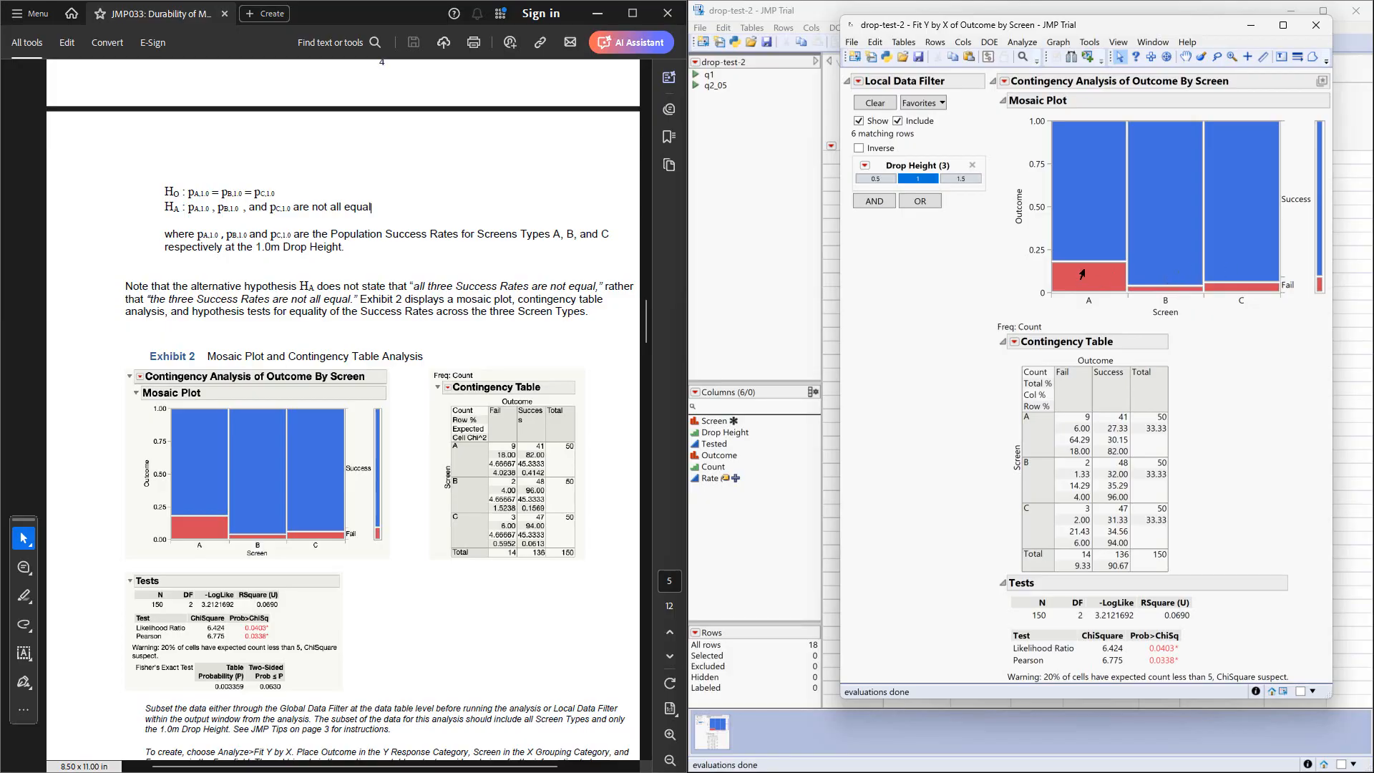
pyautogui.moveTo(1245, 292)
pyautogui.moveTo(1126, 169)
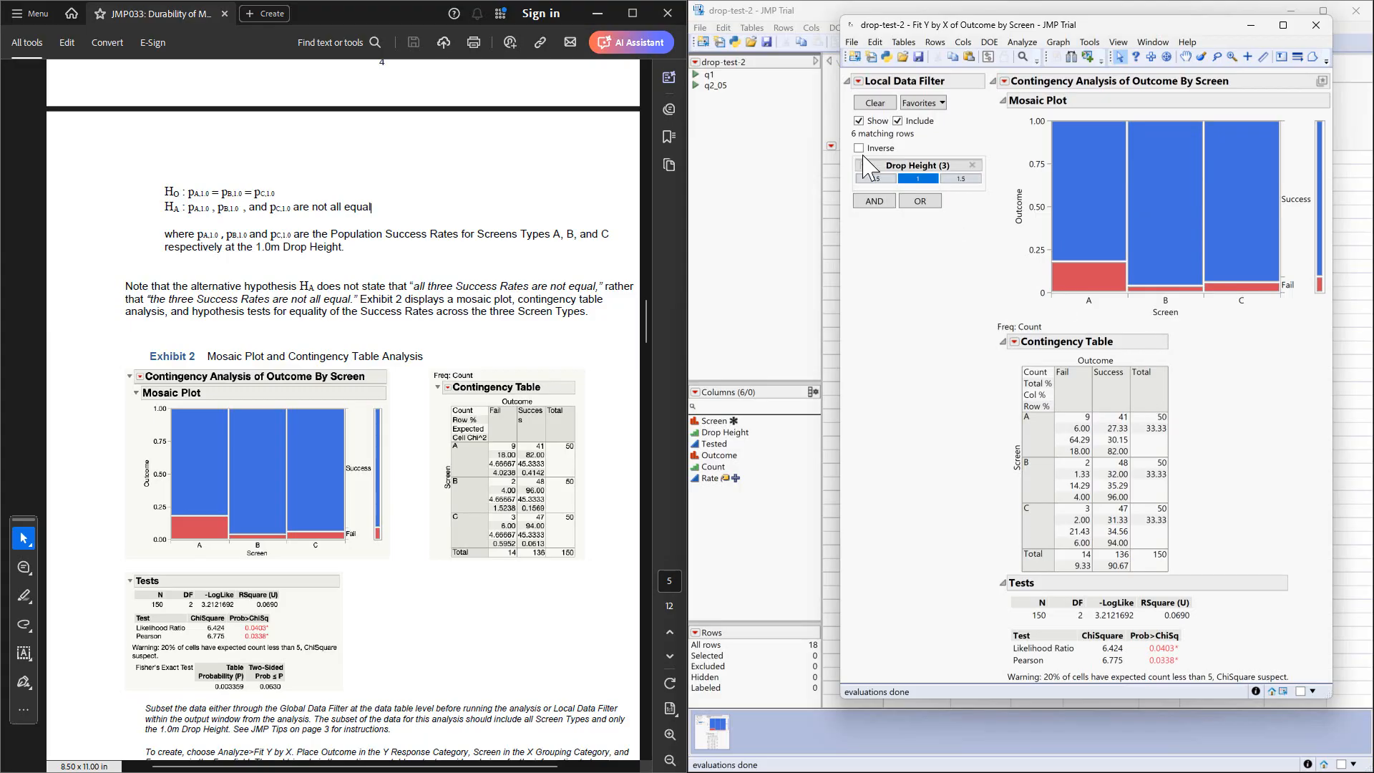
pyautogui.click(858, 81)
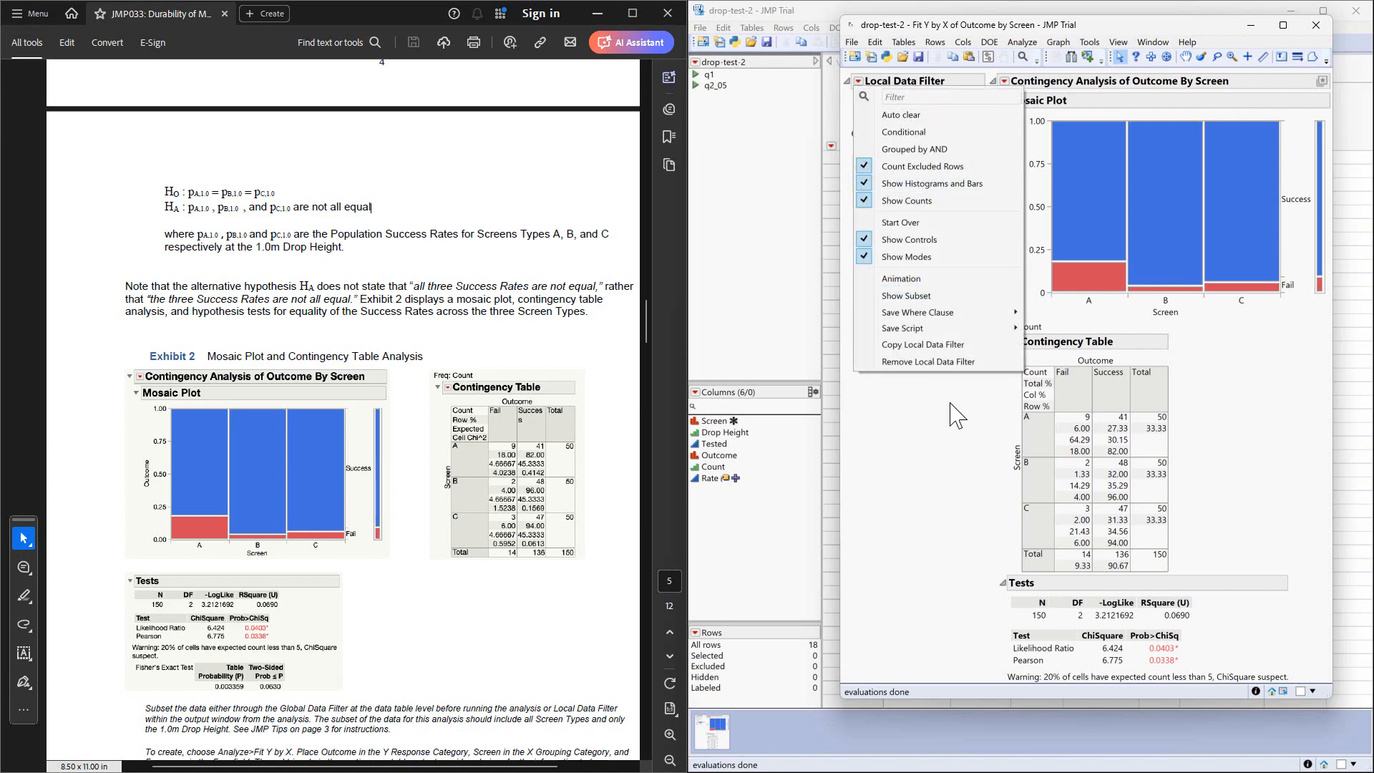
pyautogui.click(1005, 83)
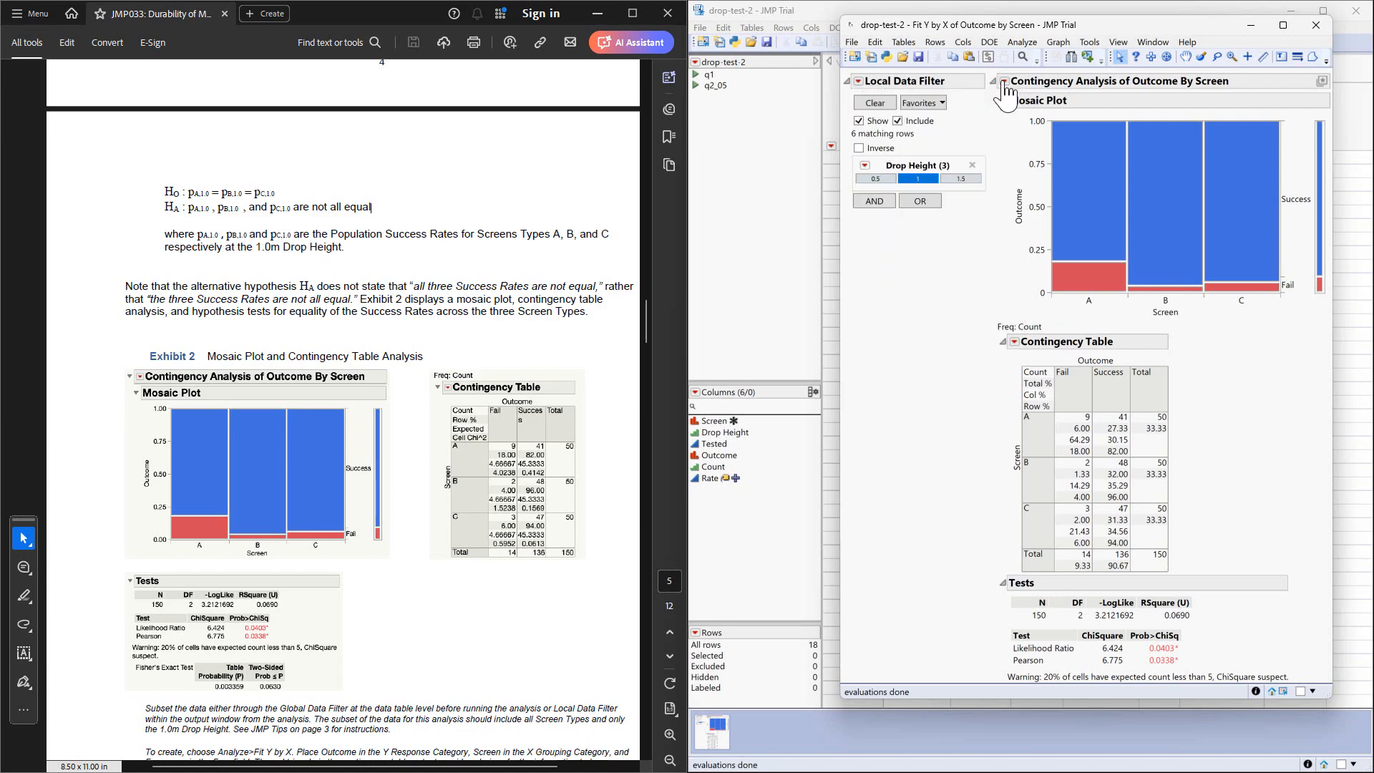
pyautogui.click(1004, 82)
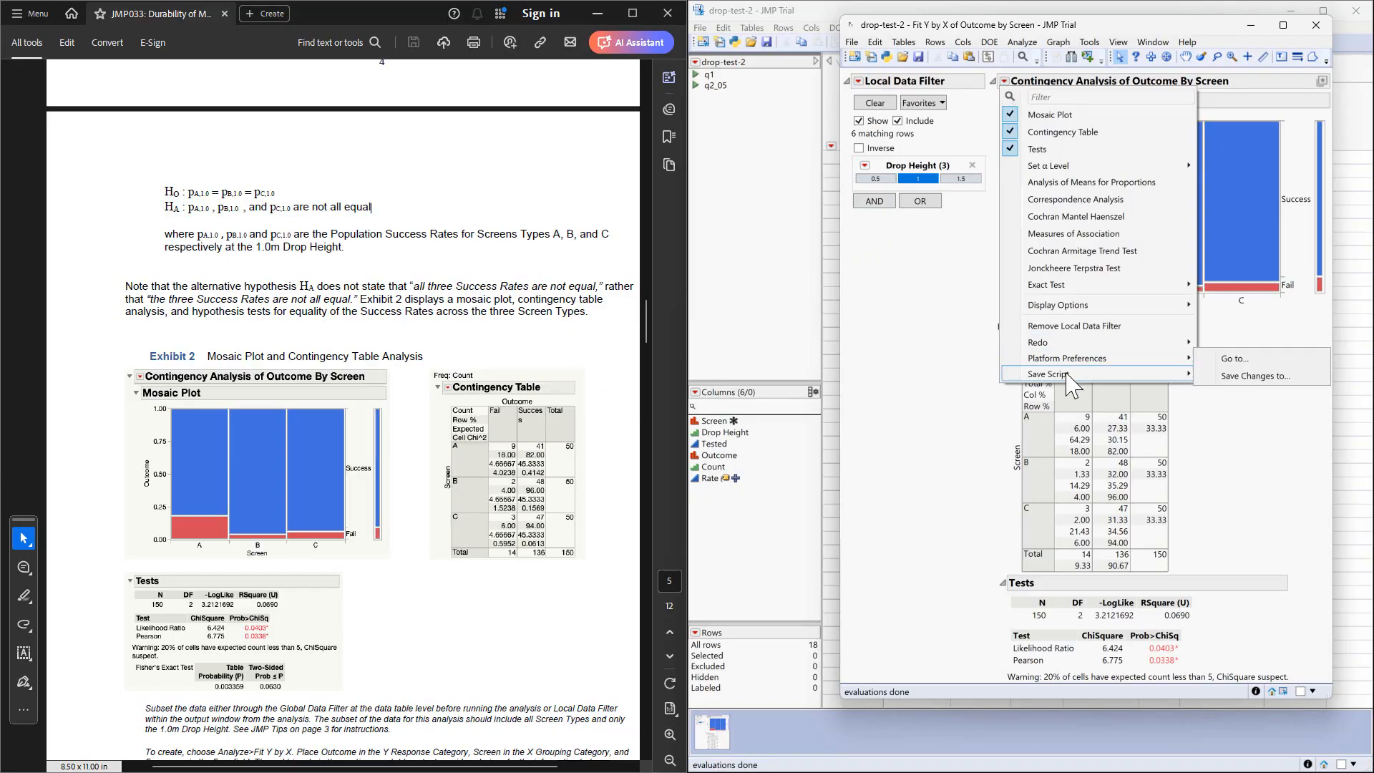
pyautogui.moveTo(1073, 373)
pyautogui.click(1225, 372)
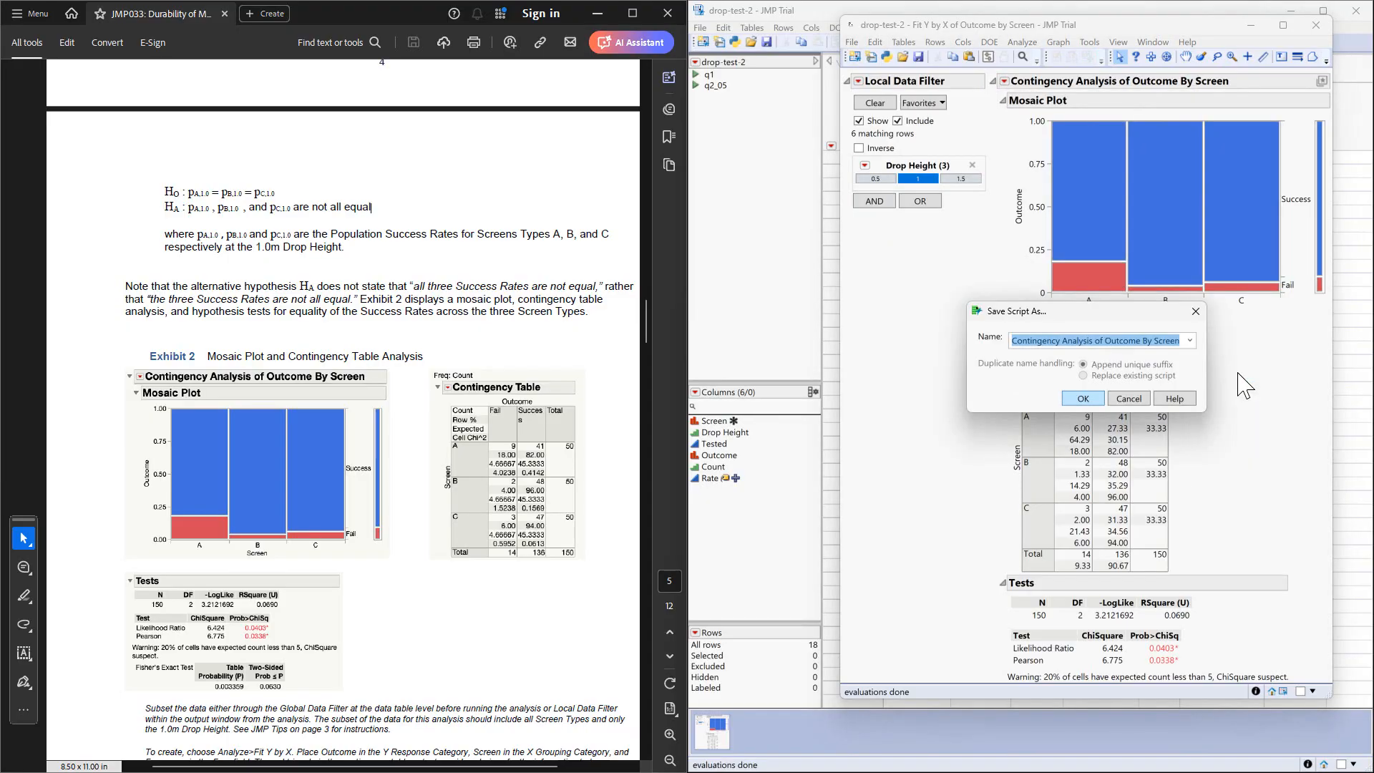
pyautogui.write('q')
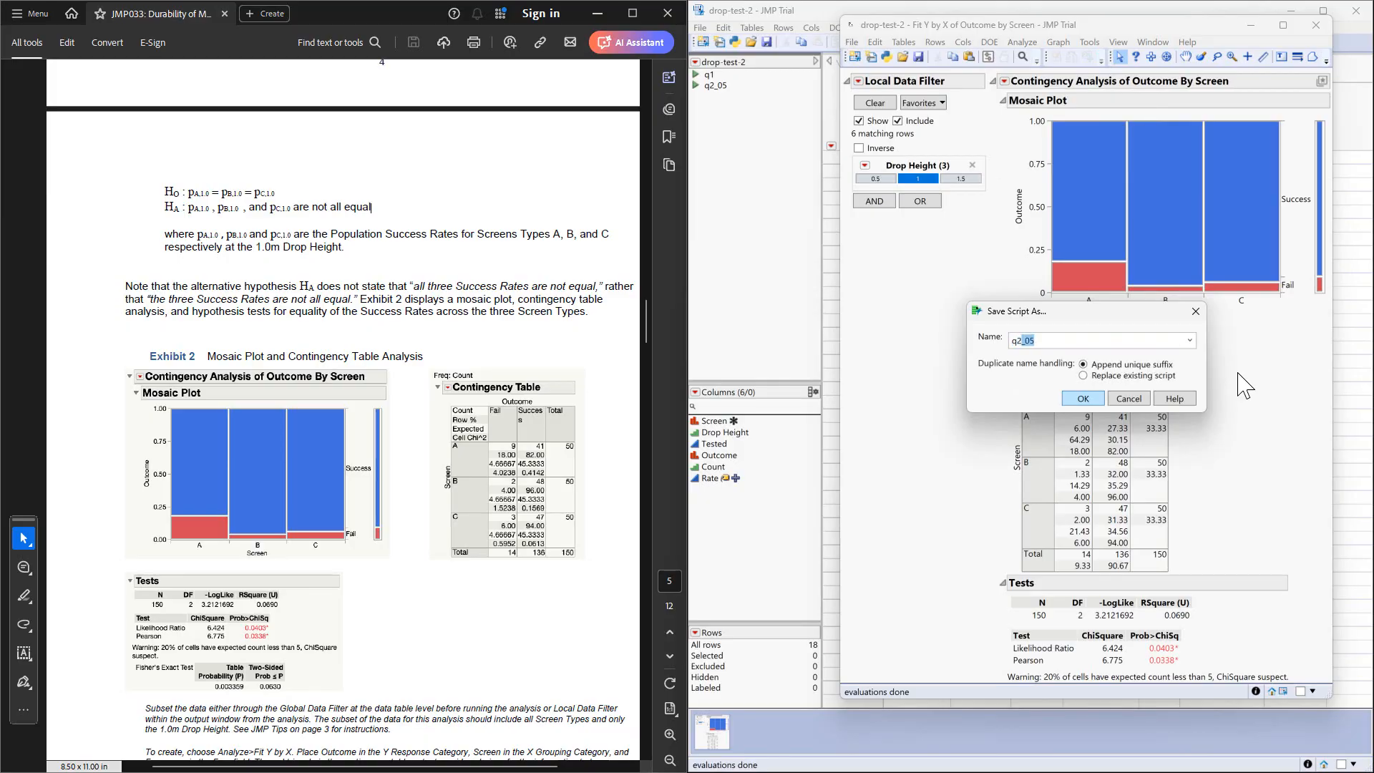
pyautogui.write('2_10')
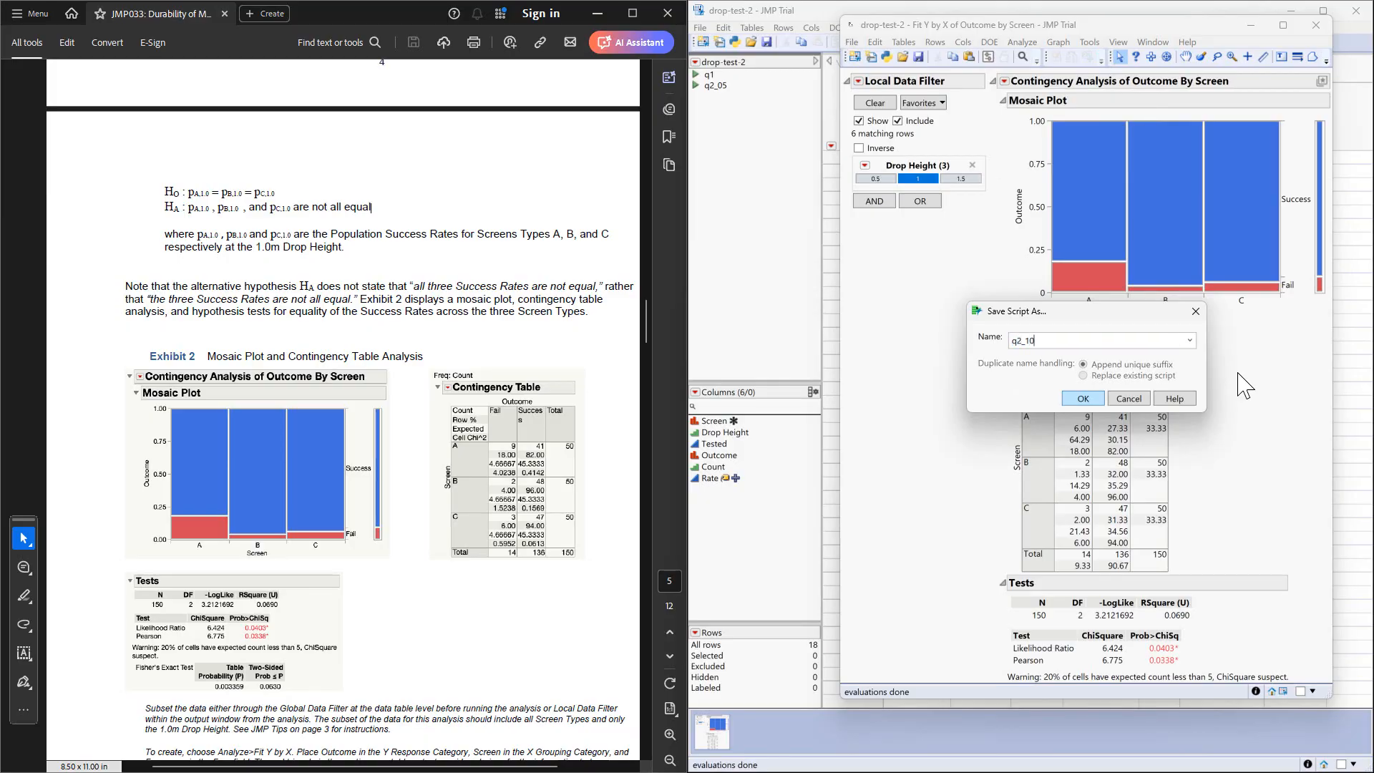
pyautogui.press('Return')
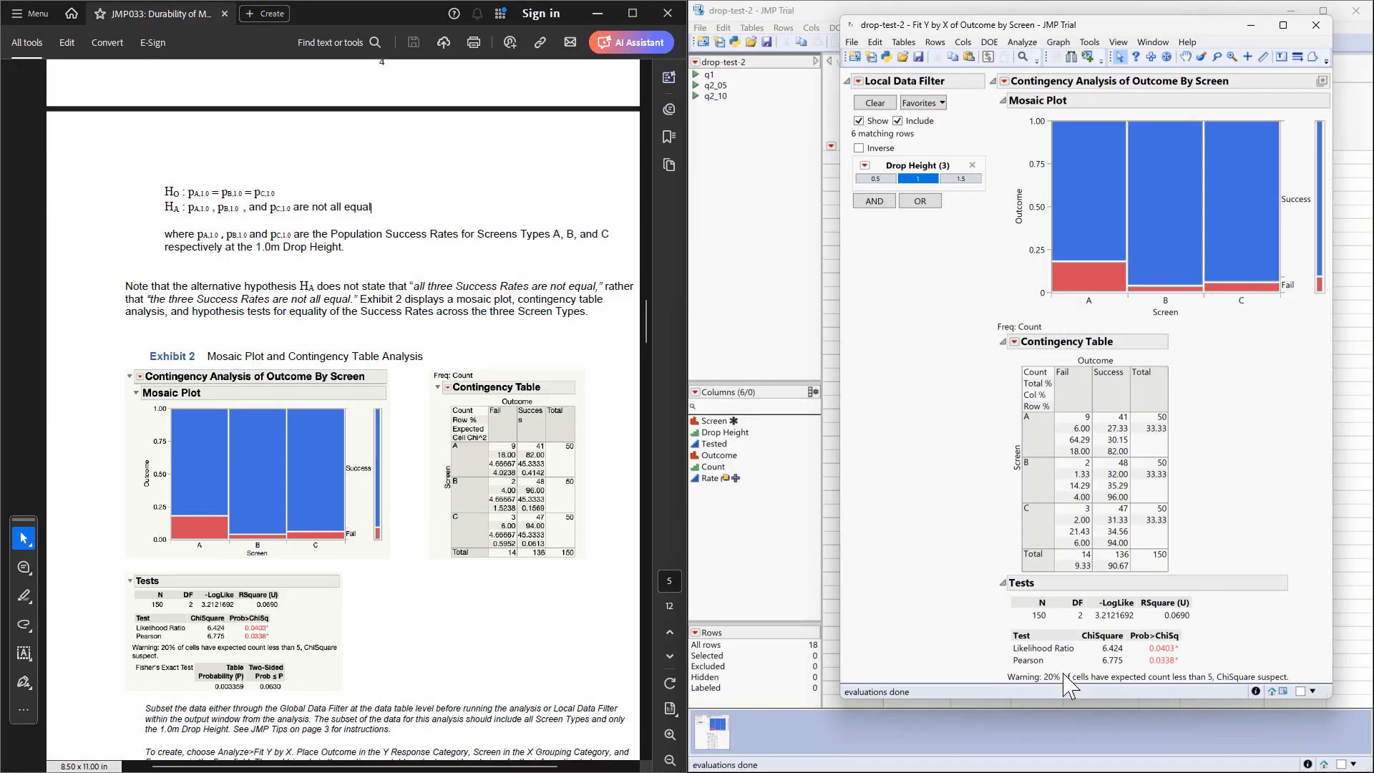
pyautogui.moveTo(1172, 657)
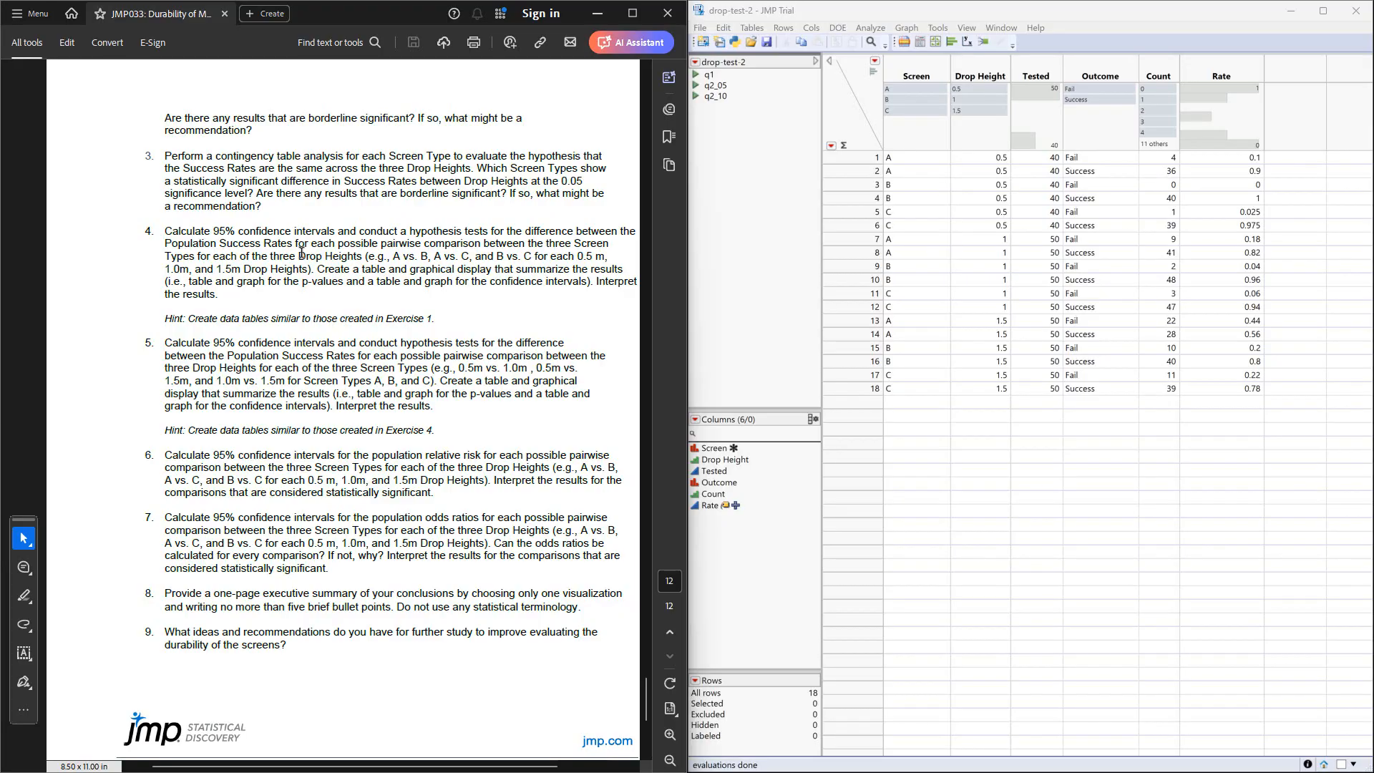
# Run a Fit Y by X analysis with Outcome as Y response, Screen as X factor and Count as frequency, placing its report over the table.
pyautogui.scroll(2, 301, 254)
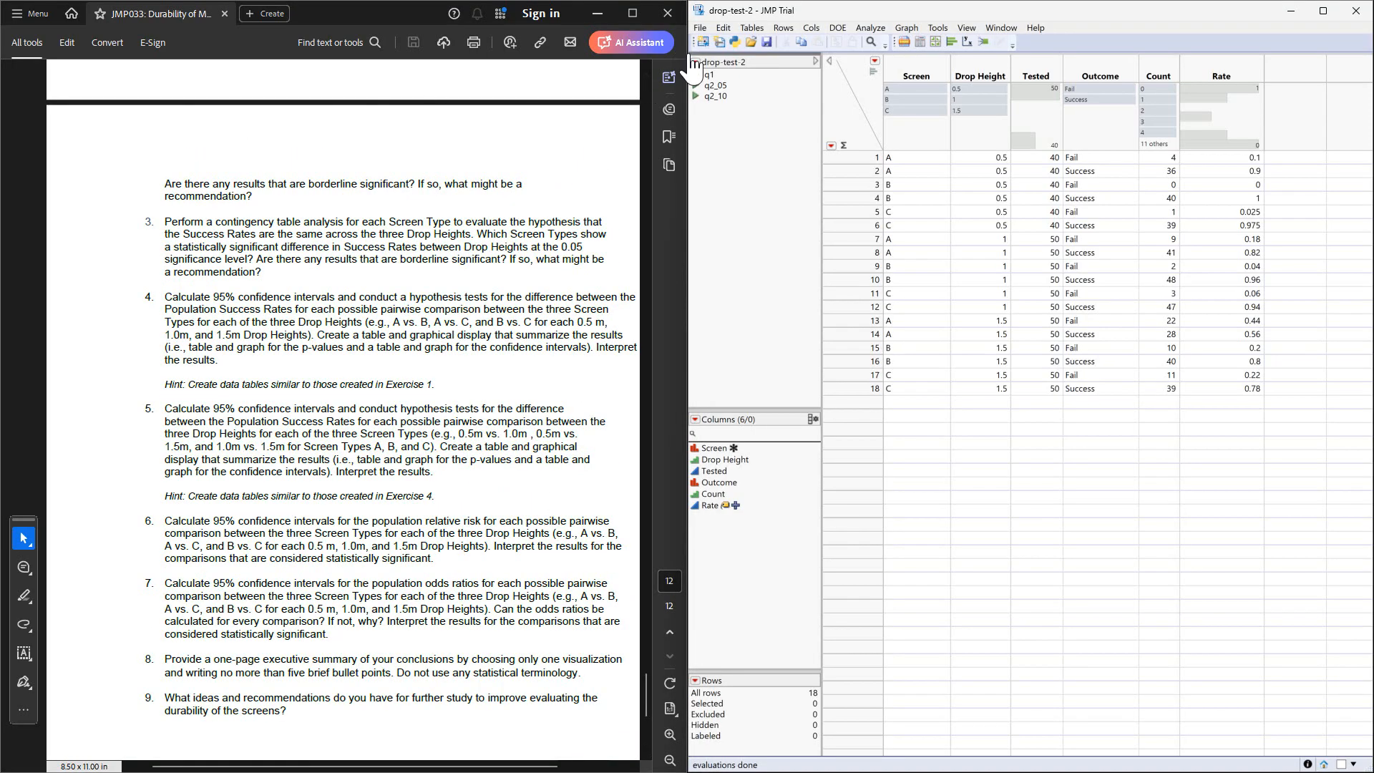
pyautogui.click(875, 29)
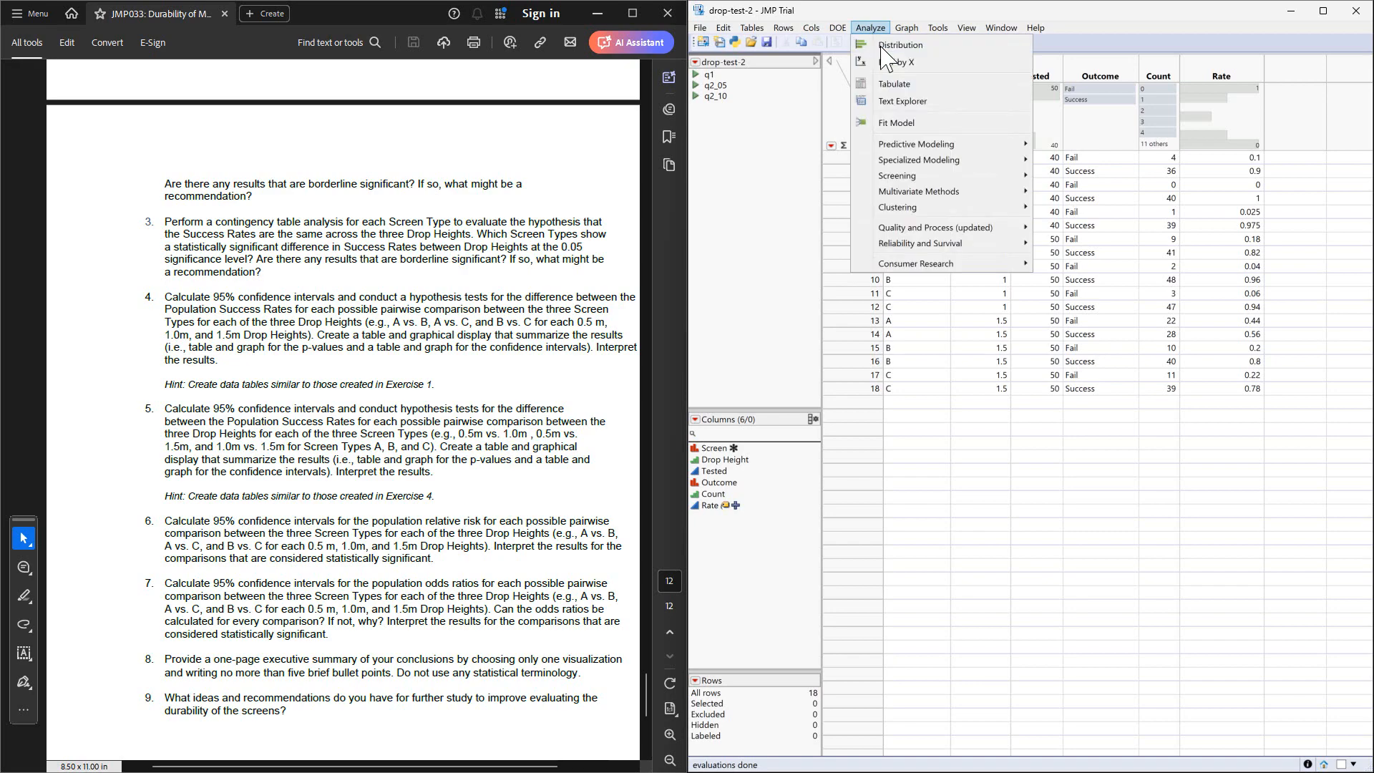
pyautogui.click(894, 59)
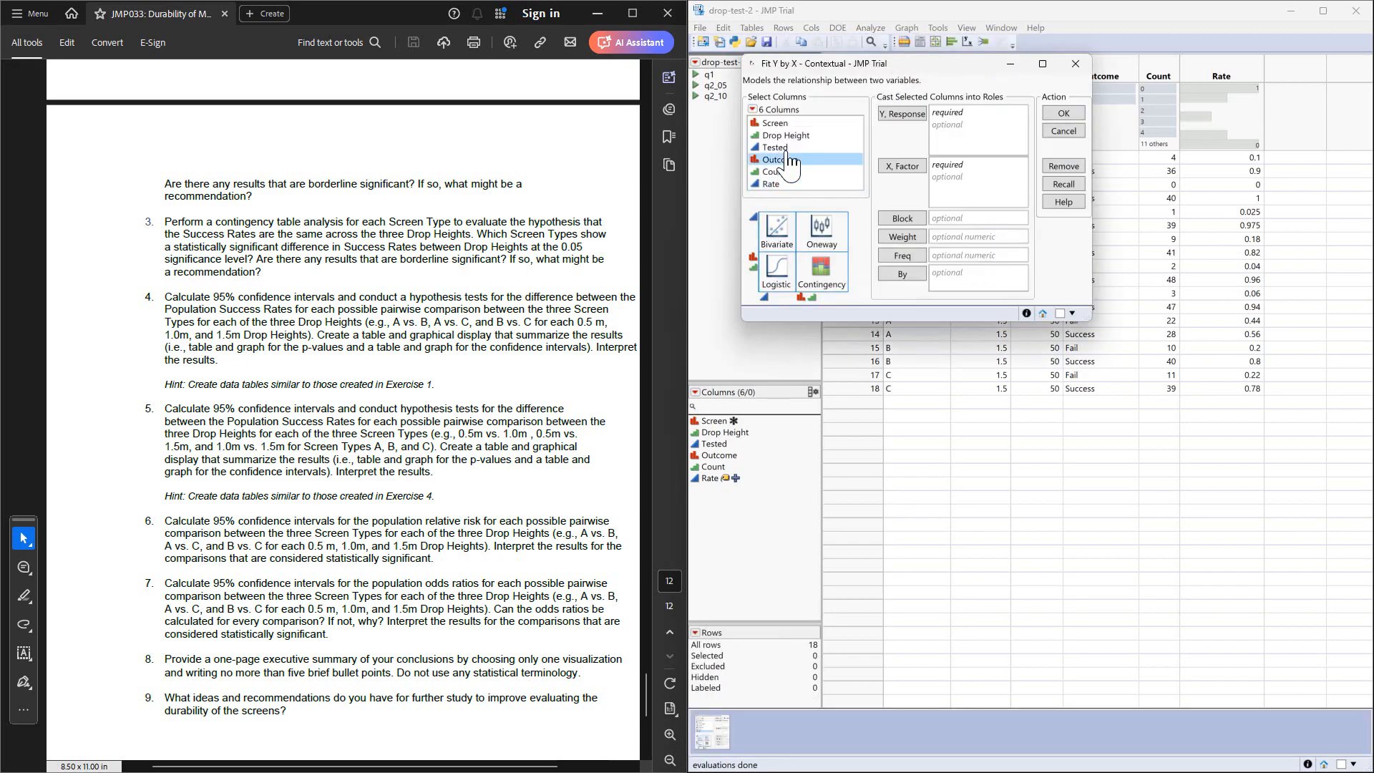
pyautogui.moveTo(784, 160); pyautogui.dragTo(1009, 139)
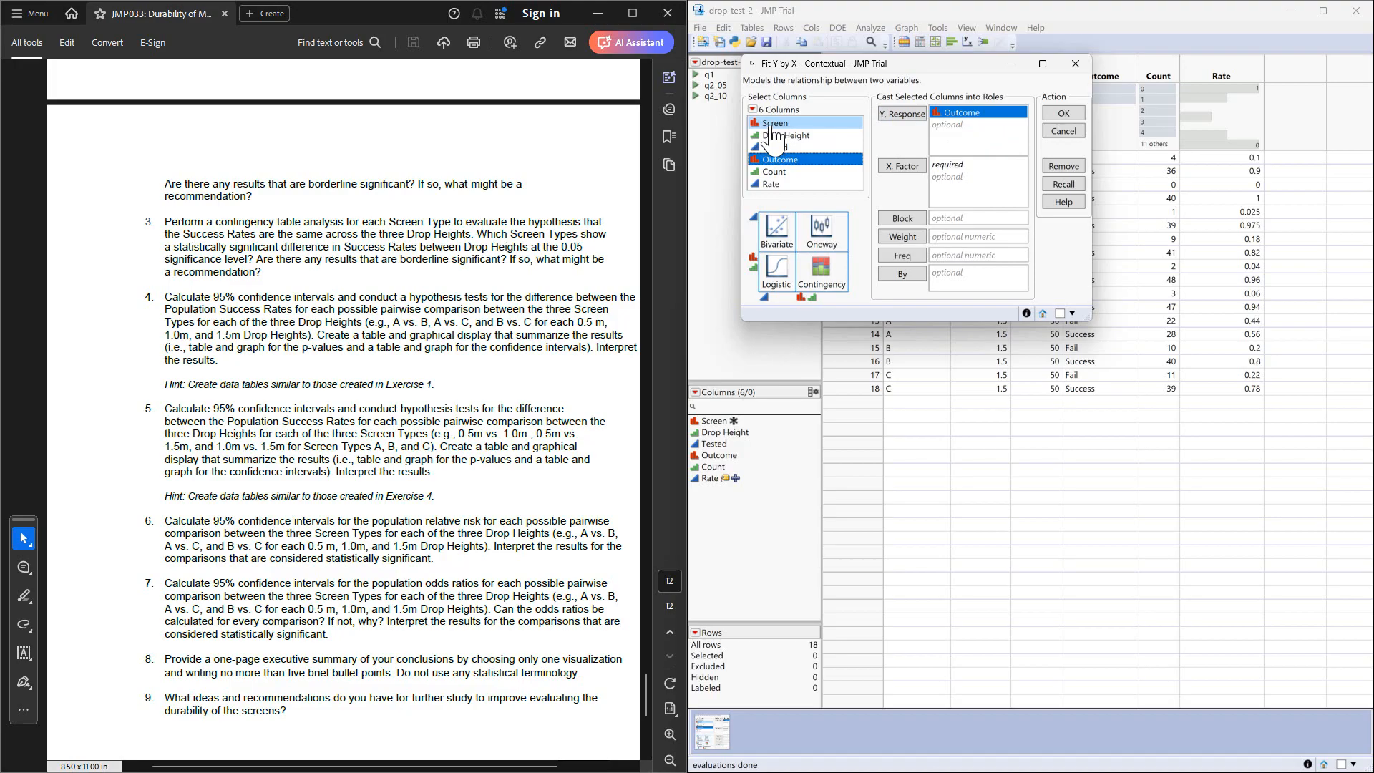
pyautogui.moveTo(773, 124); pyautogui.dragTo(973, 193)
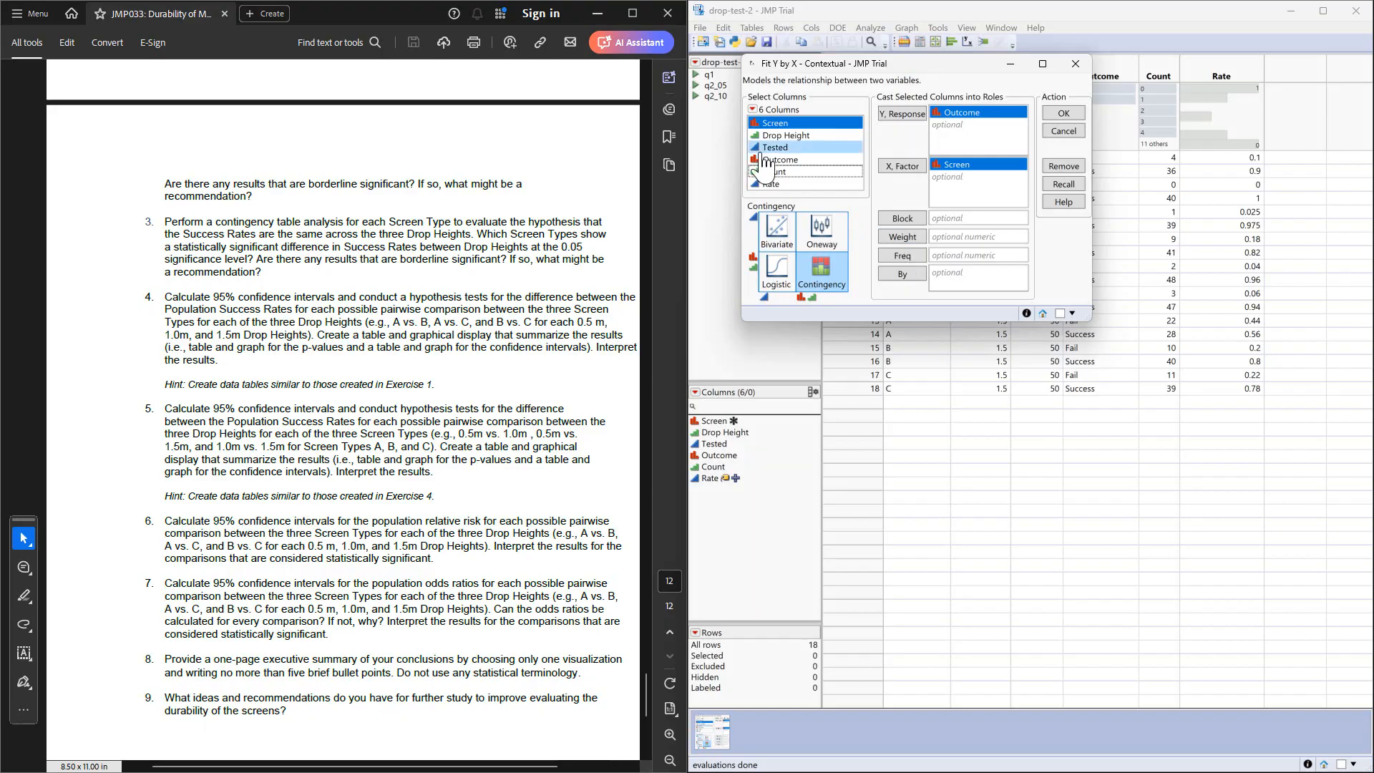
pyautogui.moveTo(782, 177); pyautogui.dragTo(956, 258)
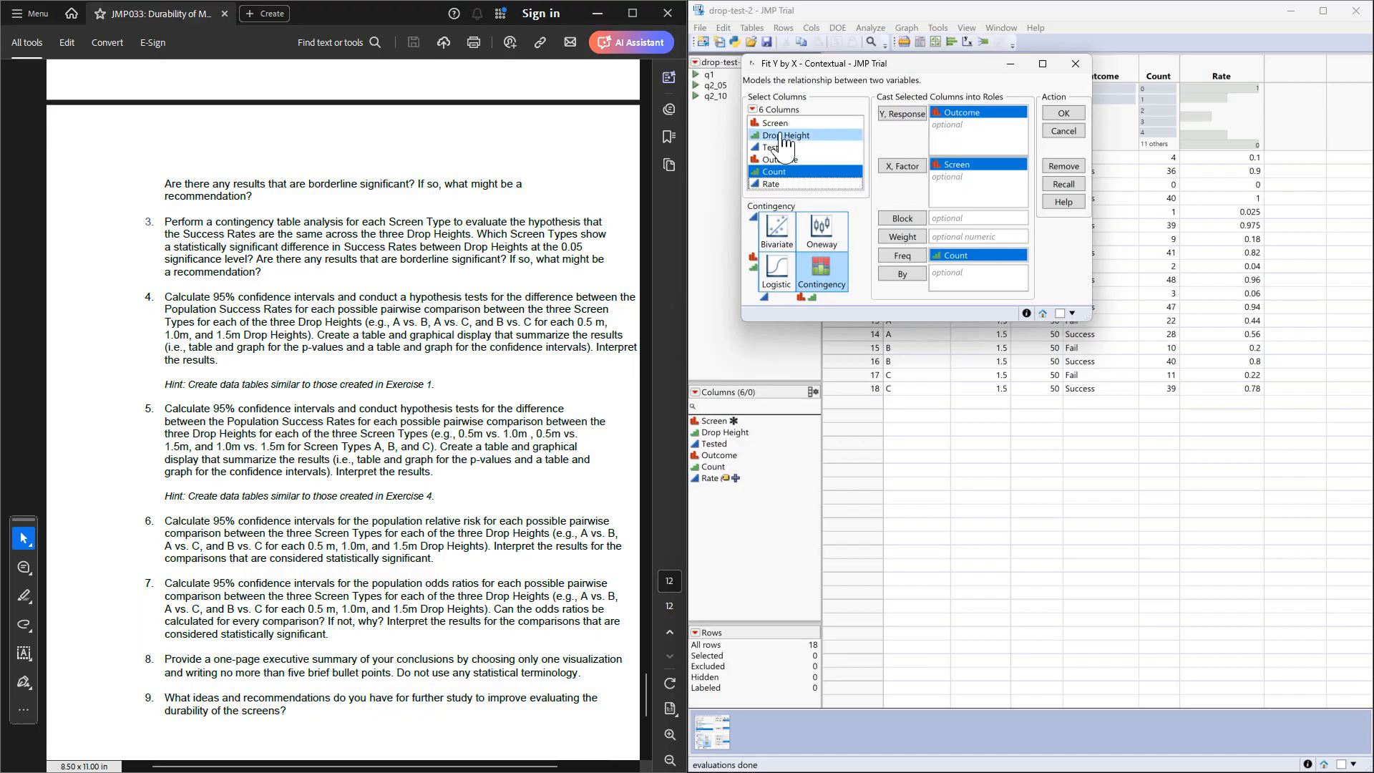
pyautogui.click(1056, 118)
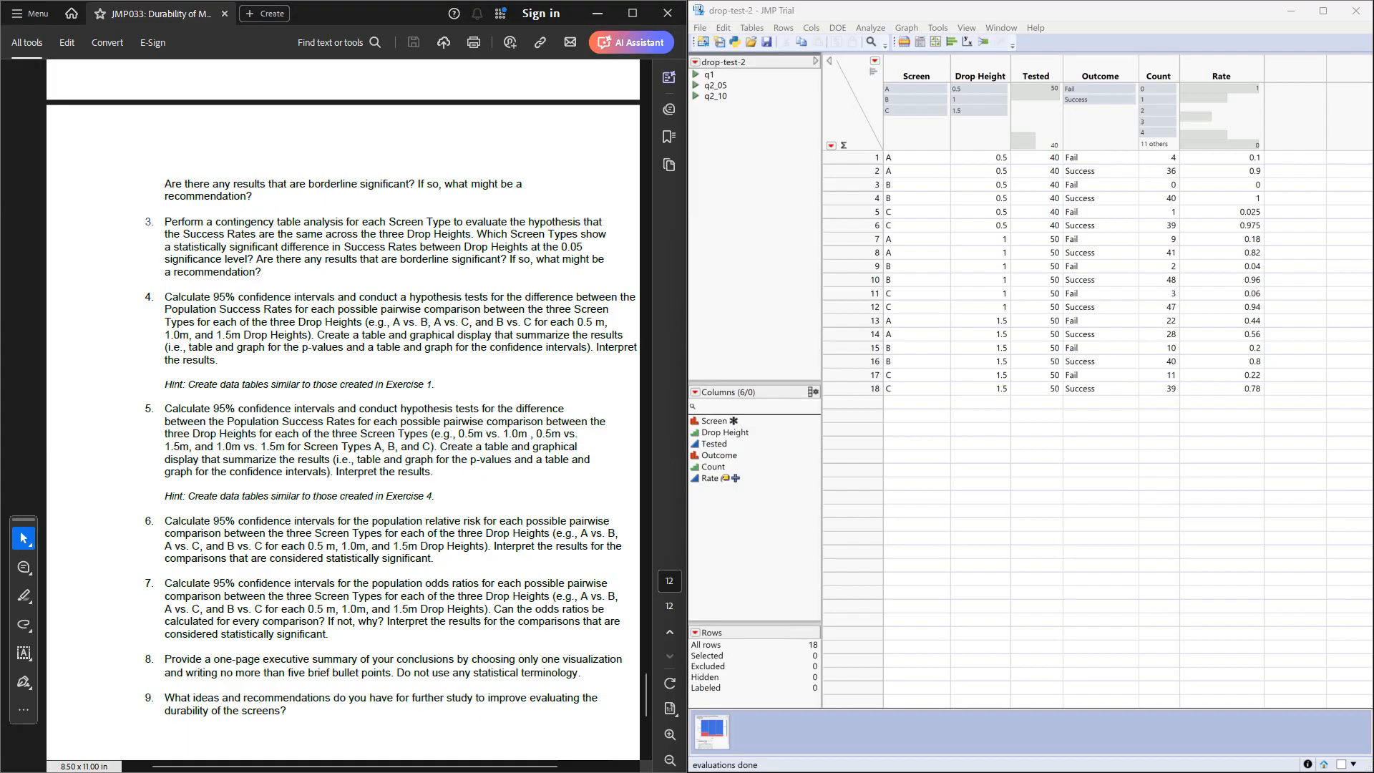
pyautogui.moveTo(0, 44); pyautogui.dragTo(1035, 37)
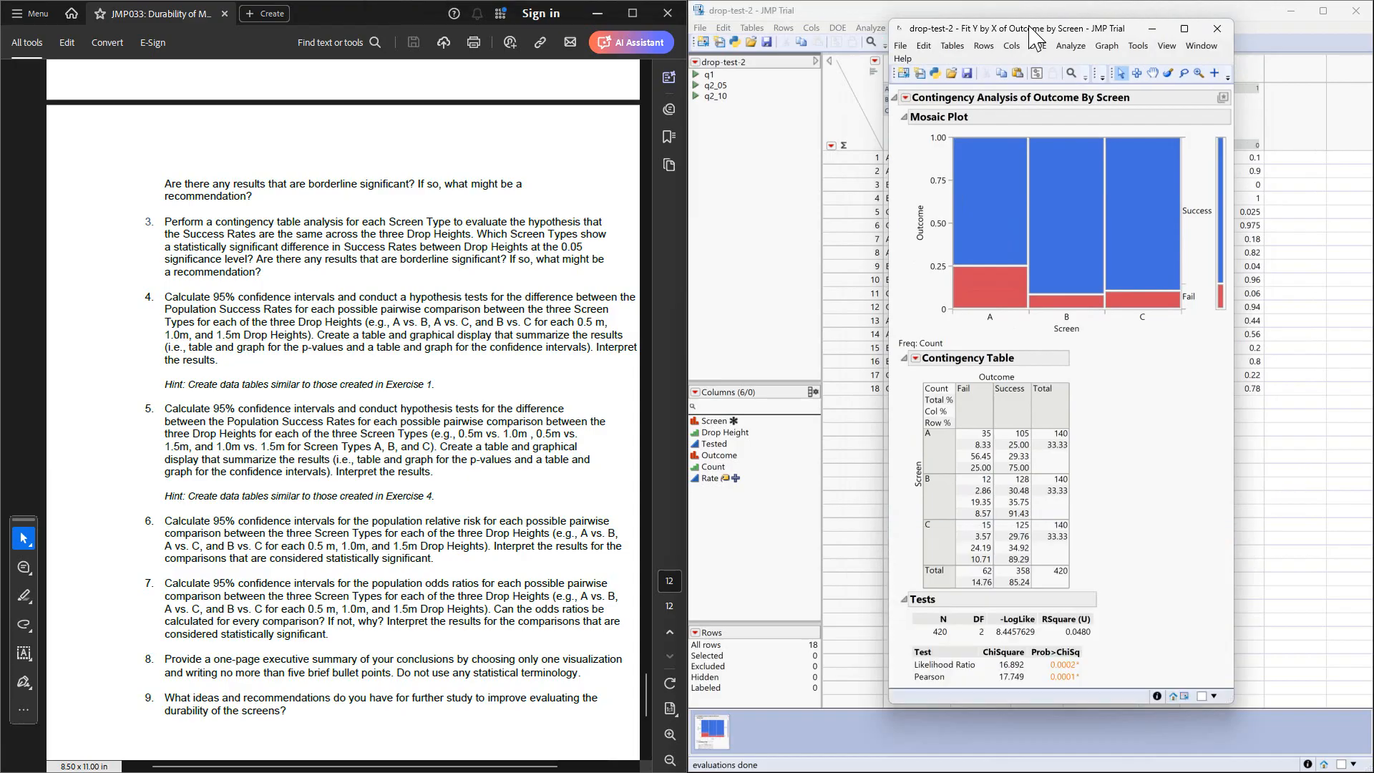
# Add a local data filter to the new contingency report with Drop Height and Screen as AND-combined filter columns.
pyautogui.click(905, 99)
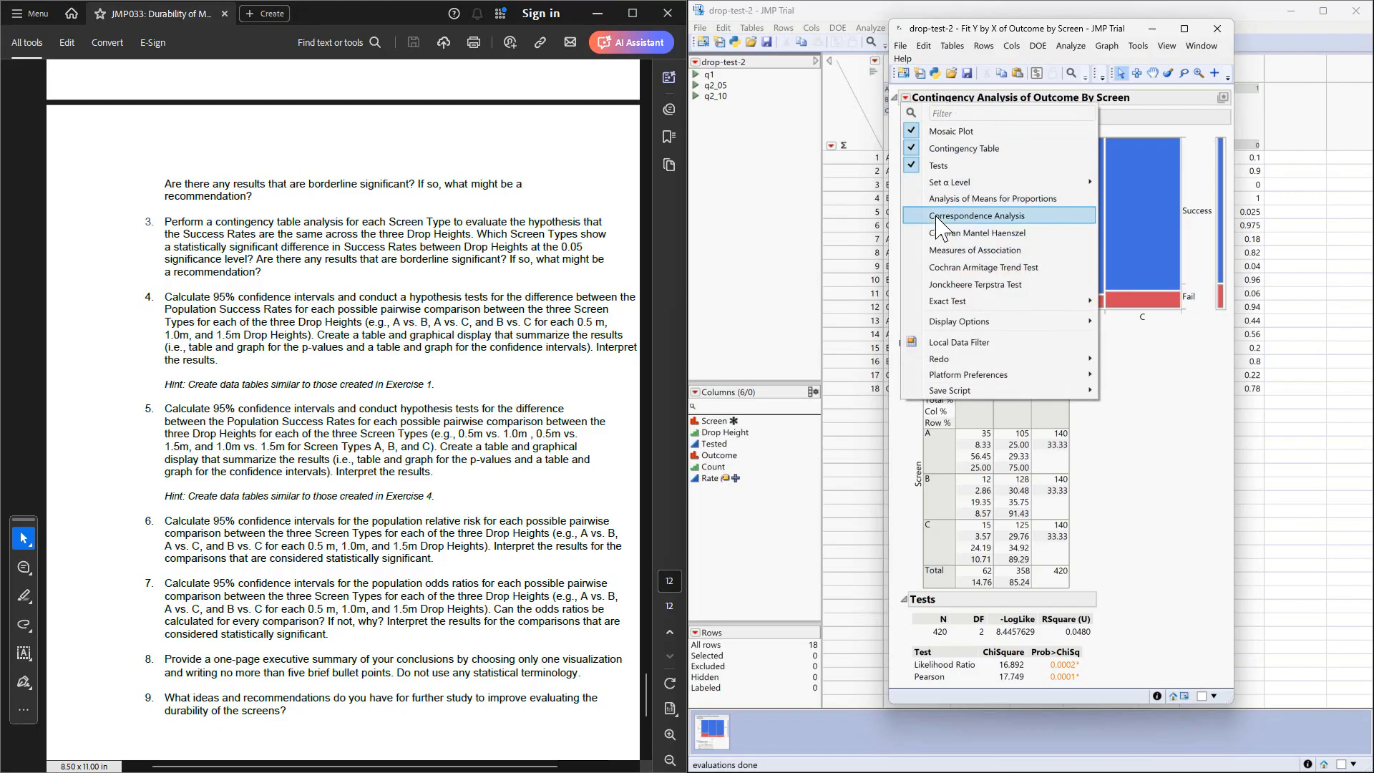
pyautogui.click(961, 345)
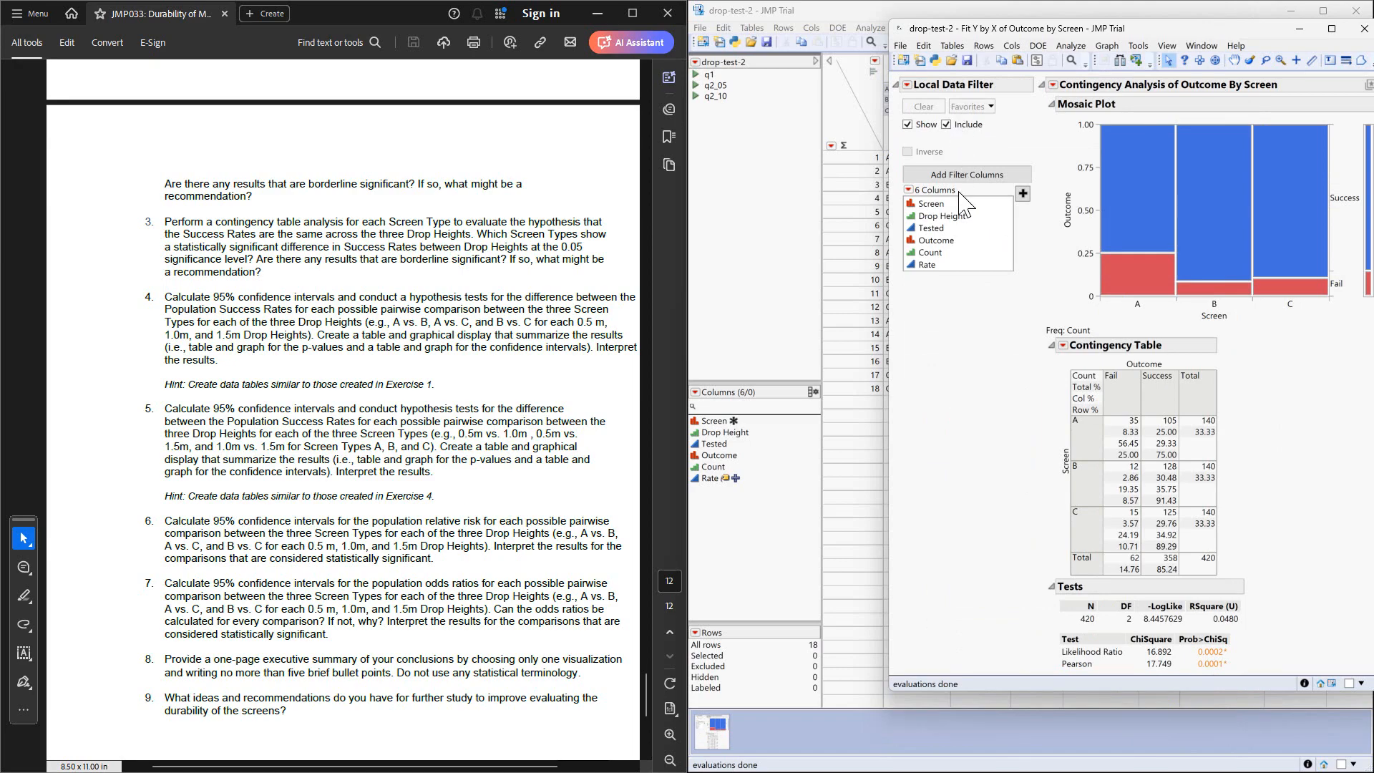
pyautogui.click(937, 207)
pyautogui.click(939, 215)
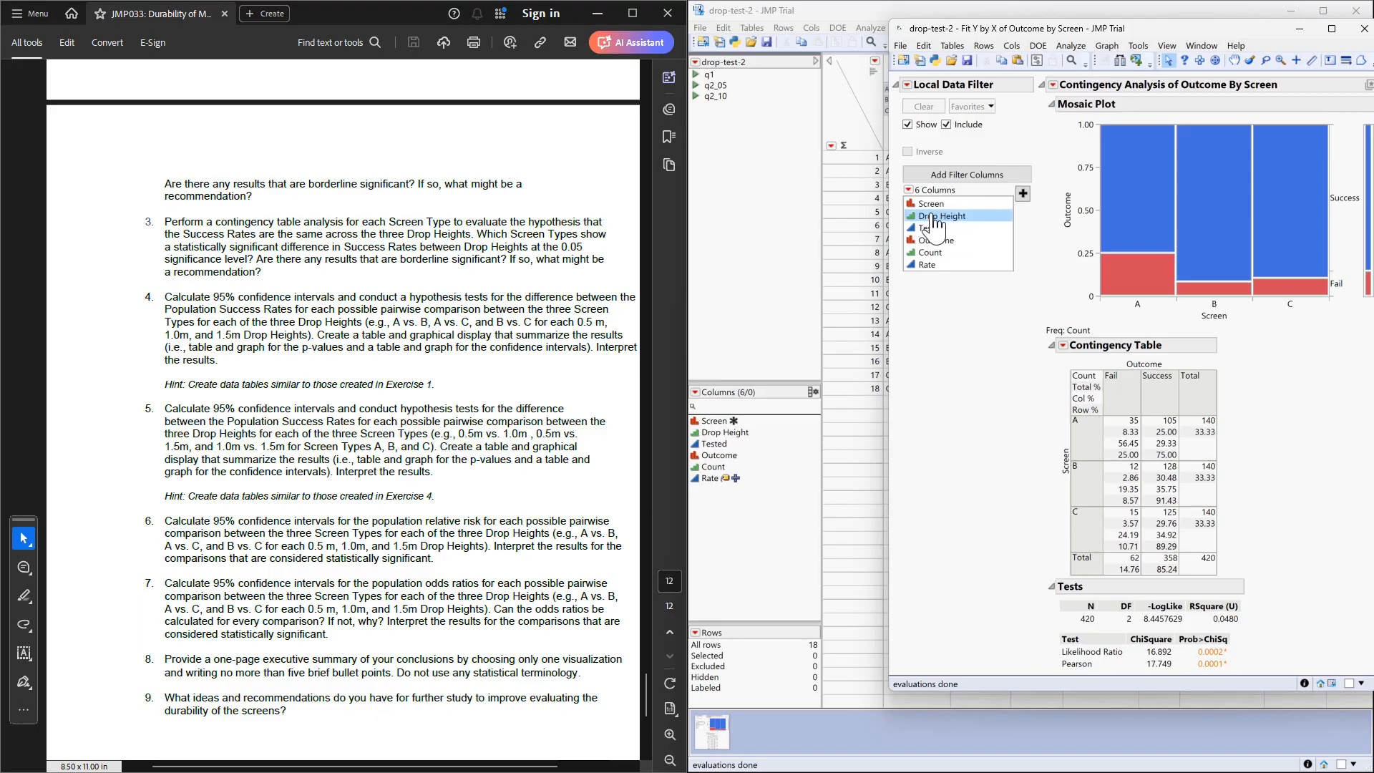
pyautogui.doubleClick(933, 216)
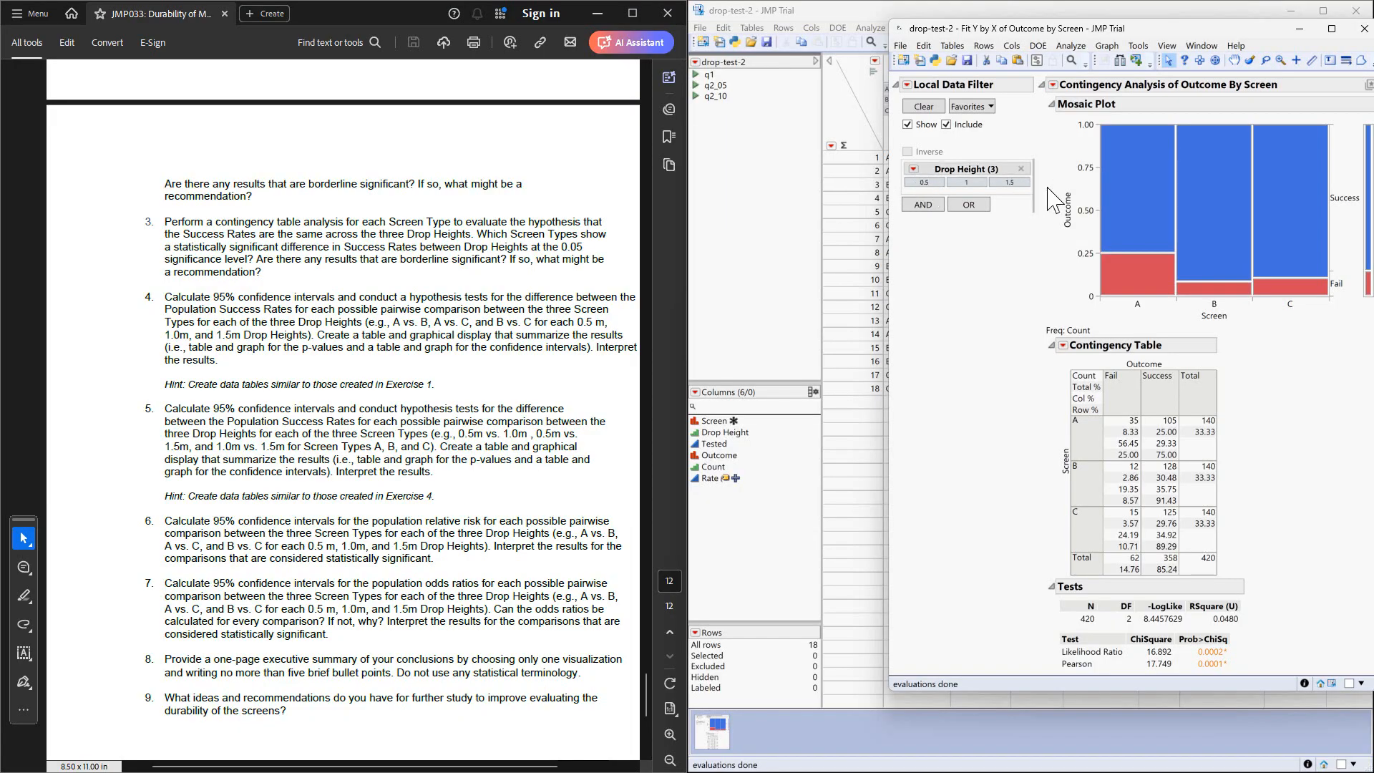
pyautogui.click(922, 209)
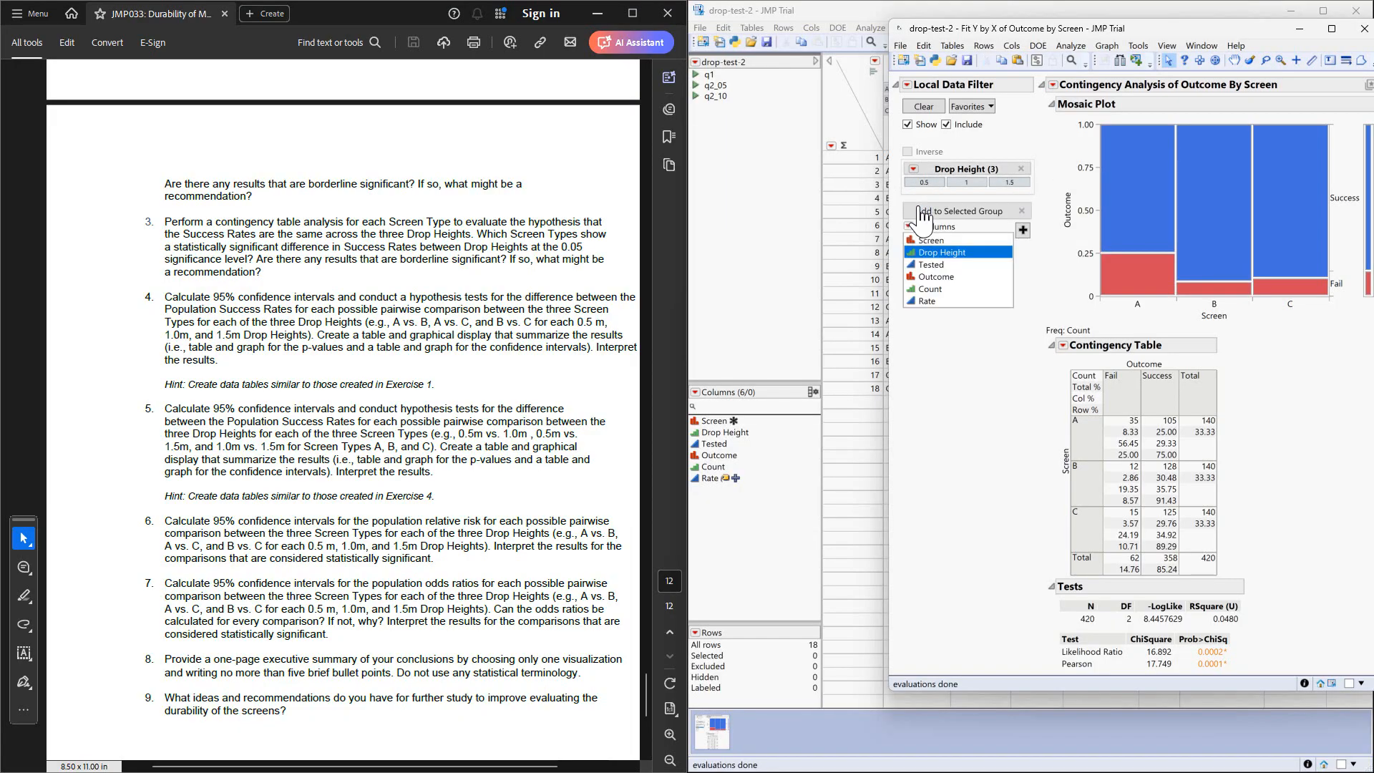
pyautogui.click(931, 241)
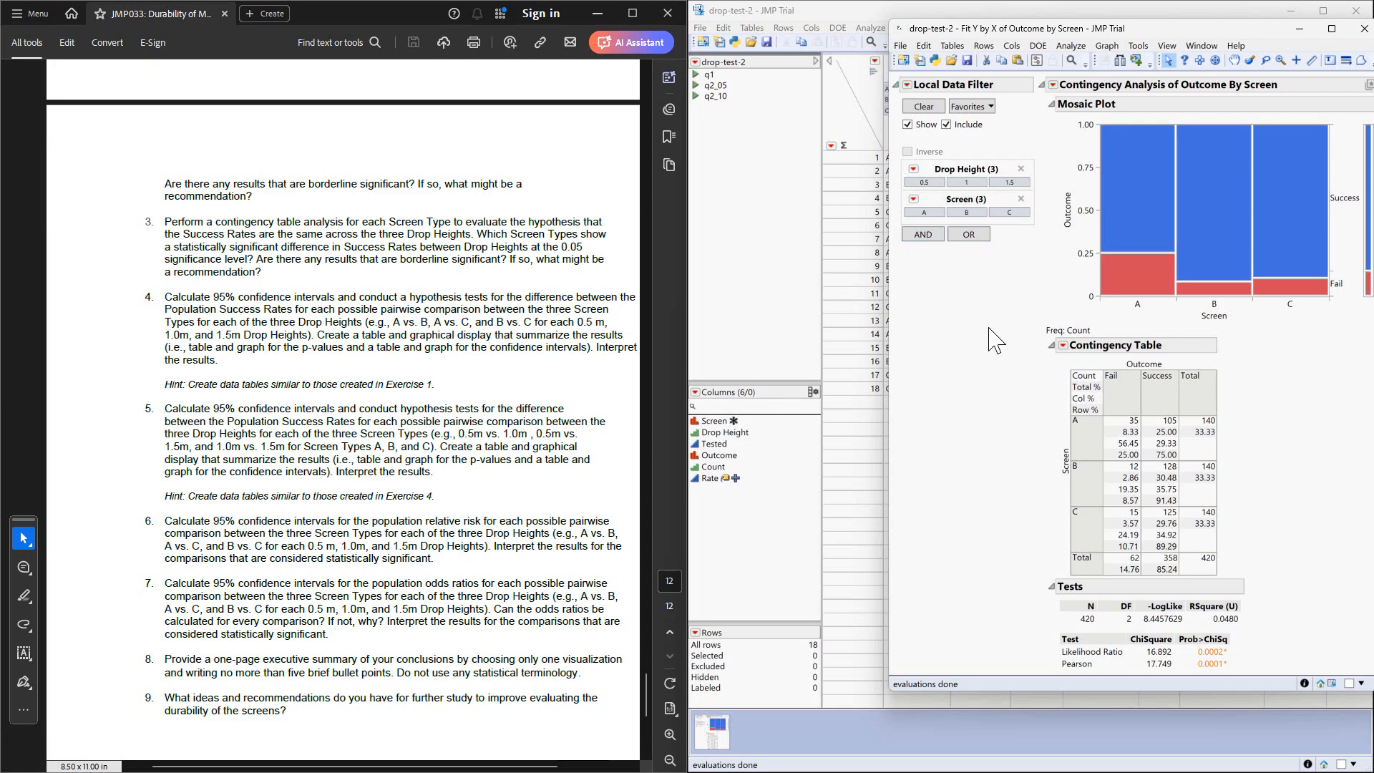
# Restrict the filter to Drop Height 0.5 and Screens A and B, and reposition the report so it is fully in view.
pyautogui.click(921, 185)
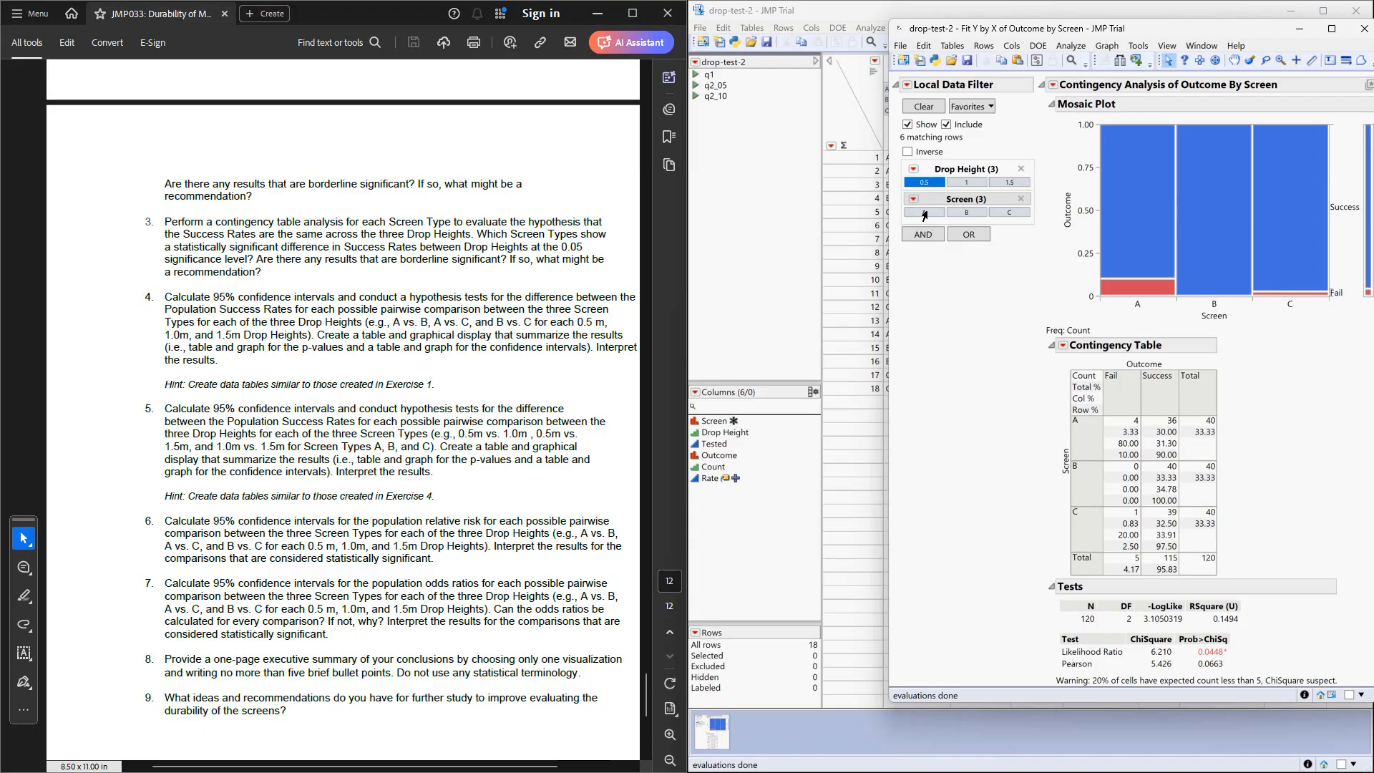
pyautogui.click(919, 214)
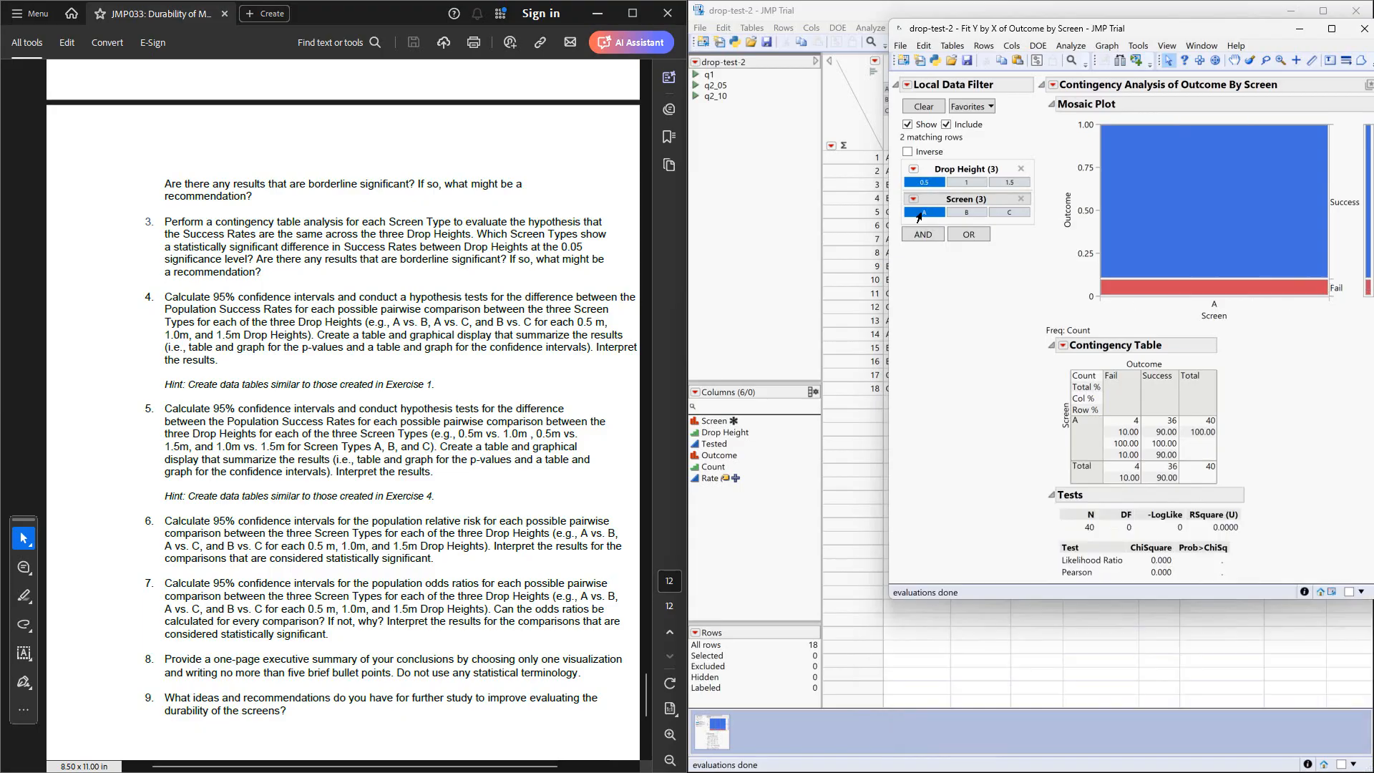
pyautogui.keyDown('ctrl'); pyautogui.click(962, 212); pyautogui.keyUp('ctrl')
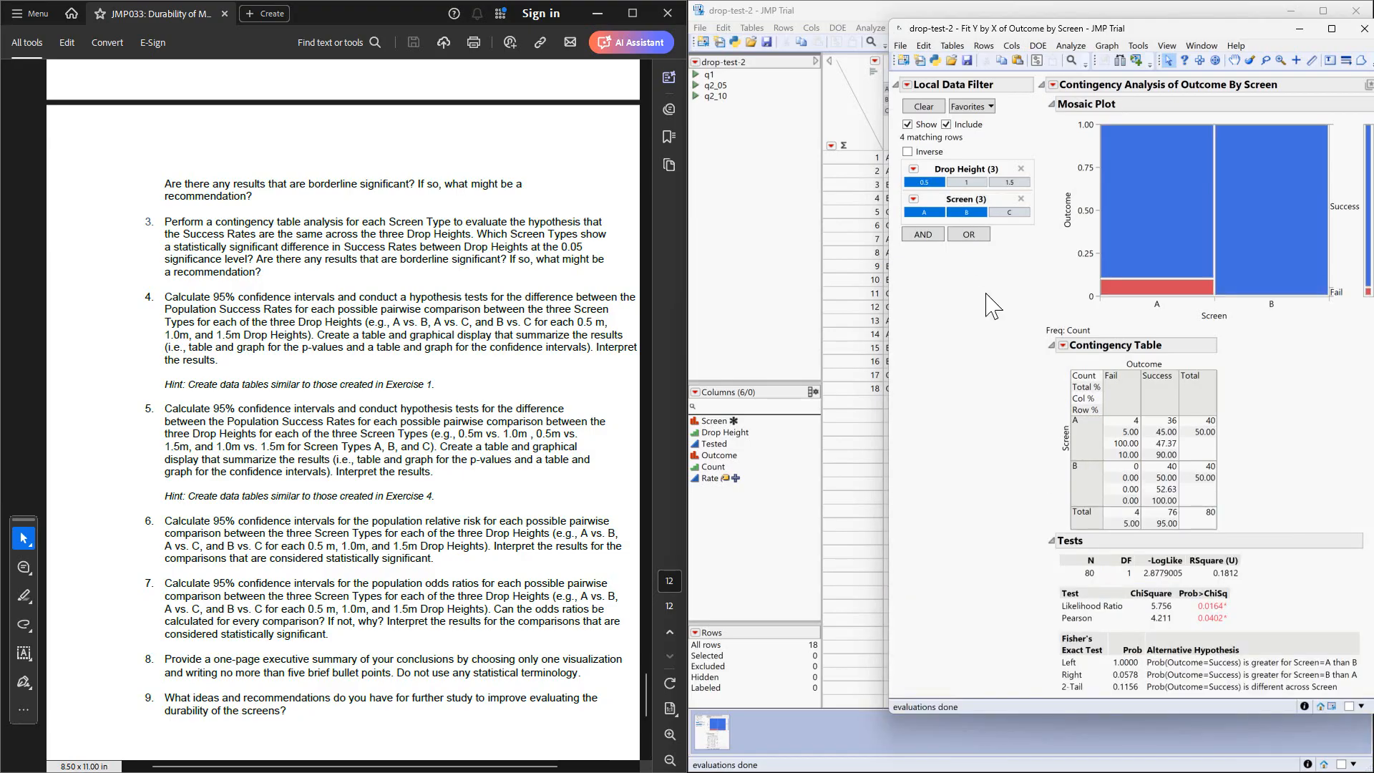
pyautogui.moveTo(1169, 30); pyautogui.dragTo(1040, 43)
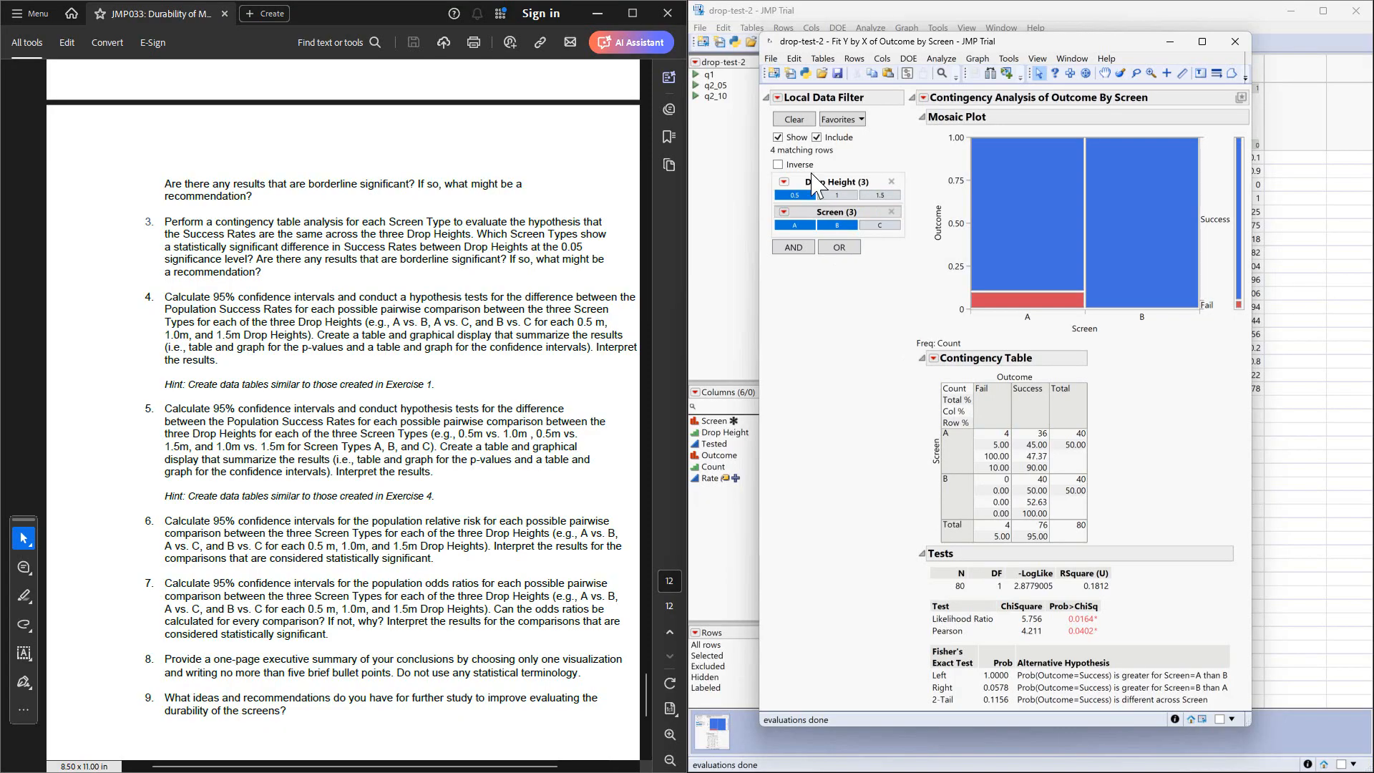
# Add a Two Sample Test for Proportions to the report and set Success as the response outcome category of interest.
pyautogui.click(924, 99)
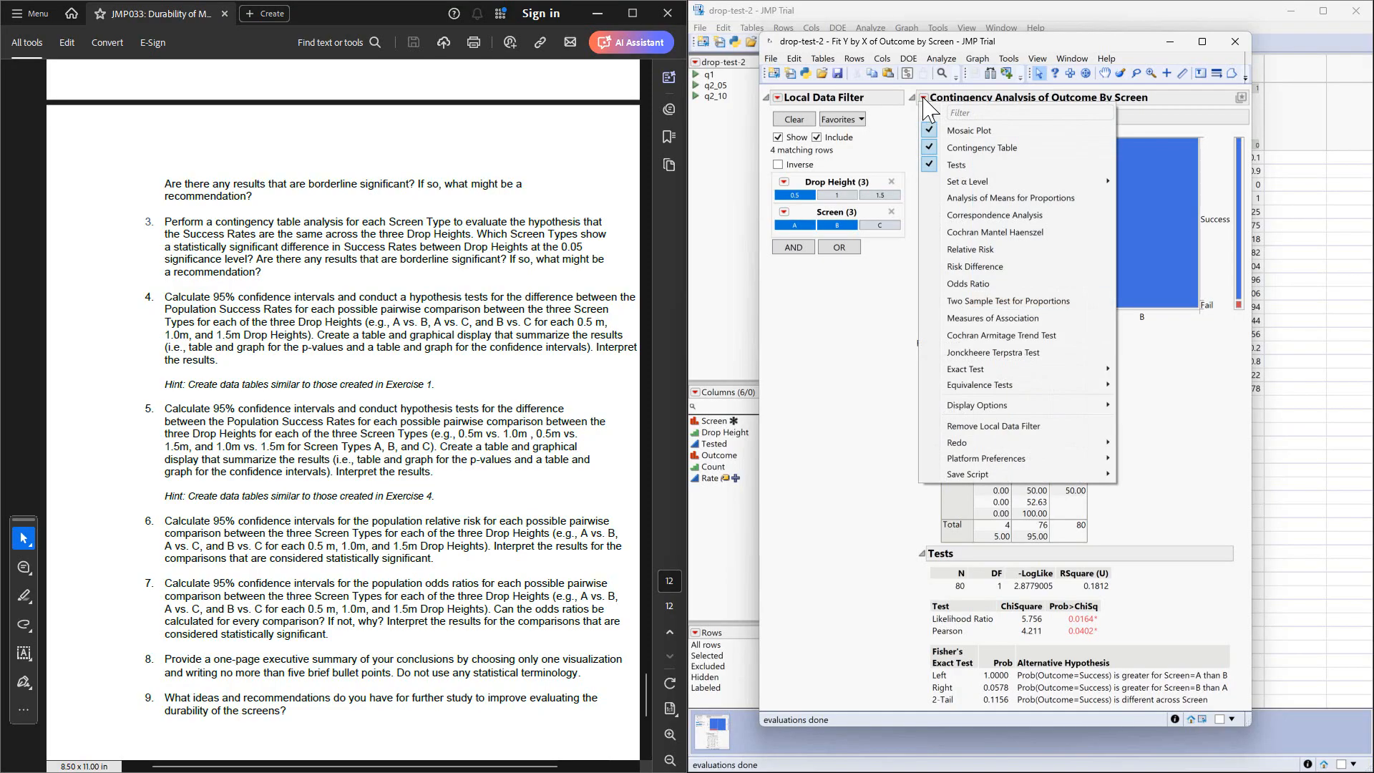
pyautogui.click(1033, 310)
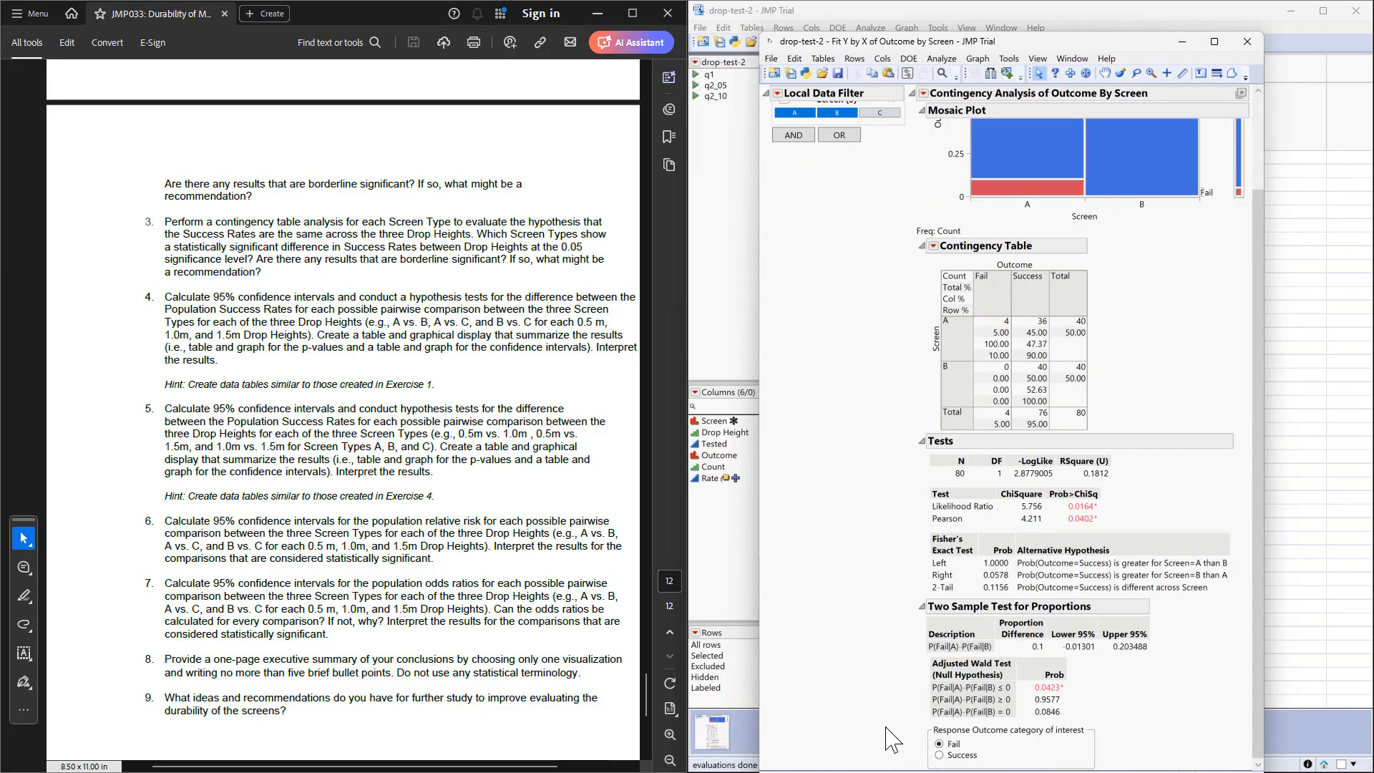
pyautogui.click(939, 756)
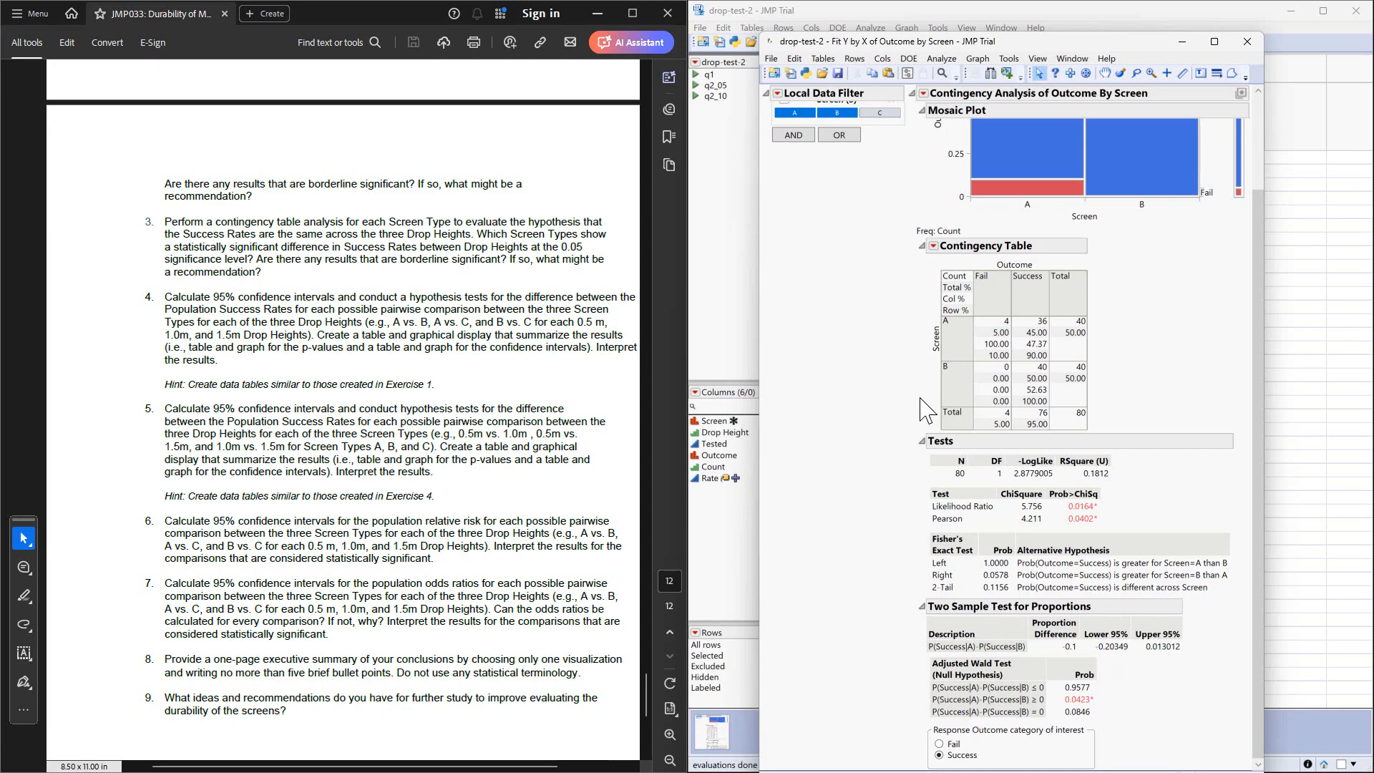
# Collapse the Tests, Contingency Table and Mosaic Plot sections of the report, keeping the two sample test expanded.
pyautogui.click(922, 441)
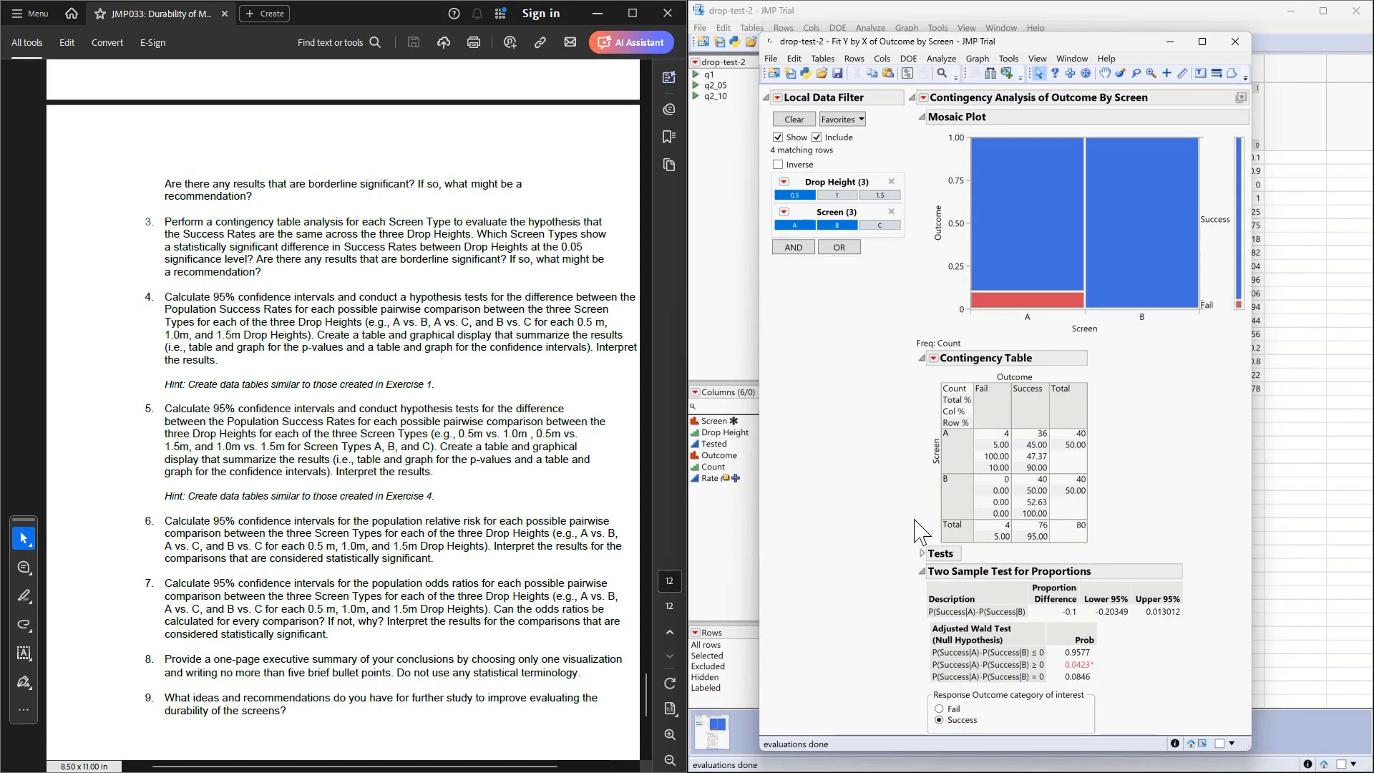
pyautogui.click(922, 359)
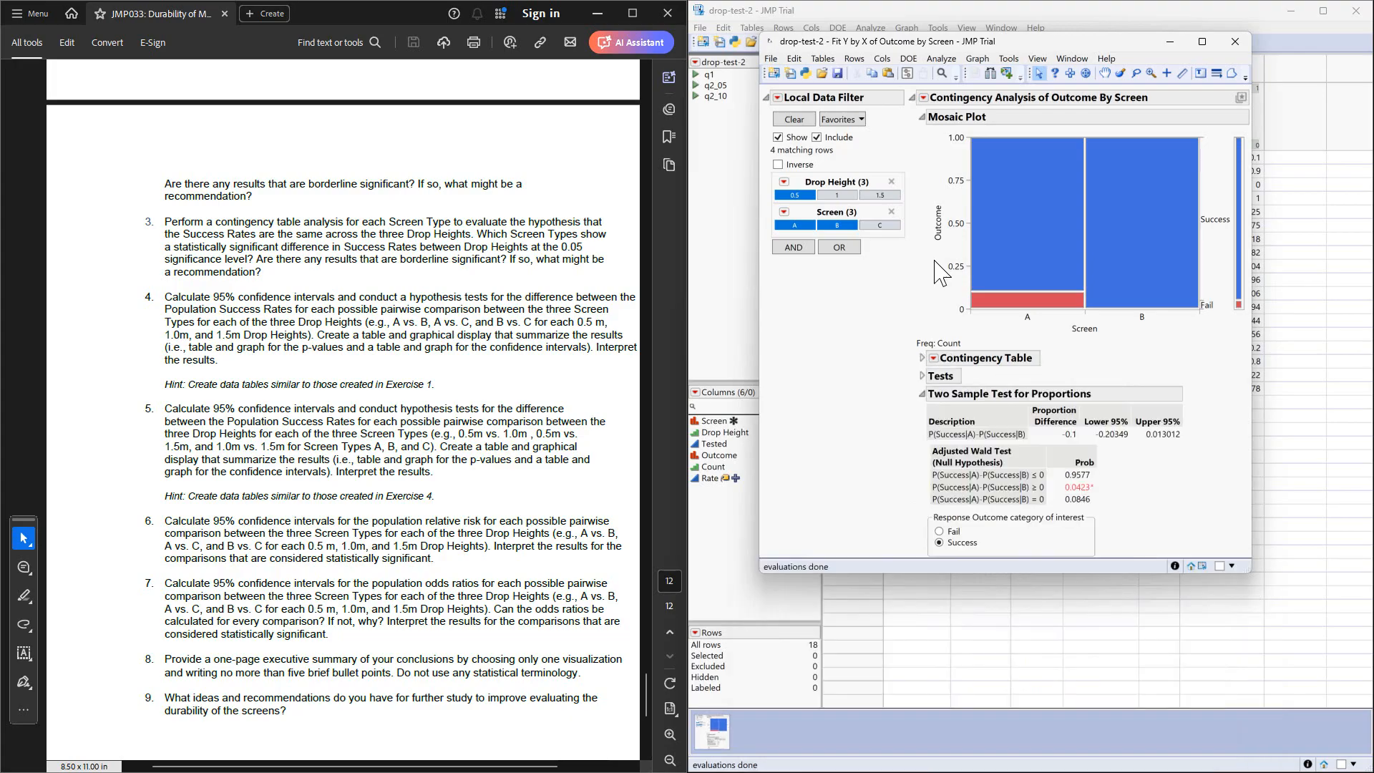
pyautogui.click(923, 117)
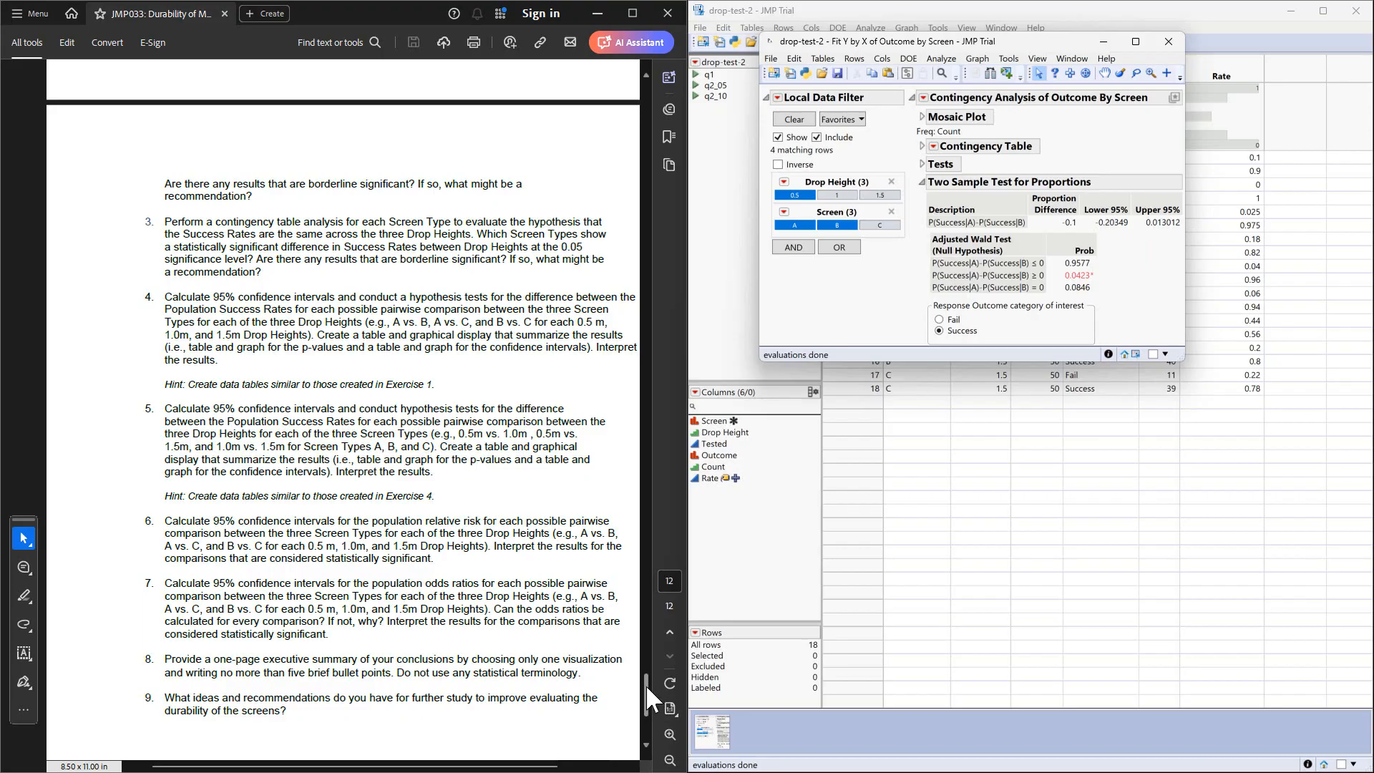
# Find the Exhibit 4 two proportions test in the case study PDF to compare it with the report.
pyautogui.moveTo(646, 687); pyautogui.dragTo(652, 442)
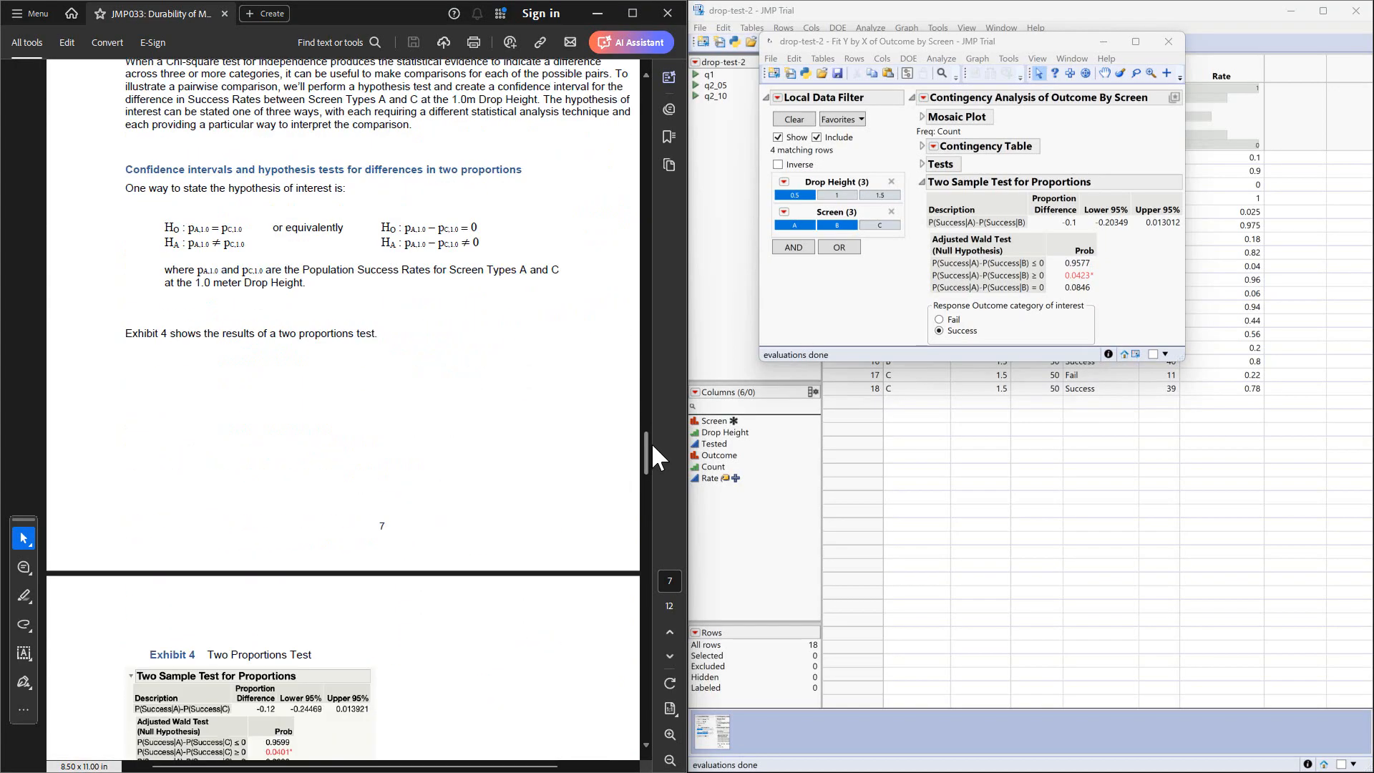
pyautogui.scroll(-2, 452, 418)
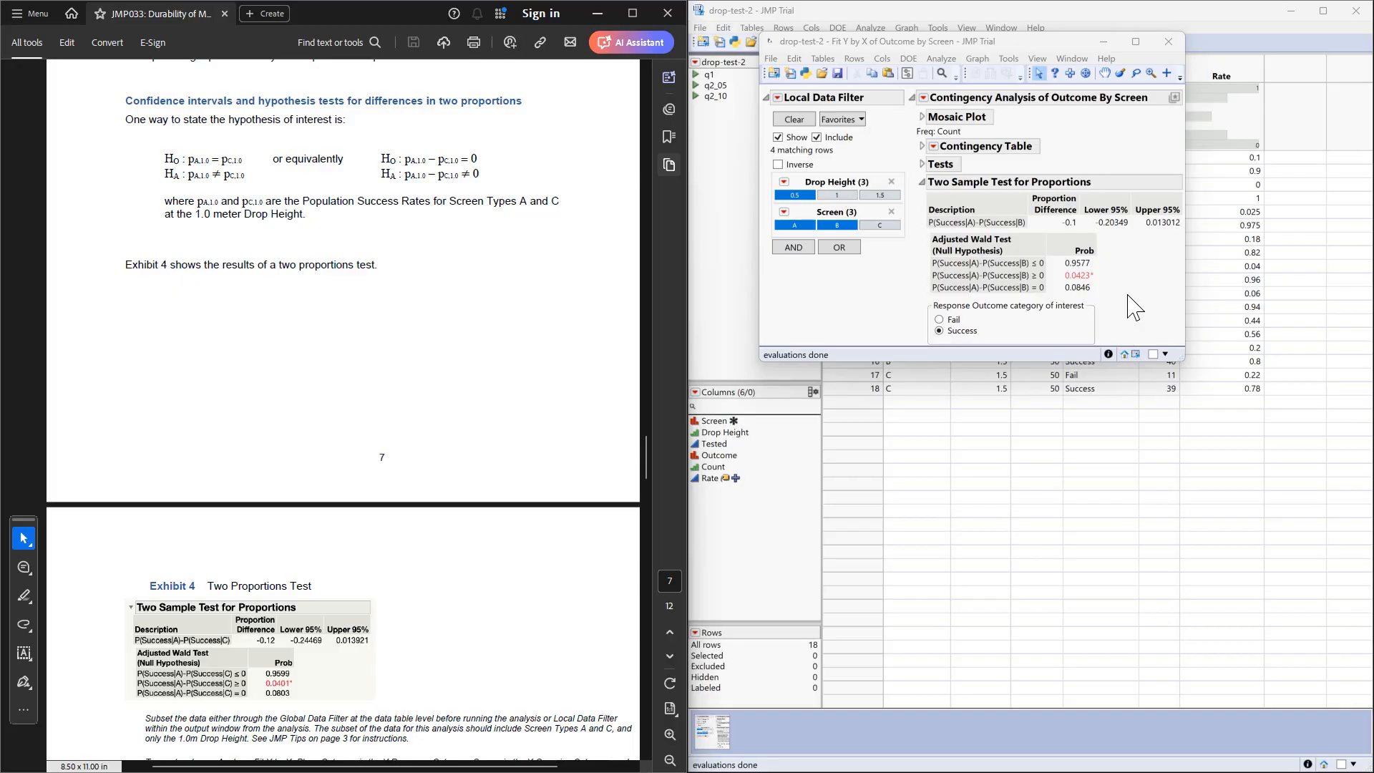
# Save the contingency report's script to the data table under the name q4_05_AB.
pyautogui.click(777, 98)
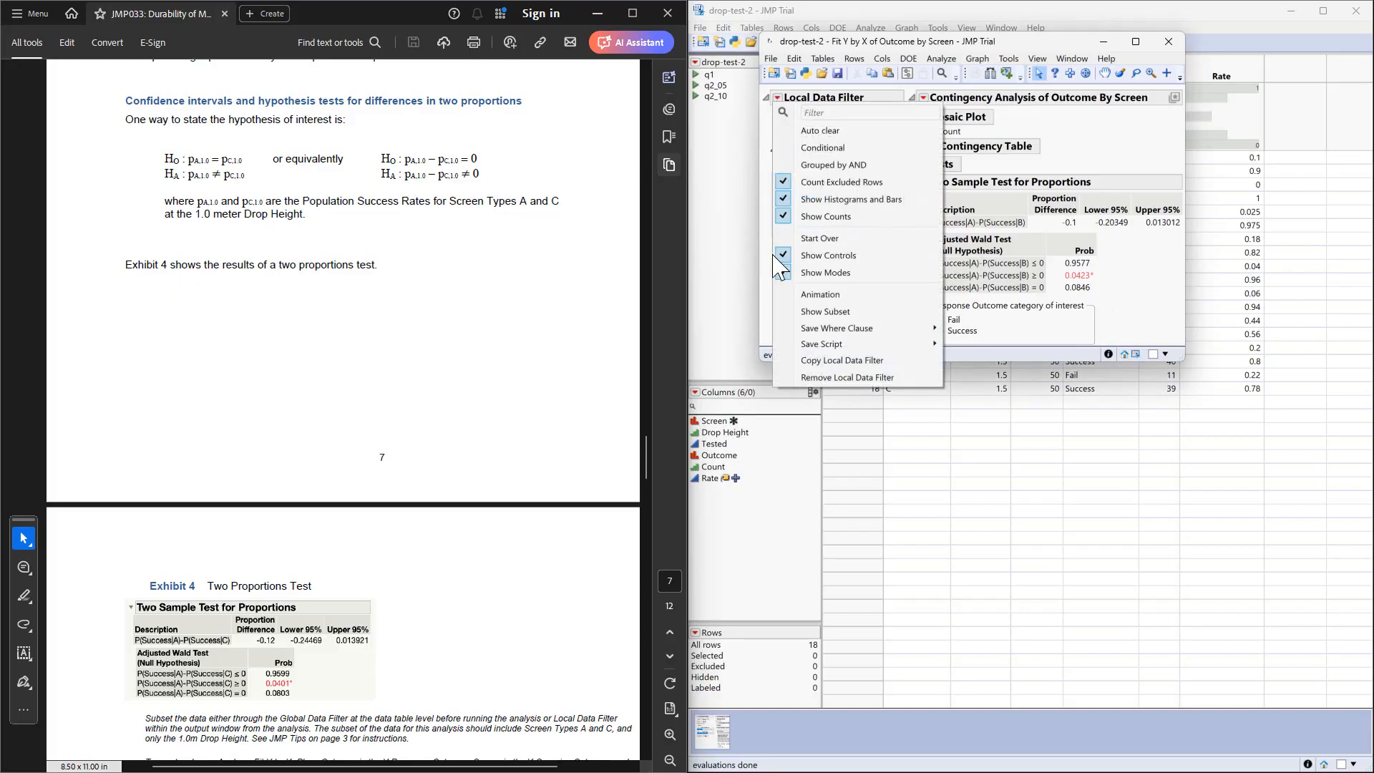
pyautogui.click(777, 98)
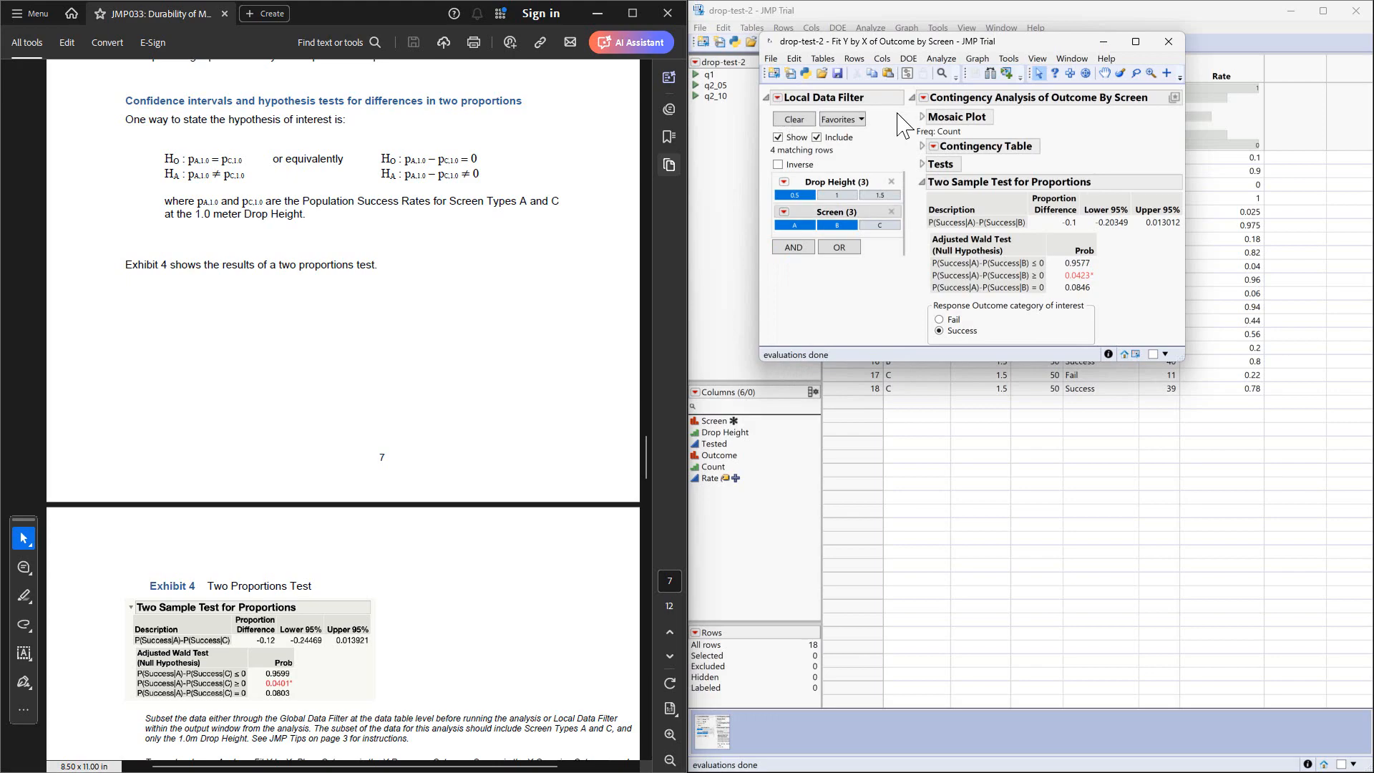
pyautogui.click(924, 99)
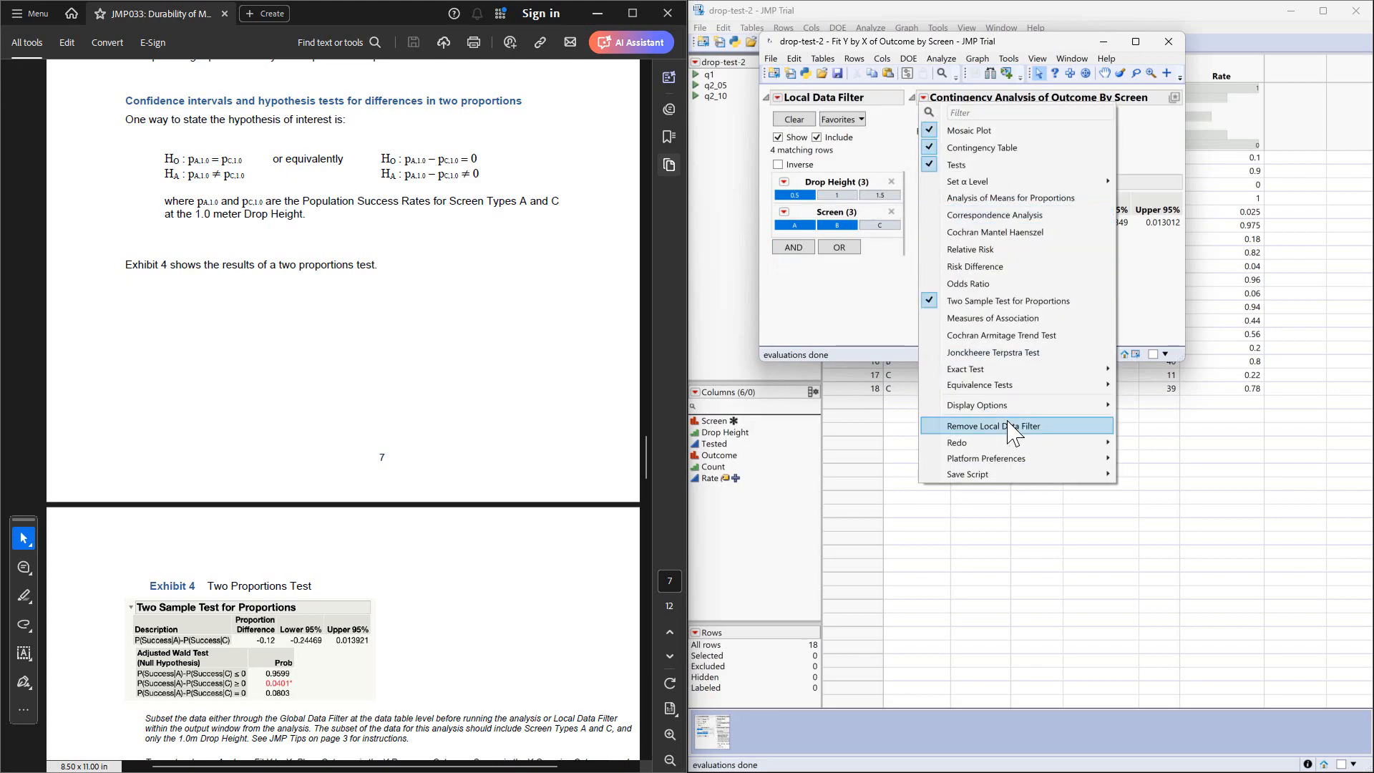
pyautogui.moveTo(1008, 476)
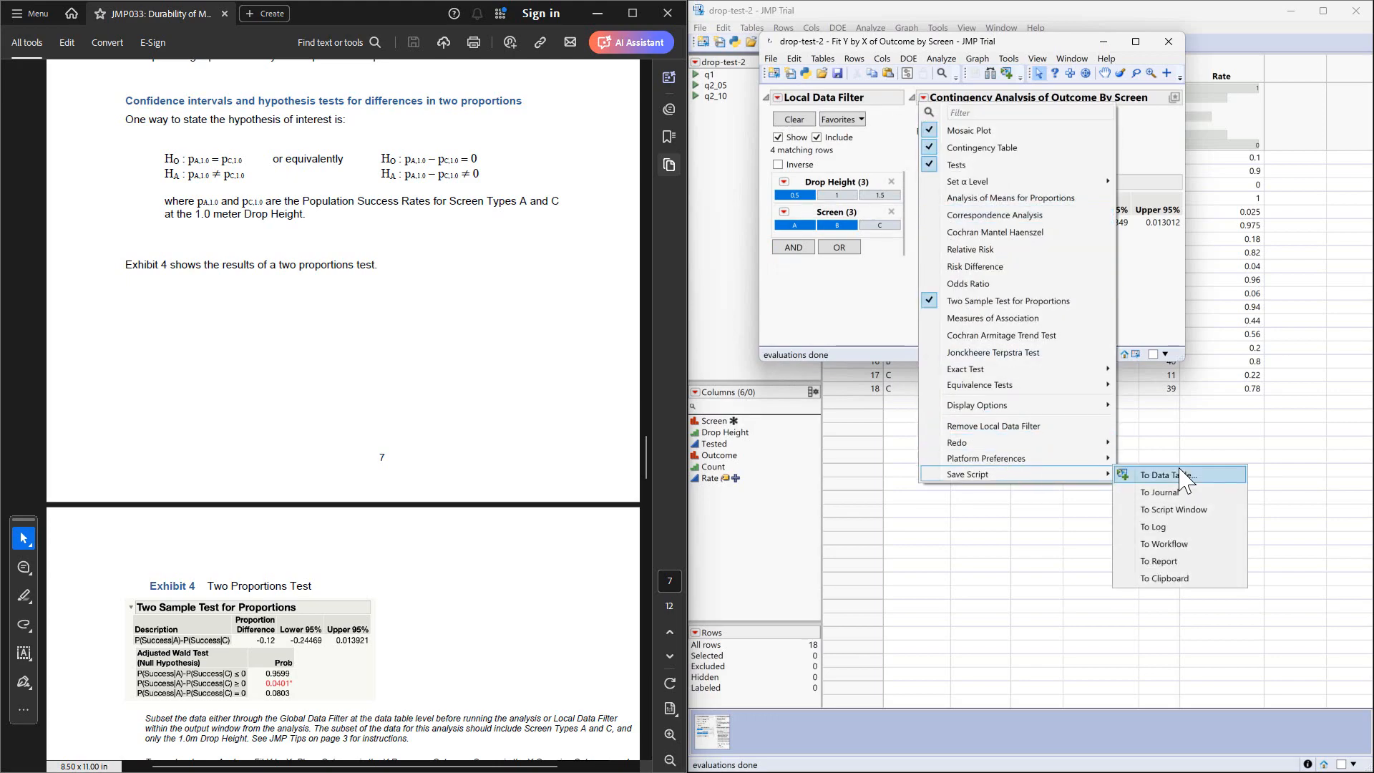
pyautogui.click(1182, 476)
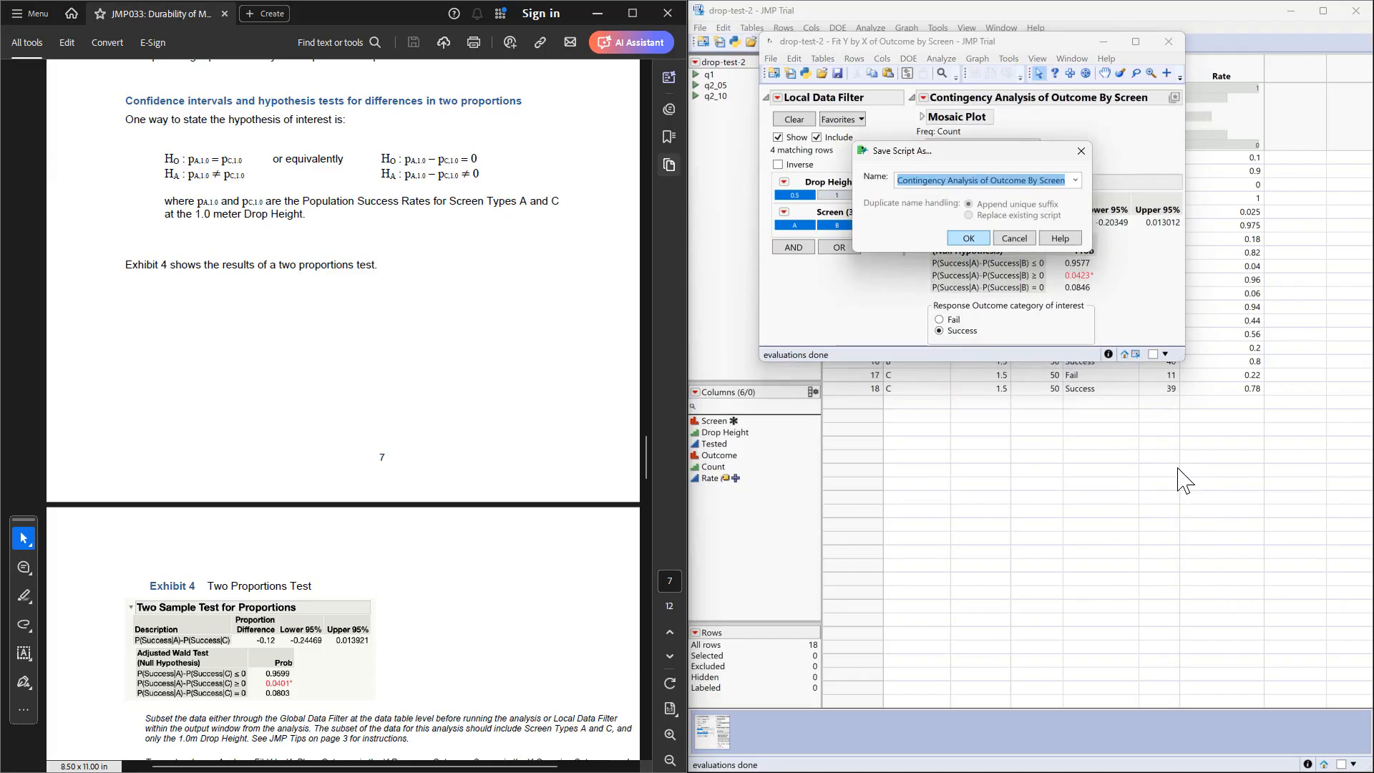
pyautogui.write('q4')
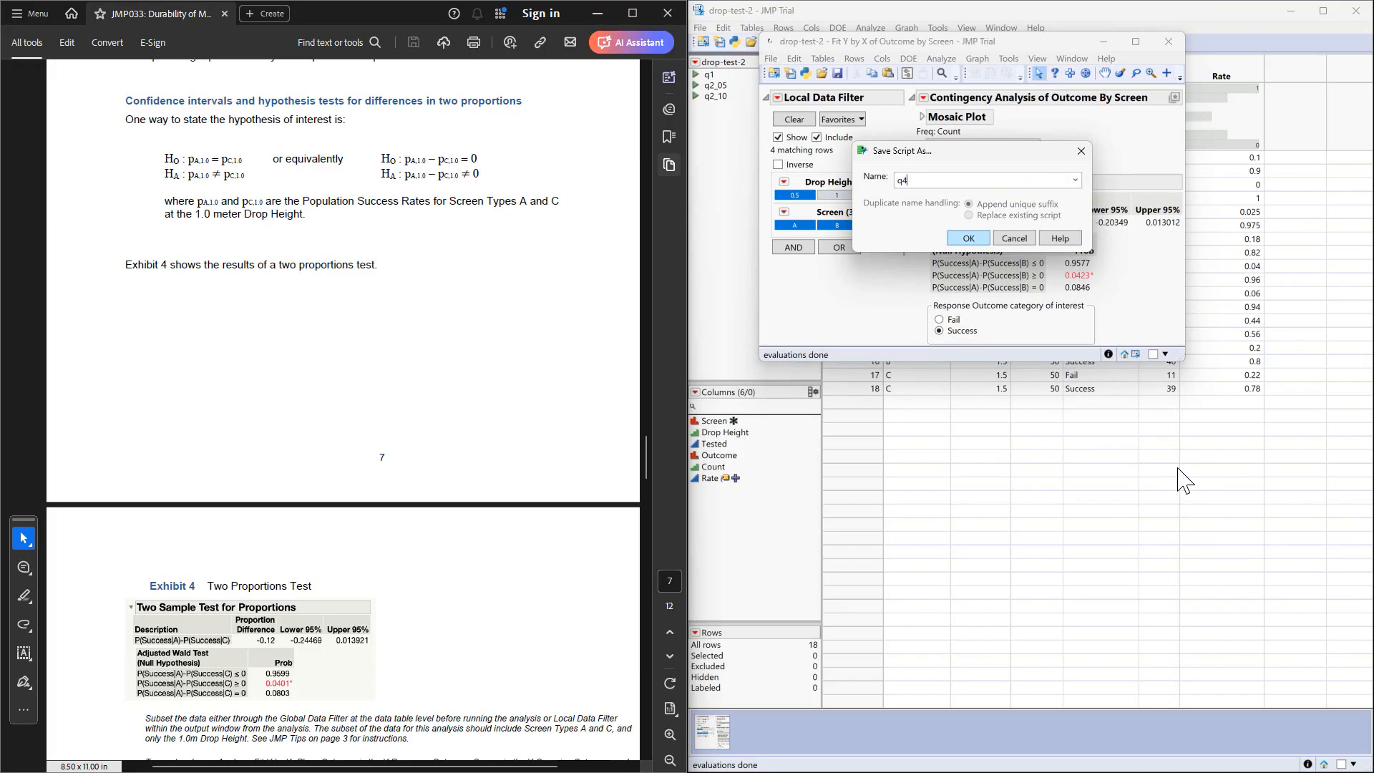
pyautogui.write('_05_')
pyautogui.write('AB')
pyautogui.click(970, 239)
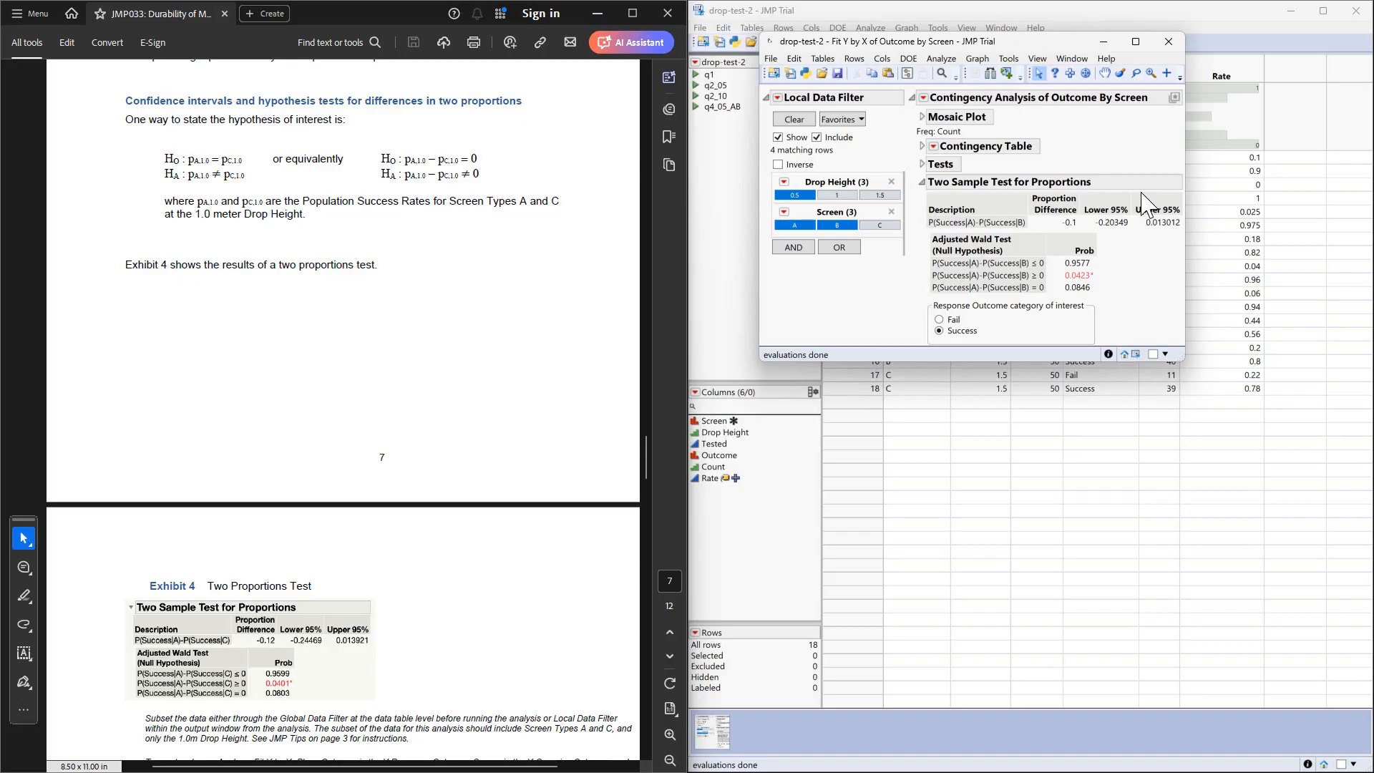
# Change the local filter to Screens B and C at Drop Height 0.5 and set Success as the response outcome category of interest.
pyautogui.click(878, 226)
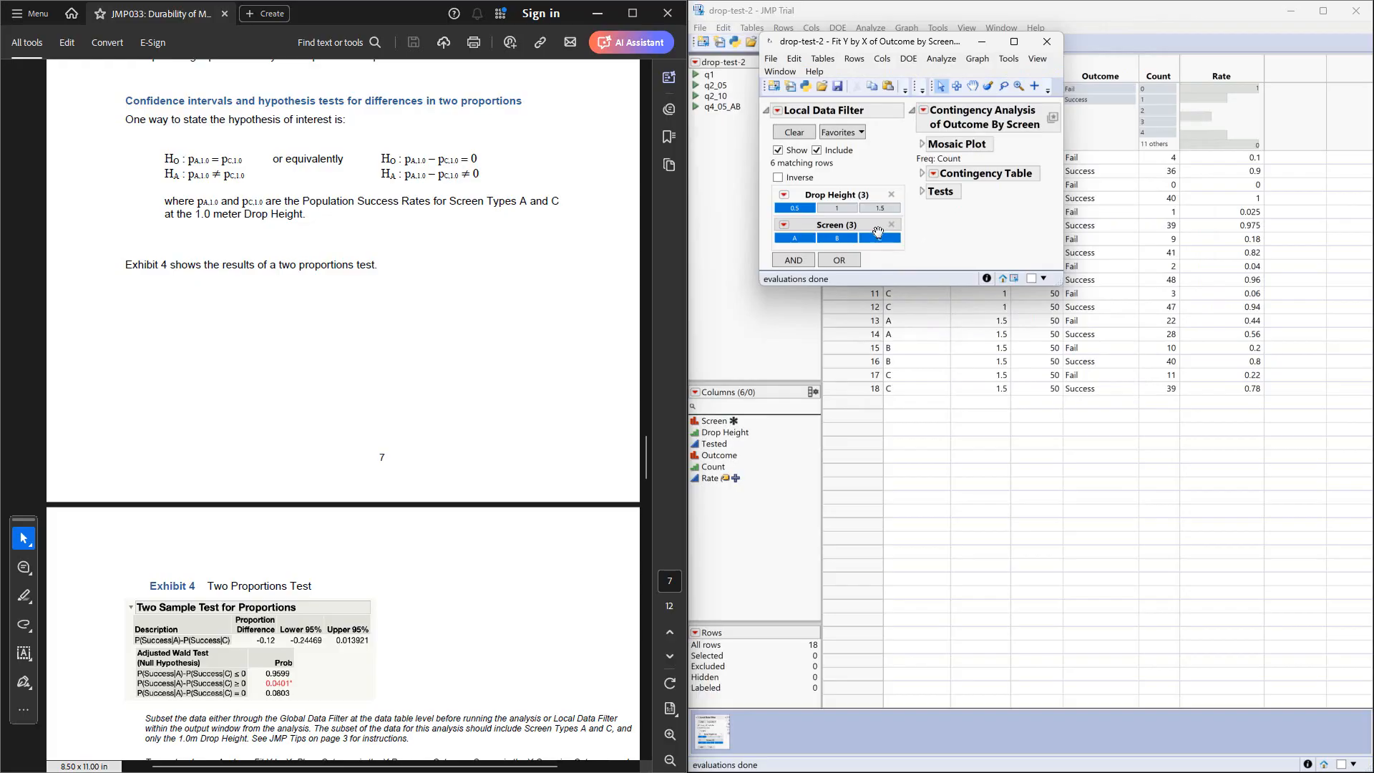
pyautogui.keyDown('ctrl'); pyautogui.click(832, 238); pyautogui.keyUp('ctrl')
pyautogui.keyDown('ctrl'); pyautogui.click(833, 238); pyautogui.keyUp('ctrl')
pyautogui.click(822, 243)
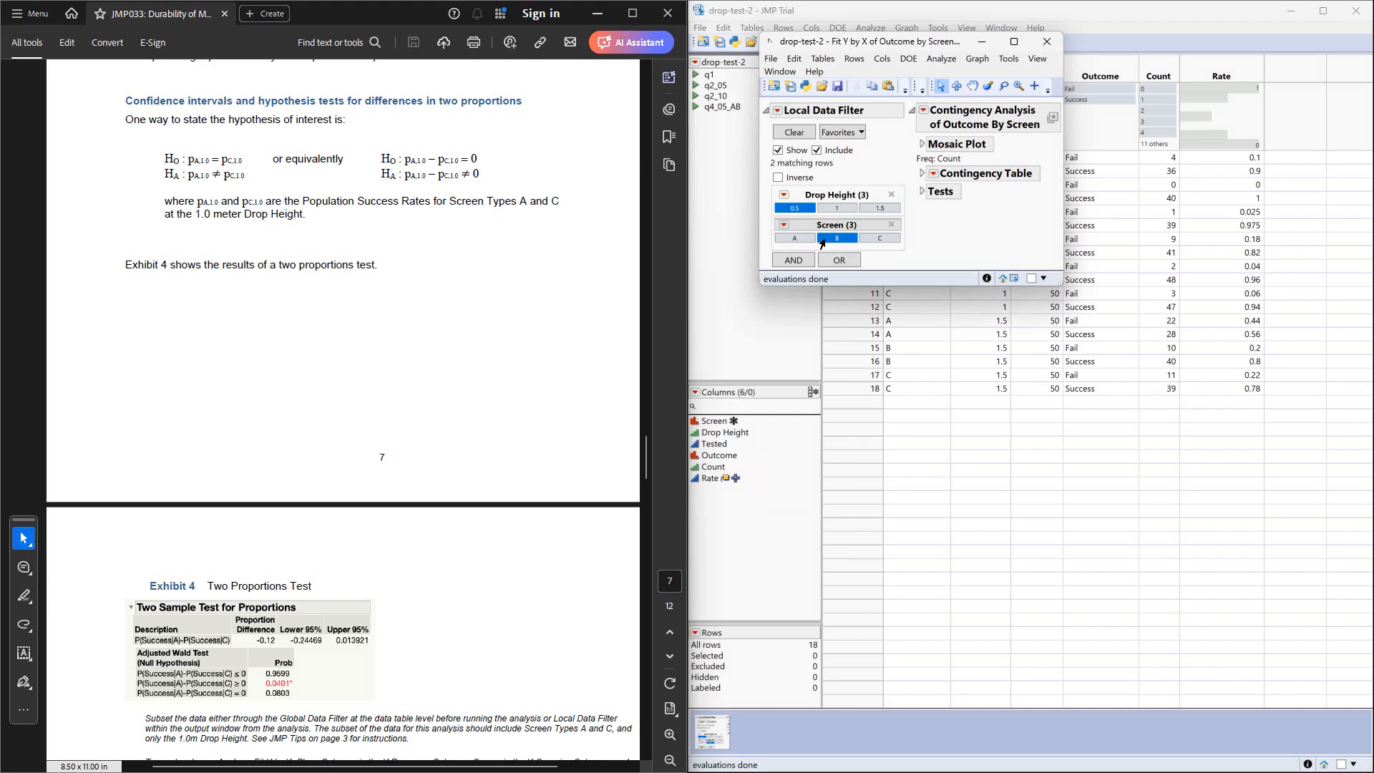
pyautogui.keyDown('ctrl'); pyautogui.click(878, 242); pyautogui.keyUp('ctrl')
pyautogui.click(830, 242)
pyautogui.keyDown('ctrl'); pyautogui.click(877, 240); pyautogui.keyUp('ctrl')
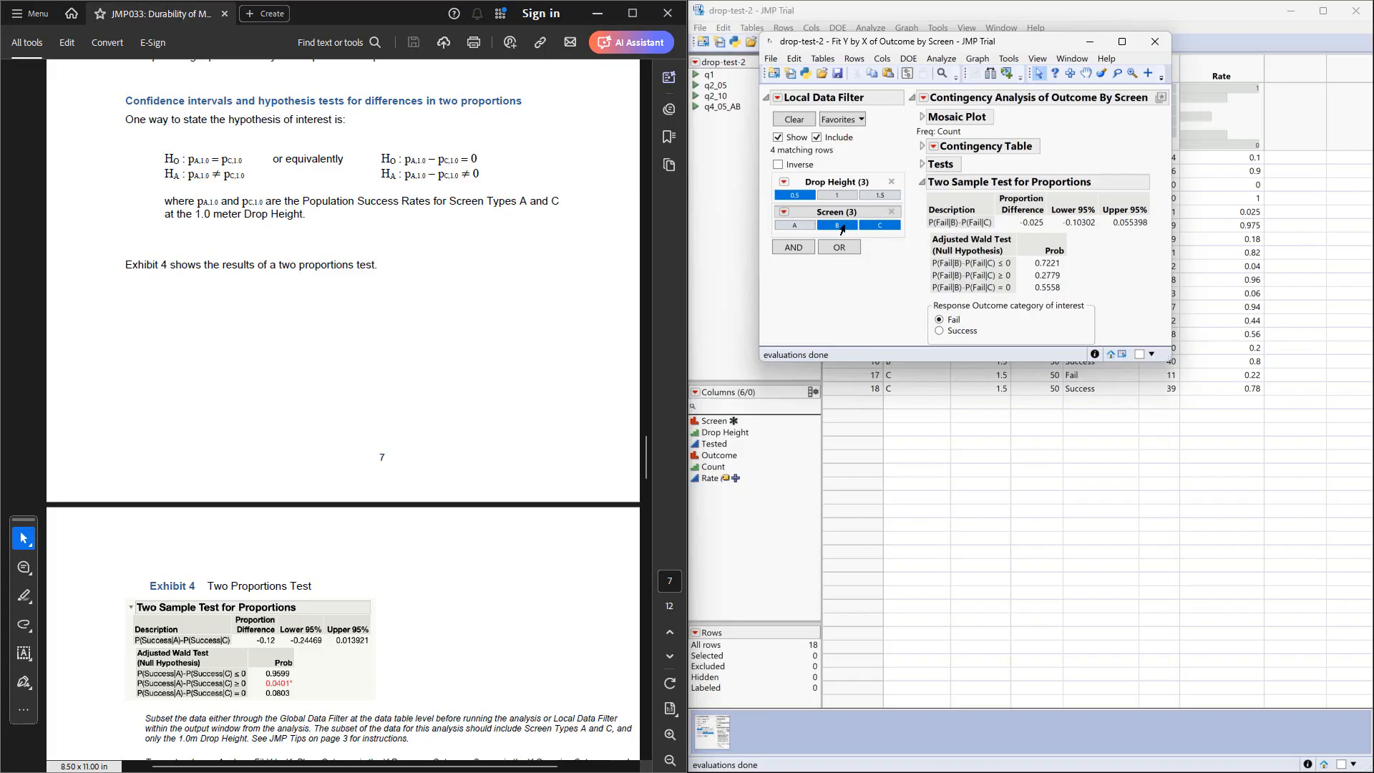
pyautogui.click(943, 333)
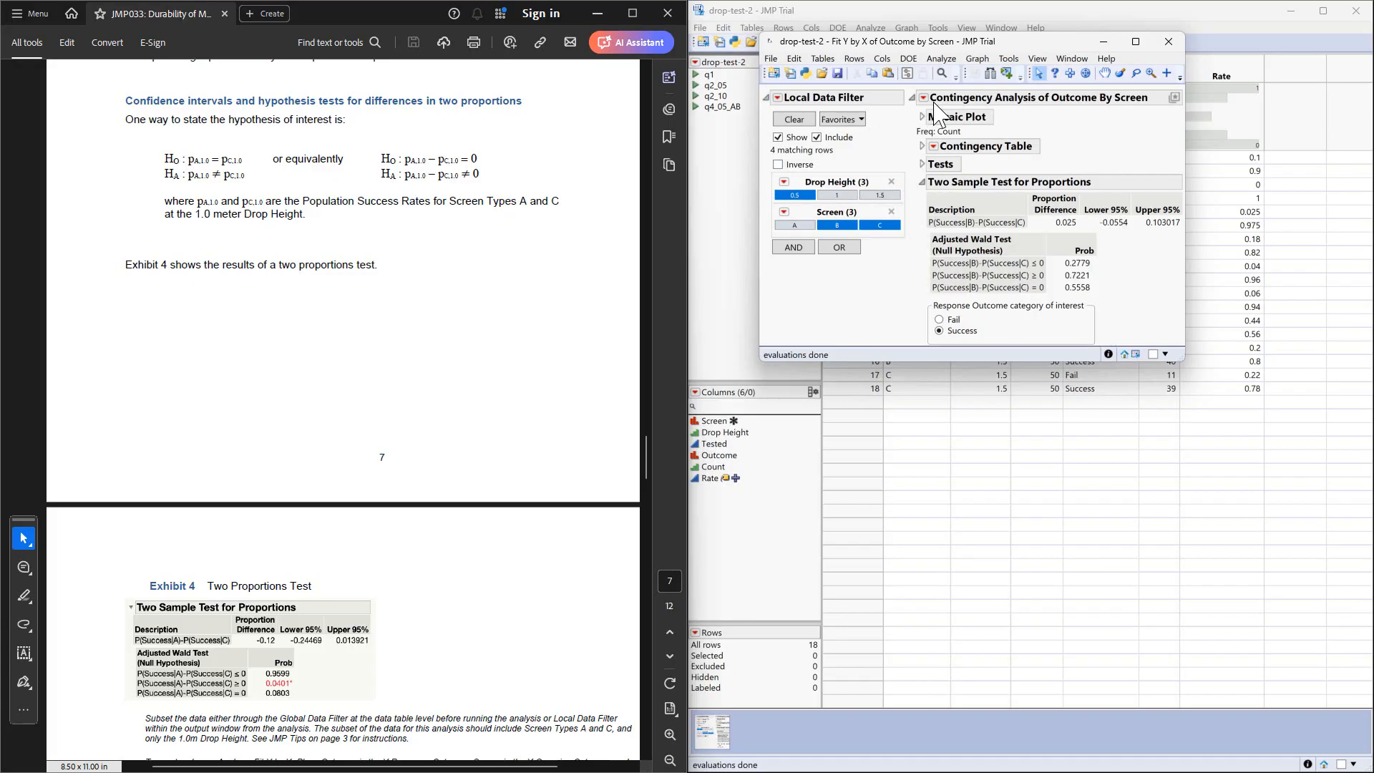
# Change the local filter to Screens A and C at Drop Height 0.5 and set Success as the response outcome category of interest.
pyautogui.keyDown('ctrl'); pyautogui.click(836, 226); pyautogui.keyUp('ctrl')
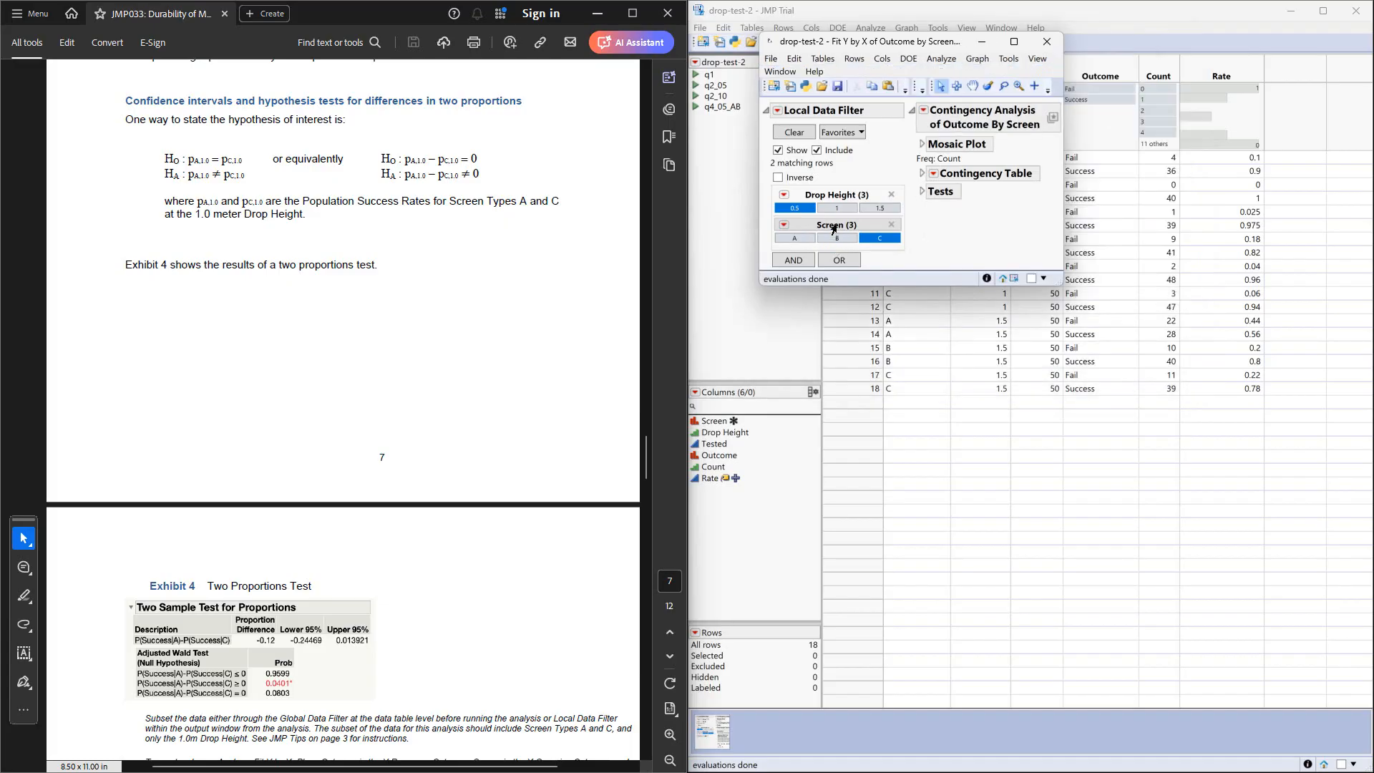
pyautogui.keyDown('ctrl'); pyautogui.click(791, 239); pyautogui.keyUp('ctrl')
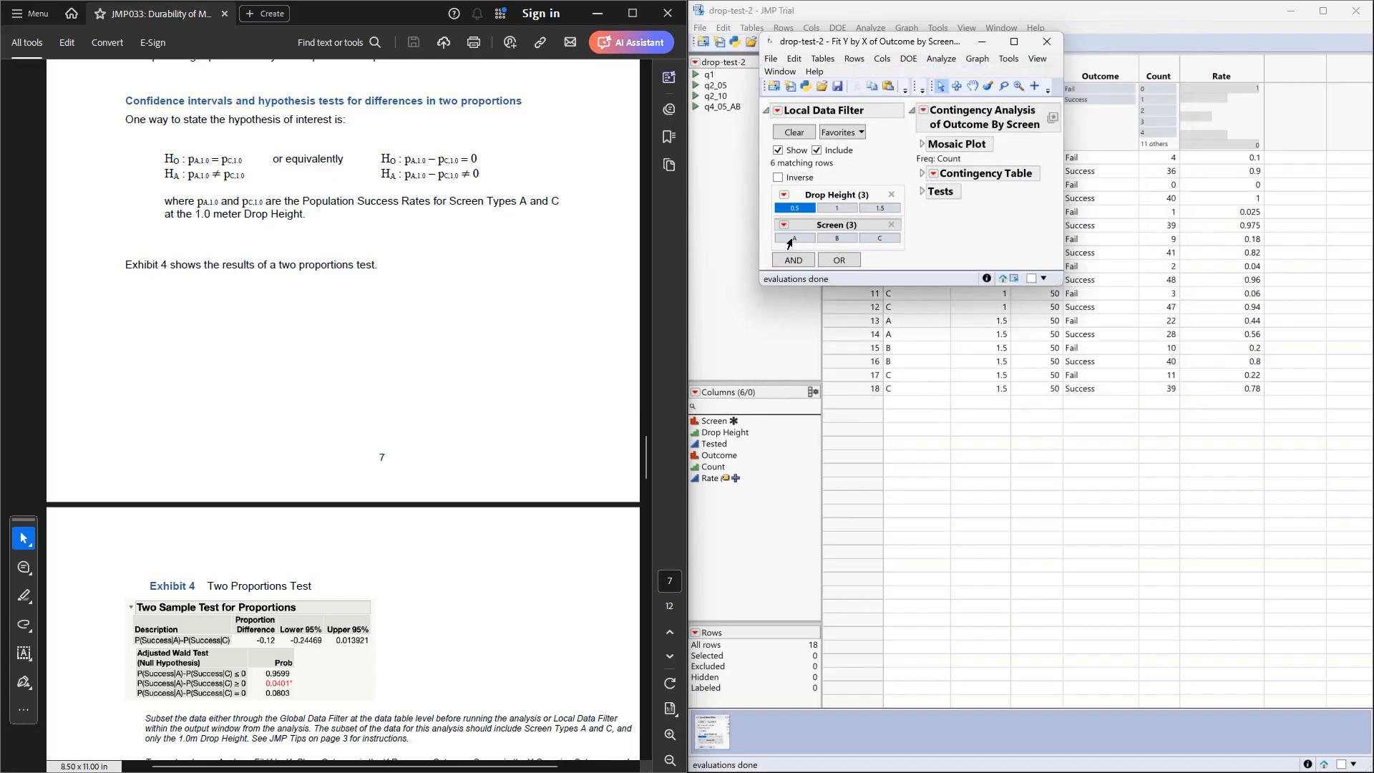
pyautogui.click(792, 240)
pyautogui.keyDown('ctrl'); pyautogui.click(882, 238); pyautogui.keyUp('ctrl')
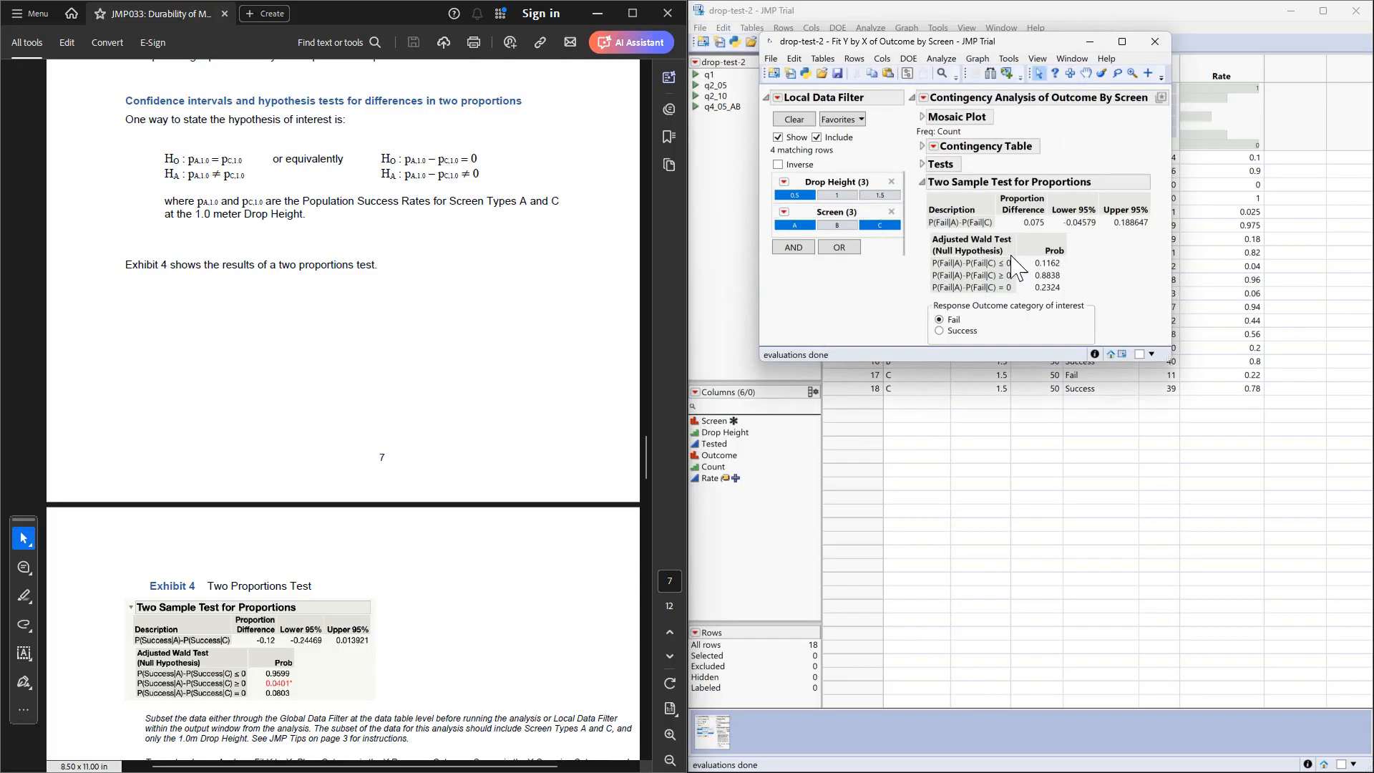
pyautogui.click(940, 331)
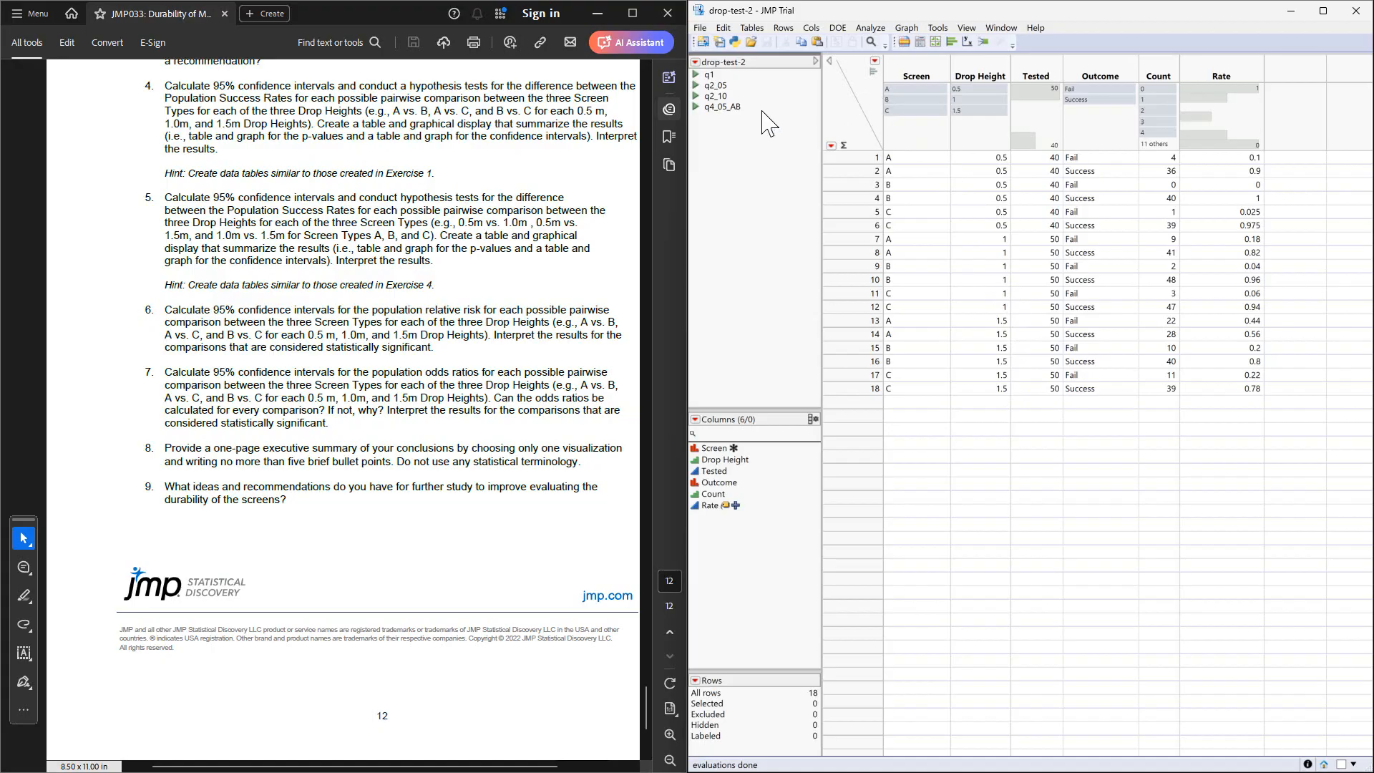
# Create a new blank data table and position its window over the lower part of the drop-test-2 table.
pyautogui.click(700, 27)
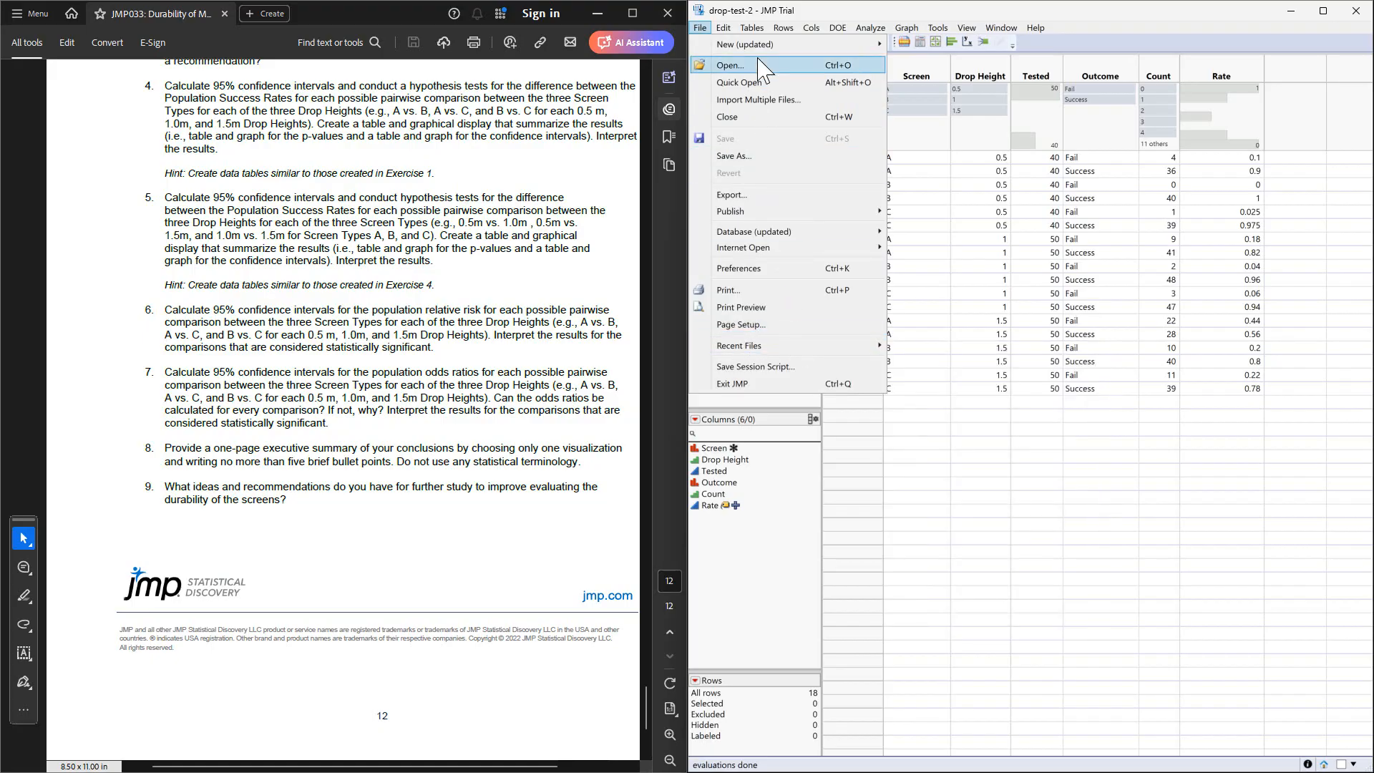
pyautogui.moveTo(765, 47)
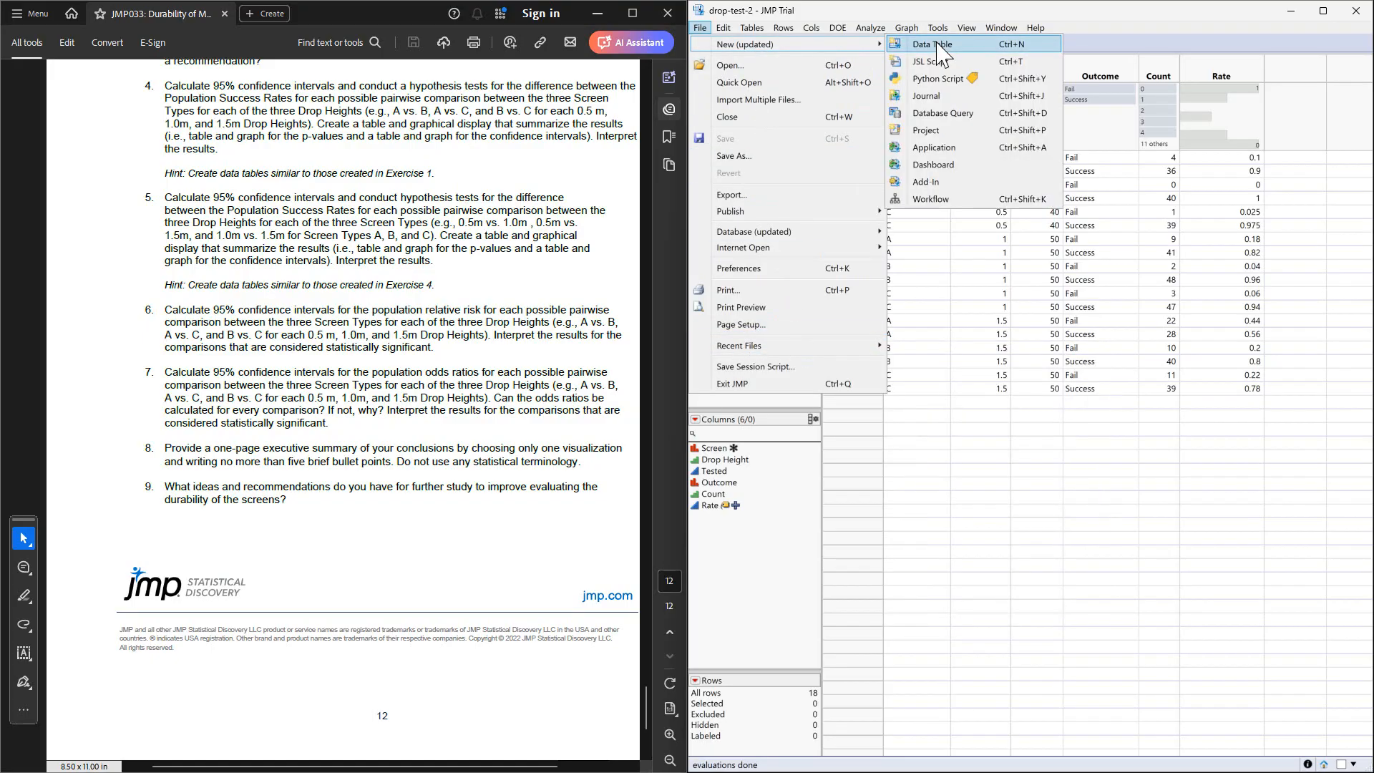
pyautogui.click(937, 43)
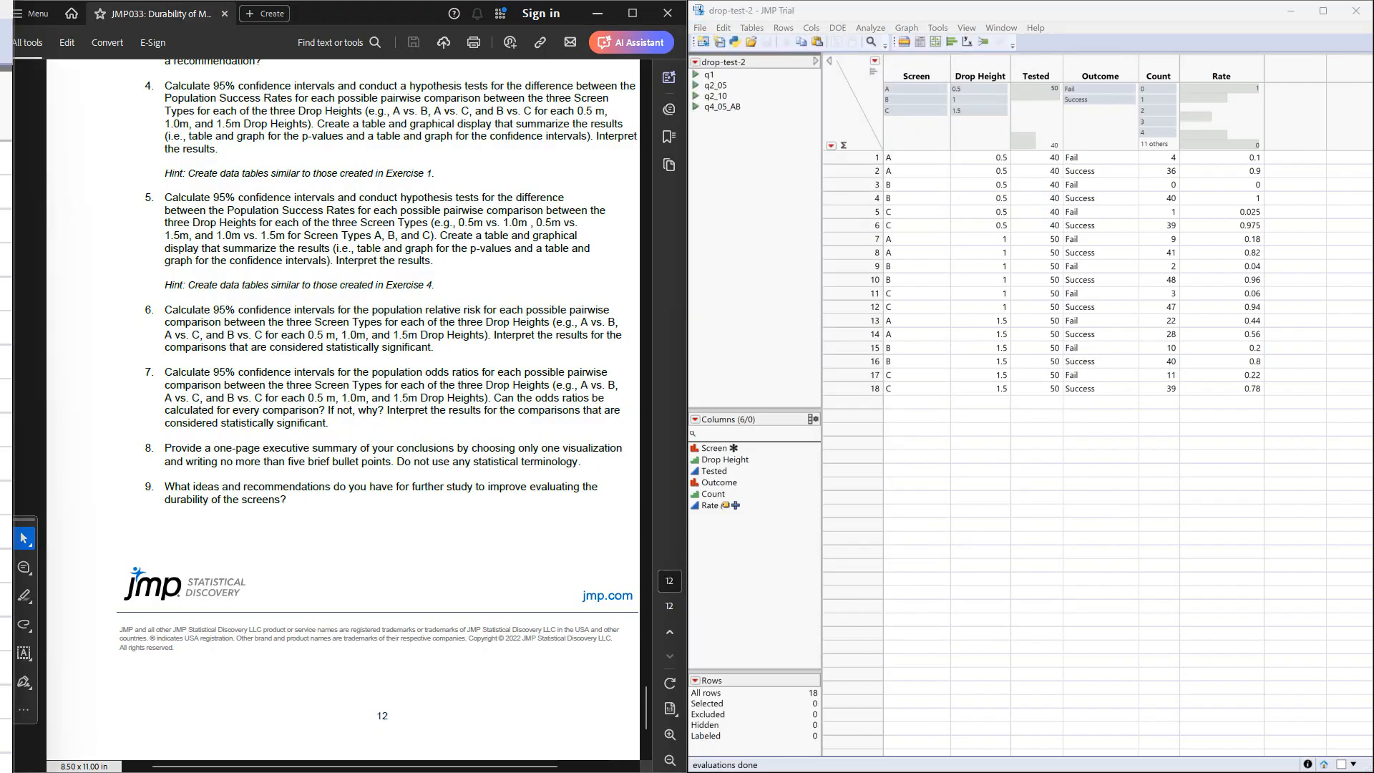
pyautogui.moveTo(0, 4); pyautogui.dragTo(955, 407)
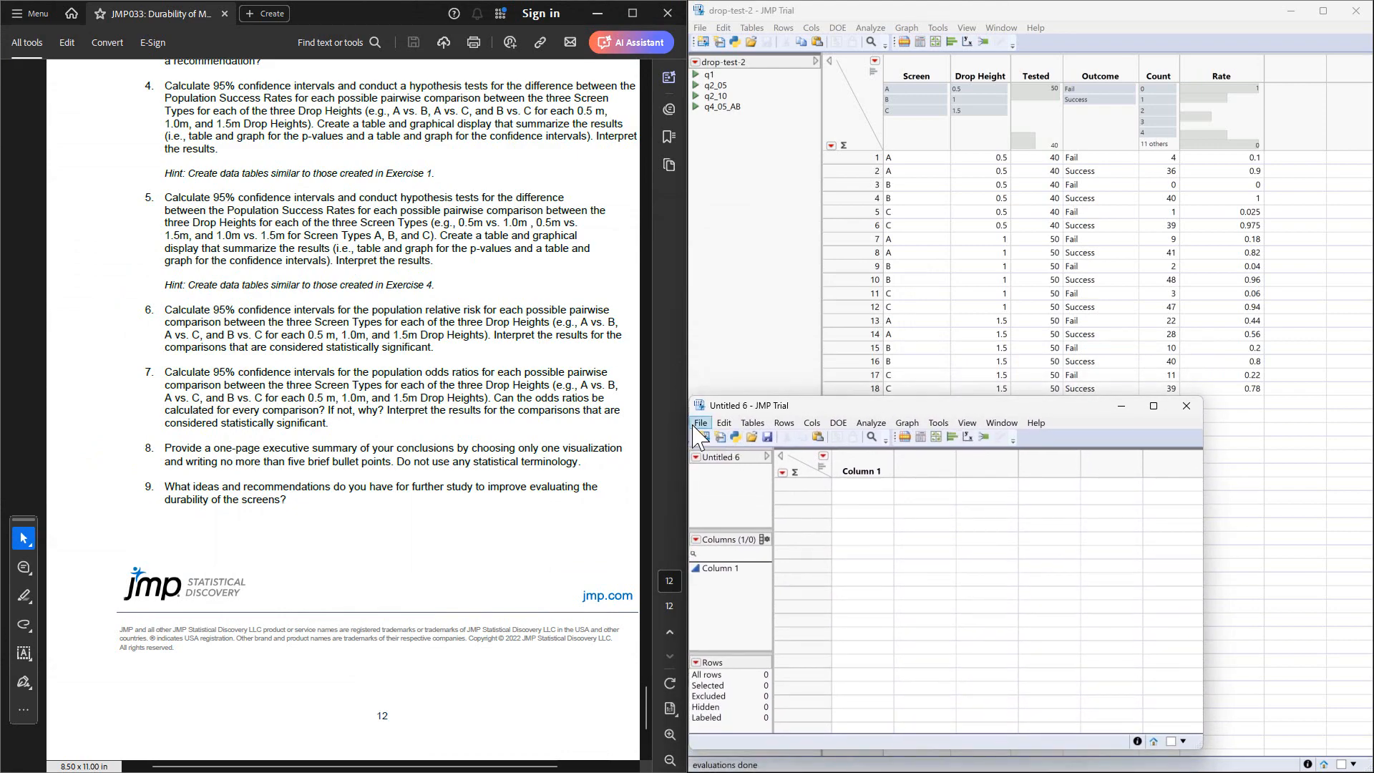
# Save the new blank data table in the -JMP folder as q4_working.
pyautogui.click(701, 423)
pyautogui.click(701, 423)
pyautogui.click(724, 423)
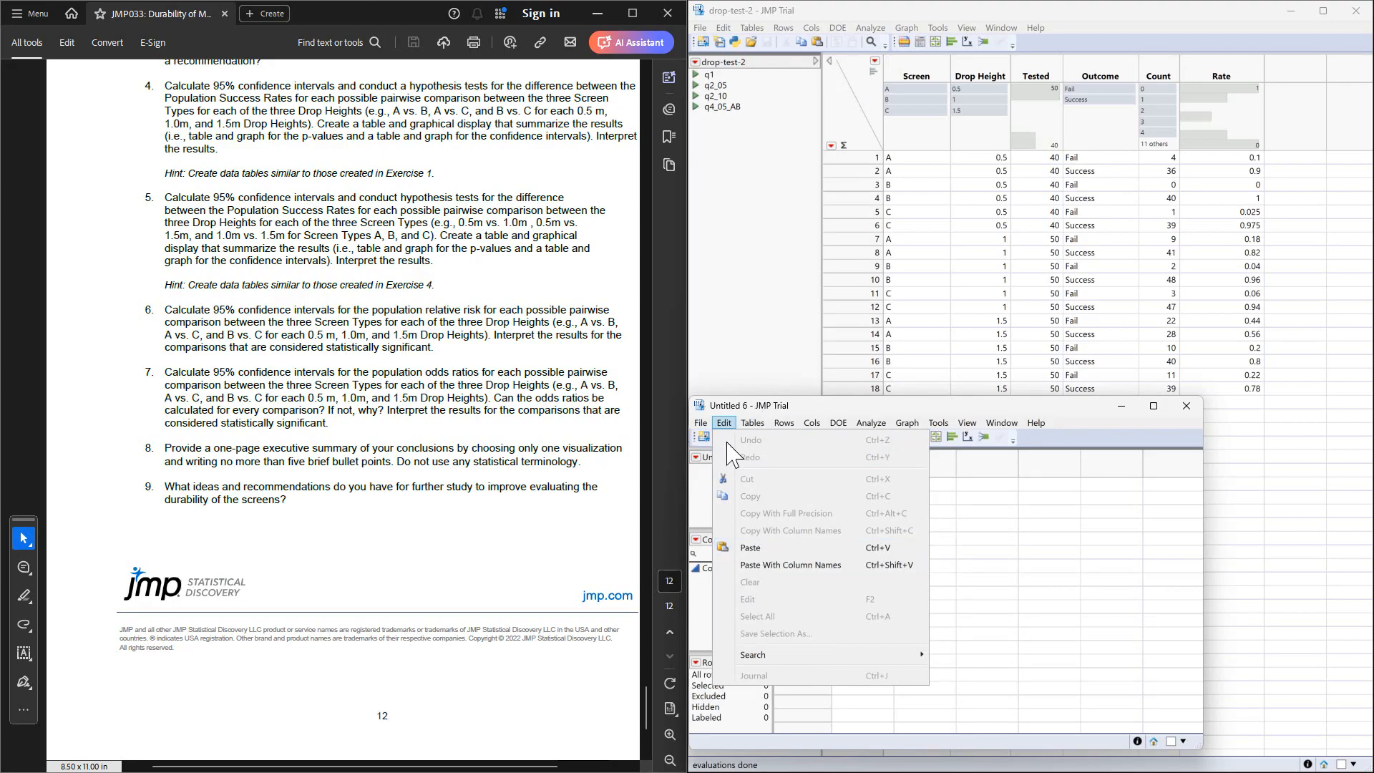
pyautogui.click(701, 423)
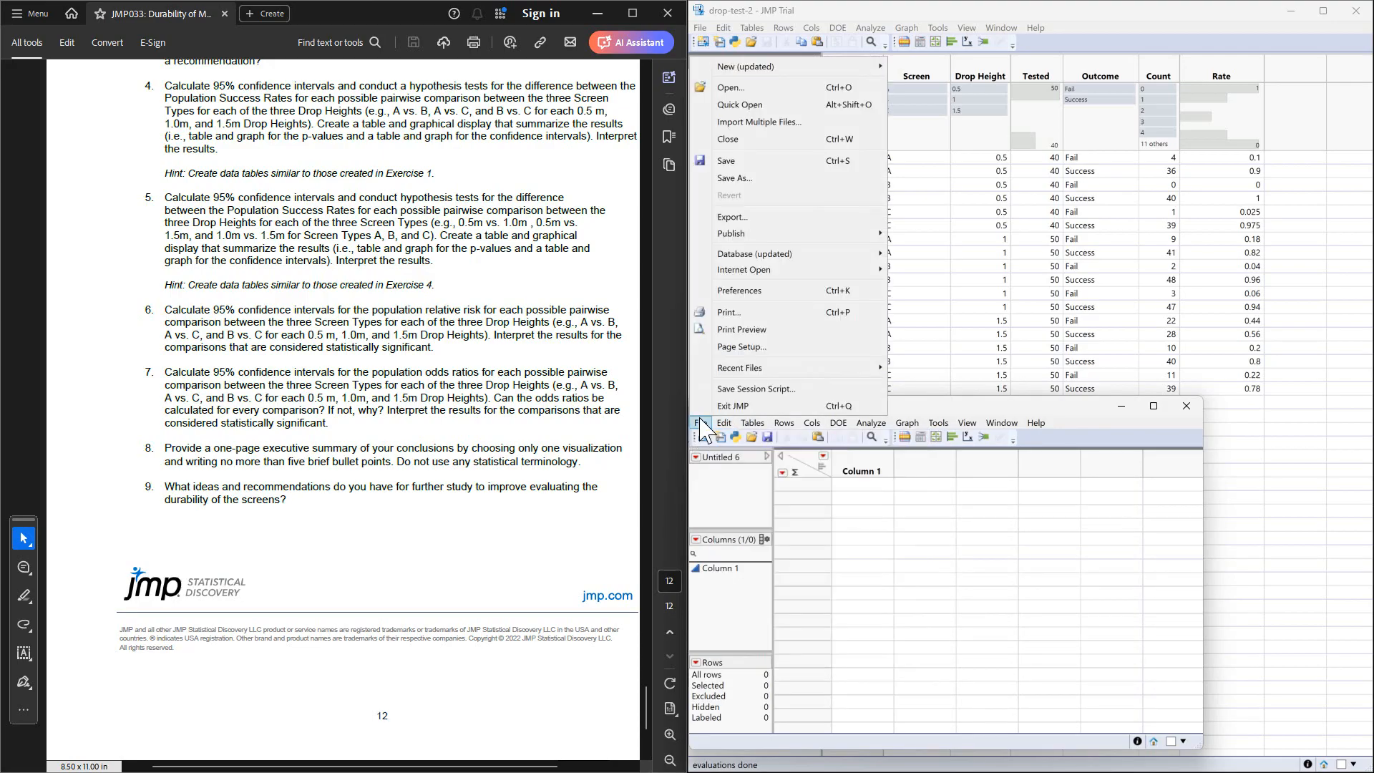
pyautogui.click(738, 179)
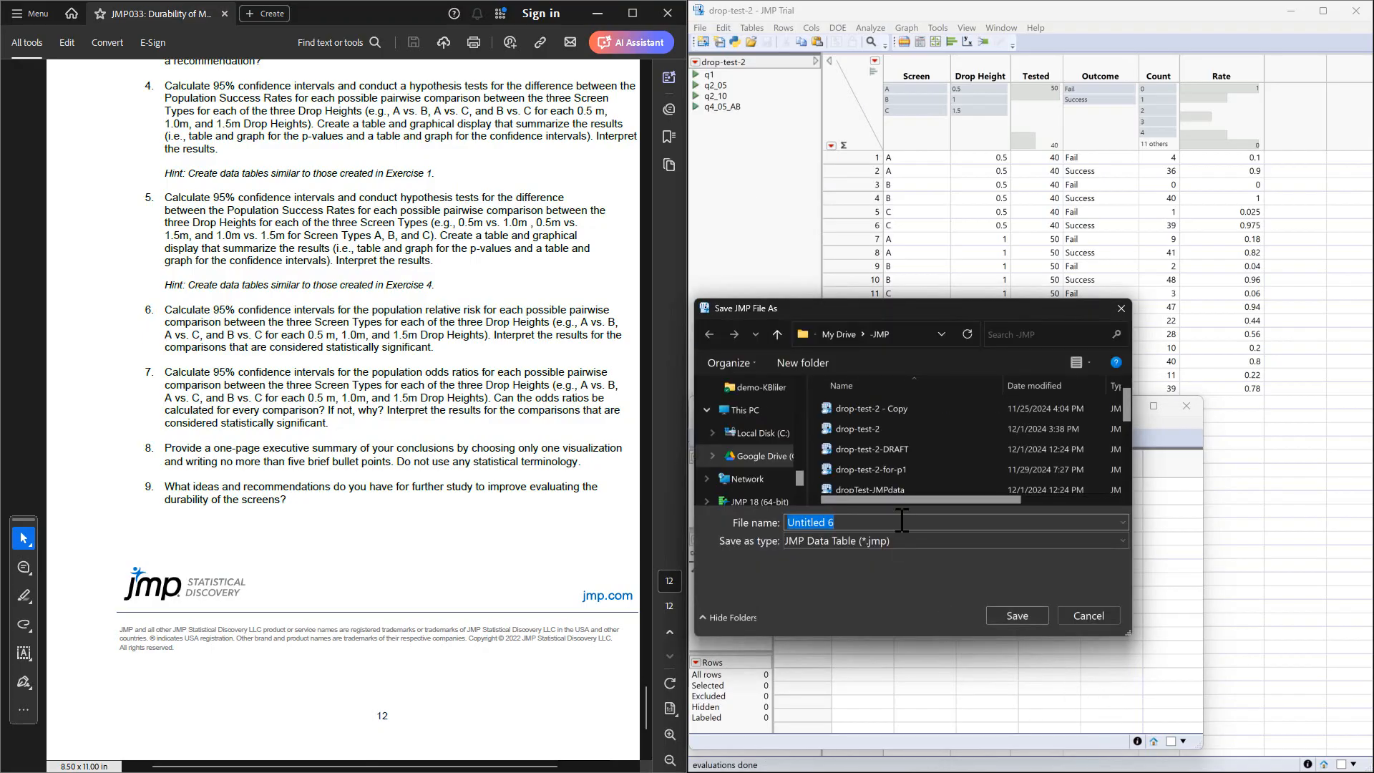
pyautogui.write('q4_working')
pyautogui.press('Return')
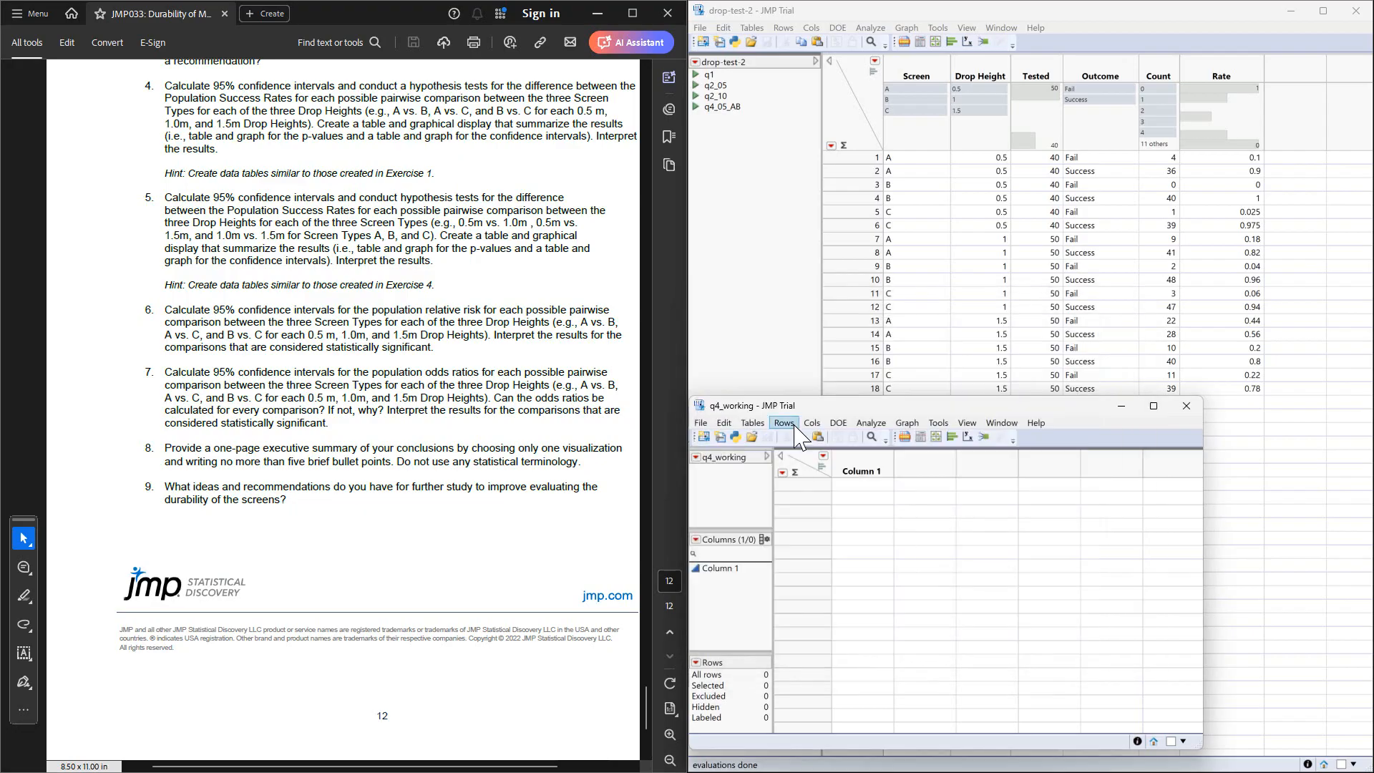
# Rename the first column of the q4_working table to Screen.
pyautogui.click(873, 466)
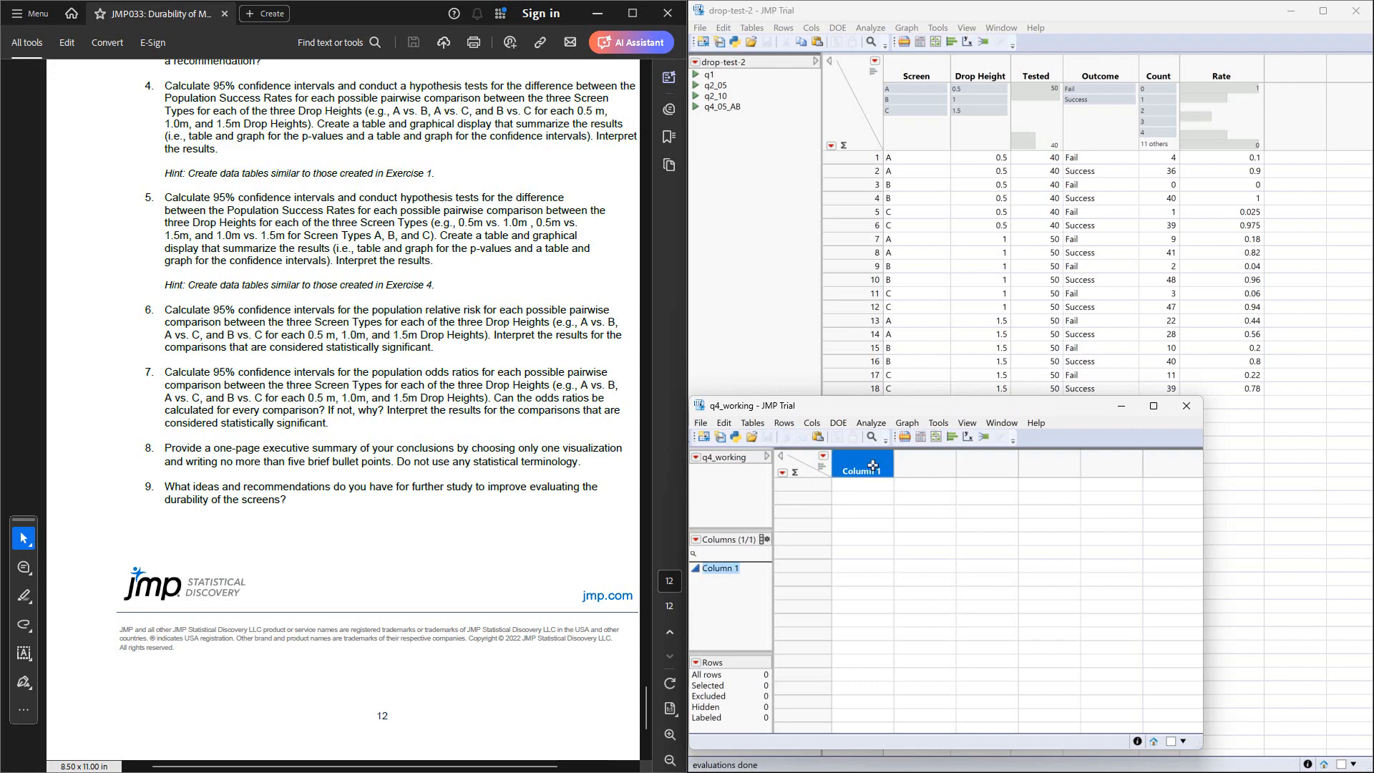
pyautogui.click(872, 466)
pyautogui.write('Screen')
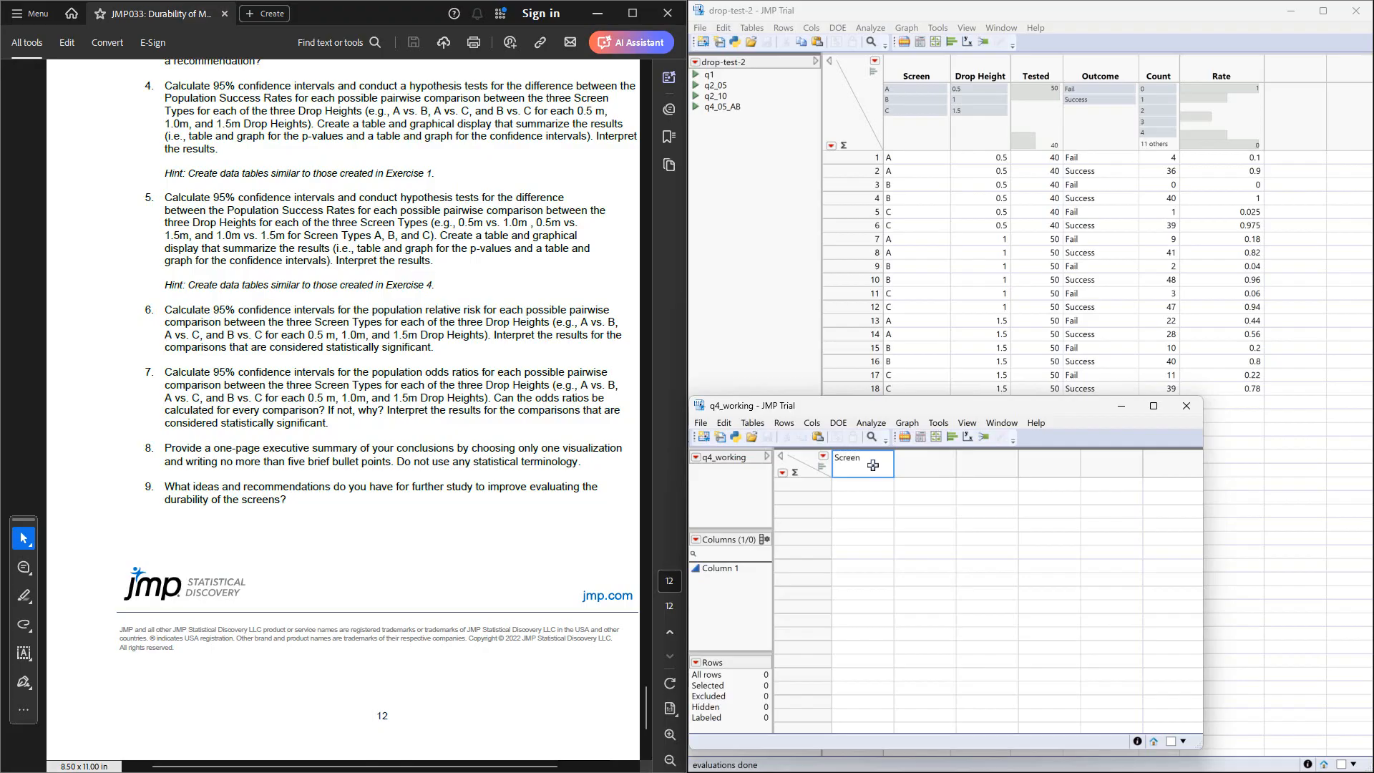
pyautogui.press('Return')
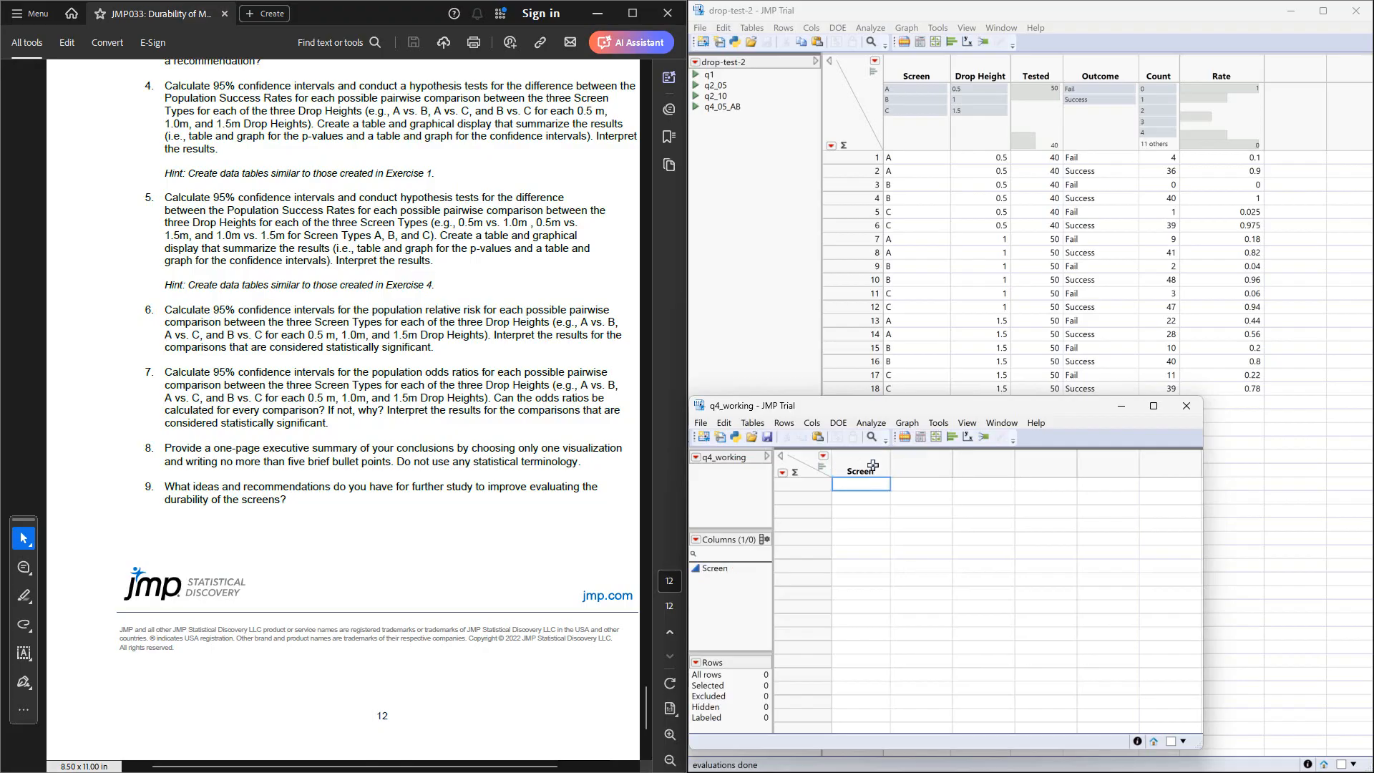
pyautogui.click(873, 465)
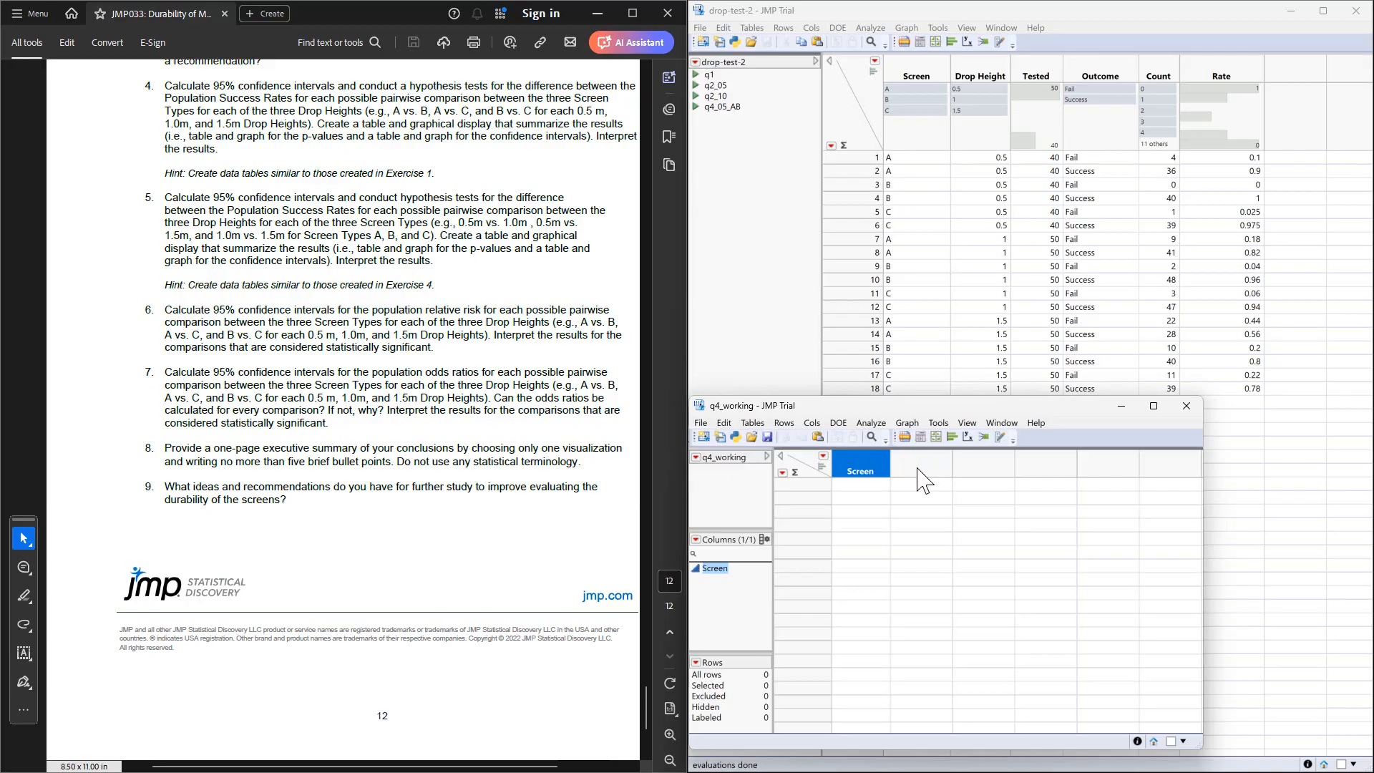
pyautogui.click(868, 547)
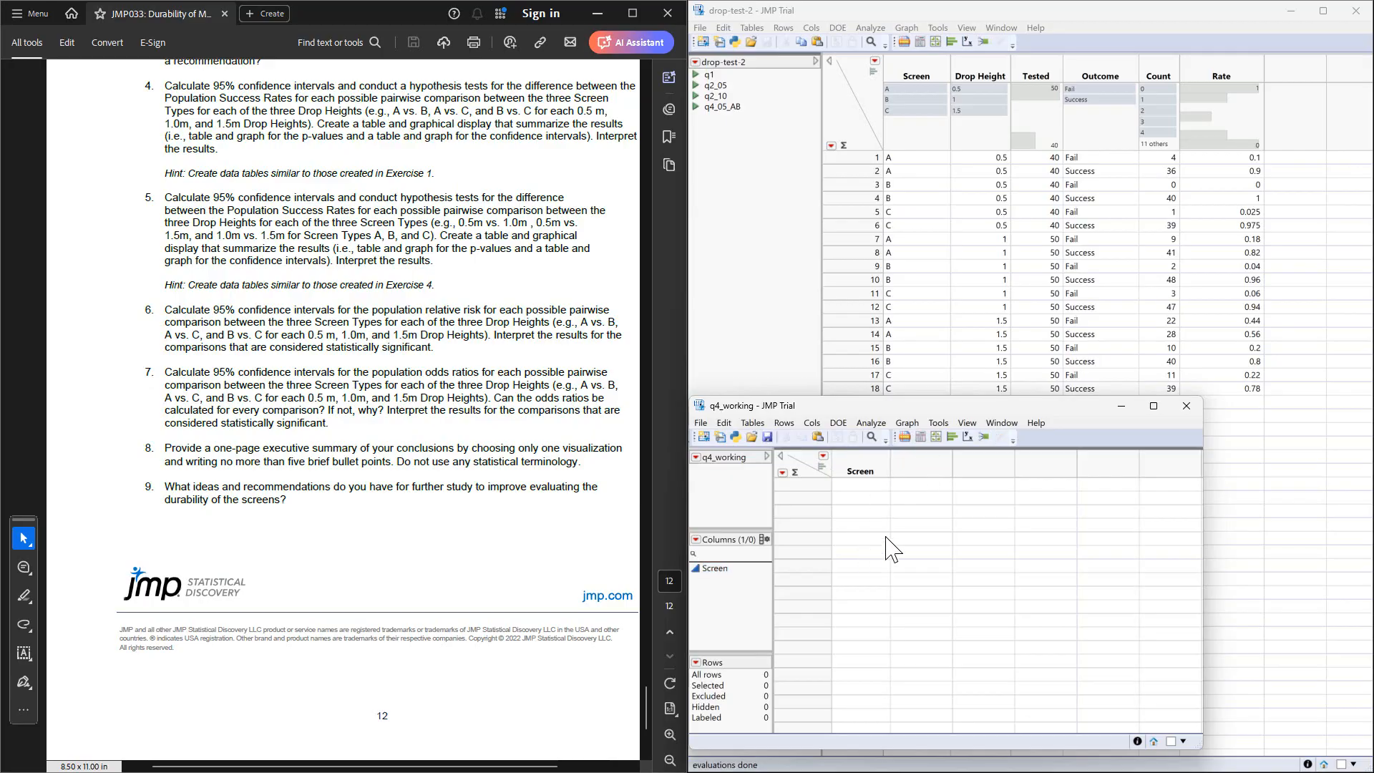
# Start adding a new column to the q4_working table and name it Drop Height.
pyautogui.rightClick(916, 461)
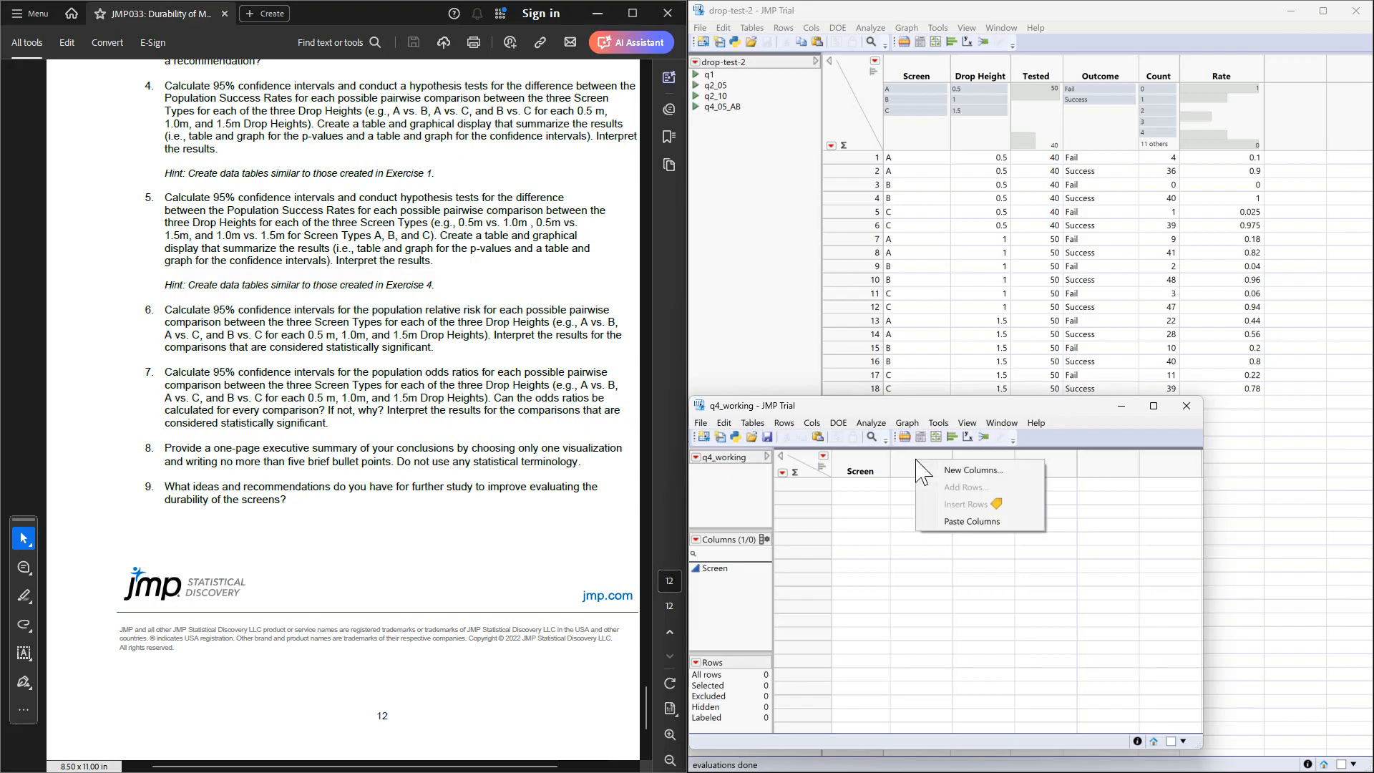
pyautogui.click(977, 472)
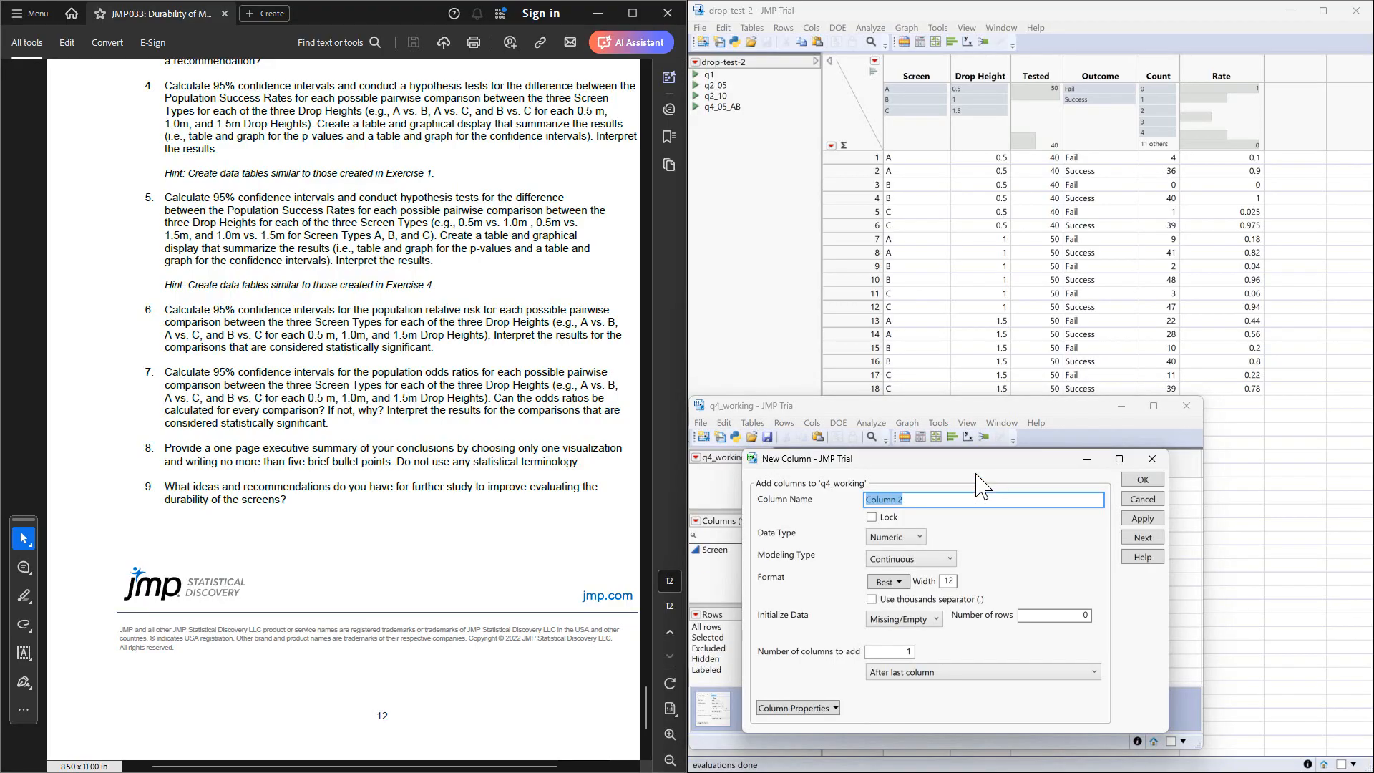
pyautogui.write('Dropo')
pyautogui.press('BackSpace')
pyautogui.press('BackSpace')
pyautogui.press('BackSpace')
pyautogui.write('p Height')
# Make the new Drop Height column character and ordinal, and add four such columns after the last column.
pyautogui.click(893, 537)
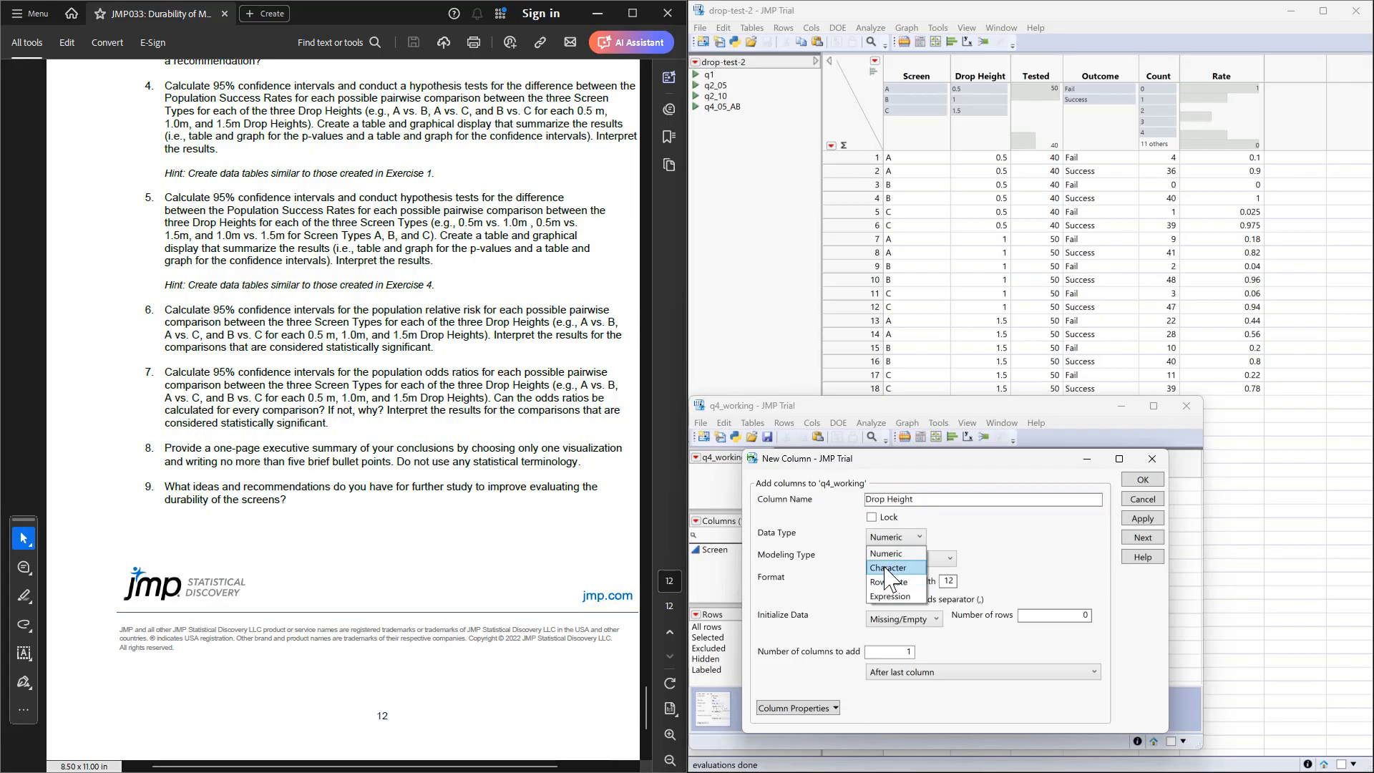
pyautogui.click(885, 568)
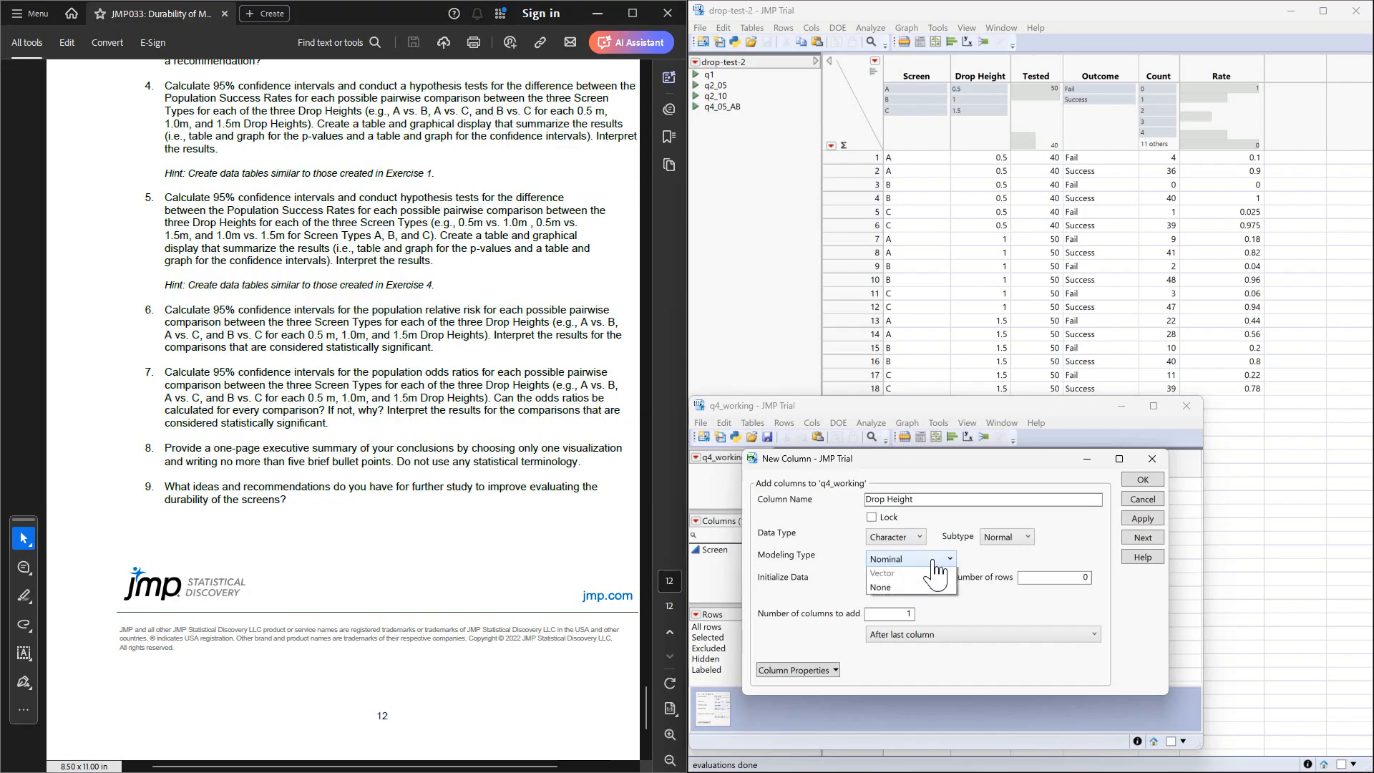
pyautogui.click(908, 561)
pyautogui.click(887, 588)
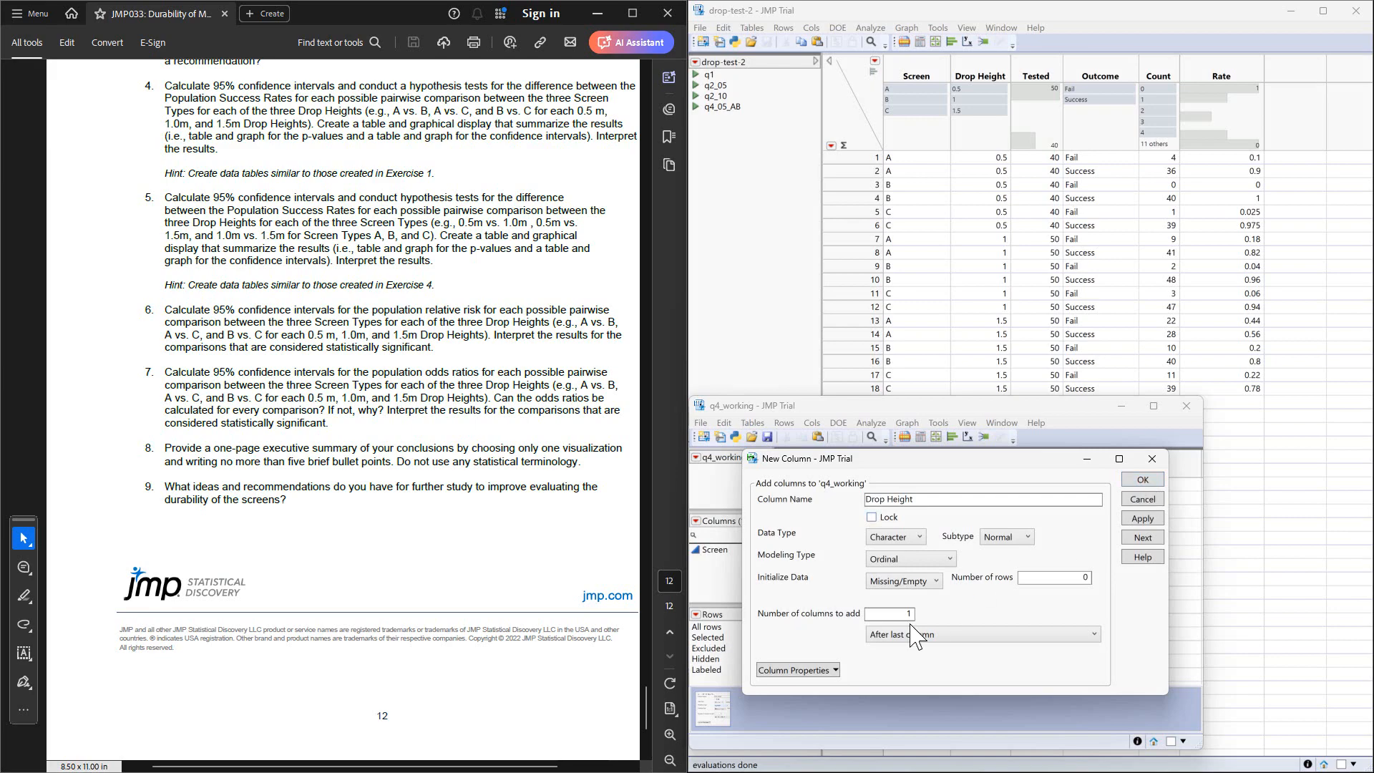
pyautogui.click(889, 617)
pyautogui.write('4')
pyautogui.click(1143, 480)
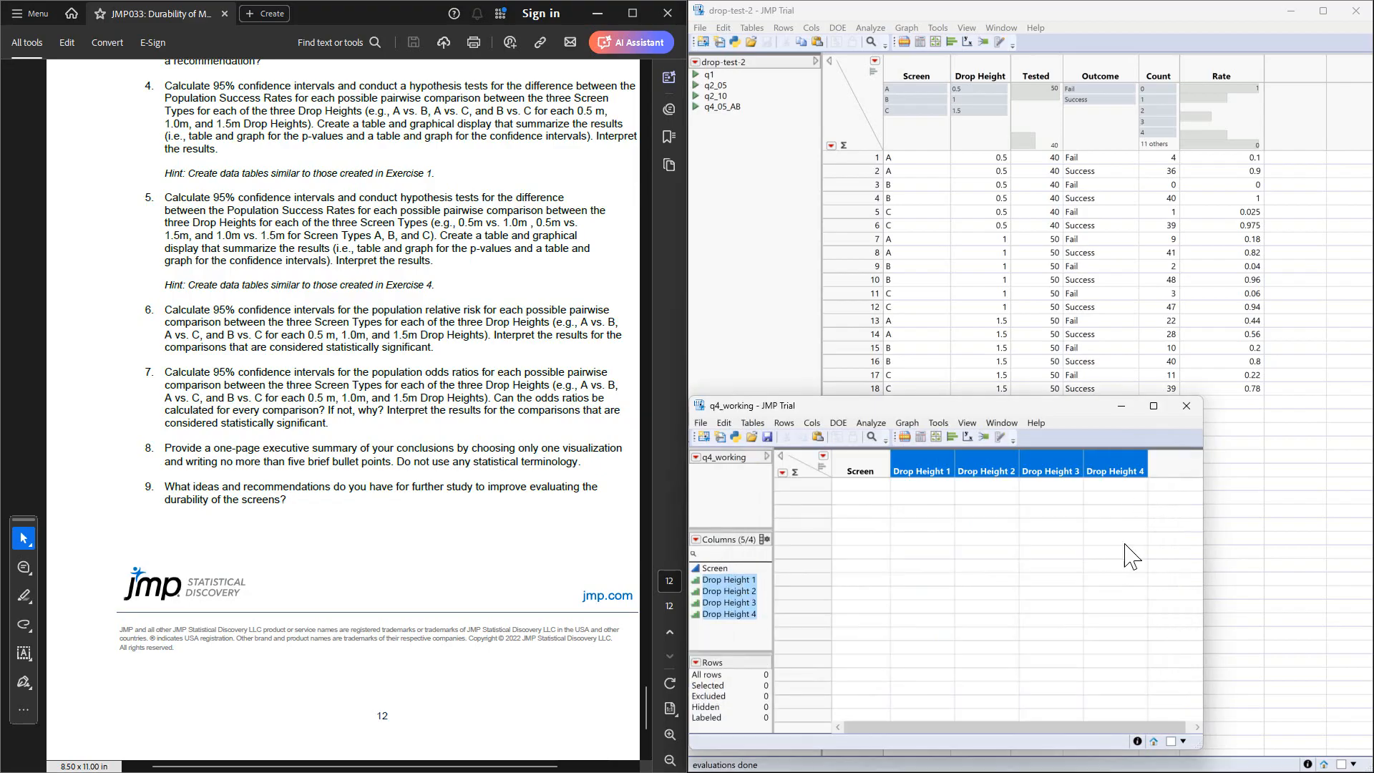
pyautogui.click(935, 519)
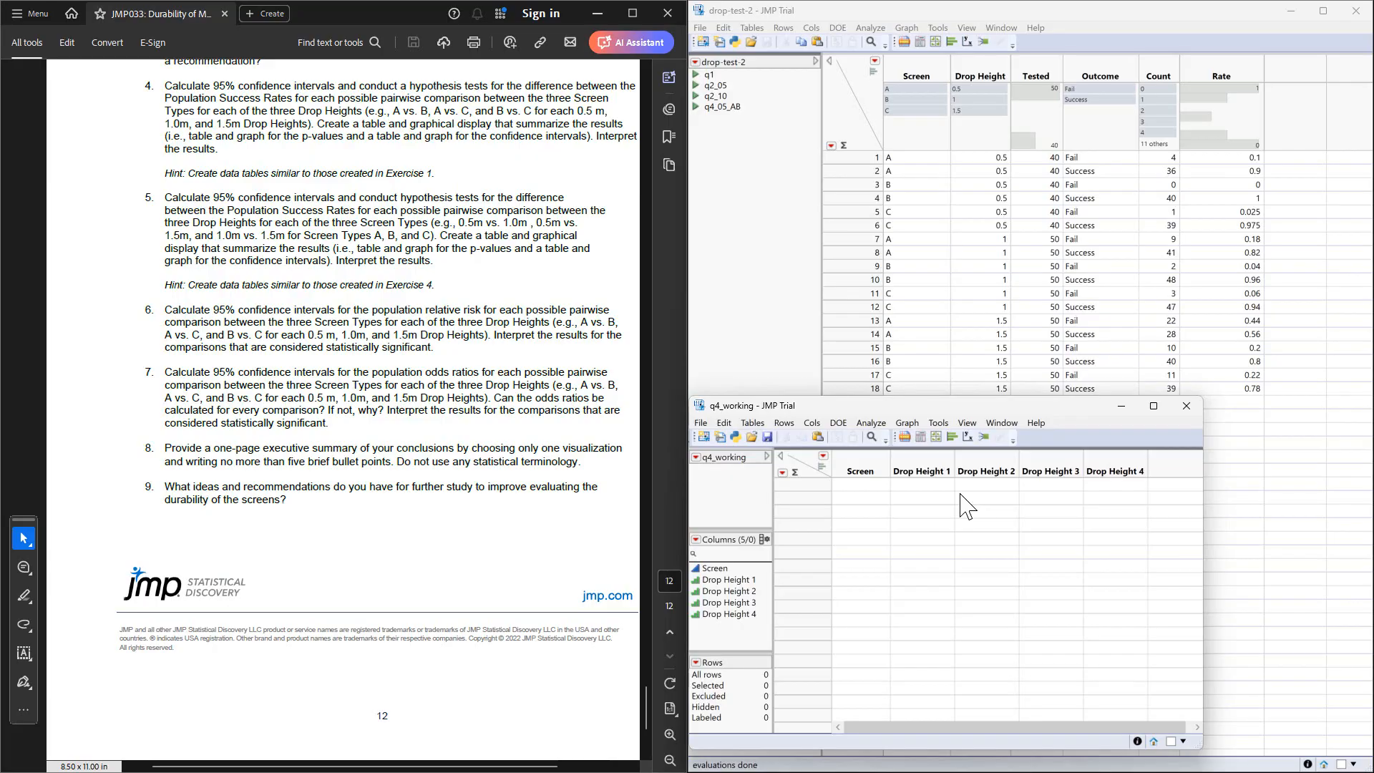
# Rename the Drop Height 1 column to Drop Height.
pyautogui.click(909, 466)
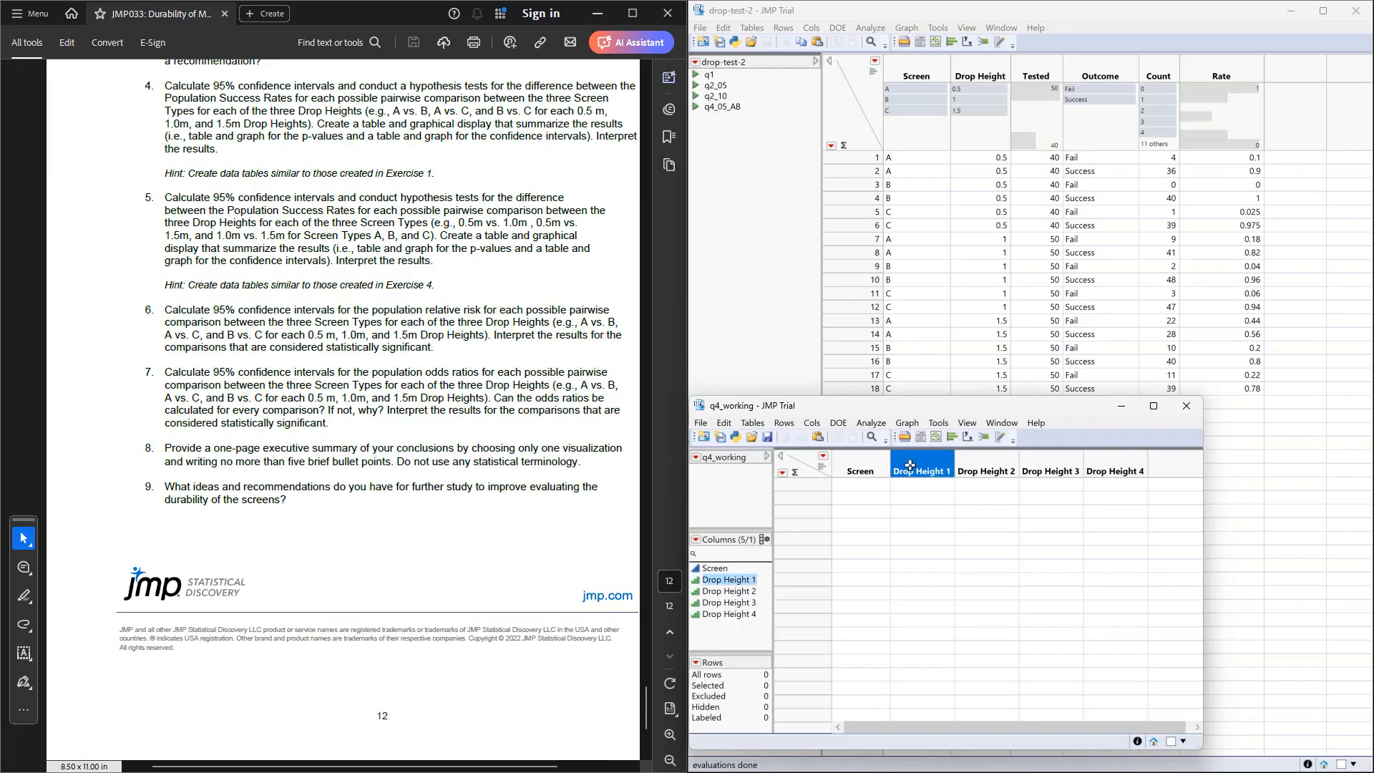
pyautogui.doubleClick(909, 466)
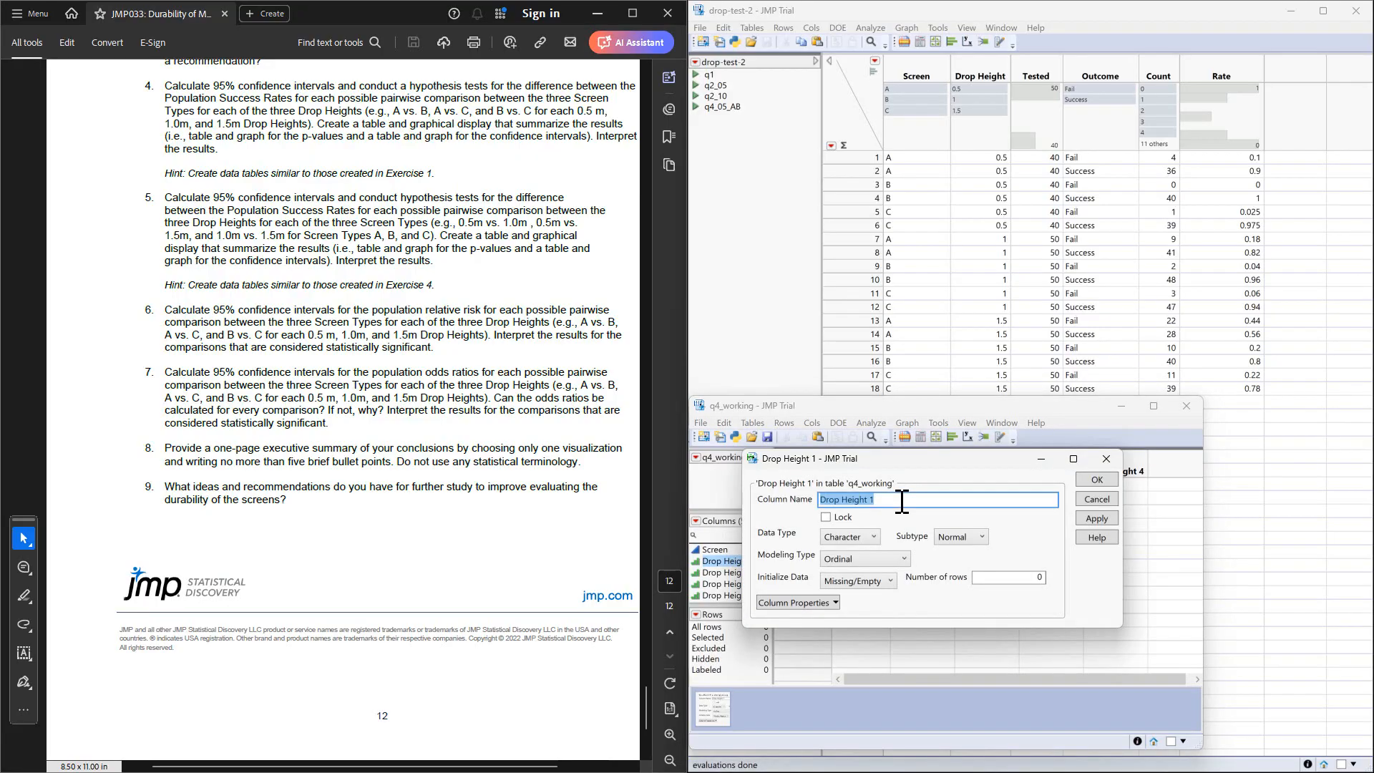
pyautogui.click(902, 501)
pyautogui.press('BackSpace')
pyautogui.press('BackSpace')
pyautogui.press('Tab')
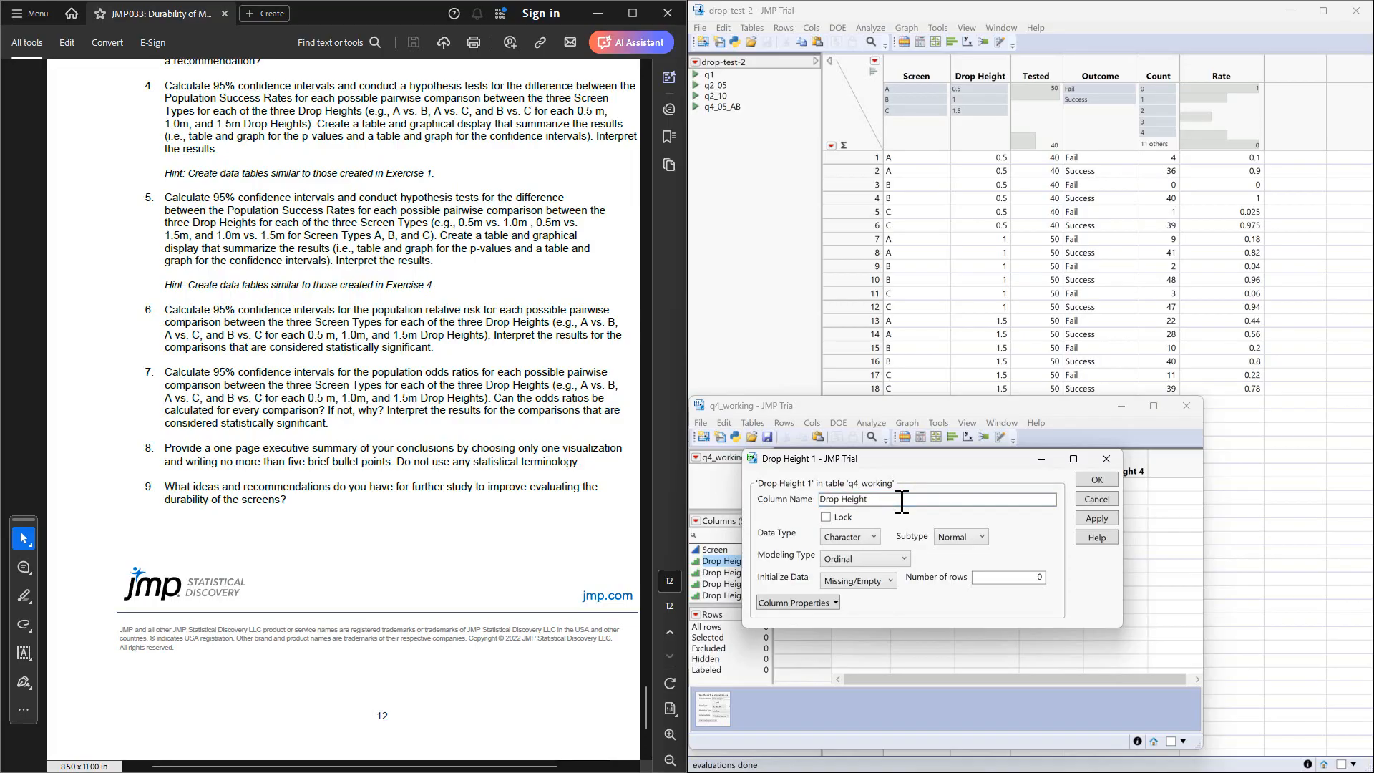
pyautogui.click(896, 498)
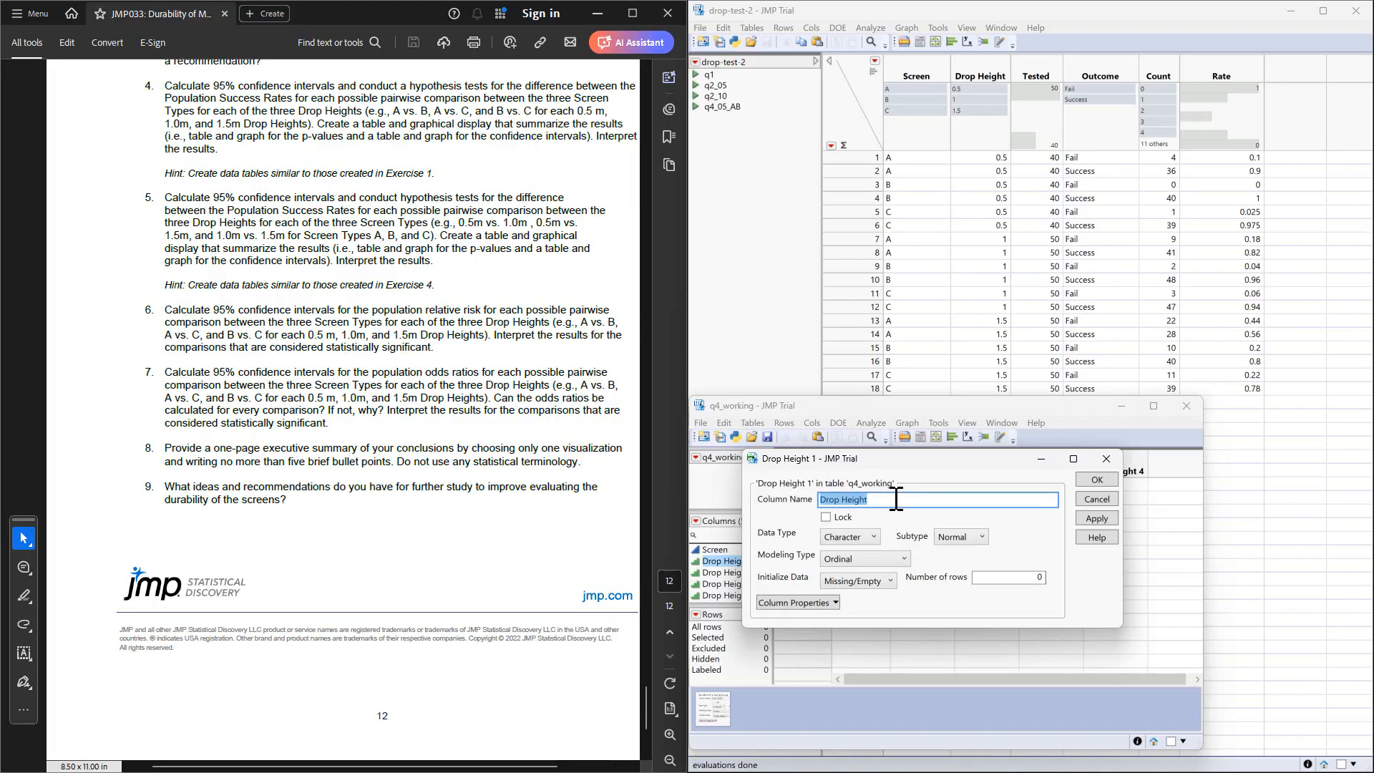
pyautogui.click(1099, 482)
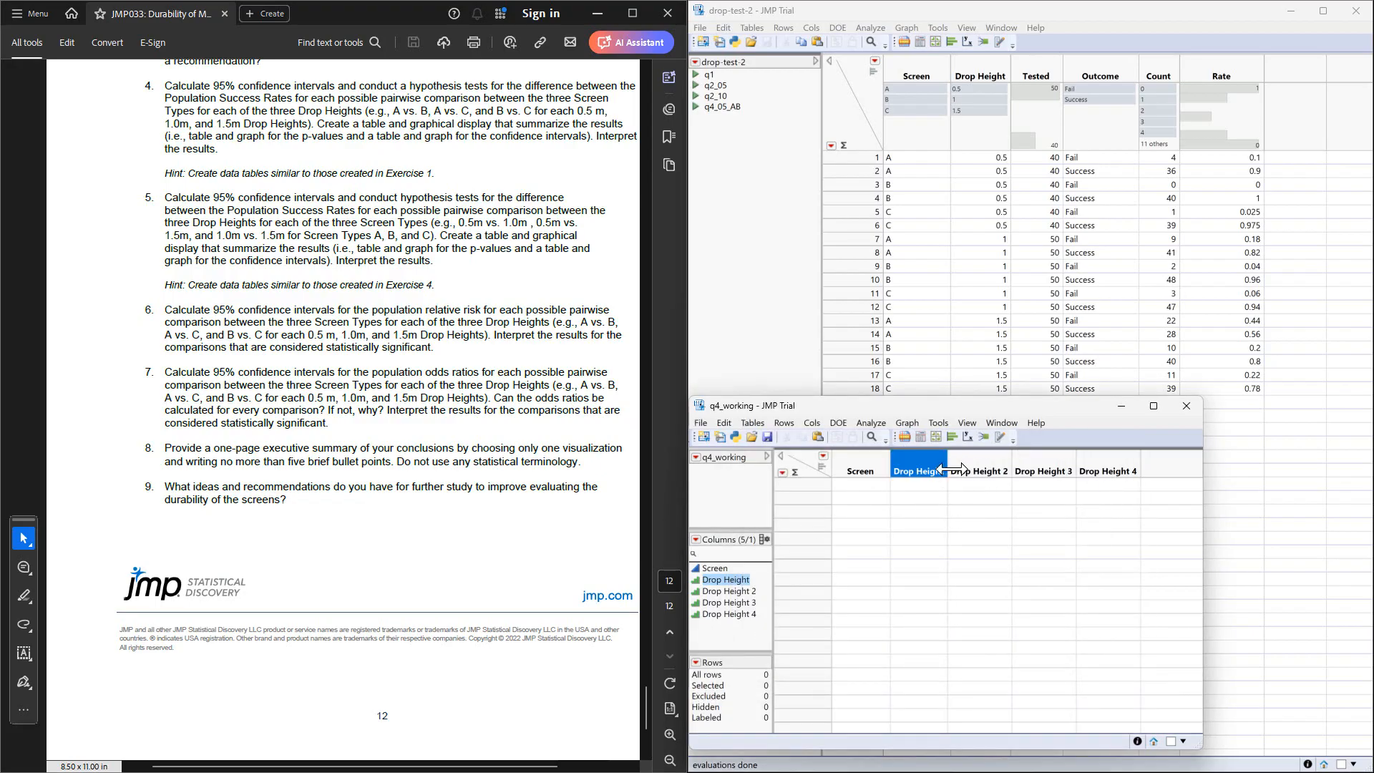
# Delete the extra columns Drop Height 4, Drop Height 3 and Drop Height 2 from the q4_working table.
pyautogui.click(967, 461)
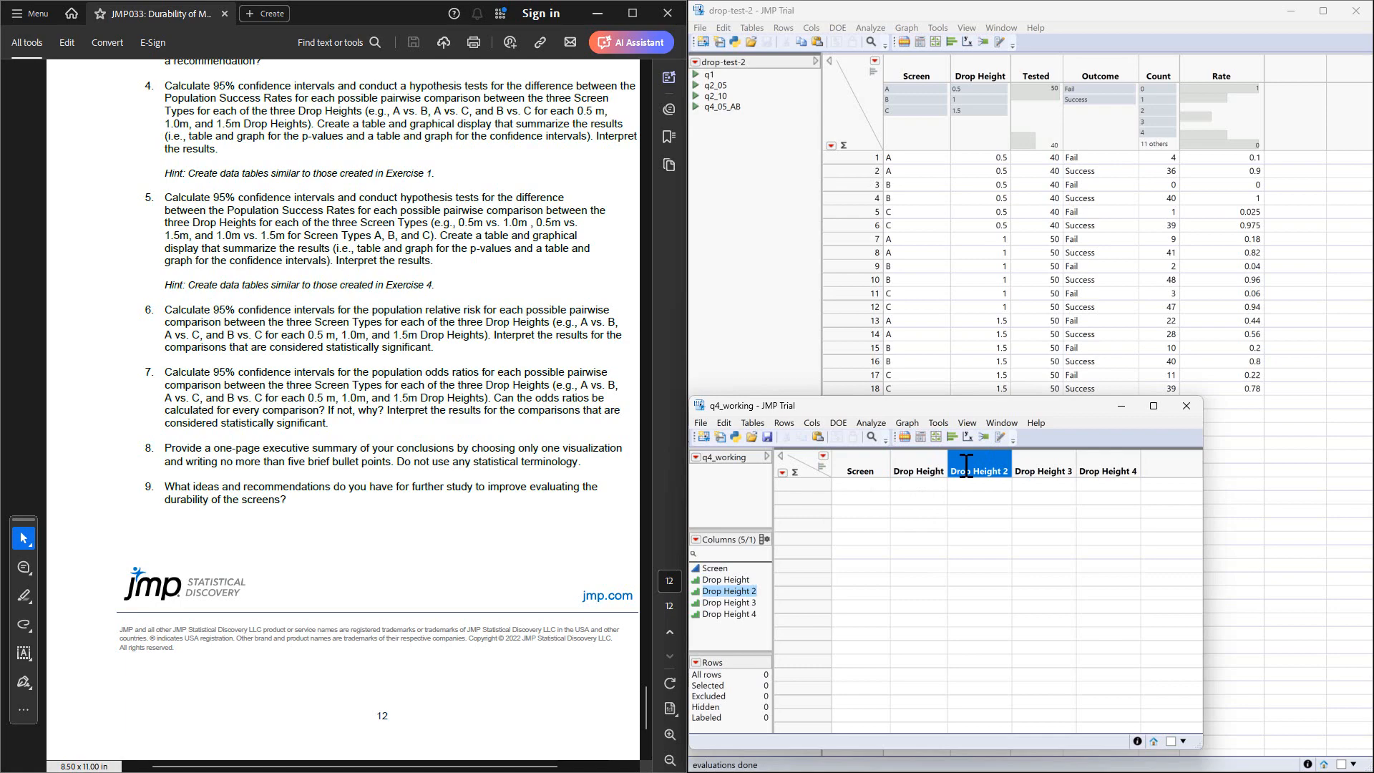
pyautogui.click(1122, 469)
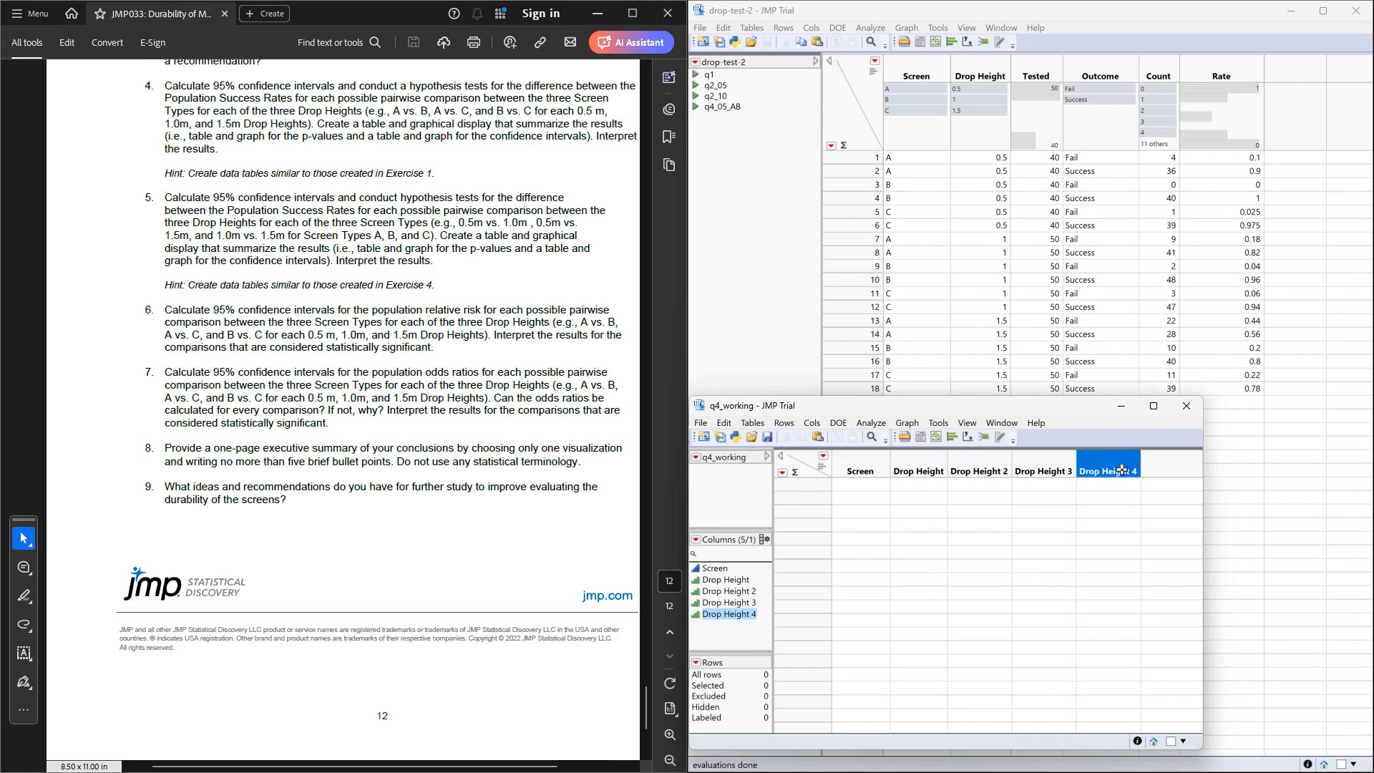
pyautogui.press('Delete')
pyautogui.click(1052, 465)
pyautogui.press('Delete')
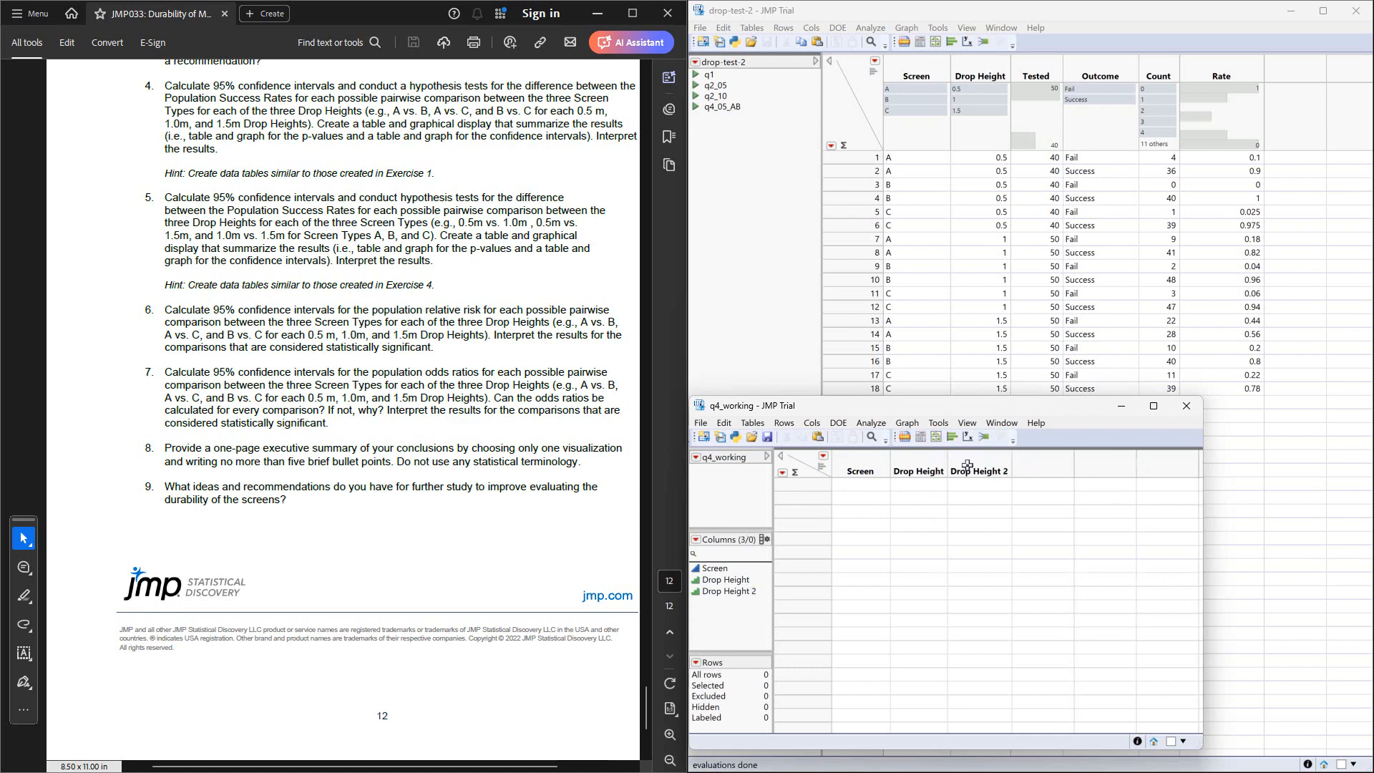
pyautogui.click(967, 465)
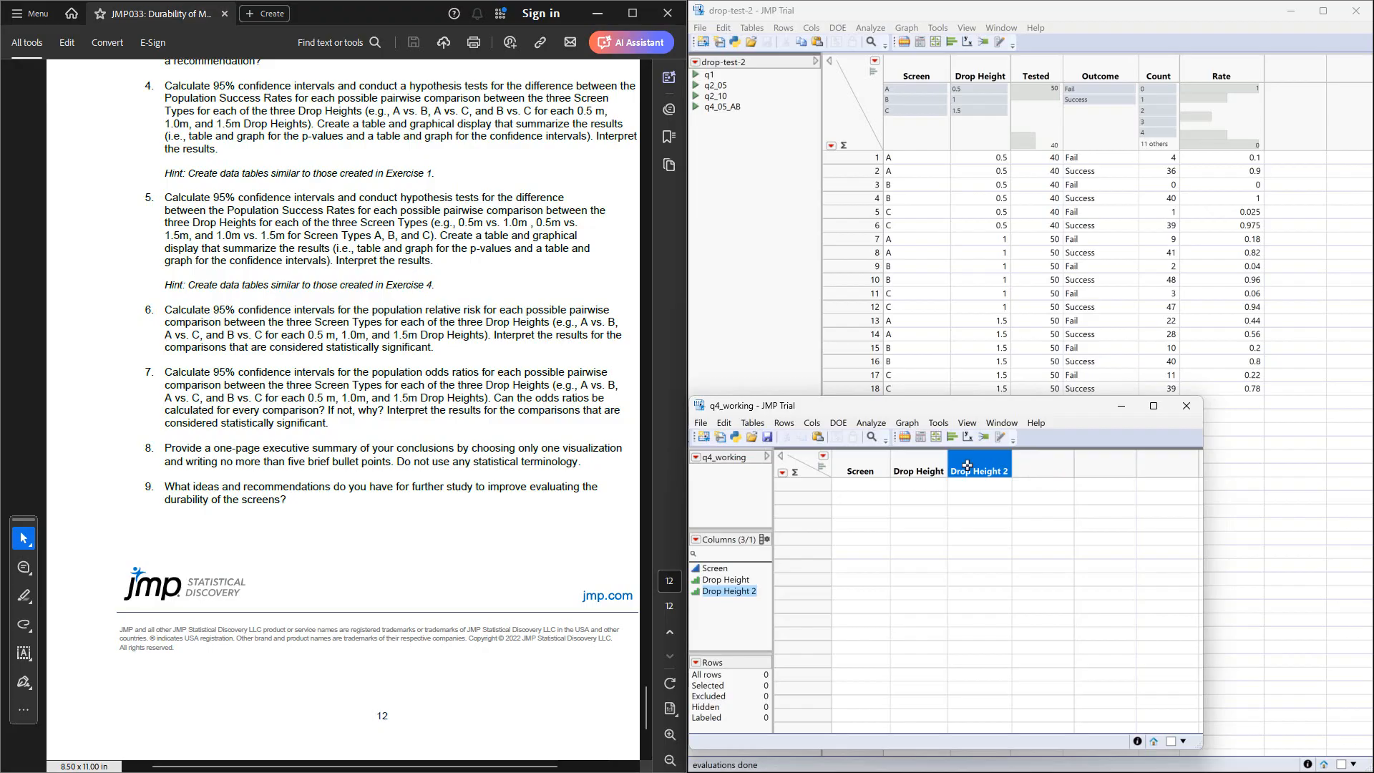
pyautogui.doubleClick(967, 466)
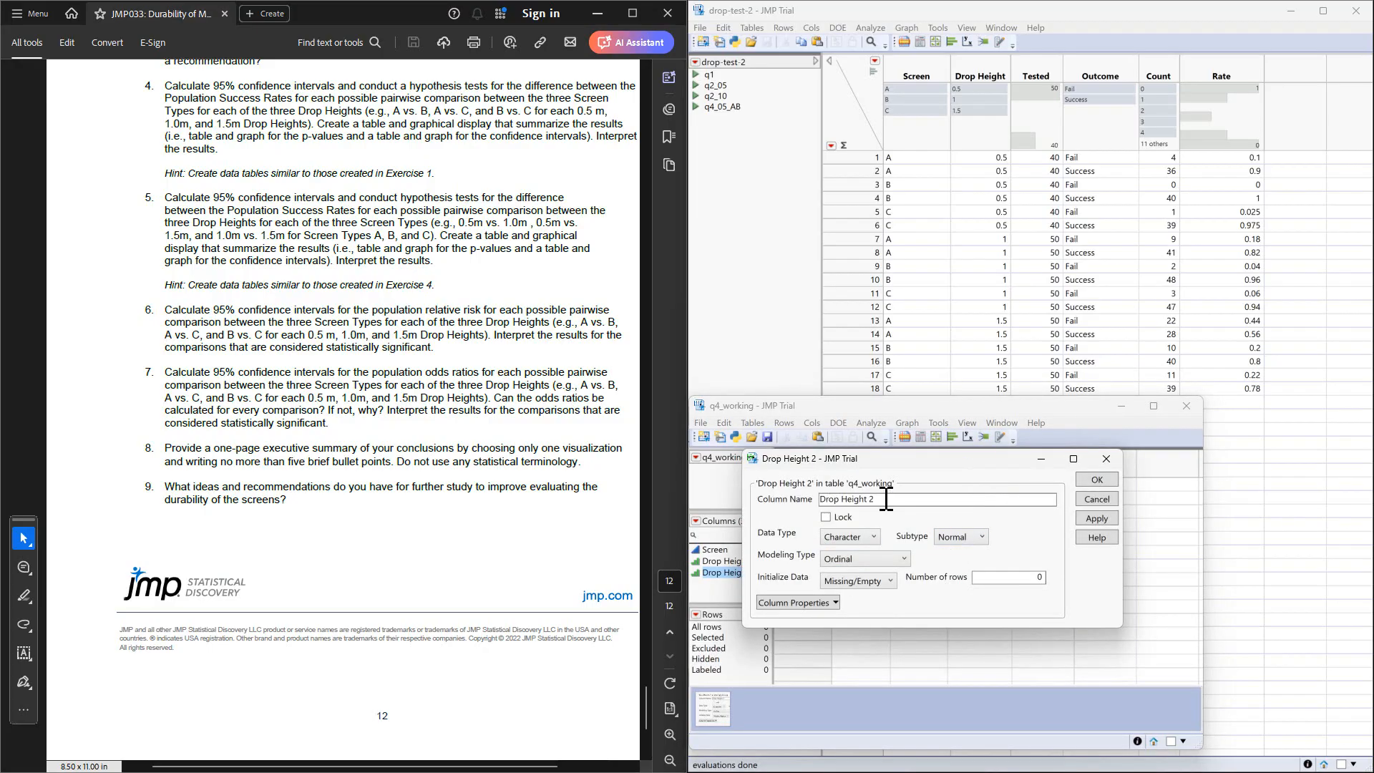
pyautogui.click(1092, 497)
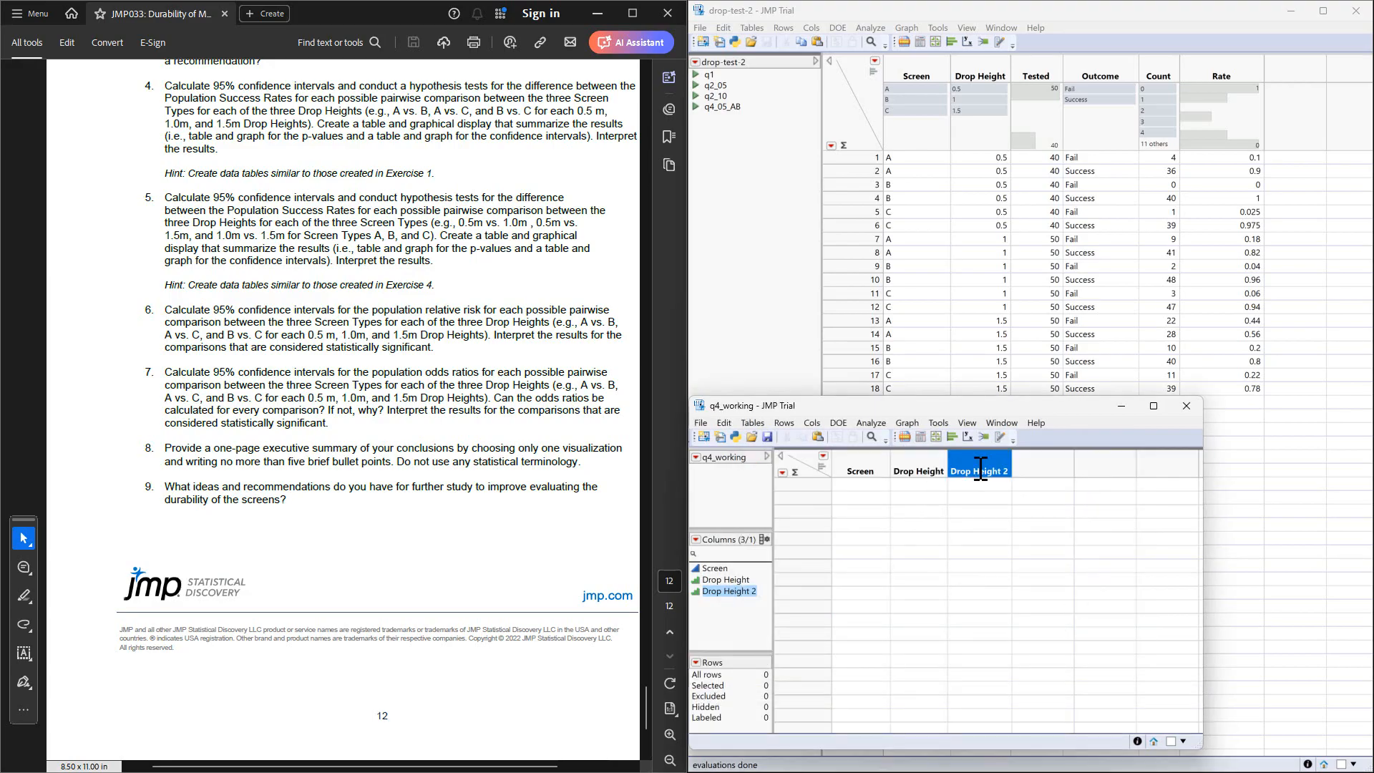
pyautogui.press('Delete')
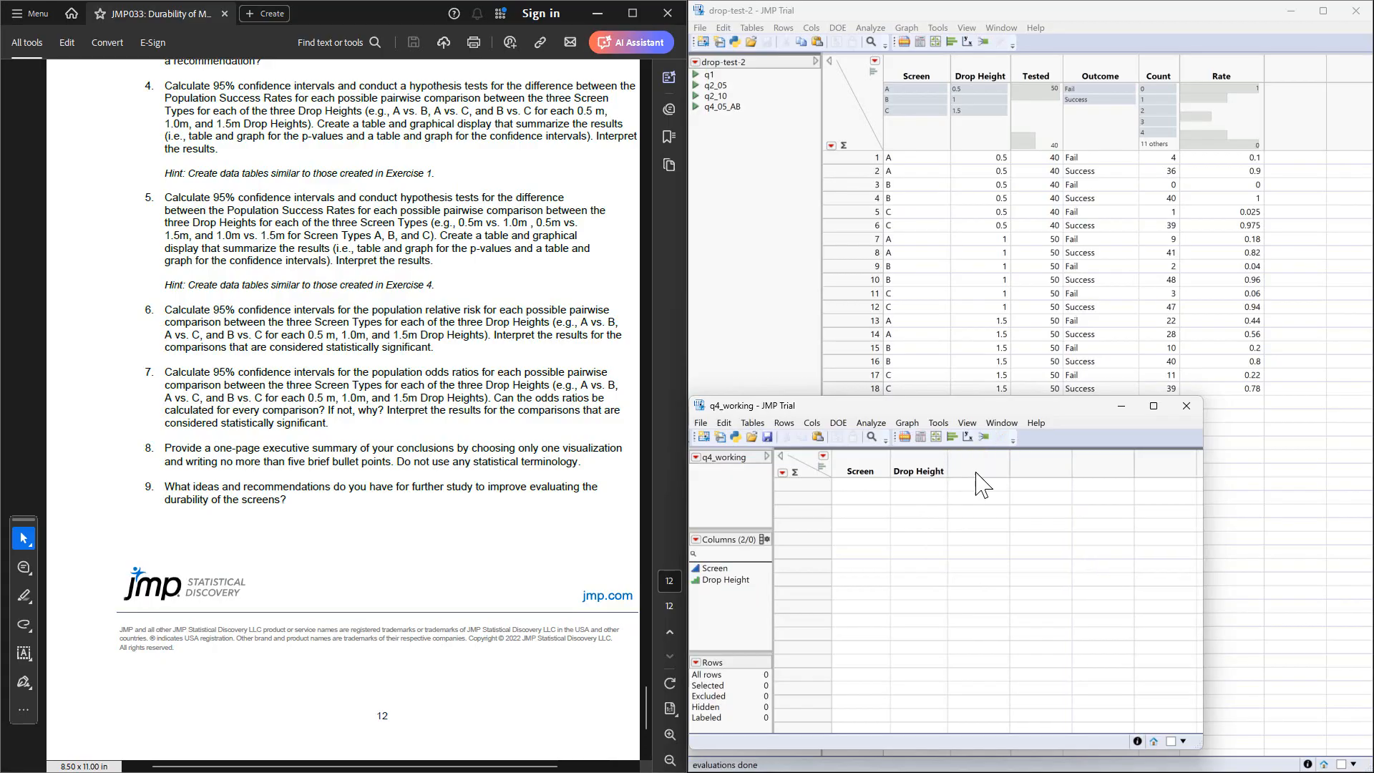
# Add four numeric continuous columns with the base name p-value after the Drop Height column.
pyautogui.rightClick(979, 474)
pyautogui.click(1016, 485)
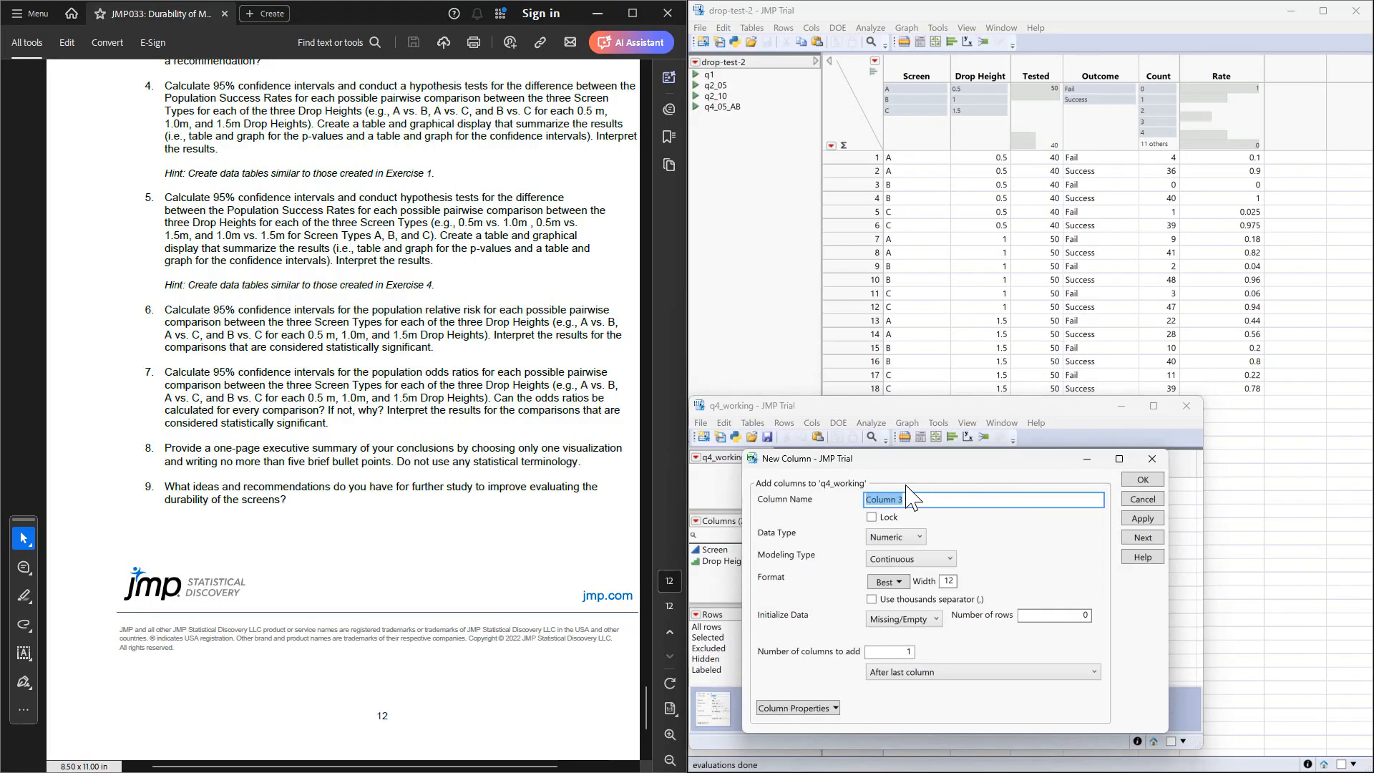
pyautogui.write('p-value')
pyautogui.click(897, 651)
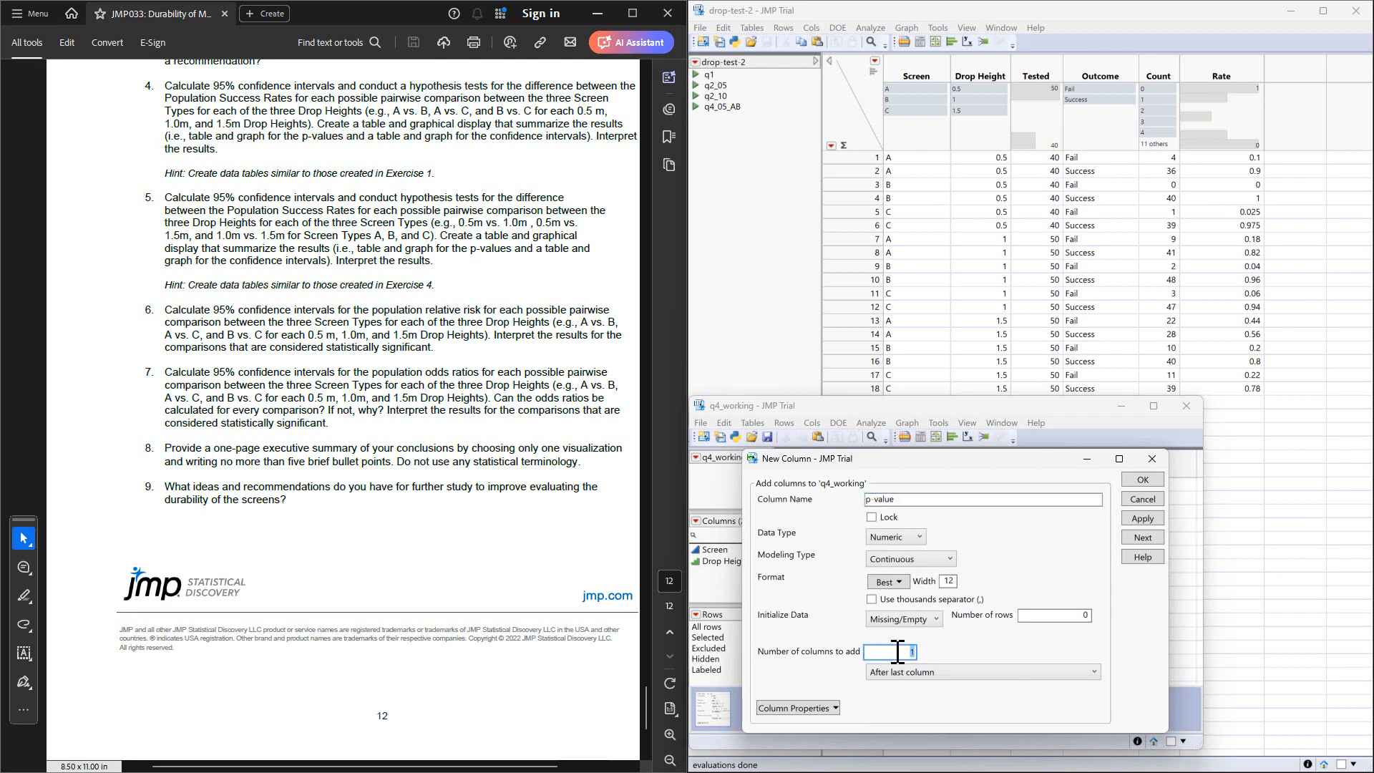
pyautogui.write('4')
pyautogui.click(1139, 482)
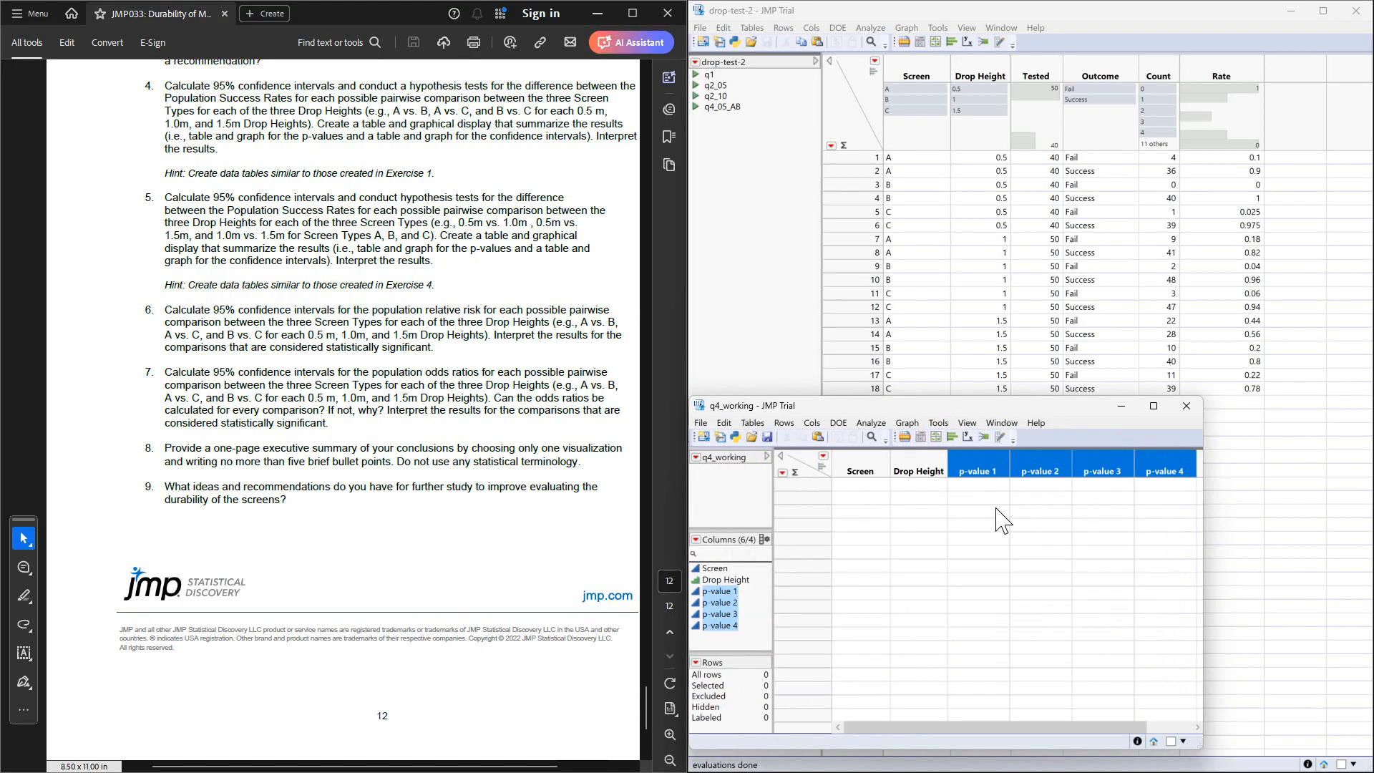
# Rename the p-value 1 column to p-value.
pyautogui.click(986, 472)
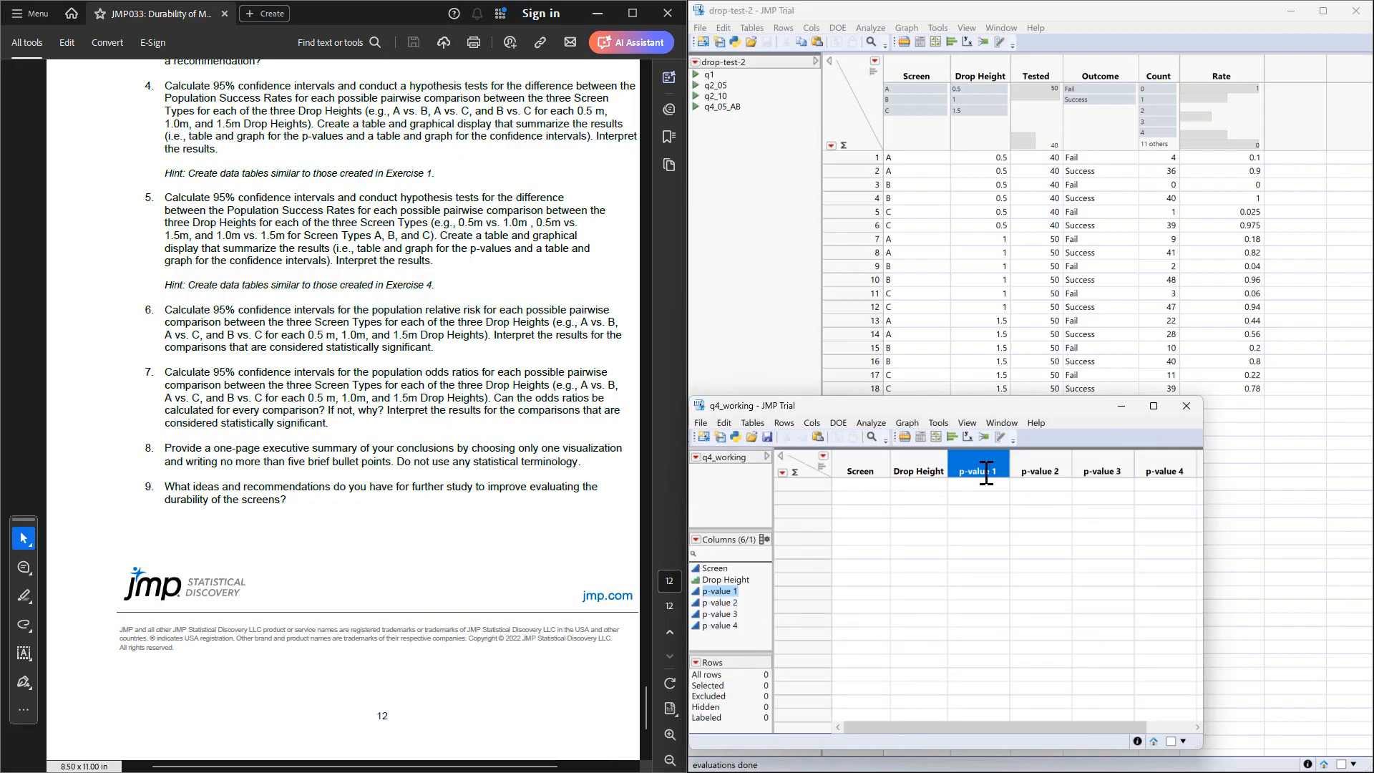
pyautogui.doubleClick(986, 472)
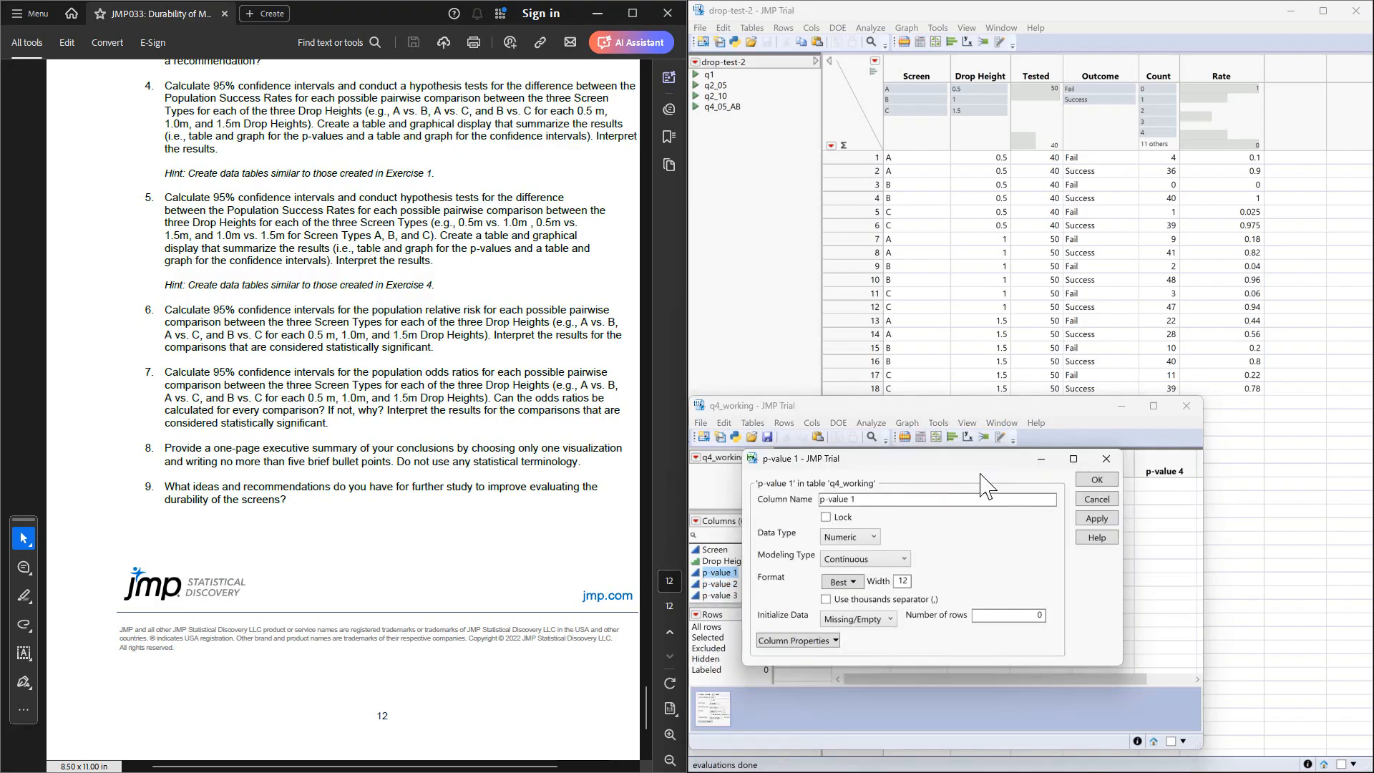
pyautogui.click(926, 499)
pyautogui.press('BackSpace')
pyautogui.press('BackSpace')
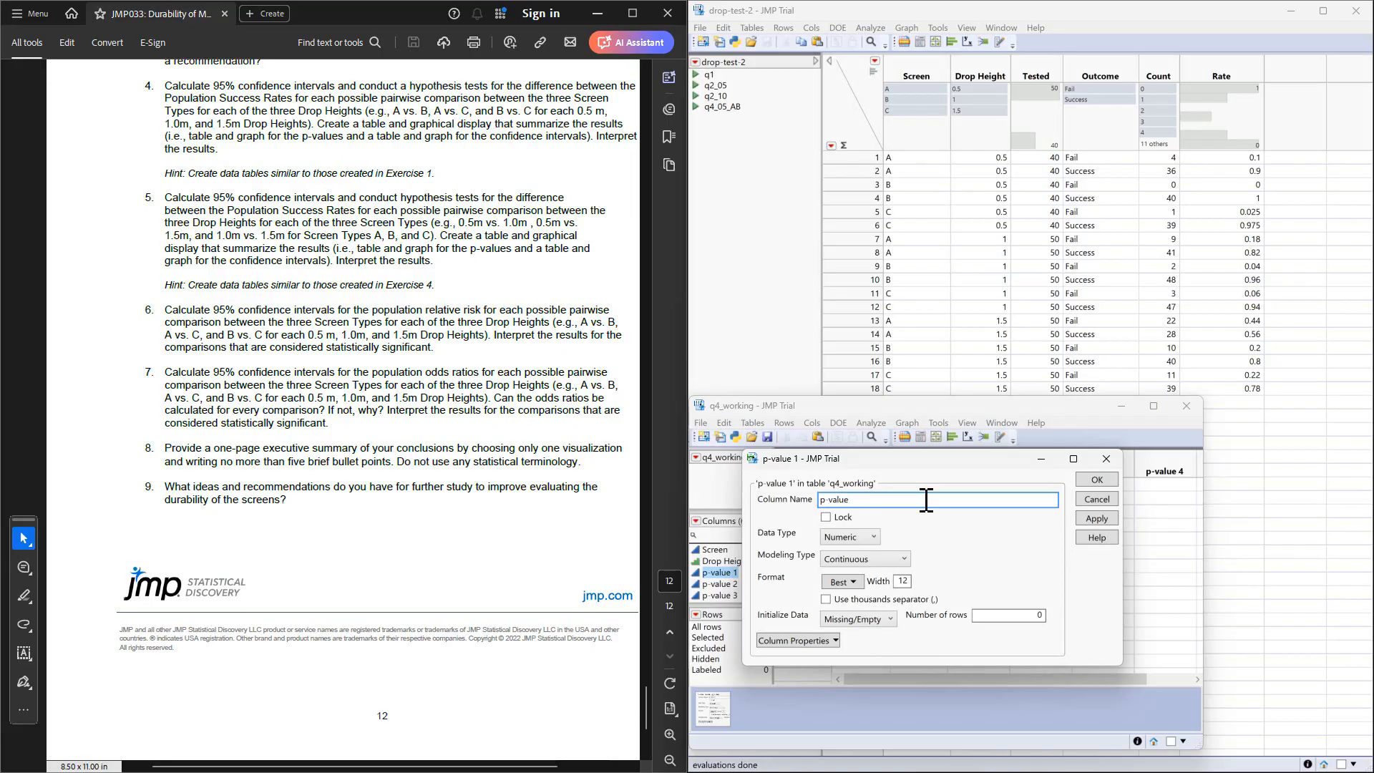
pyautogui.click(1093, 498)
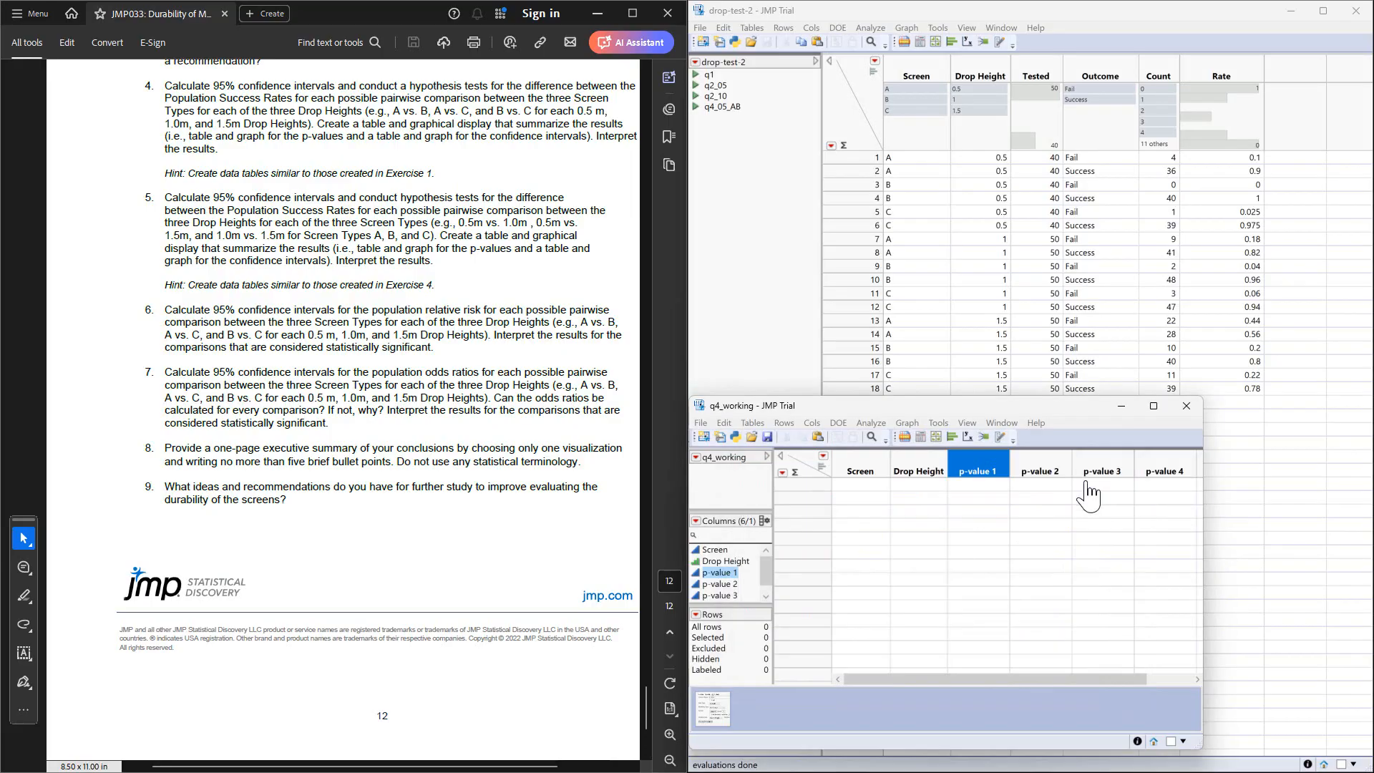
# Rename the p-value 2 column to lower.
pyautogui.click(1035, 464)
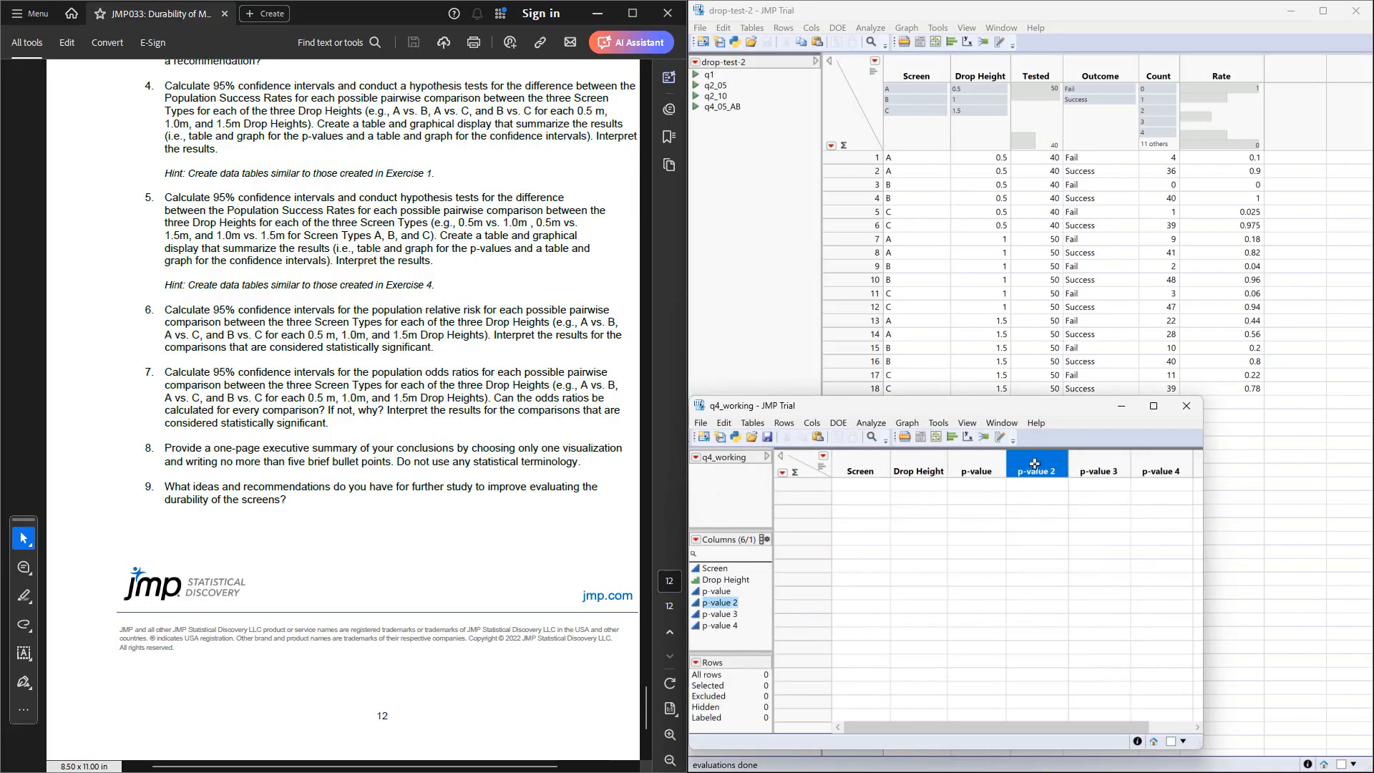
pyautogui.doubleClick(1035, 464)
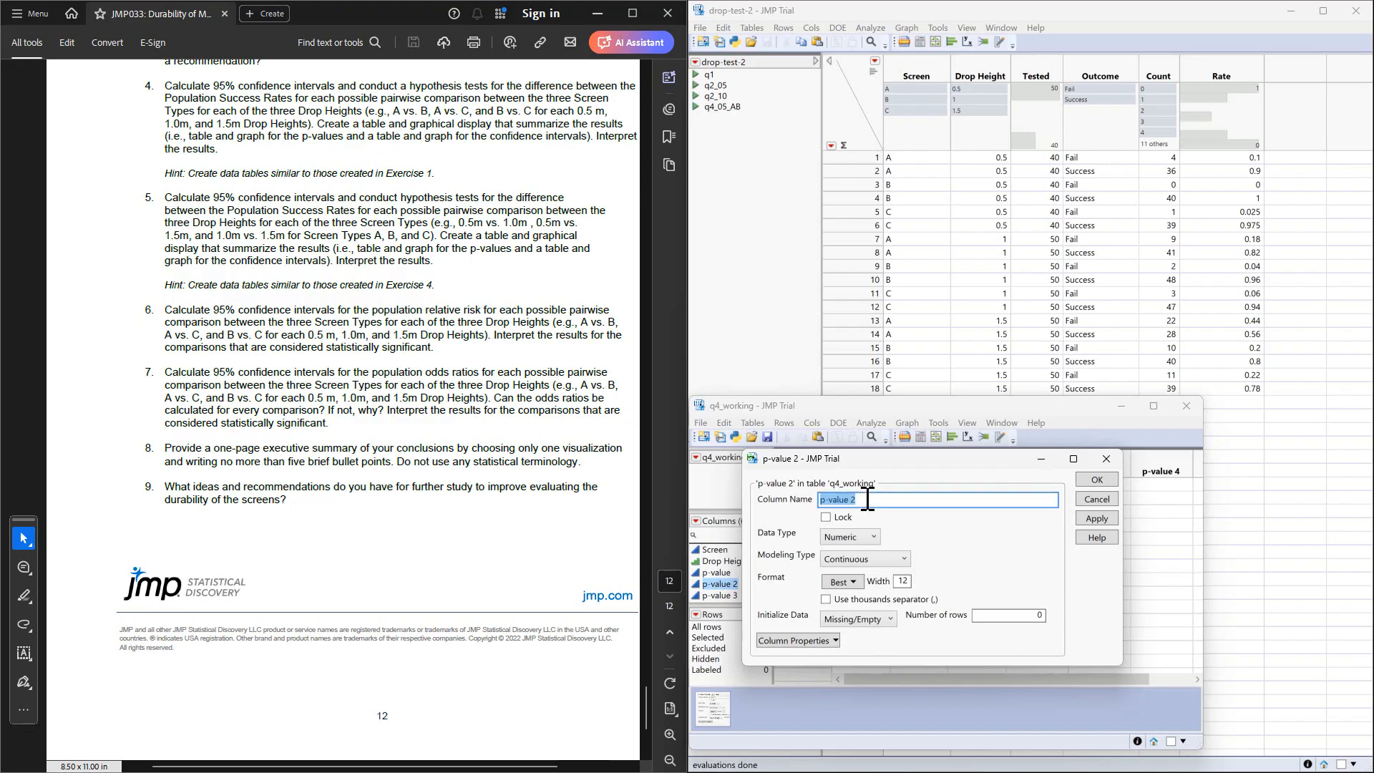
pyautogui.write('lower CL')
pyautogui.press('BackSpace')
pyautogui.press('BackSpace')
pyautogui.click(1098, 480)
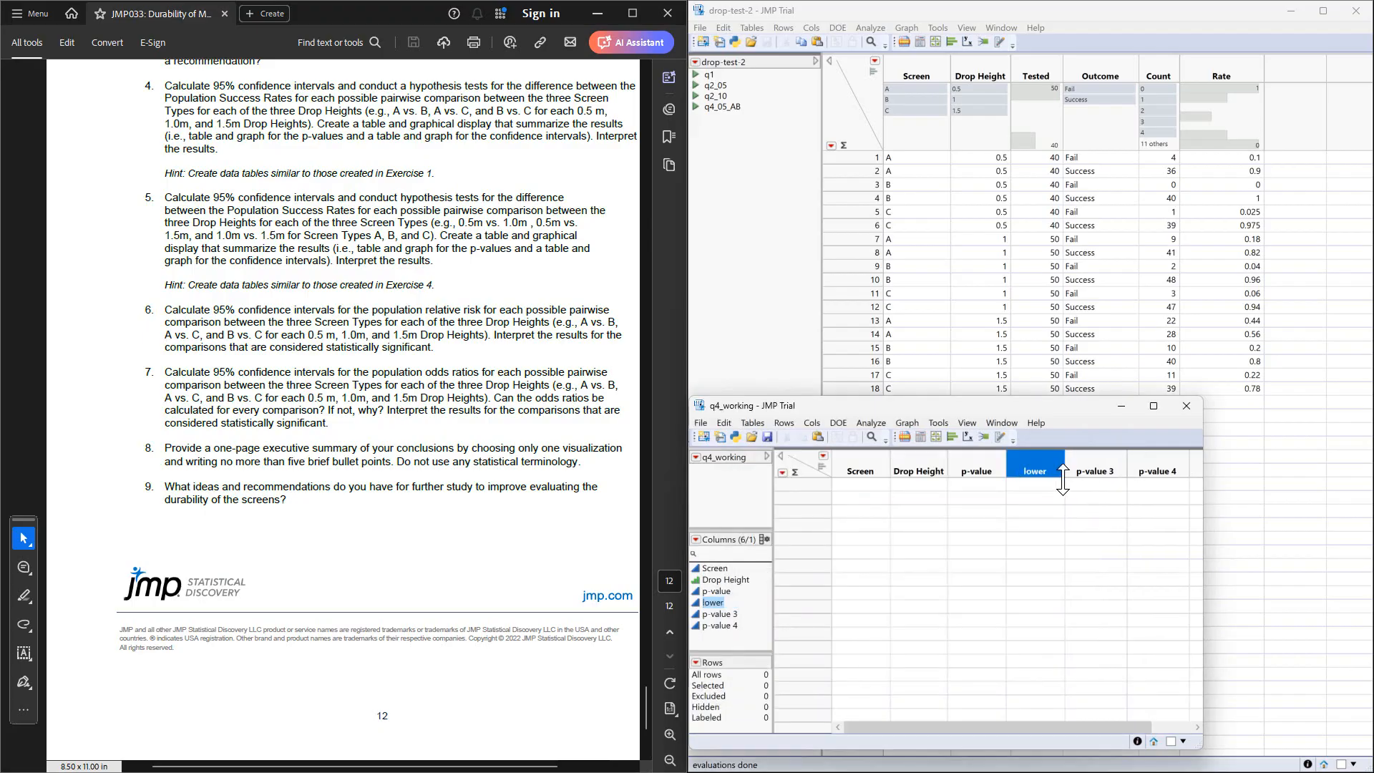
# Rename the p-value 3 column to point est.
pyautogui.click(1102, 470)
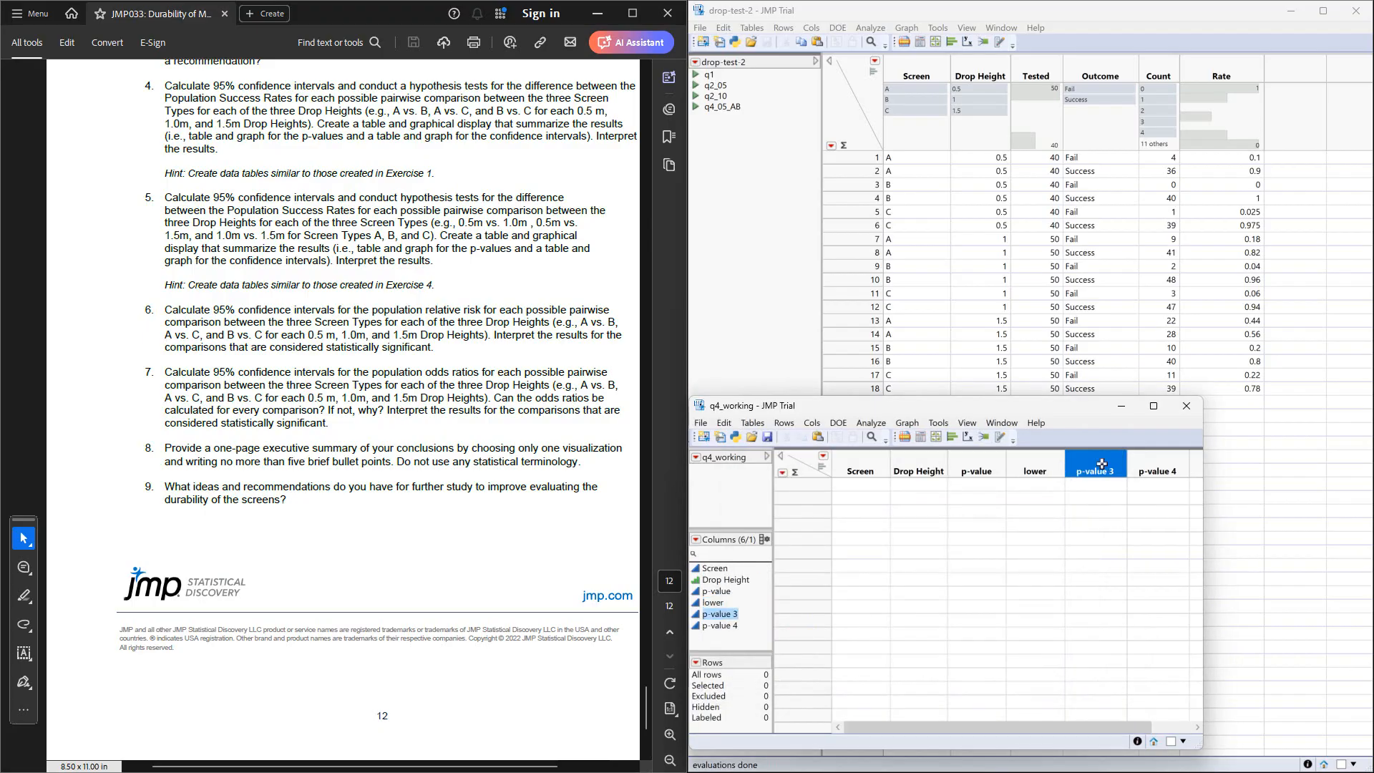
pyautogui.doubleClick(1108, 472)
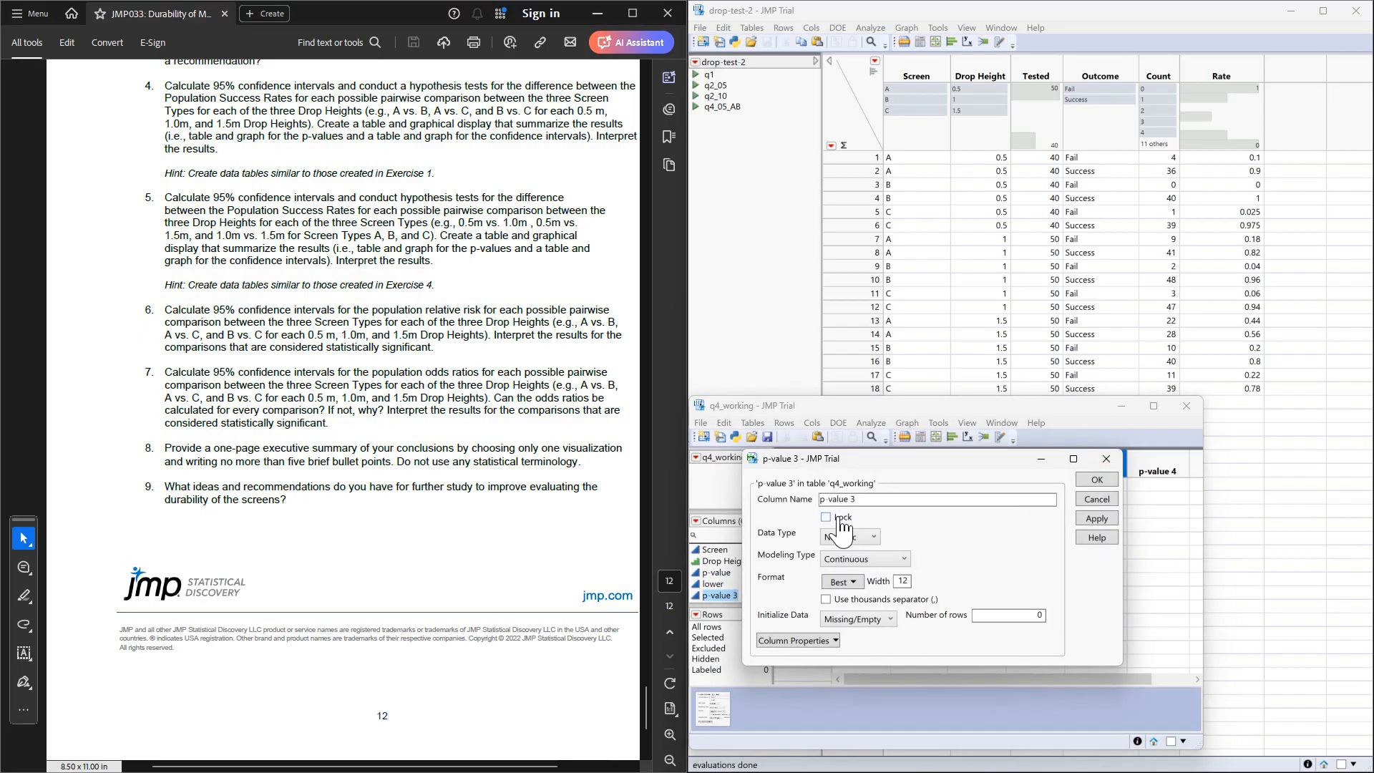
pyautogui.tripleClick(872, 499)
pyautogui.write('p')
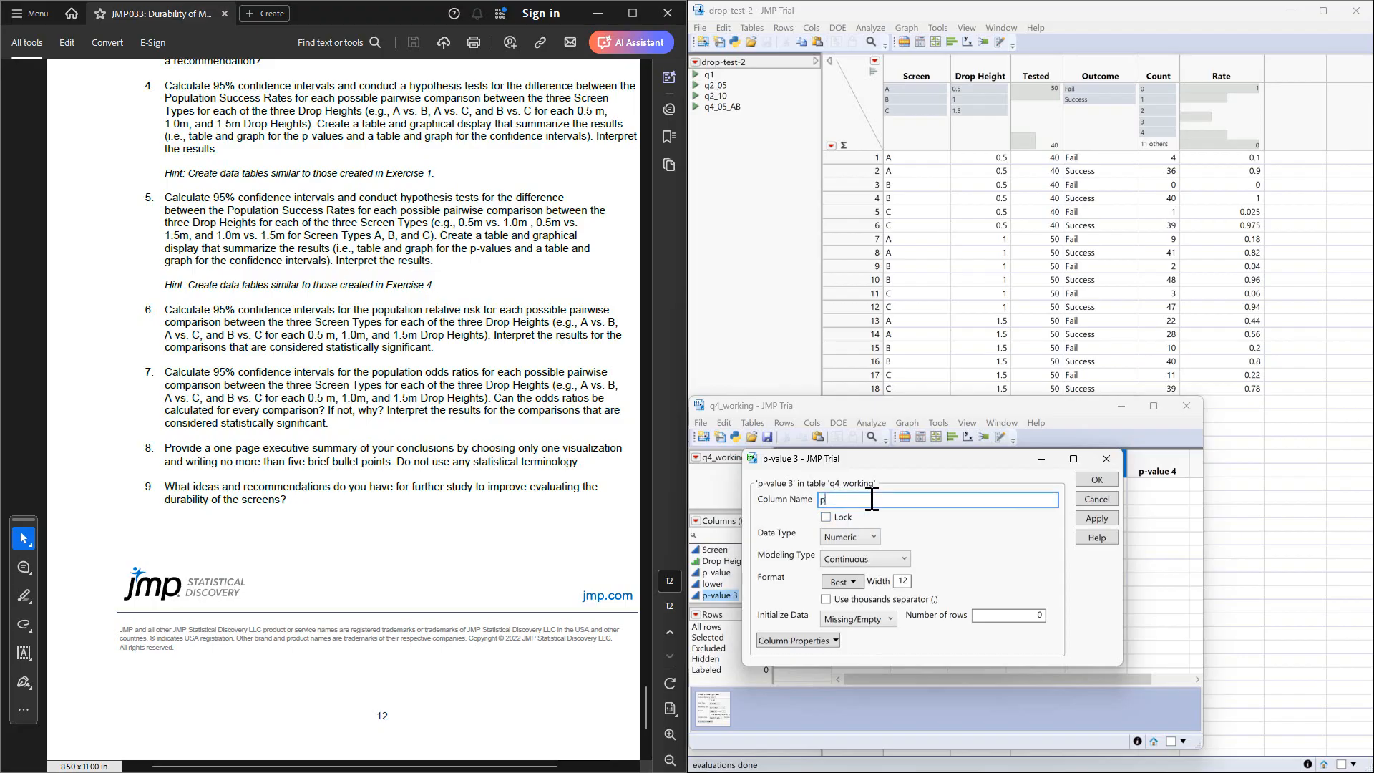
pyautogui.write('oint estimate')
pyautogui.press('BackSpace')
pyautogui.press('BackSpace')
pyautogui.press('BackSpace')
pyautogui.press('BackSpace')
pyautogui.click(1094, 484)
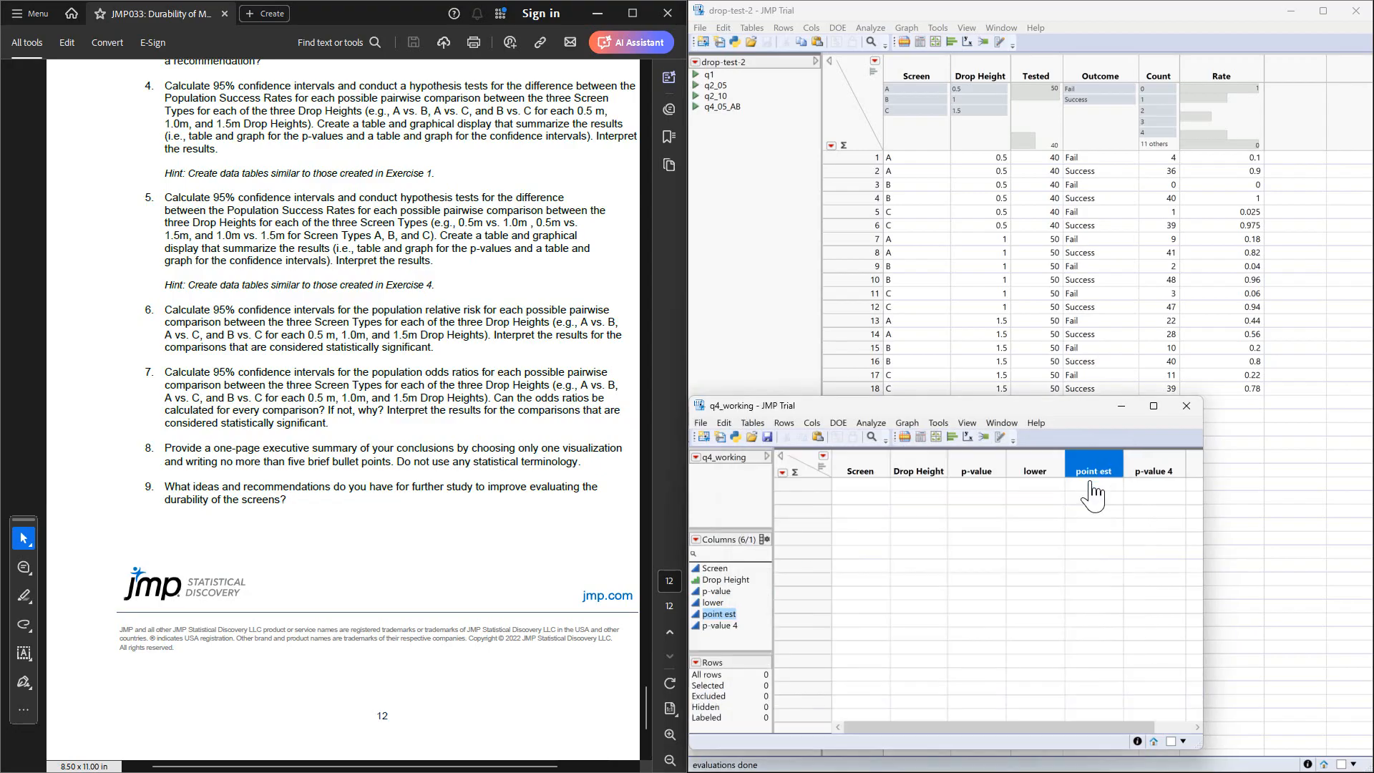
# Rename the p-value 4 column to upper.
pyautogui.click(1153, 472)
pyautogui.doubleClick(1153, 472)
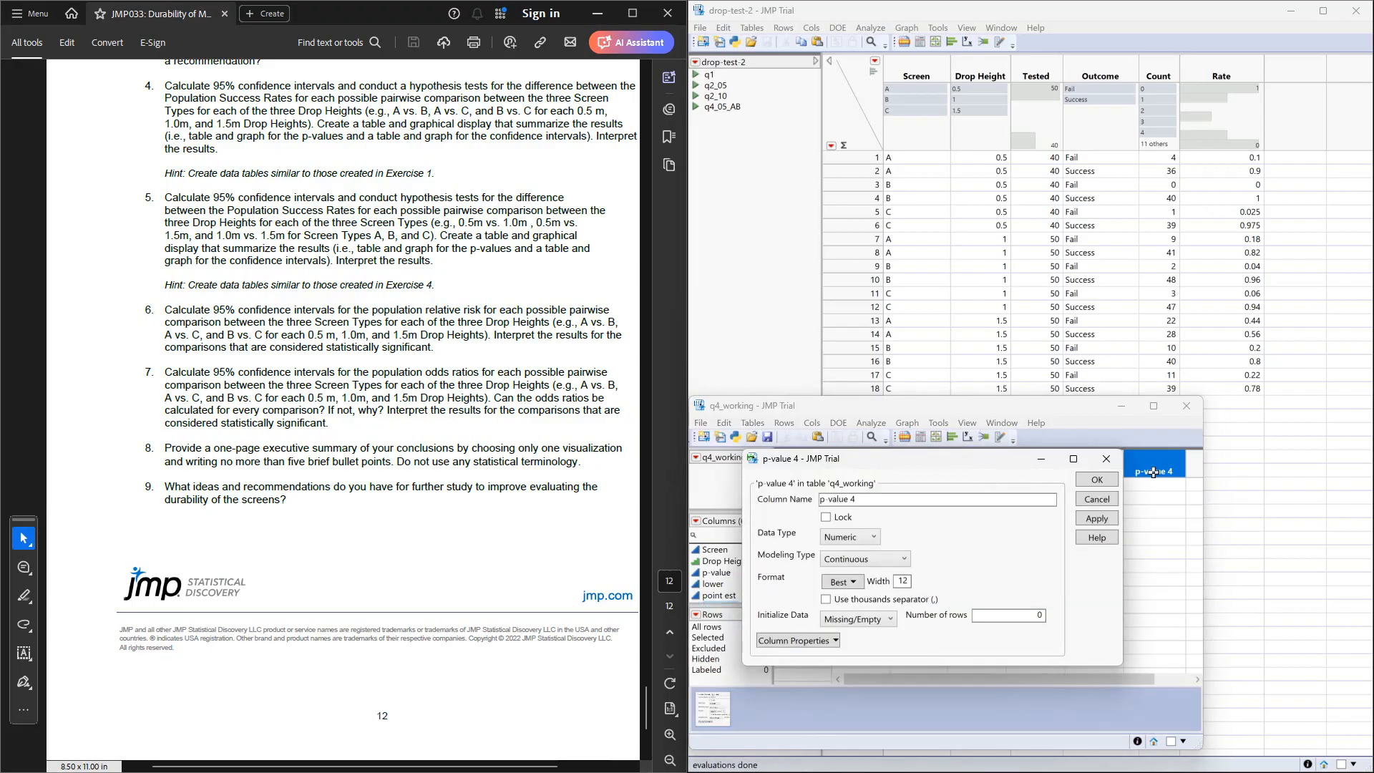
pyautogui.tripleClick(864, 501)
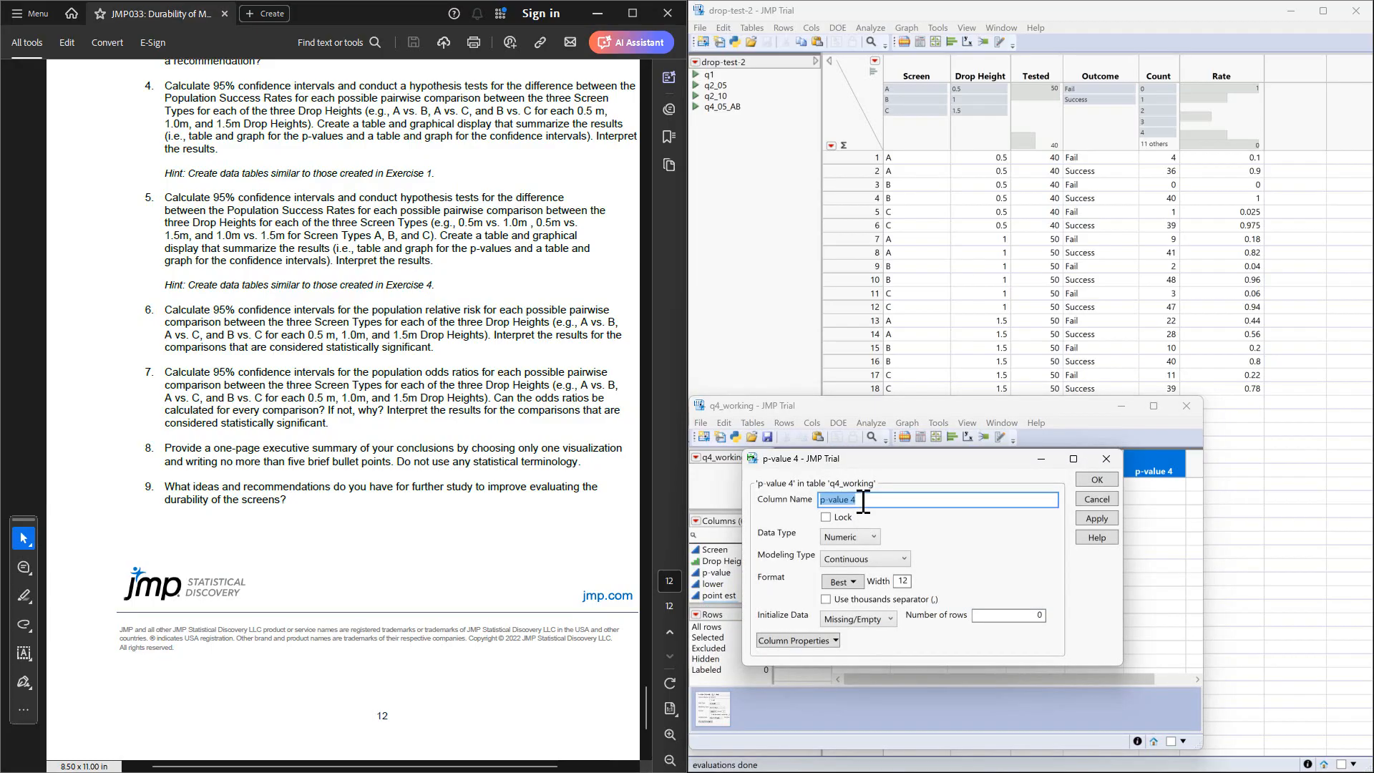
pyautogui.write('upper')
pyautogui.click(1095, 480)
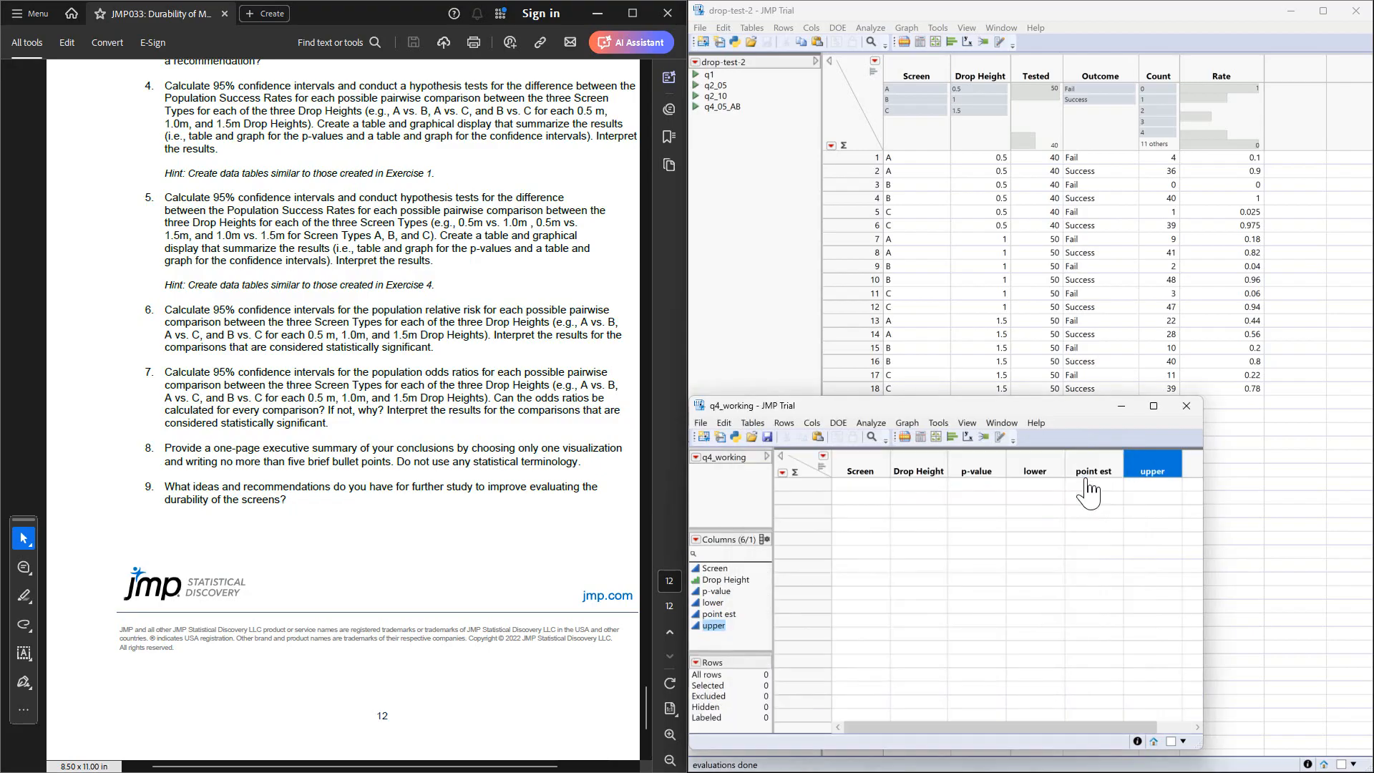
# Insert a new column before the Screen column in the q4_working table.
pyautogui.click(858, 485)
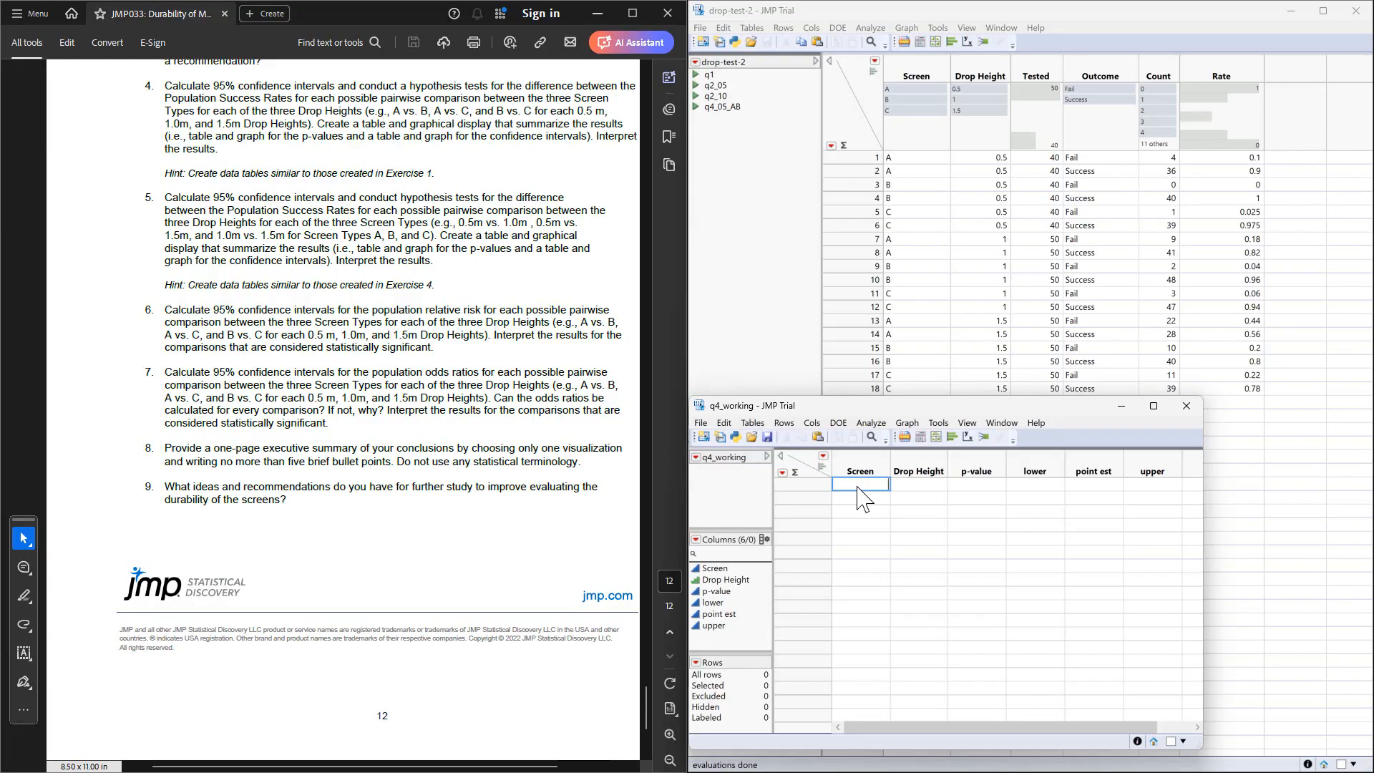
pyautogui.click(857, 460)
pyautogui.rightClick(871, 466)
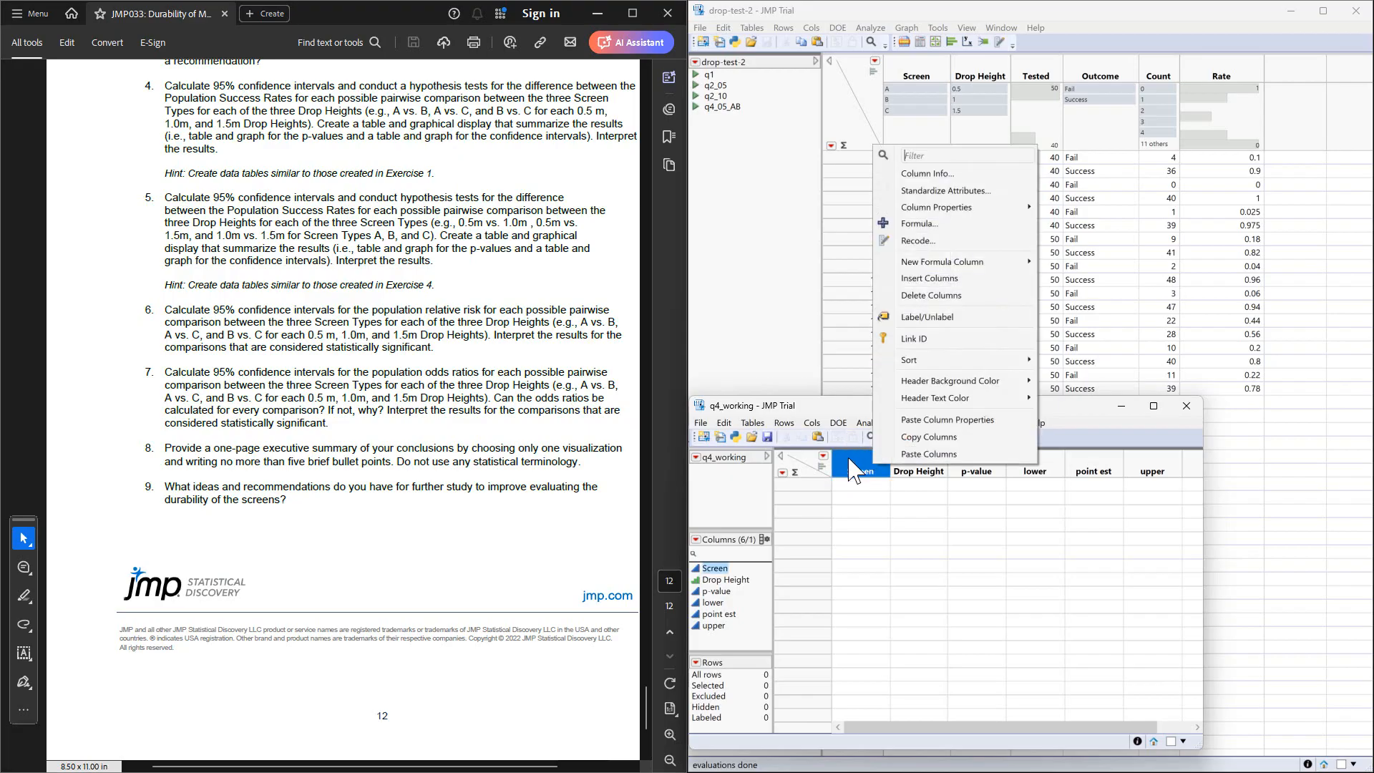
pyautogui.click(931, 279)
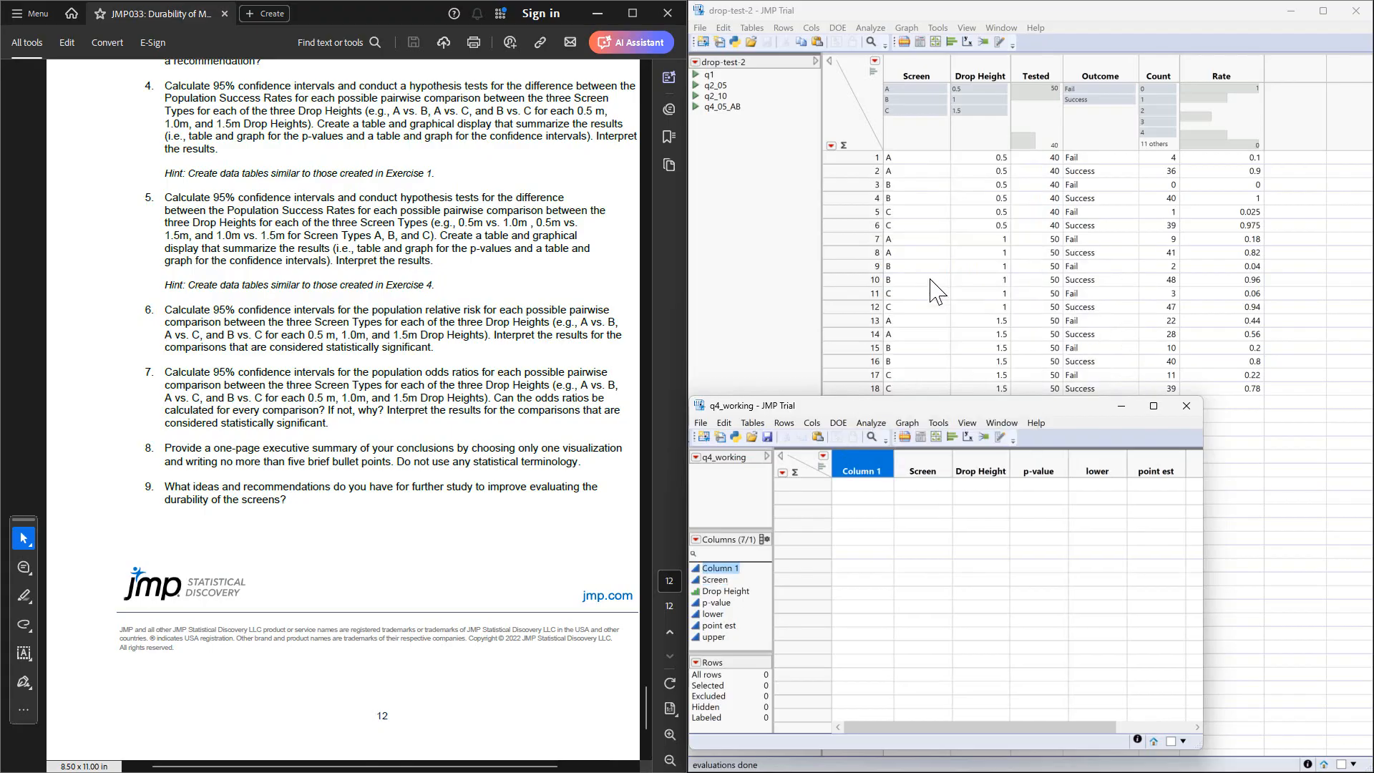
# Rename the new first column to Screen 1 and set it to Character data type with Ordinal modeling type.
pyautogui.doubleClick(863, 465)
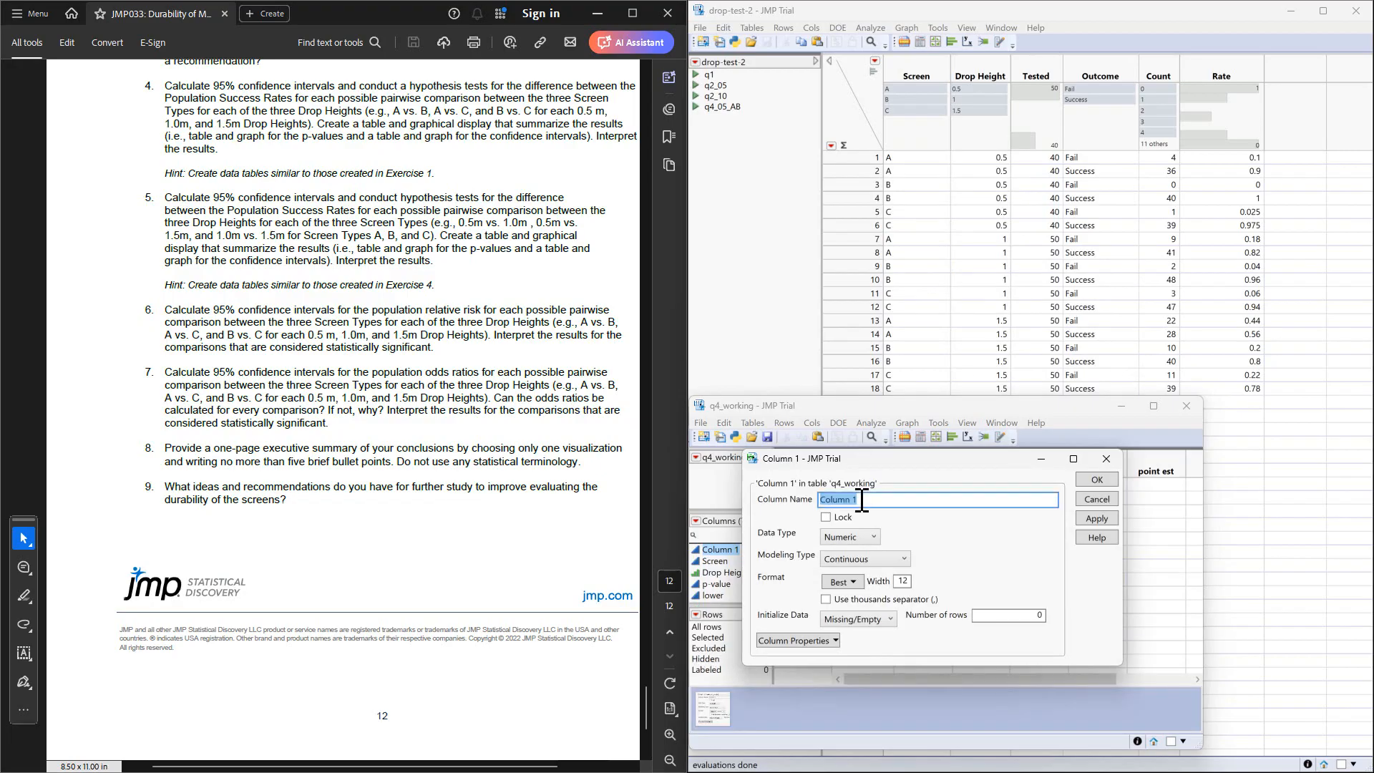
pyautogui.write('Screen')
pyautogui.click(846, 538)
pyautogui.click(845, 567)
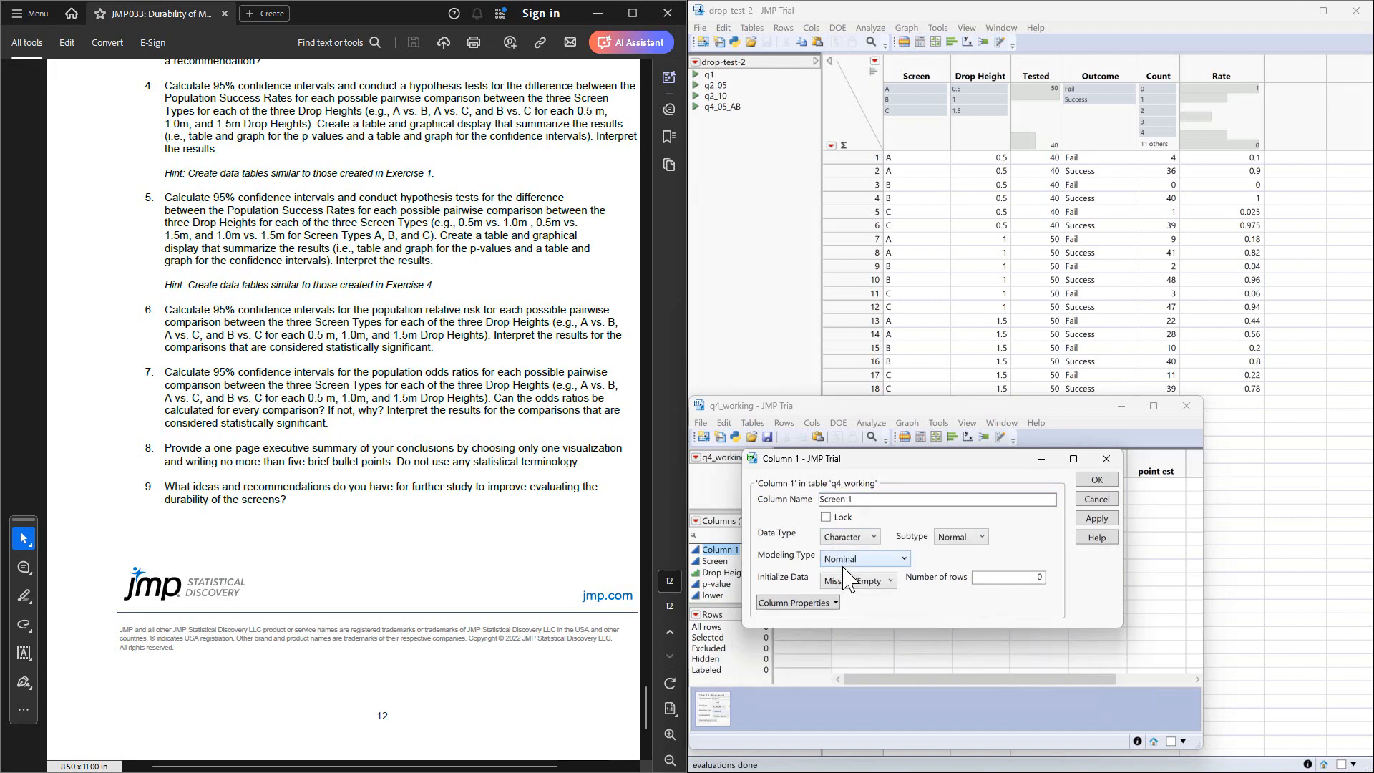
pyautogui.click(855, 559)
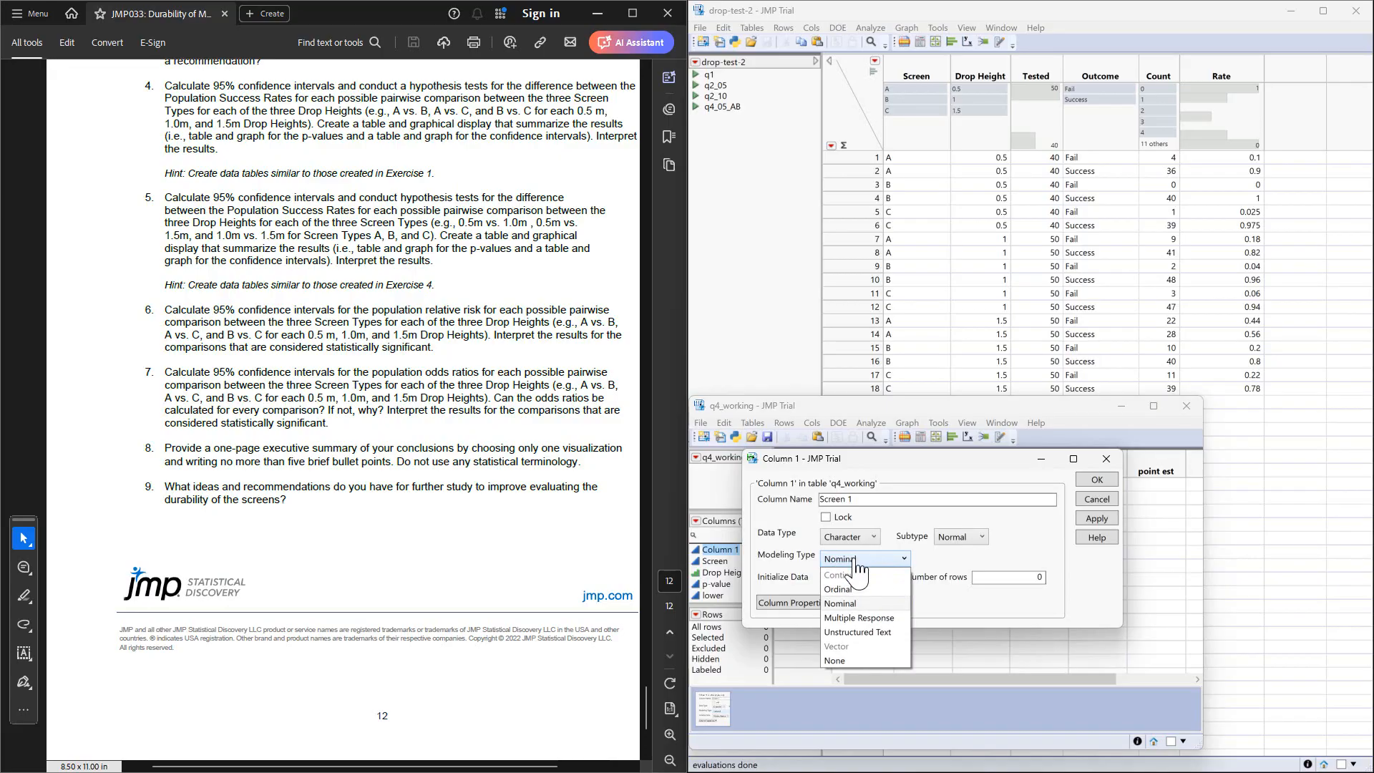
pyautogui.click(850, 590)
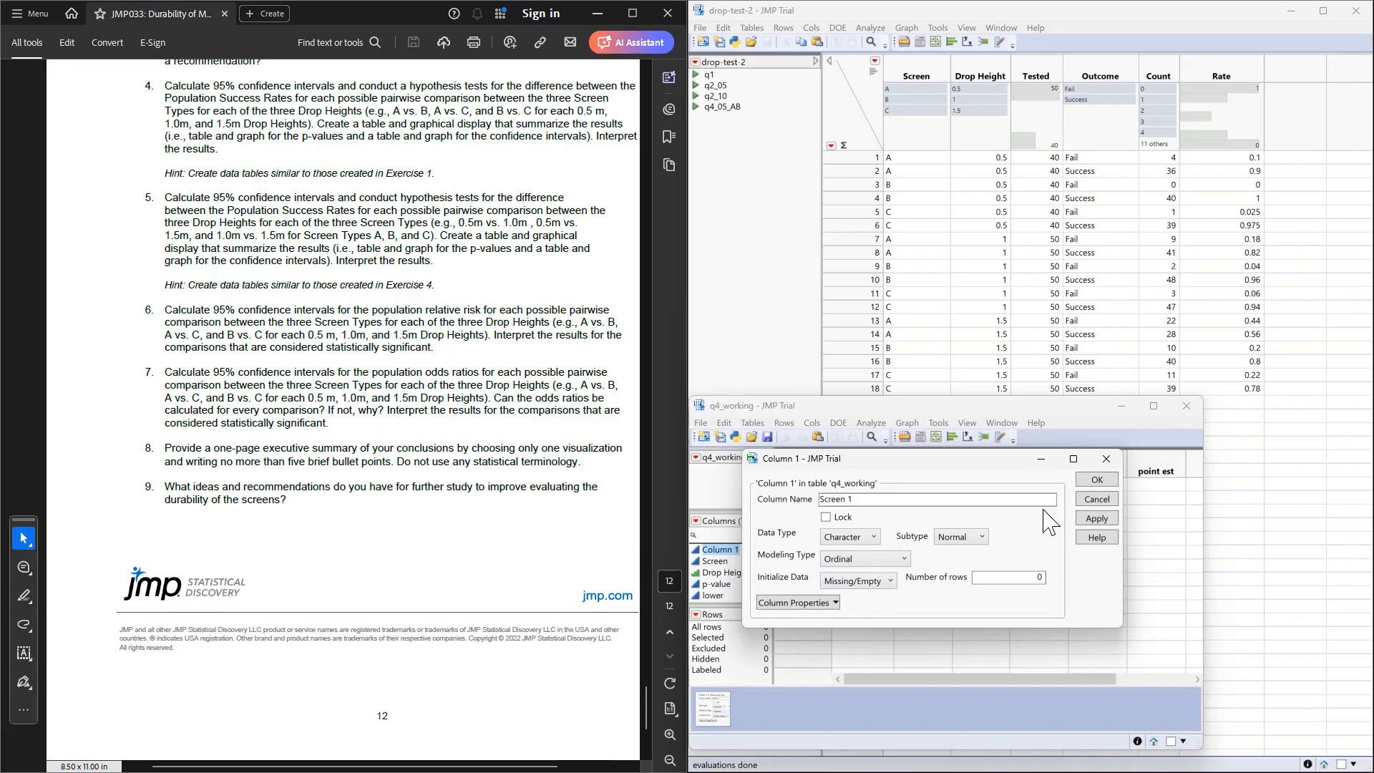
pyautogui.click(1088, 489)
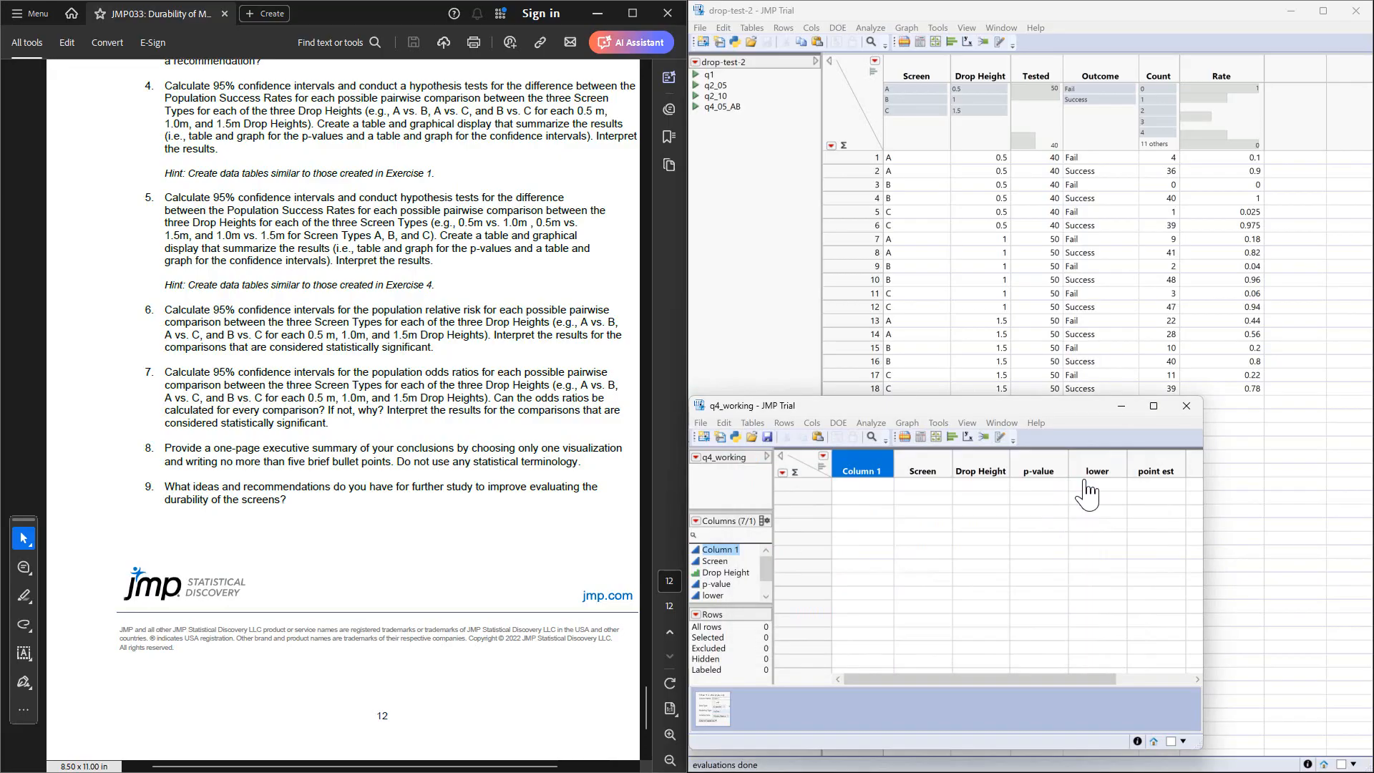
# Rename the original Screen column to Screen 2 and set it to Character data type with Ordinal modeling type.
pyautogui.doubleClick(896, 474)
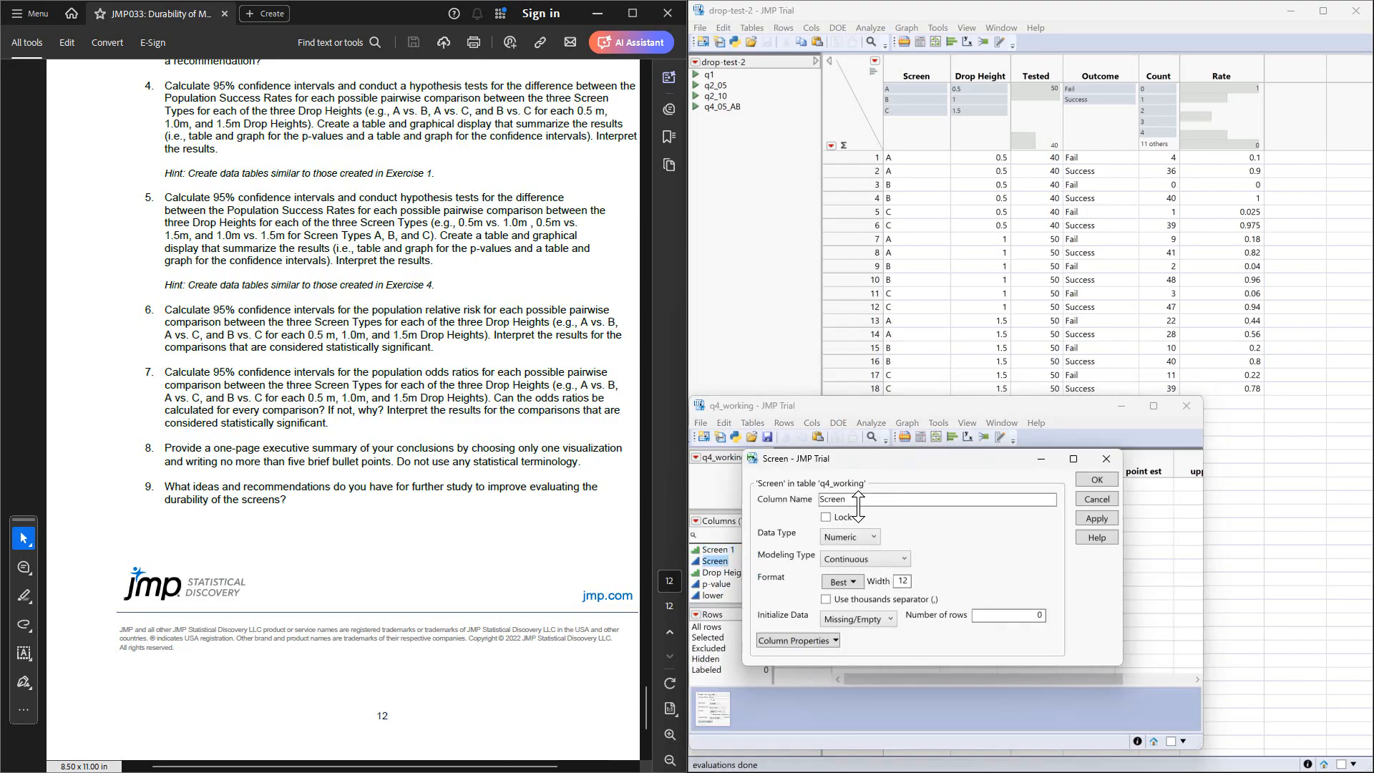
pyautogui.click(864, 497)
pyautogui.click(863, 497)
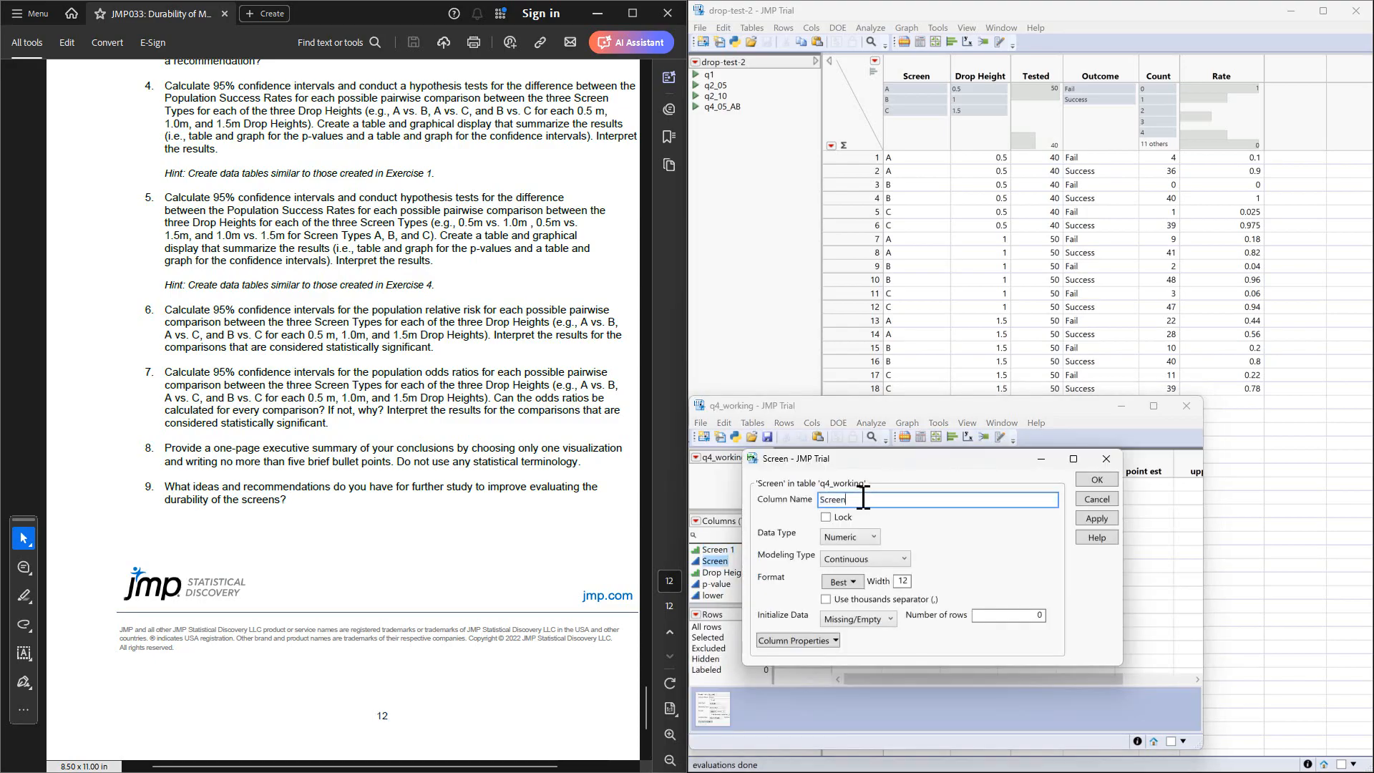
pyautogui.write('2')
pyautogui.click(848, 537)
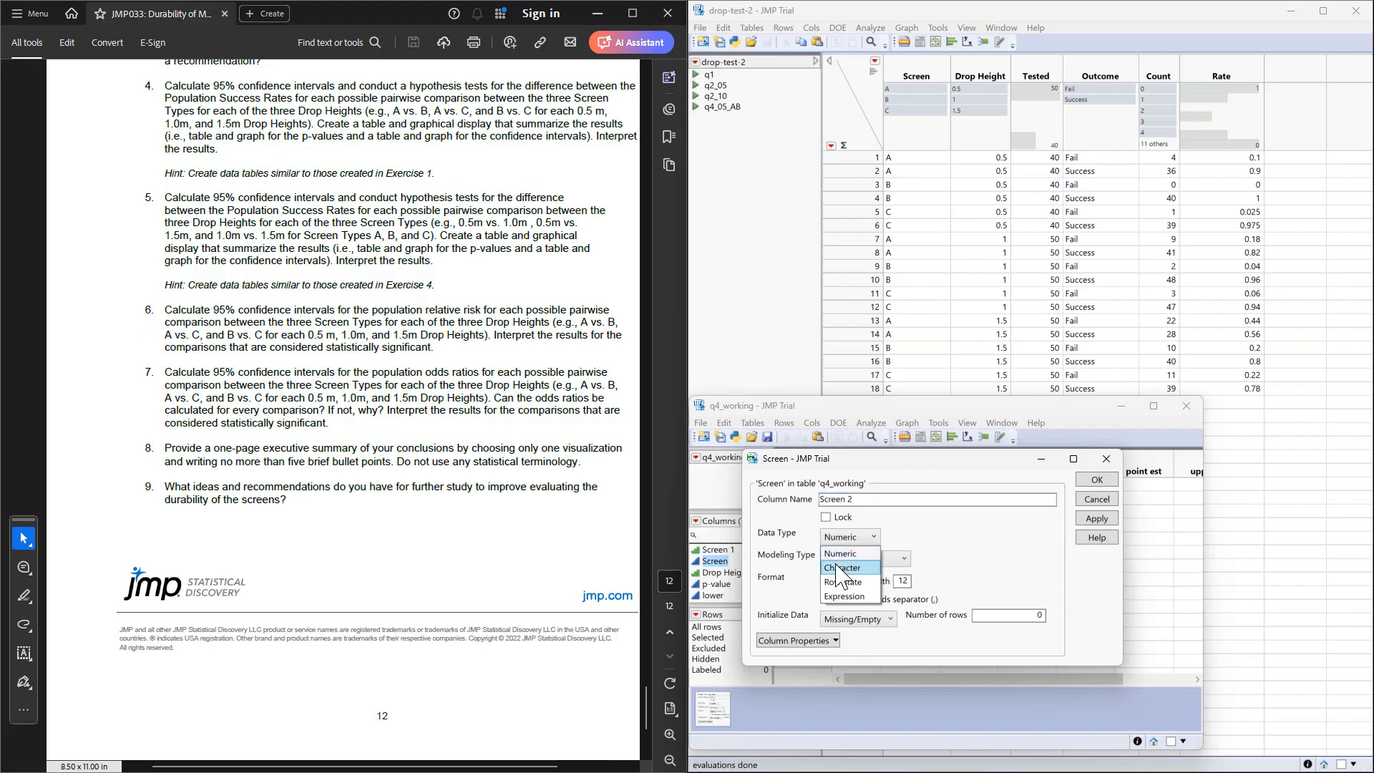
pyautogui.click(842, 567)
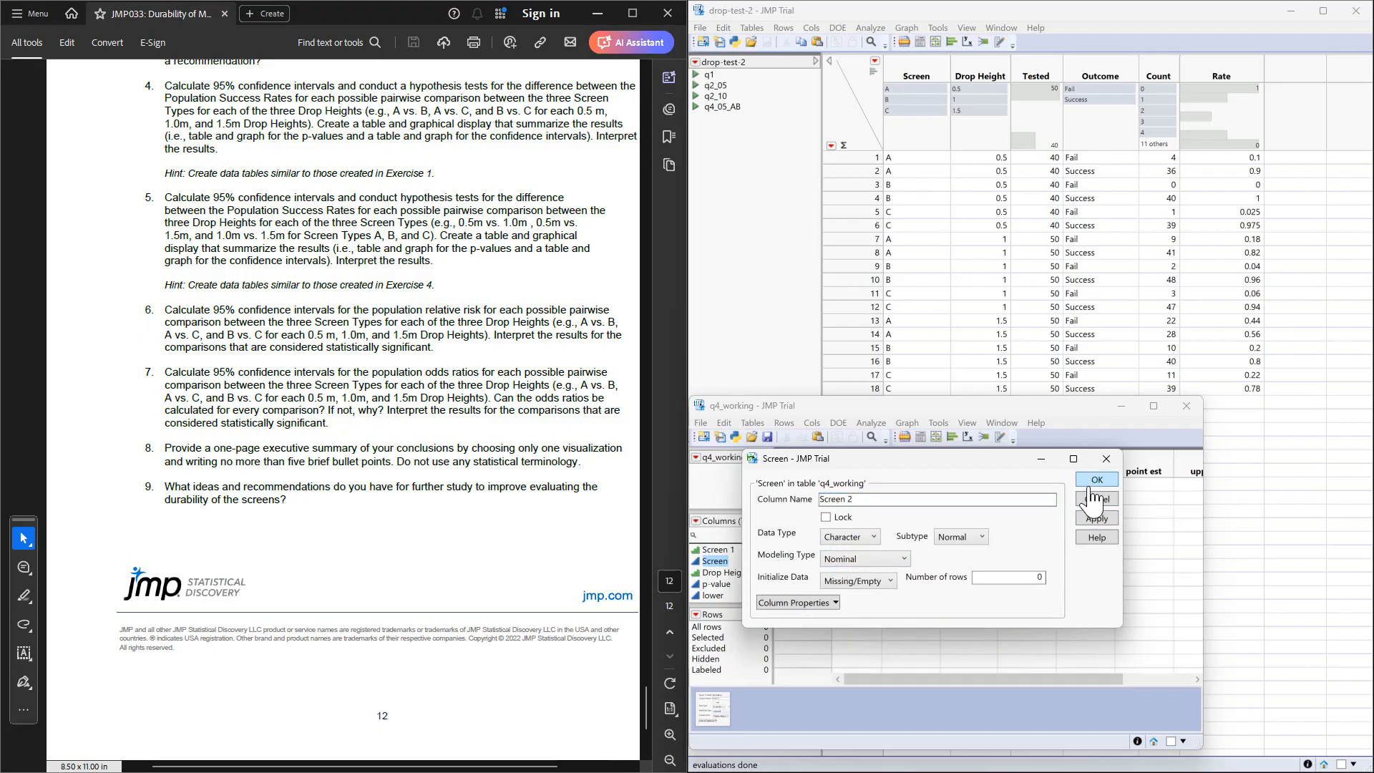
pyautogui.click(855, 562)
pyautogui.click(837, 591)
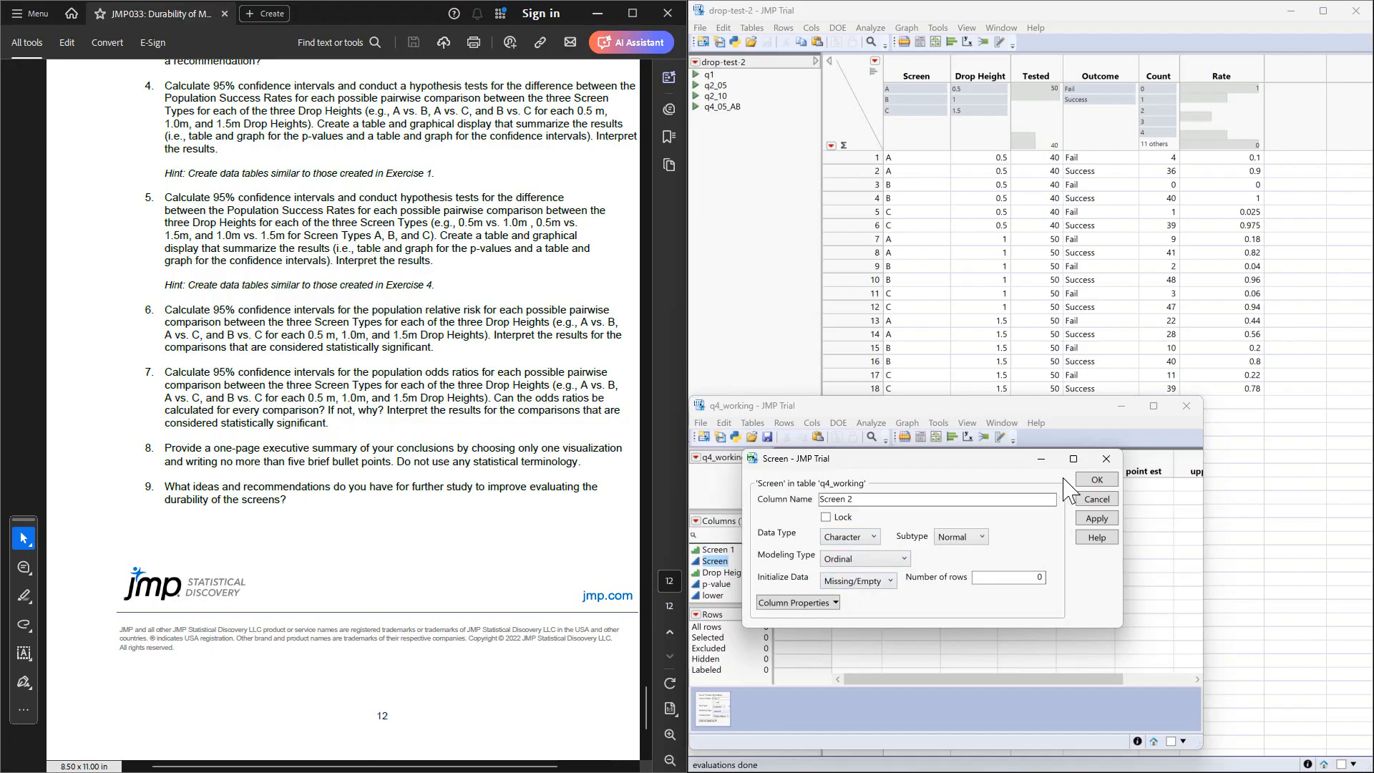
pyautogui.click(1096, 479)
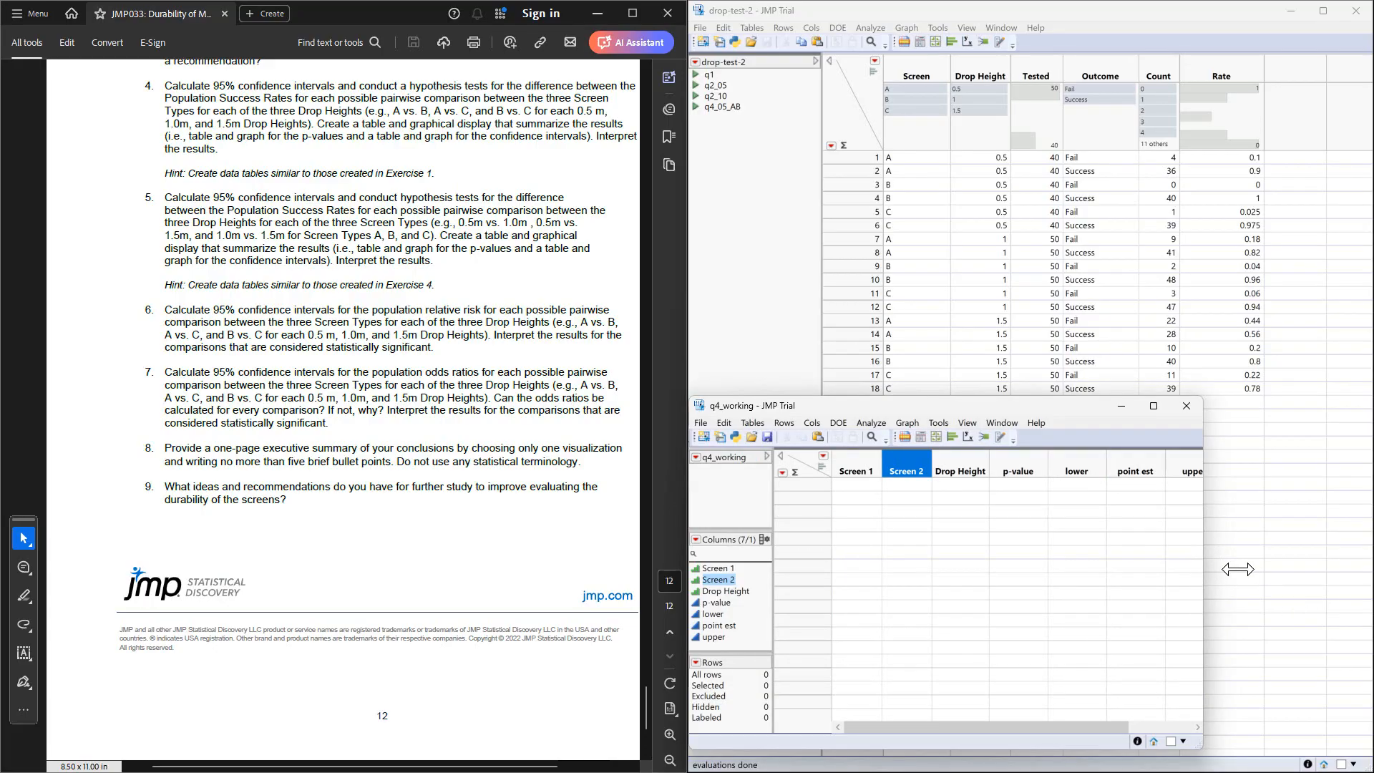
# Widen the q4_working table window to show all columns and enter A in the Screen 1 column for rows 1 to 3.
pyautogui.moveTo(1238, 569)
pyautogui.mouseDown()
pyautogui.moveTo(1309, 569)
pyautogui.moveTo(1235, 568)
pyautogui.moveTo(1249, 569)
pyautogui.mouseUp()
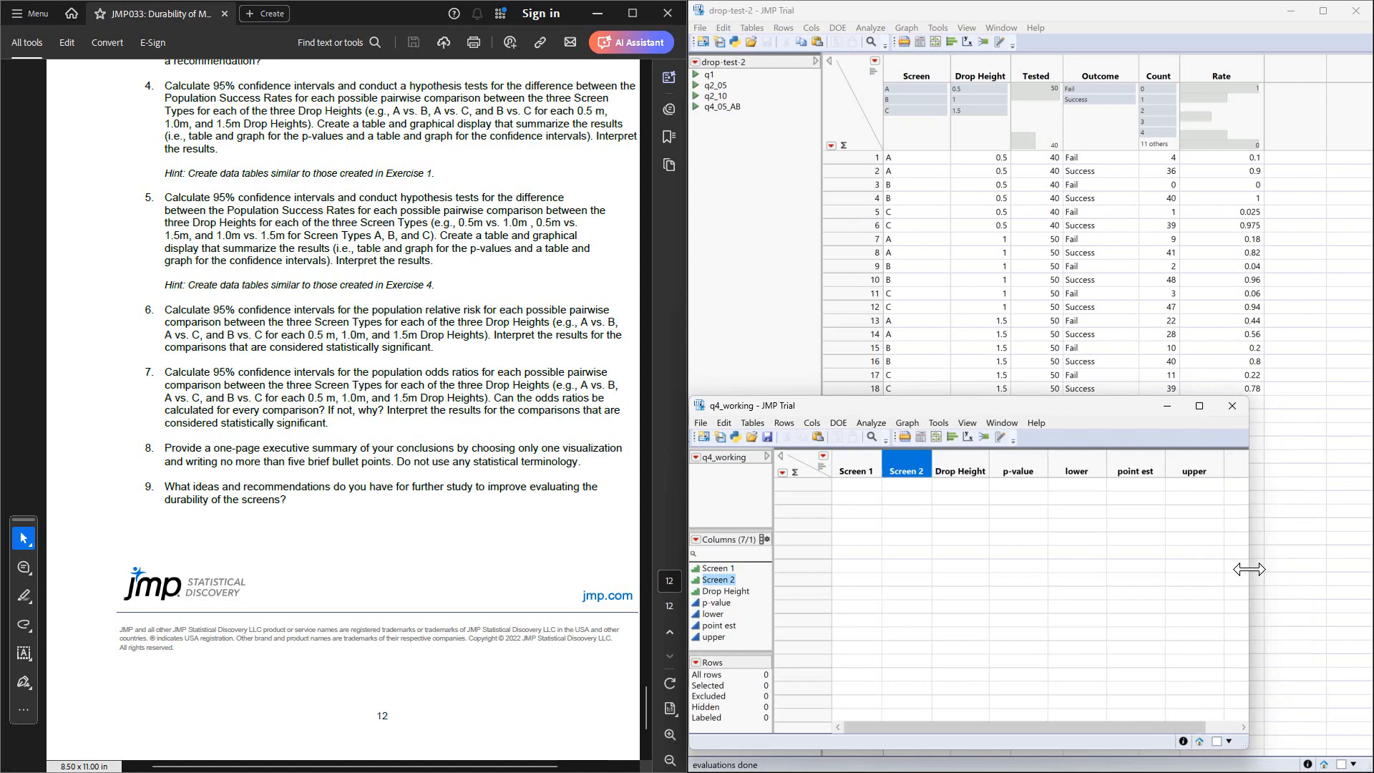
pyautogui.click(856, 485)
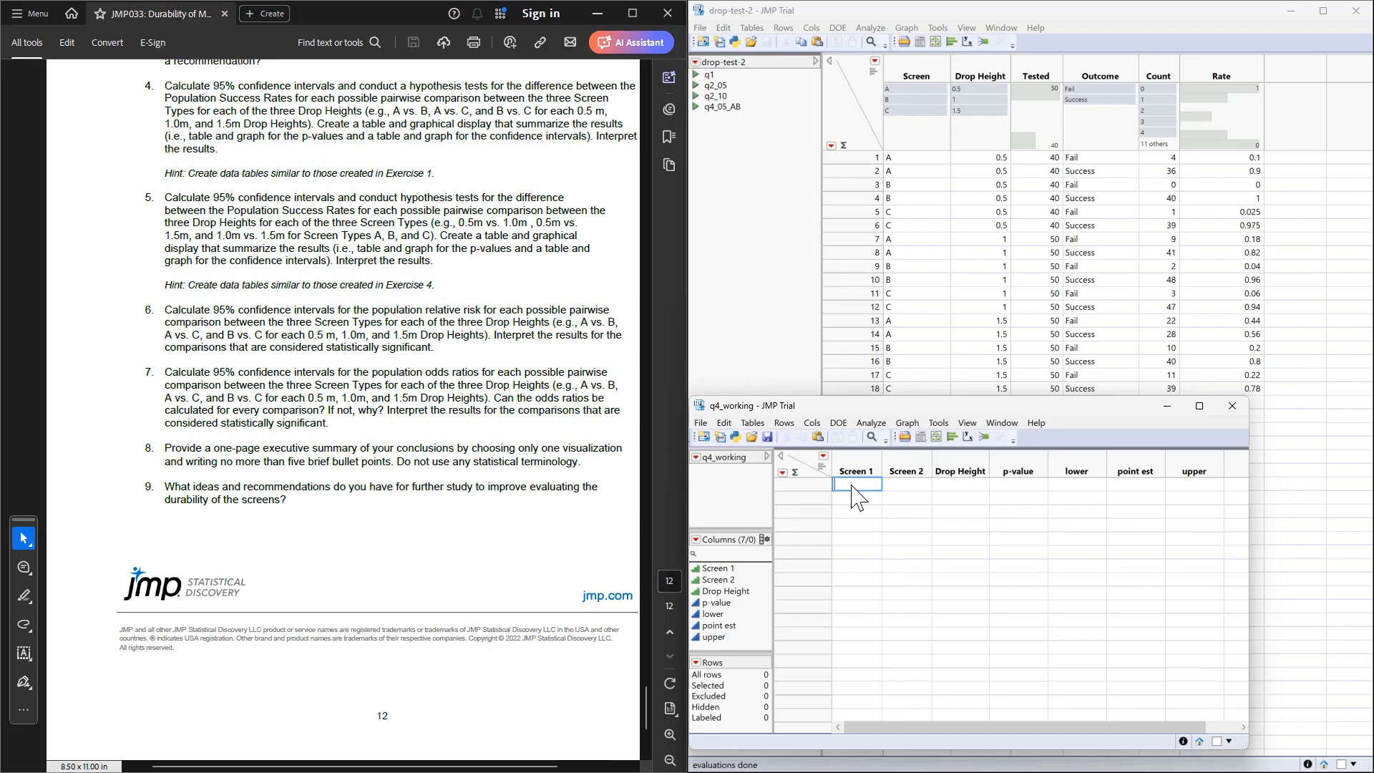
pyautogui.write('A')
pyautogui.press('Return')
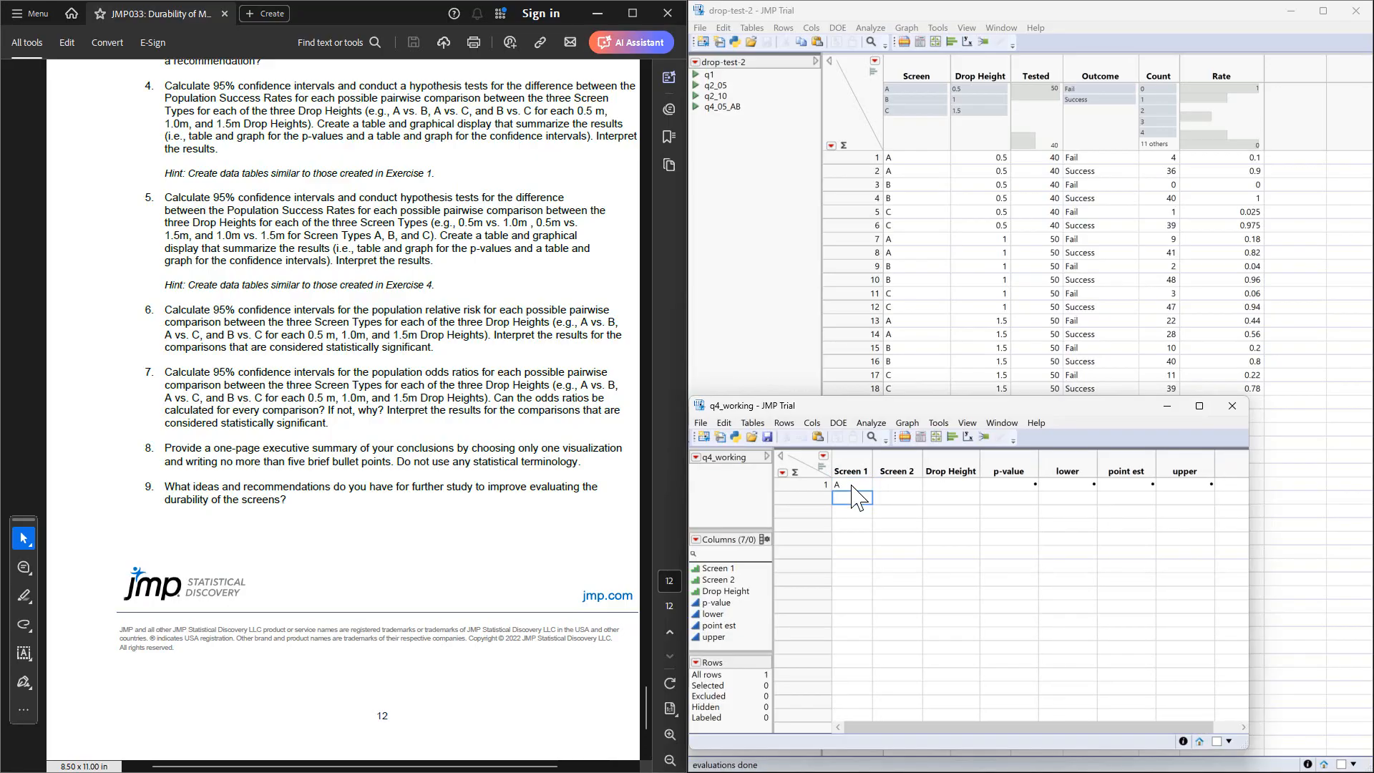
pyautogui.write('A')
pyautogui.press('Return')
pyautogui.write('A')
pyautogui.press('Return')
# Fill the Screen 2 column with B in row 1 and C in row 2.
pyautogui.click(894, 485)
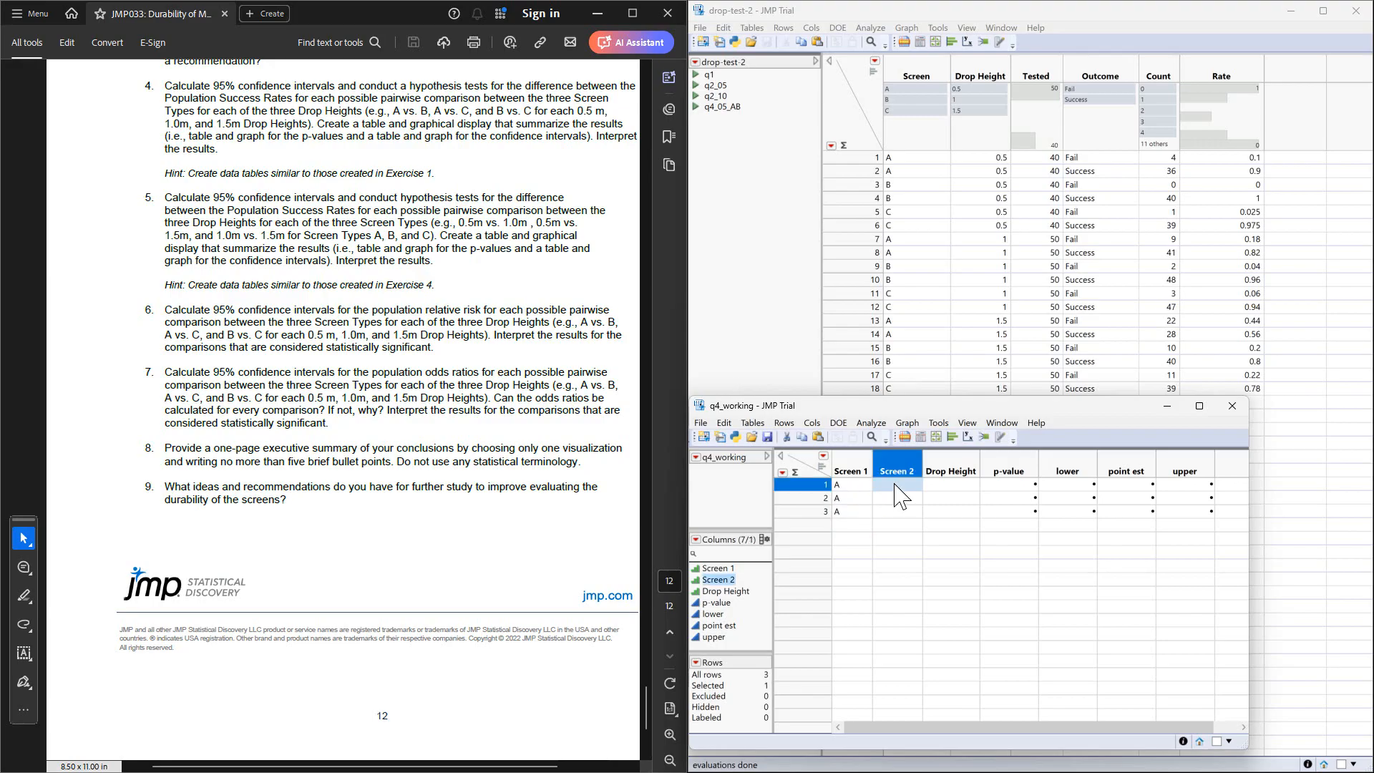
pyautogui.write('B')
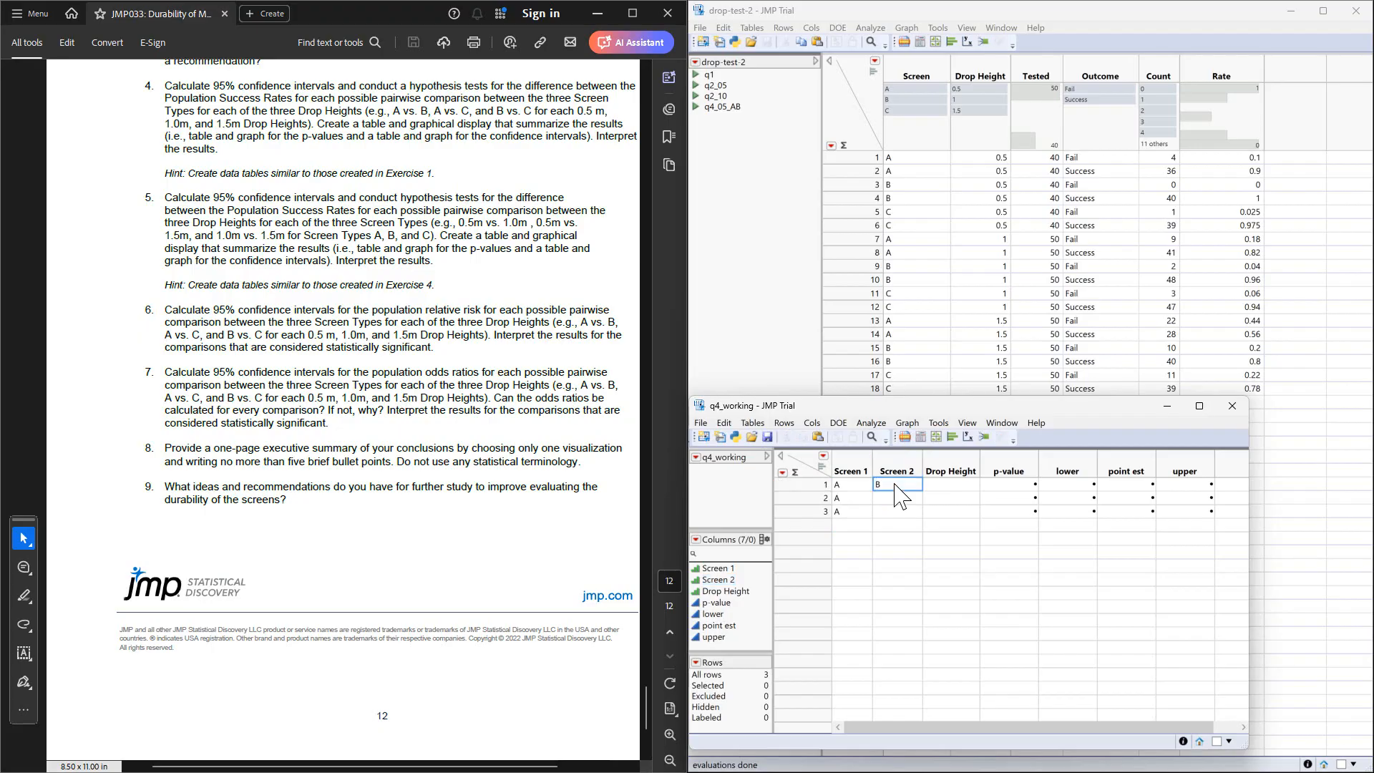
pyautogui.press('Return')
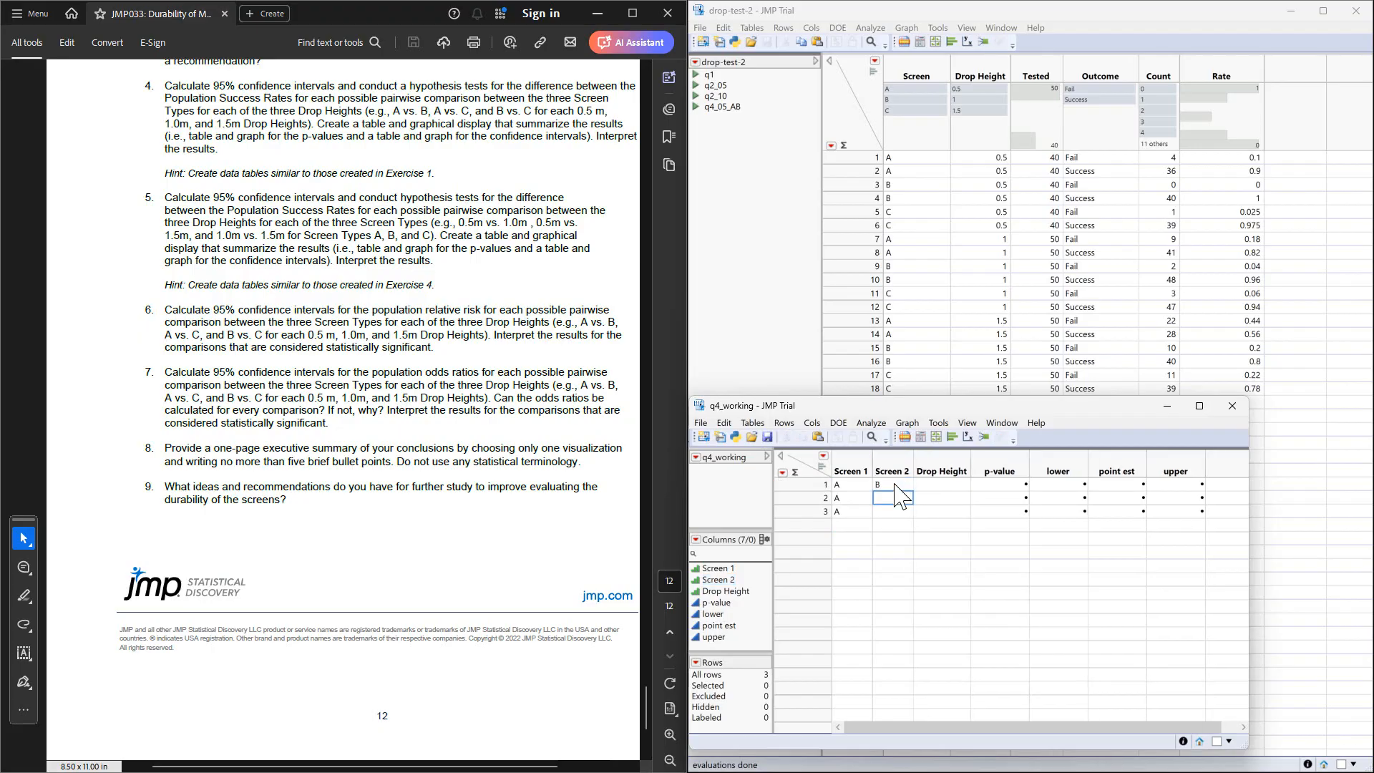
pyautogui.write('C')
pyautogui.press('Return')
# Make row 3 the B versus C comparison by setting Screen 1 to B and Screen 2 to C.
pyautogui.click(853, 512)
pyautogui.click(851, 511)
pyautogui.write('B')
pyautogui.press('Tab')
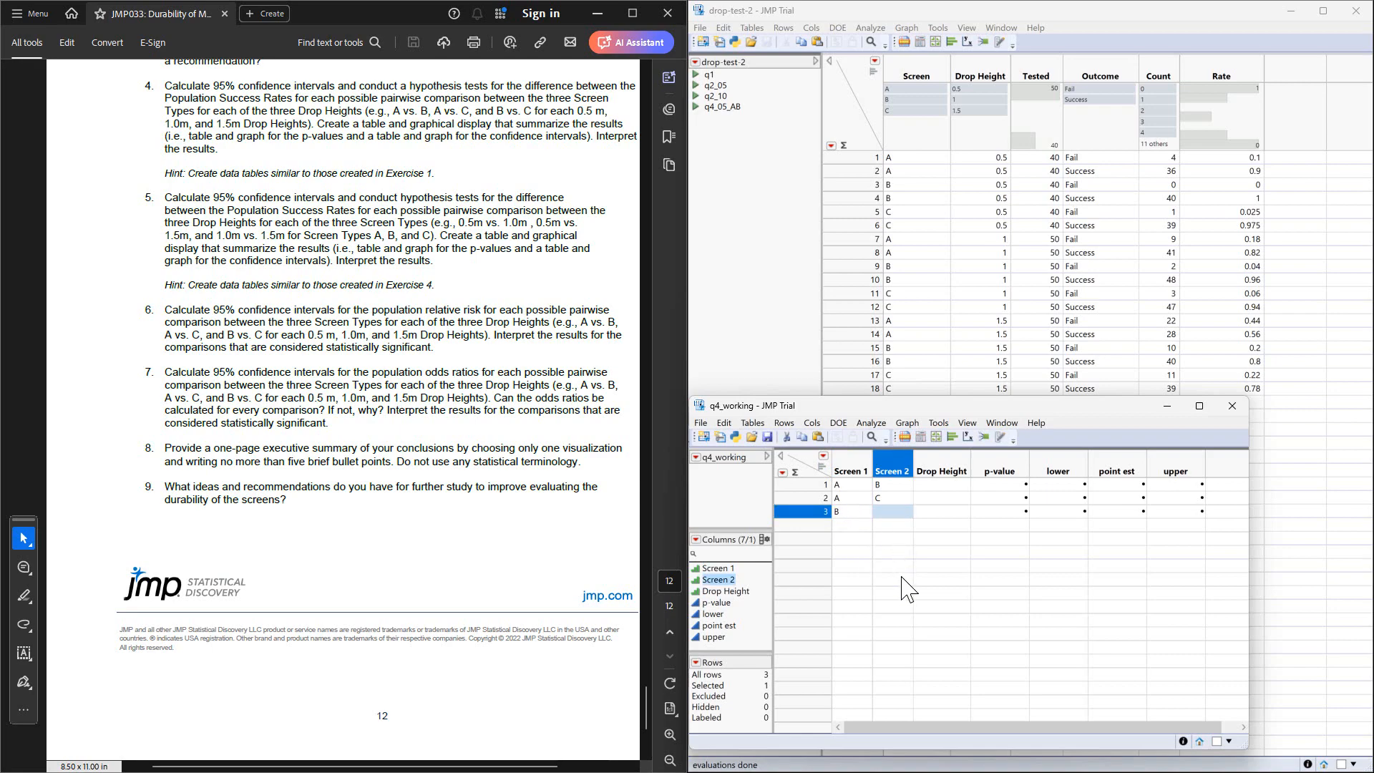
pyautogui.write('C')
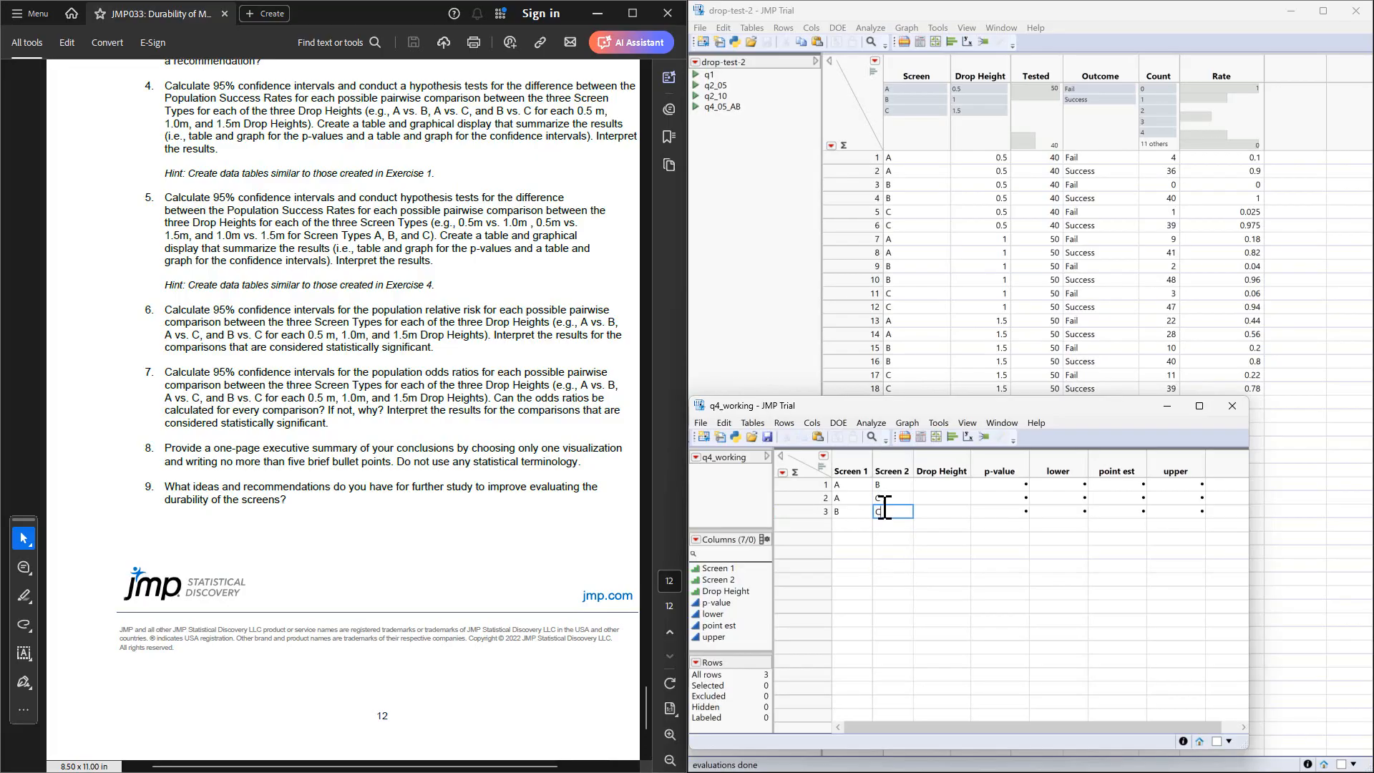
# Set the Drop Height to 0.5 for the three screen comparisons in rows 1 to 3.
pyautogui.click(949, 477)
pyautogui.click(943, 487)
pyautogui.write('0')
pyautogui.press('Return')
pyautogui.write('0.5')
pyautogui.press('Return')
pyautogui.write('0.5')
pyautogui.press('Return')
# Add row 4 with Screen 1 A, Screen 2 B and Drop Height 1.0.
pyautogui.click(858, 526)
pyautogui.write('A')
pyautogui.press('Tab')
pyautogui.write('B')
pyautogui.press('Tab')
pyautogui.write('1.0')
# Move q4_working over the PDF, run the saved q4_05_AB script beside it, and set the report's response category of interest to Success.
pyautogui.moveTo(500, 346); pyautogui.dragTo(353, 125)
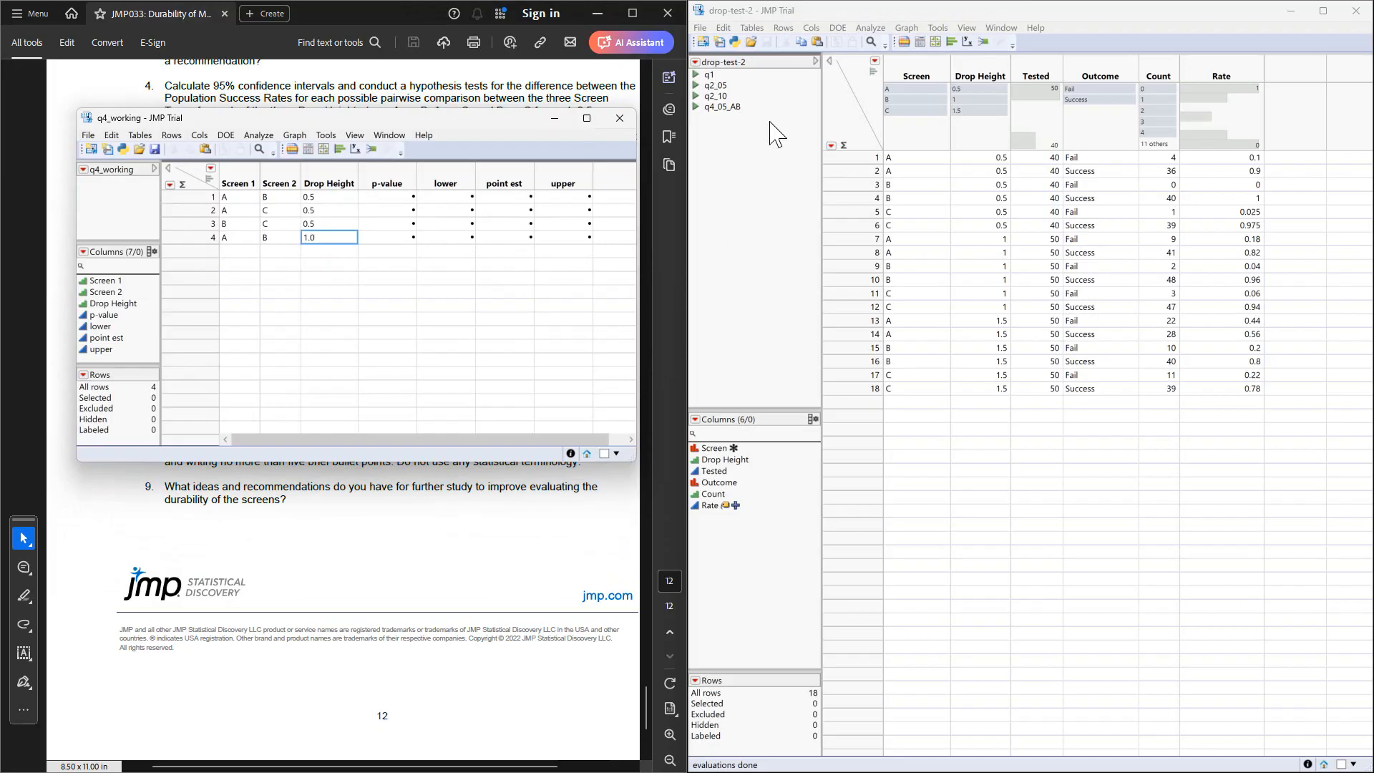
pyautogui.click(695, 107)
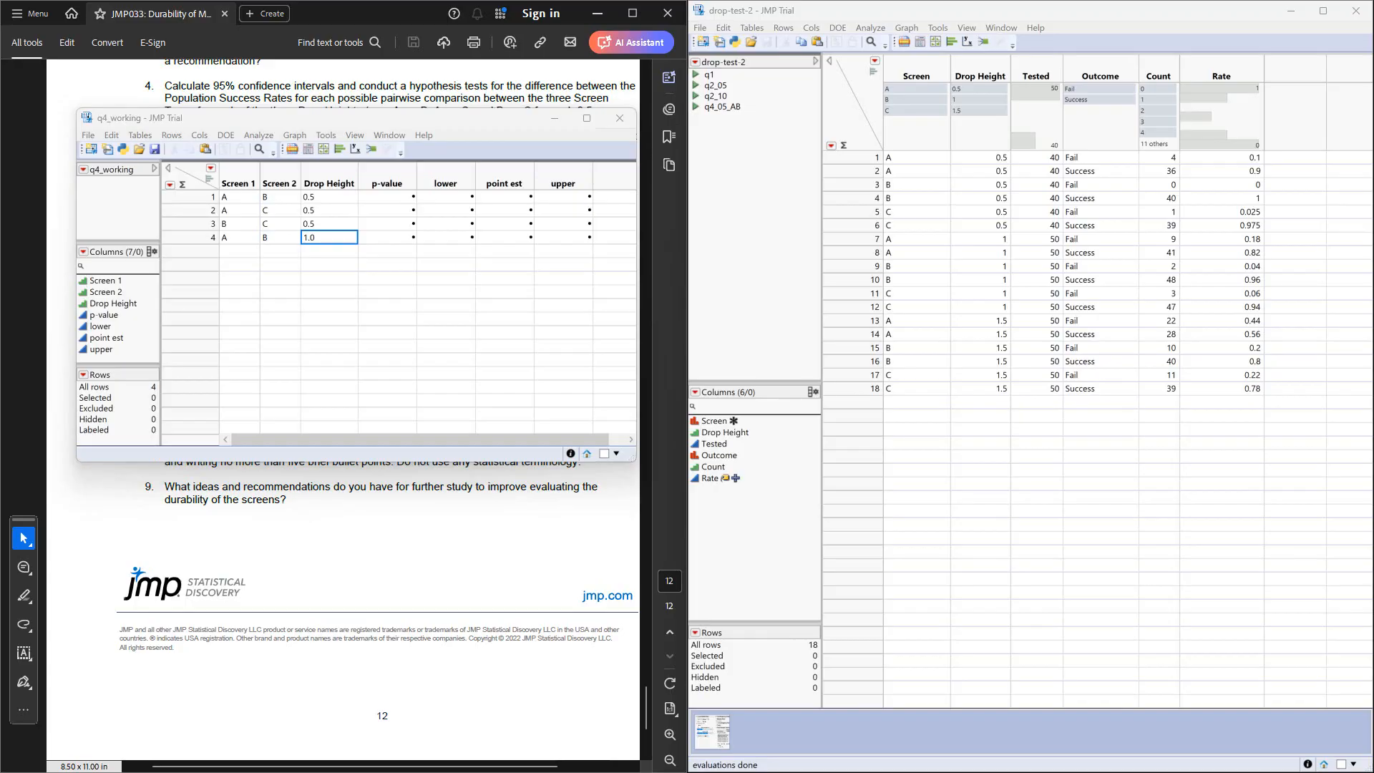
pyautogui.moveTo(286, 772); pyautogui.dragTo(1032, 98)
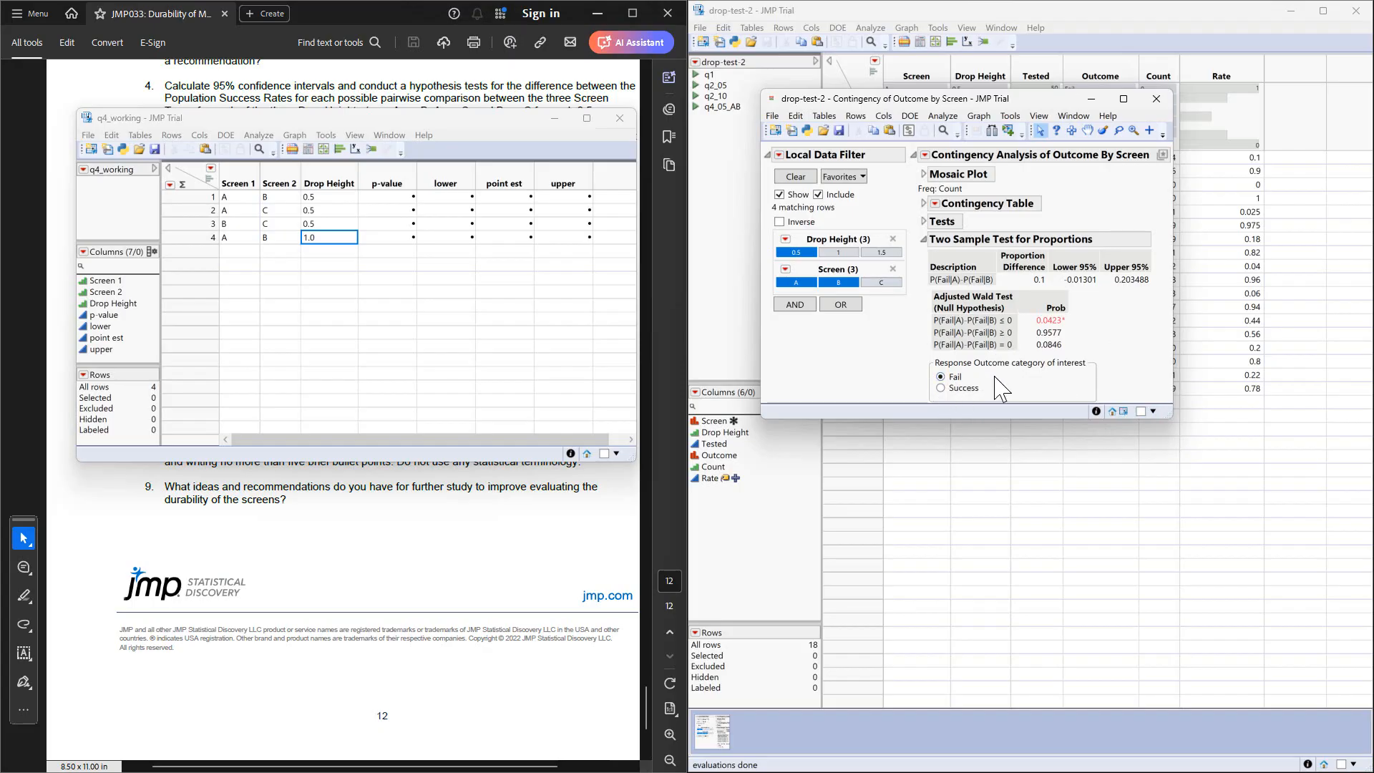
pyautogui.click(941, 388)
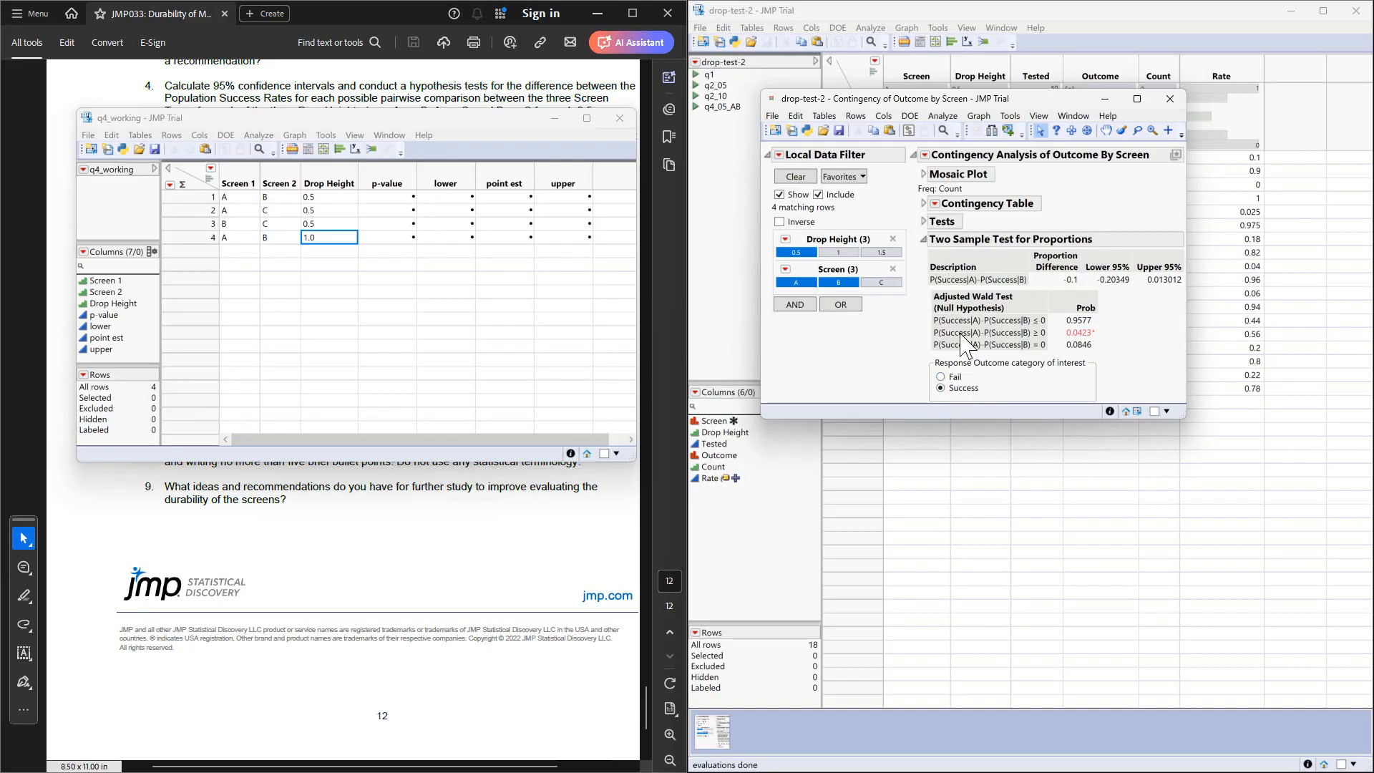
pyautogui.rightClick(1113, 249)
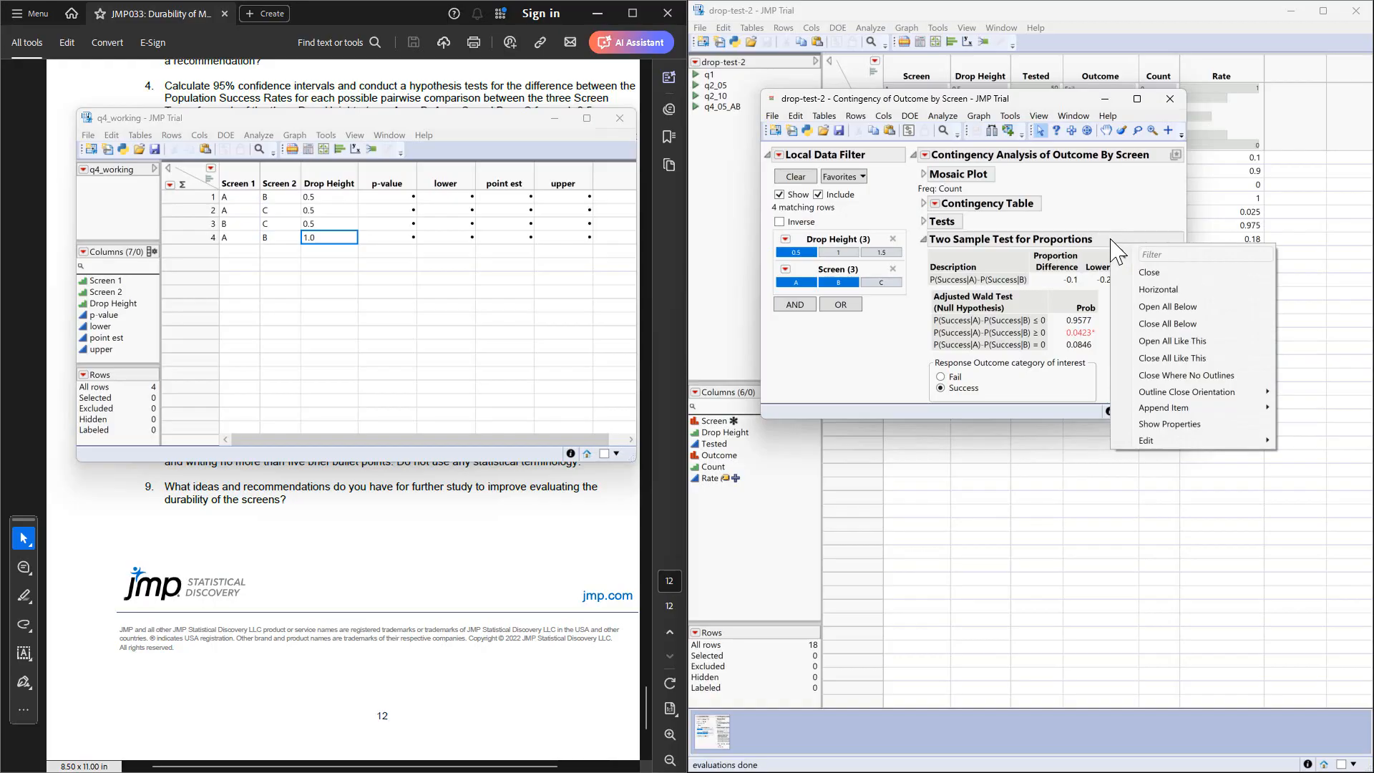
pyautogui.click(1095, 235)
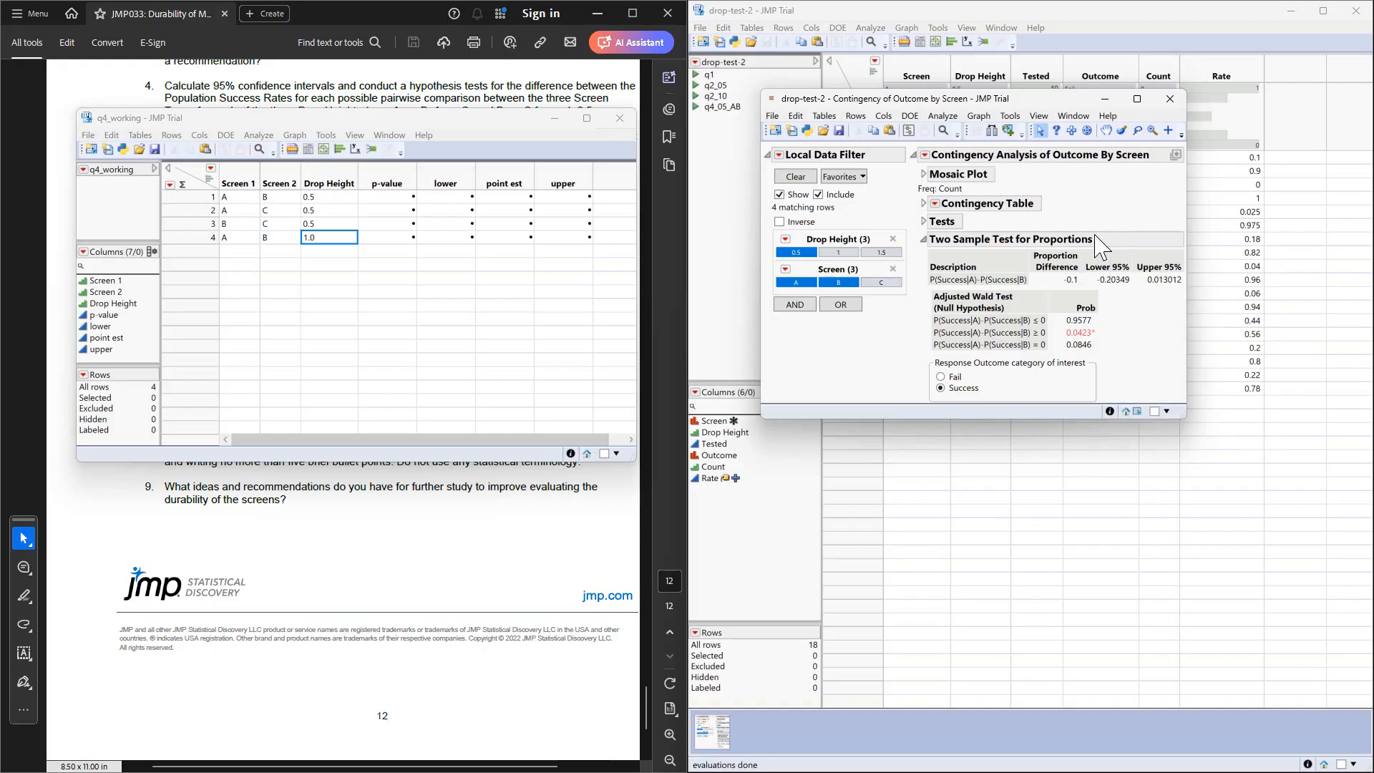
pyautogui.doubleClick(1094, 240)
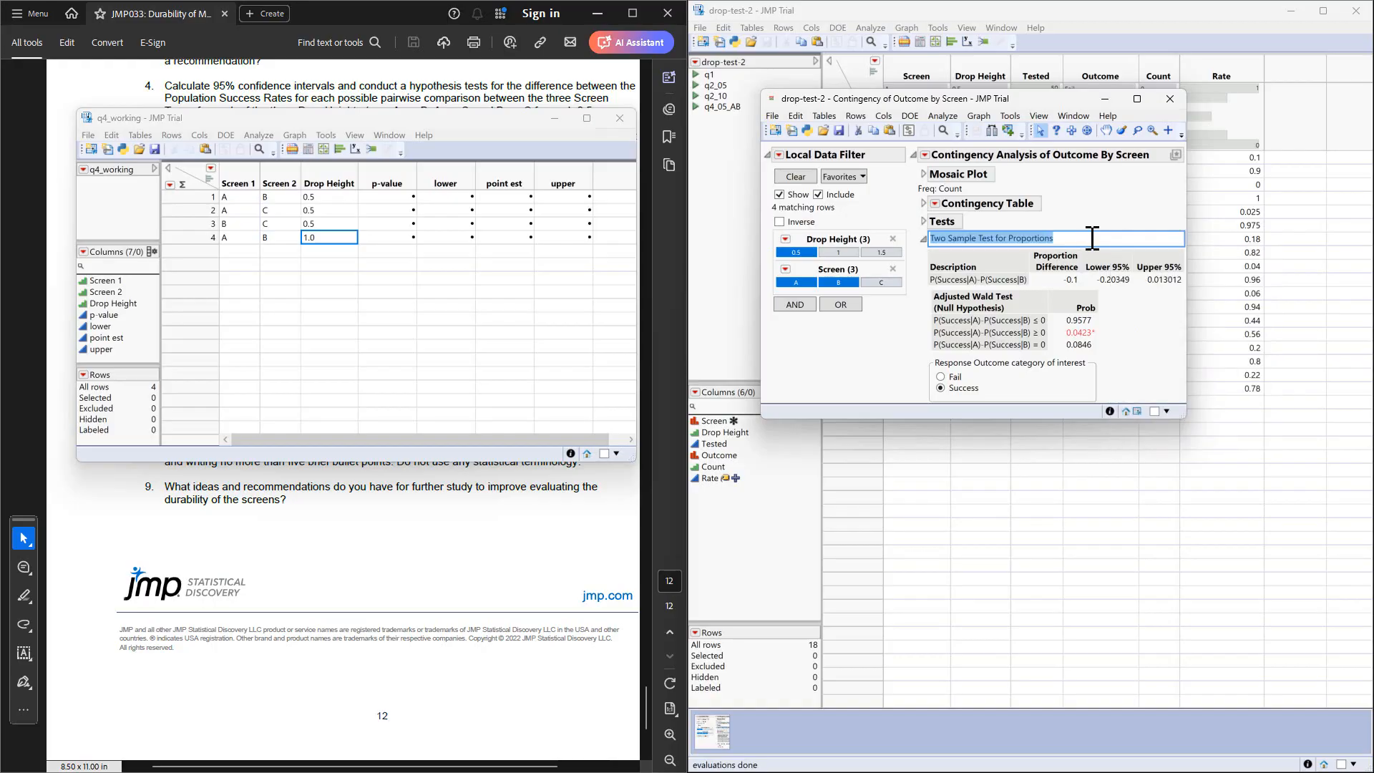
pyautogui.press('Return')
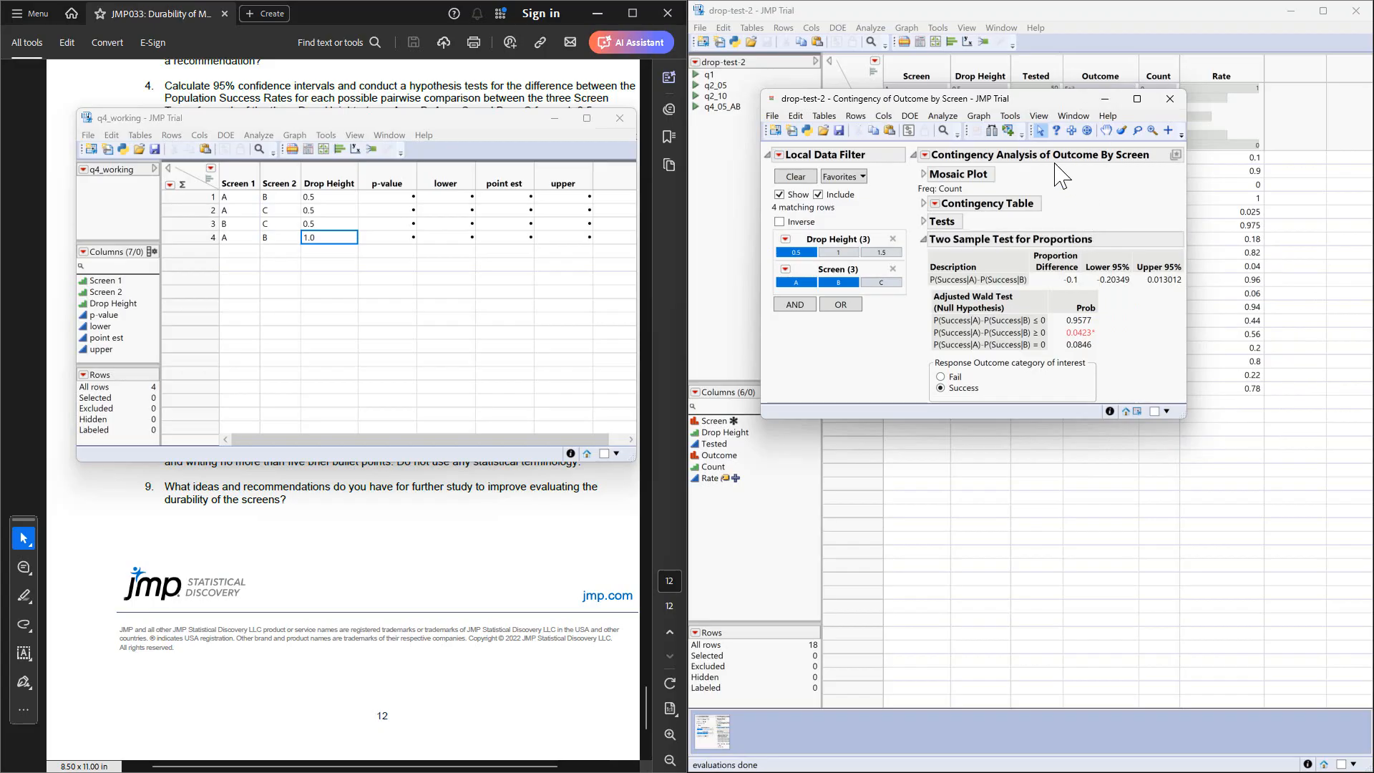
pyautogui.click(1072, 130)
pyautogui.click(1133, 242)
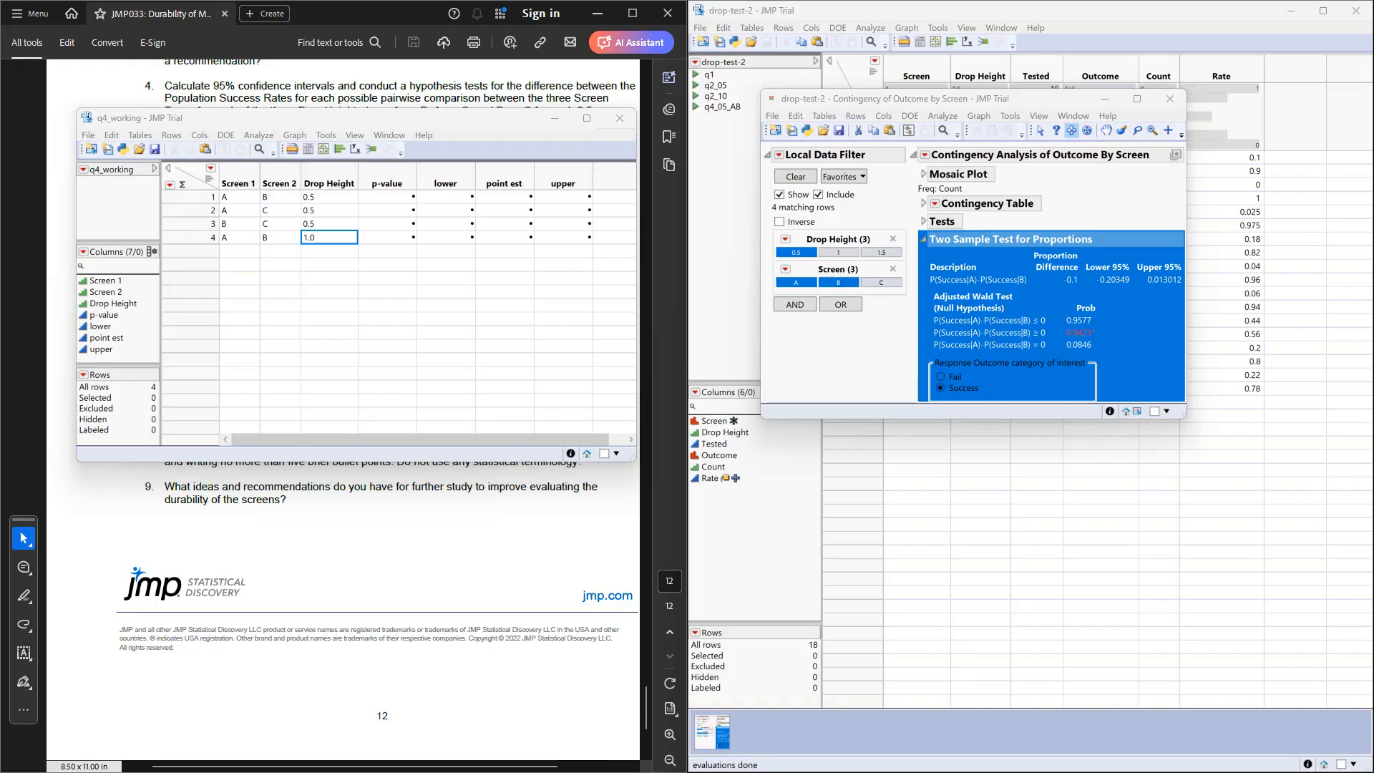
pyautogui.click(1113, 219)
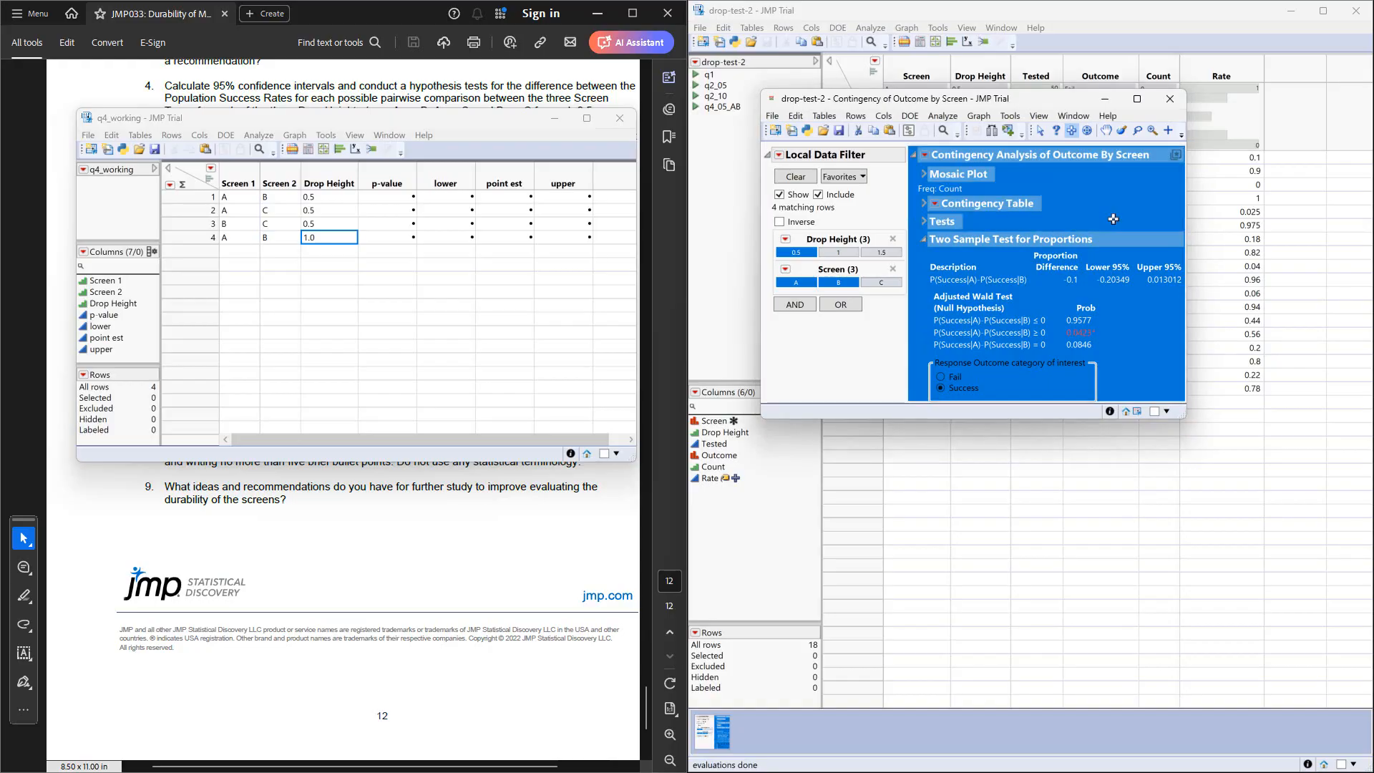
pyautogui.click(1041, 132)
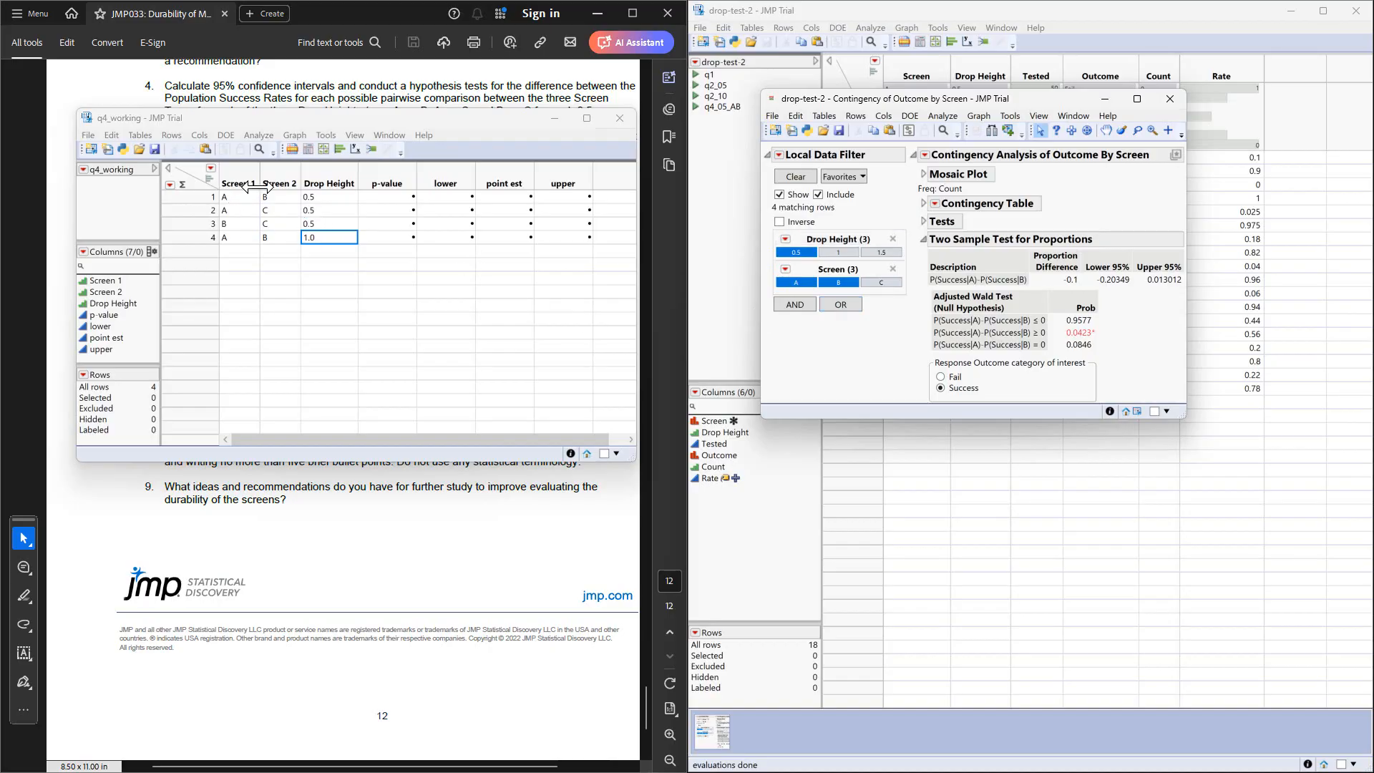
# In row 1 of q4_working, enter the p-value 0.0846 and the lower confidence limit -0.2035.
pyautogui.click(410, 209)
pyautogui.click(406, 200)
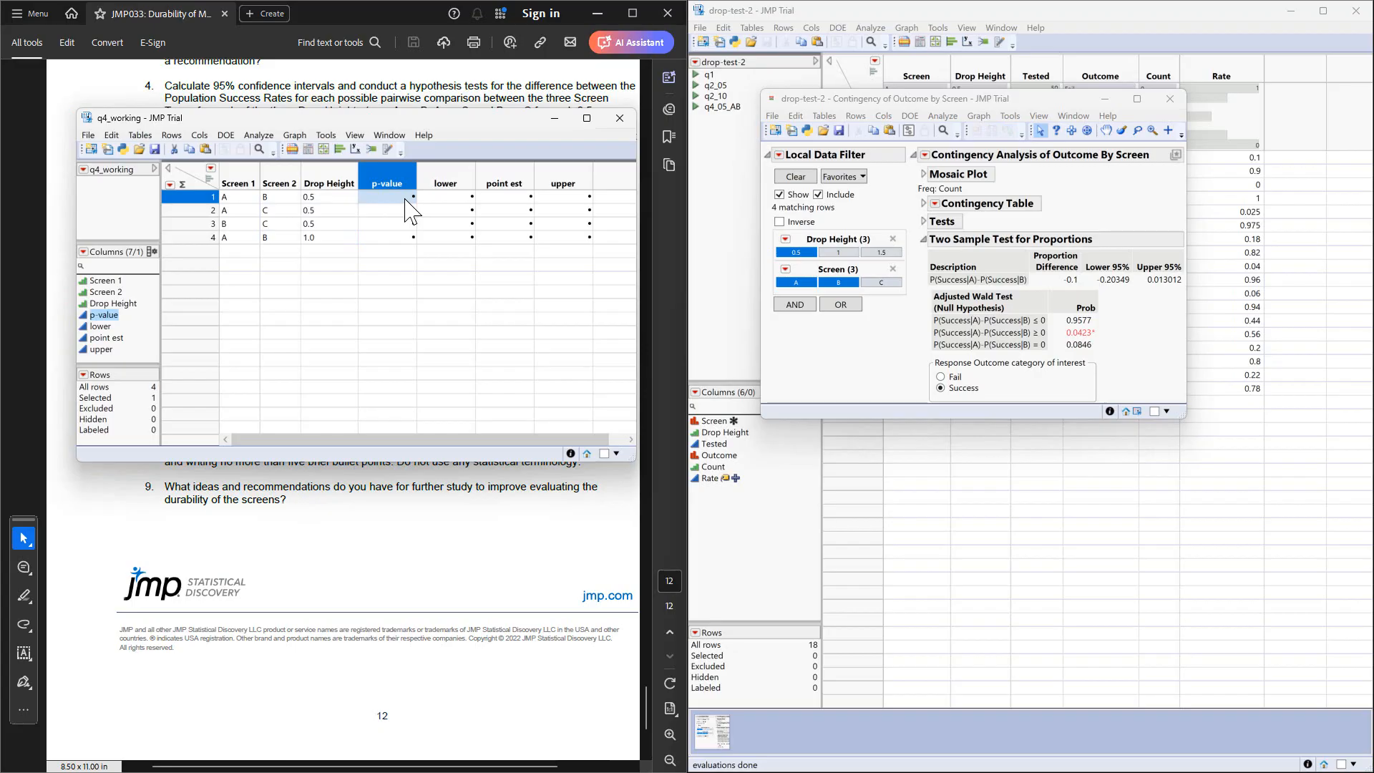
pyautogui.click(406, 200)
pyautogui.write('.0846')
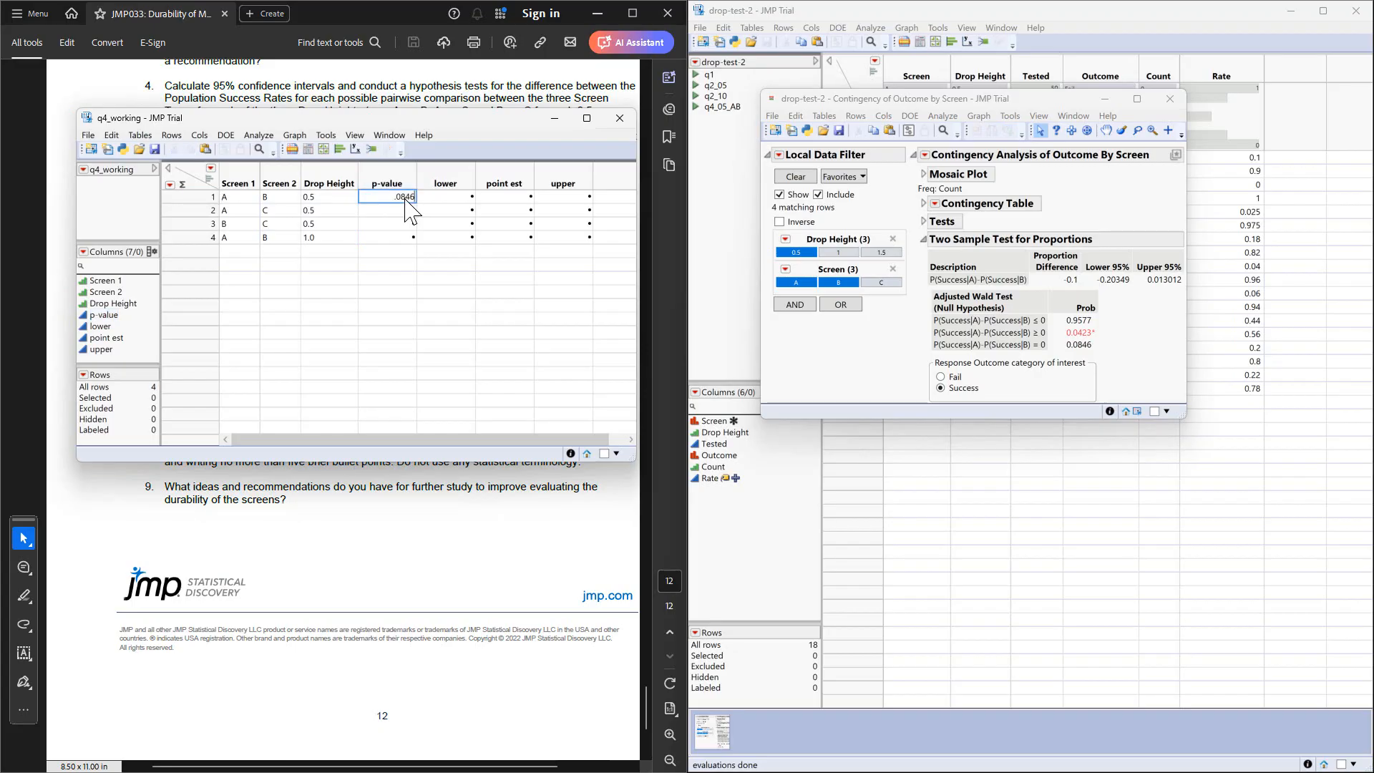
pyautogui.press('Tab')
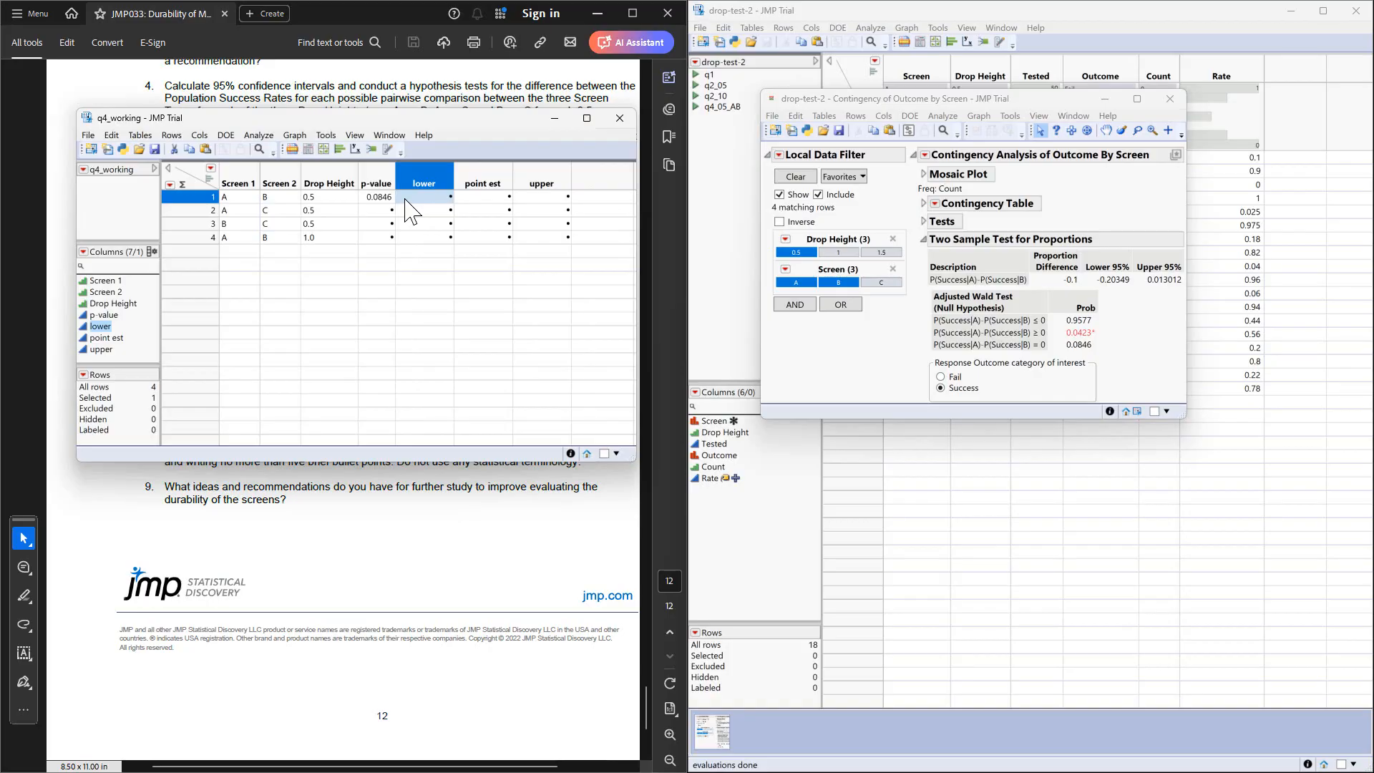
pyautogui.write('-0')
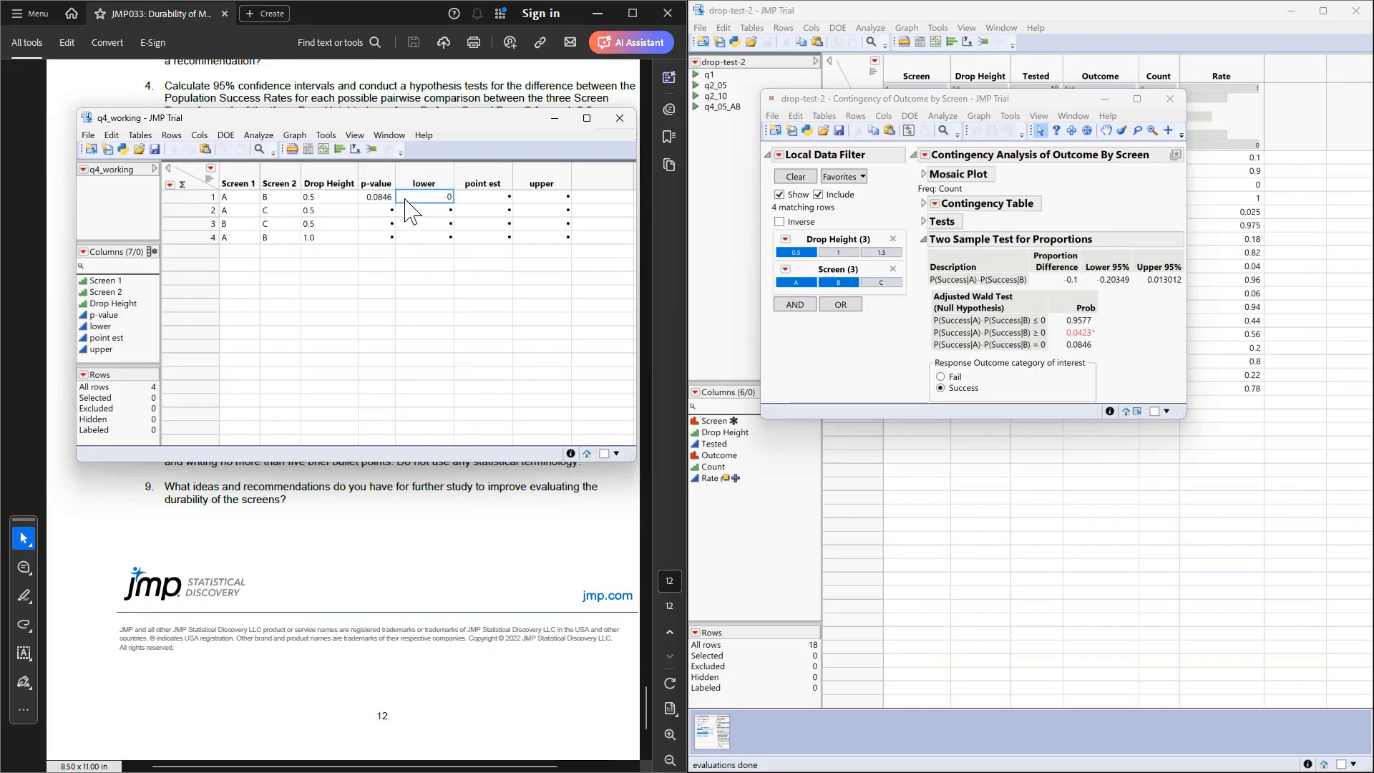
pyautogui.write('.2035')
pyautogui.press('Tab')
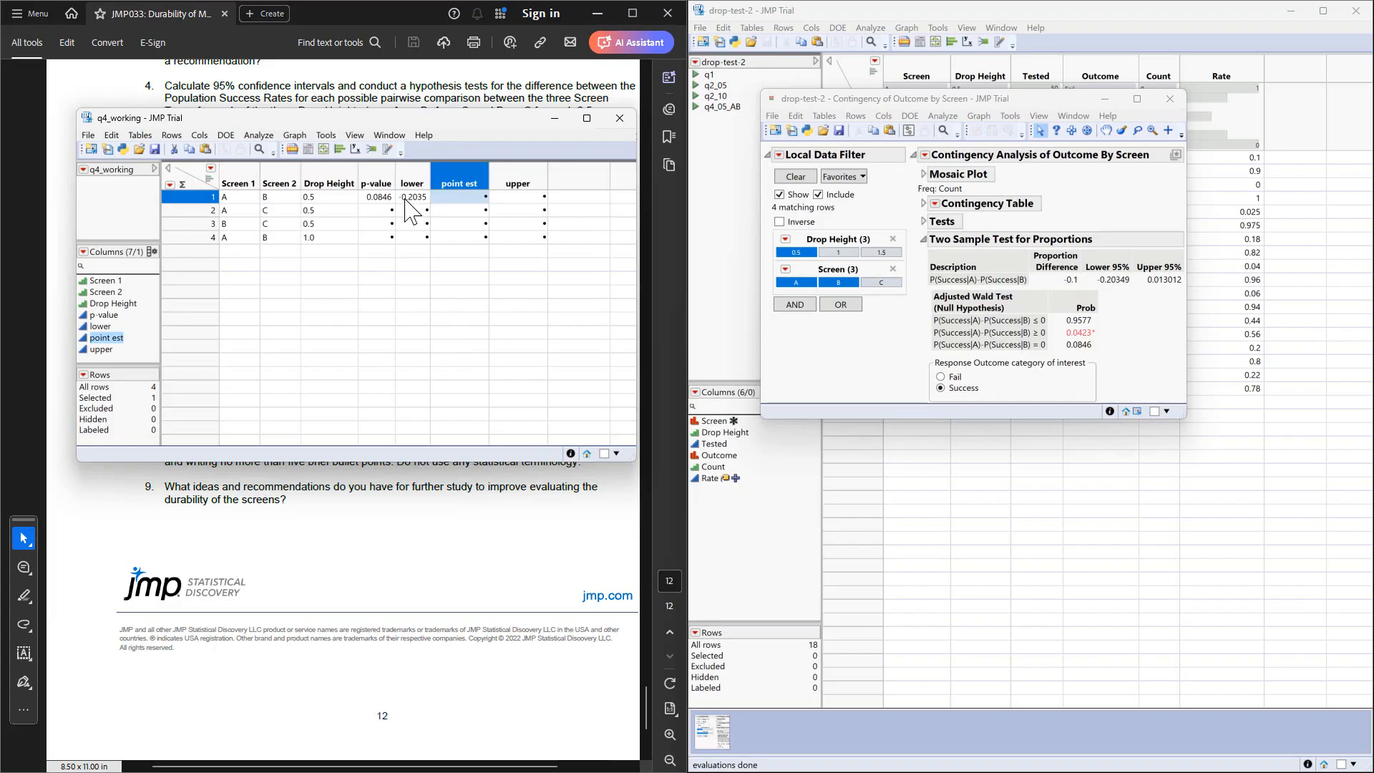
# Complete row 1 with the point estimate -0.1 and the upper confidence limit 0.0130.
pyautogui.write('-0.')
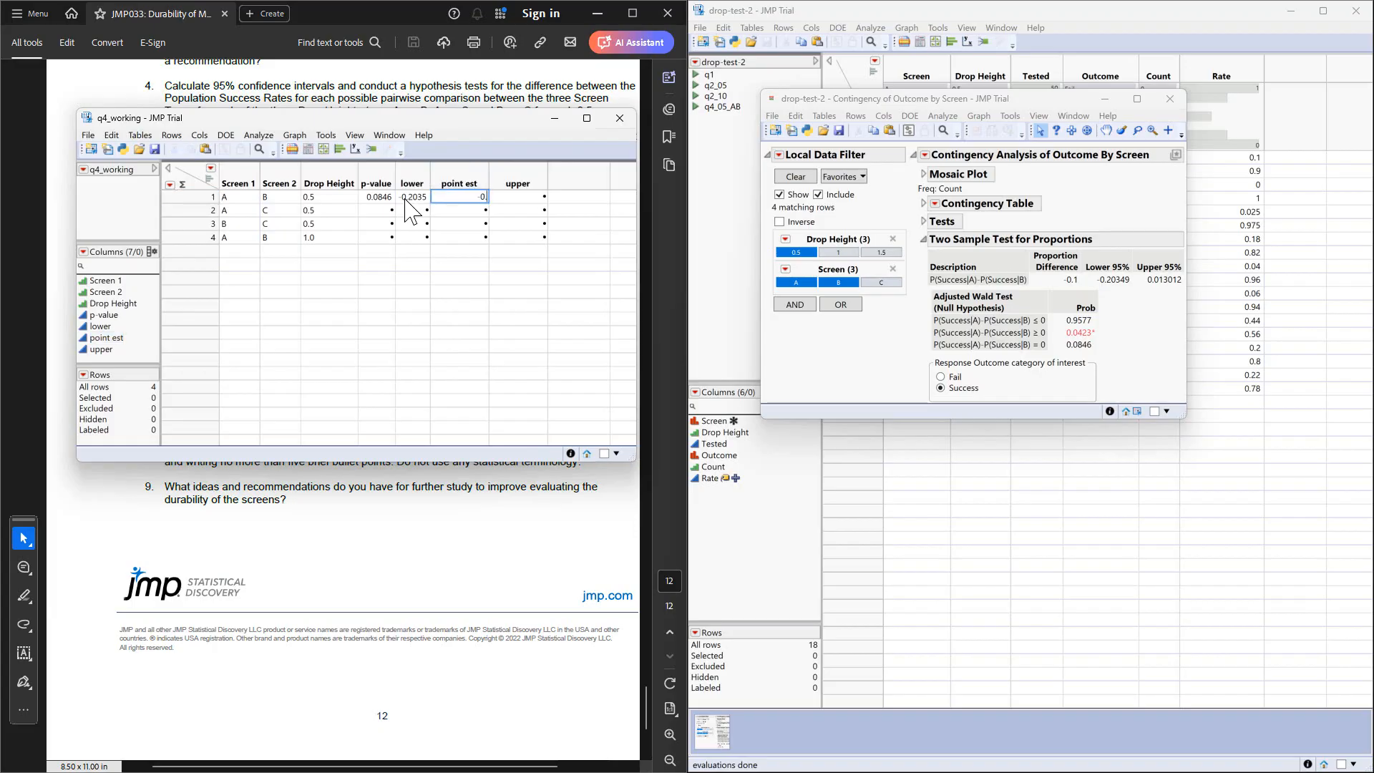
pyautogui.write('1')
pyautogui.press('Tab')
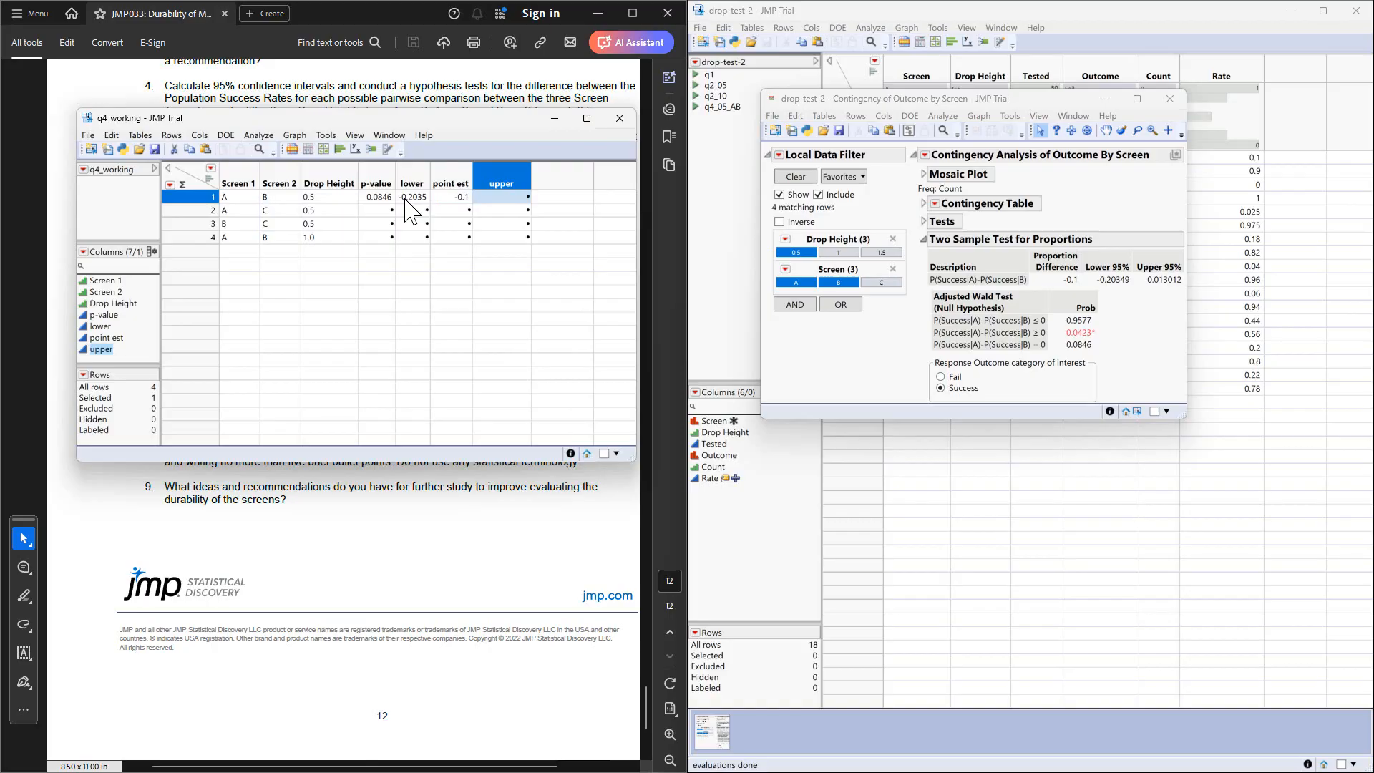
pyautogui.write('0')
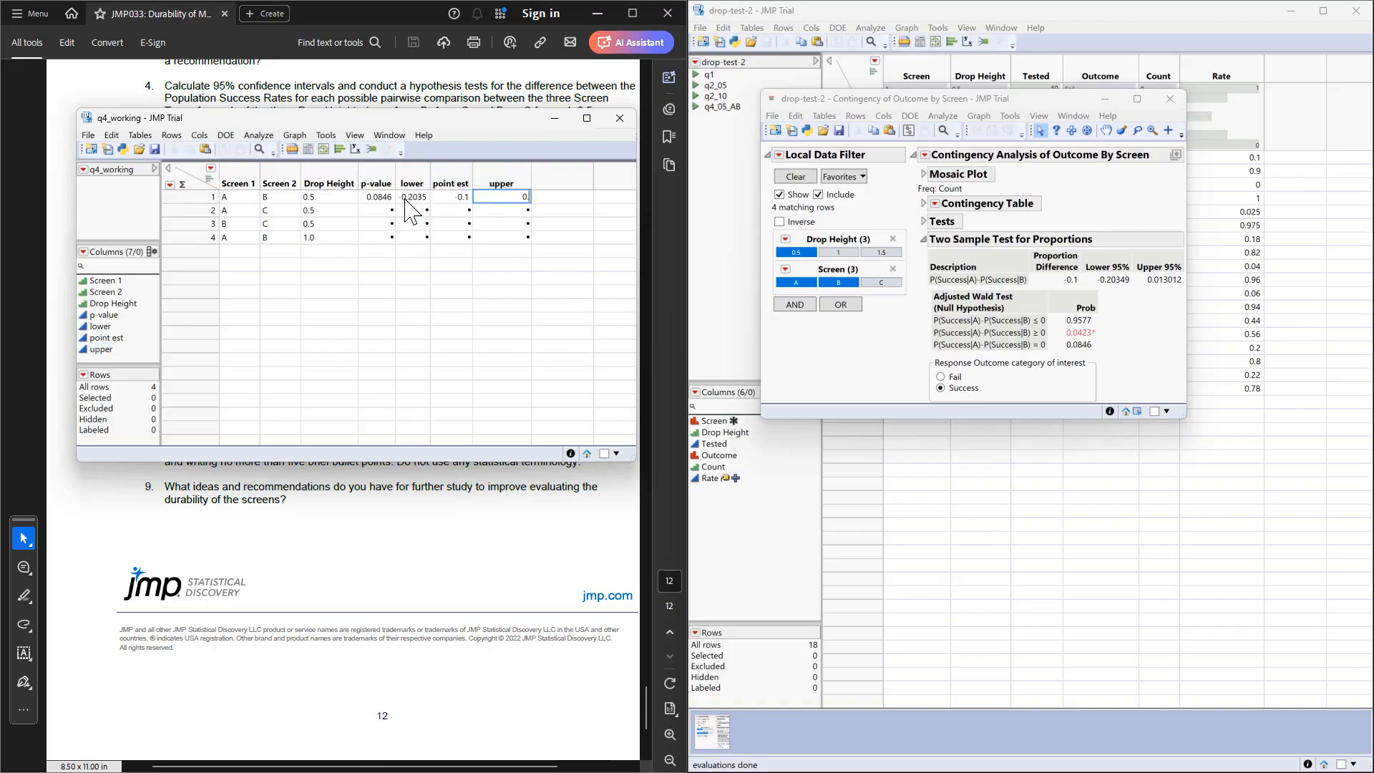
pyautogui.write('.0130')
pyautogui.press('Return')
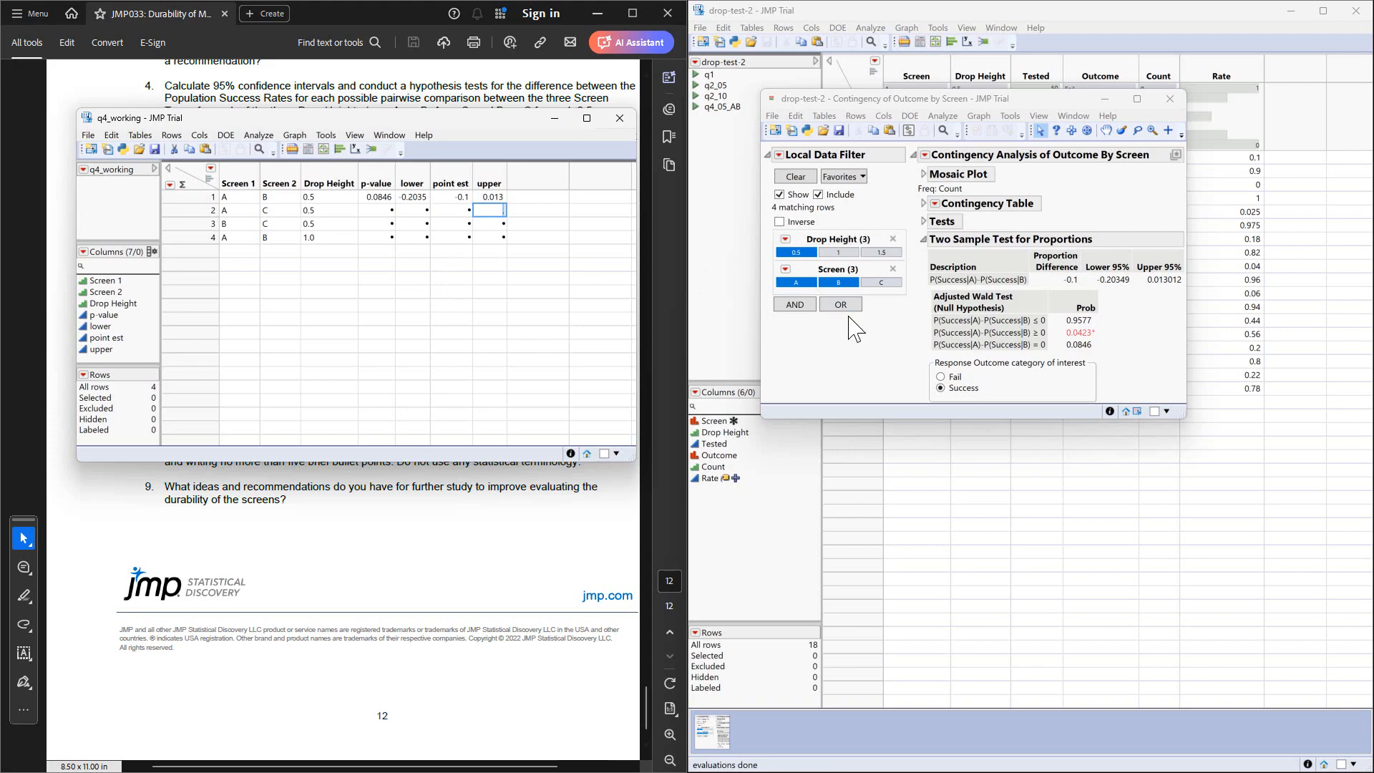
# Filter the contingency report to Drop Height 1 only, keeping screens A and B, and set the response category of interest to Success.
pyautogui.keyDown('ctrl'); pyautogui.click(840, 251); pyautogui.keyUp('ctrl')
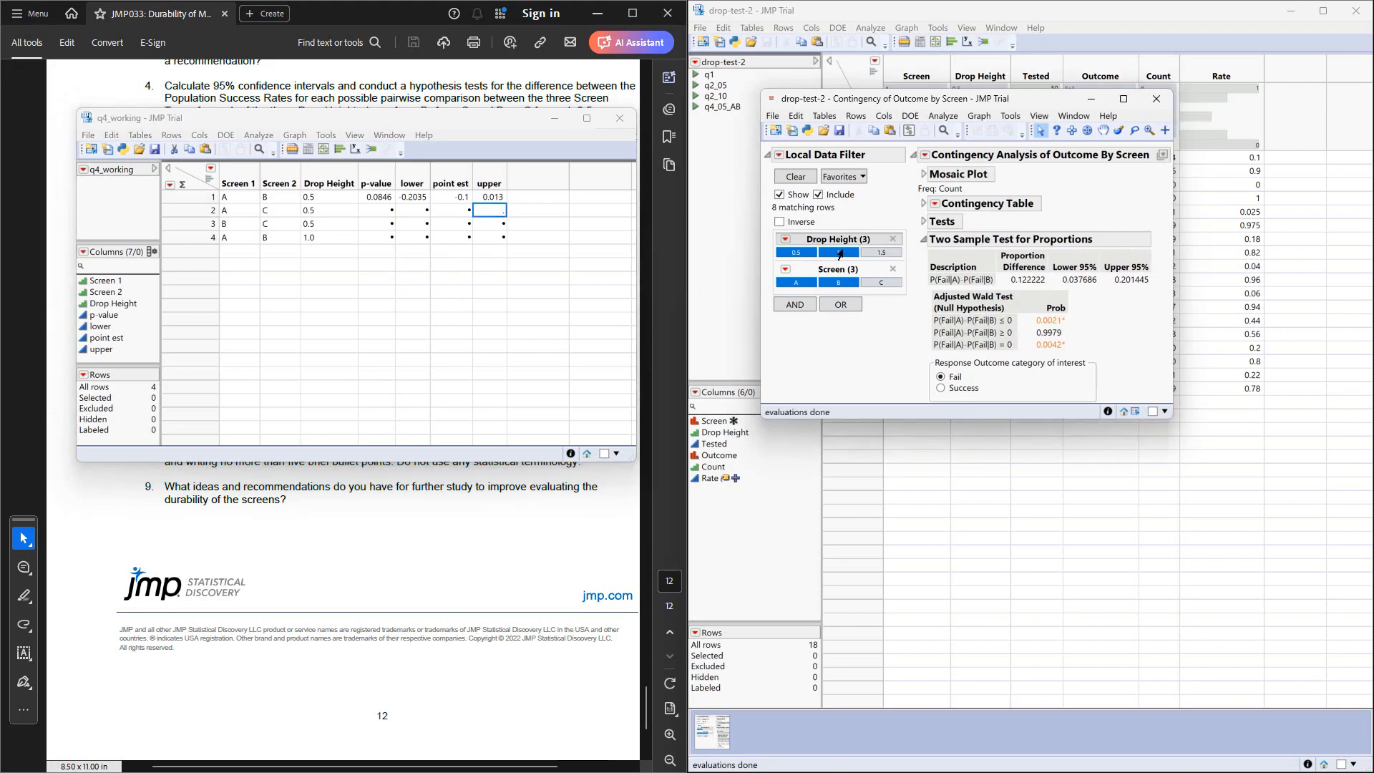
pyautogui.keyDown('ctrl'); pyautogui.click(795, 253); pyautogui.keyUp('ctrl')
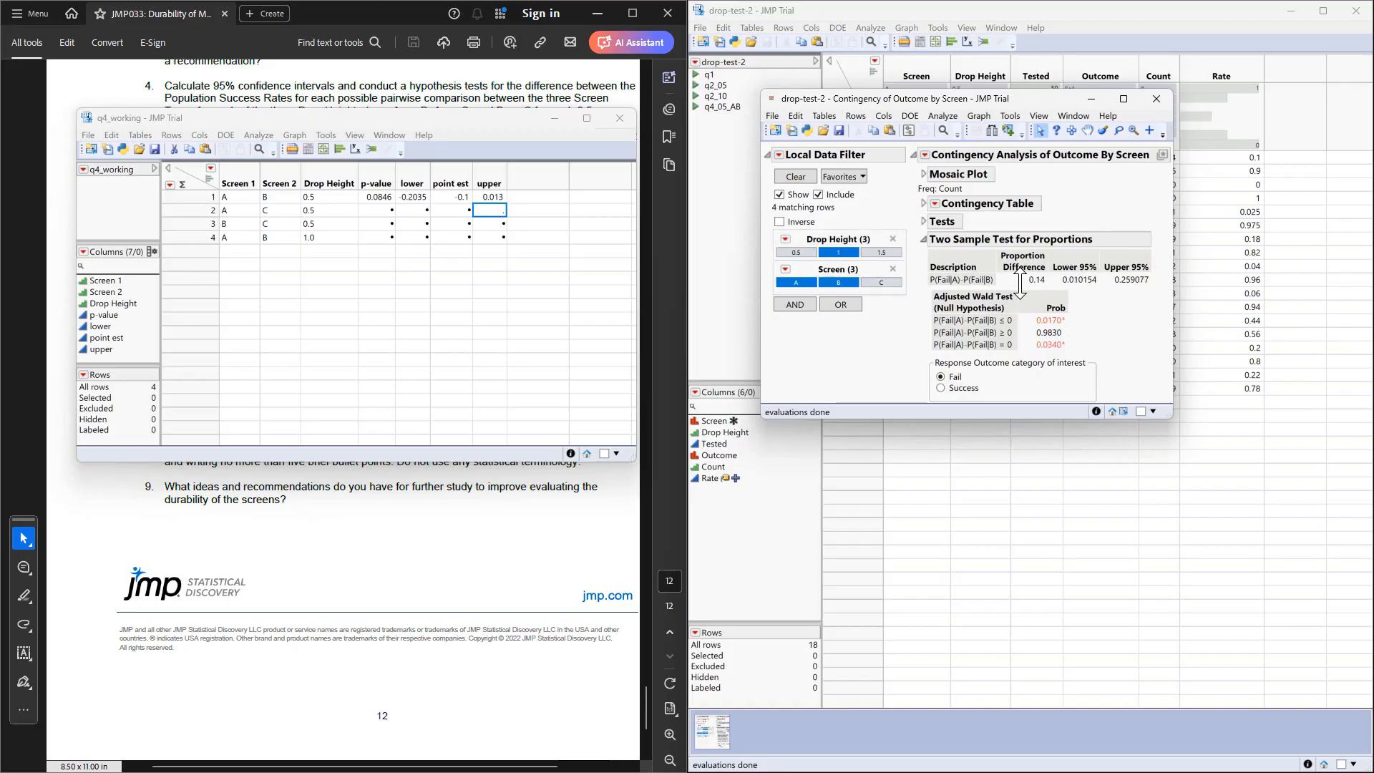
pyautogui.click(949, 390)
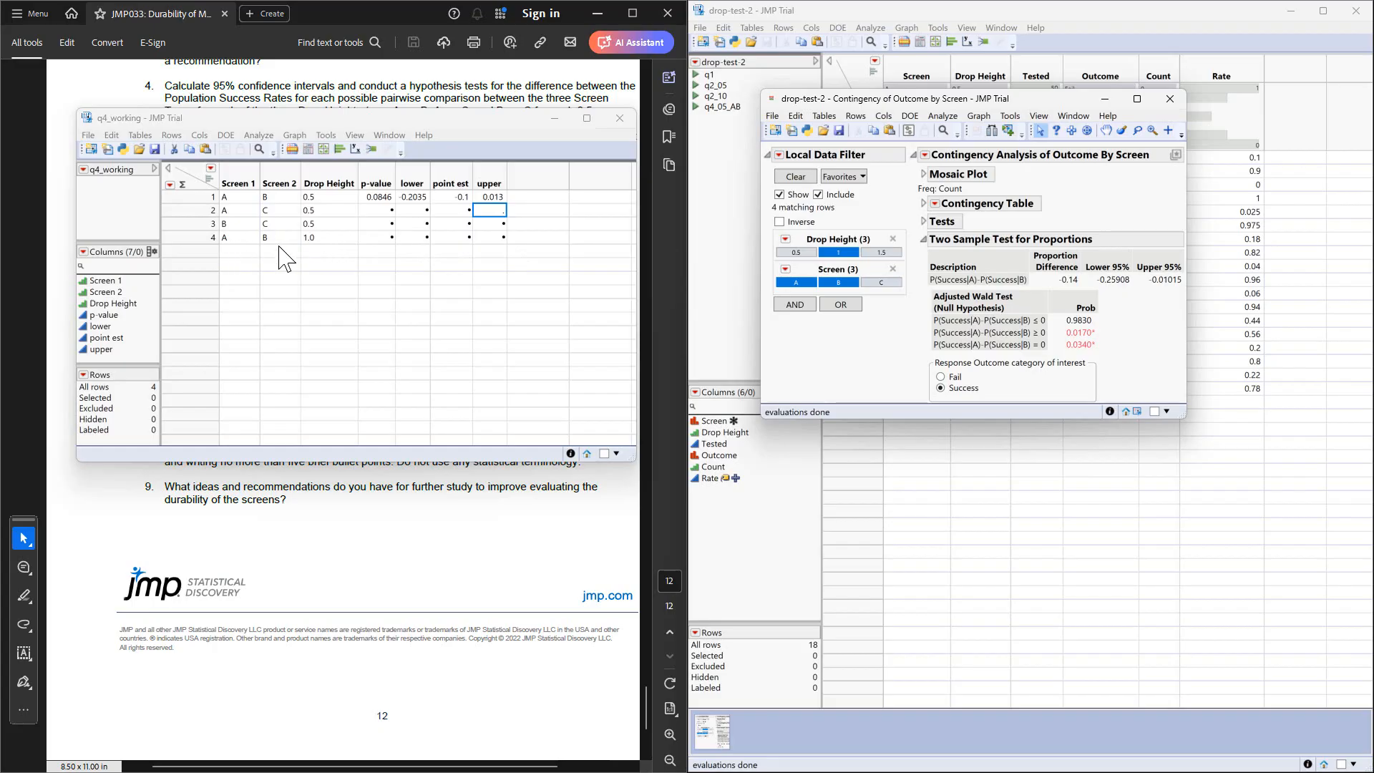
# In row 4 of q4_working, enter the p-value 0.034 and the lower confidence limit -0.2591.
pyautogui.click(377, 238)
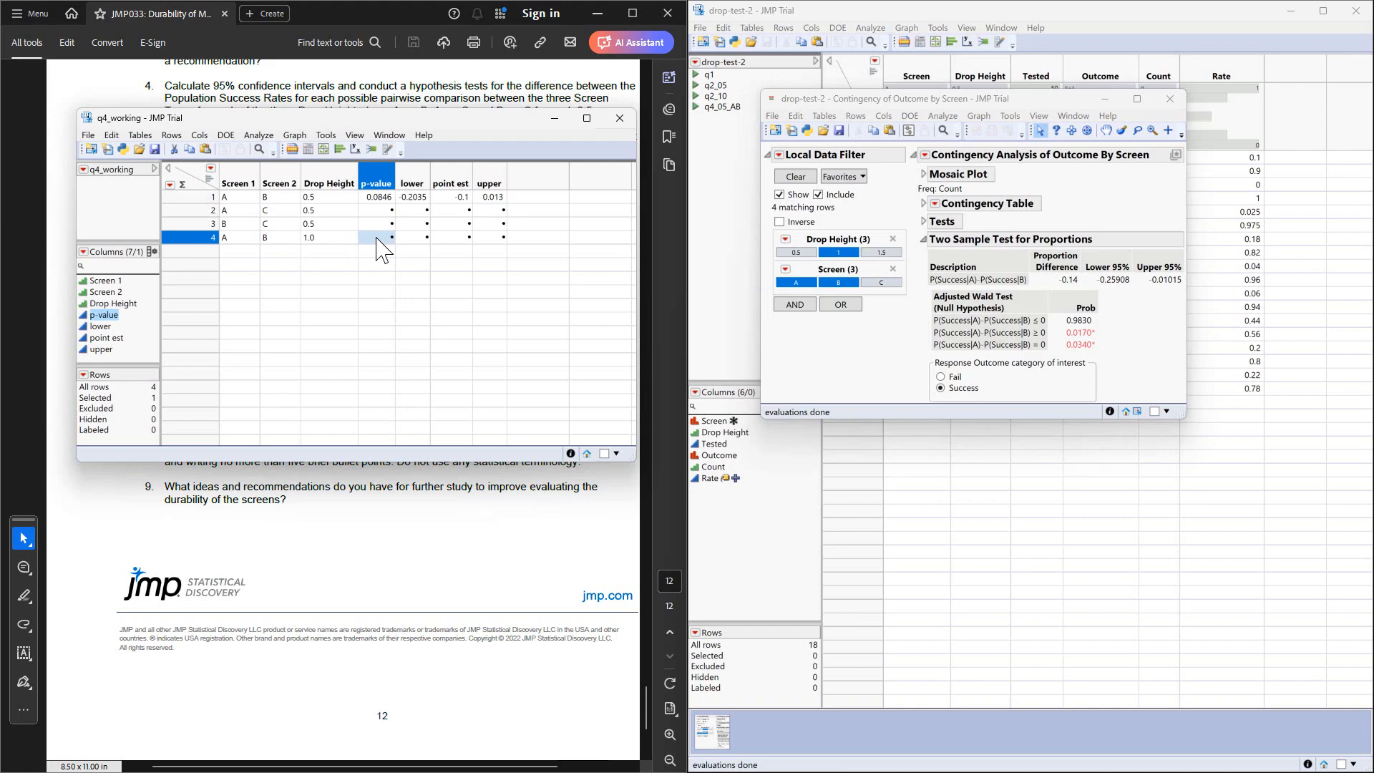
pyautogui.write('0')
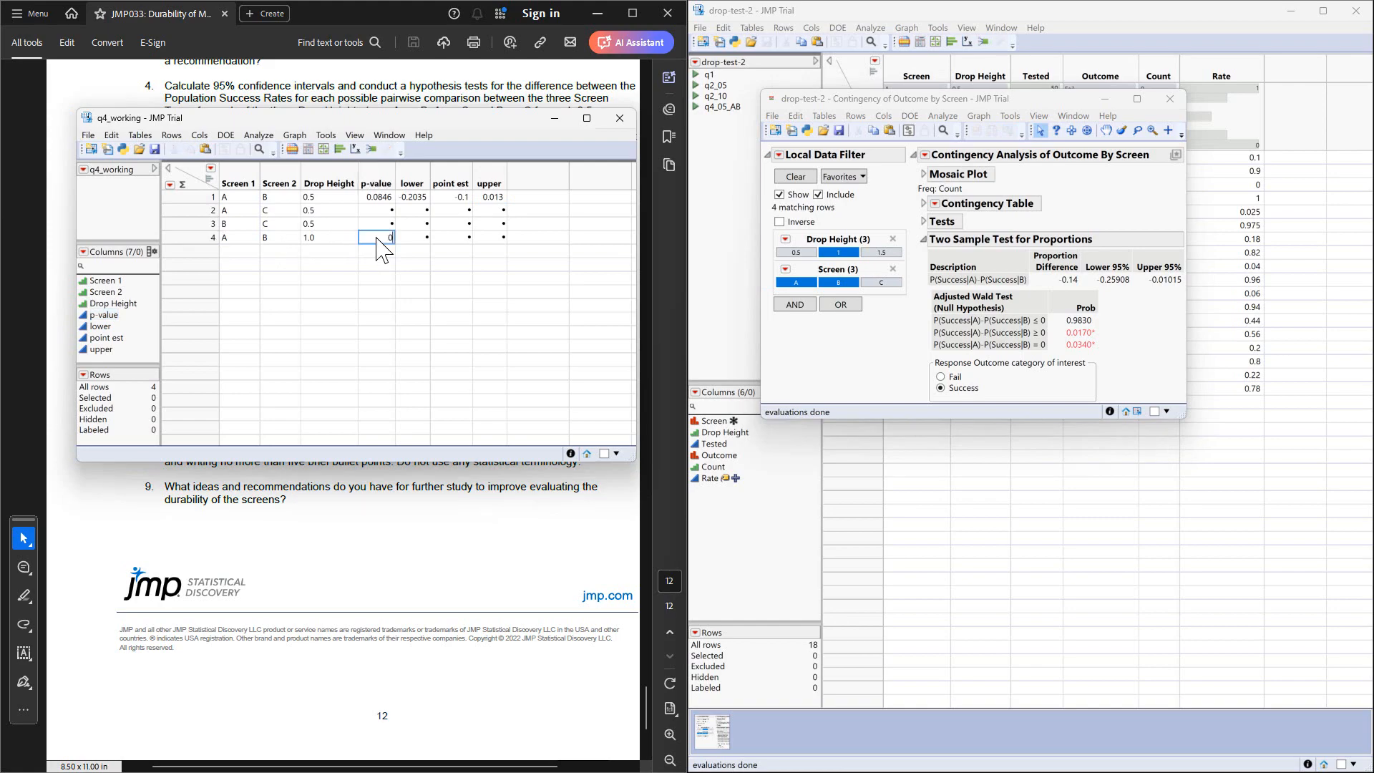
pyautogui.write('.034')
pyautogui.press('Tab')
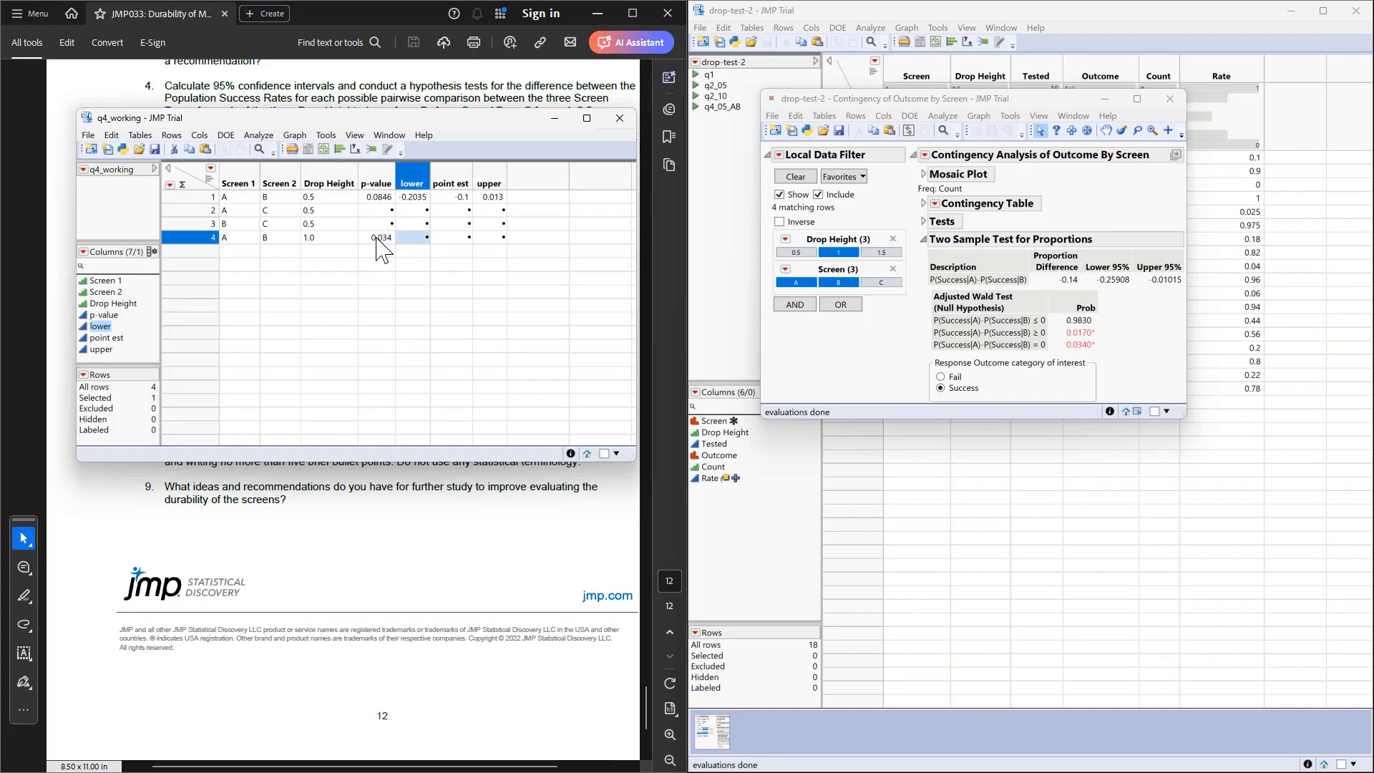
pyautogui.write('-')
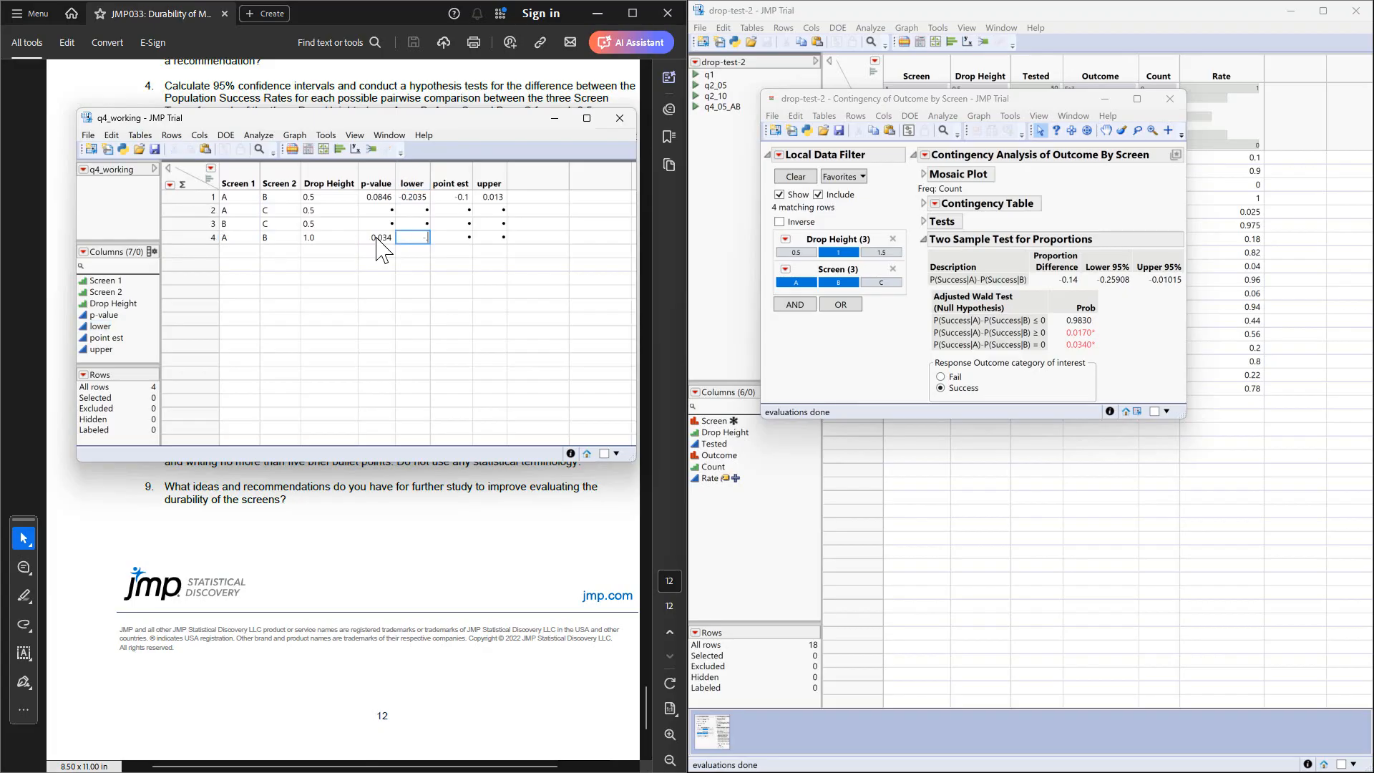
pyautogui.write('.25')
pyautogui.write('91')
pyautogui.press('Tab')
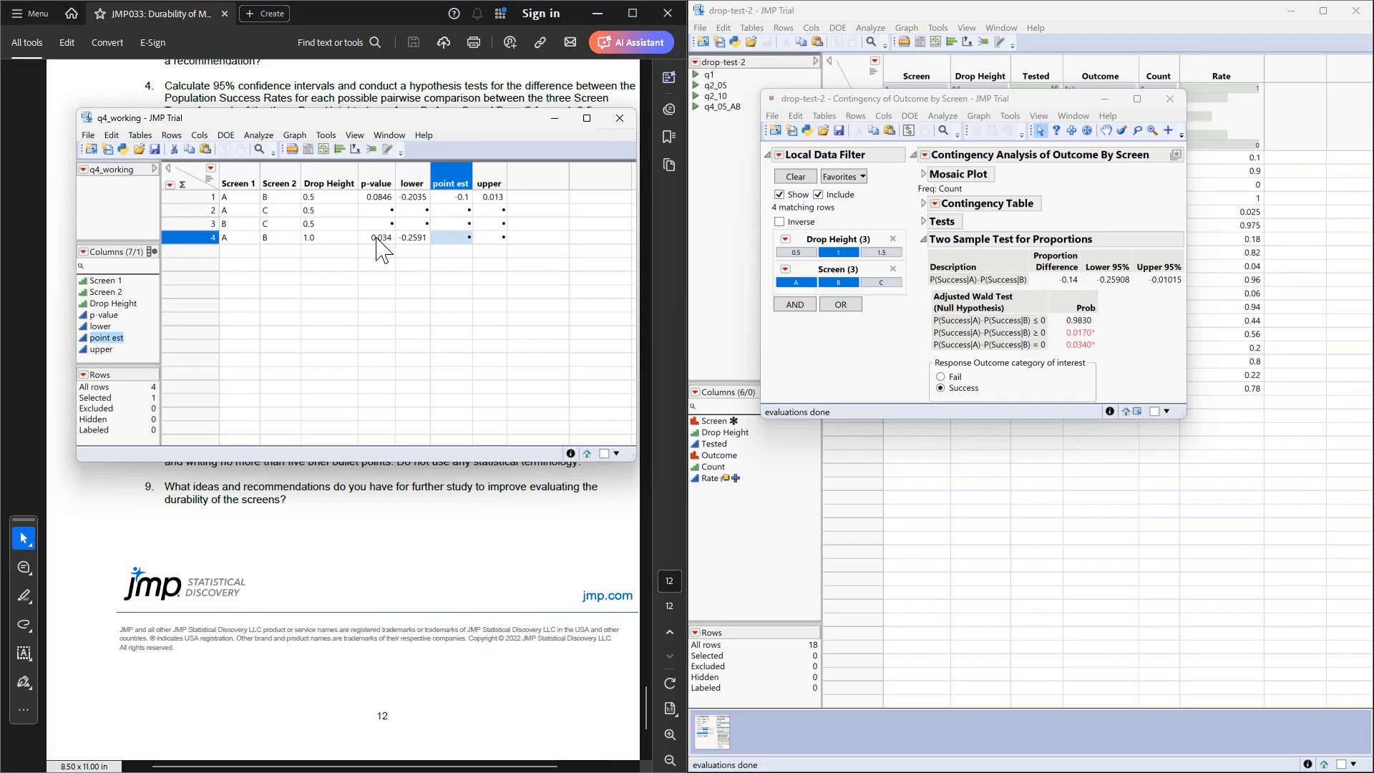
# Complete row 4 with the point estimate -0.14 and the upper confidence limit -0.0102.
pyautogui.write('-0')
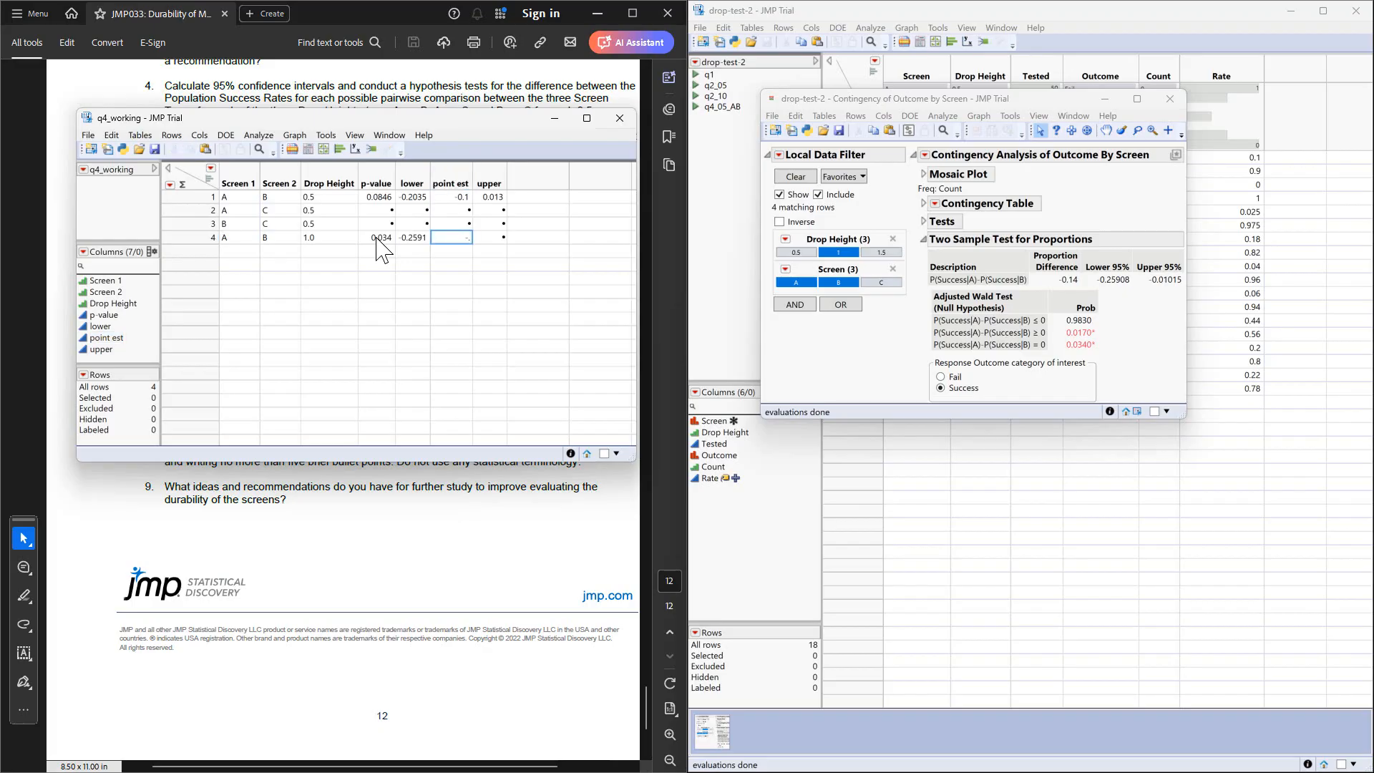
pyautogui.write('.14')
pyautogui.press('Tab')
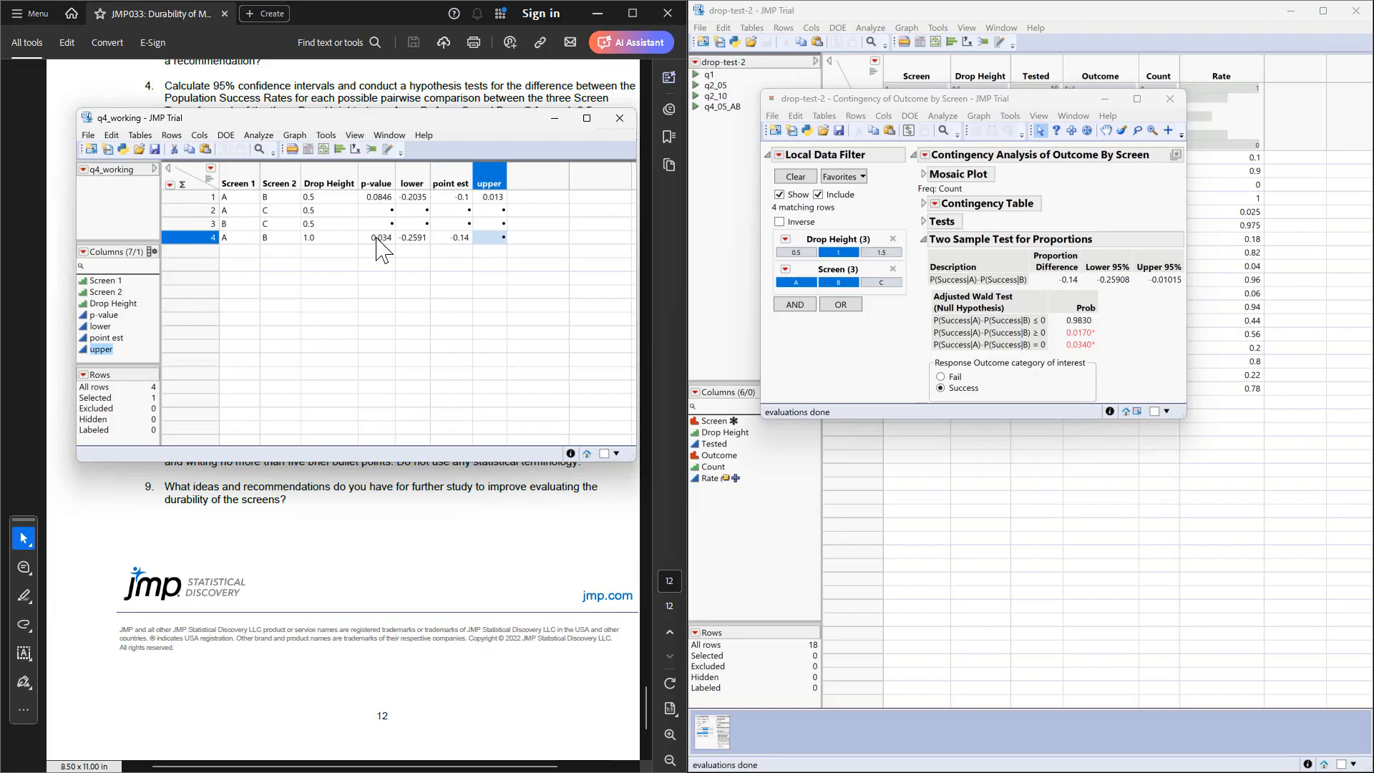
pyautogui.write('-')
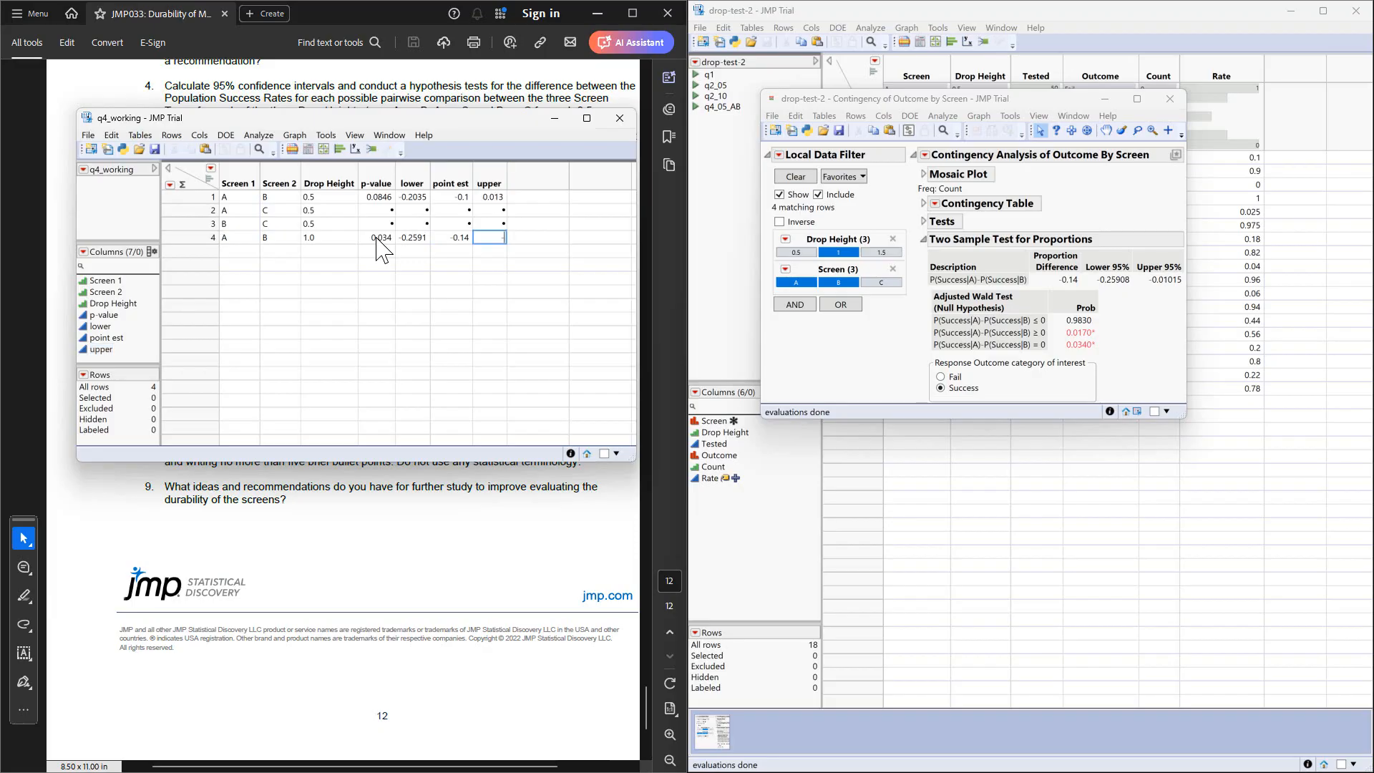
pyautogui.write('.0102')
pyautogui.press('Return')
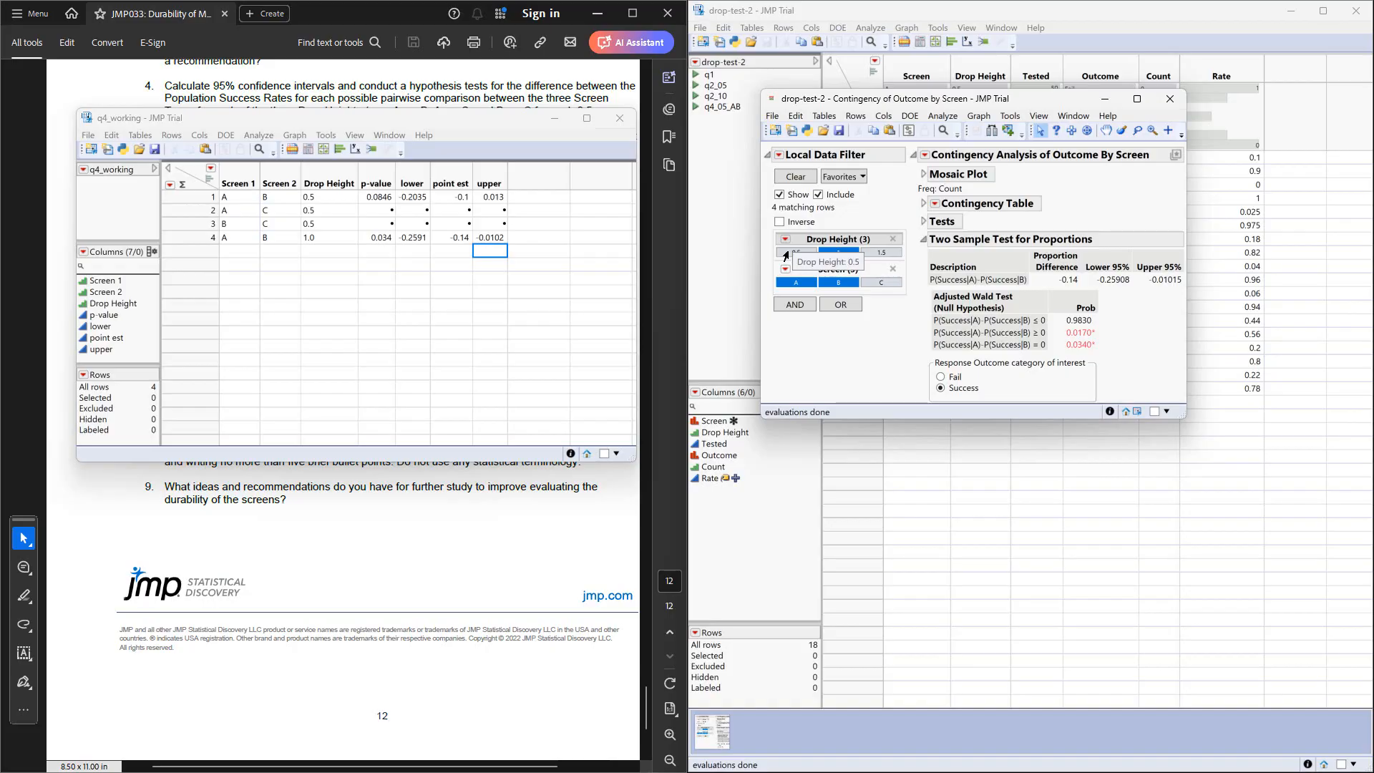
# Filter the contingency report to Drop Height 0.5 with screens A and C only, and set the response category of interest to Success.
pyautogui.click(786, 253)
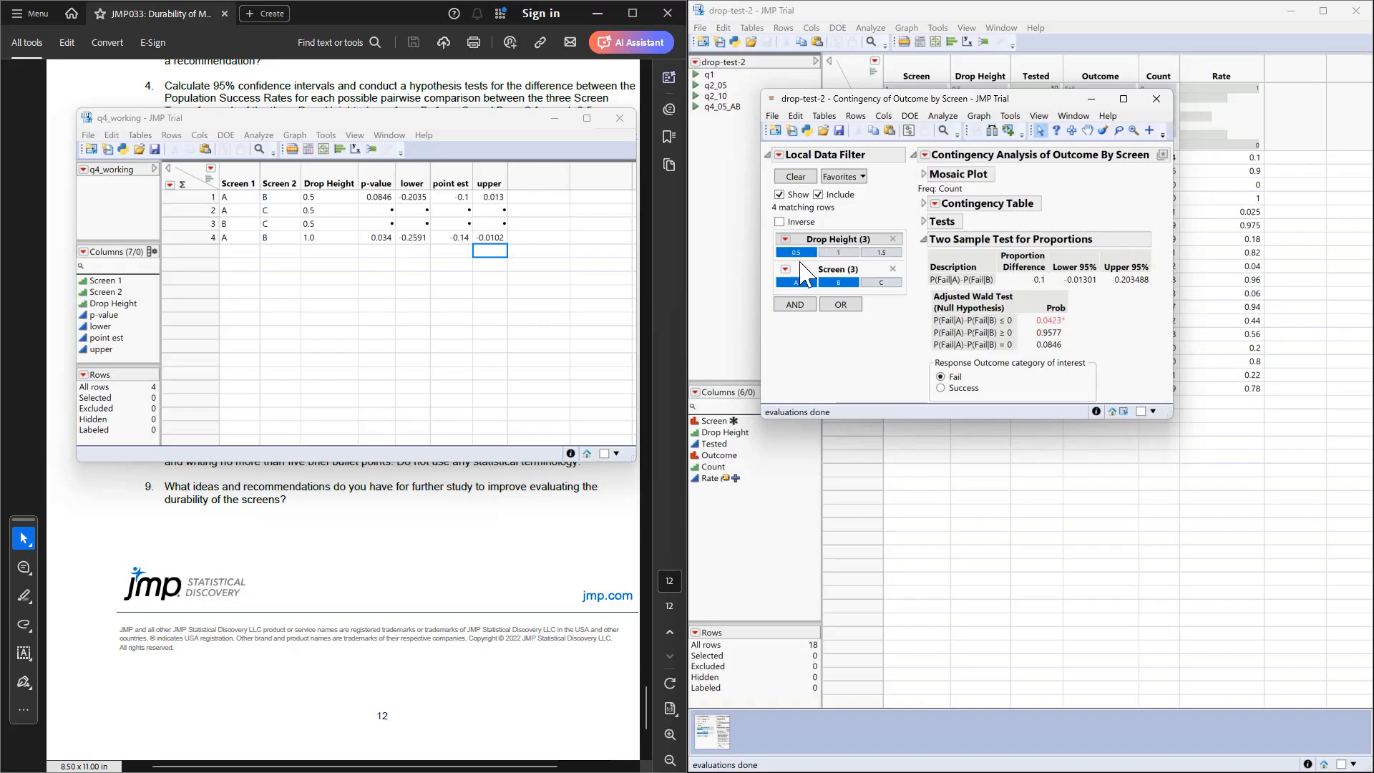
pyautogui.keyDown('ctrl'); pyautogui.click(884, 283); pyautogui.keyUp('ctrl')
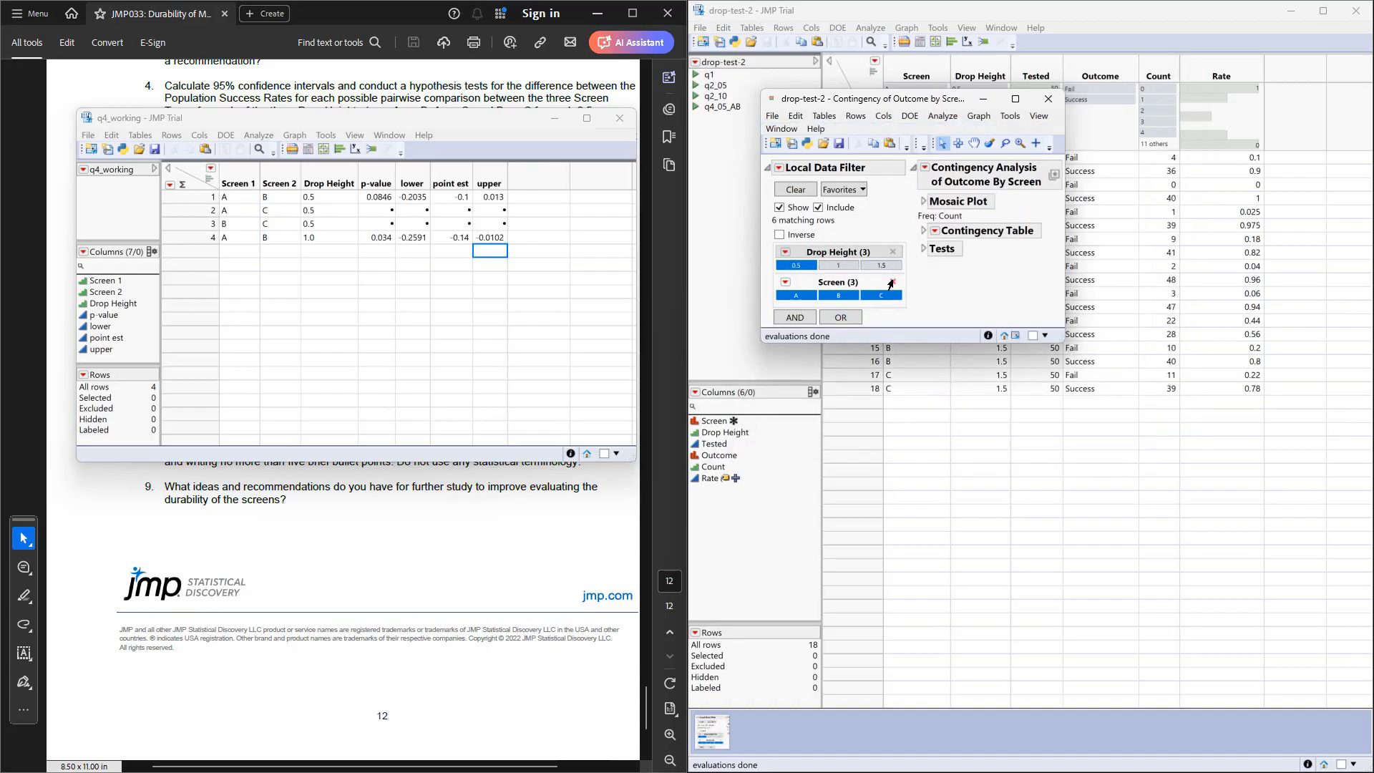
pyautogui.click(837, 295)
pyautogui.click(803, 295)
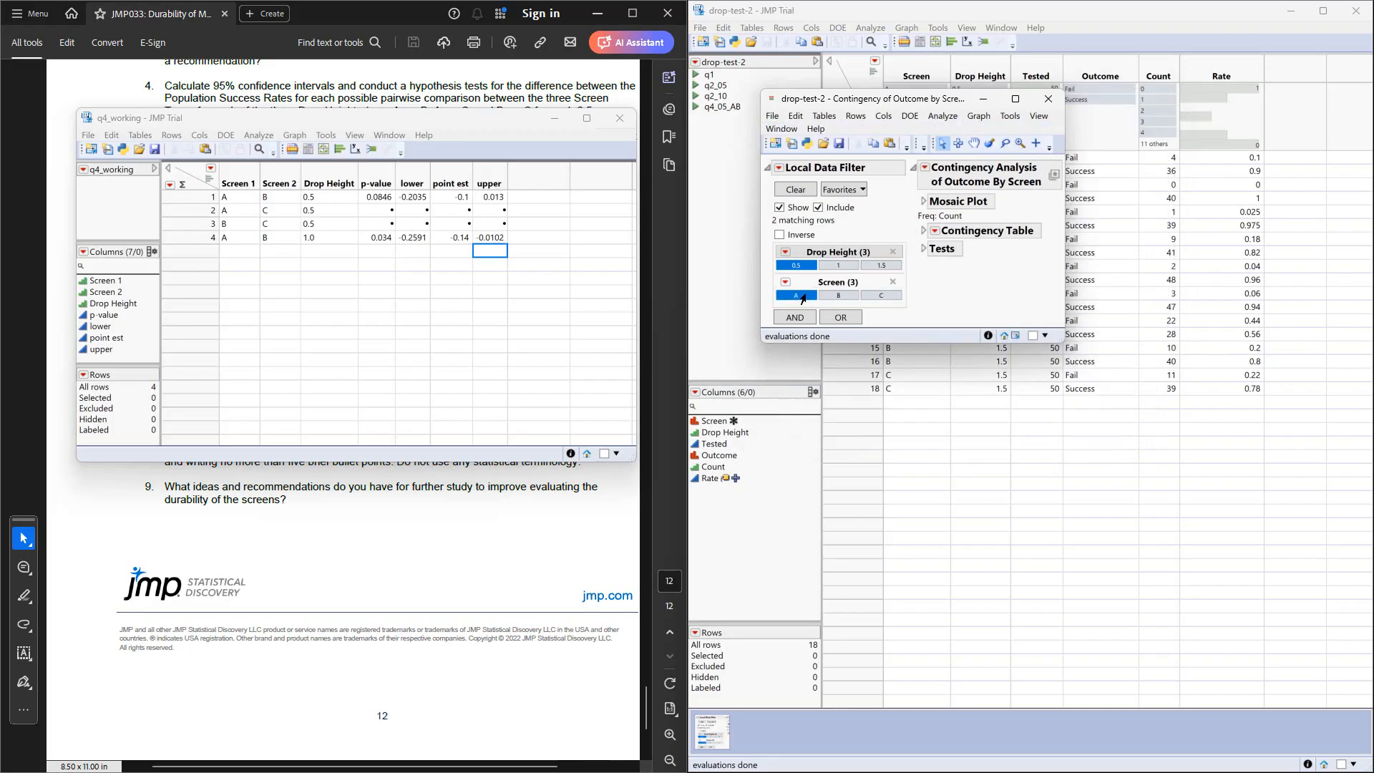
pyautogui.click(881, 297)
pyautogui.click(881, 297)
pyautogui.click(796, 295)
pyautogui.click(924, 250)
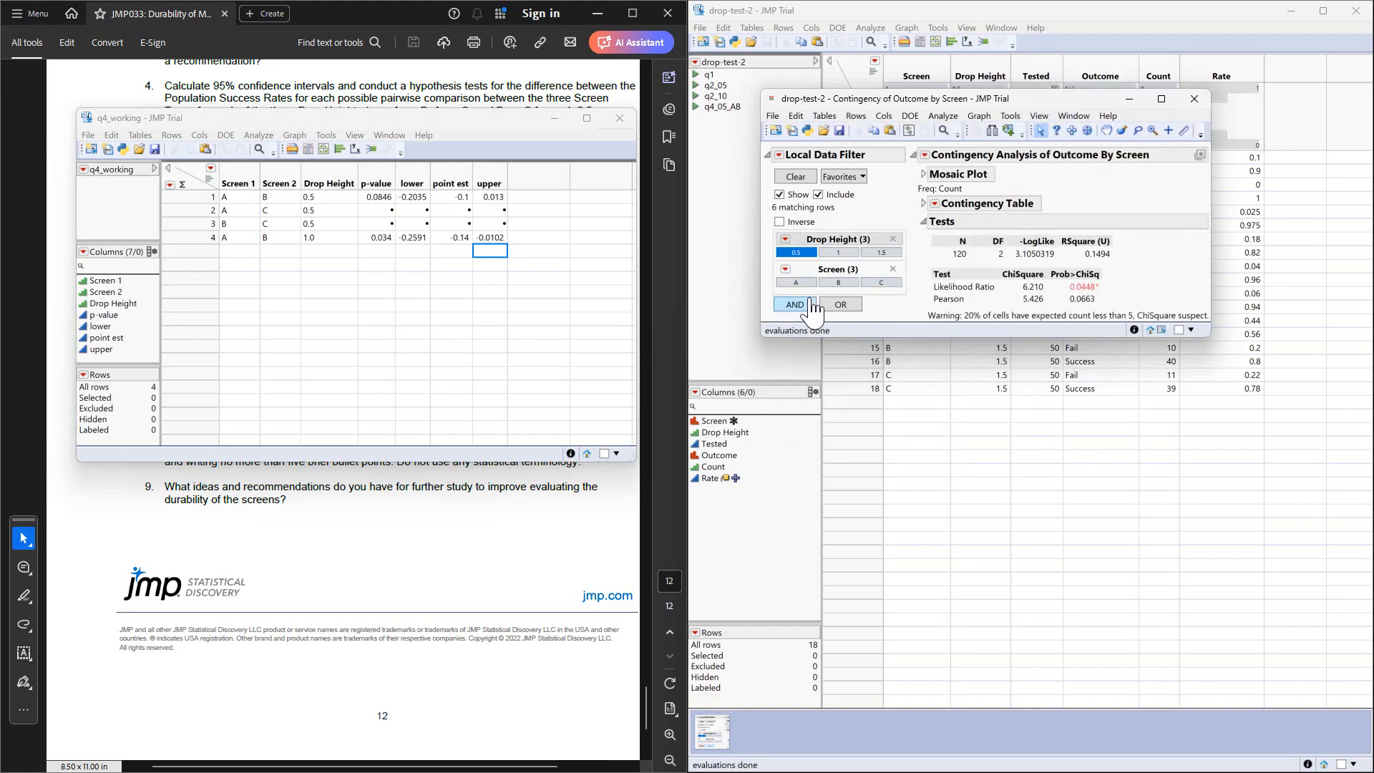
pyautogui.click(794, 282)
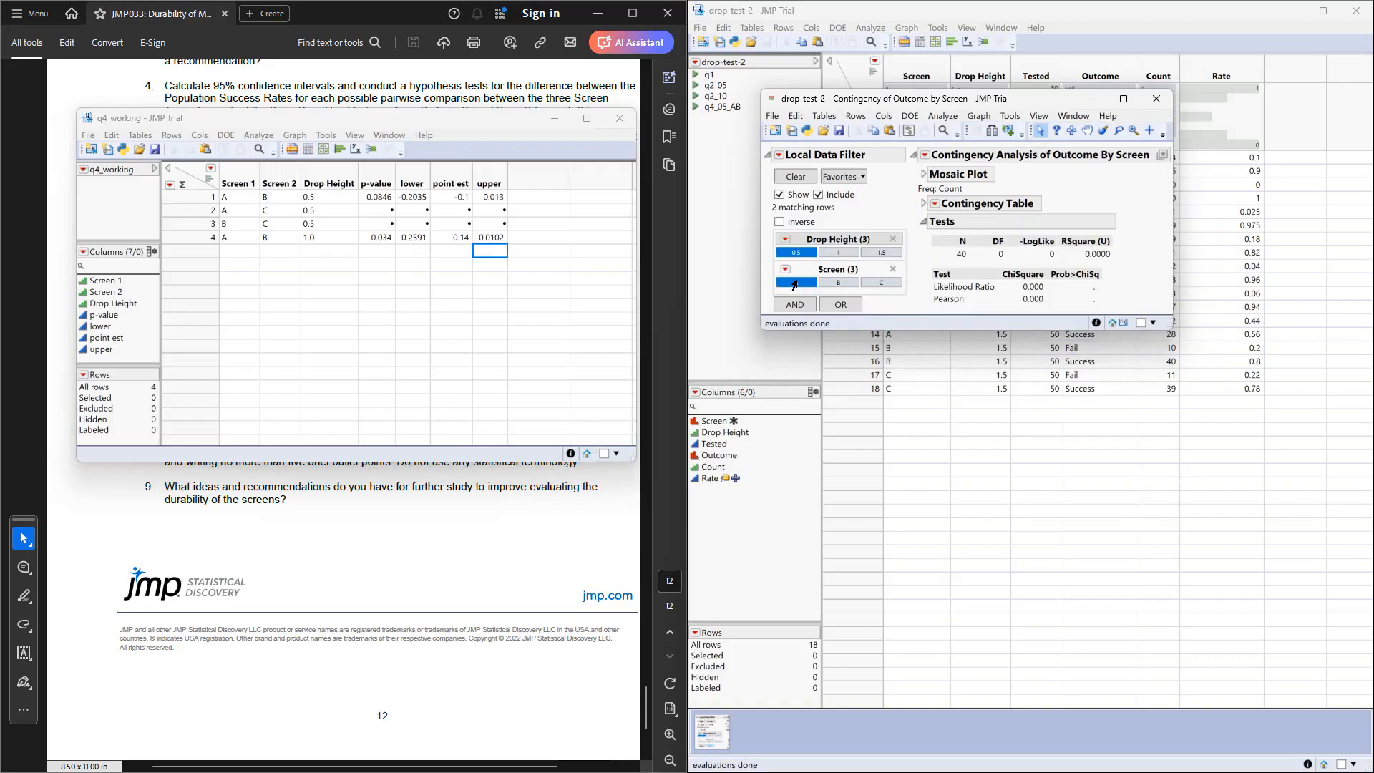
pyautogui.keyDown('ctrl'); pyautogui.click(881, 283); pyautogui.keyUp('ctrl')
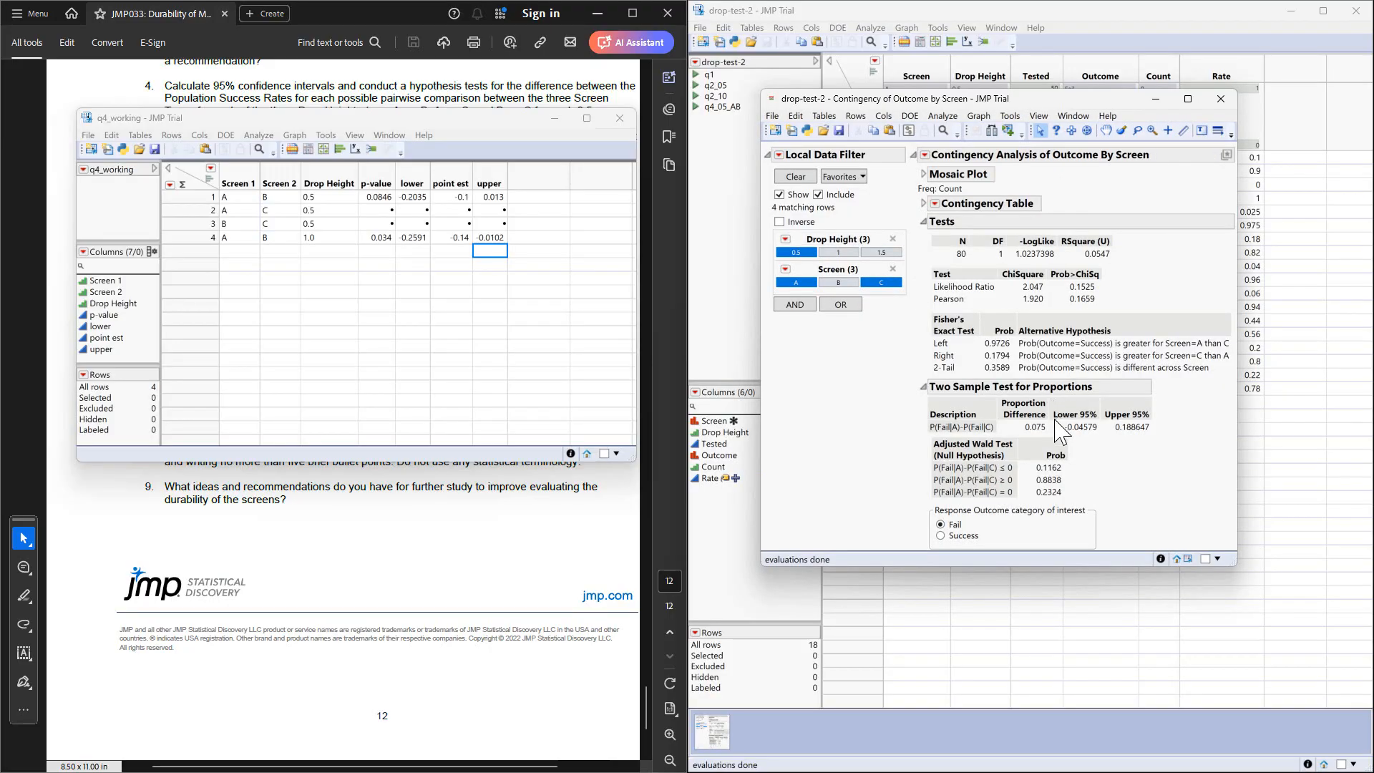
pyautogui.click(925, 223)
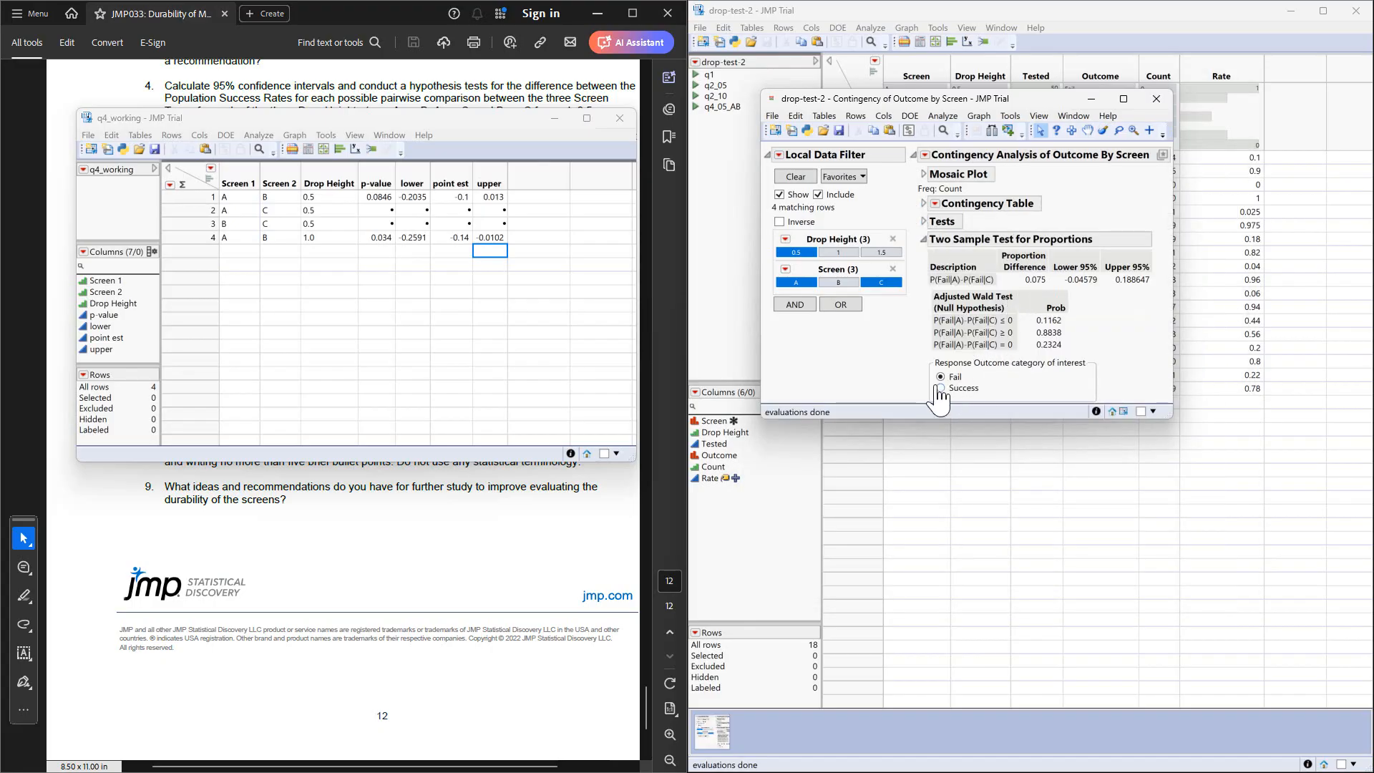
pyautogui.click(953, 390)
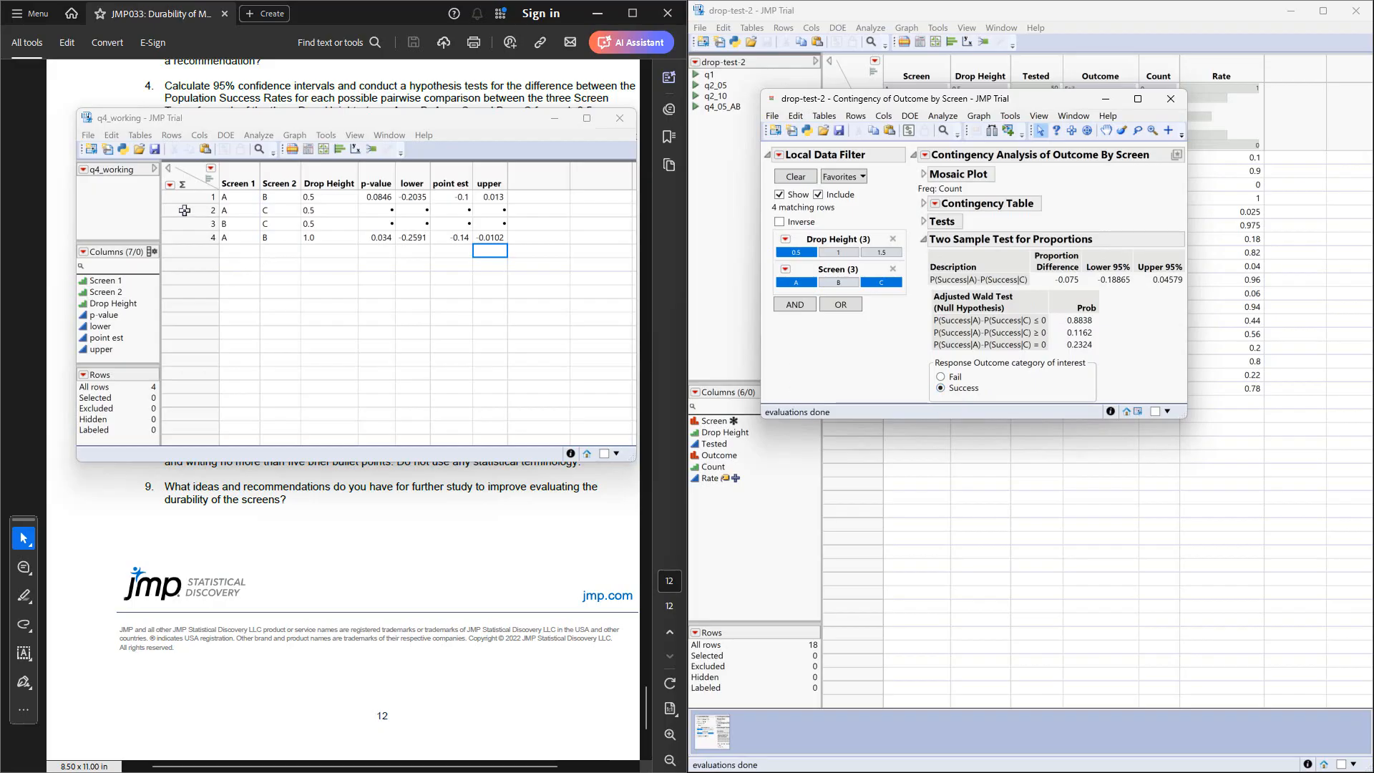
# In row 2 of q4_working, enter the p-value 0.2324 and the lower confidence limit -0.1887.
pyautogui.click(379, 216)
pyautogui.click(379, 217)
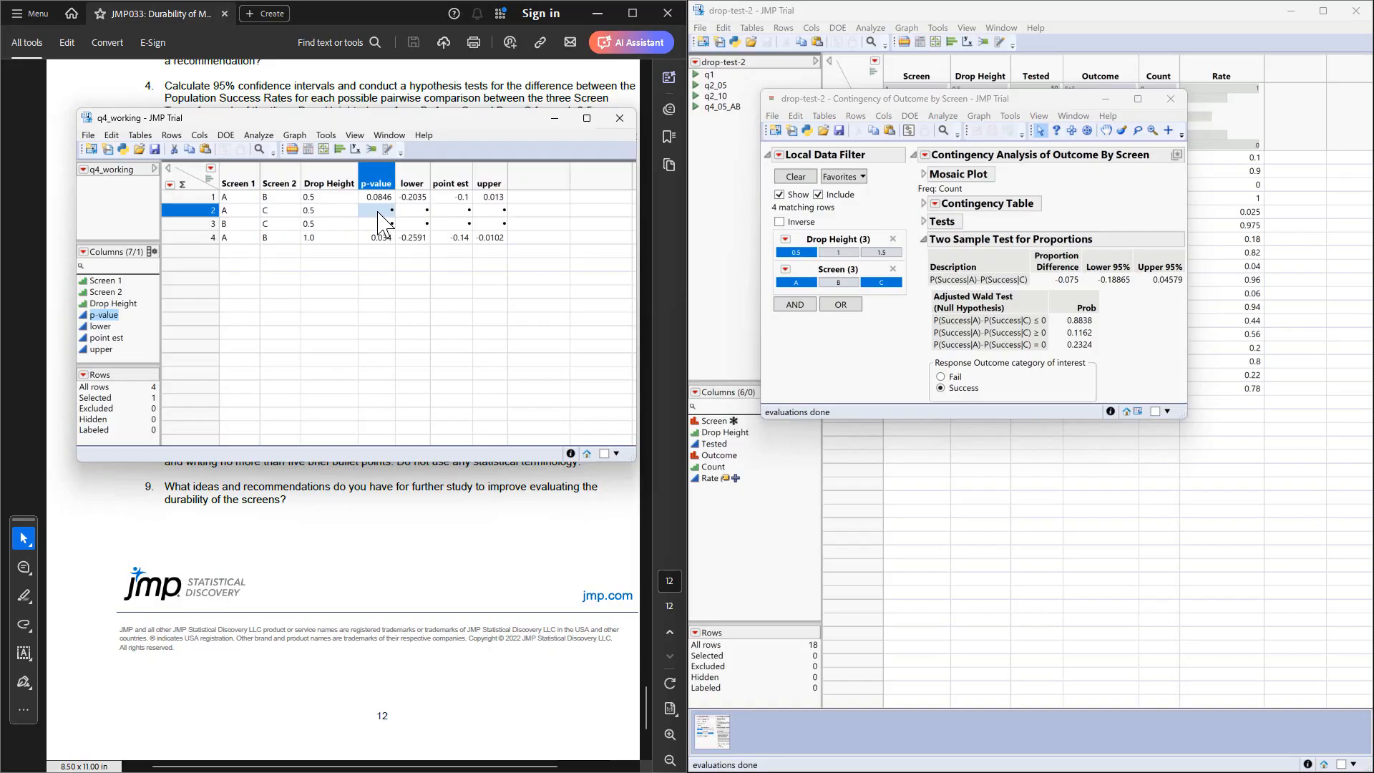
pyautogui.click(378, 213)
pyautogui.write('.2')
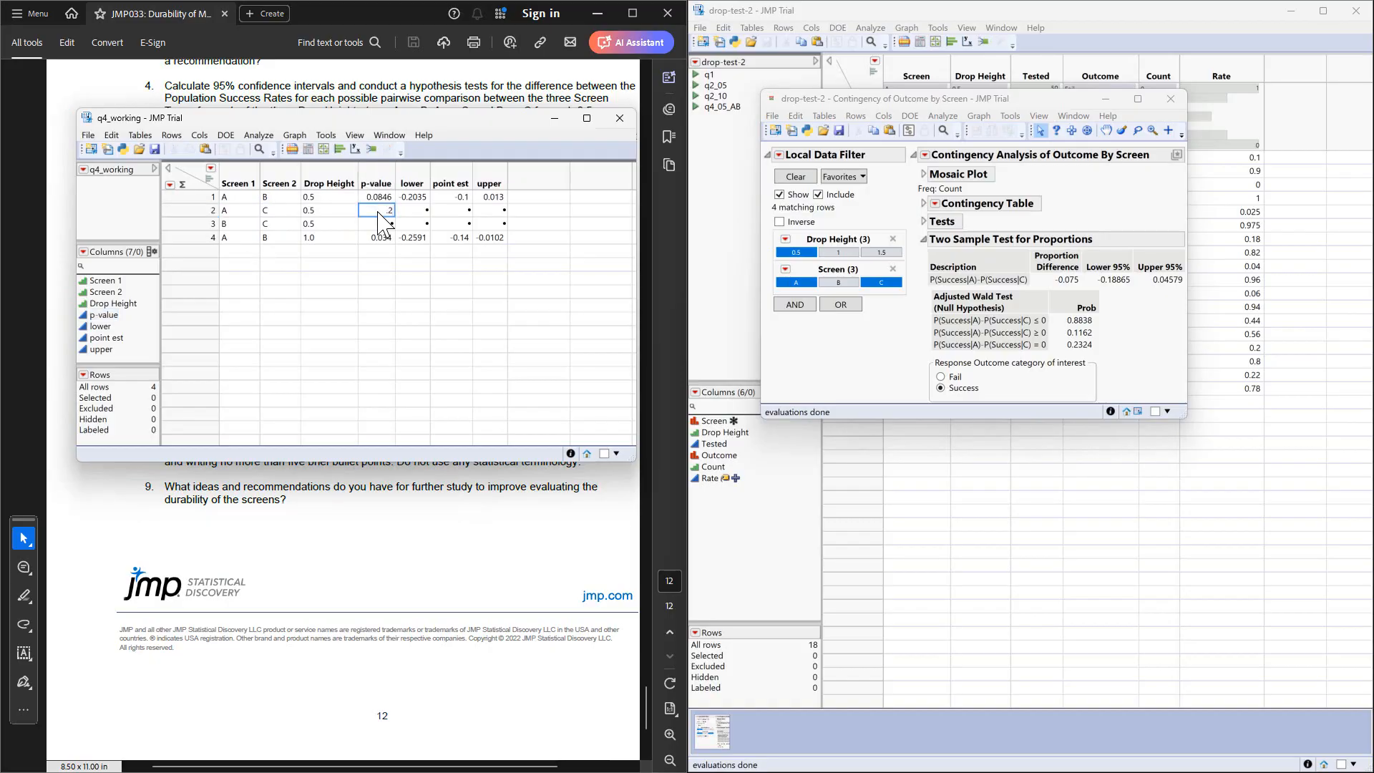
pyautogui.write('324')
pyautogui.press('Tab')
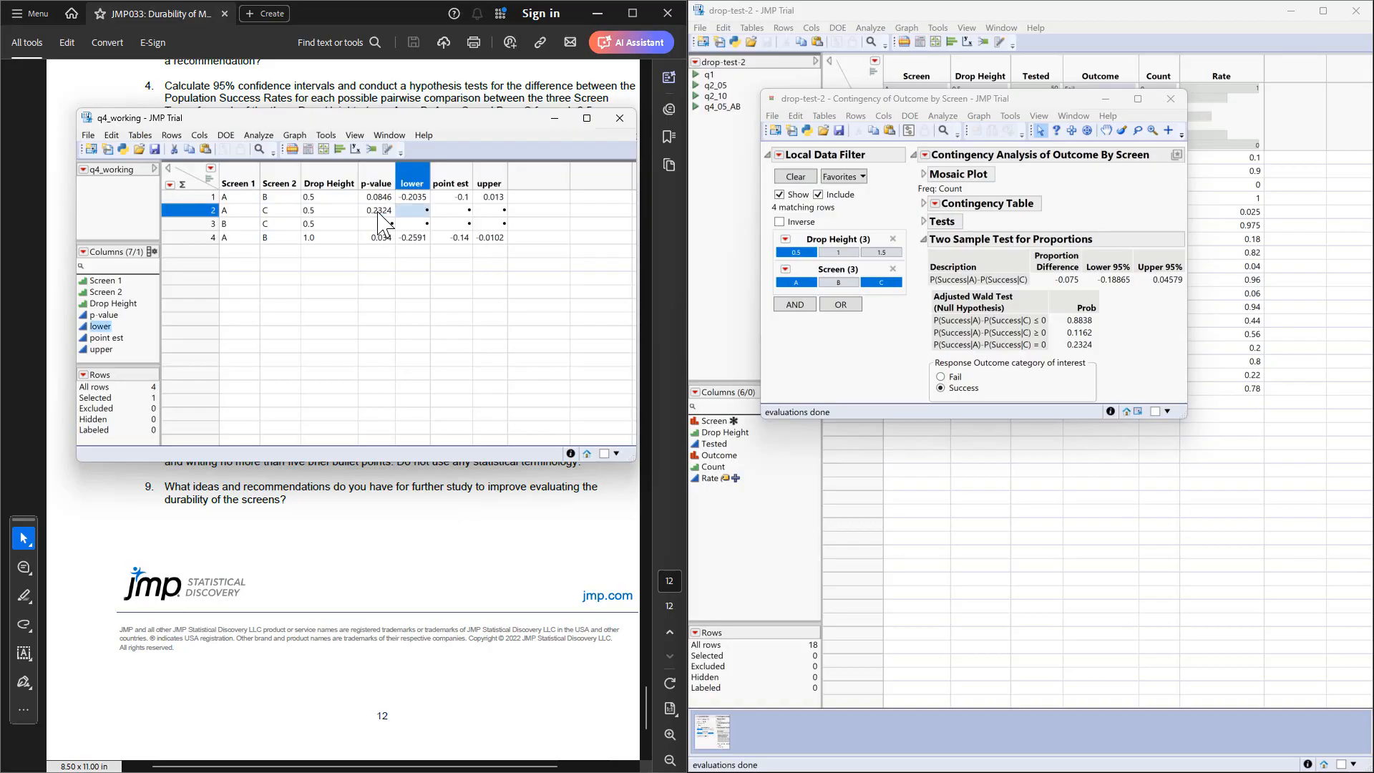
pyautogui.write('-.1')
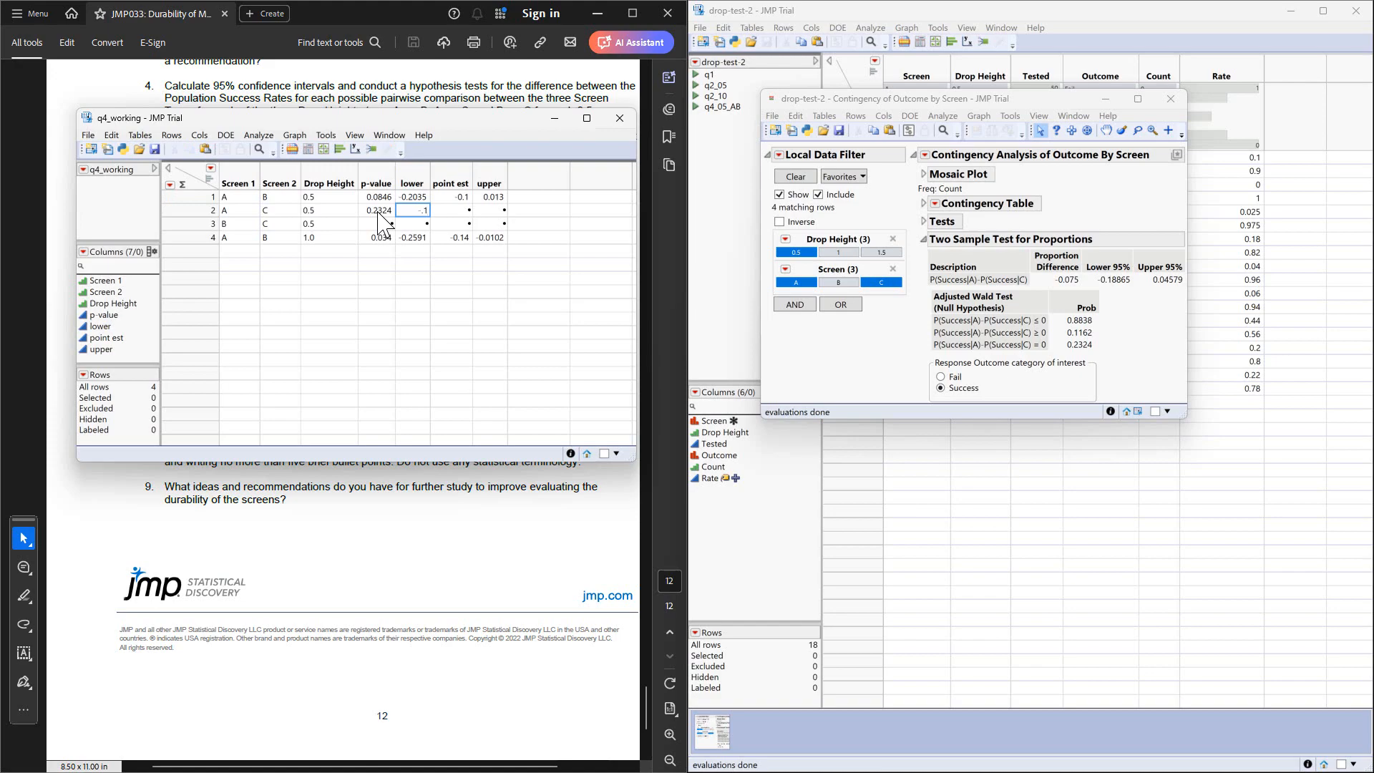
pyautogui.write('887')
pyautogui.press('Tab')
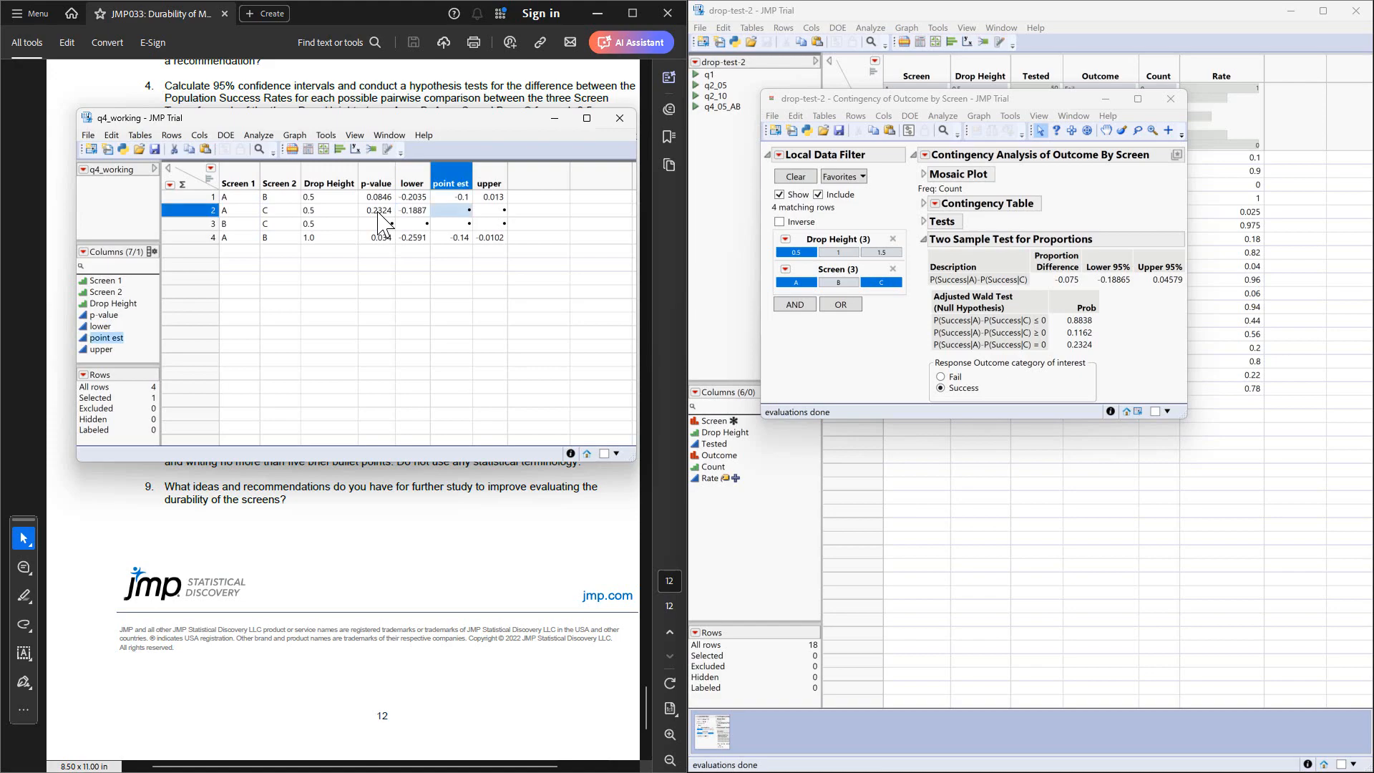
# Complete row 2 with the point estimate -0.75 and the upper confidence limit 0.0458.
pyautogui.write('-0.')
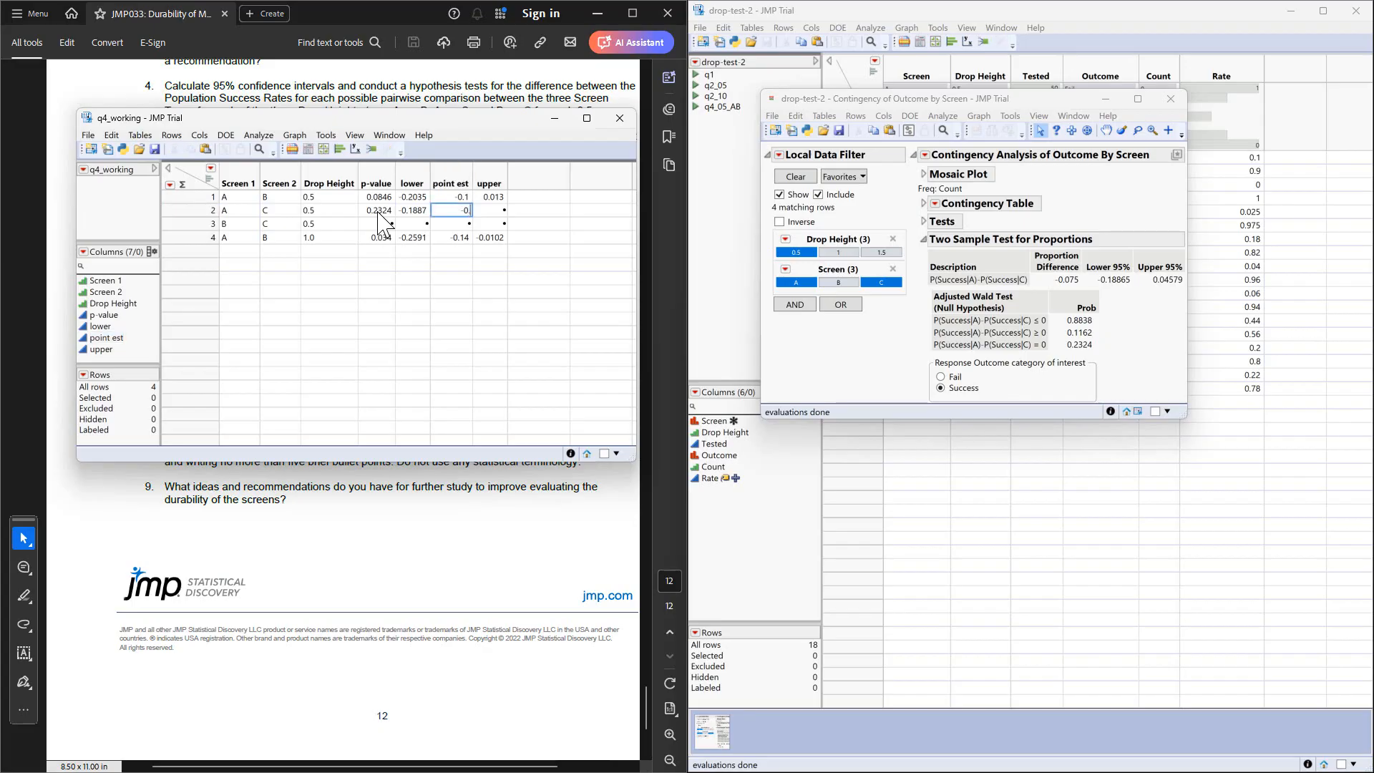
pyautogui.write('75')
pyautogui.press('Tab')
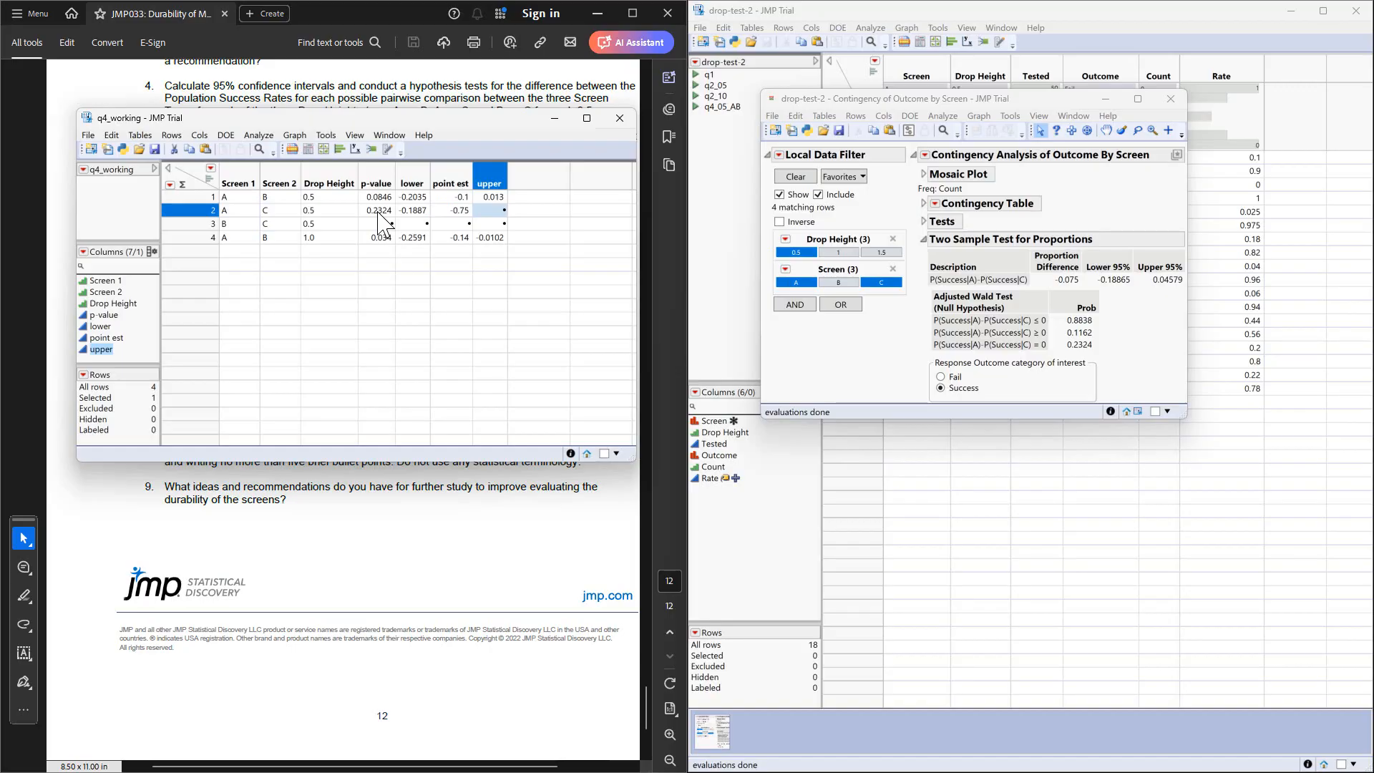
pyautogui.write('.04')
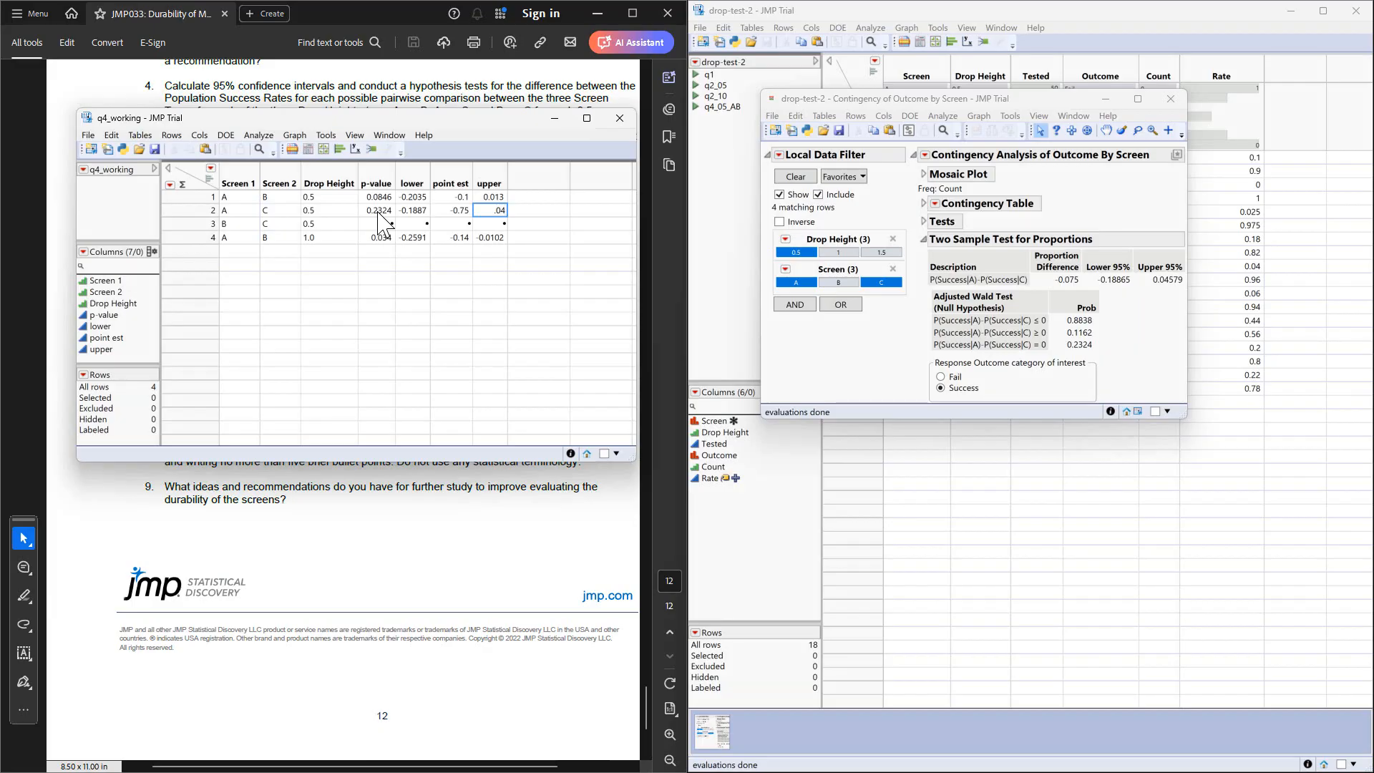
pyautogui.write('58')
pyautogui.press('Return')
pyautogui.click(390, 319)
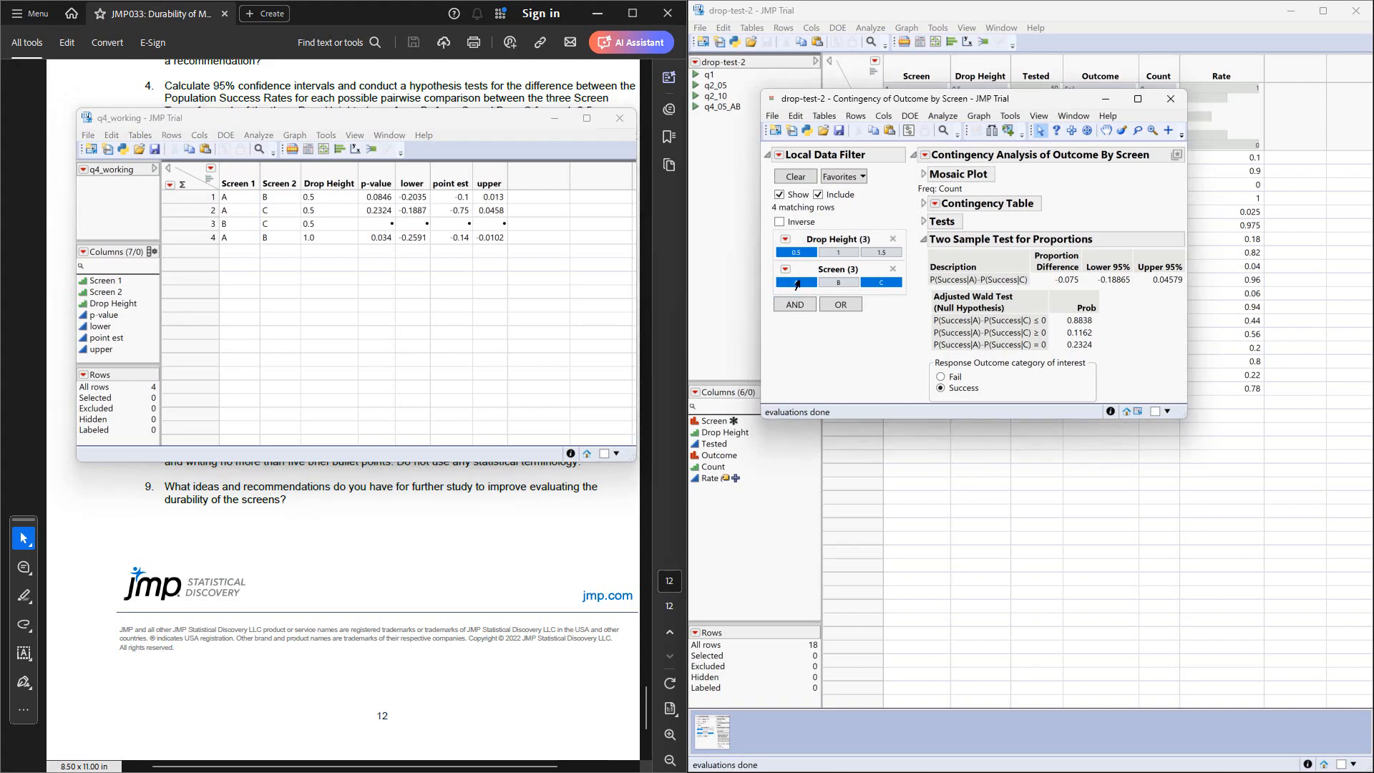
# Change the report's screen filter to B and C only, collapse the Tests section, and set the response category of interest to Success.
pyautogui.click(796, 282)
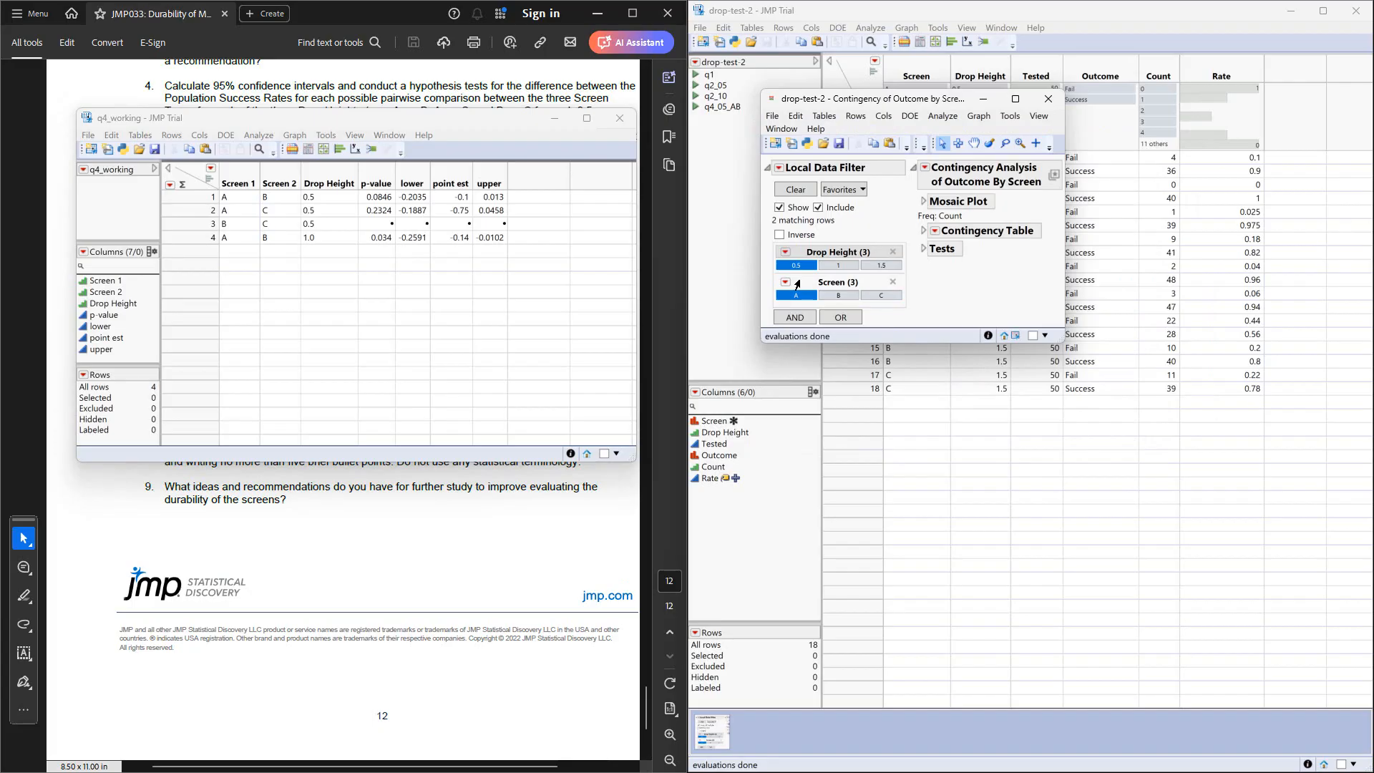
pyautogui.click(833, 296)
pyautogui.click(882, 296)
pyautogui.click(882, 296)
pyautogui.click(833, 296)
pyautogui.click(833, 283)
pyautogui.click(923, 248)
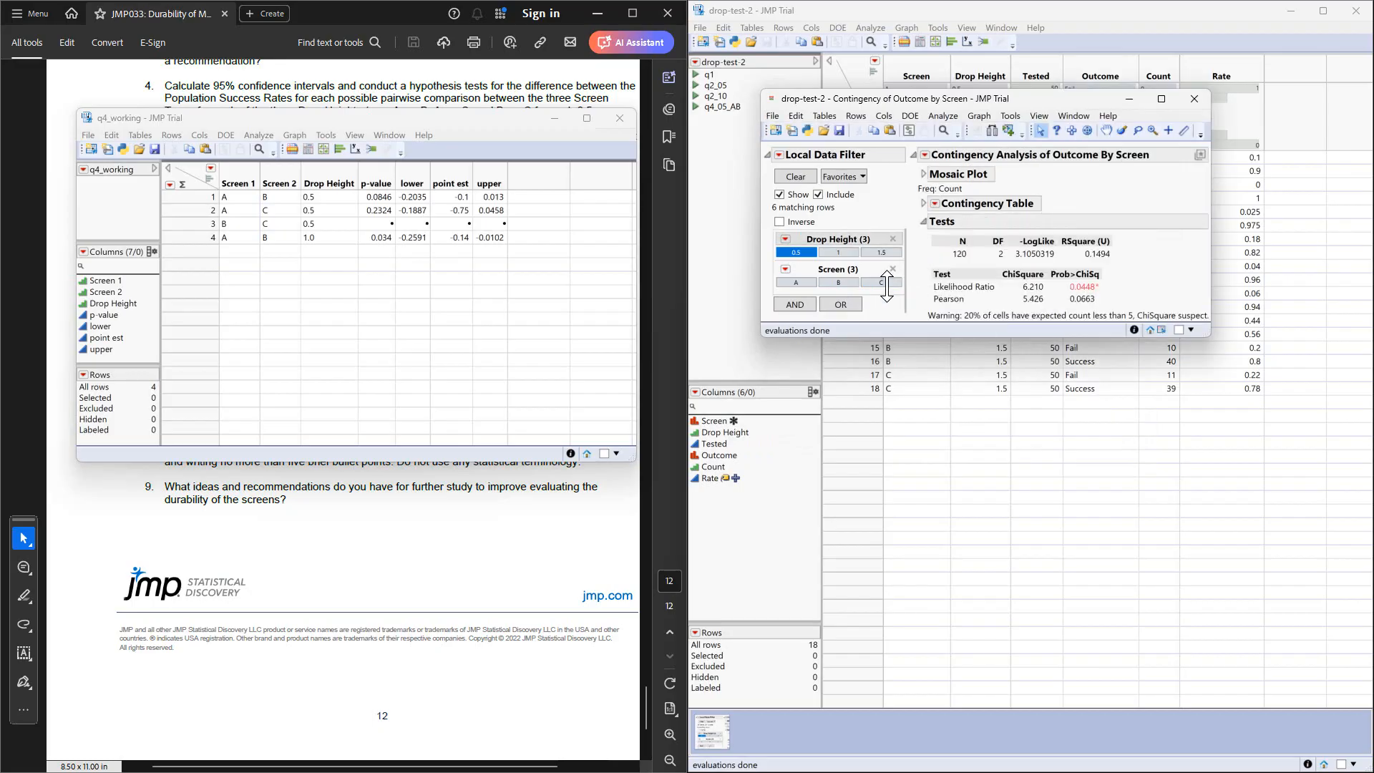
pyautogui.click(873, 283)
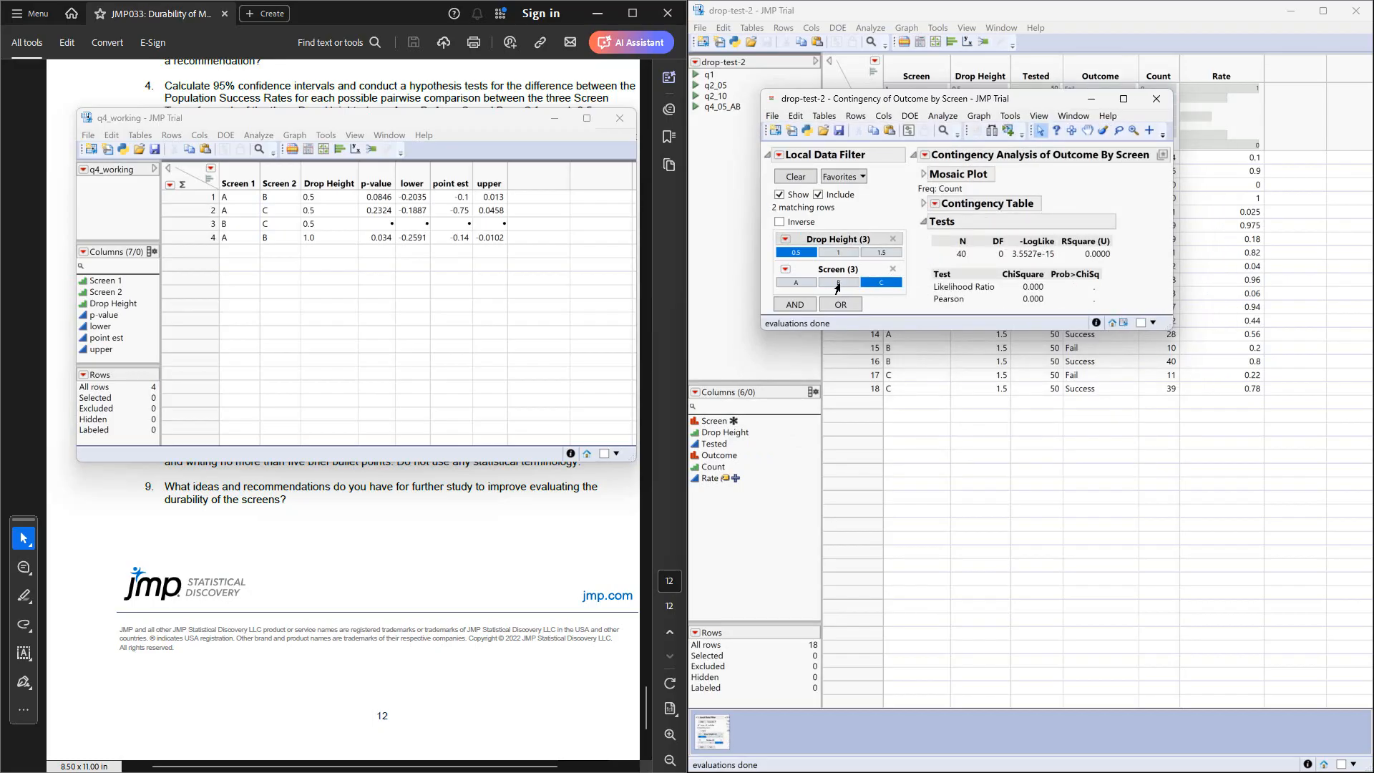
pyautogui.keyDown('ctrl'); pyautogui.click(841, 283); pyautogui.keyUp('ctrl')
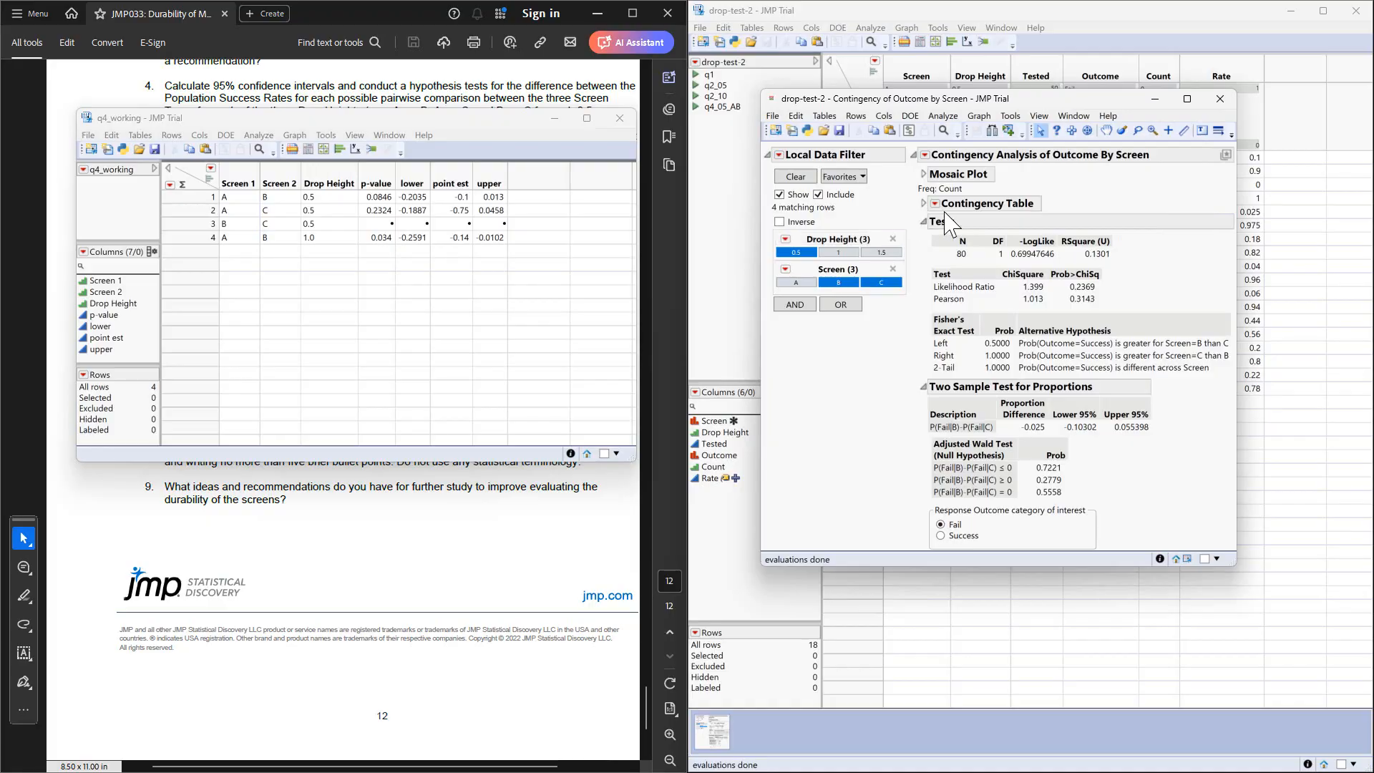
pyautogui.click(924, 222)
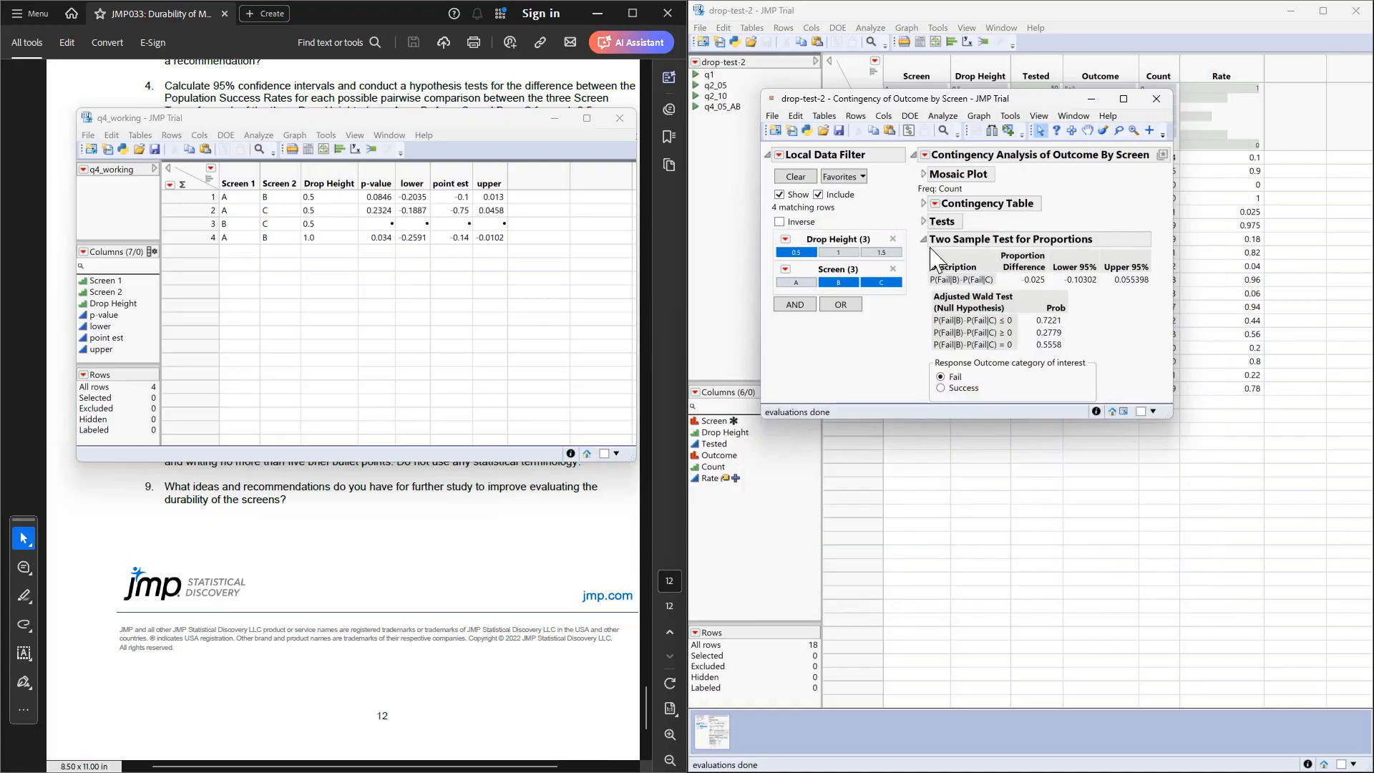
pyautogui.click(940, 387)
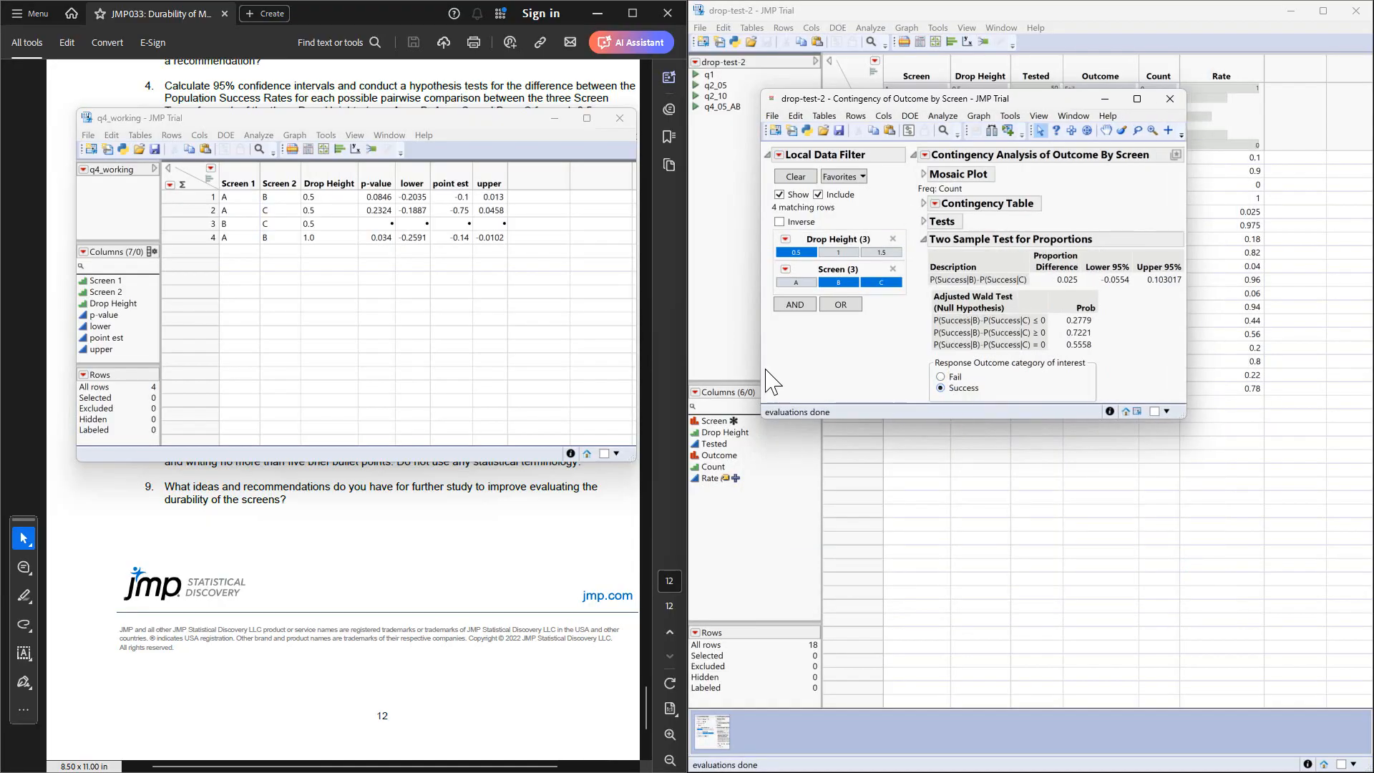
# In row 3 of q4_working, enter the p-value 0.5558 and the lower confidence limit -0.0554.
pyautogui.click(390, 223)
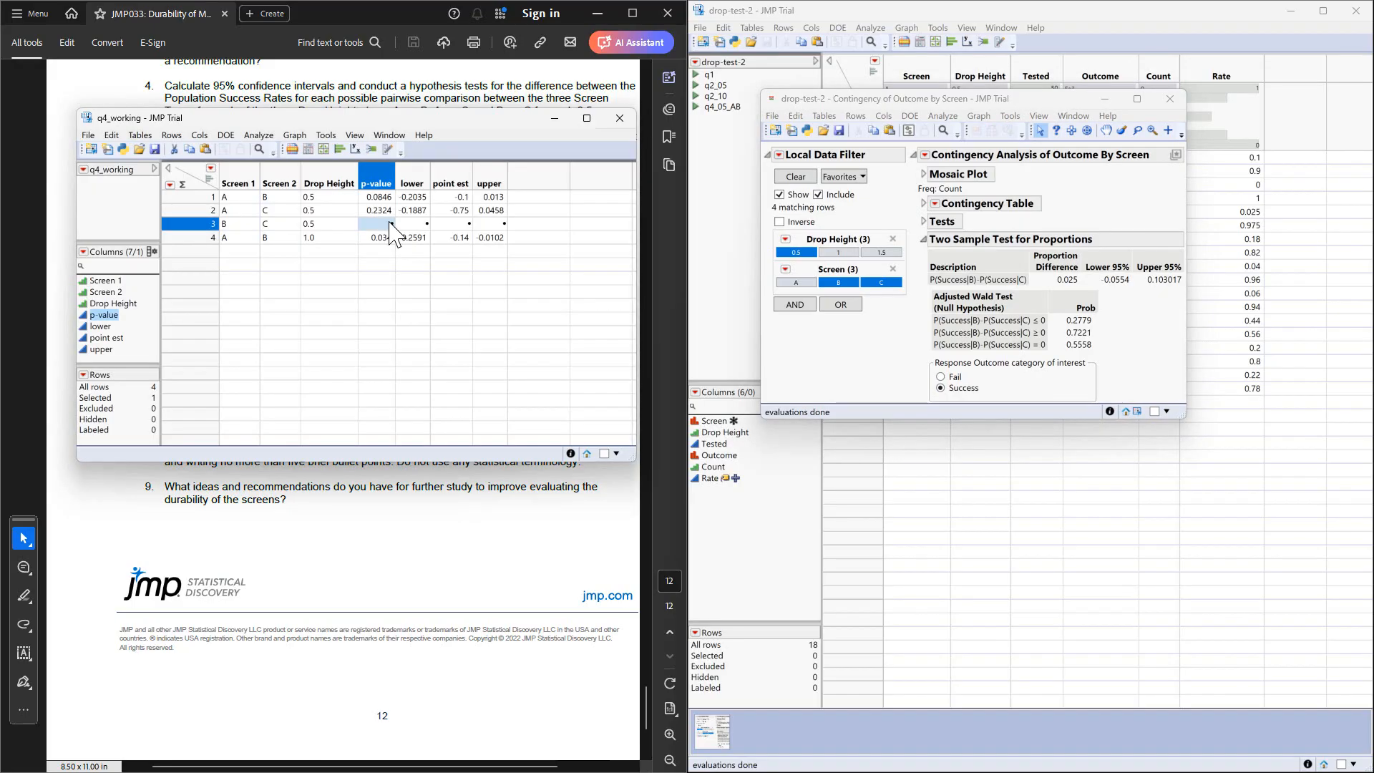
pyautogui.click(390, 223)
pyautogui.write('.555')
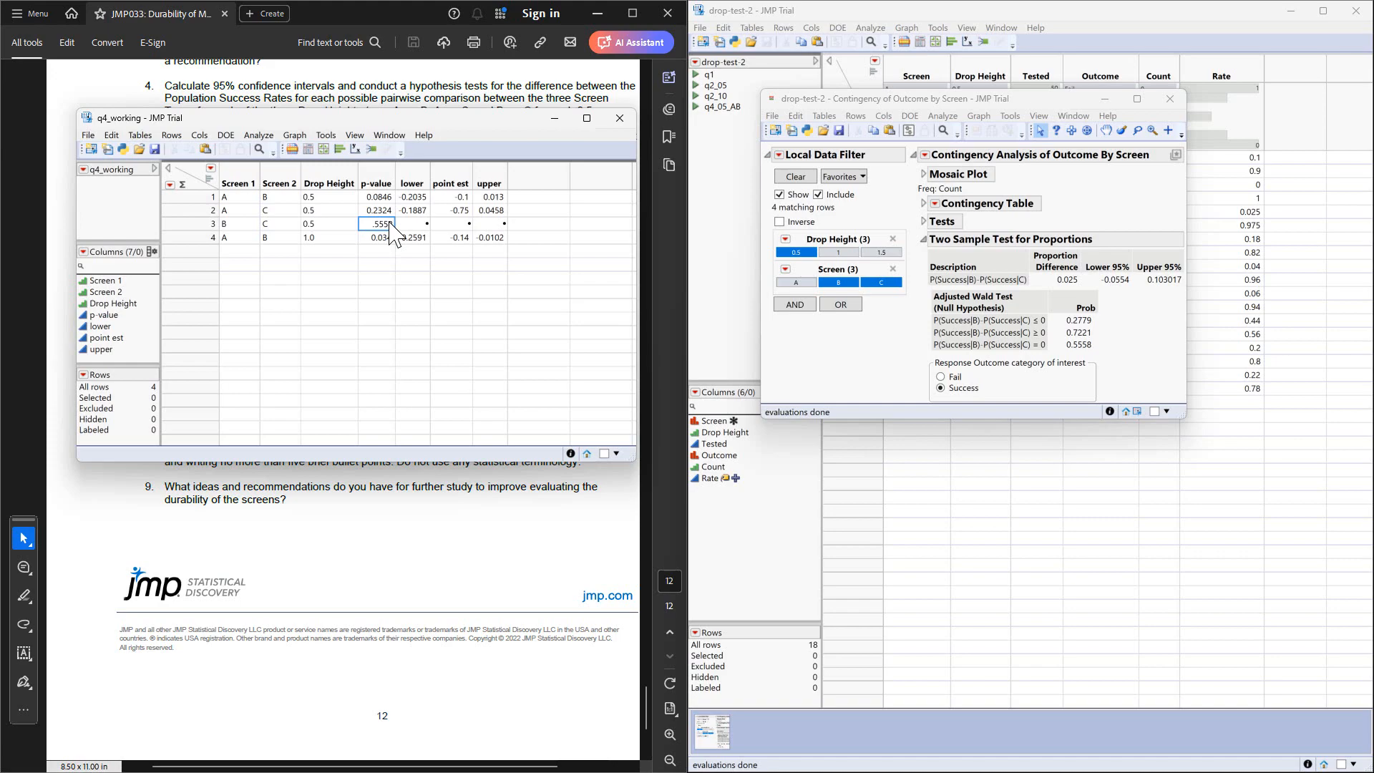
pyautogui.press('Tab')
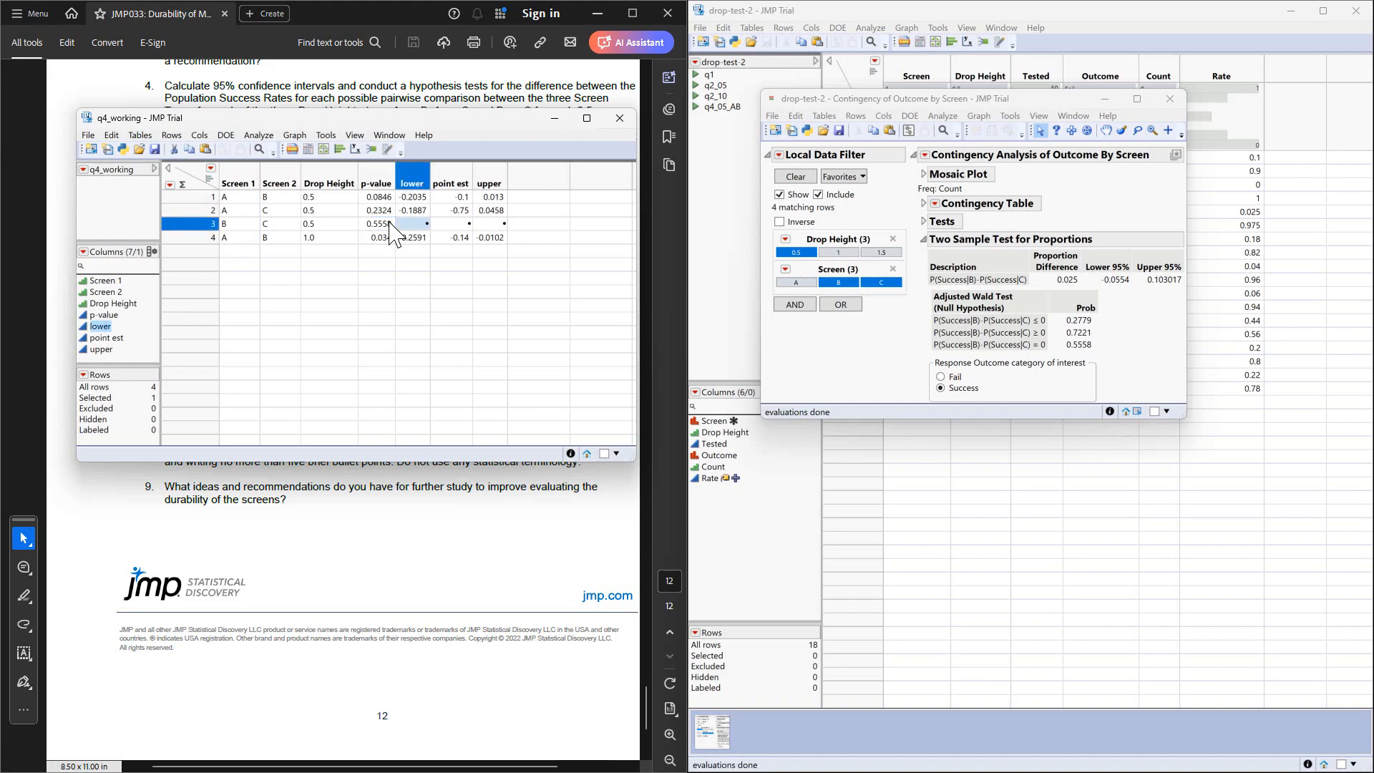
pyautogui.write('-')
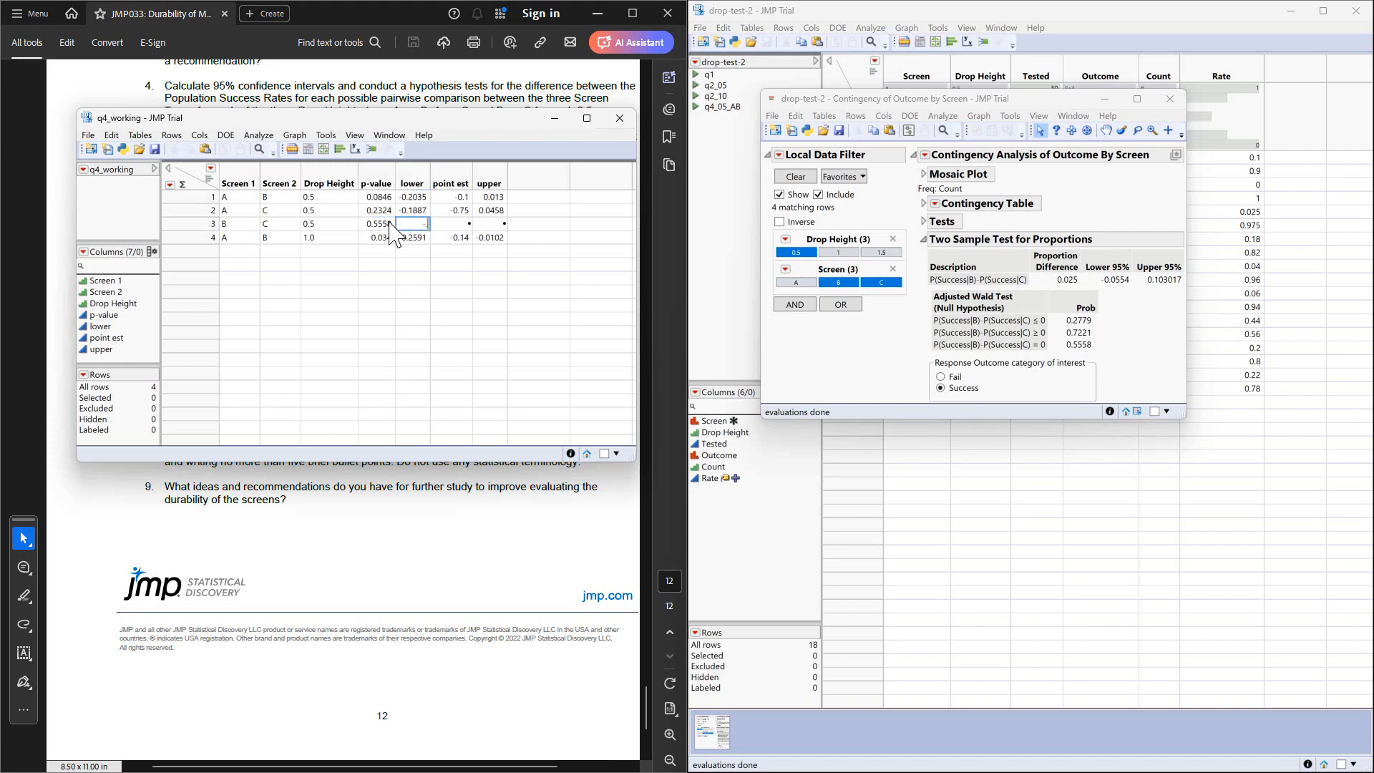
pyautogui.write('.0554')
pyautogui.press('Tab')
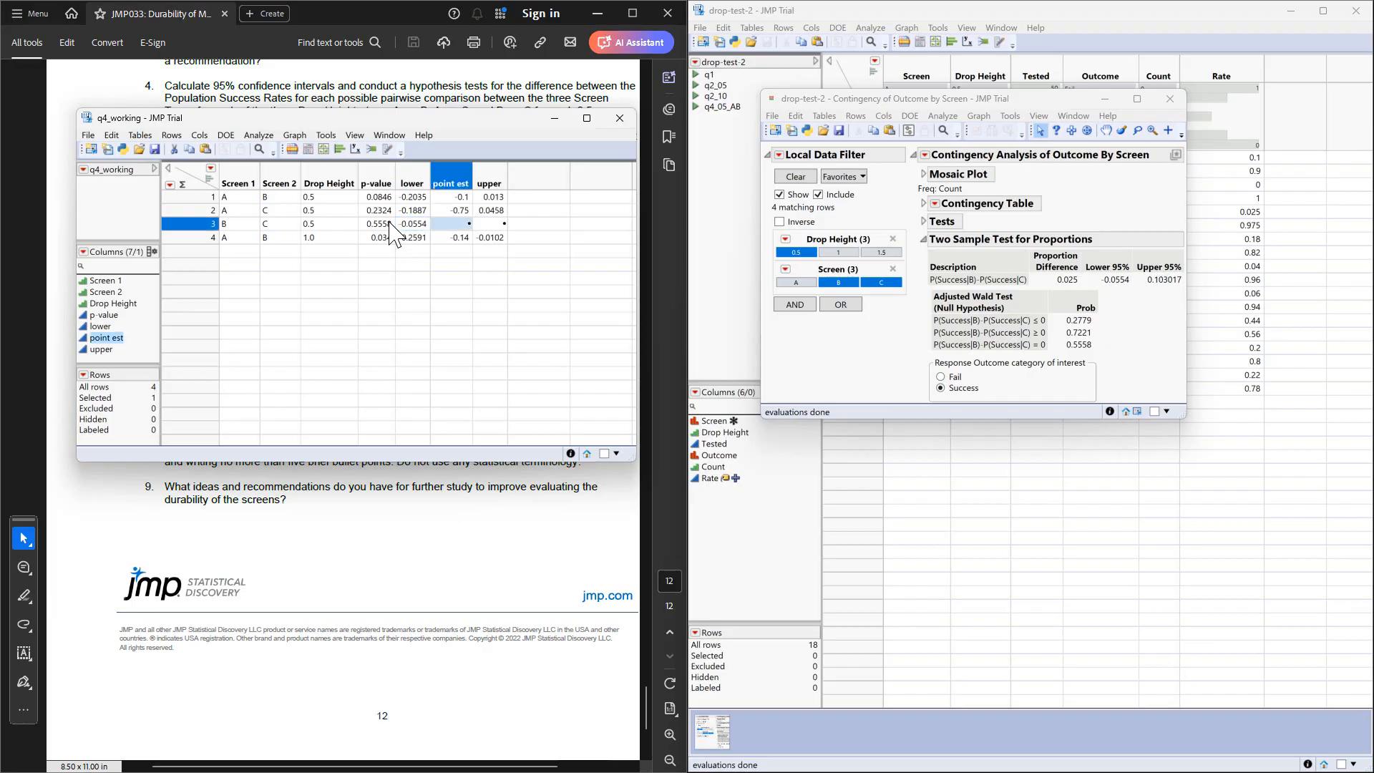
# Complete row 3 with the point estimate 0.025 and the upper confidence limit 0.103.
pyautogui.write('.')
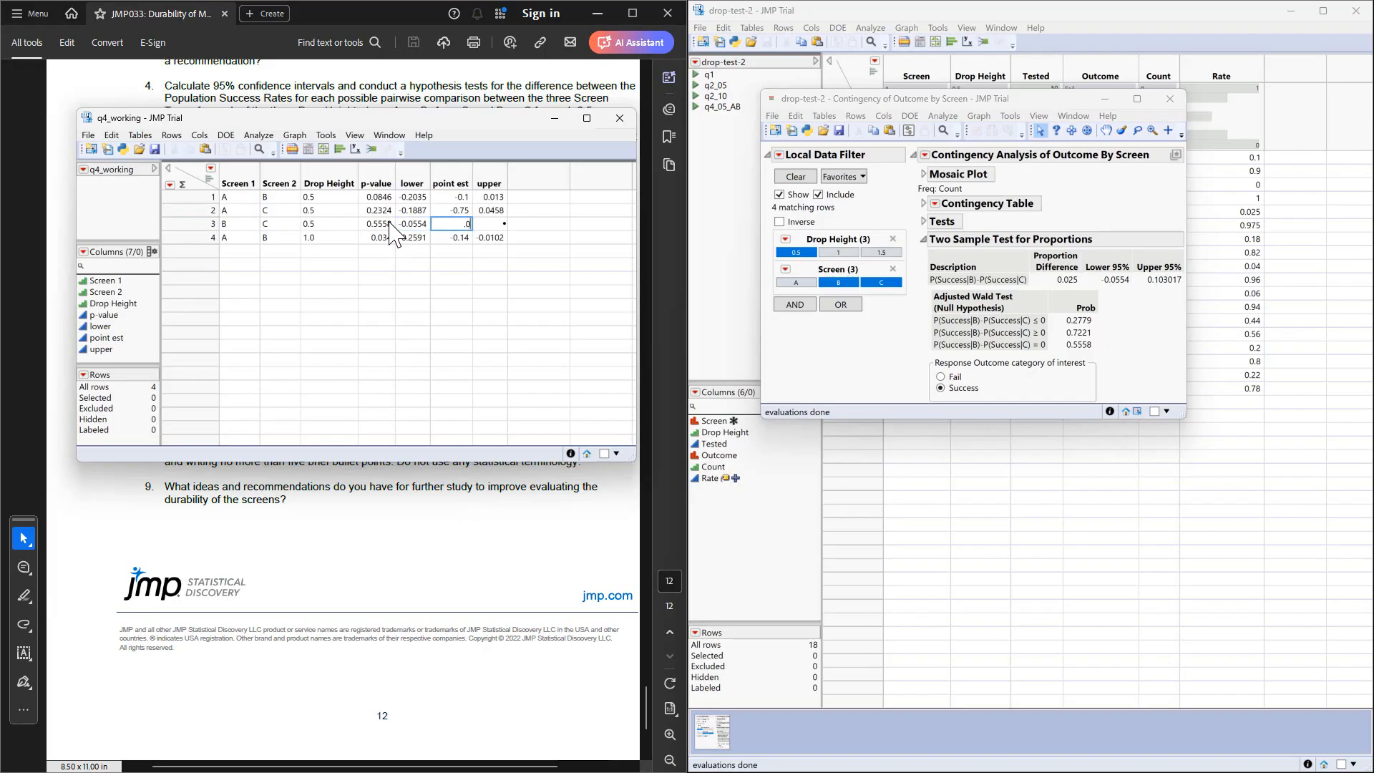
pyautogui.write('025')
pyautogui.press('Tab')
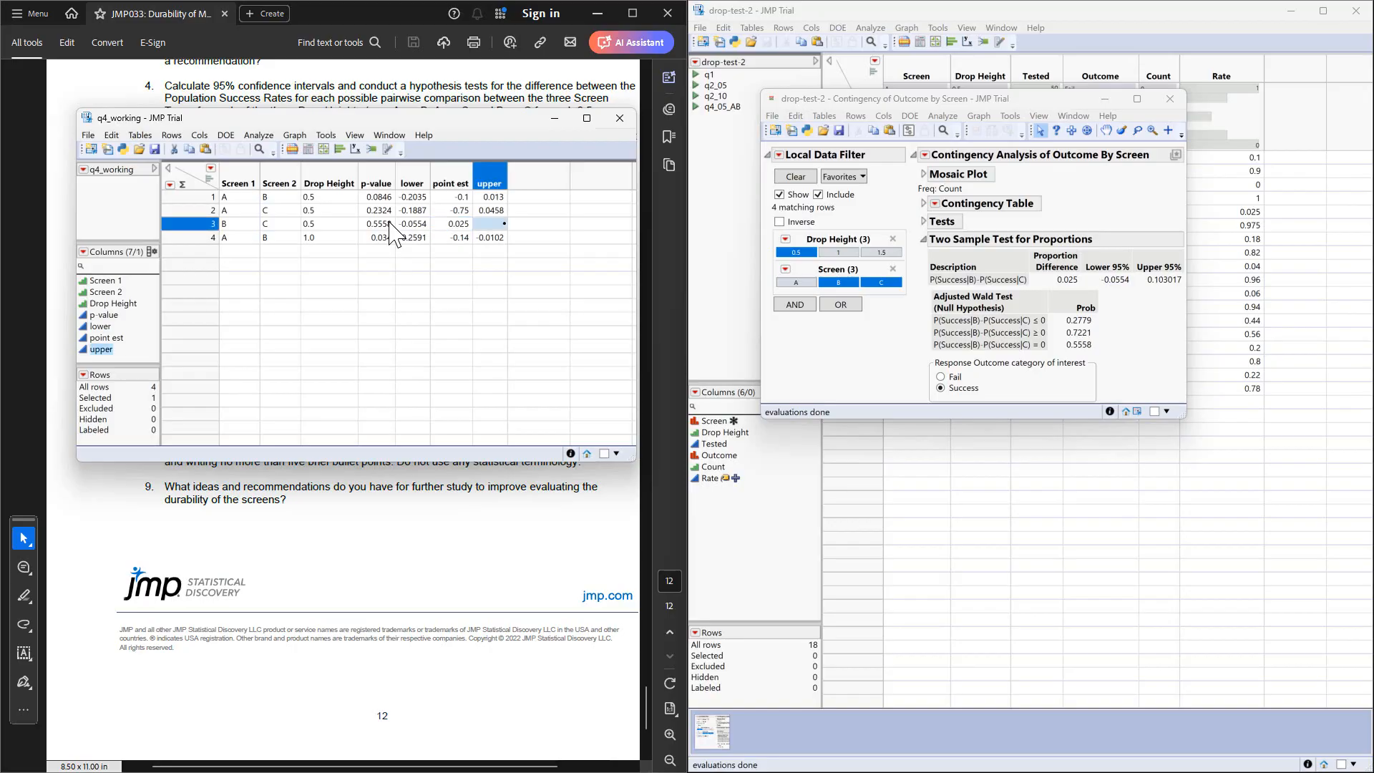
pyautogui.write('.10')
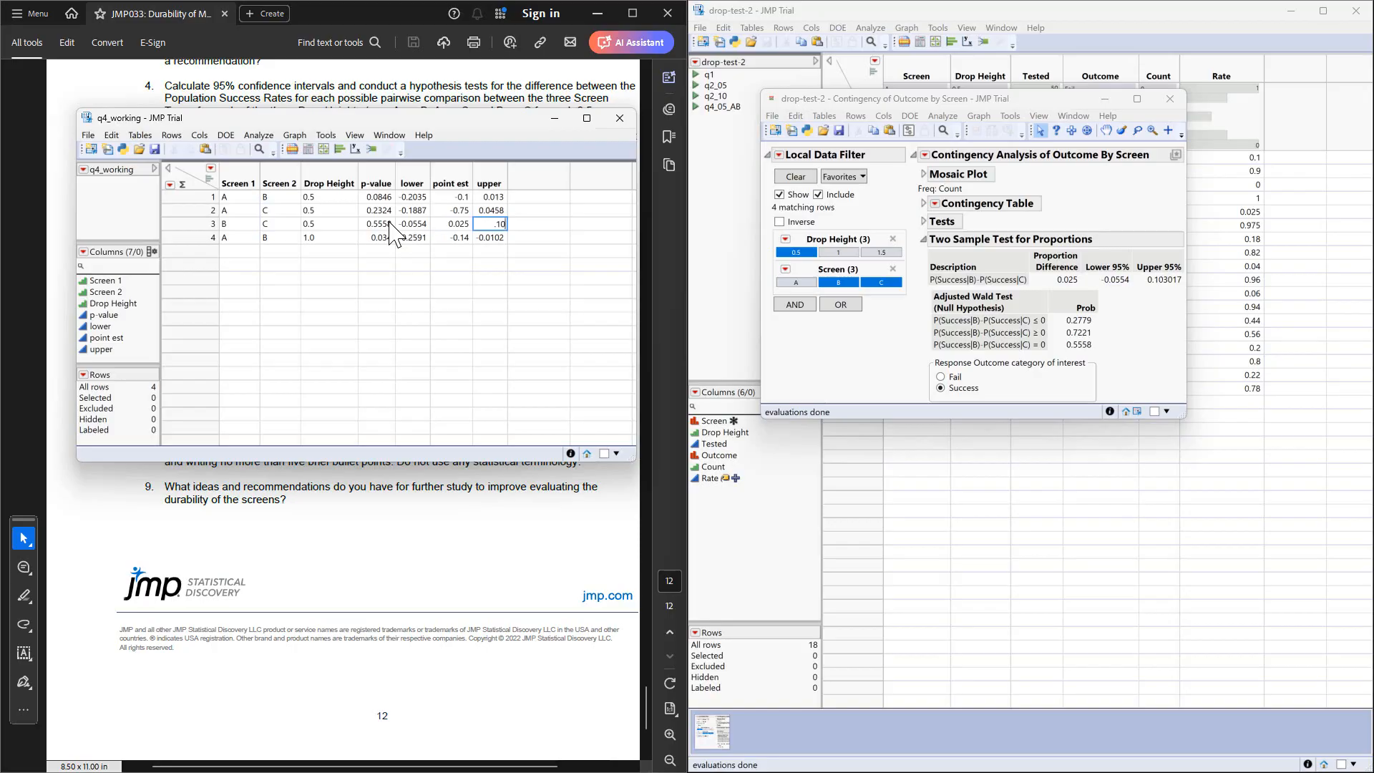
pyautogui.write('30')
pyautogui.press('Return')
pyautogui.click(492, 239)
pyautogui.click(501, 287)
# Close the contingency report and snap the q4_working window over the drop-test-2 table, beside the exercise document.
pyautogui.hotkey('alt', 'Tab')
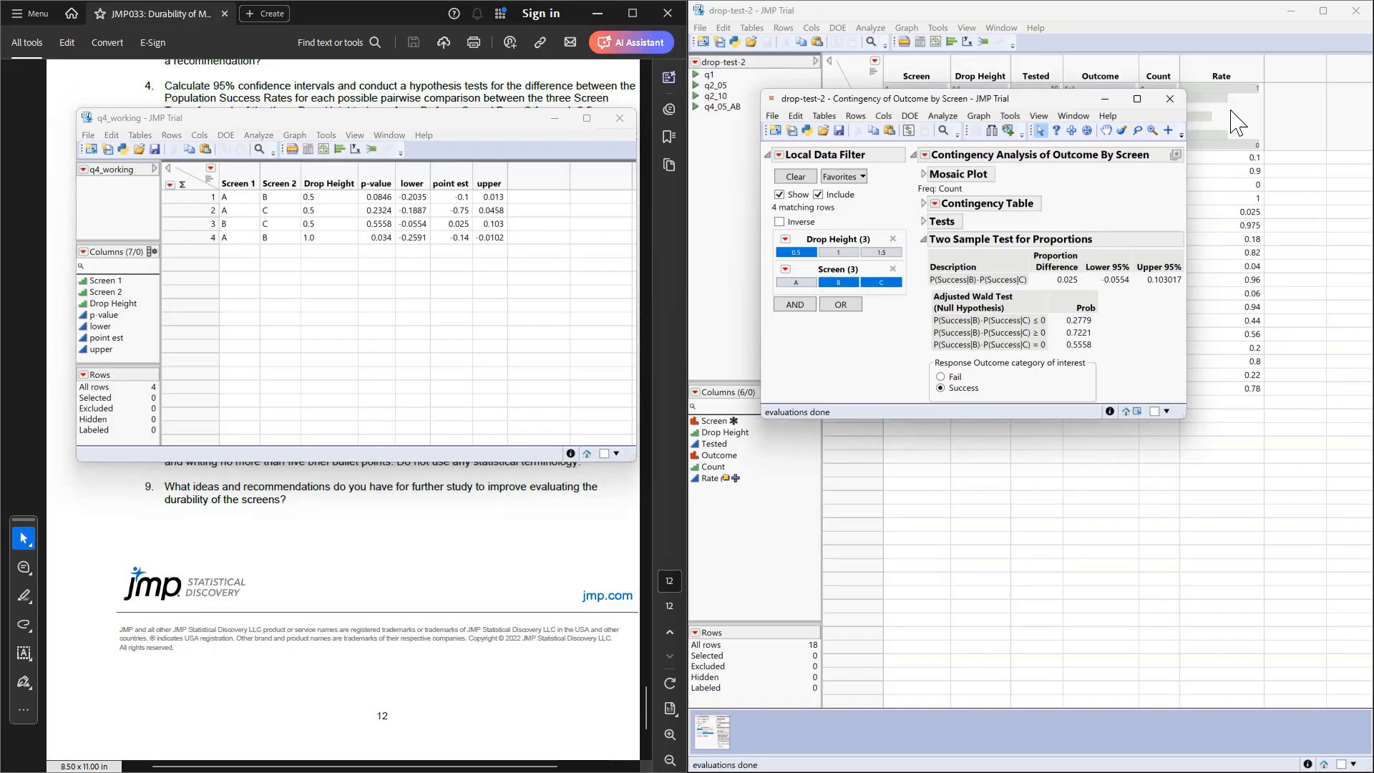
pyautogui.click(1168, 104)
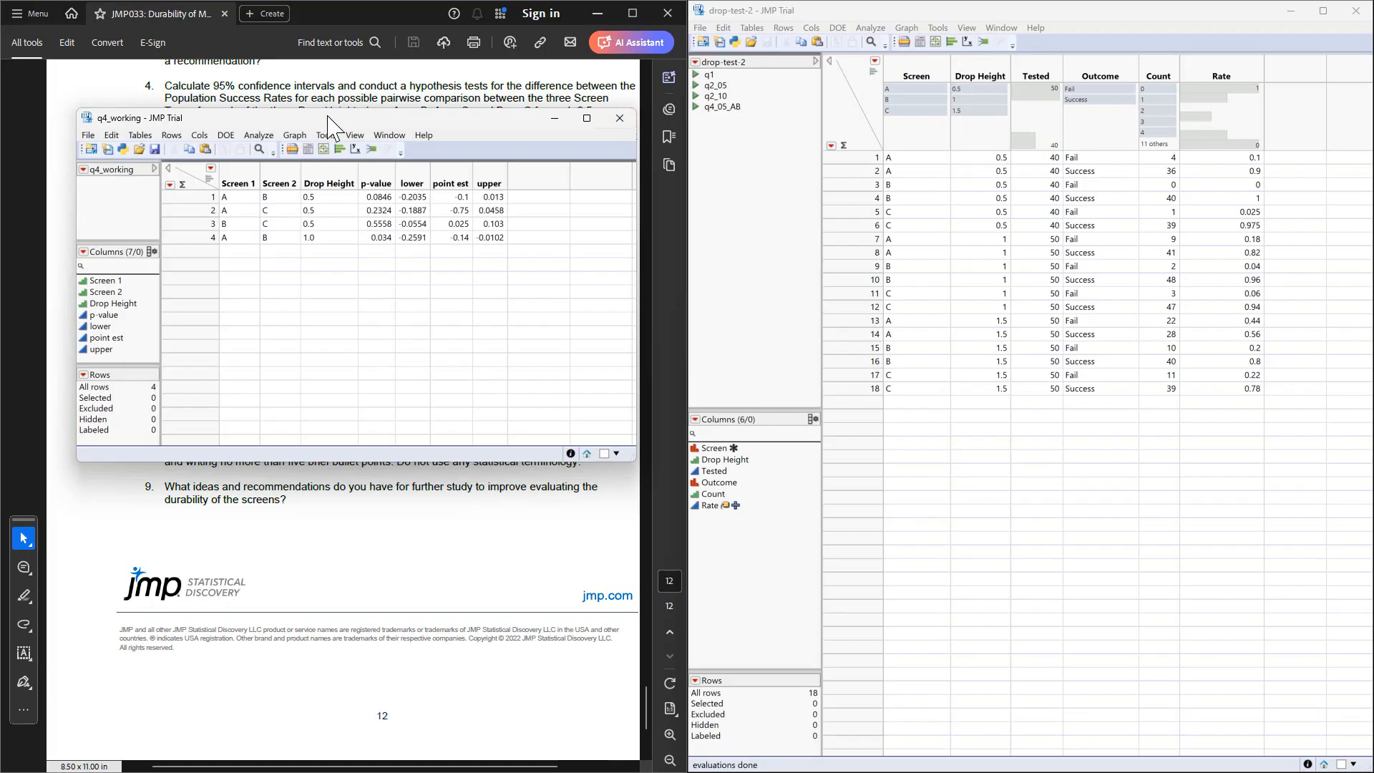
pyautogui.moveTo(333, 124); pyautogui.dragTo(987, 11)
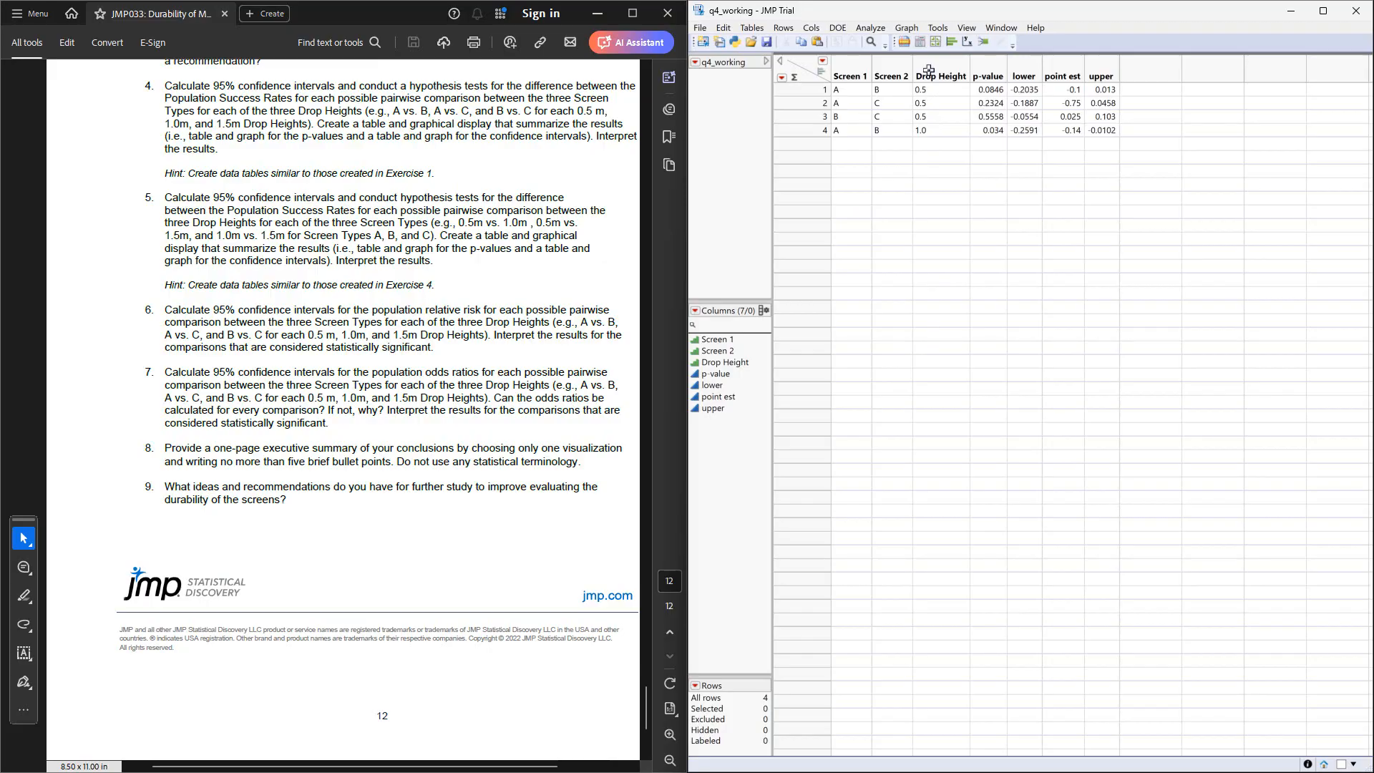
# Start a new column after the last column of q4_working and set its data type to Character.
pyautogui.click(814, 29)
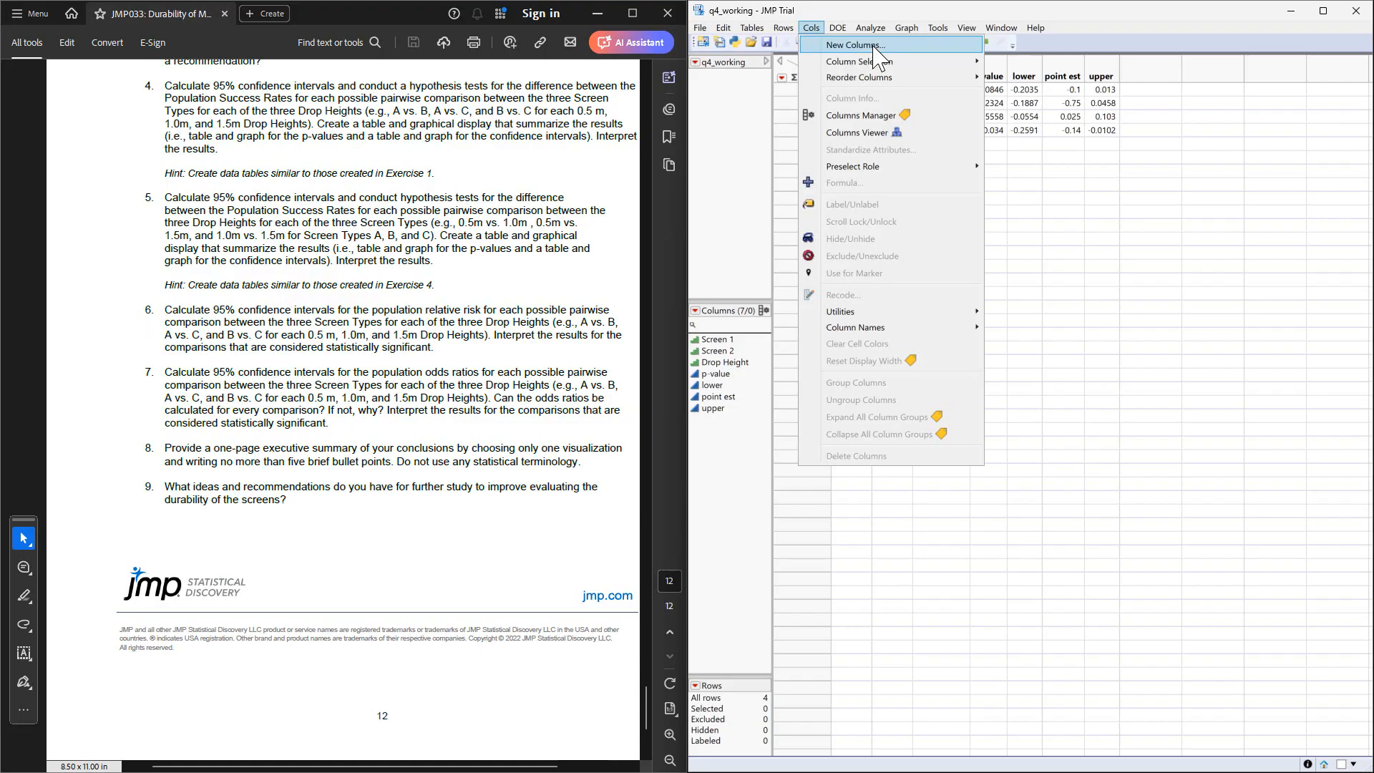
pyautogui.click(873, 45)
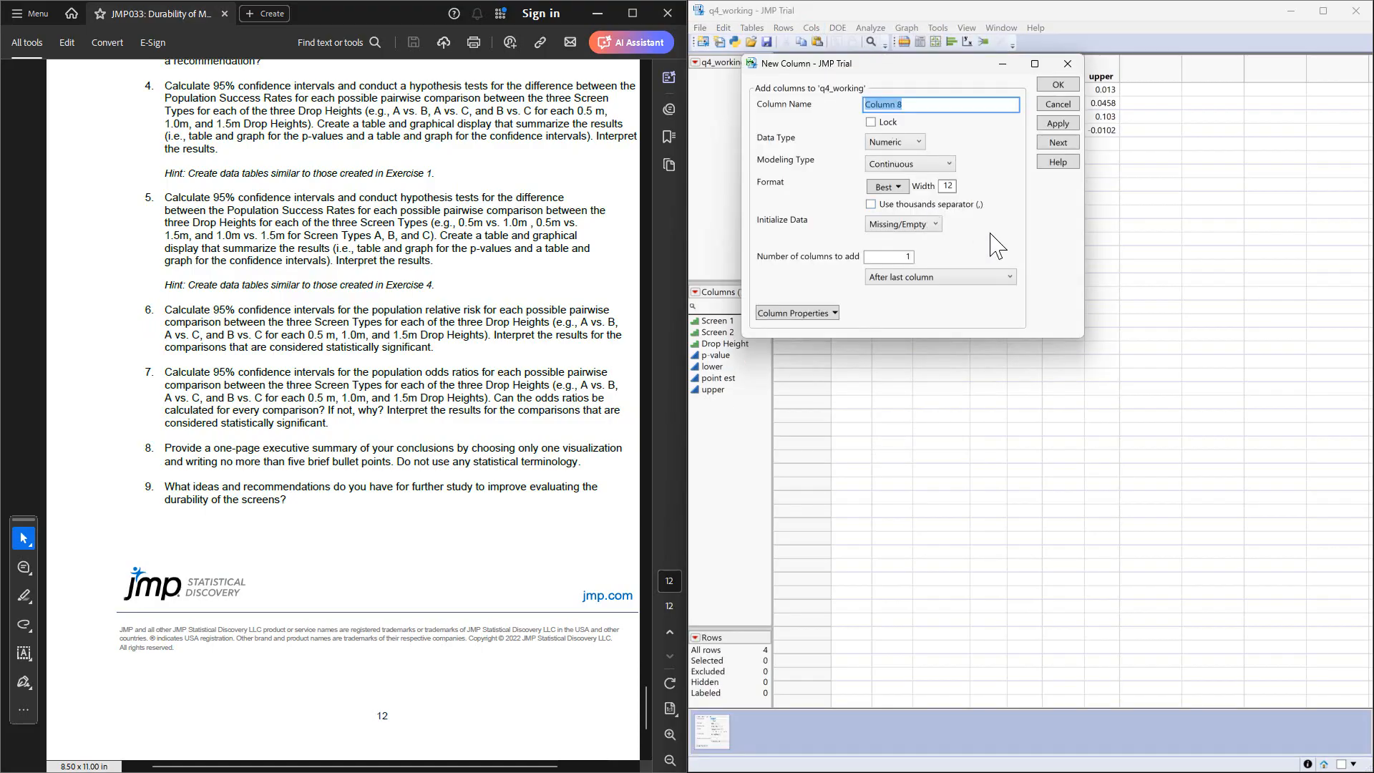
pyautogui.click(927, 280)
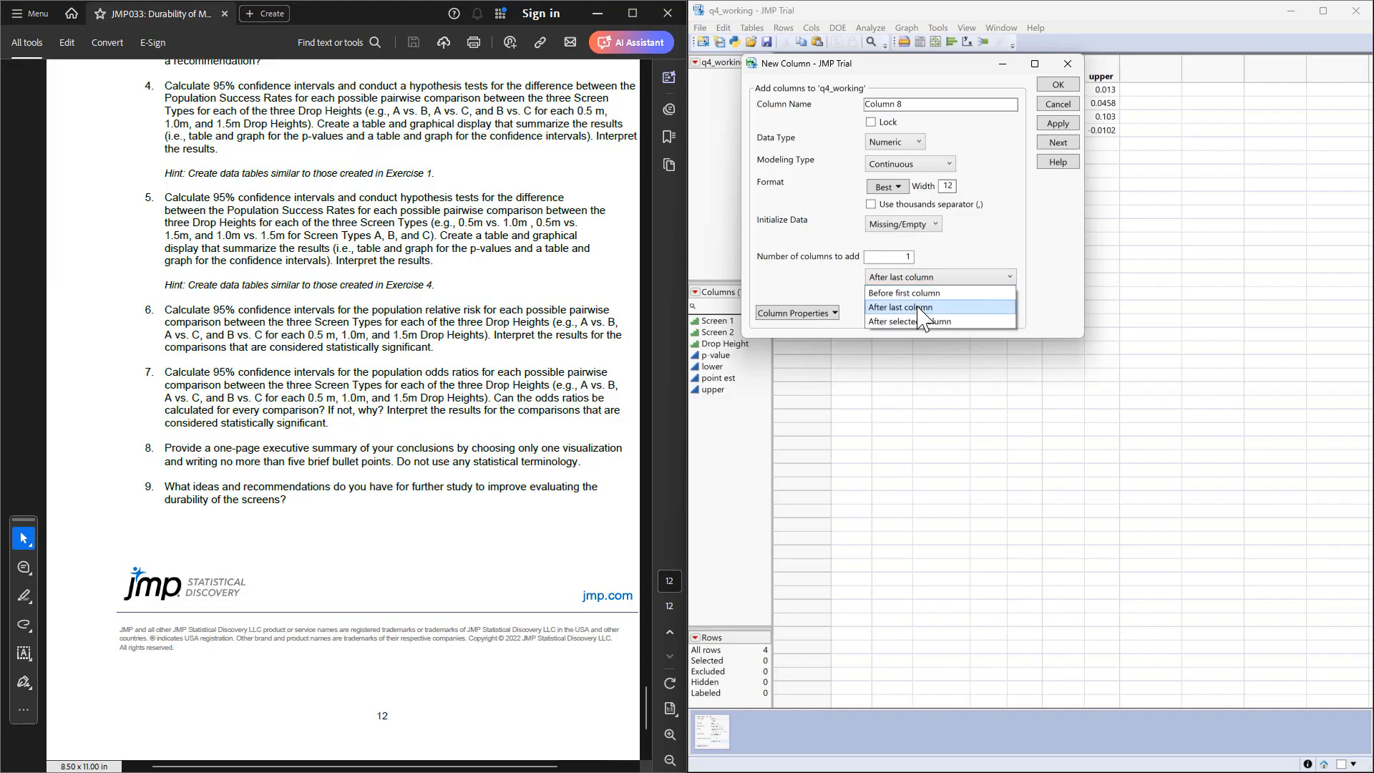
pyautogui.click(918, 307)
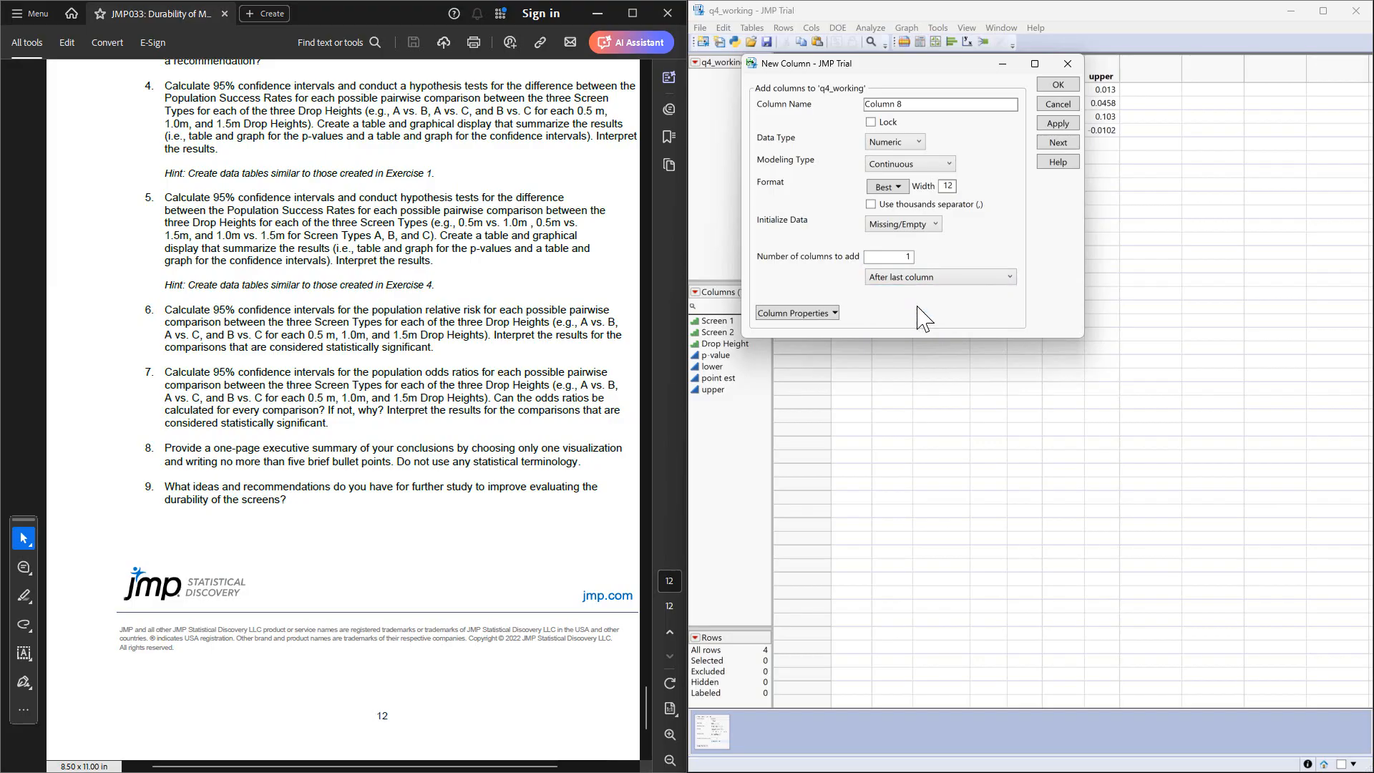
pyautogui.click(879, 147)
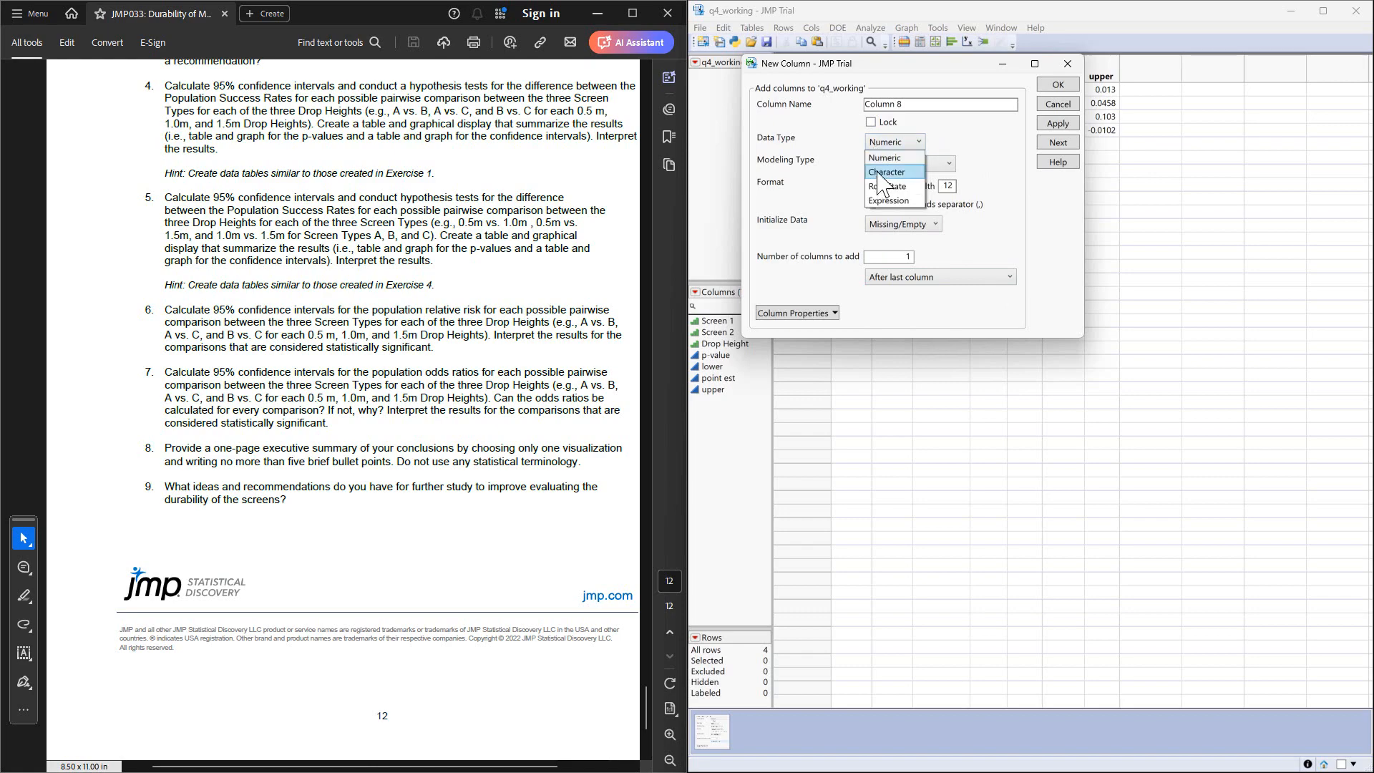
pyautogui.click(880, 172)
# Name the new column "pair name" in lowercase.
pyautogui.click(888, 105)
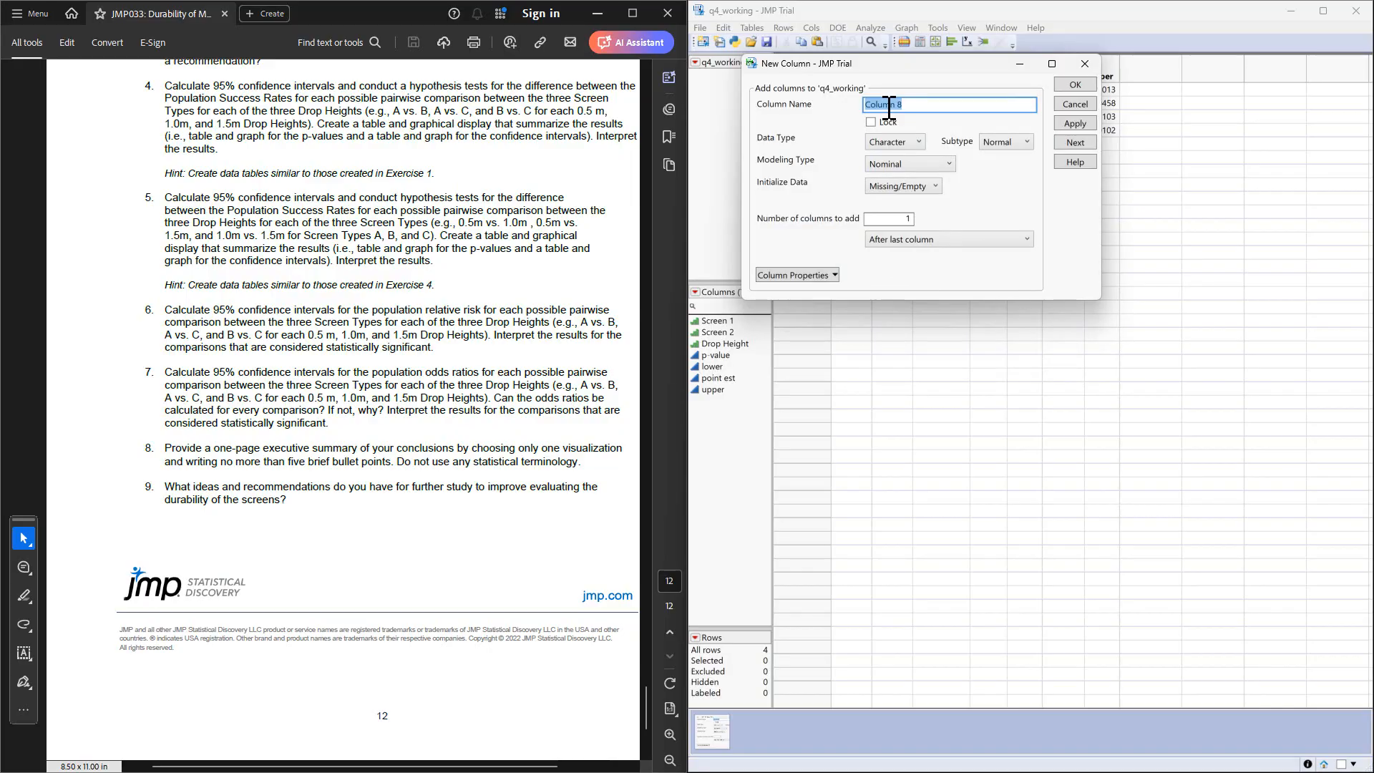
pyautogui.write('PAIR NAME')
pyautogui.press('BackSpace')
pyautogui.press('BackSpace')
pyautogui.press('BackSpace')
pyautogui.press('BackSpace')
pyautogui.press('BackSpace')
pyautogui.press('BackSpace')
pyautogui.press('BackSpace')
pyautogui.press('BackSpace')
pyautogui.write('pair name')
# Add a Formula property to the pair name column and open its formula editor, moved clear of the exercise text.
pyautogui.click(793, 276)
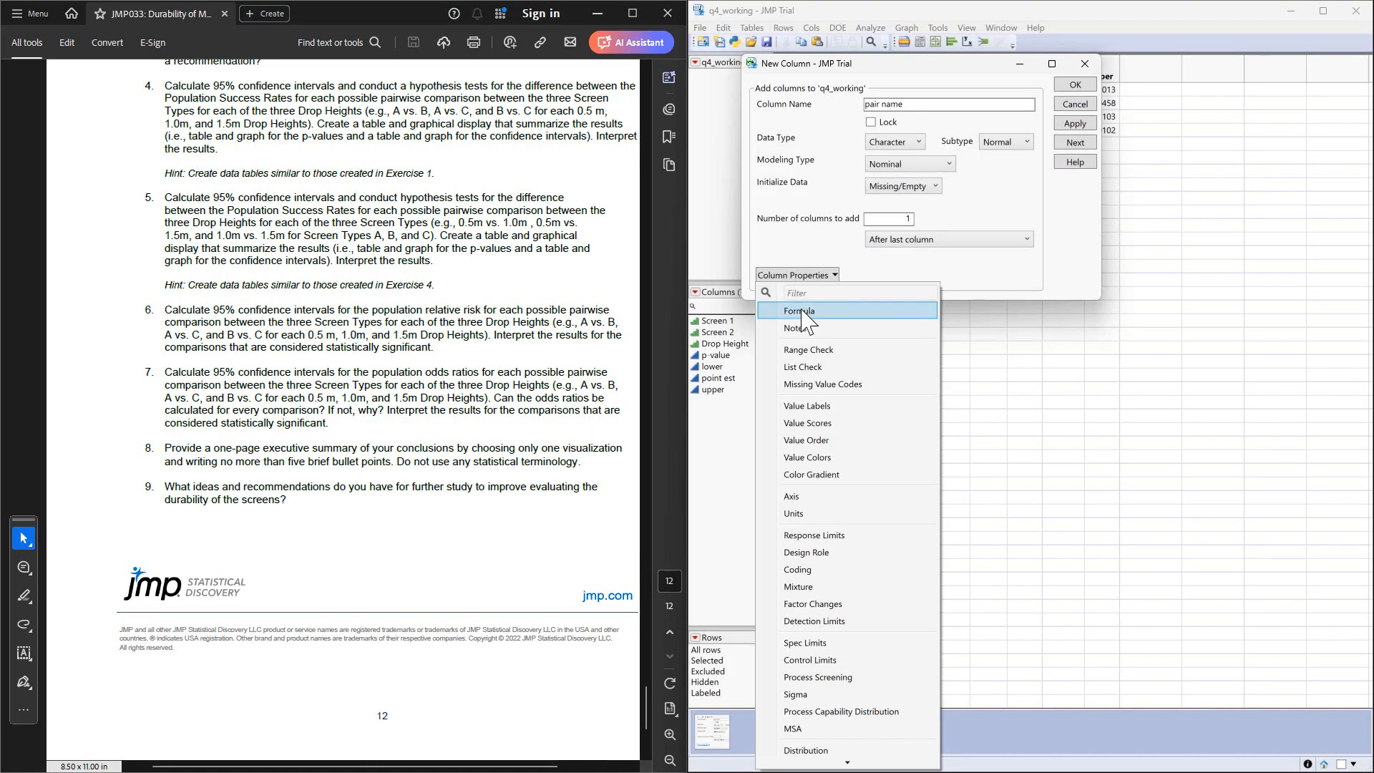
pyautogui.click(797, 312)
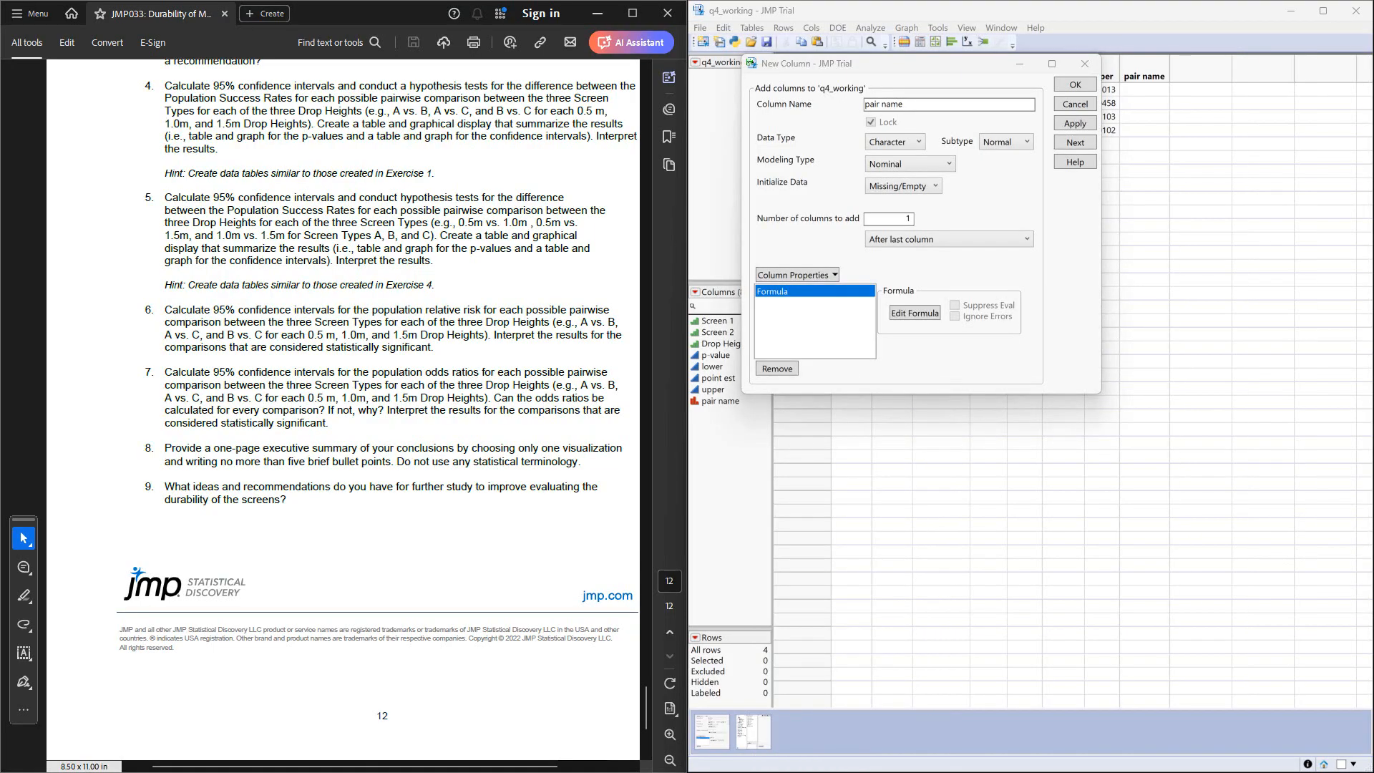
pyautogui.click(914, 313)
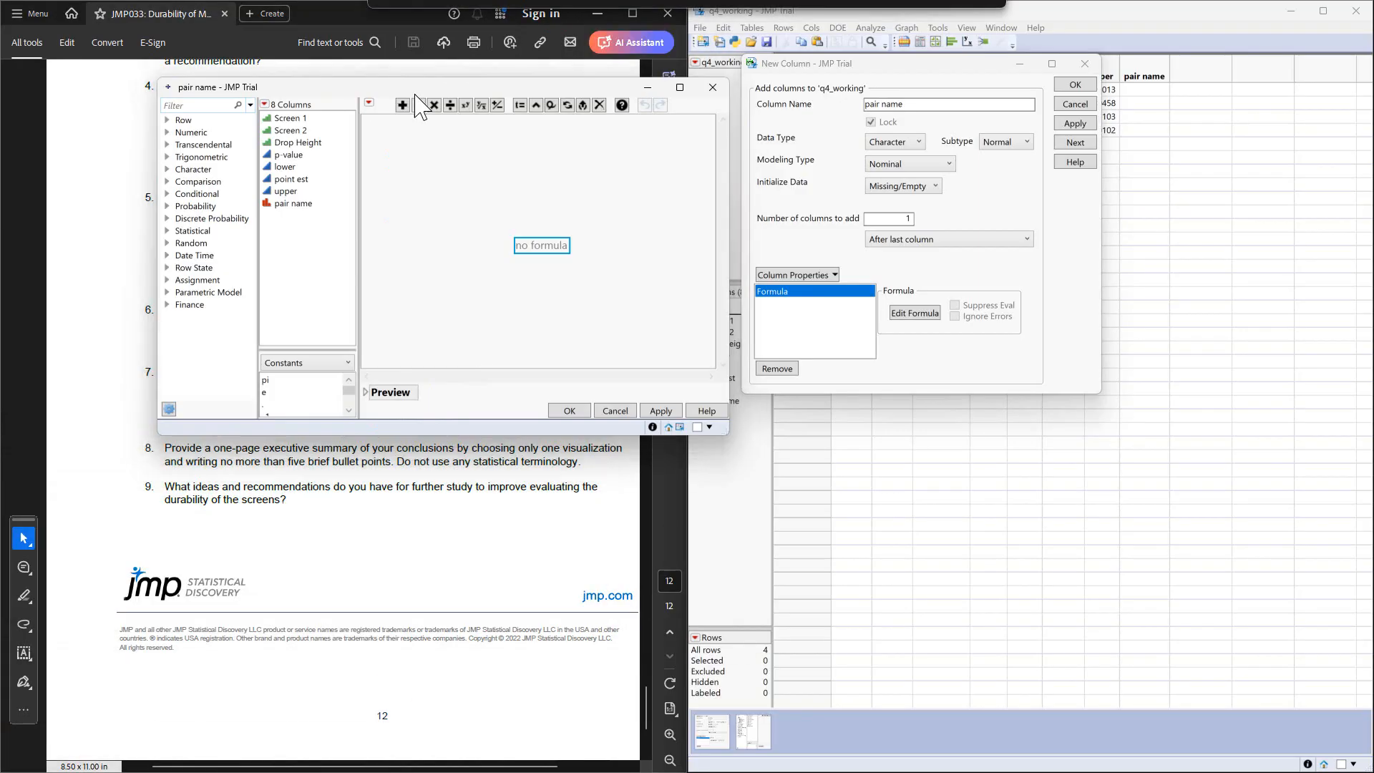
pyautogui.moveTo(348, 101); pyautogui.dragTo(937, 285)
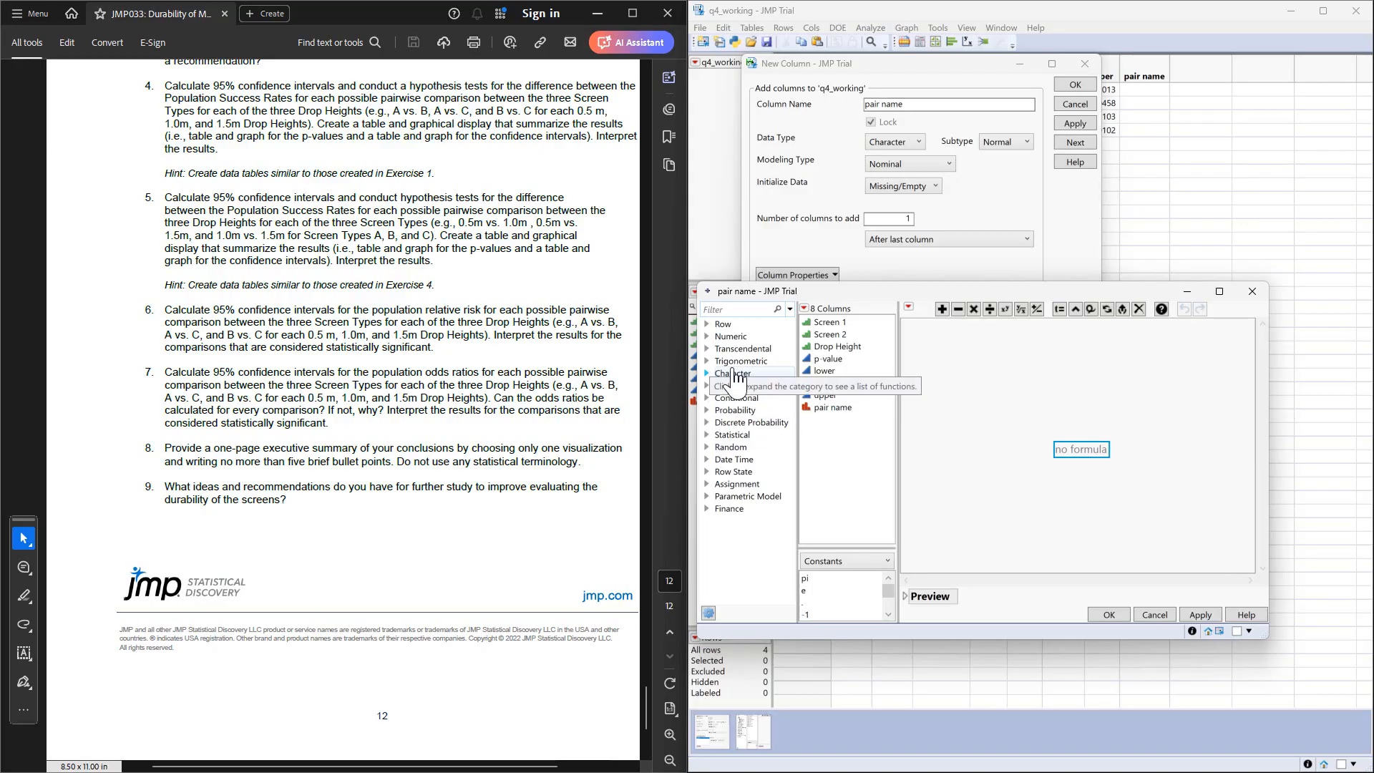
# Begin the pair name formula by concatenating the Screen 1 column with the text "-".
pyautogui.click(832, 324)
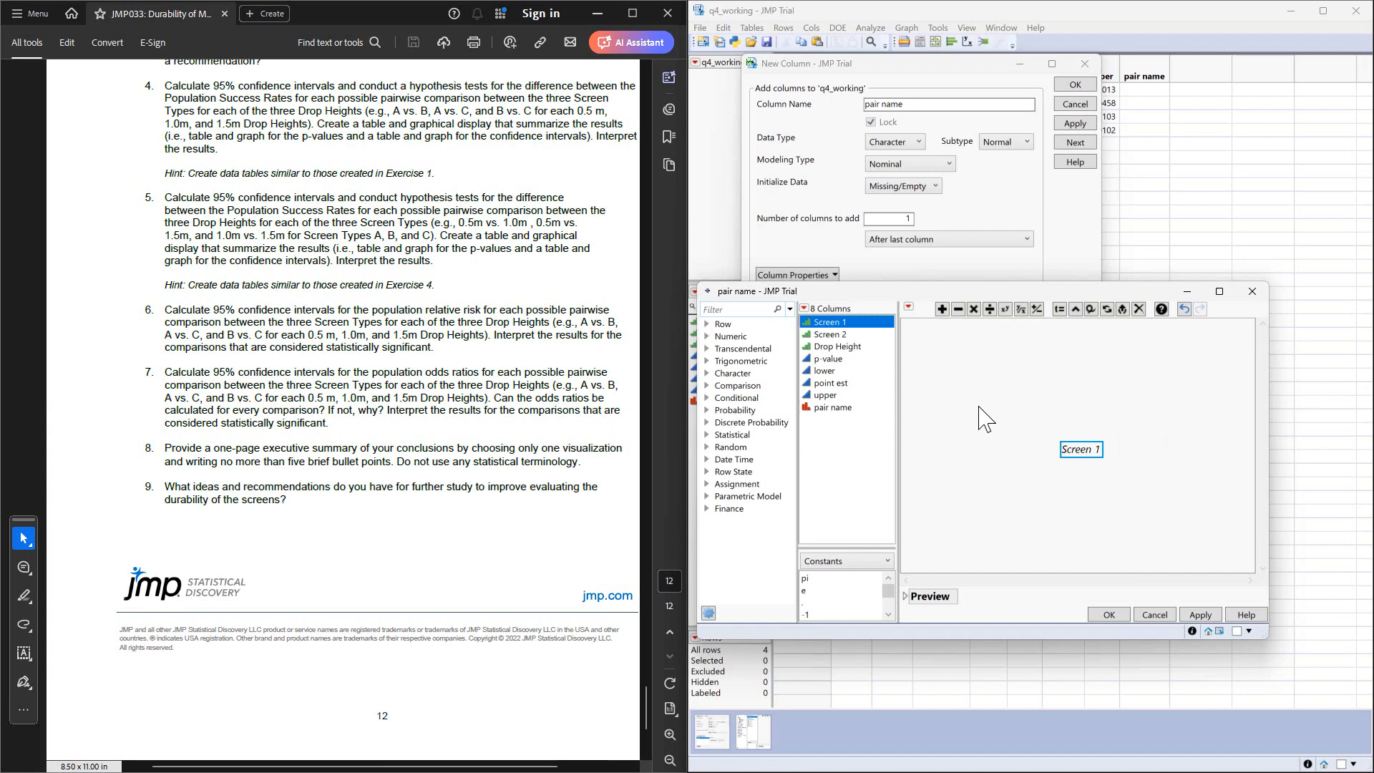
pyautogui.click(707, 374)
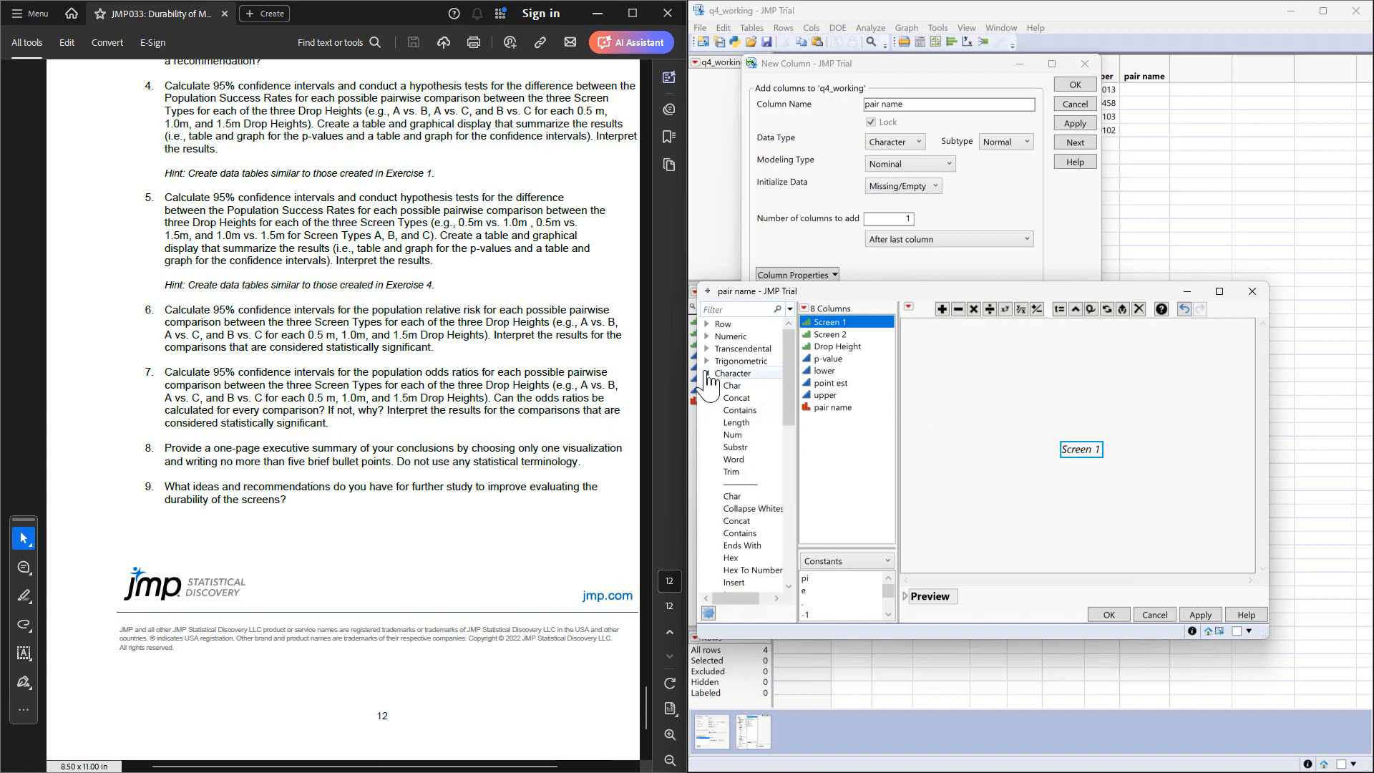
pyautogui.click(737, 398)
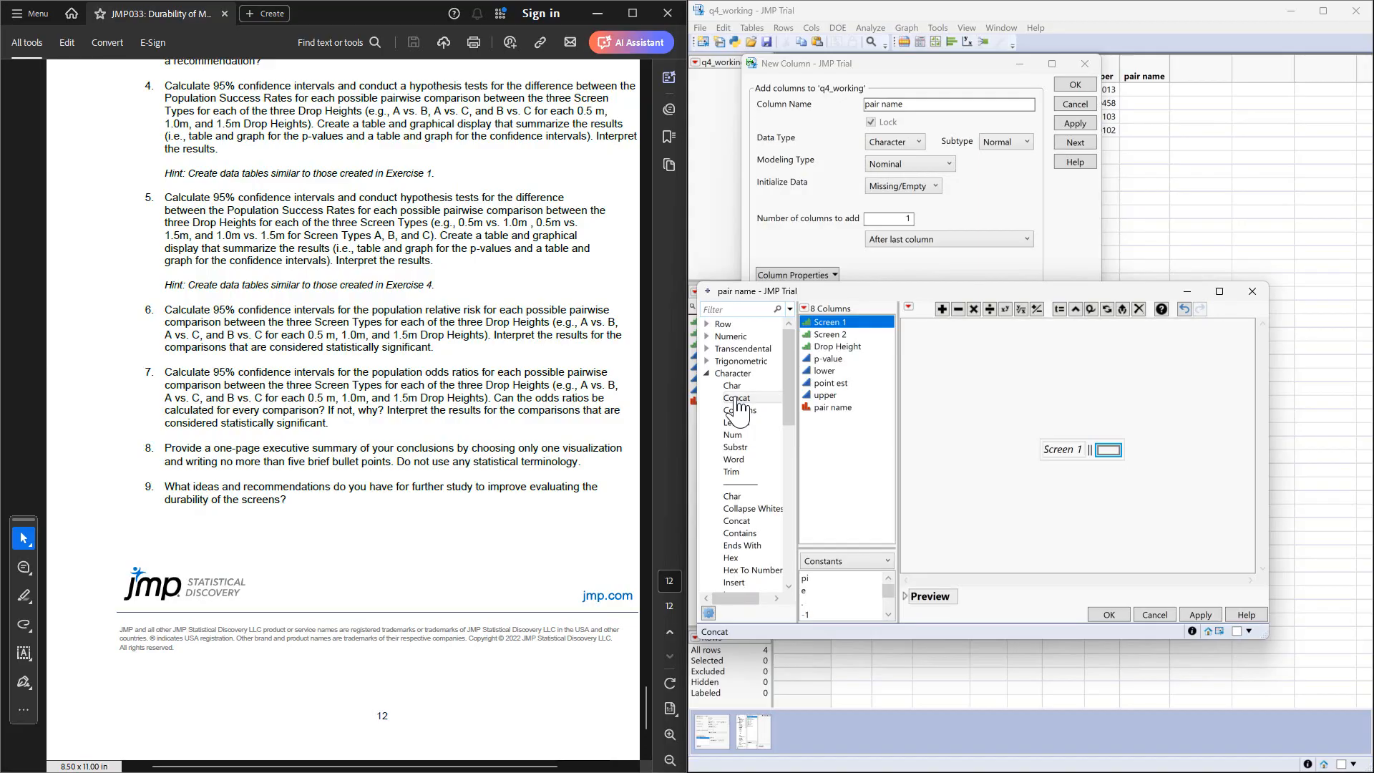
pyautogui.write('"')
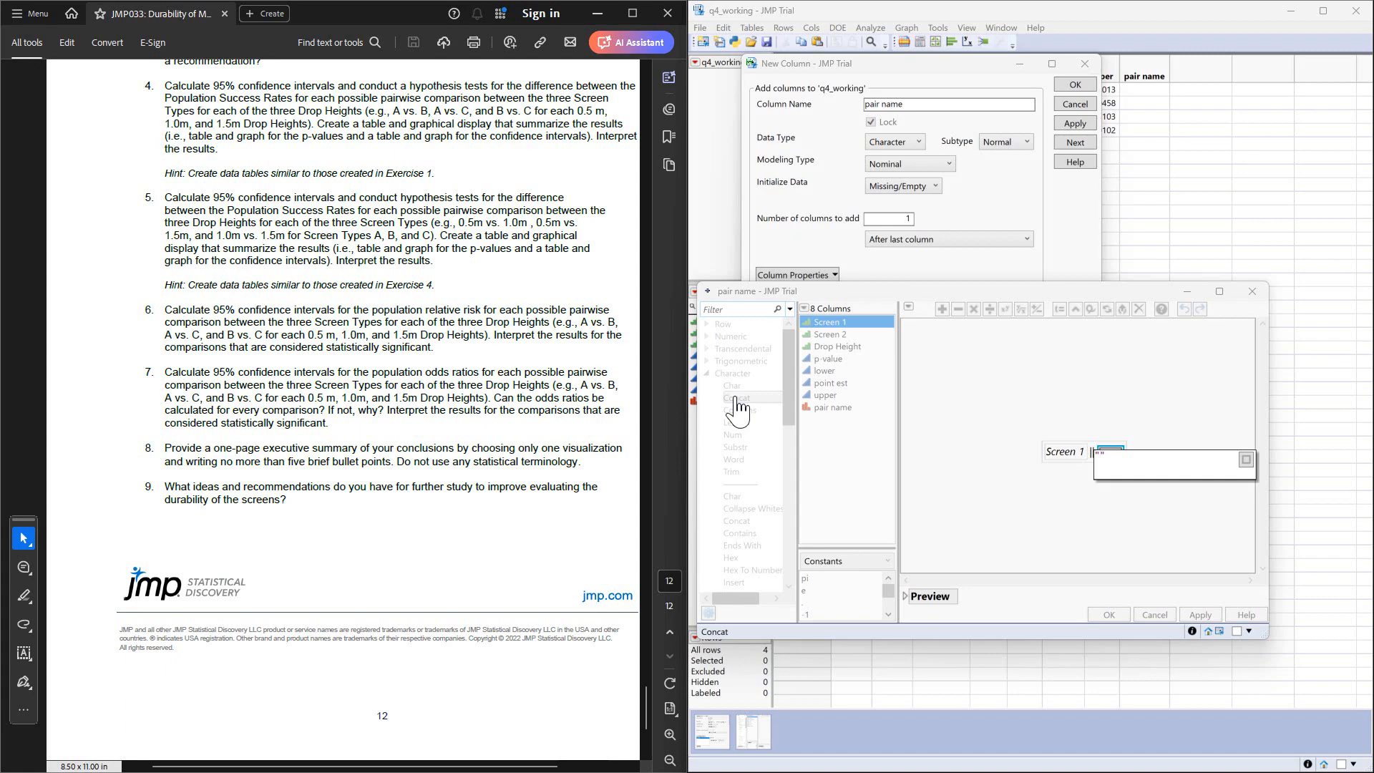
pyautogui.write('-')
pyautogui.press('Return')
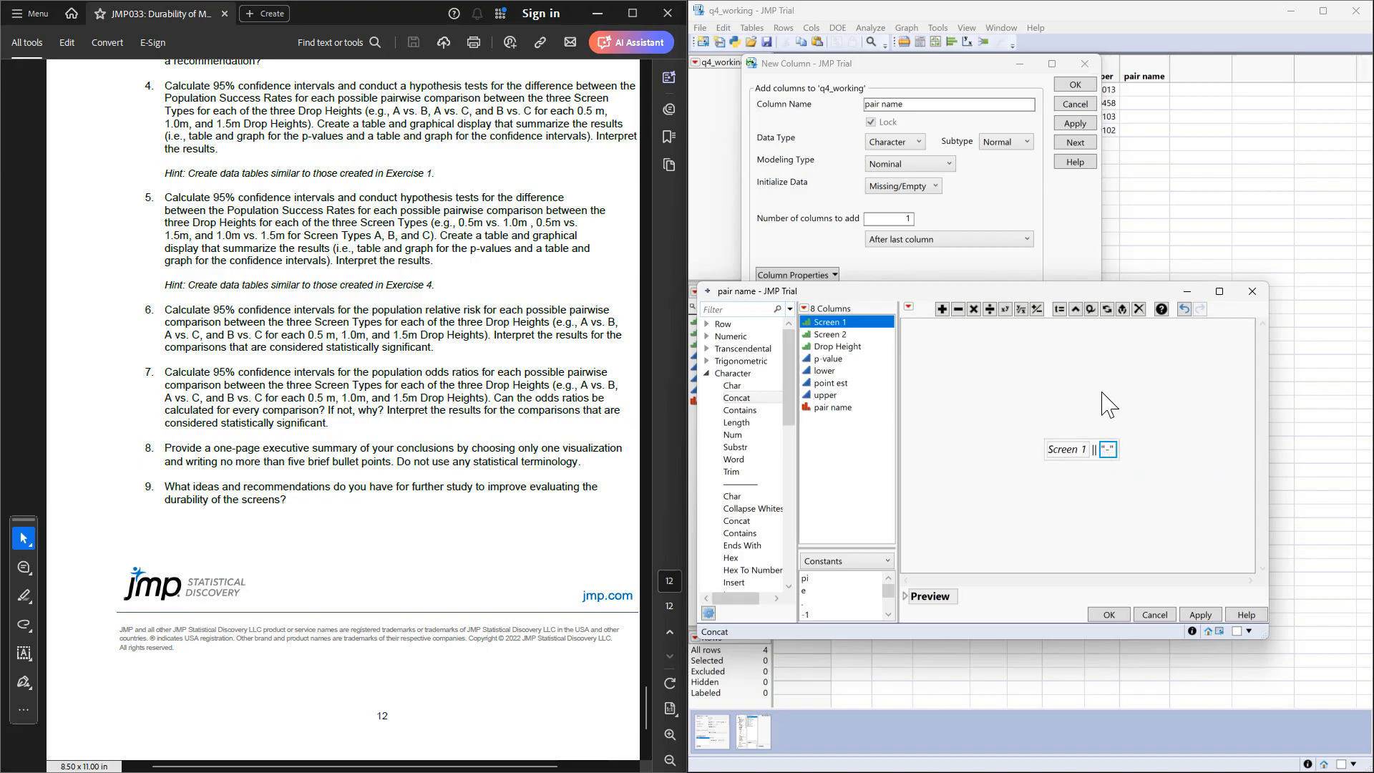
pyautogui.click(829, 336)
pyautogui.hotkey('ctrl', 'z')
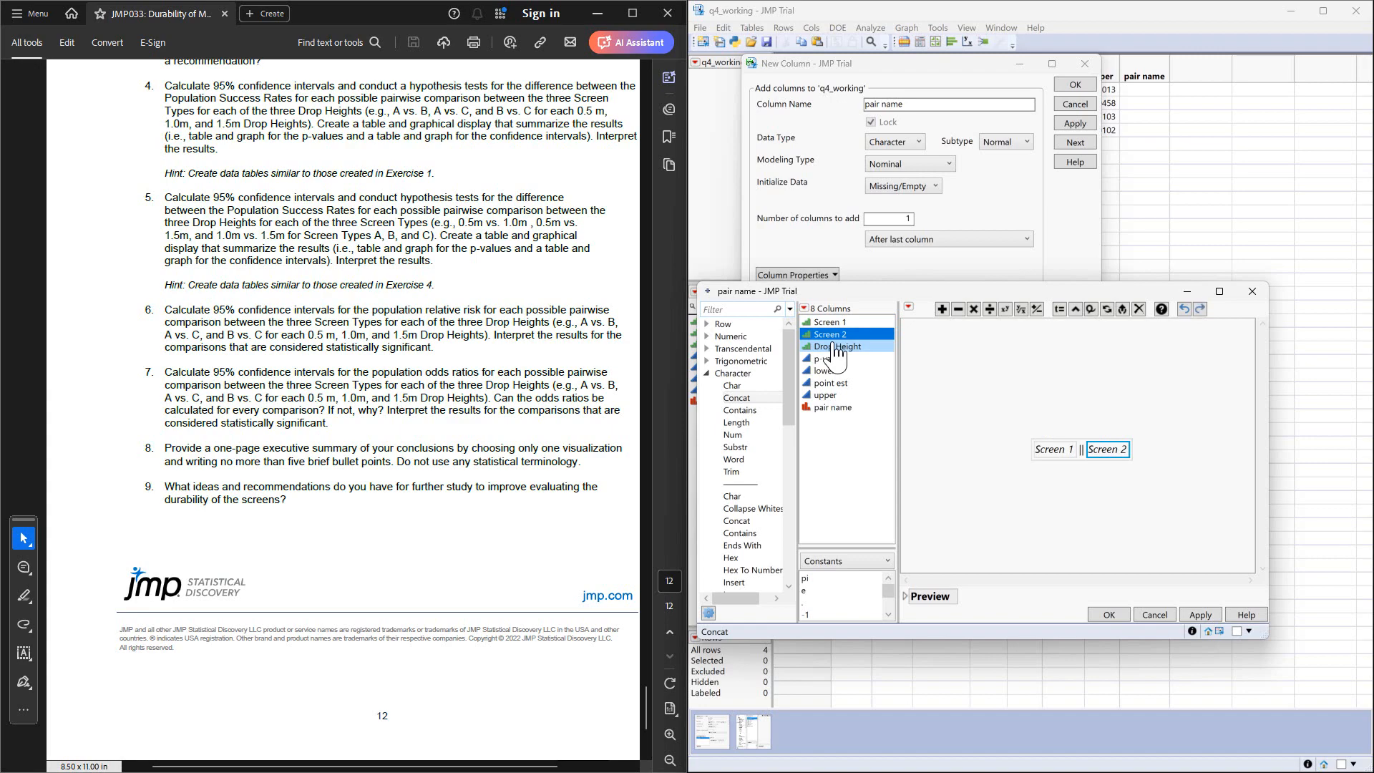
pyautogui.click(1108, 449)
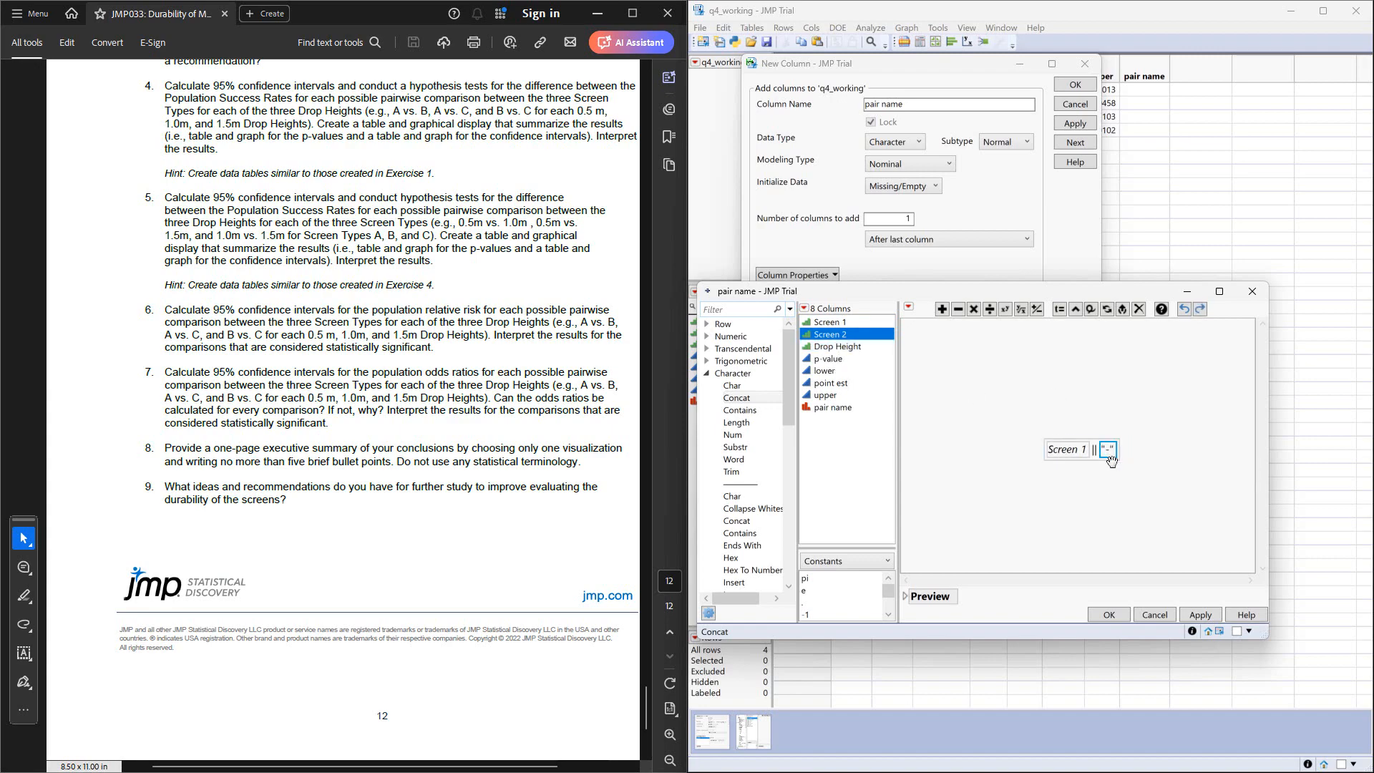
# Concatenate Screen 2 onto the Screen 1 and "-" expression, then accept the formula and create the pair name column.
pyautogui.click(1110, 460)
pyautogui.click(737, 399)
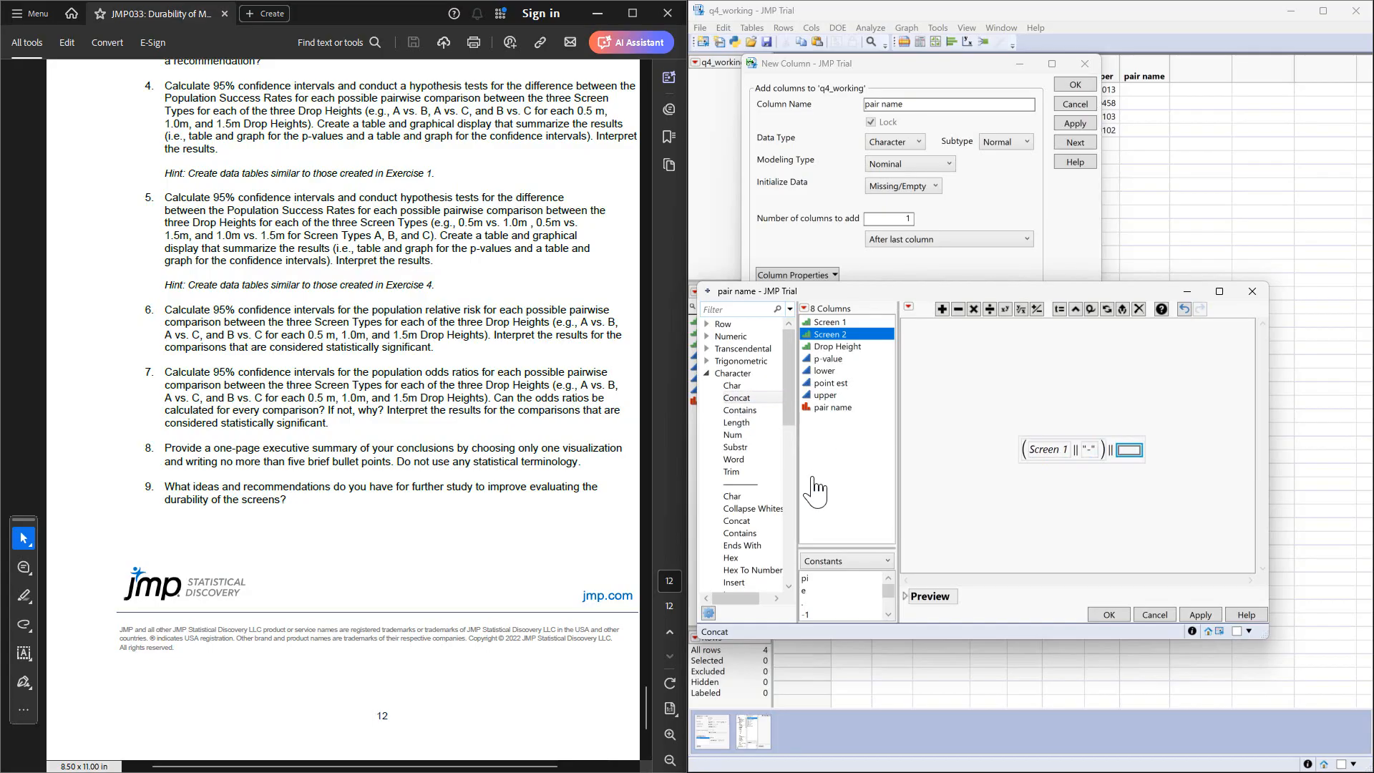
pyautogui.click(831, 336)
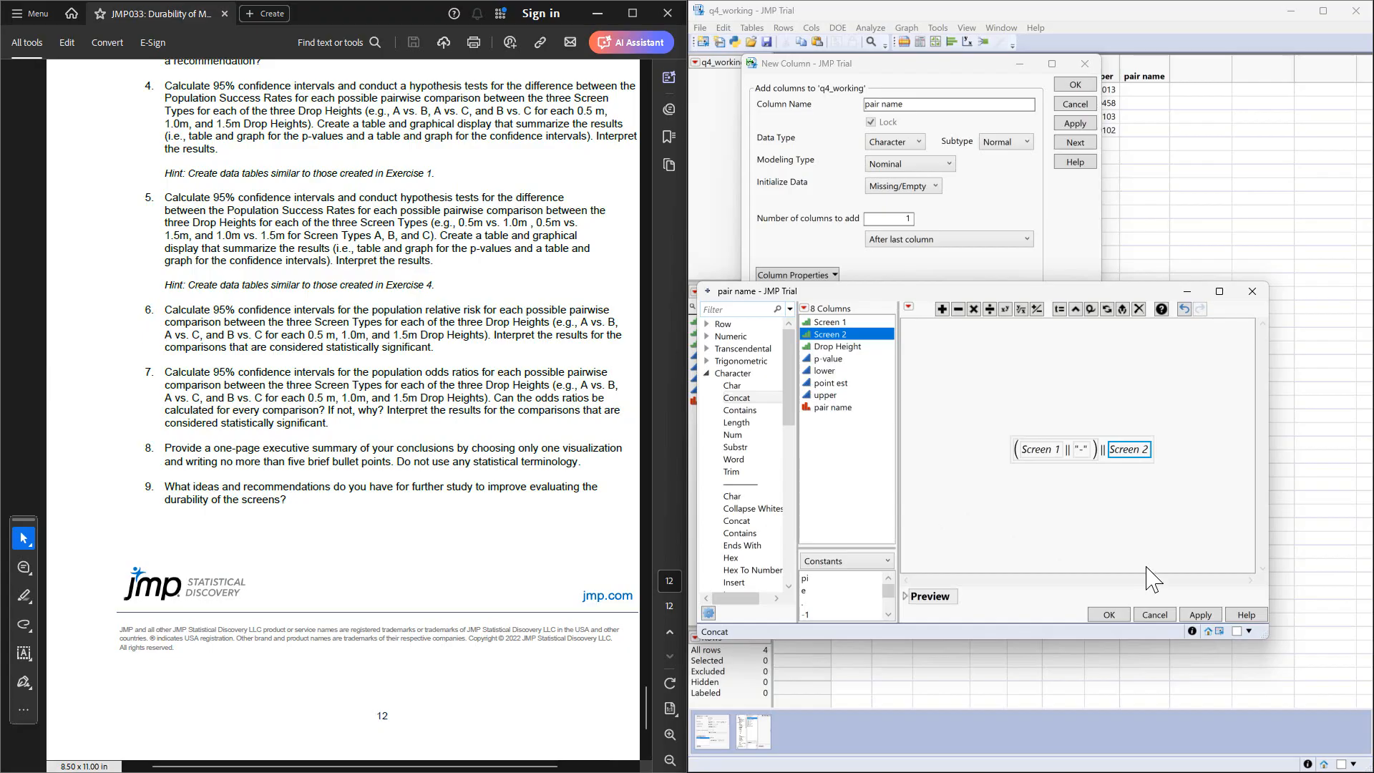
pyautogui.click(1108, 615)
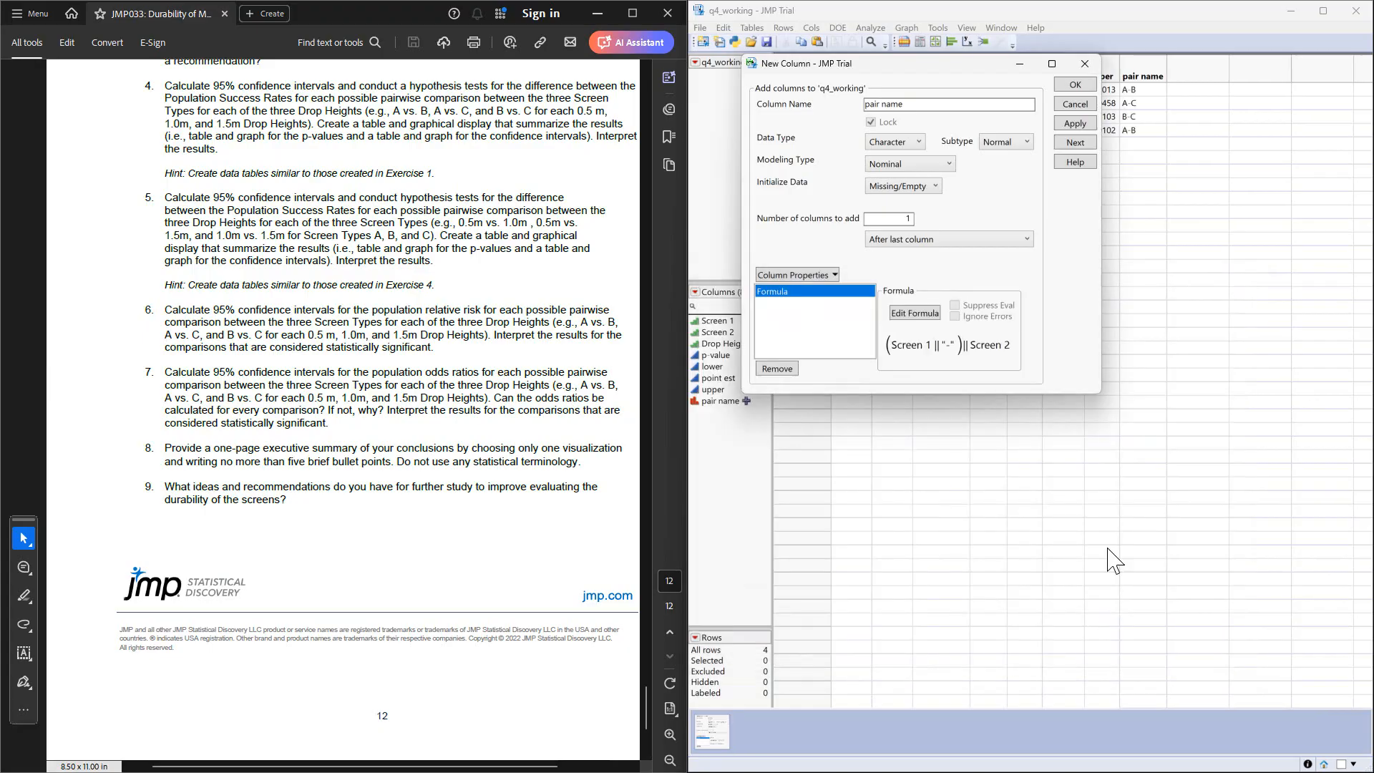
pyautogui.click(1066, 90)
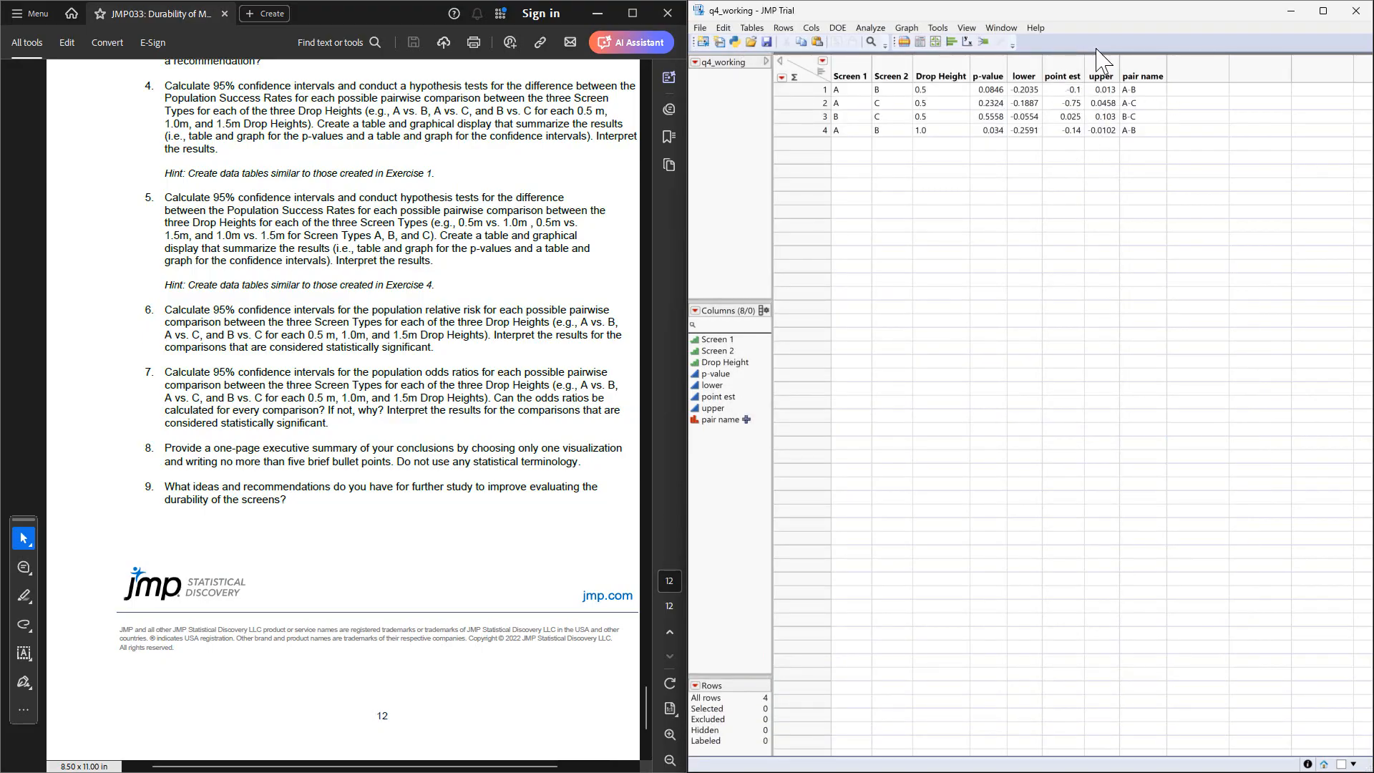
pyautogui.click(1138, 73)
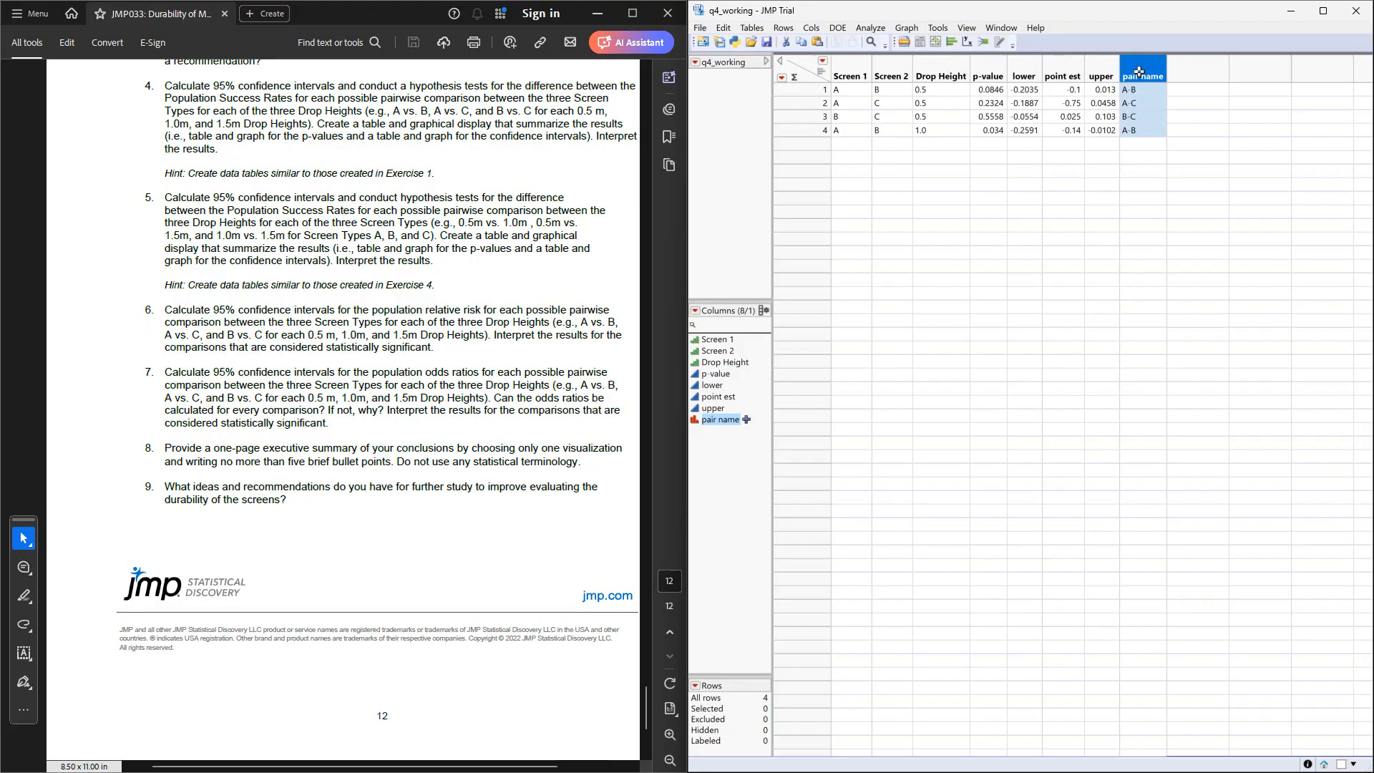
pyautogui.rightClick(1138, 73)
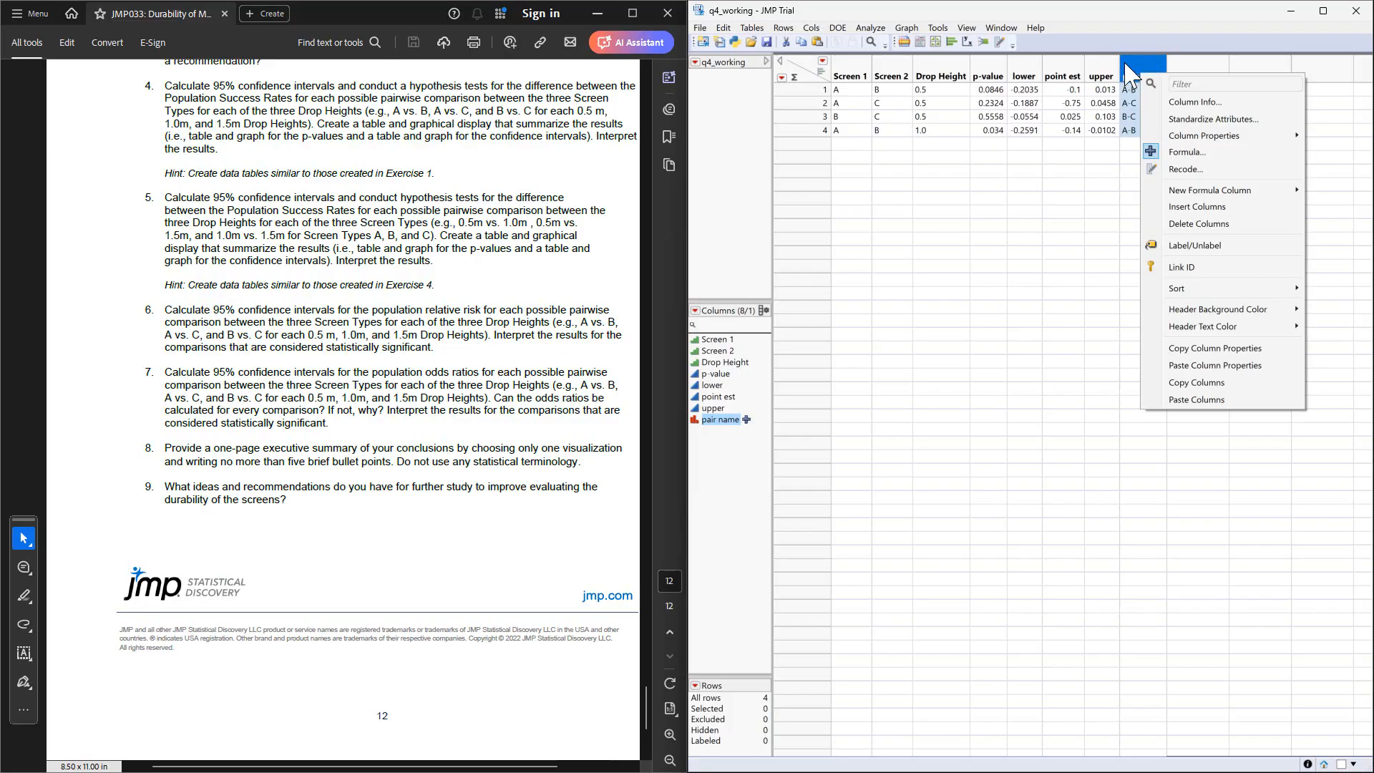
pyautogui.click(1127, 65)
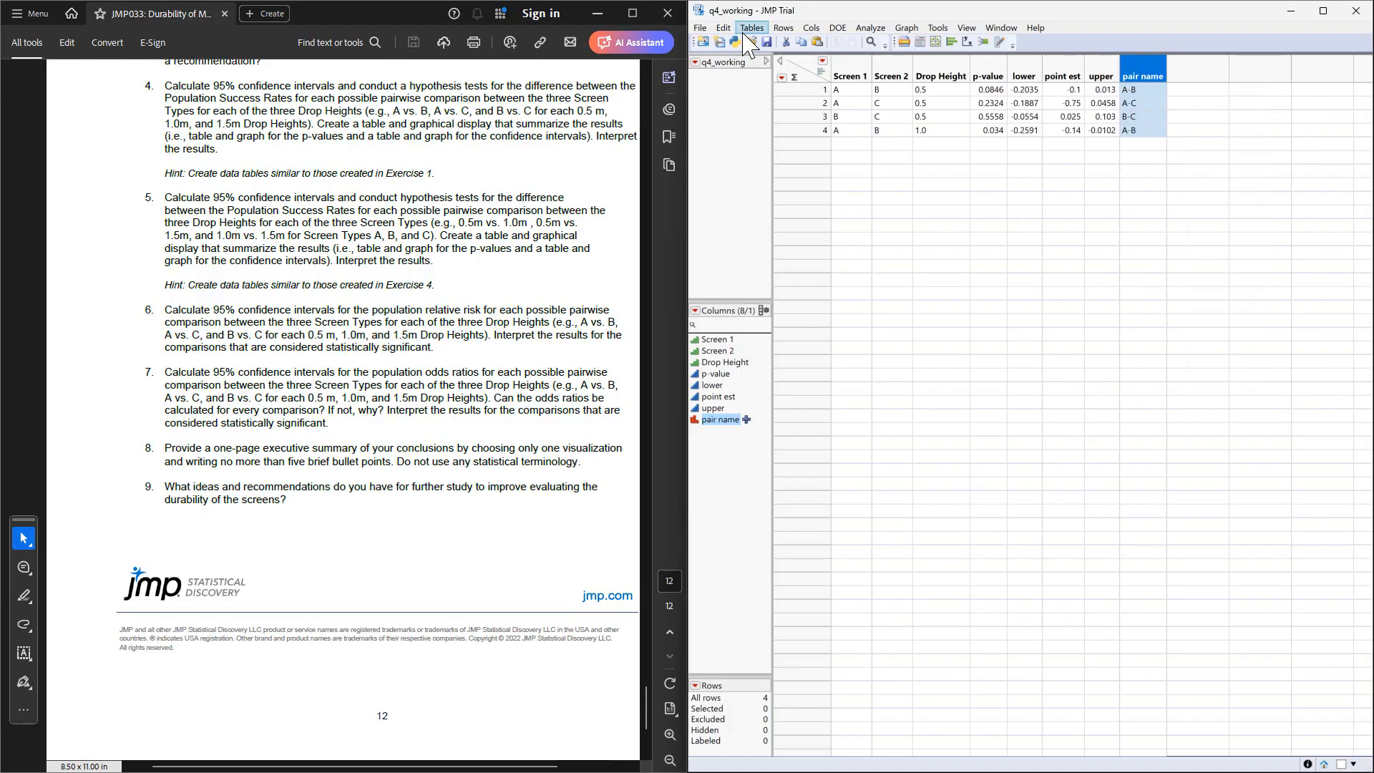
# Move the pair name column so that it comes directly after the Screen 2 column.
pyautogui.click(811, 28)
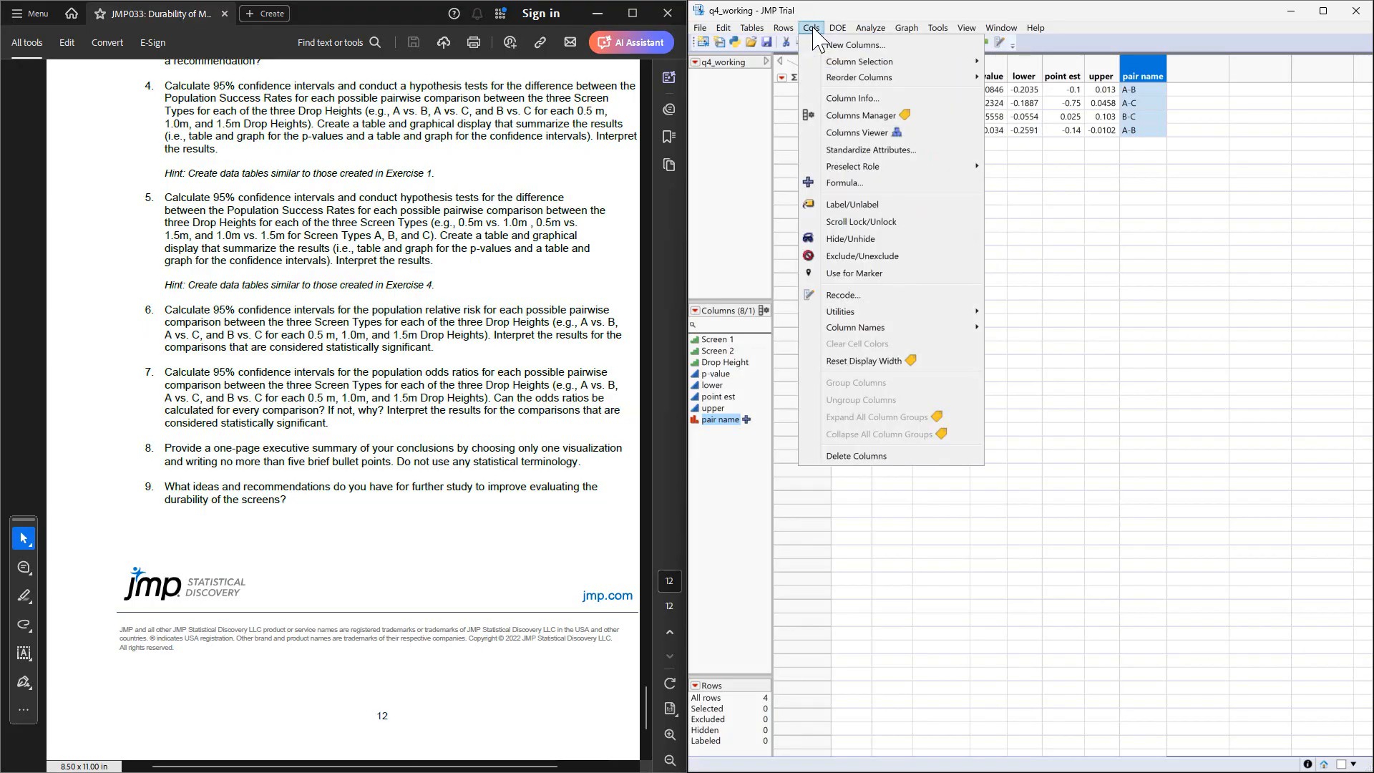
pyautogui.moveTo(864, 64)
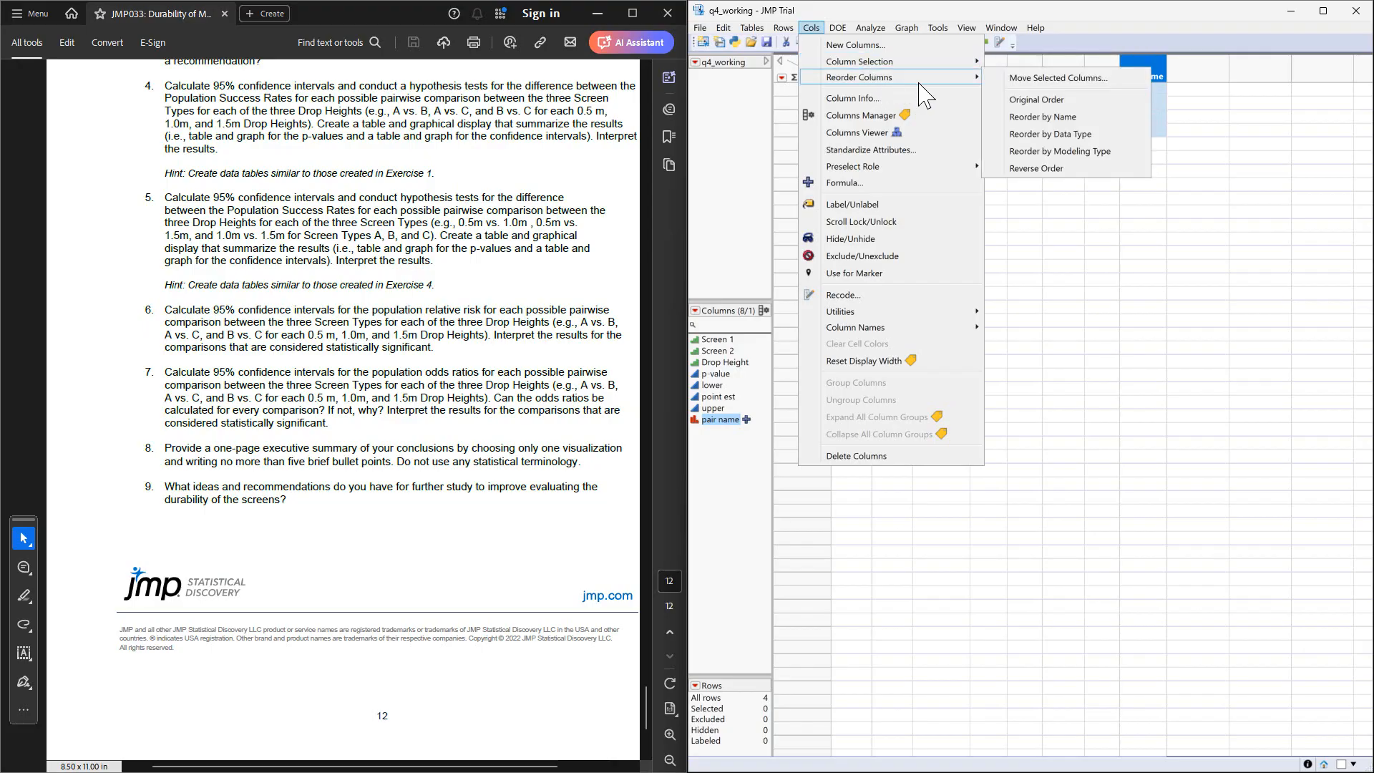
pyautogui.click(1012, 77)
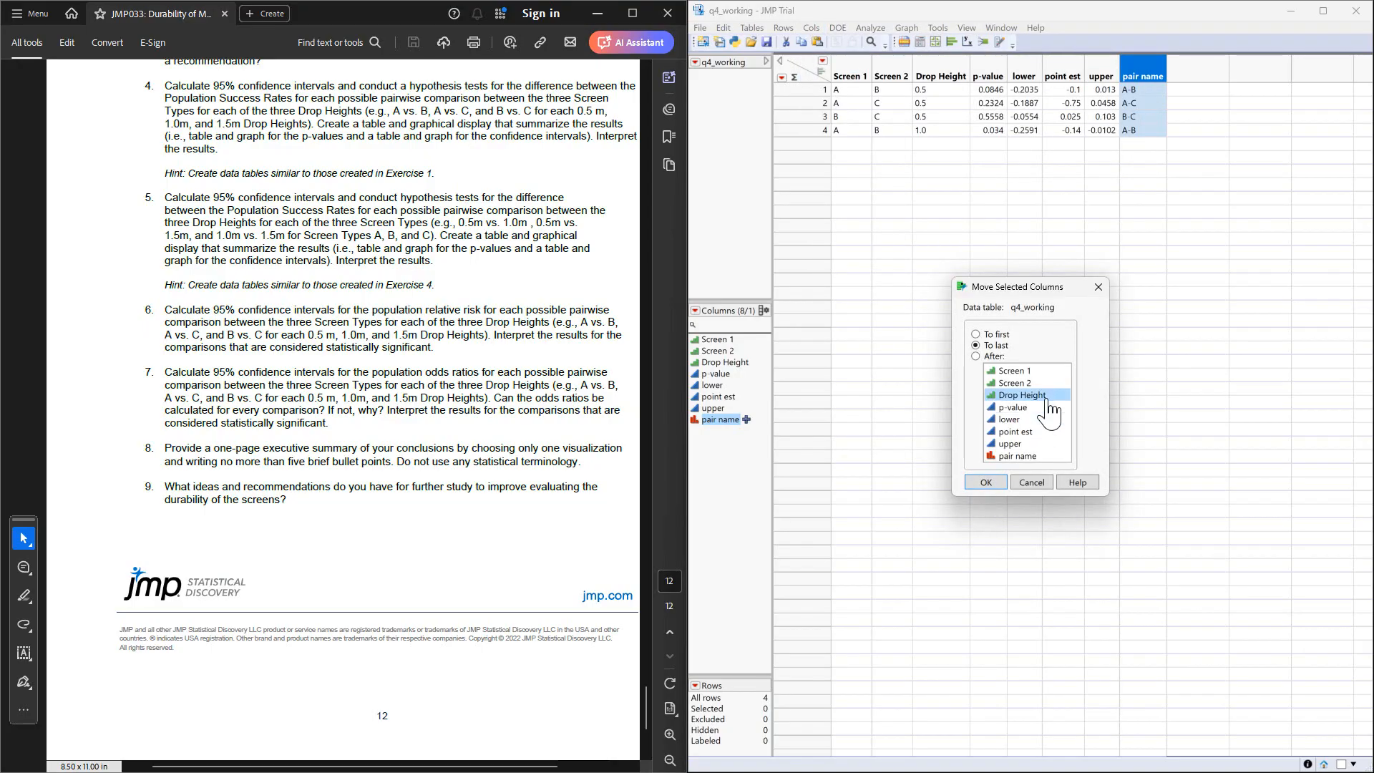
pyautogui.click(975, 356)
pyautogui.click(1008, 371)
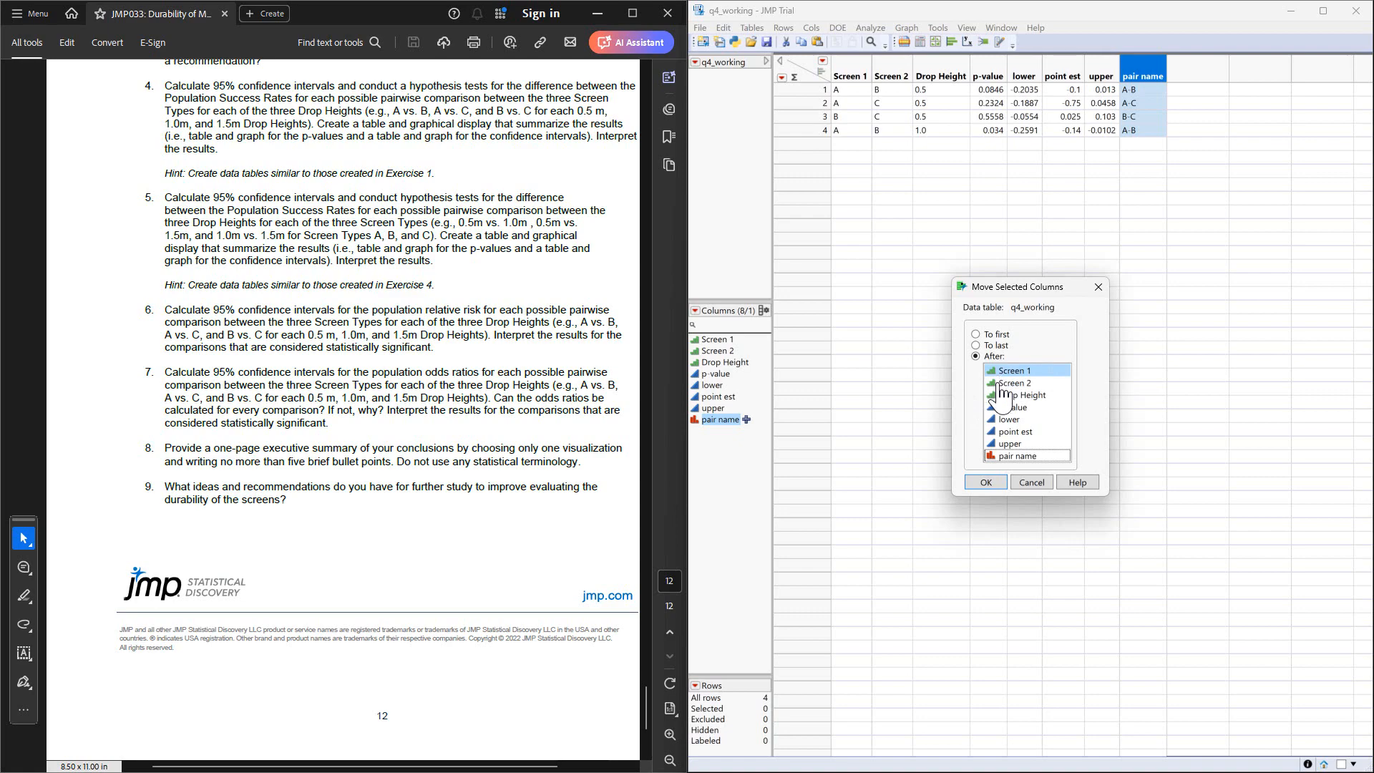
pyautogui.click(1002, 384)
pyautogui.click(986, 483)
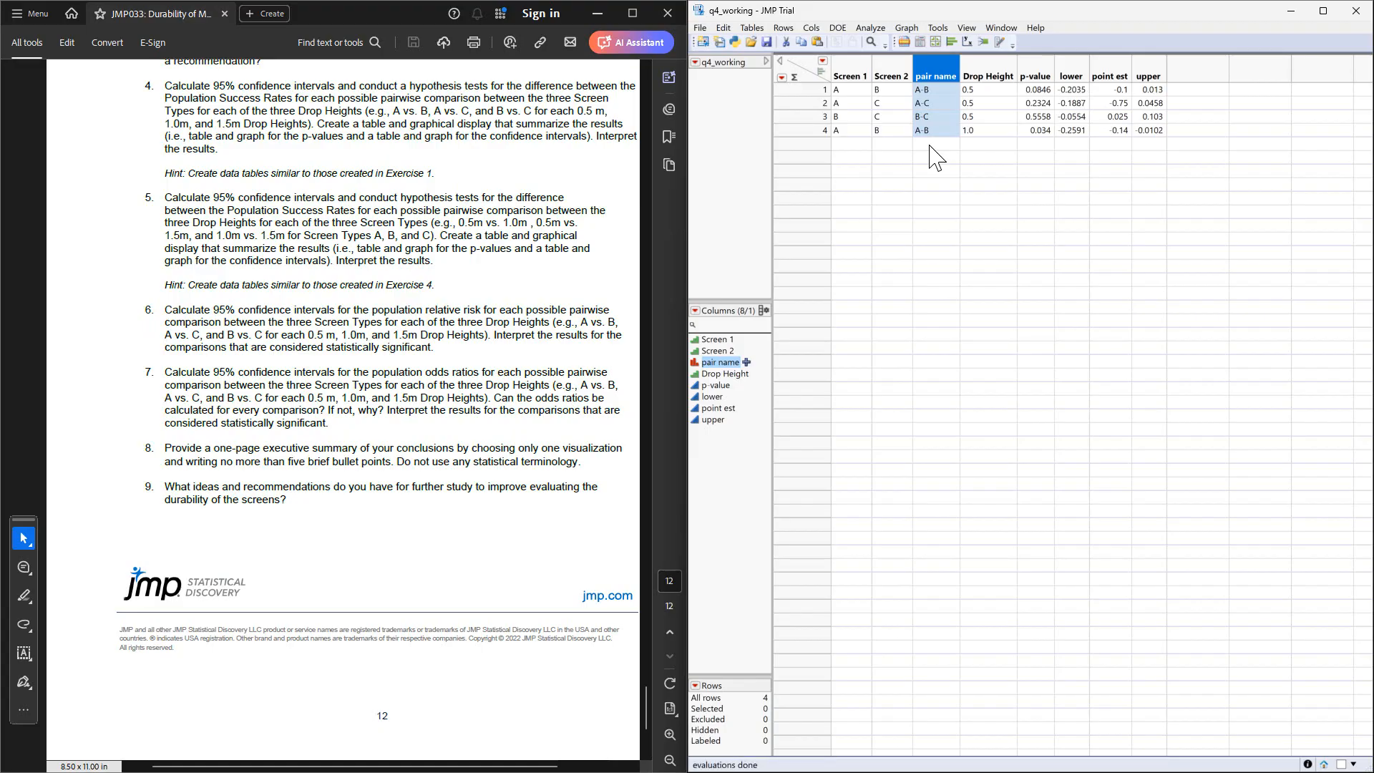
# Start a Graph Builder graph with pair name and Drop Height nested together on the X axis.
pyautogui.click(906, 28)
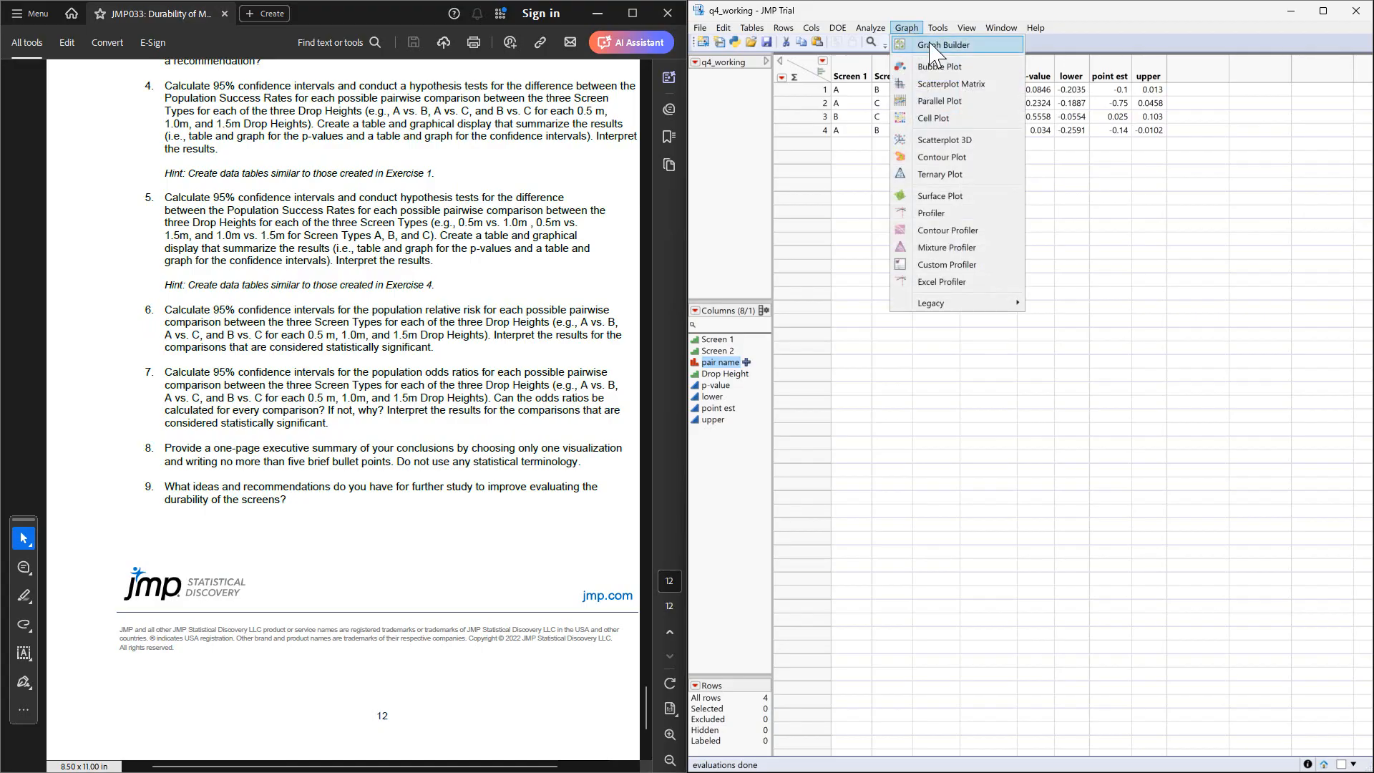
pyautogui.click(930, 45)
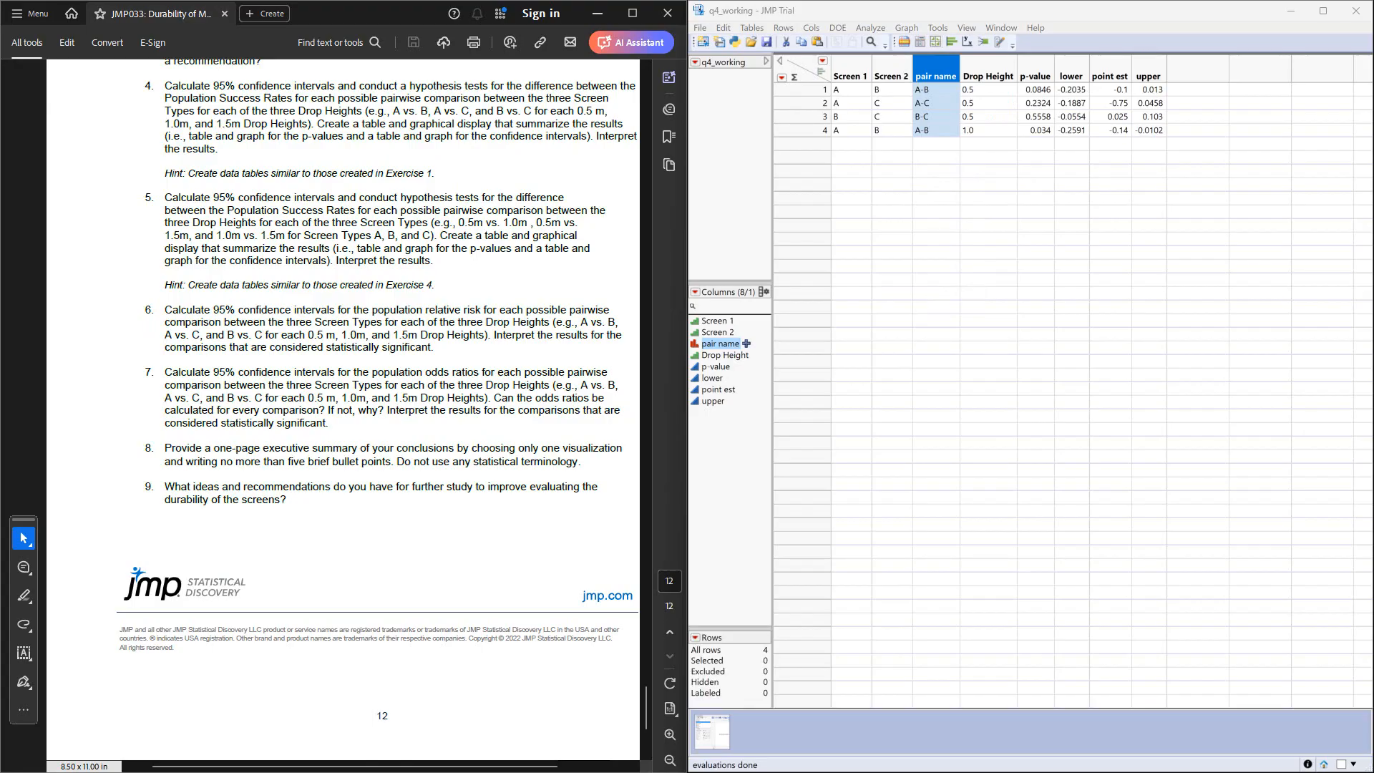
pyautogui.moveTo(73, 50); pyautogui.dragTo(932, 213)
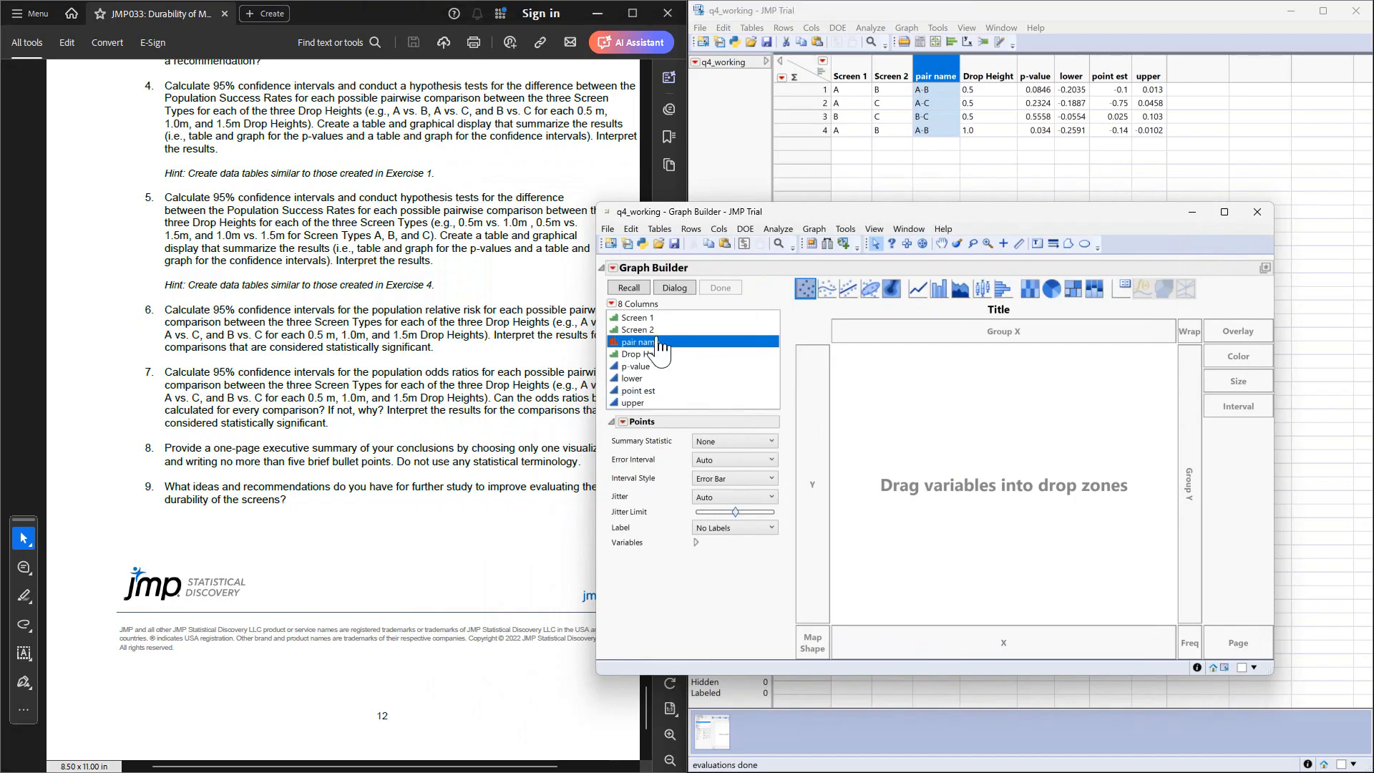
pyautogui.click(625, 318)
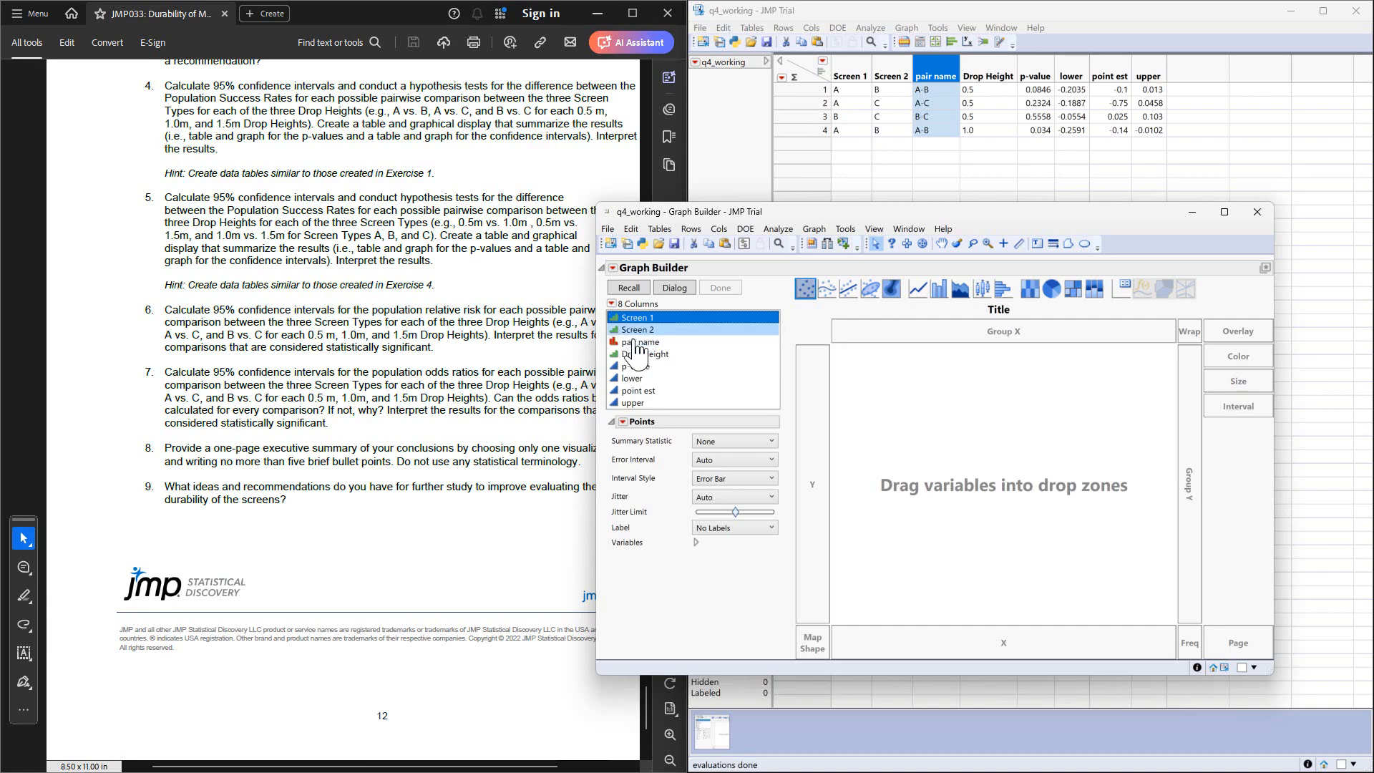
pyautogui.moveTo(637, 330); pyautogui.dragTo(637, 345)
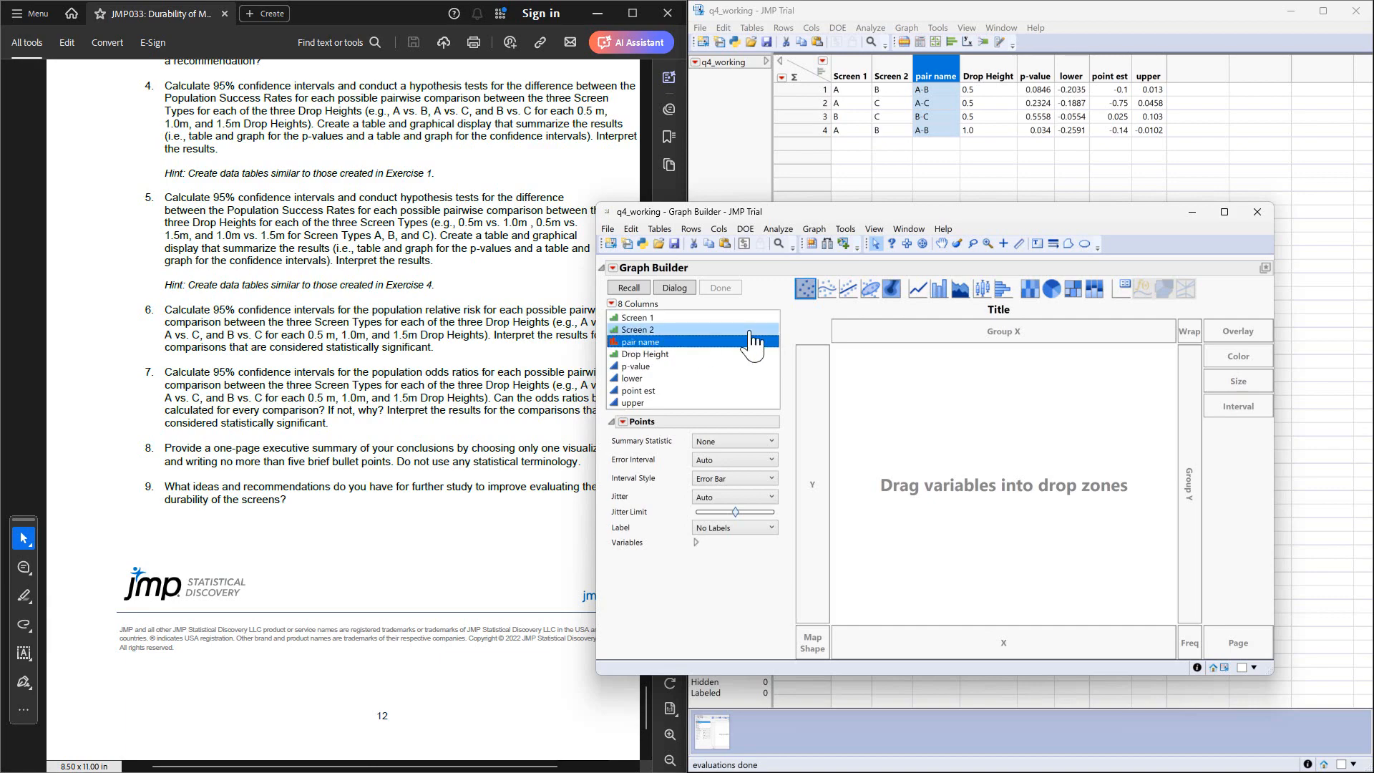
pyautogui.keyDown('ctrl'); pyautogui.click(631, 355); pyautogui.keyUp('ctrl')
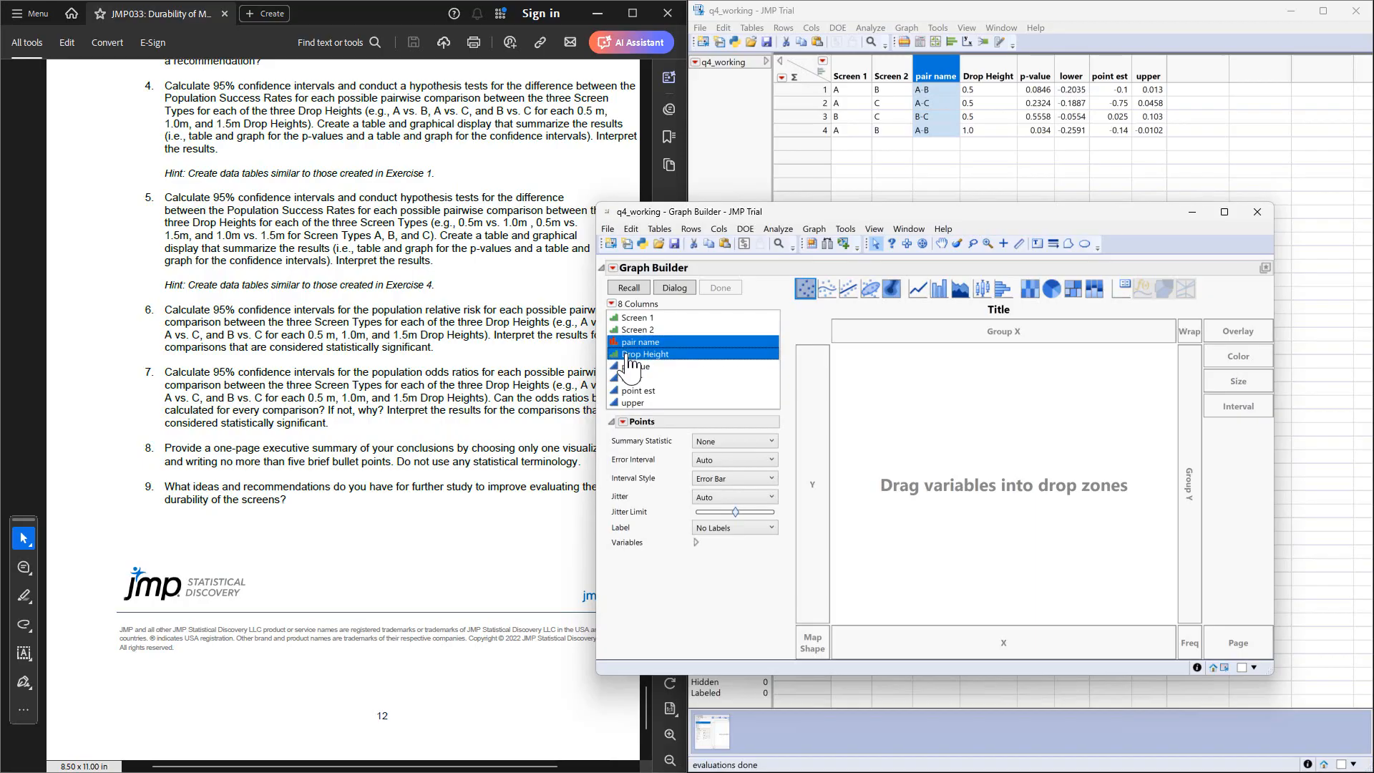
pyautogui.moveTo(637, 351); pyautogui.dragTo(992, 638)
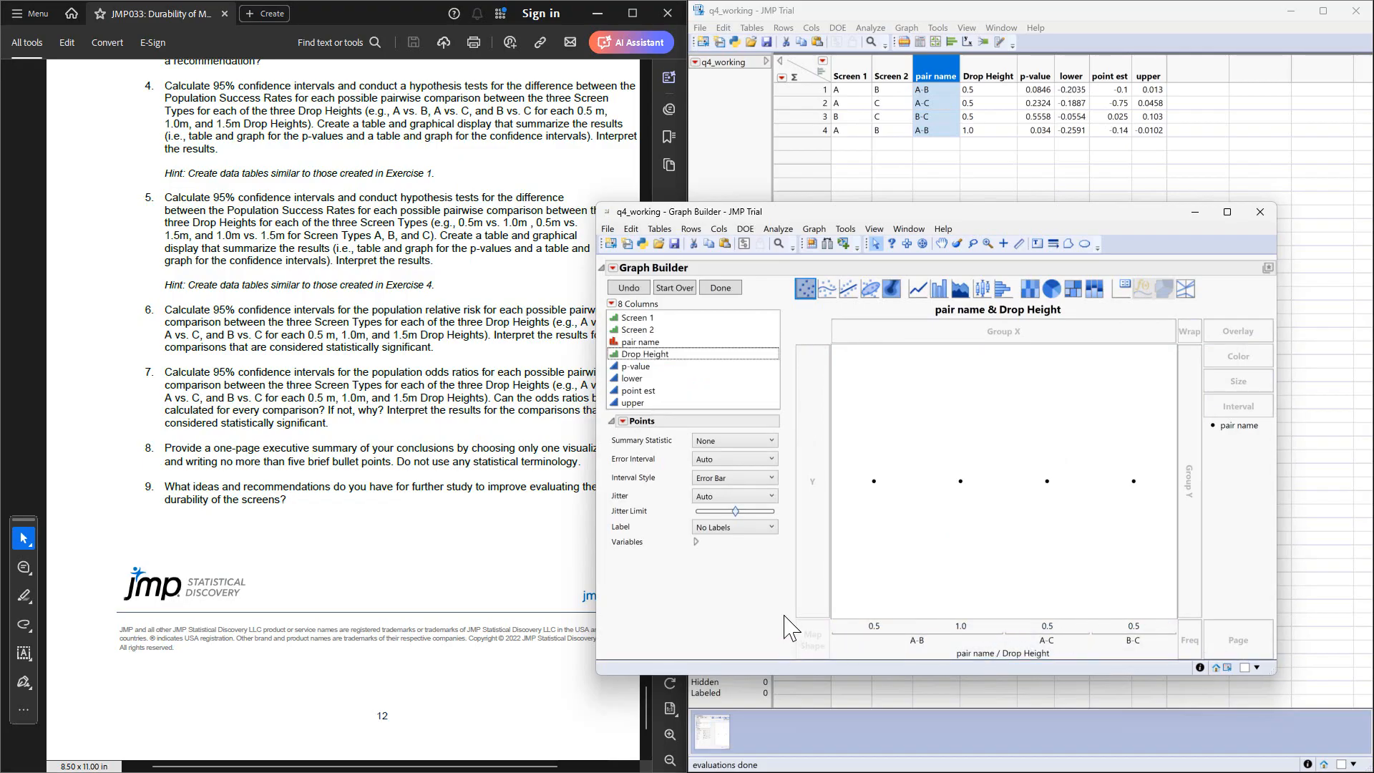
# Assign p-value to the Y axis and finish the graph.
pyautogui.click(631, 367)
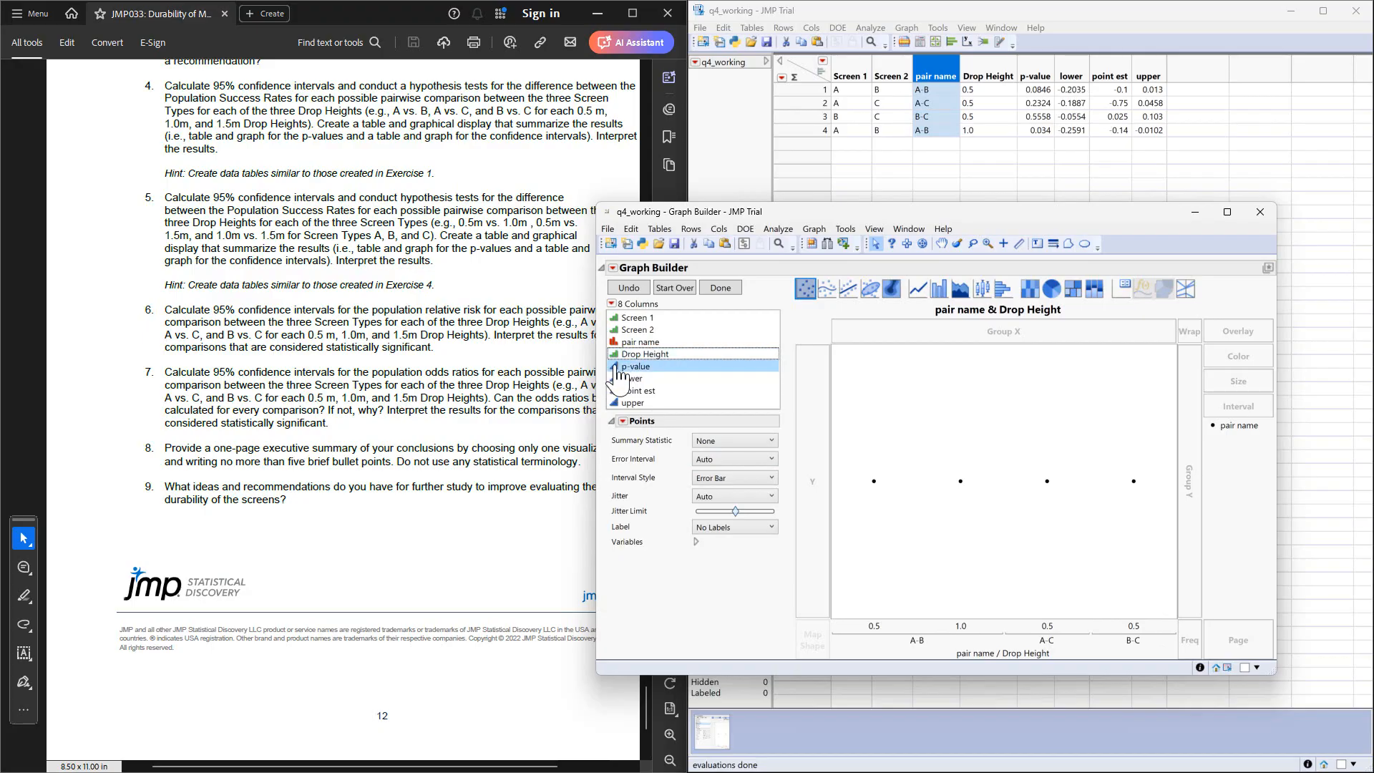
pyautogui.moveTo(616, 374); pyautogui.dragTo(813, 441)
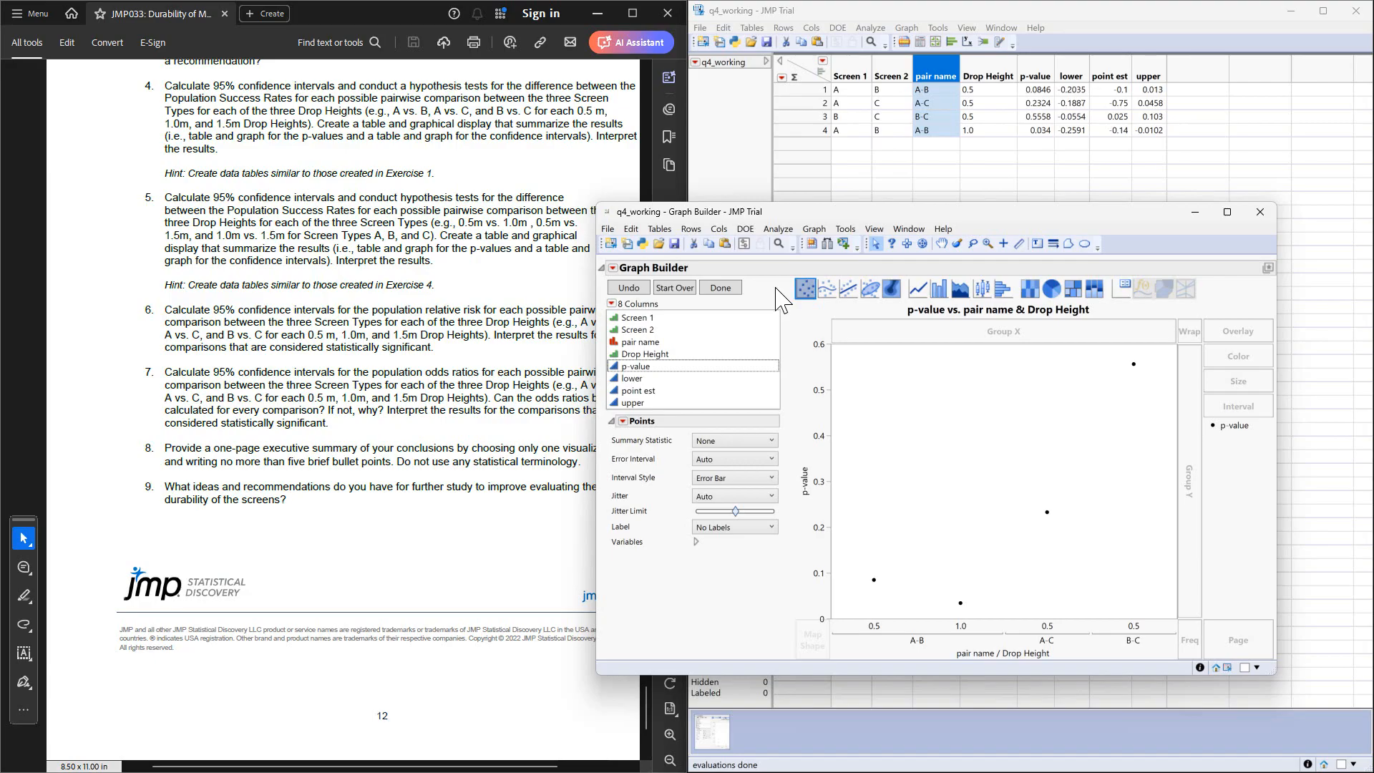
pyautogui.click(719, 288)
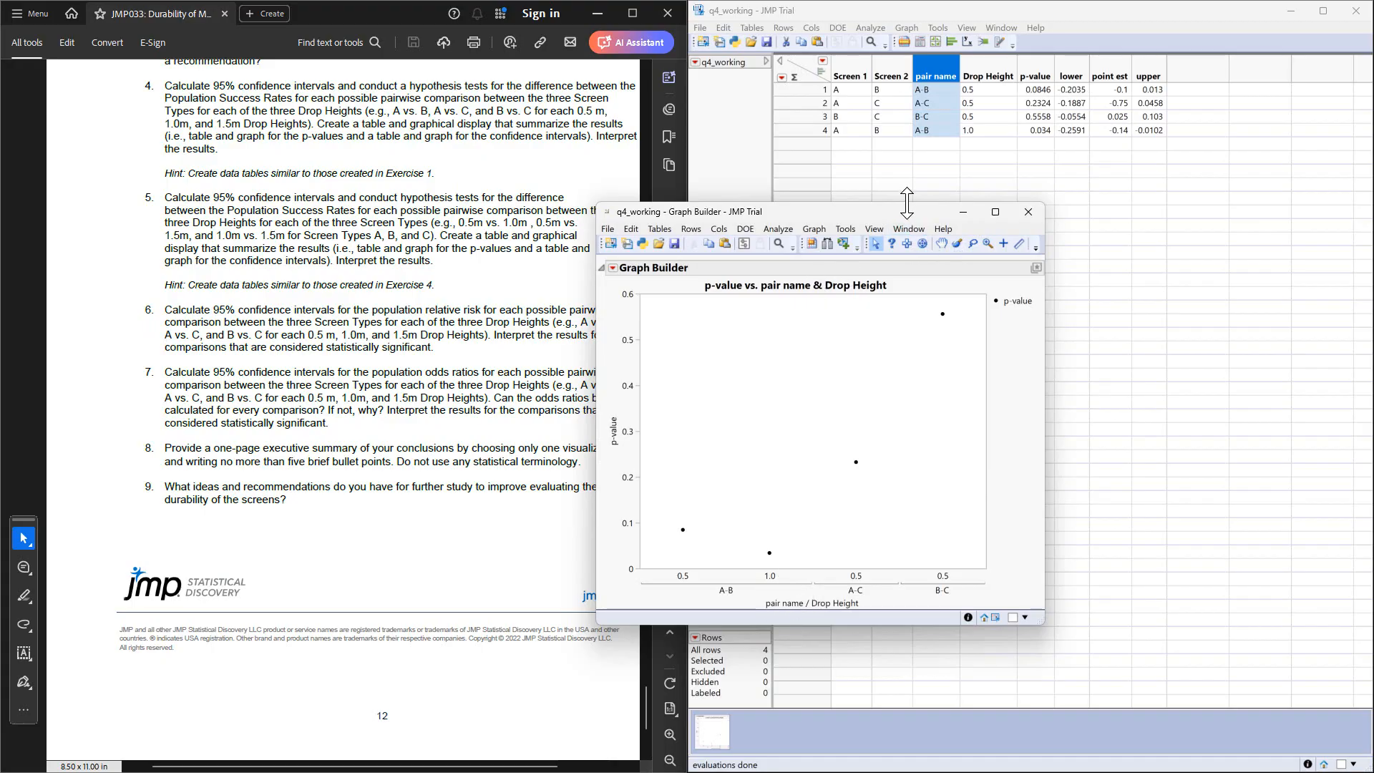
# Save the p-value graph's script to the data table as "q4_graph_pval" and close the graph window.
pyautogui.click(613, 269)
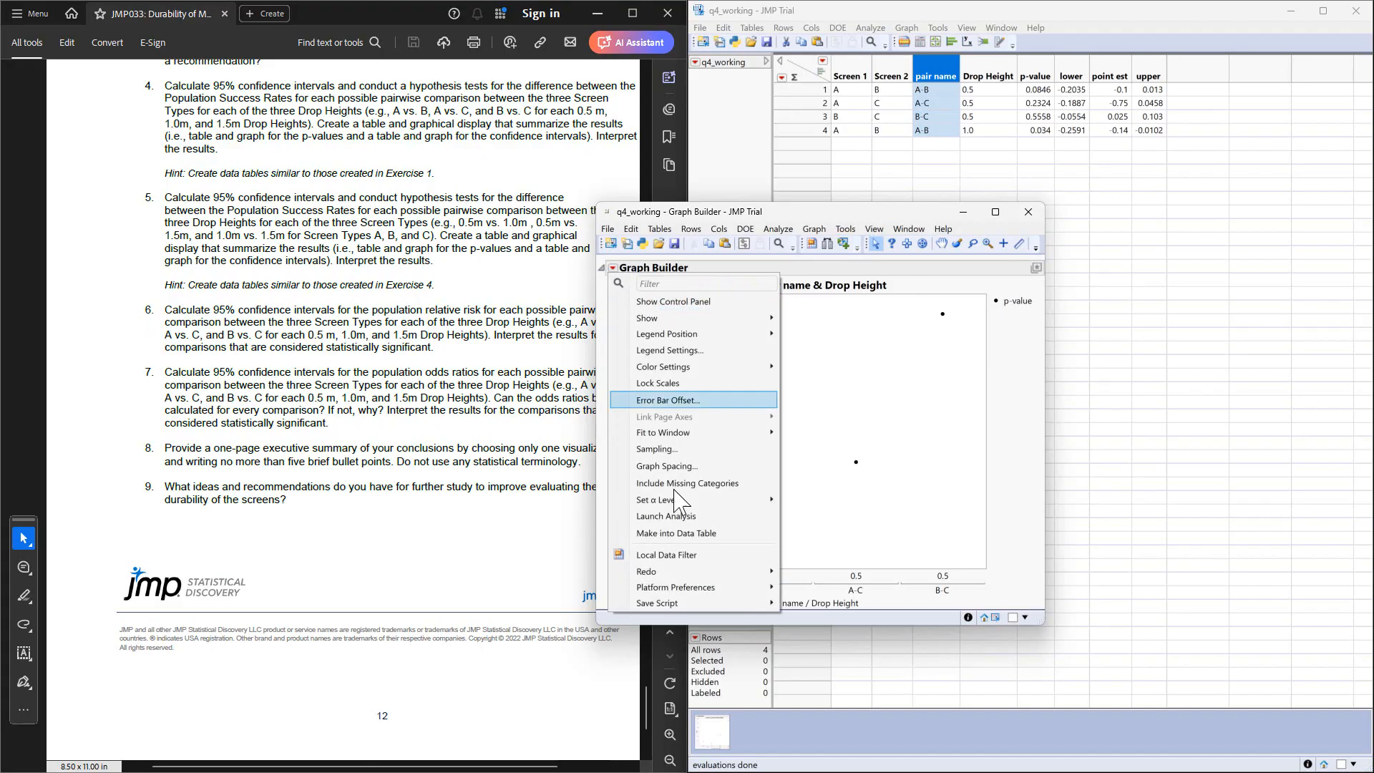
pyautogui.moveTo(672, 604)
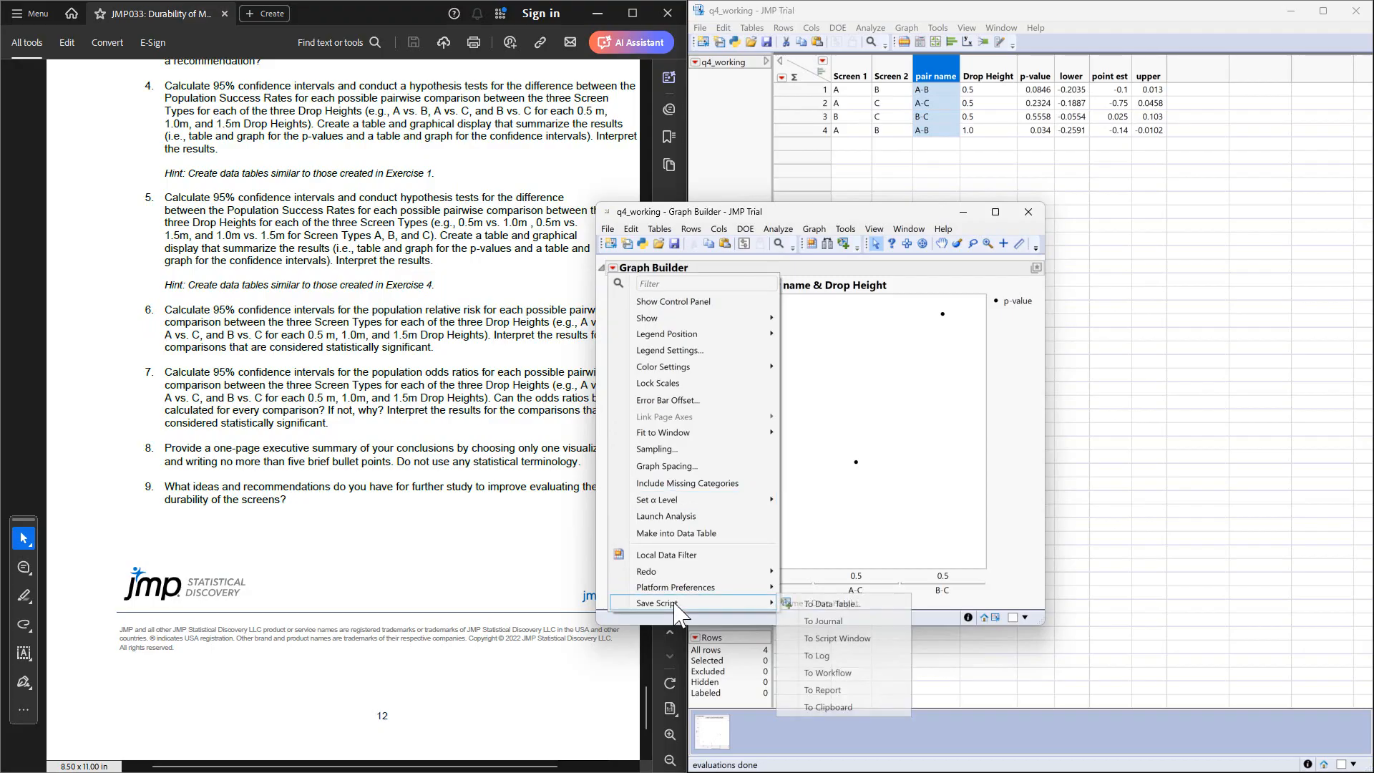
pyautogui.click(820, 605)
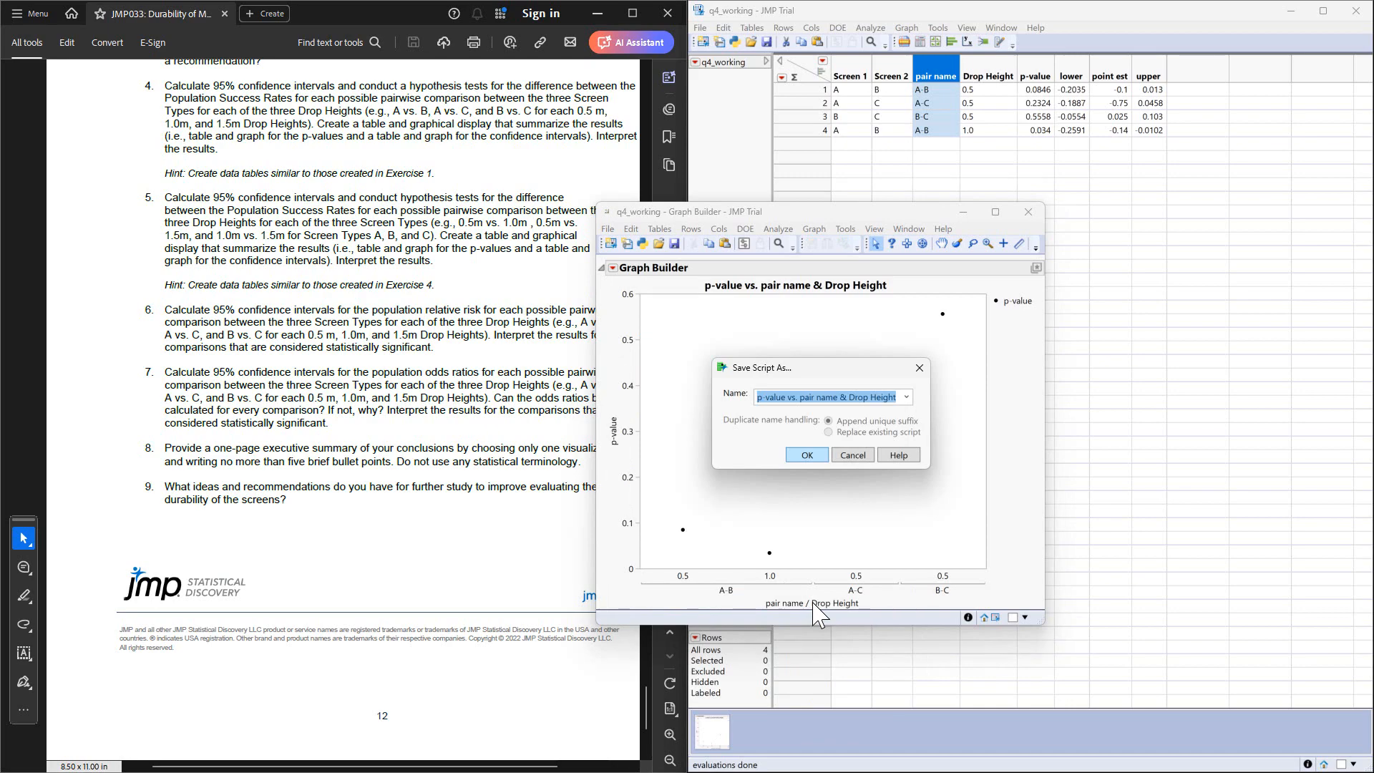
pyautogui.write('q4')
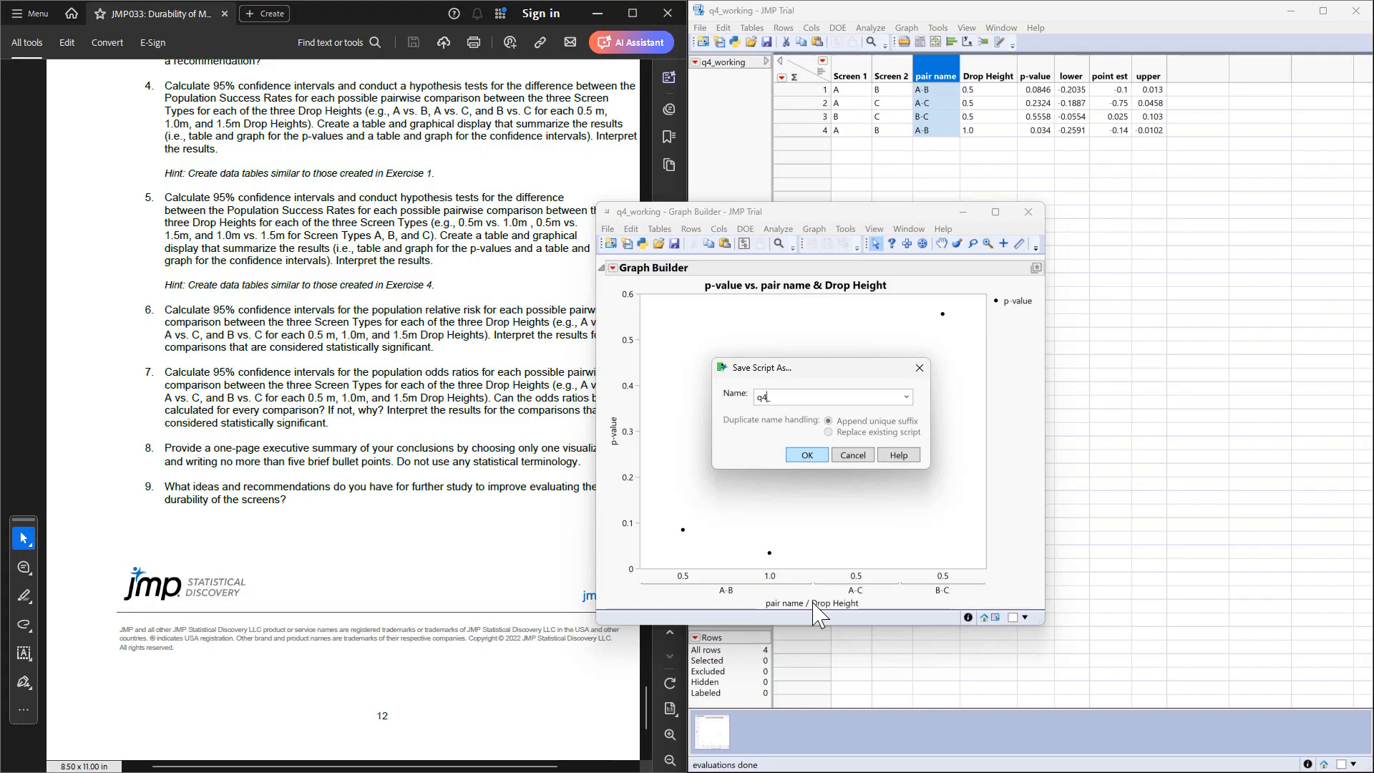
pyautogui.write('_graph_pval')
pyautogui.click(796, 456)
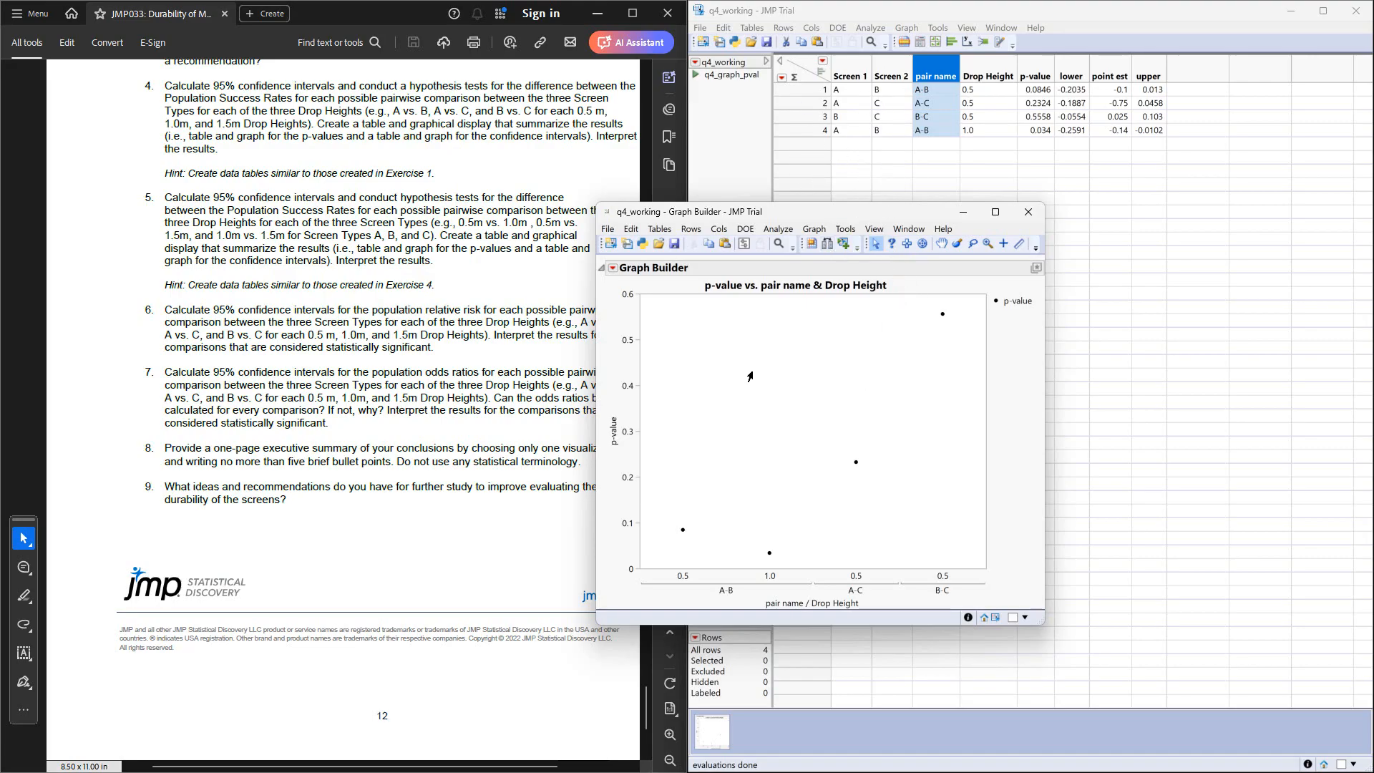
pyautogui.click(1027, 215)
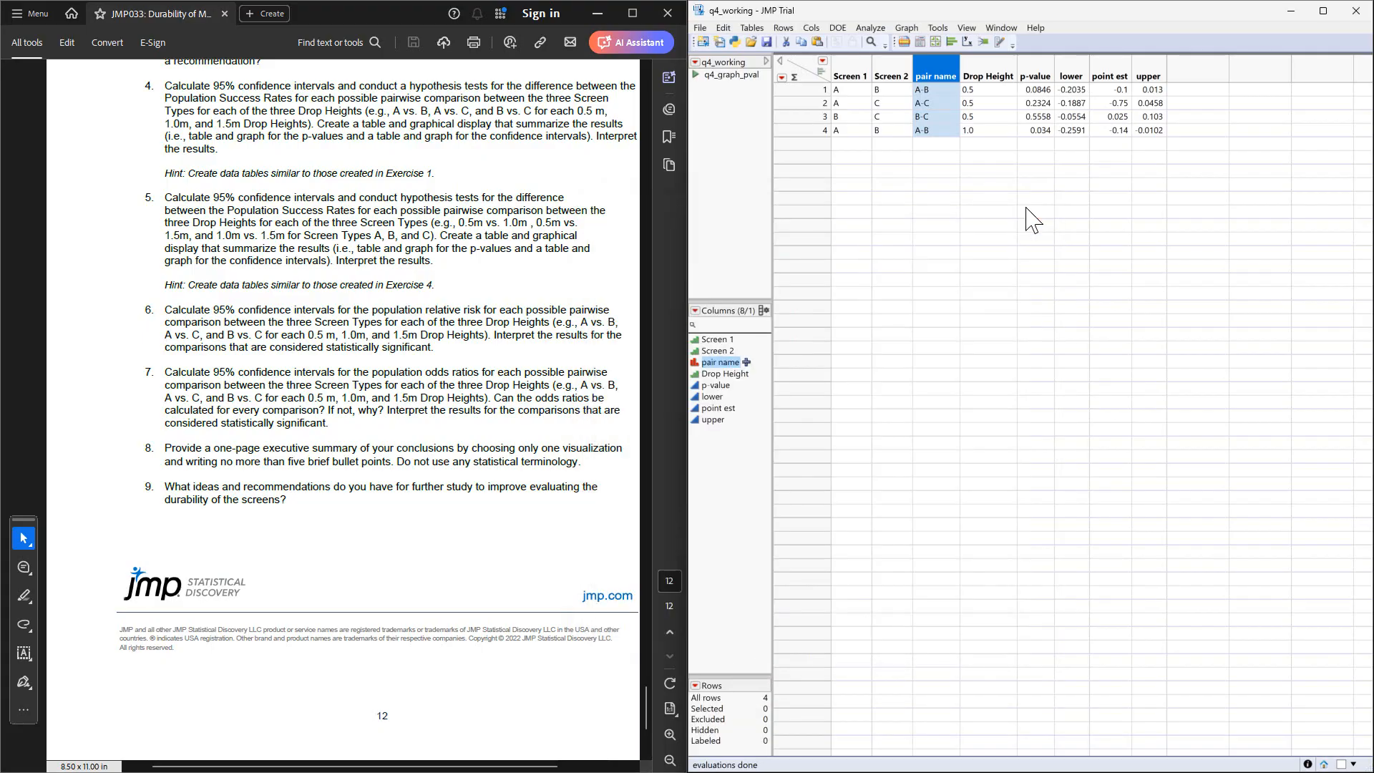
# Open a new, empty Graph Builder for the q4_working table.
pyautogui.click(874, 30)
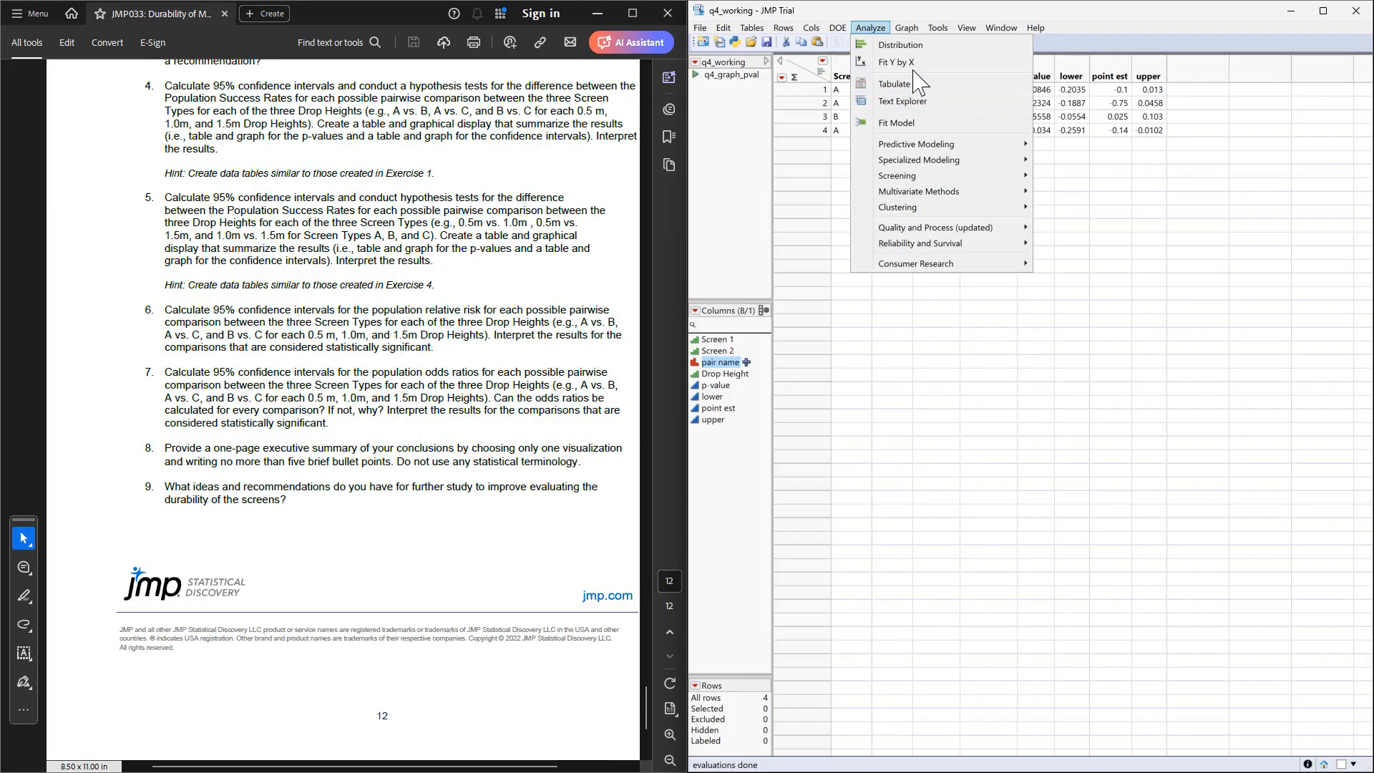
pyautogui.moveTo(908, 28)
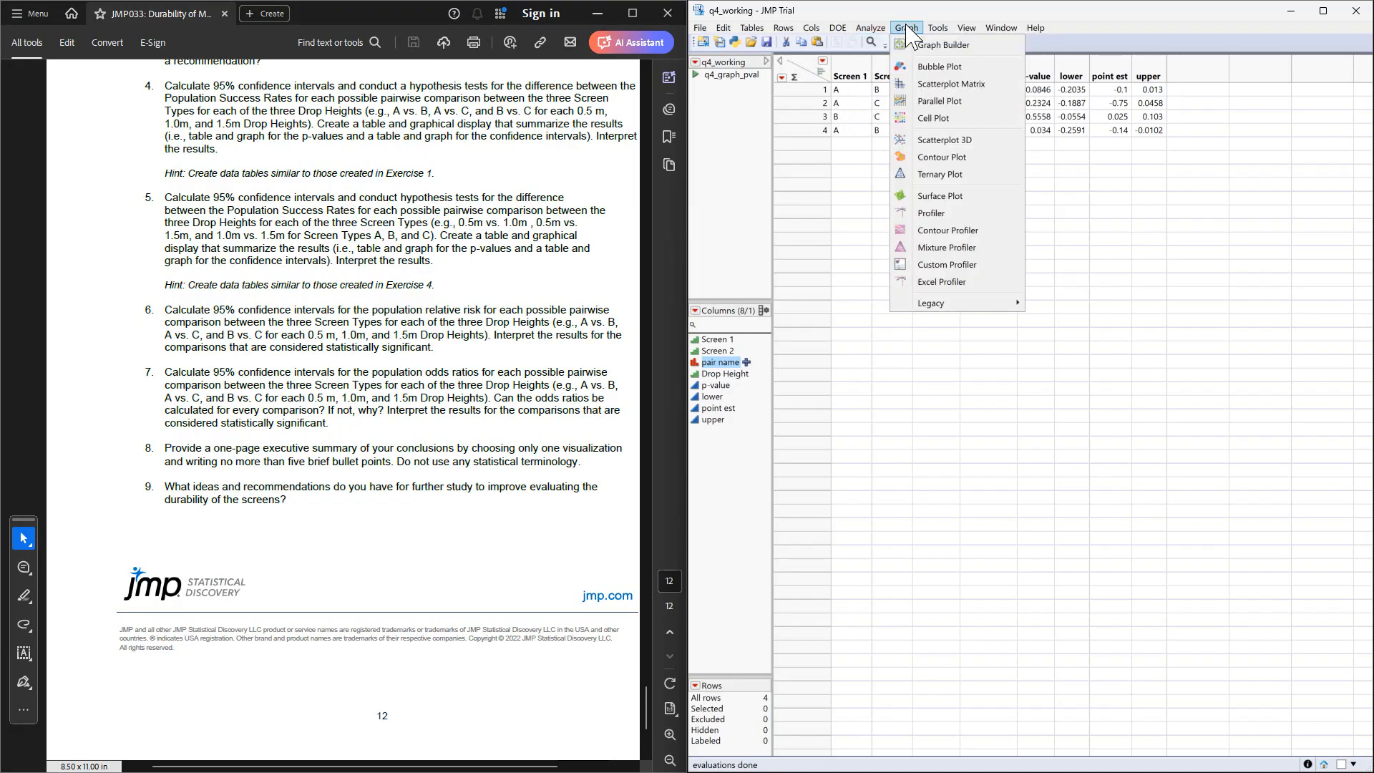
pyautogui.click(943, 46)
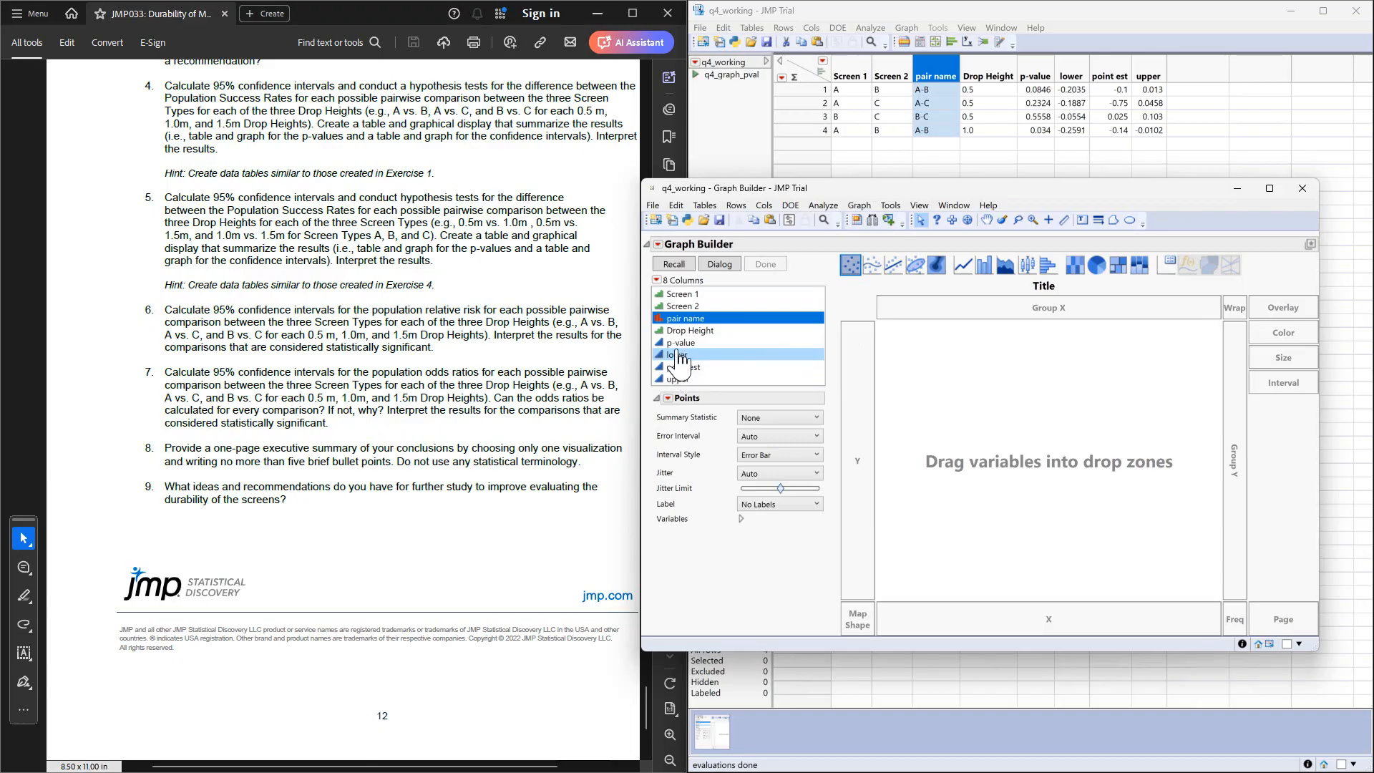
pyautogui.moveTo(688, 337); pyautogui.dragTo(984, 619)
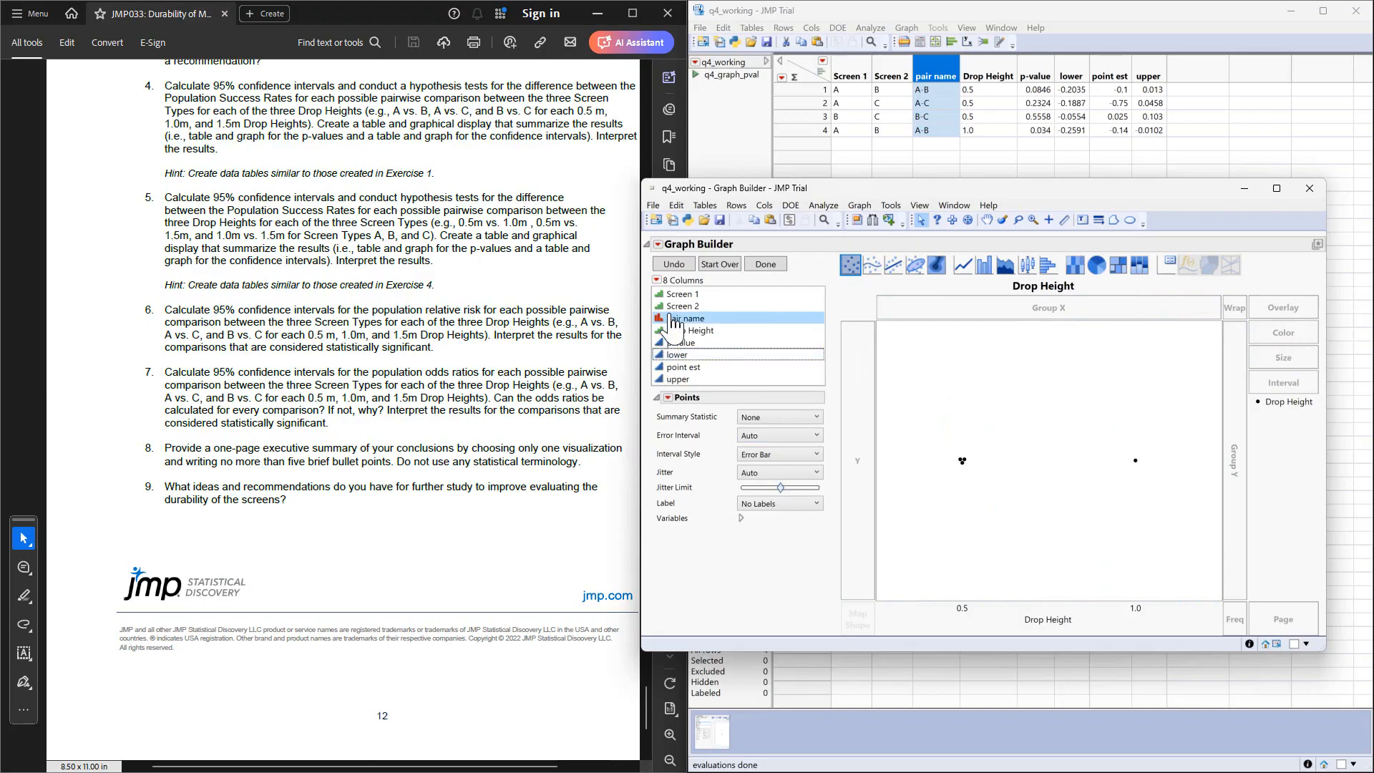
pyautogui.moveTo(673, 320); pyautogui.dragTo(1042, 609)
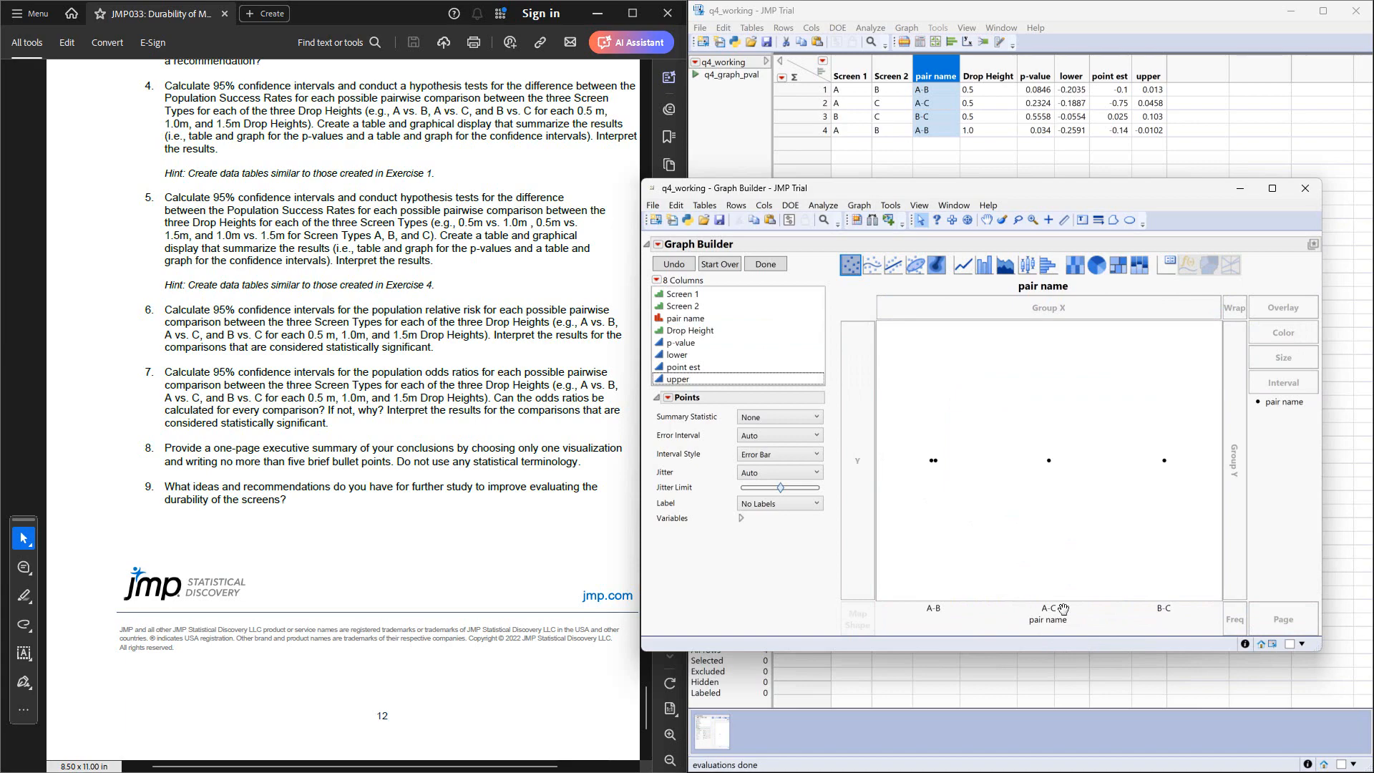
pyautogui.moveTo(1040, 636); pyautogui.dragTo(1015, 620)
pyautogui.press('Right')
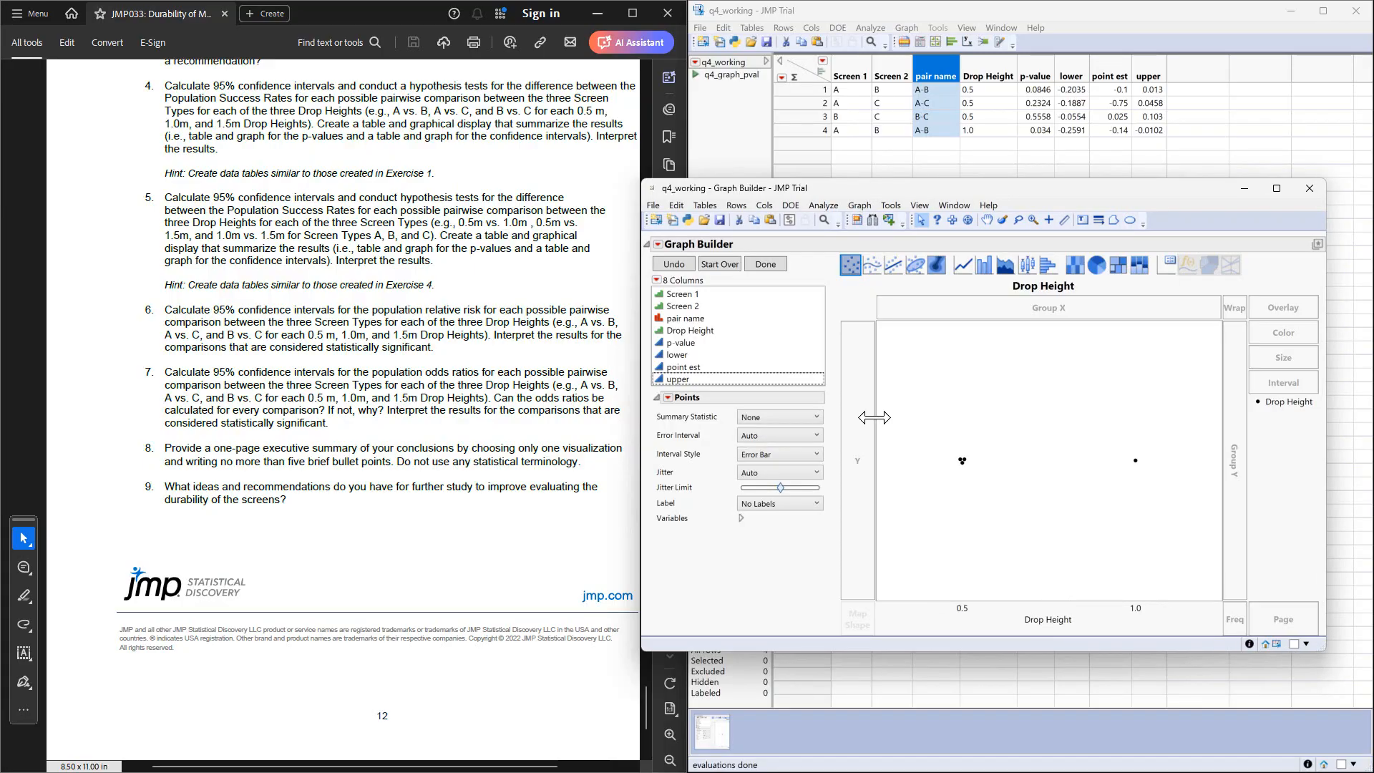
pyautogui.moveTo(691, 321); pyautogui.dragTo(953, 603)
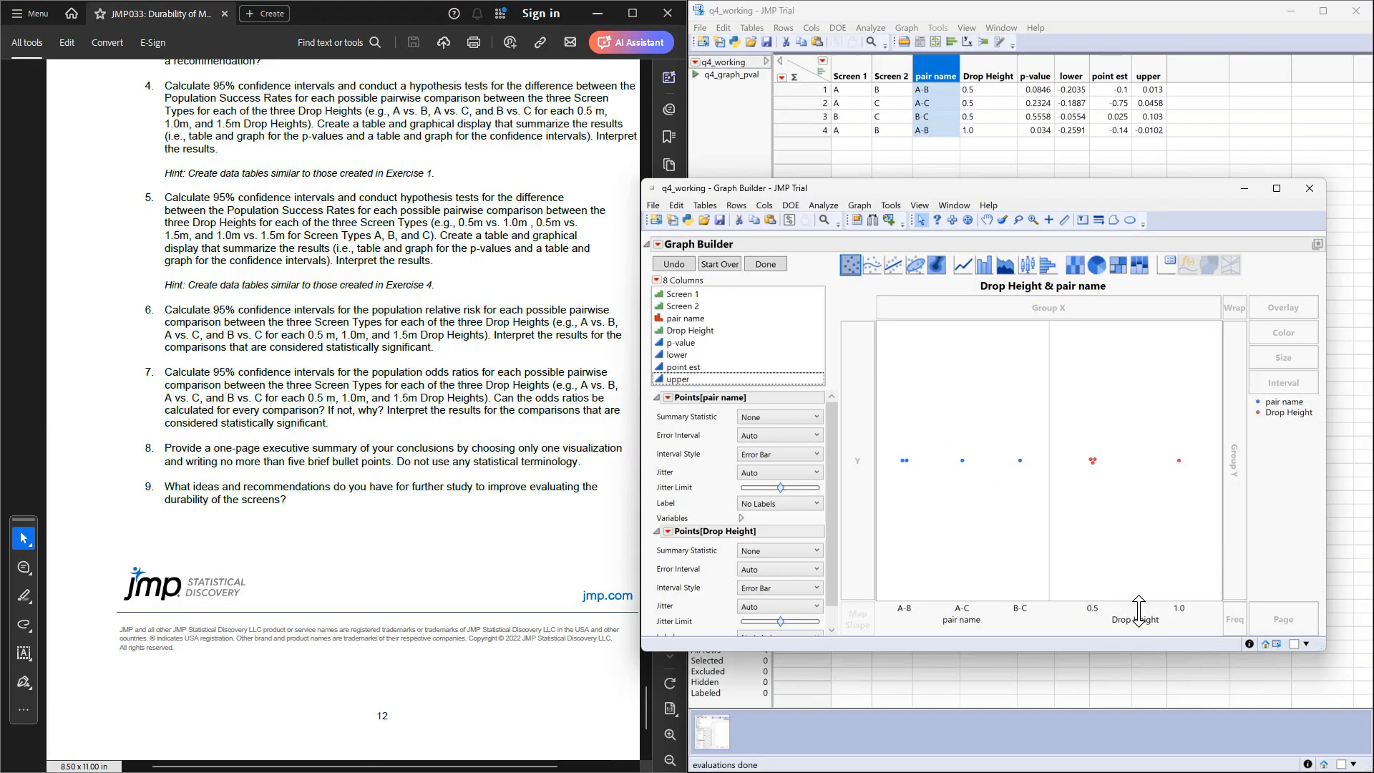
pyautogui.moveTo(1142, 625); pyautogui.dragTo(1142, 625)
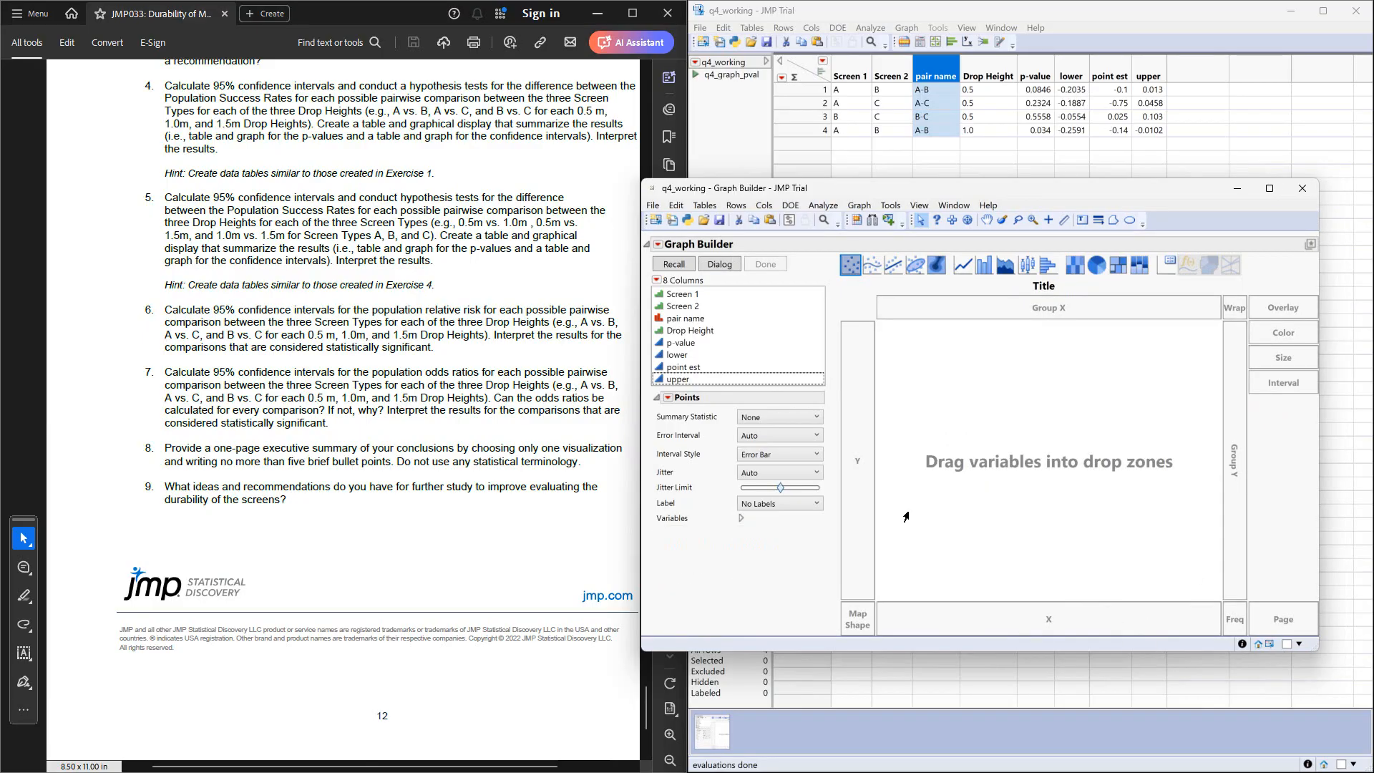
pyautogui.click(686, 318)
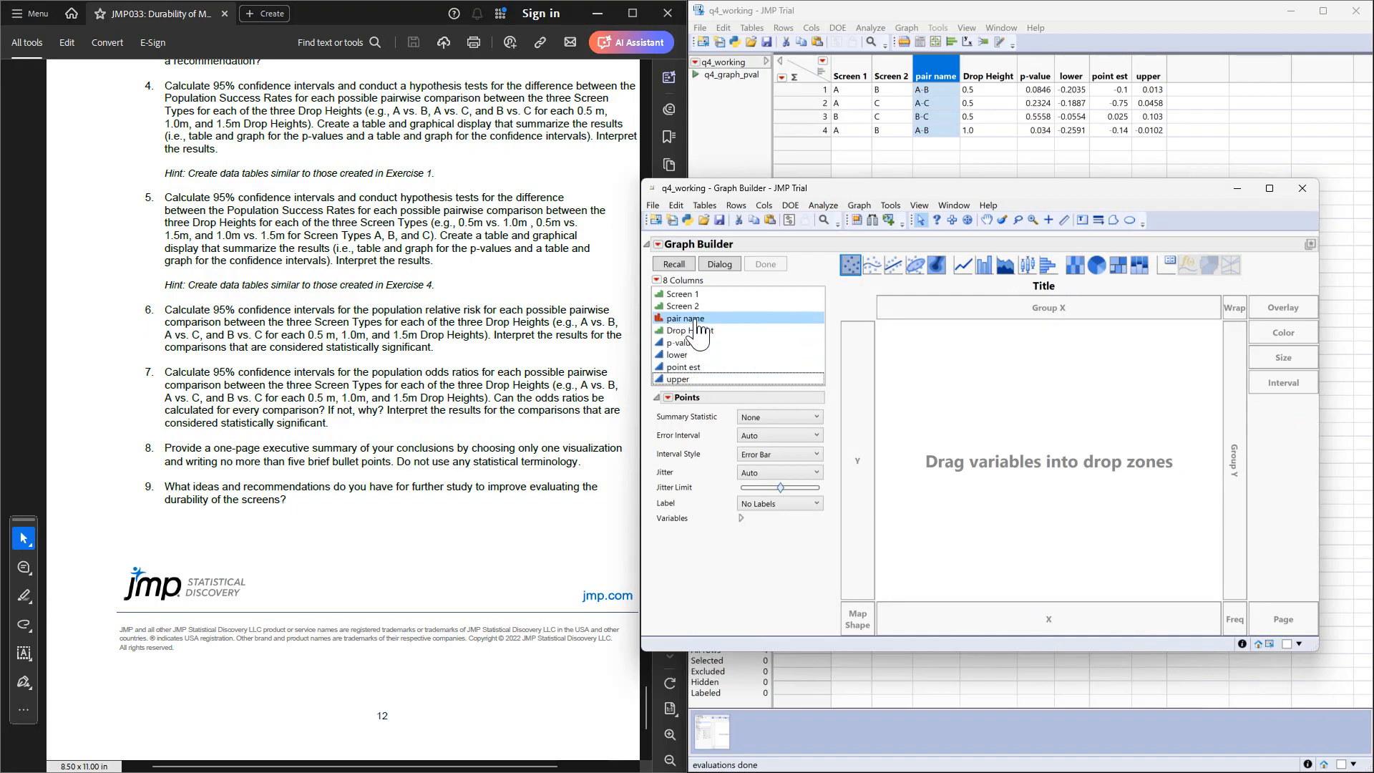
pyautogui.moveTo(685, 318); pyautogui.dragTo(924, 605)
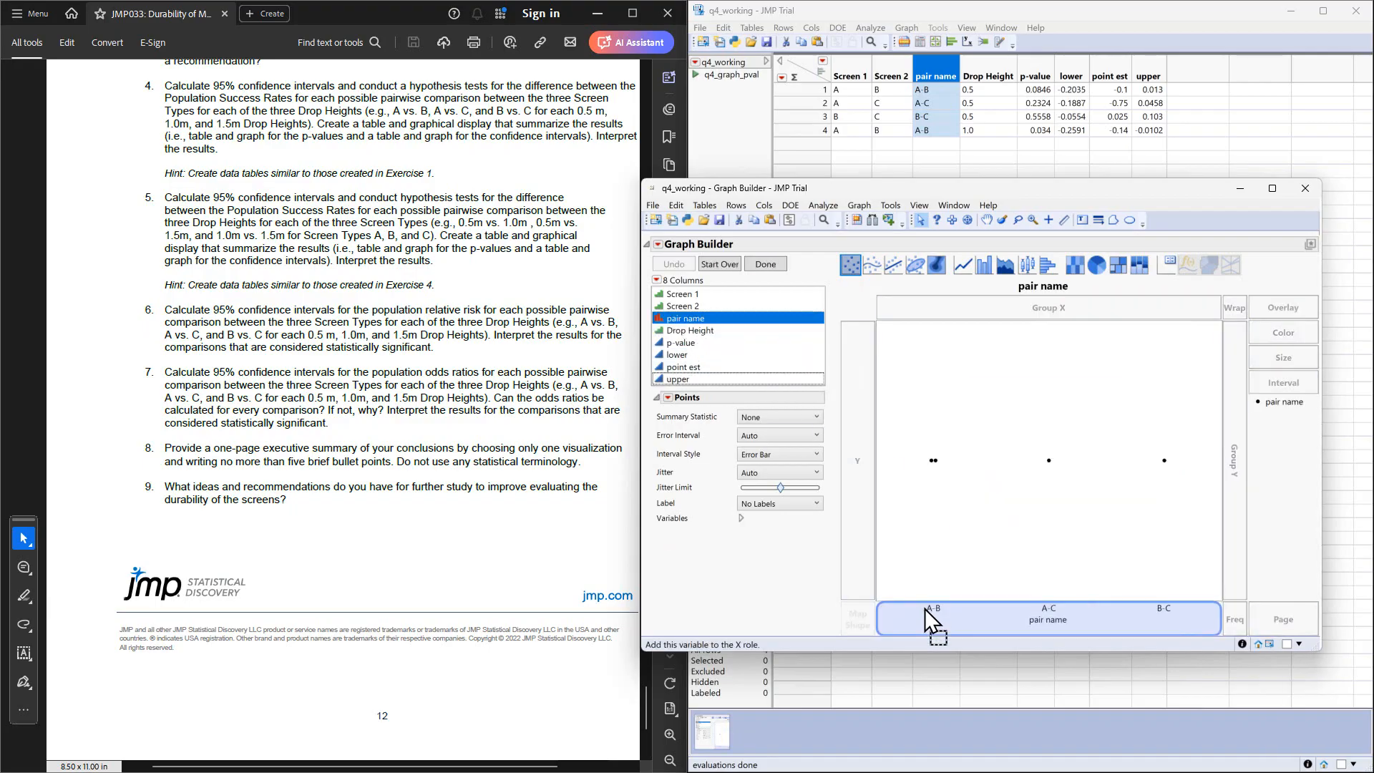
pyautogui.moveTo(678, 331); pyautogui.dragTo(1140, 625)
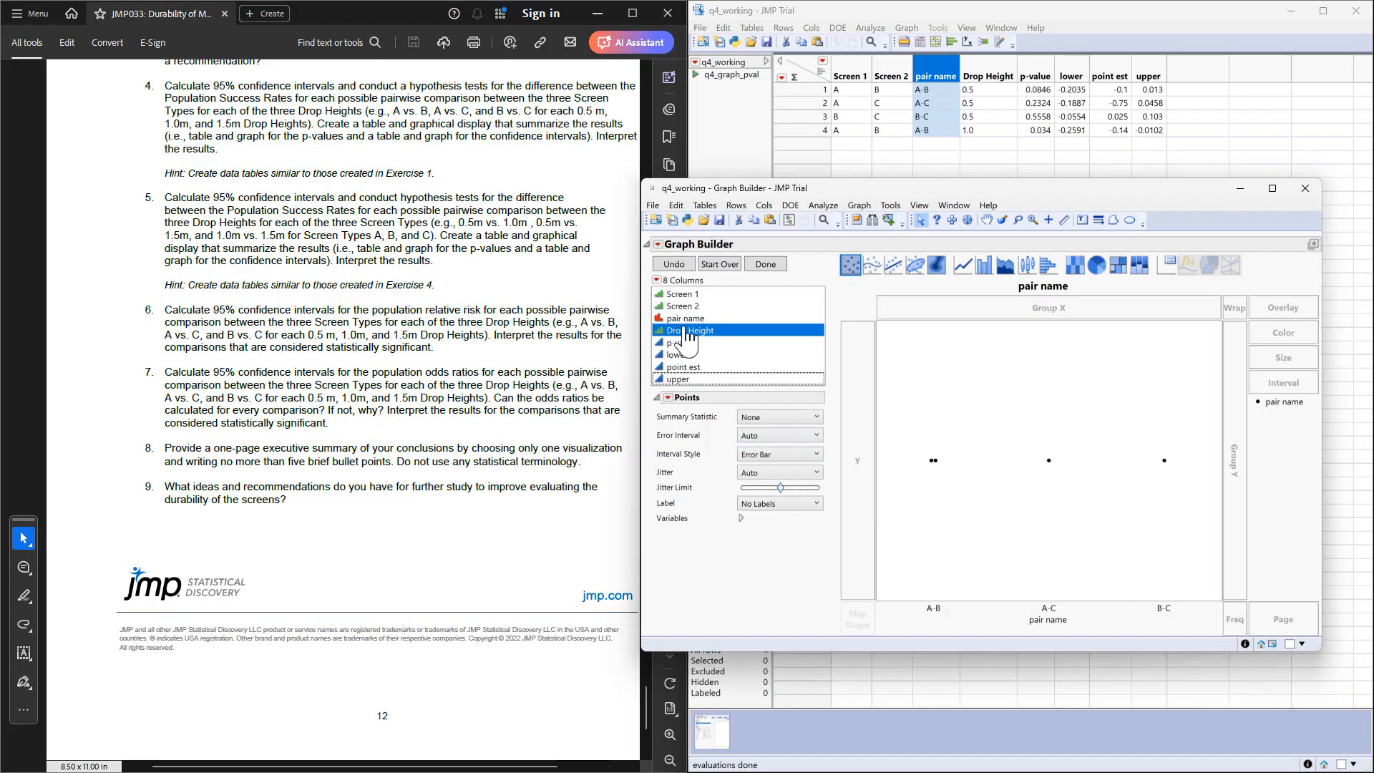
pyautogui.moveTo(685, 332); pyautogui.dragTo(1049, 611)
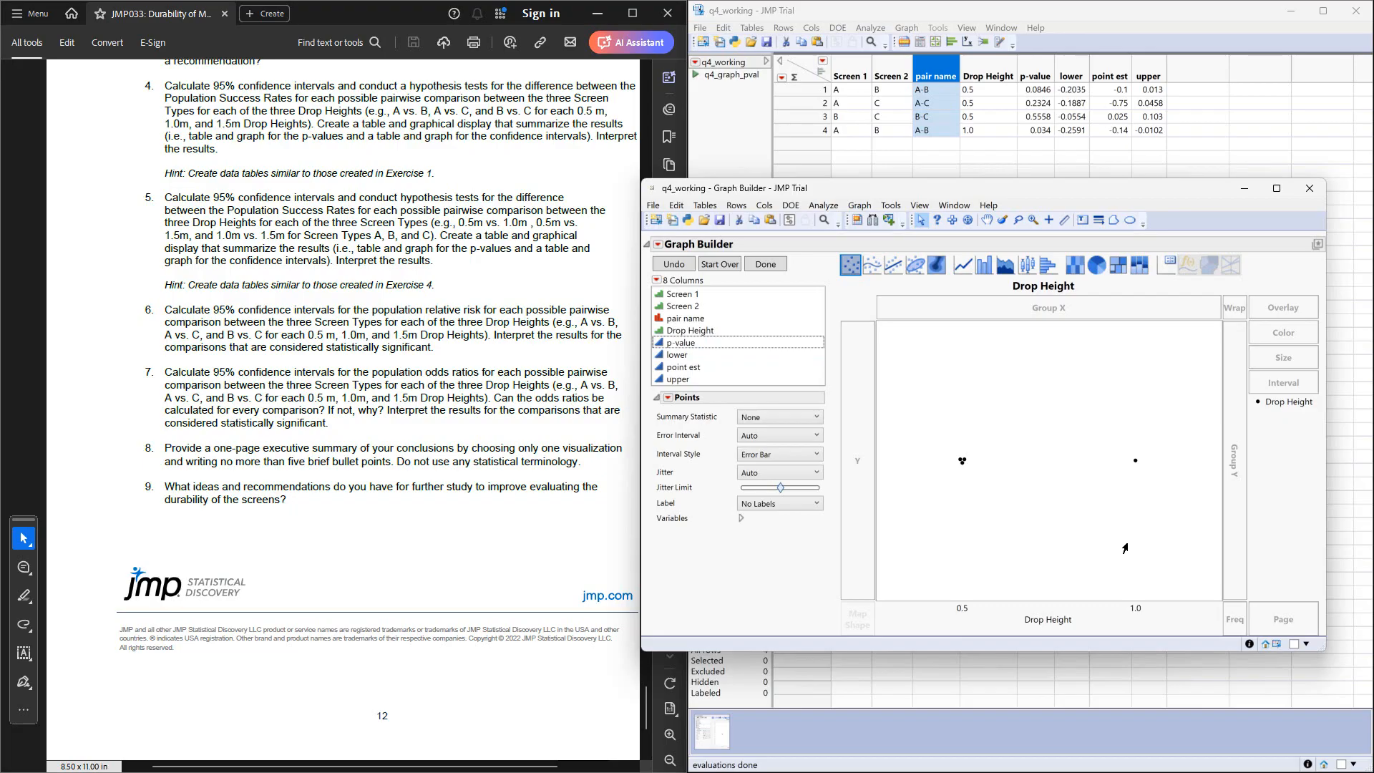
pyautogui.hotkey('ctrl', 'z')
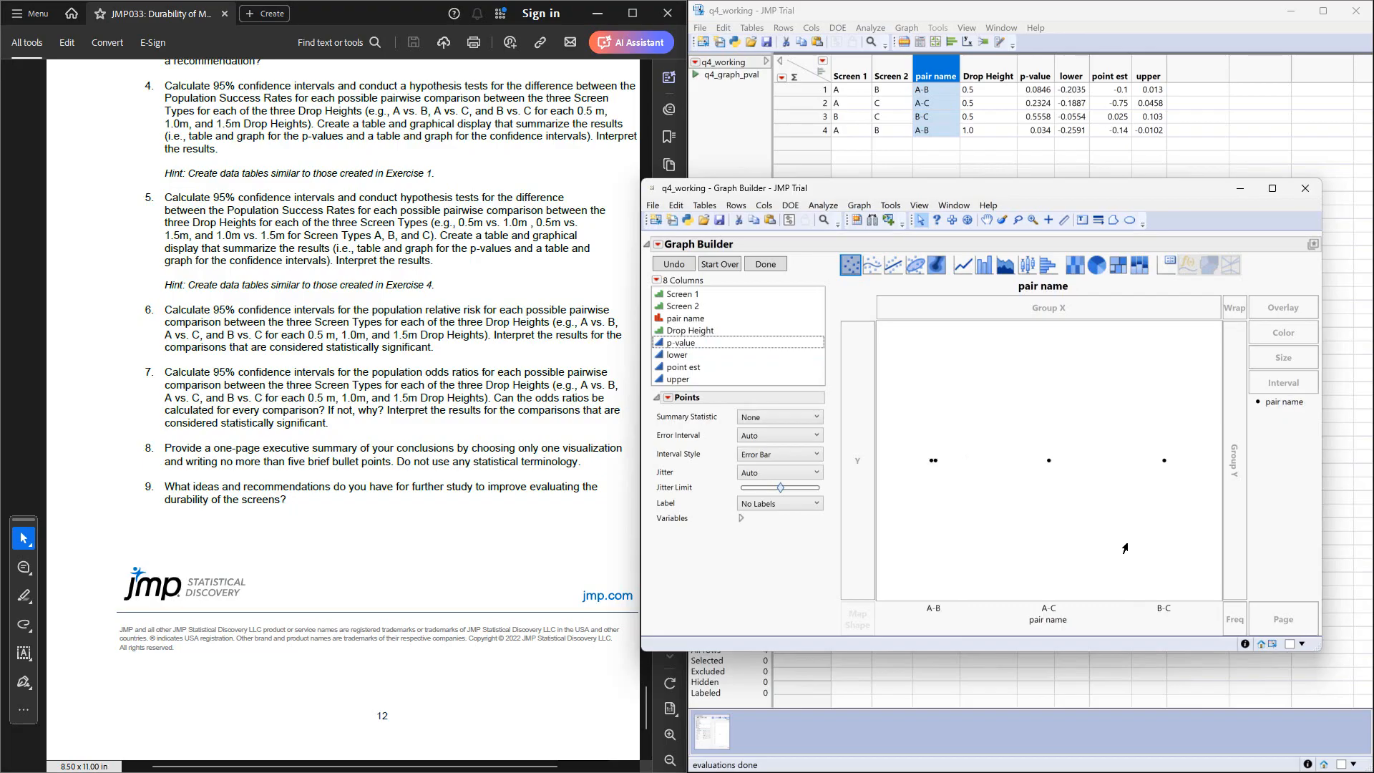
pyautogui.hotkey('ctrl', 'z')
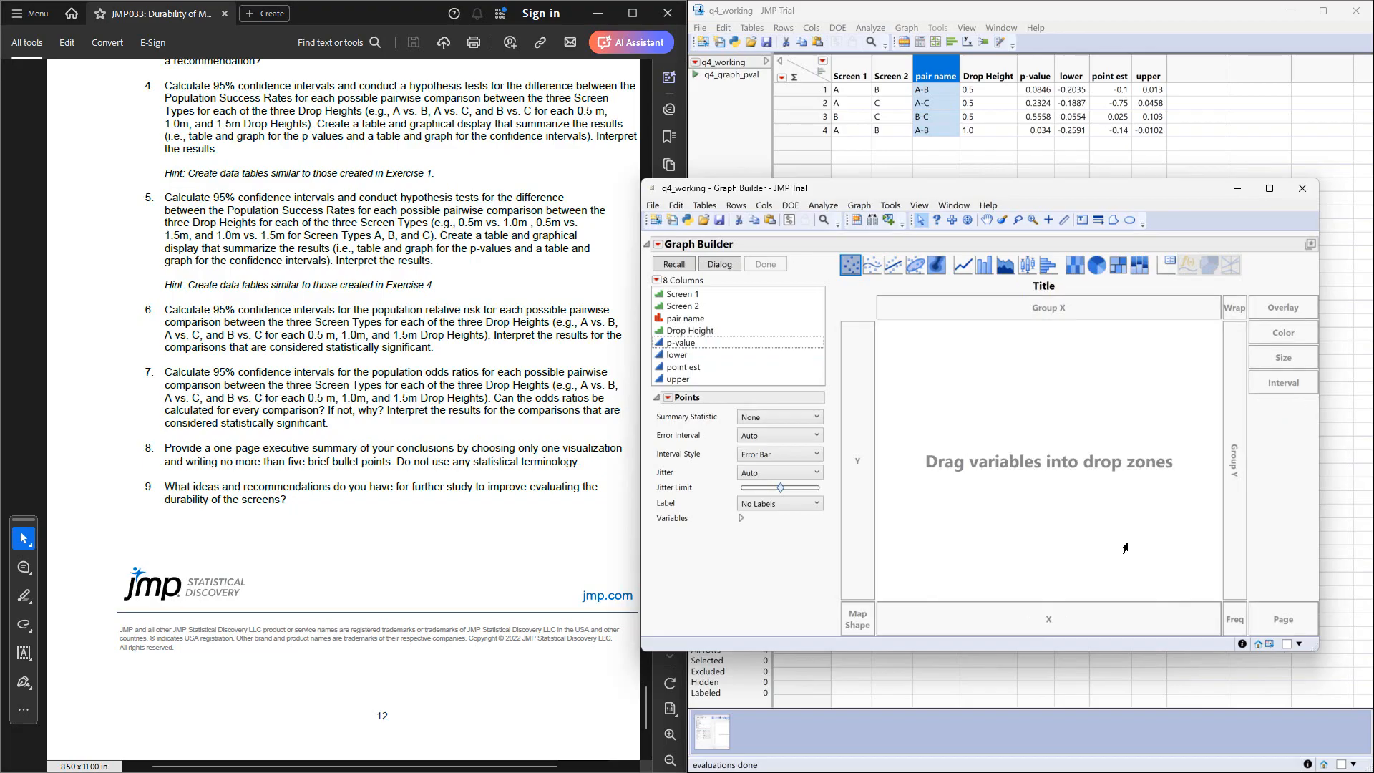
# Nest pair name and Drop Height together on the X axis of the new graph.
pyautogui.click(676, 320)
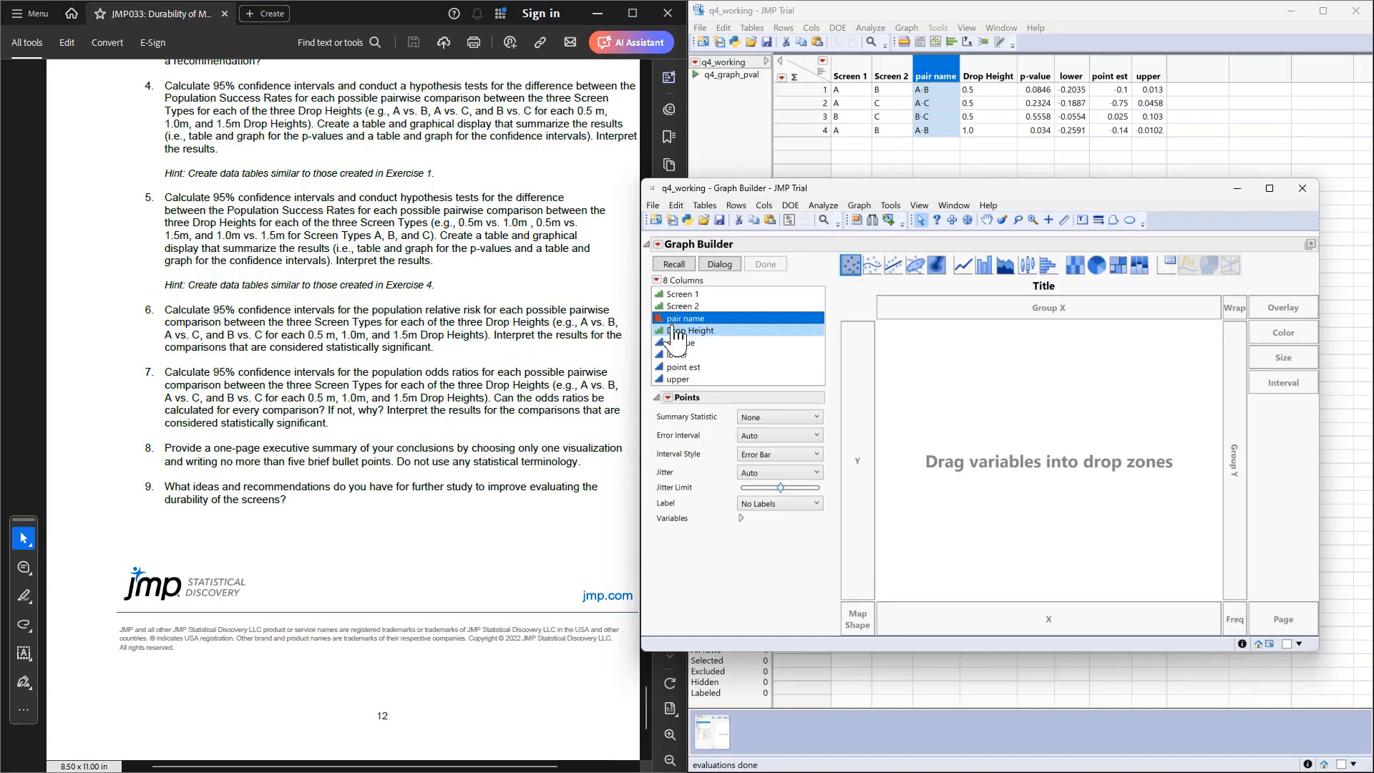
pyautogui.keyDown('shift'); pyautogui.click(674, 331); pyautogui.keyUp('shift')
pyautogui.moveTo(674, 331); pyautogui.dragTo(1003, 624)
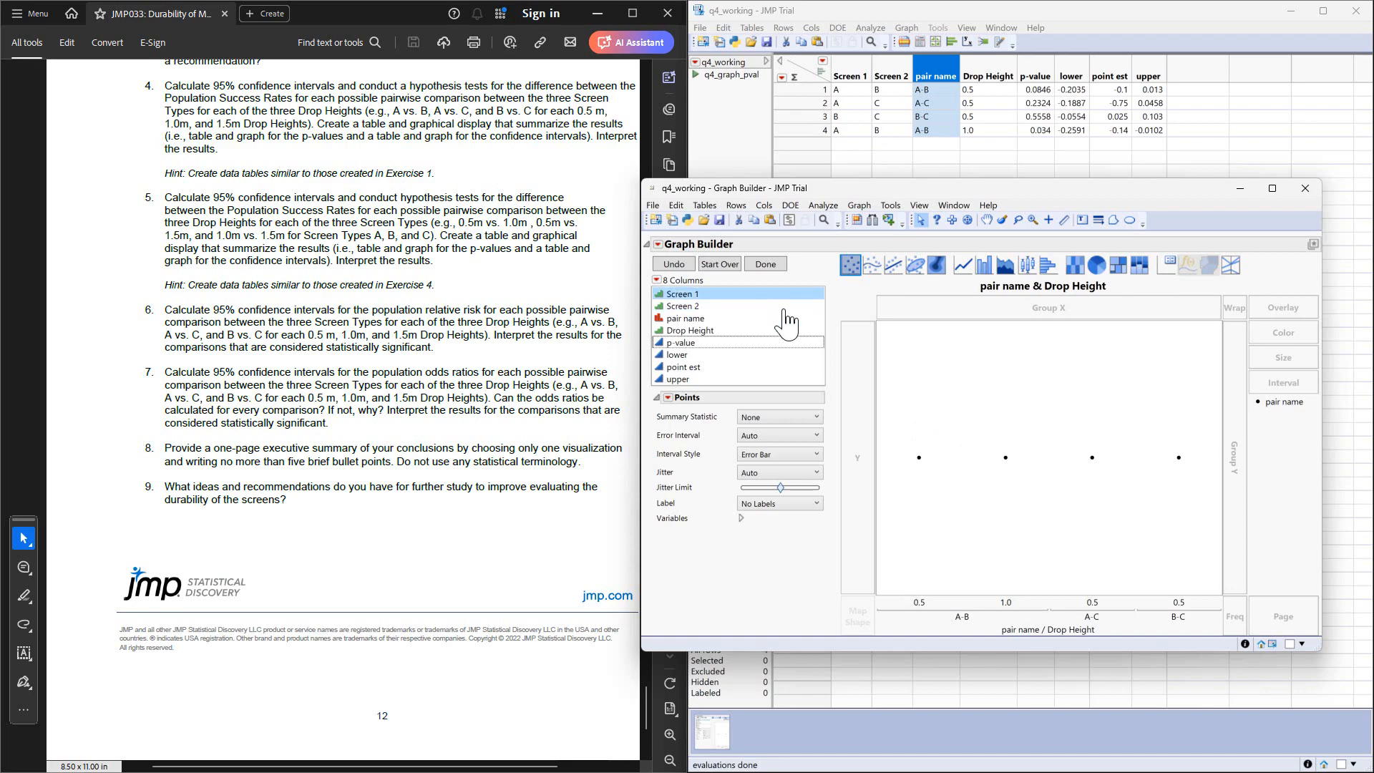
# Assign lower, point est and upper together to the Y axis.
pyautogui.click(654, 356)
pyautogui.click(672, 357)
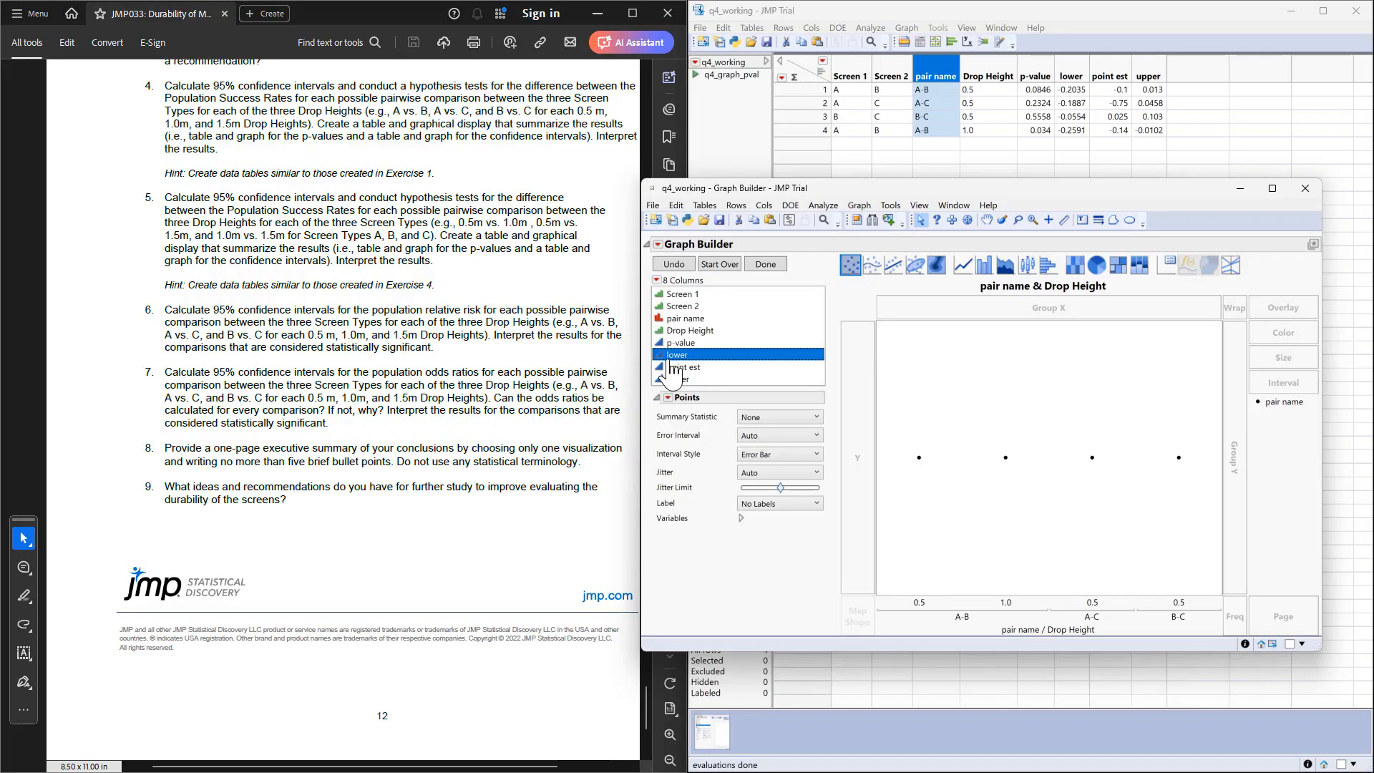
pyautogui.keyDown('ctrl'); pyautogui.click(672, 367); pyautogui.keyUp('ctrl')
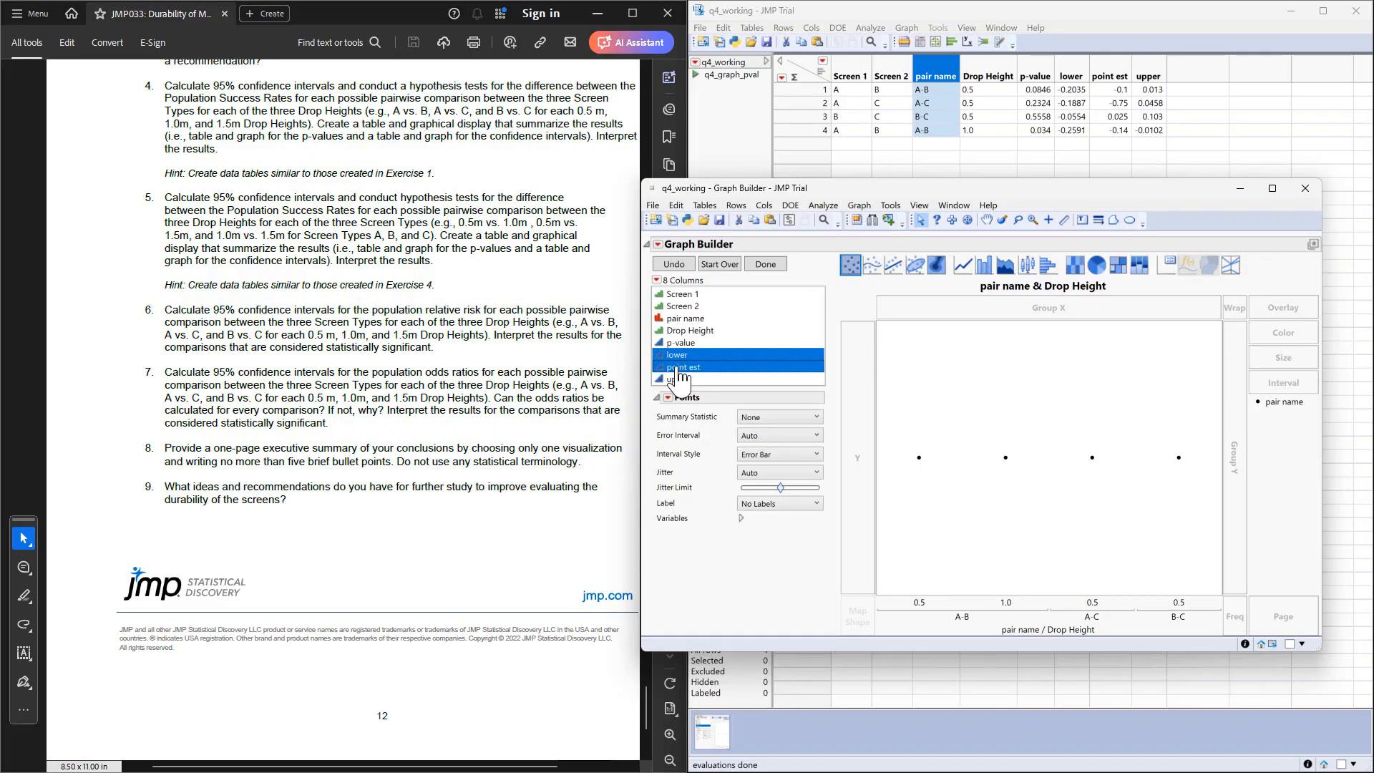
pyautogui.keyDown('ctrl'); pyautogui.click(674, 379); pyautogui.keyUp('ctrl')
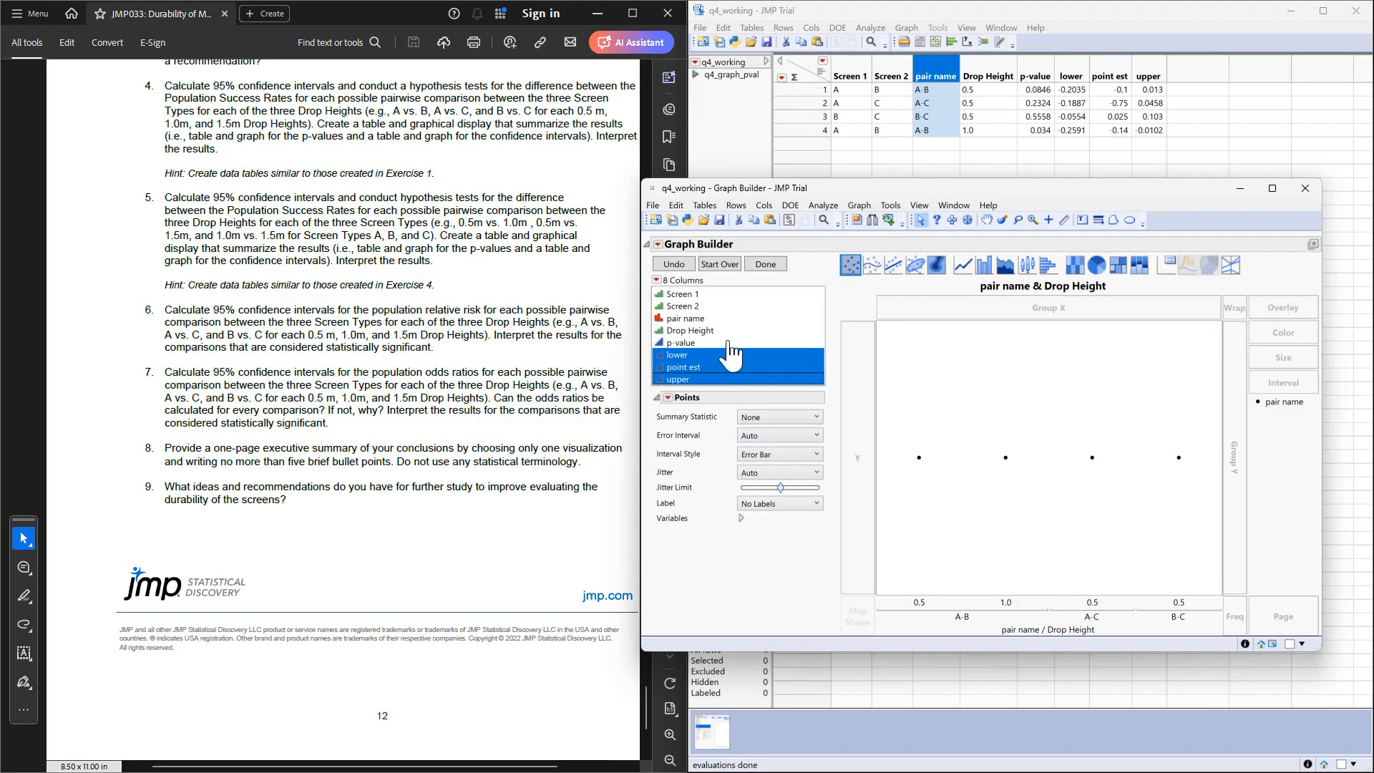
pyautogui.moveTo(728, 356); pyautogui.dragTo(853, 442)
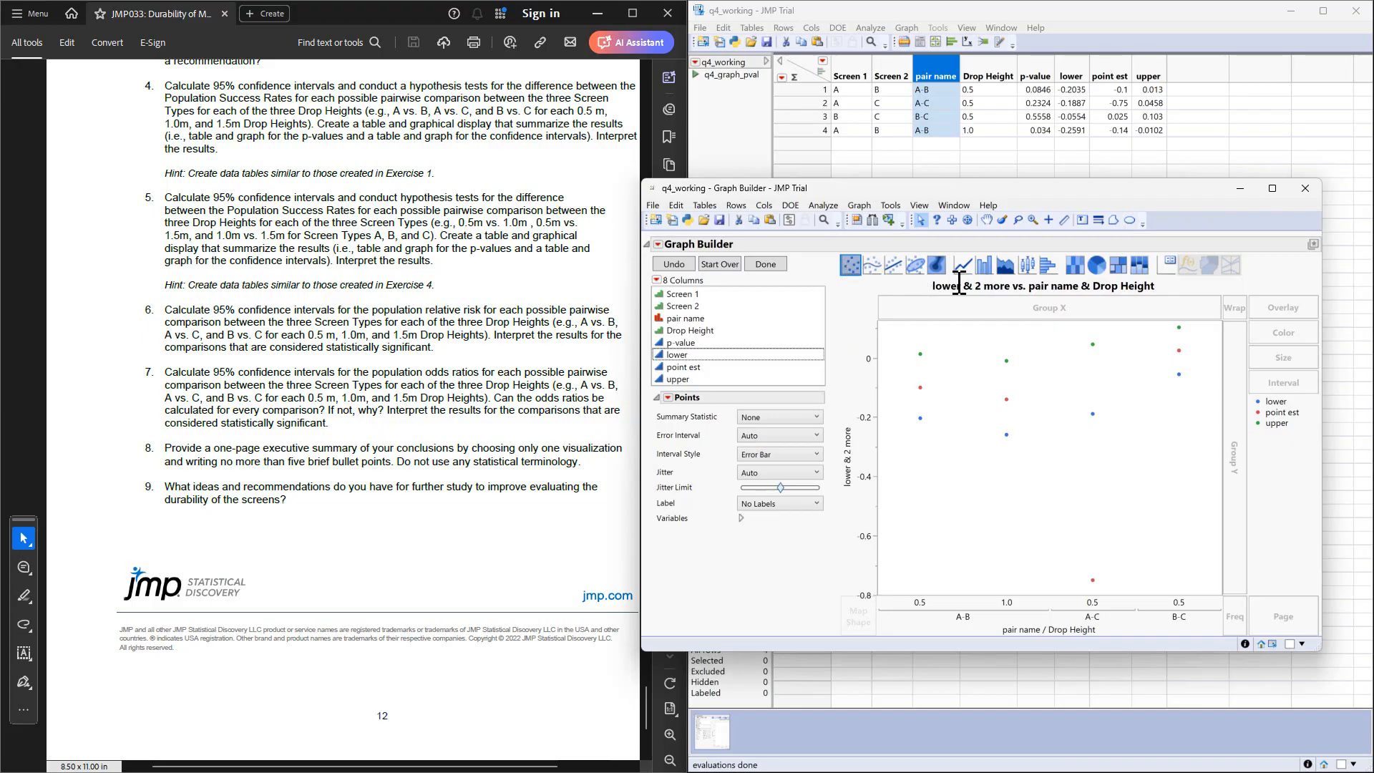
# Add a Bar element alongside the points and set its bar style to Interval.
pyautogui.click(989, 272)
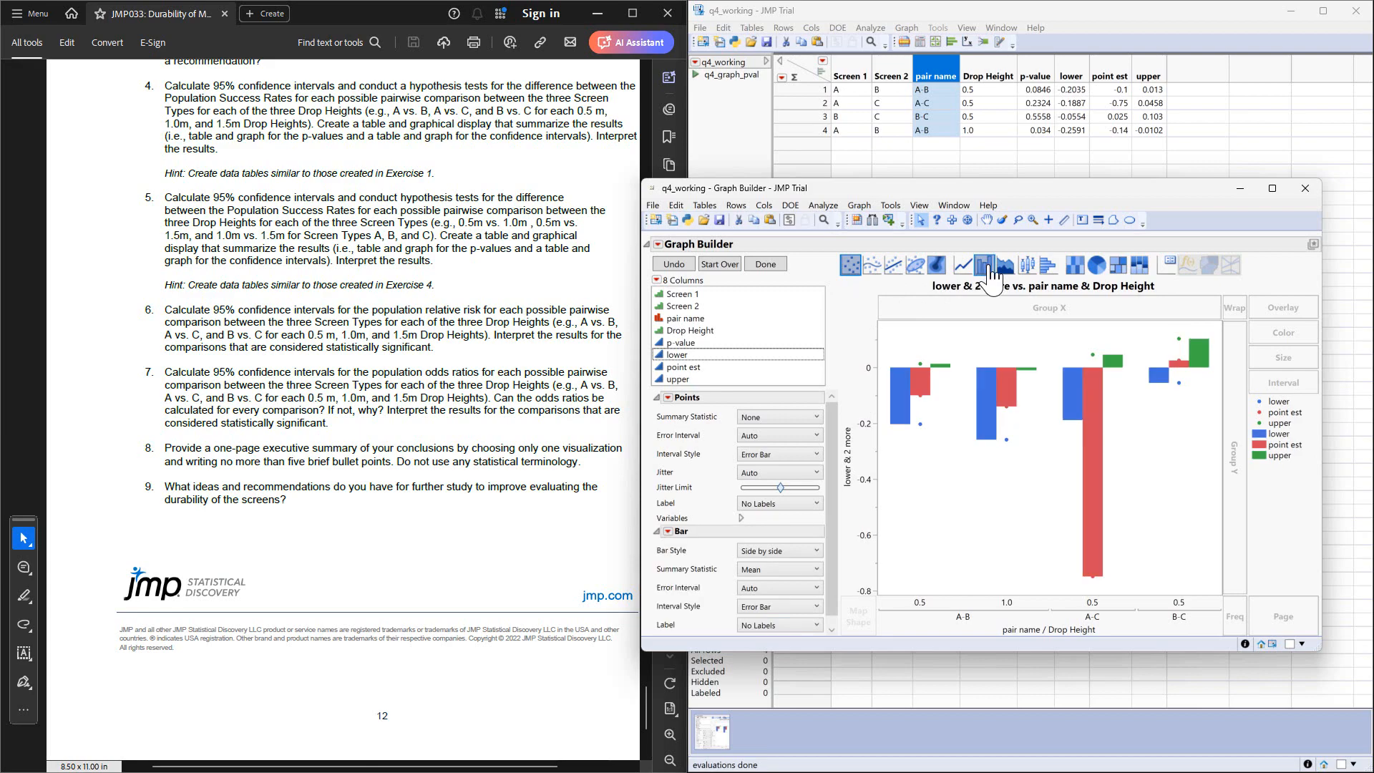
pyautogui.rightClick(1074, 398)
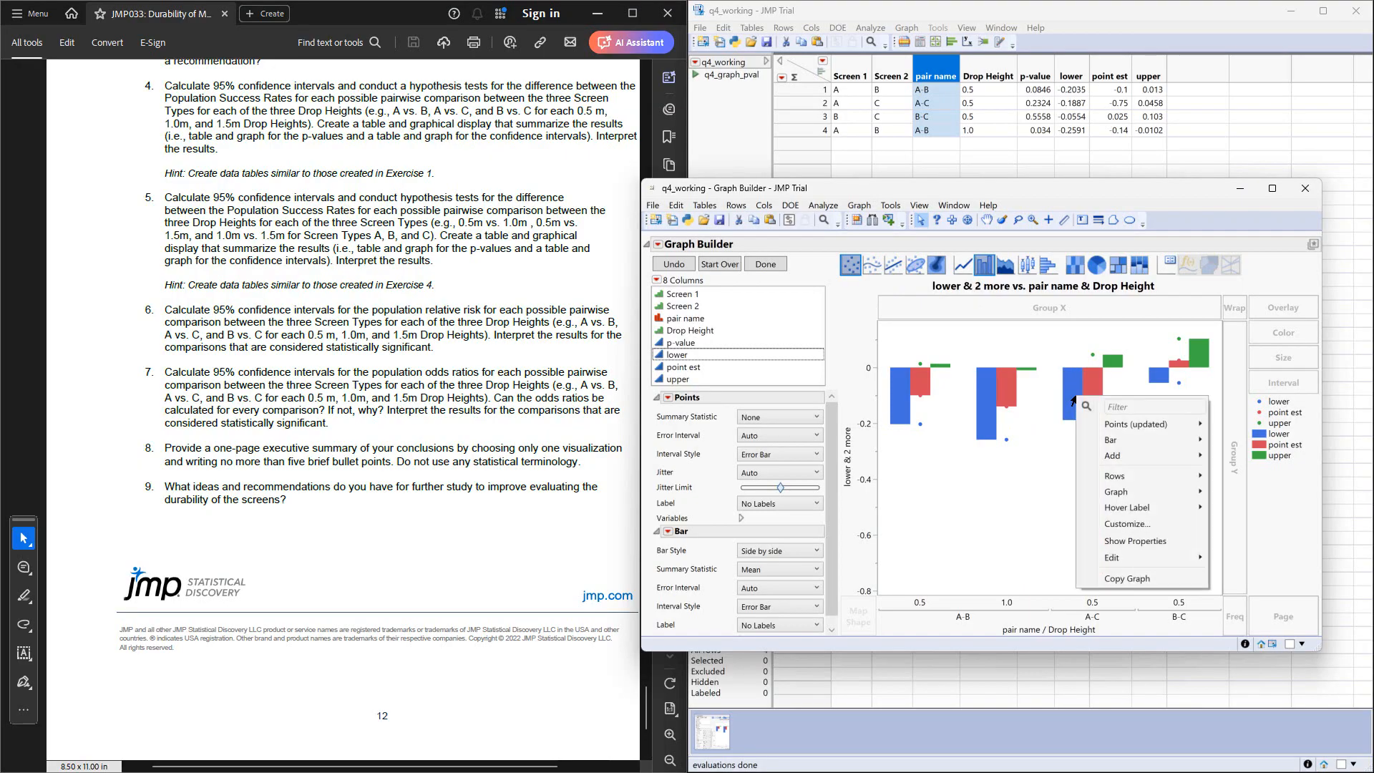
pyautogui.moveTo(1130, 440)
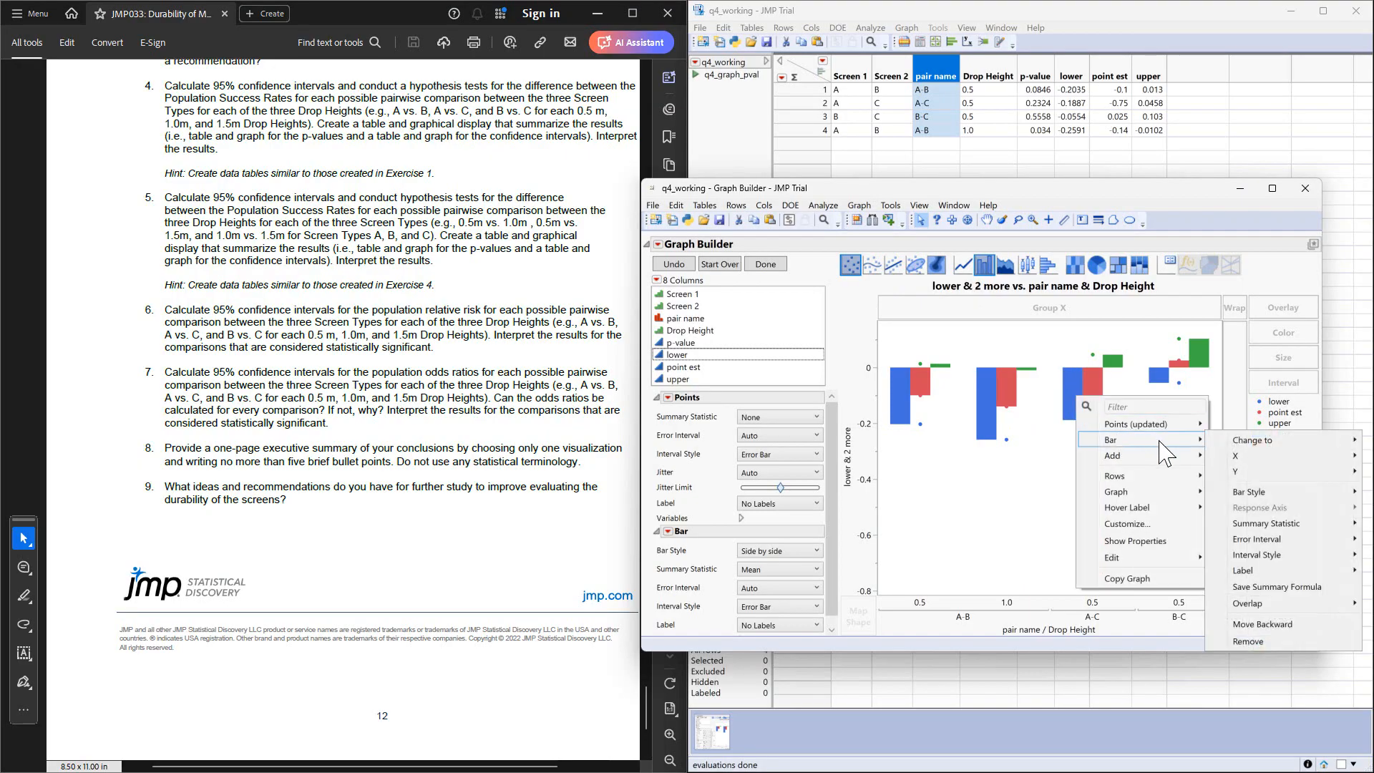
pyautogui.moveTo(1251, 497)
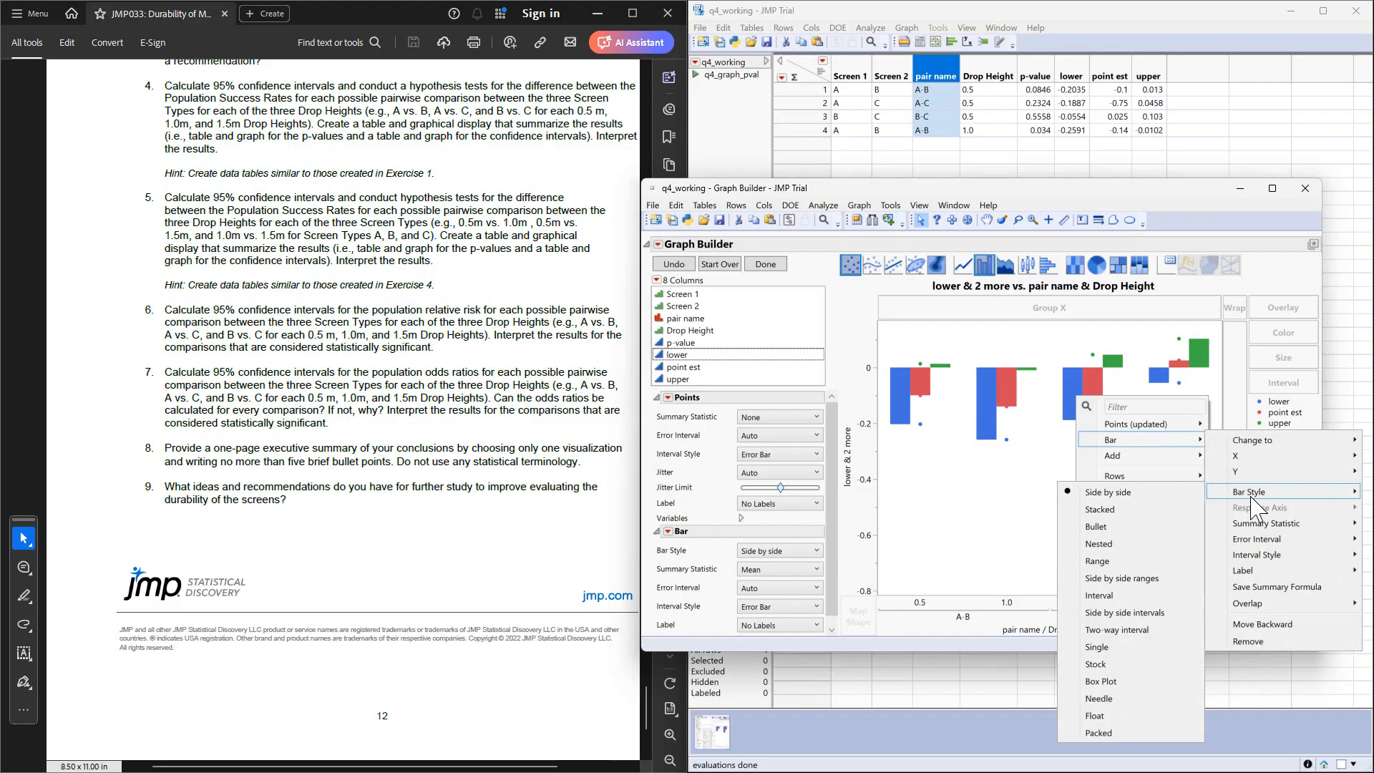
pyautogui.click(1099, 596)
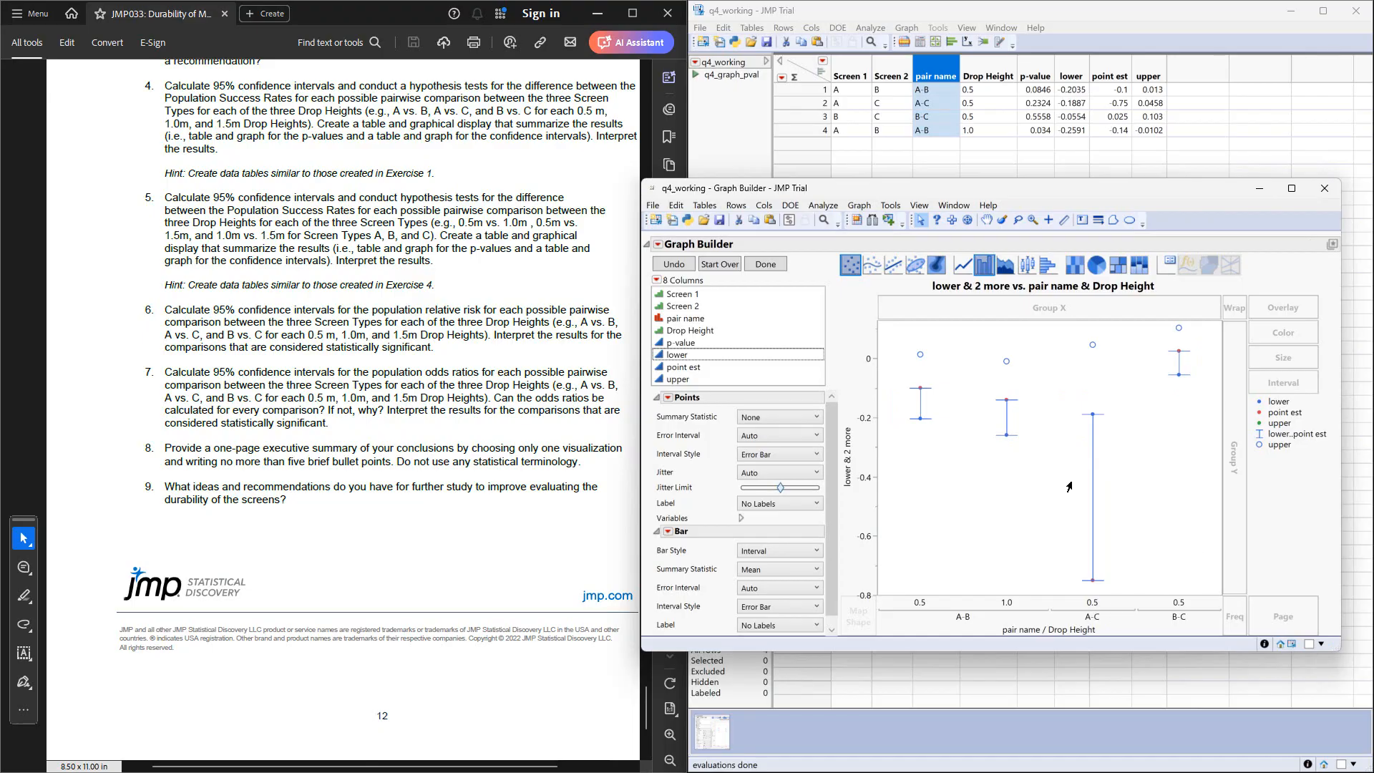
# Exclude upper and lower from the Points element's variables so that only point est is plotted as points.
pyautogui.click(741, 517)
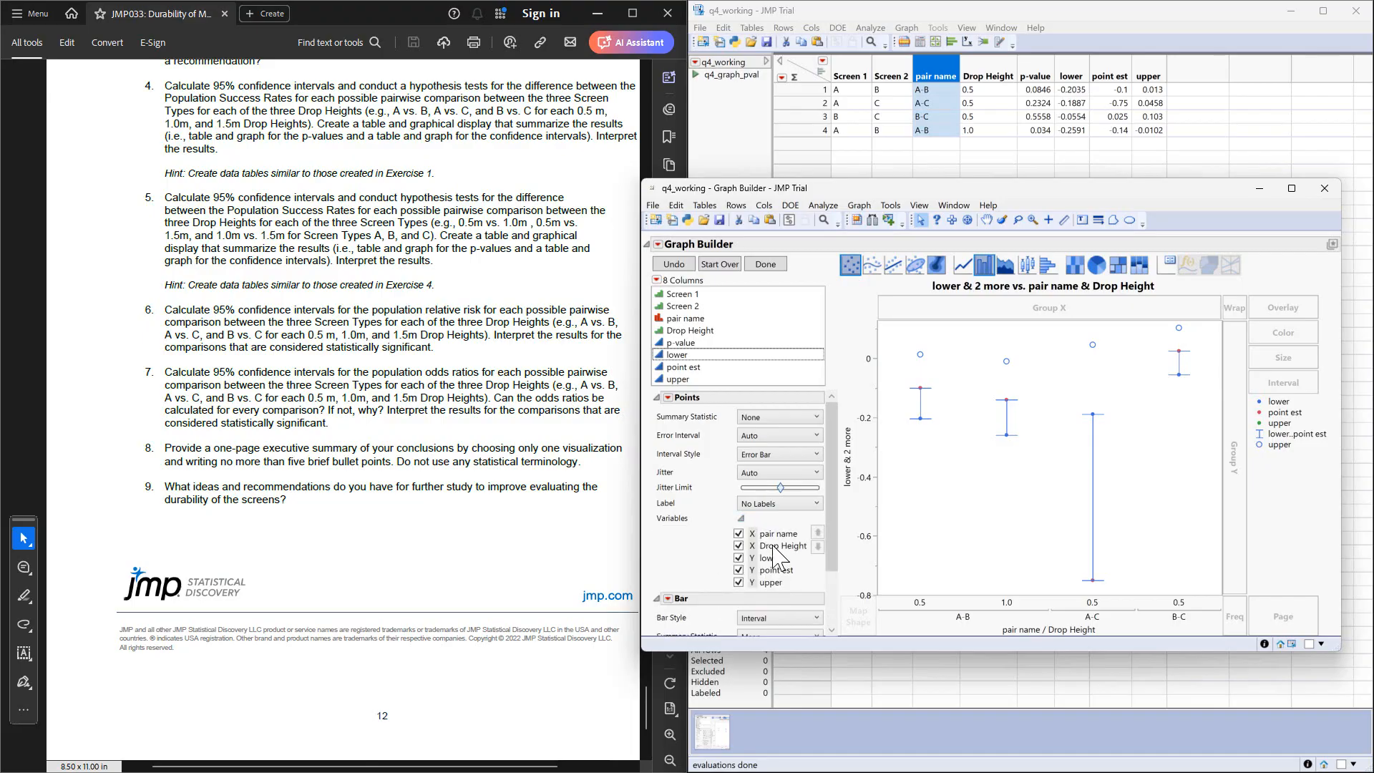
pyautogui.click(738, 583)
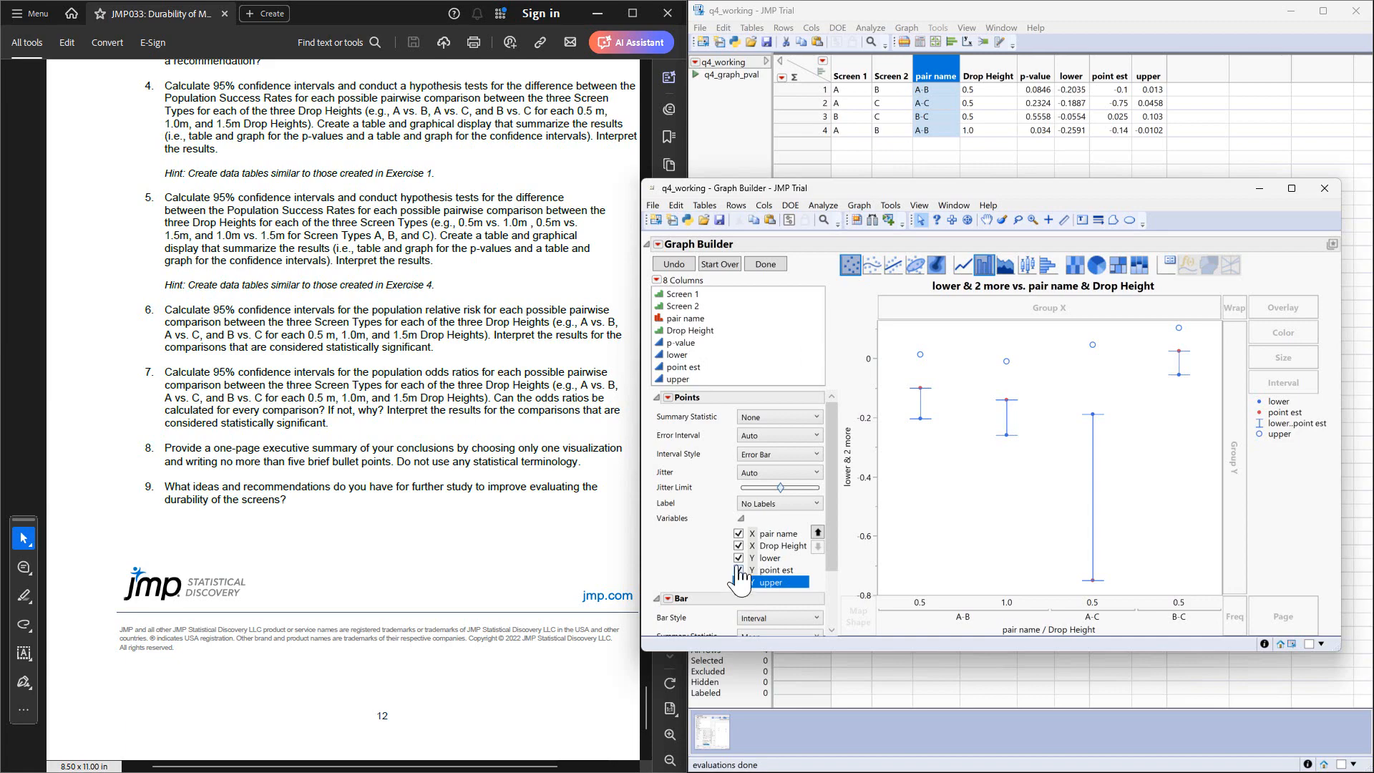
pyautogui.click(738, 558)
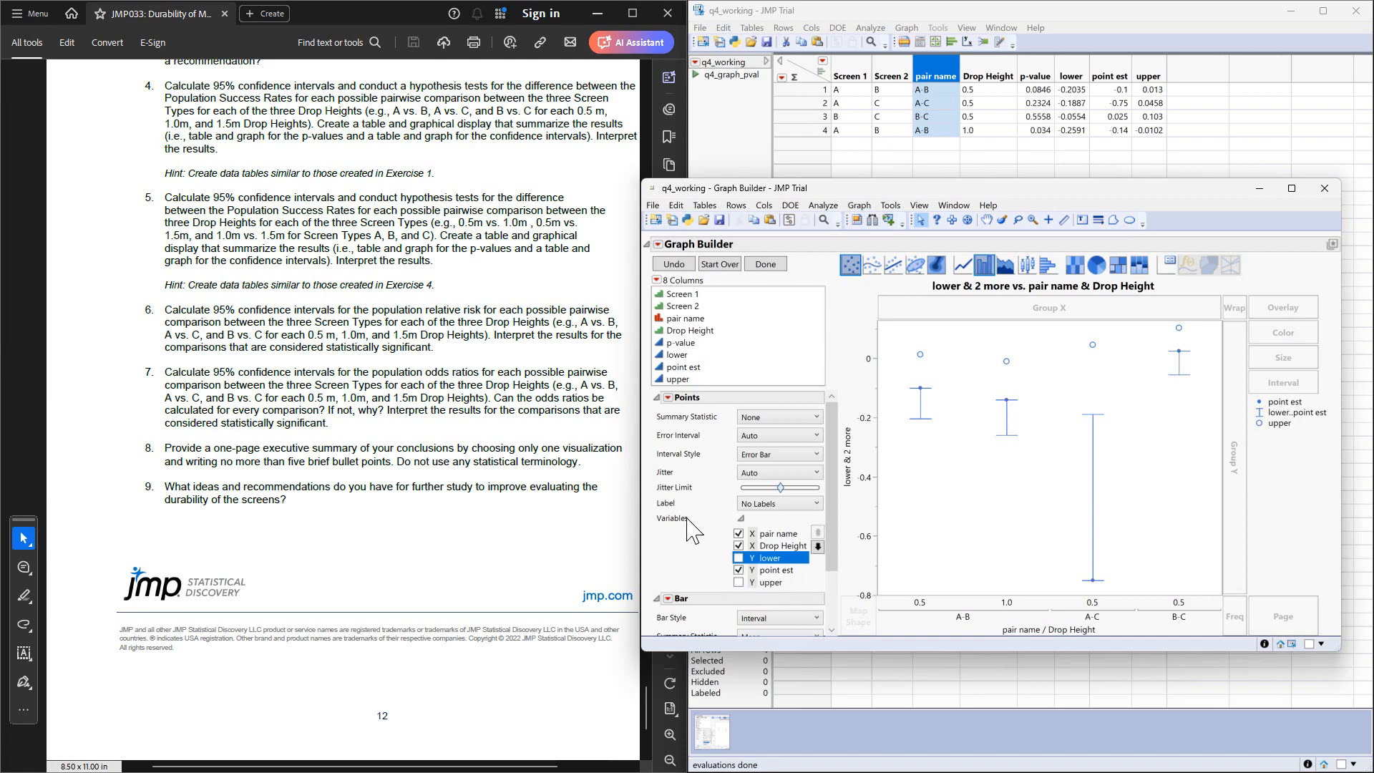
# Exclude point est from the Bar element's variables so that the intervals span lower to upper.
pyautogui.scroll(-3, 687, 518)
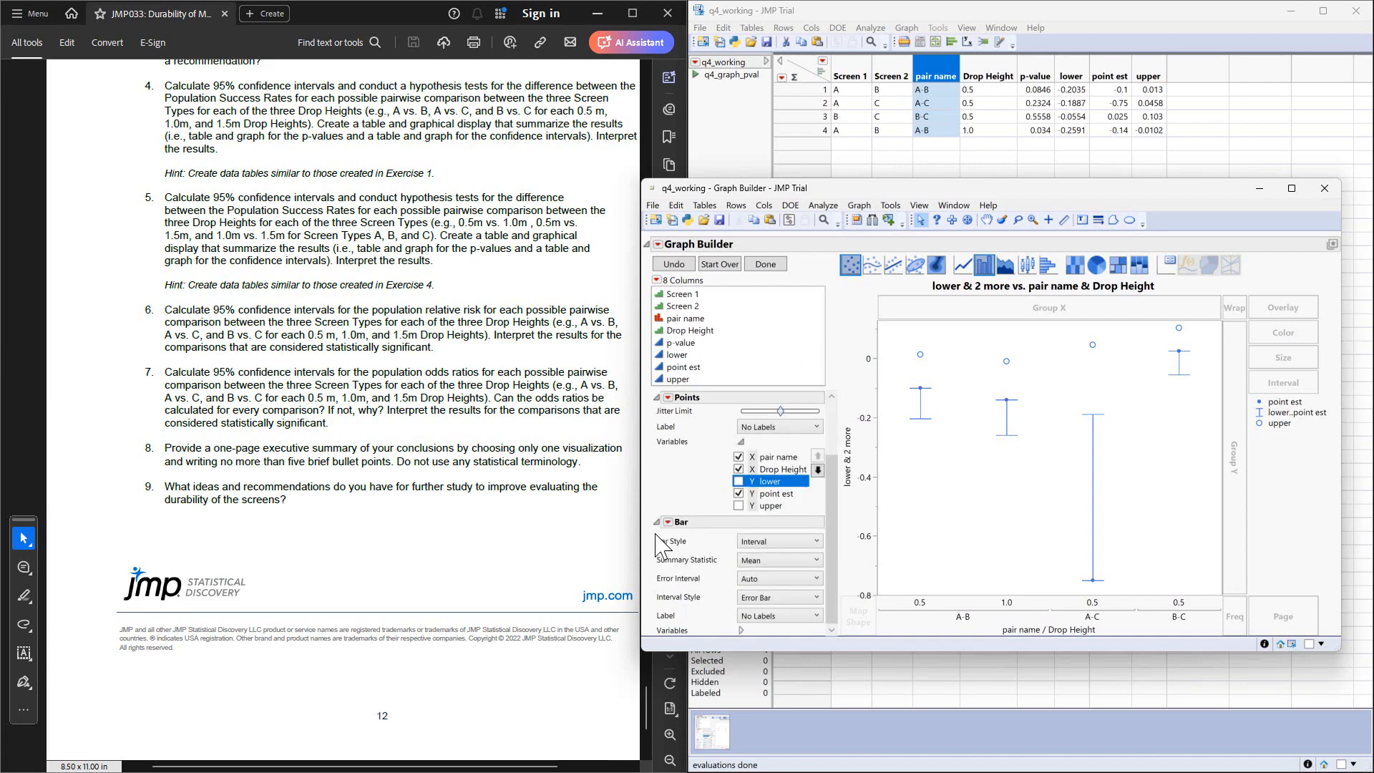
pyautogui.click(741, 630)
pyautogui.scroll(-3, 742, 601)
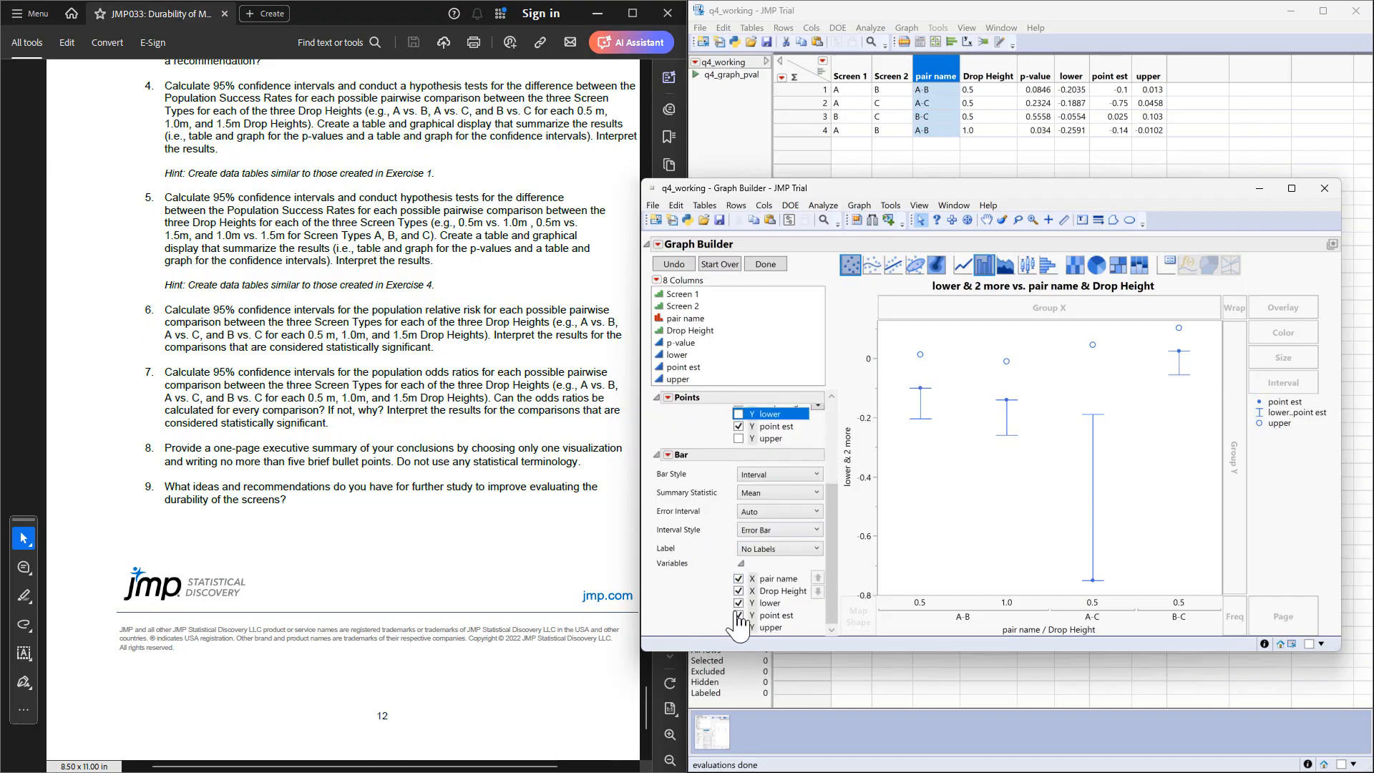
pyautogui.click(738, 615)
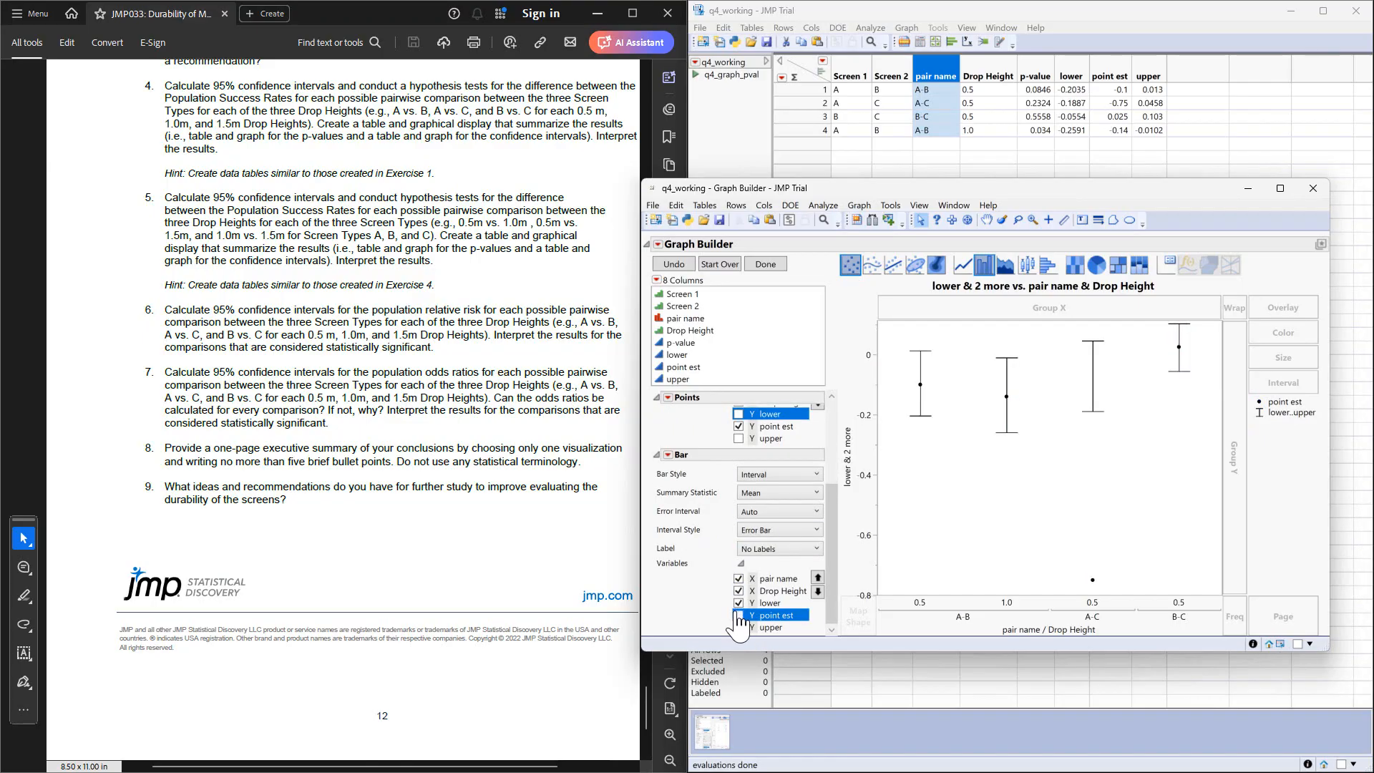
pyautogui.click(739, 627)
# Correct the point est of the A-C pair at 0.5 drop height to -0.075 in q4_working, and return to the graph.
pyautogui.moveTo(1009, 193); pyautogui.dragTo(914, 201)
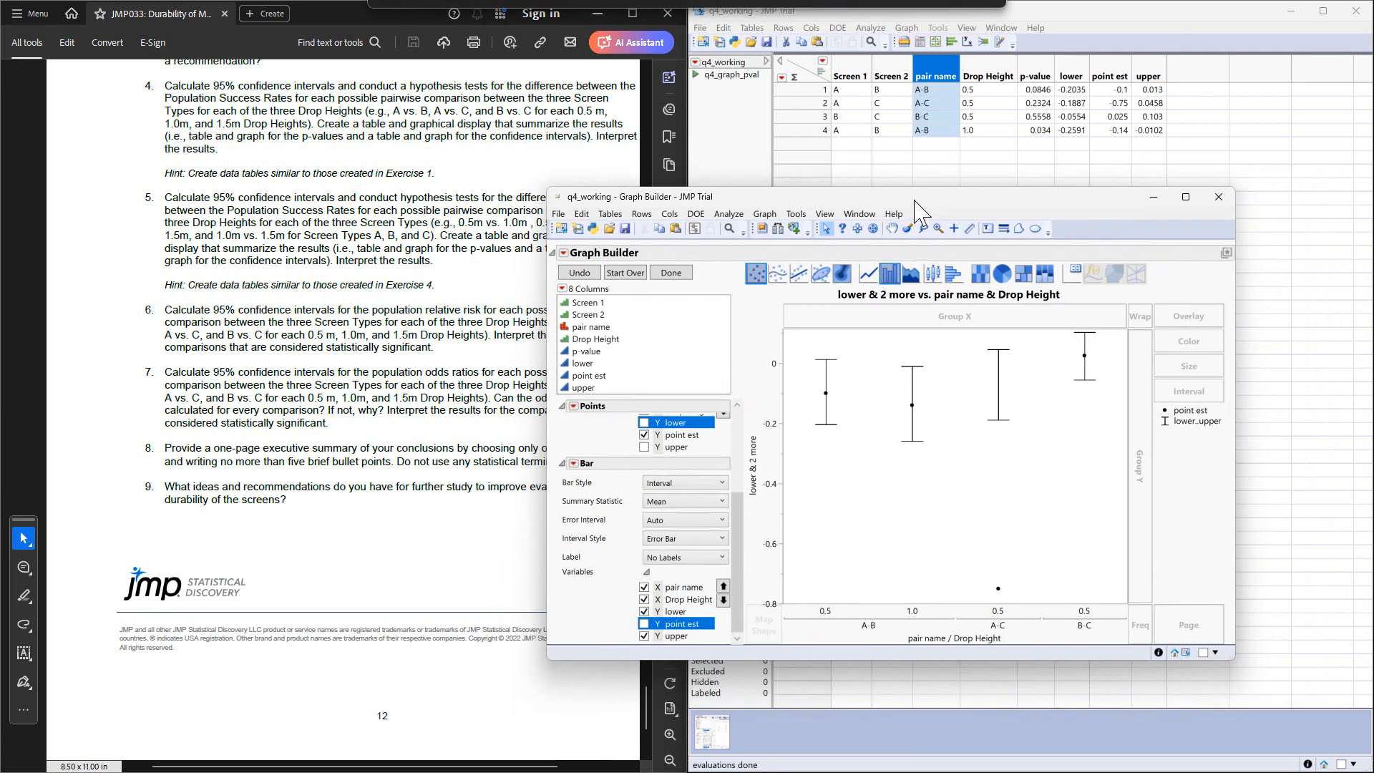
pyautogui.click(1120, 103)
pyautogui.click(1120, 103)
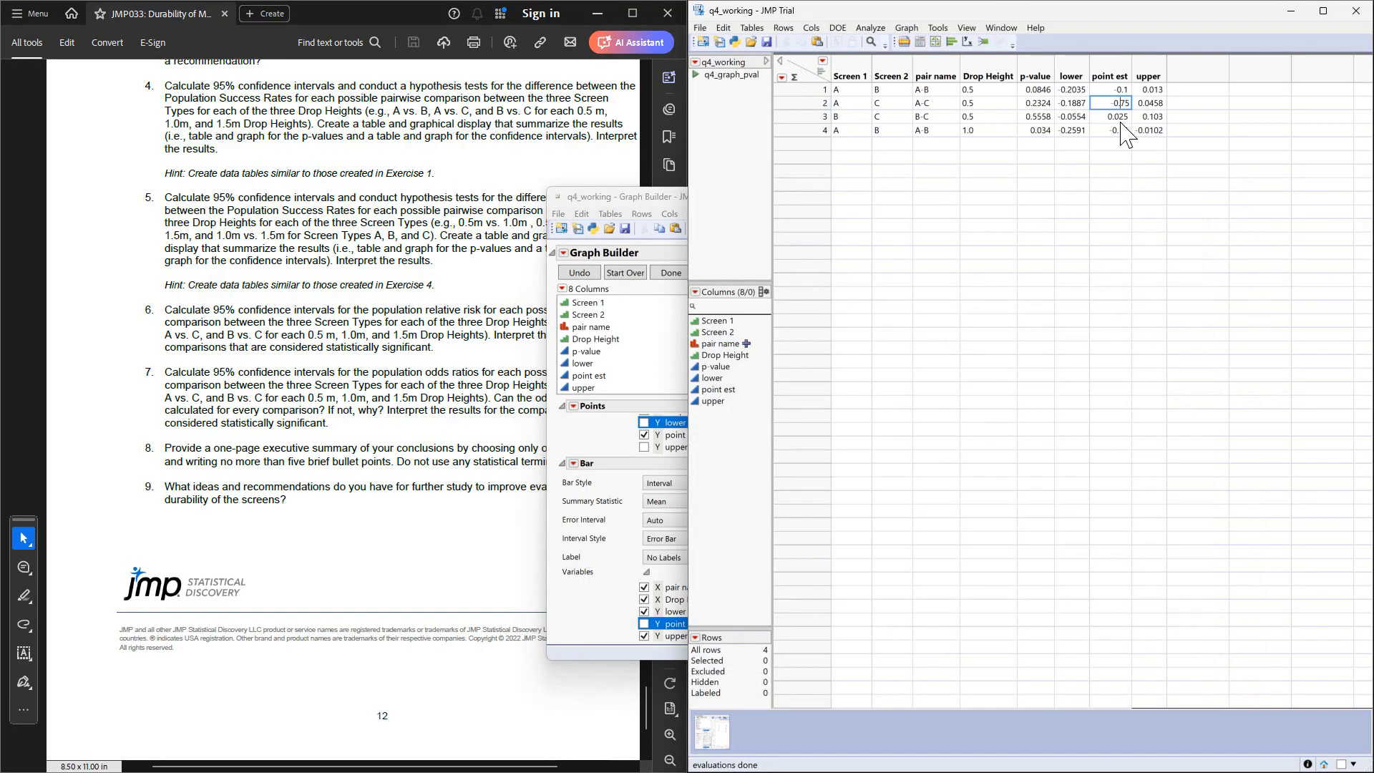
pyautogui.press('Return')
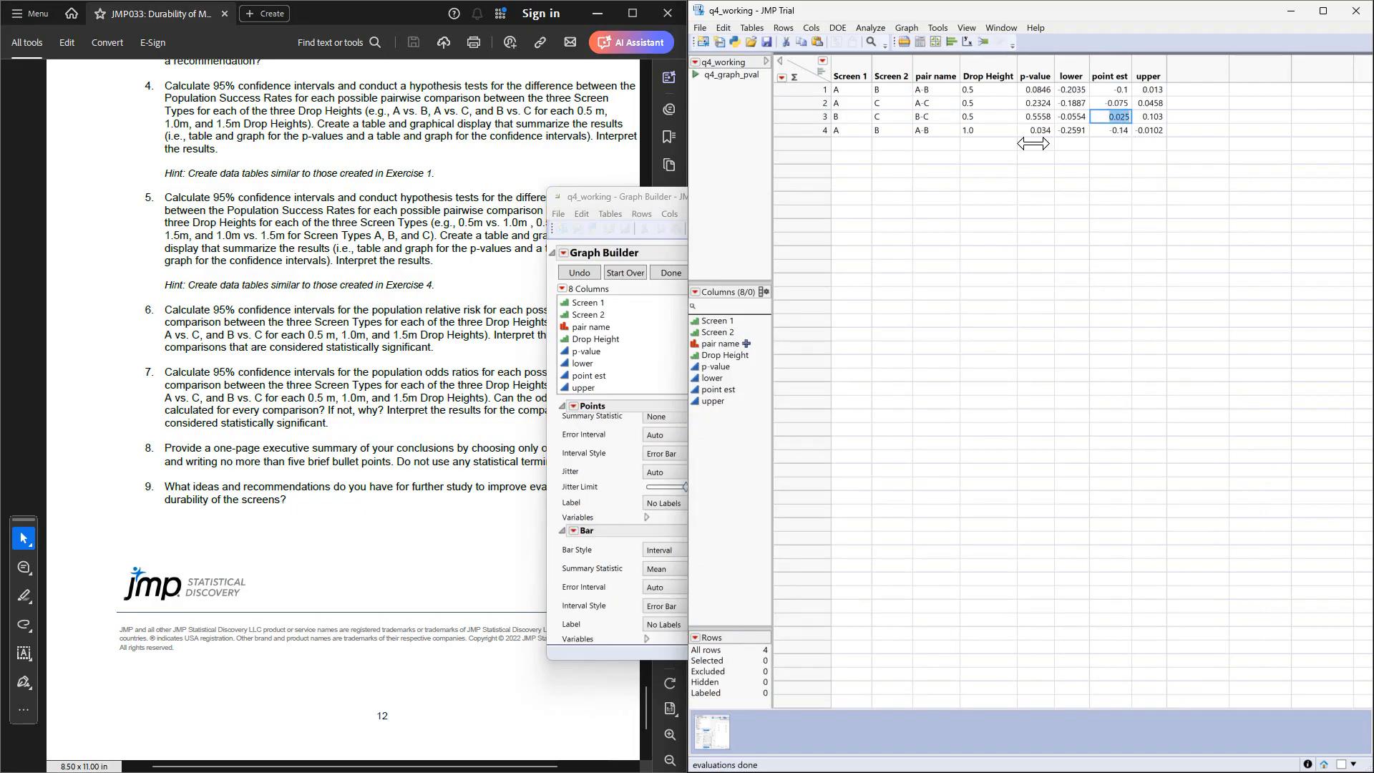
pyautogui.click(636, 199)
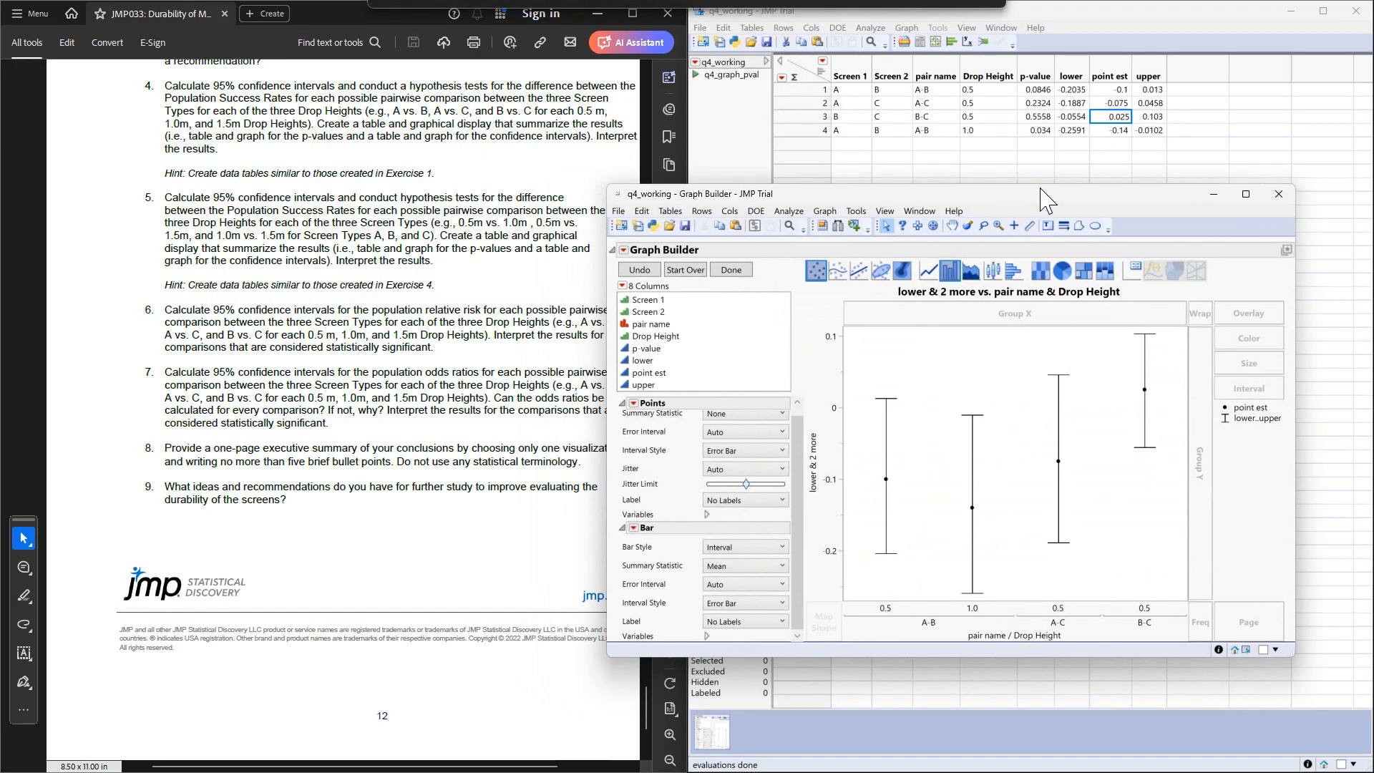
pyautogui.moveTo(978, 204); pyautogui.dragTo(1086, 168)
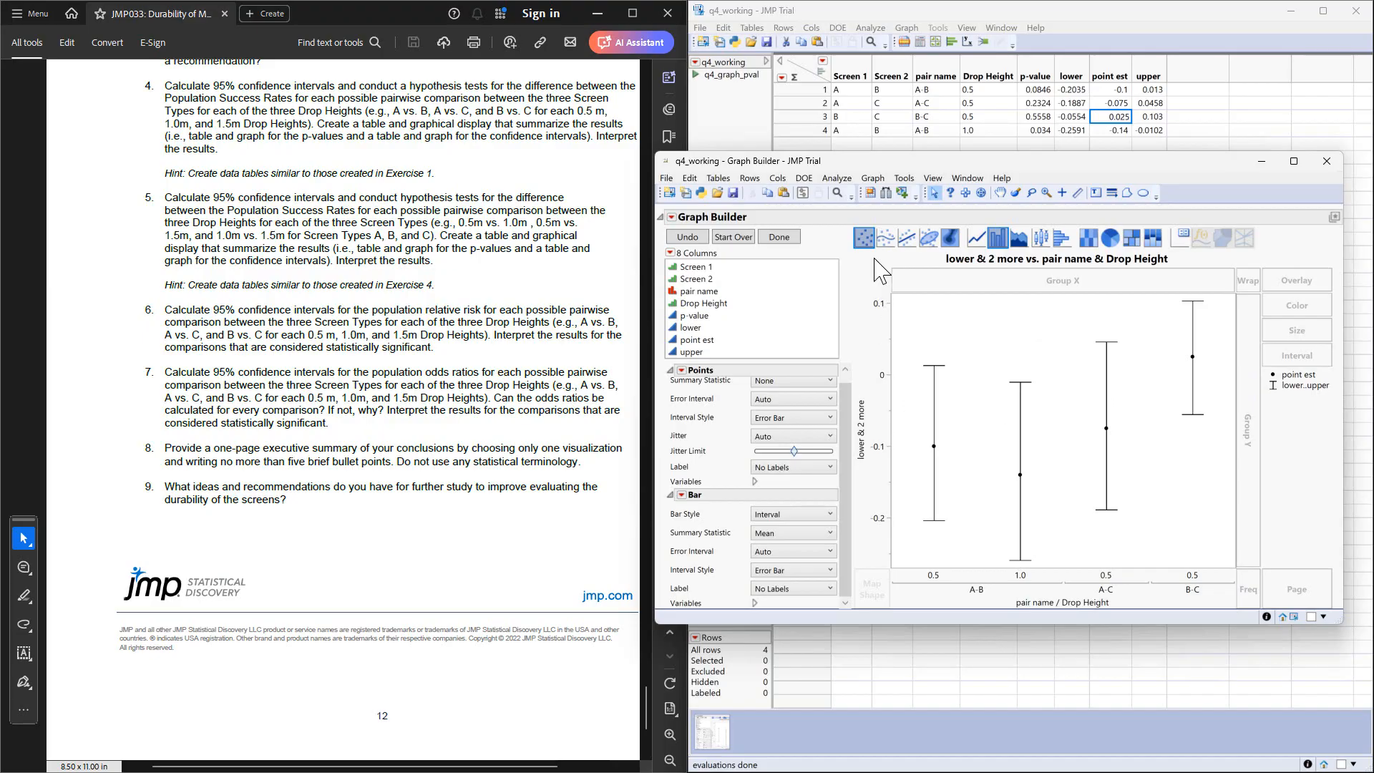
# Finish the confidence interval graph and save its script to the data table as "q4_graph_CI".
pyautogui.click(778, 237)
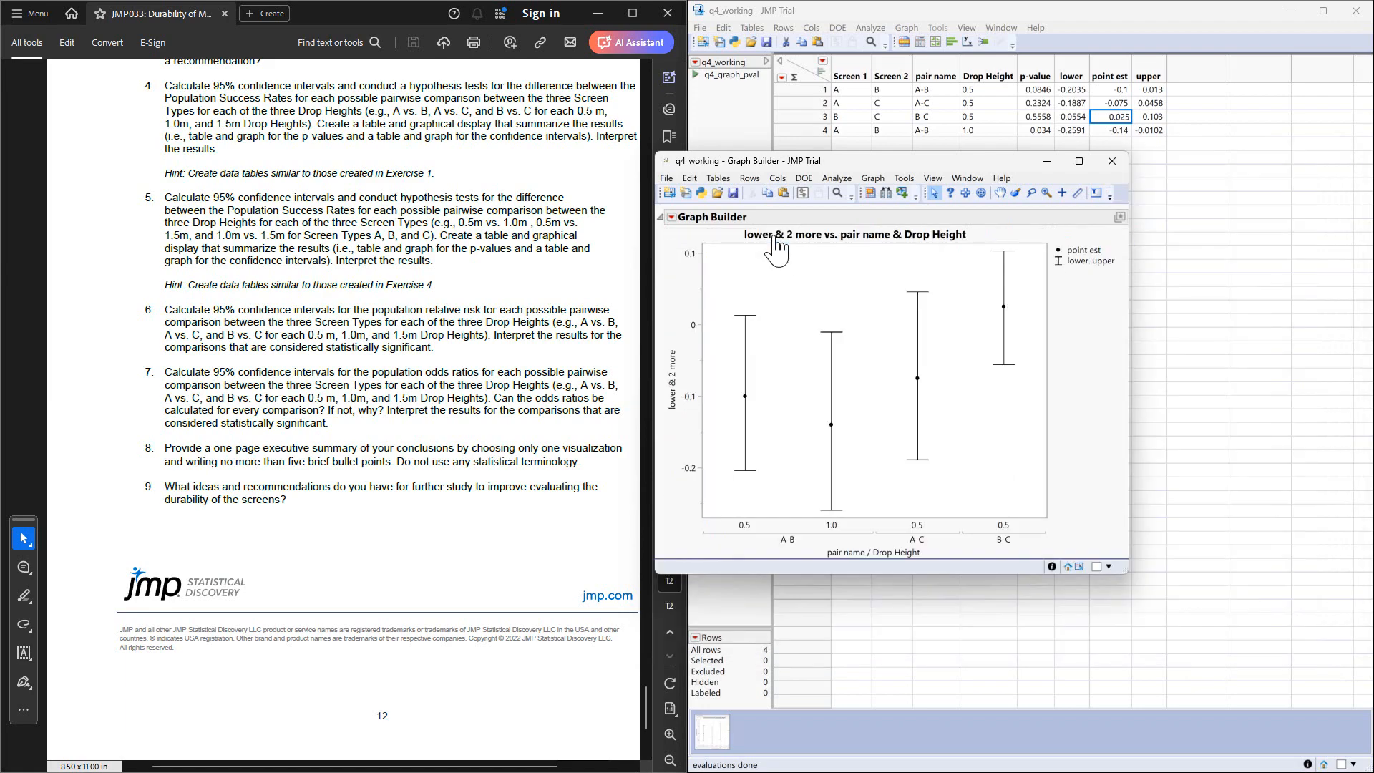
pyautogui.click(671, 217)
pyautogui.moveTo(751, 560)
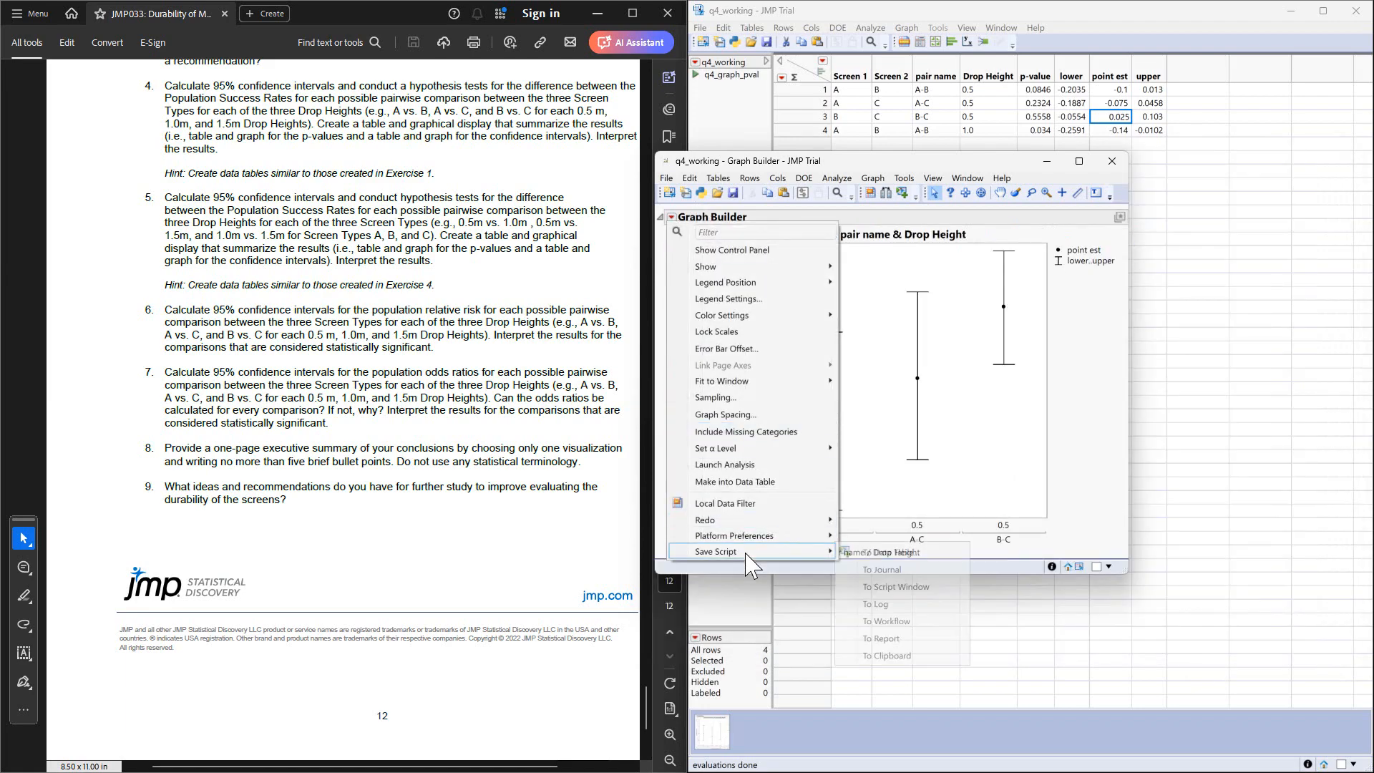
pyautogui.click(885, 553)
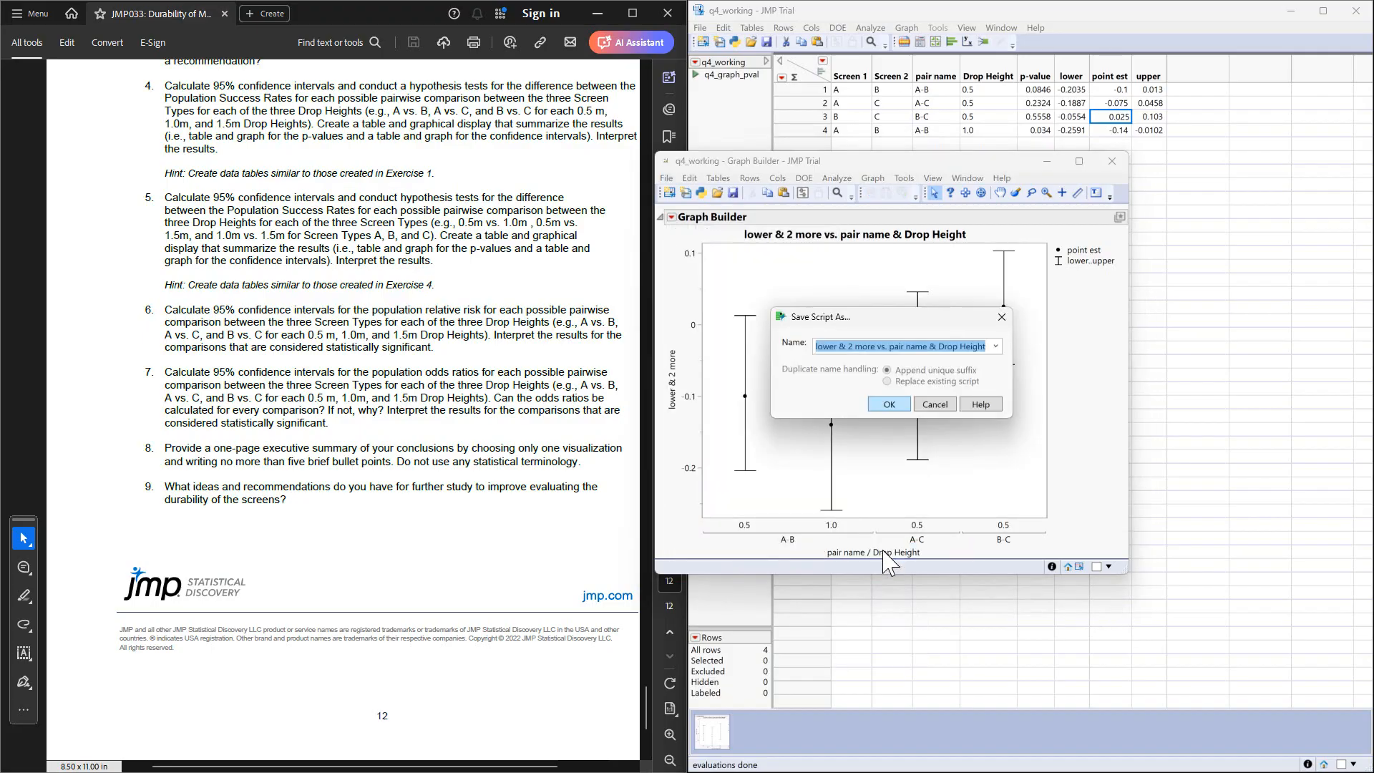
pyautogui.write('q4')
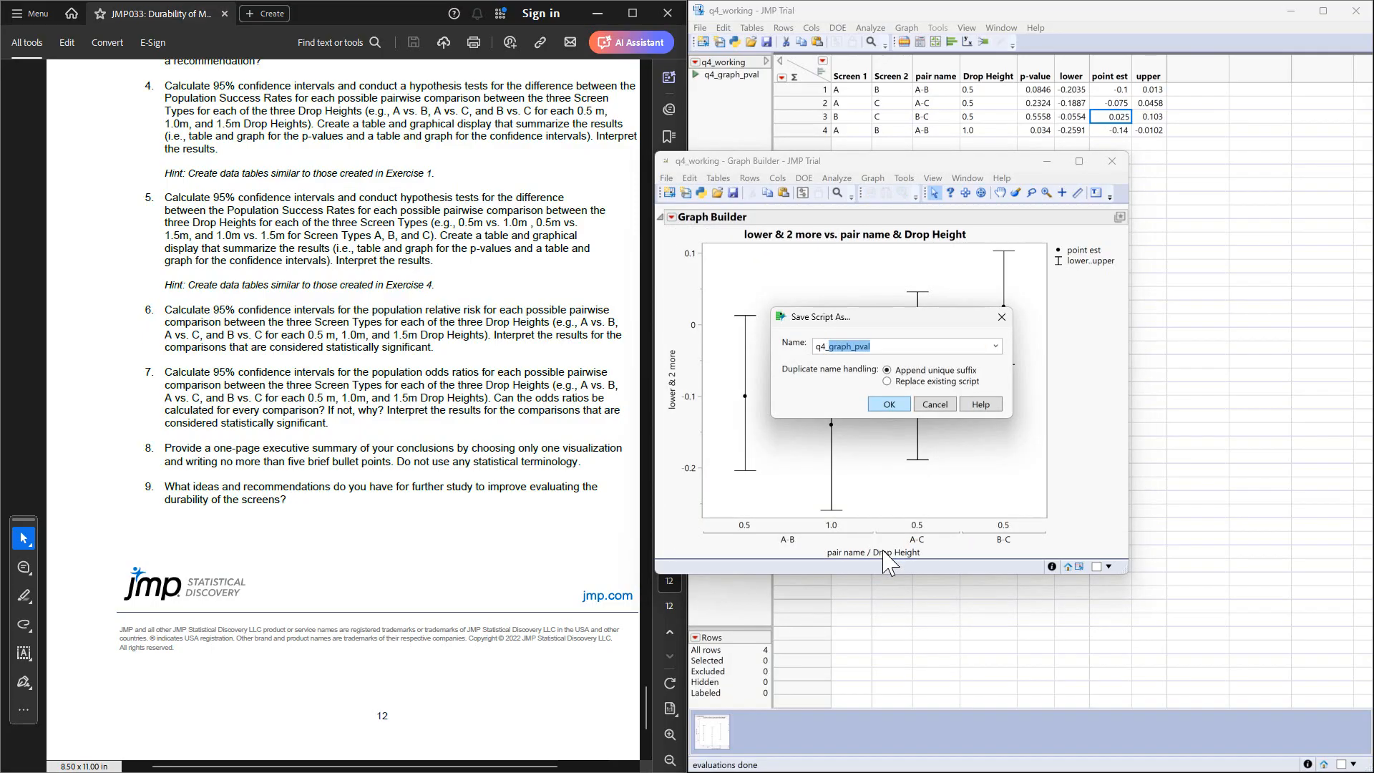
pyautogui.write('_graph_CI')
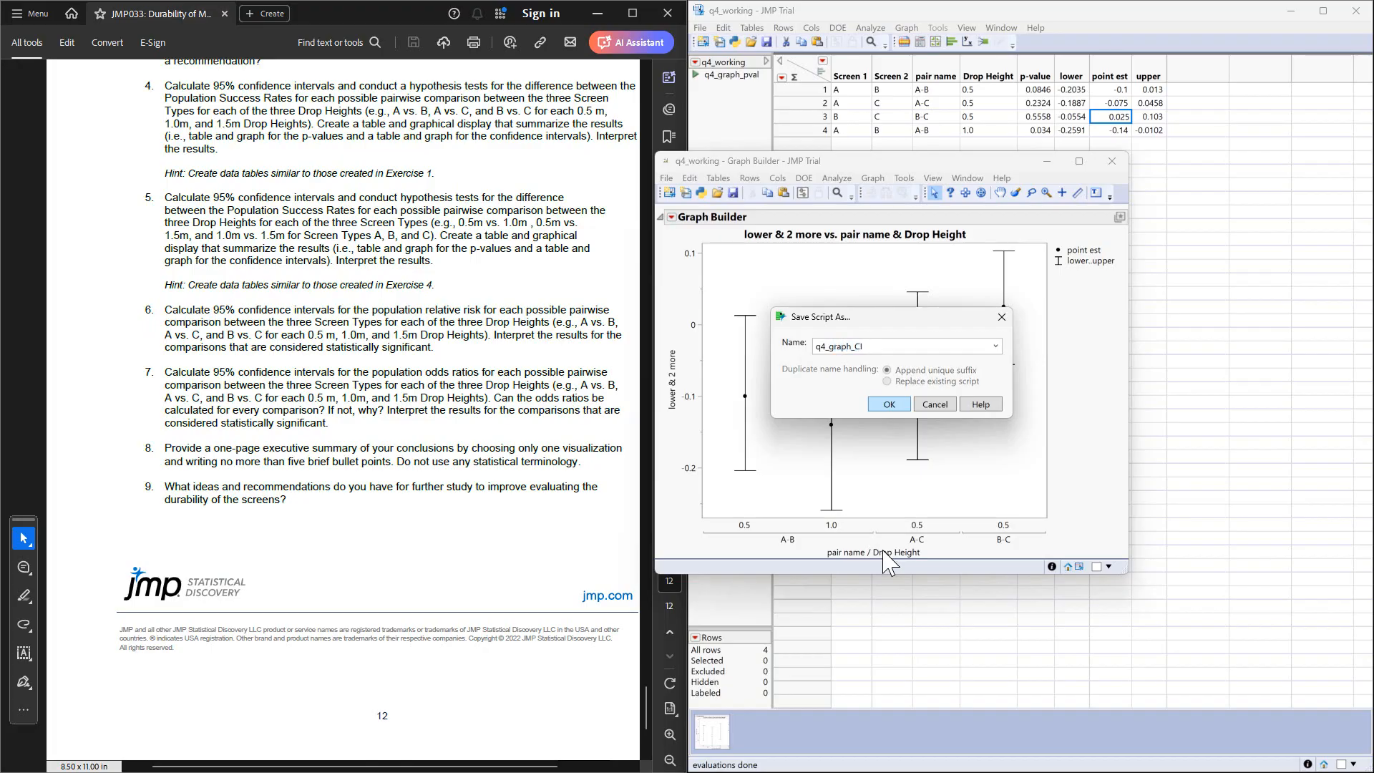
pyautogui.press('Return')
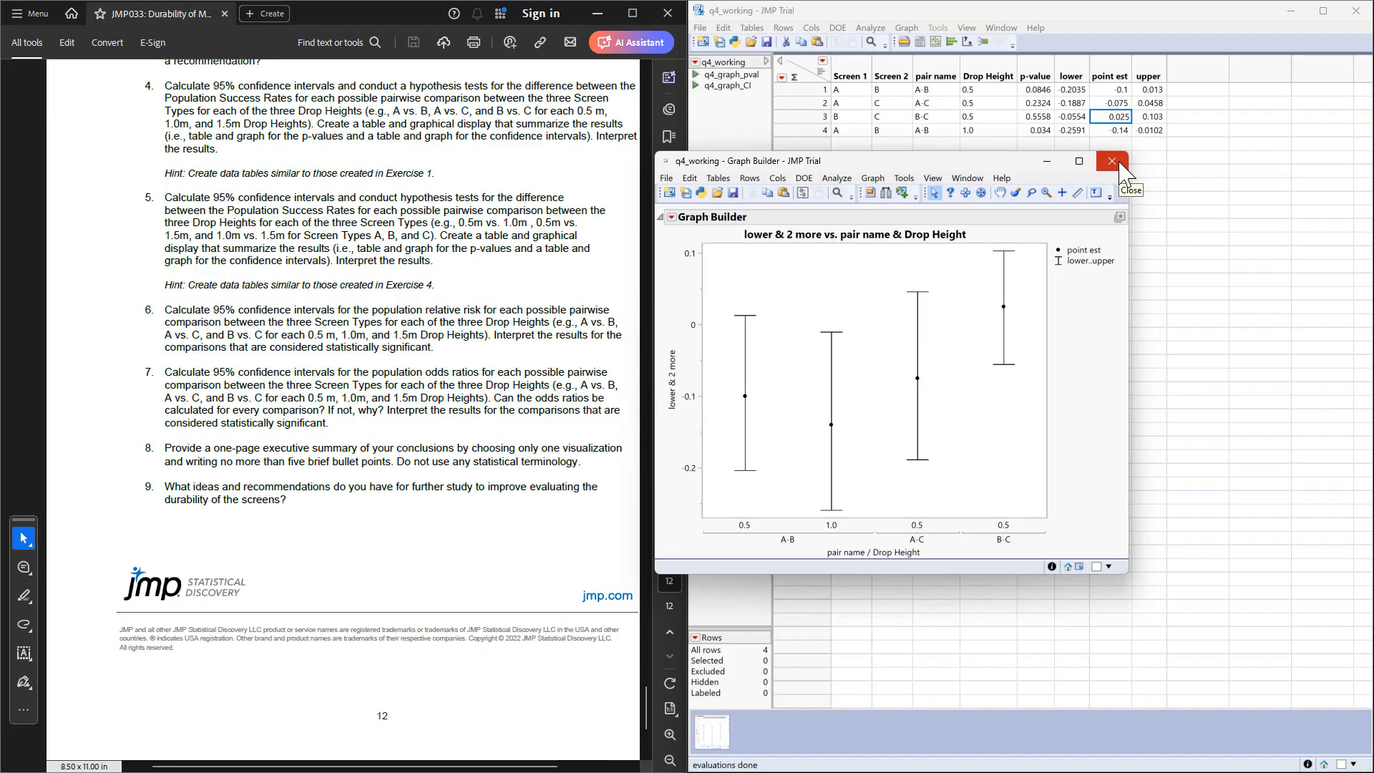
# Select the entire Graph Builder report with the Selection tool, and close the graph window.
pyautogui.click(966, 198)
pyautogui.doubleClick(782, 237)
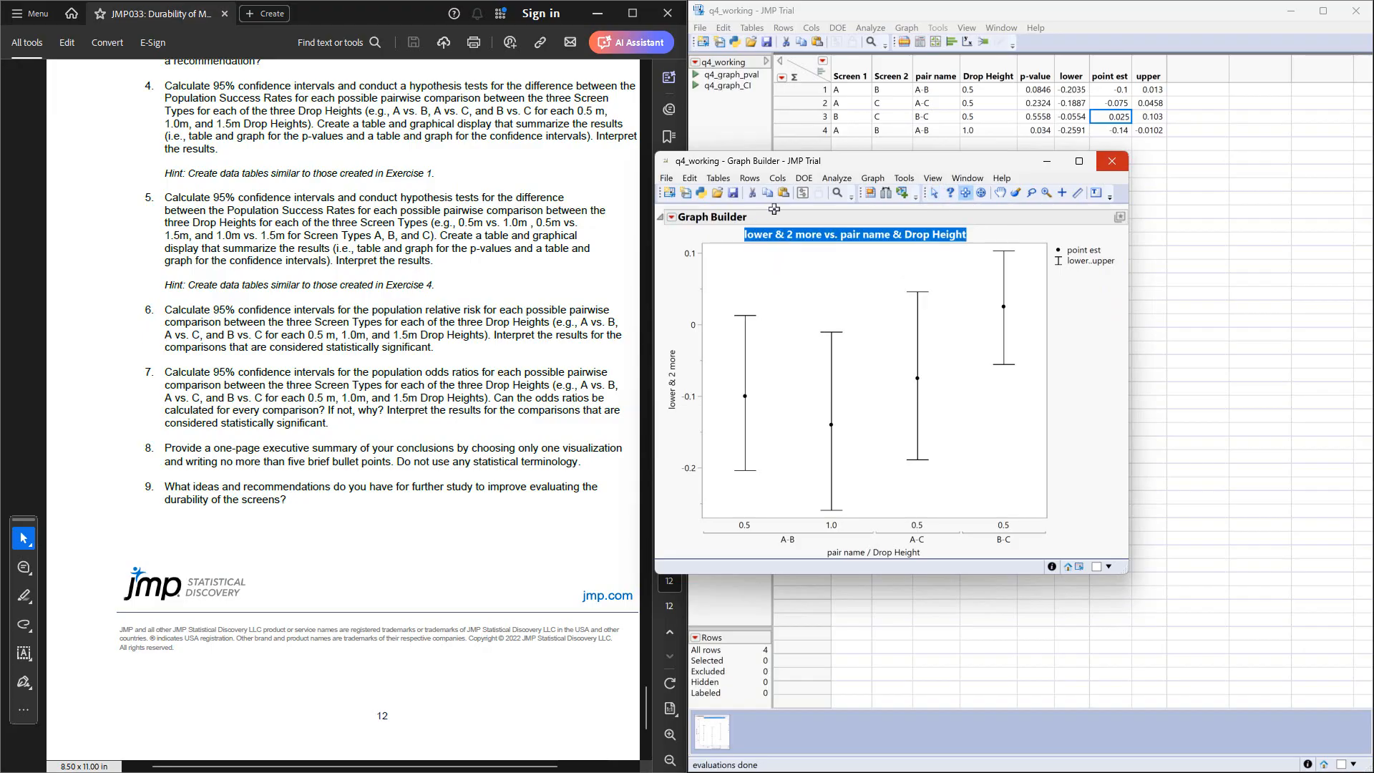
pyautogui.click(860, 391)
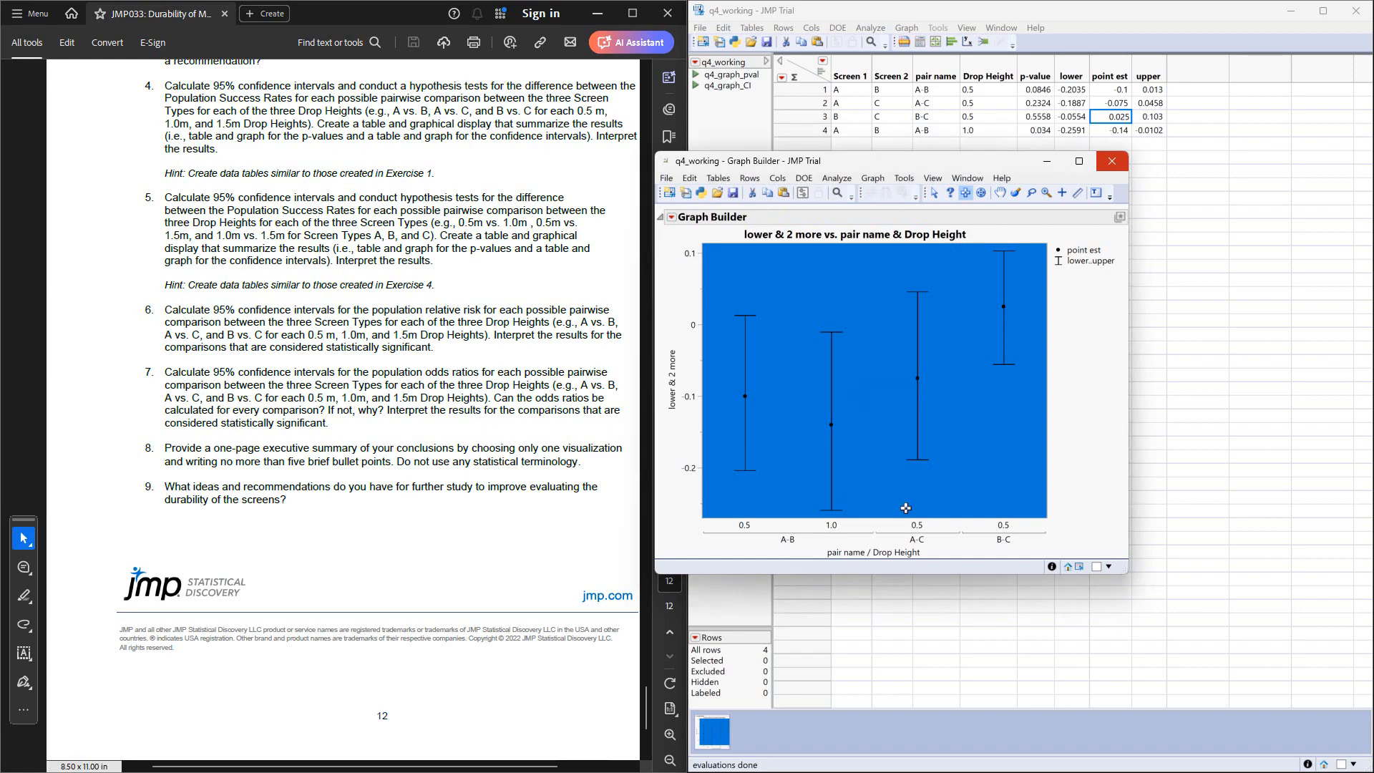
pyautogui.click(770, 221)
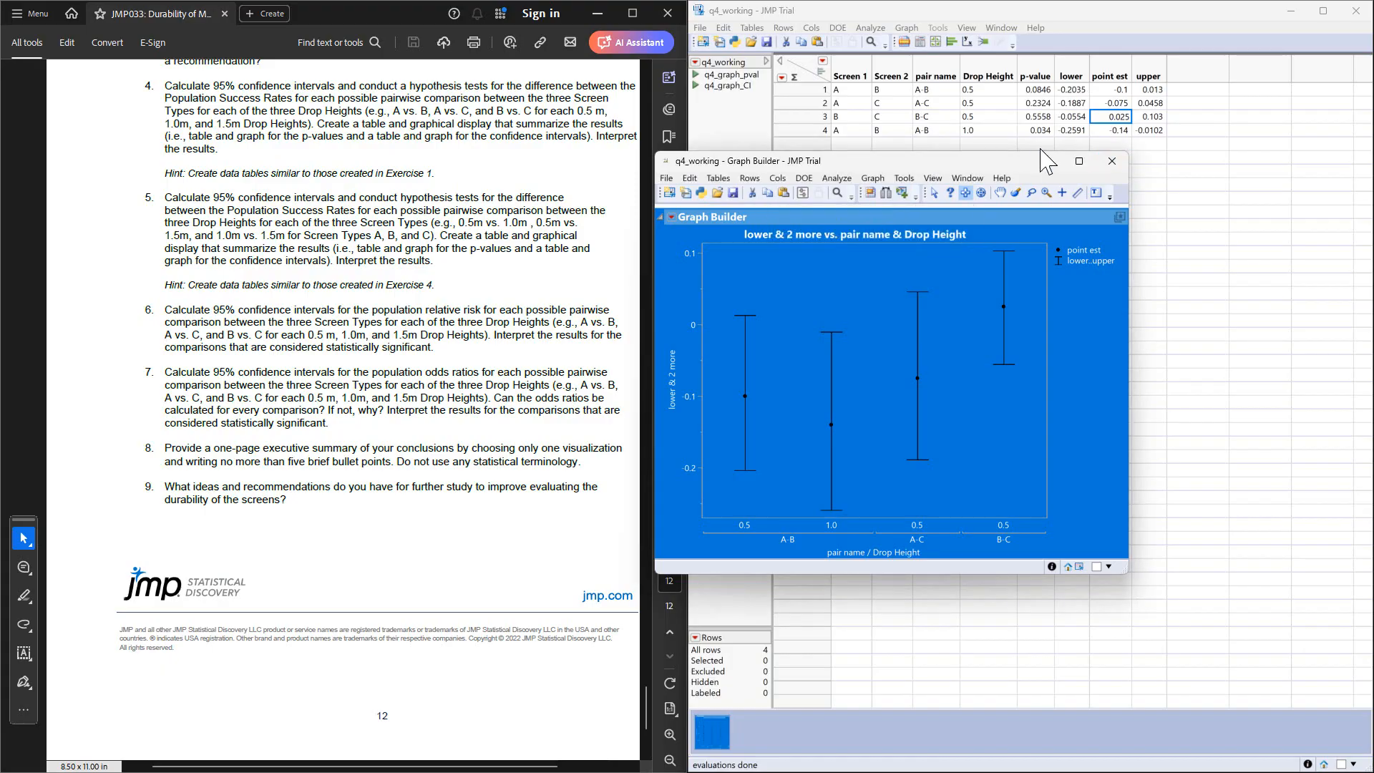
pyautogui.click(1113, 161)
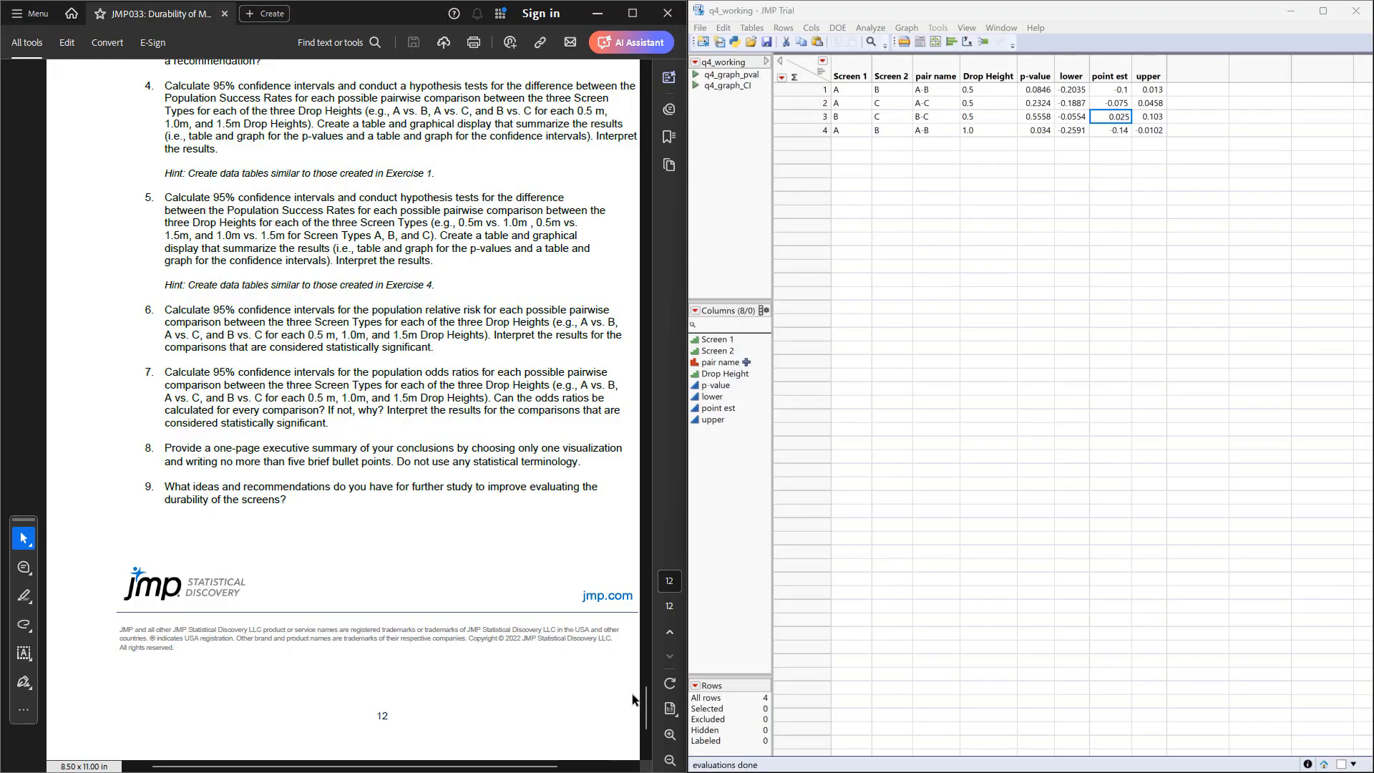
# Run a Fit Y by X analysis on drop-test-2 with Outcome as the response, Screen as the factor and Count as the frequency.
pyautogui.moveTo(646, 705); pyautogui.dragTo(629, 464)
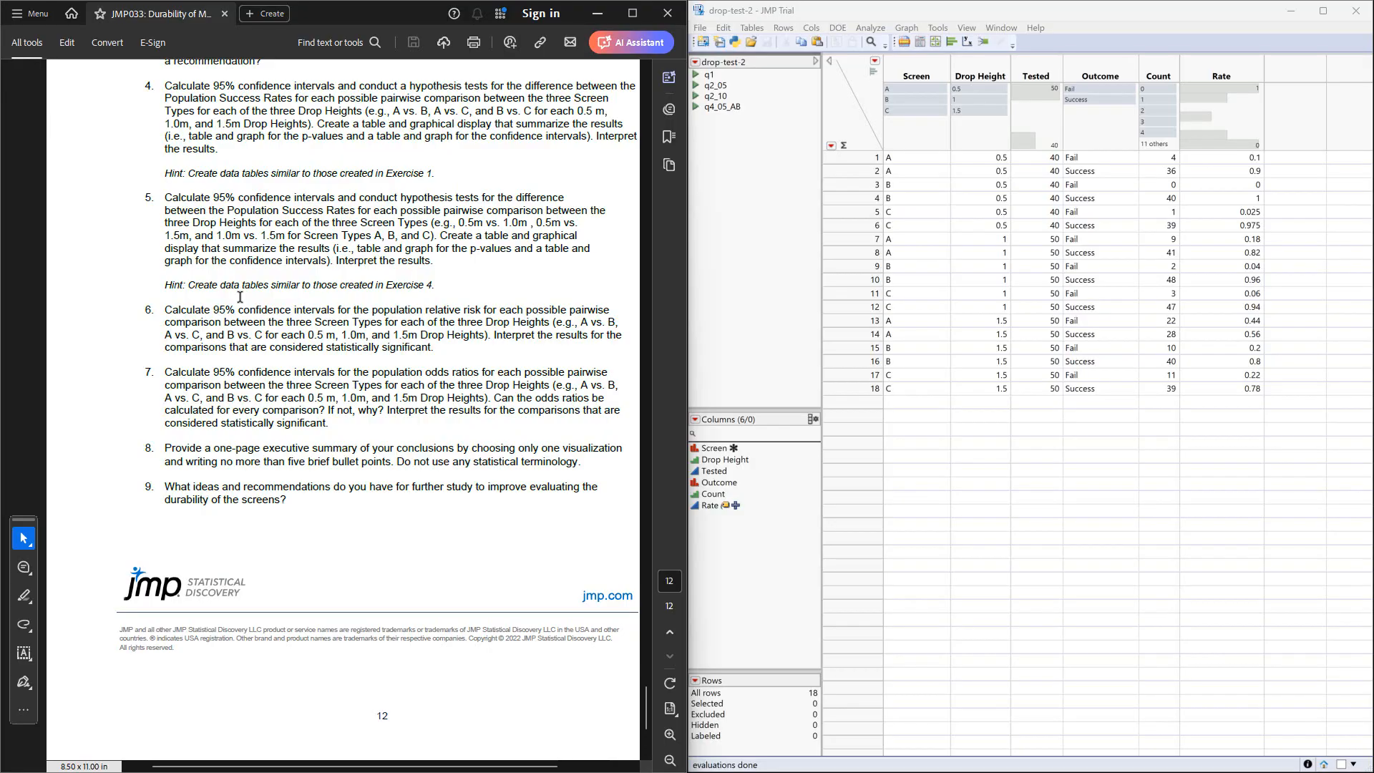
pyautogui.scroll(20, 240, 296)
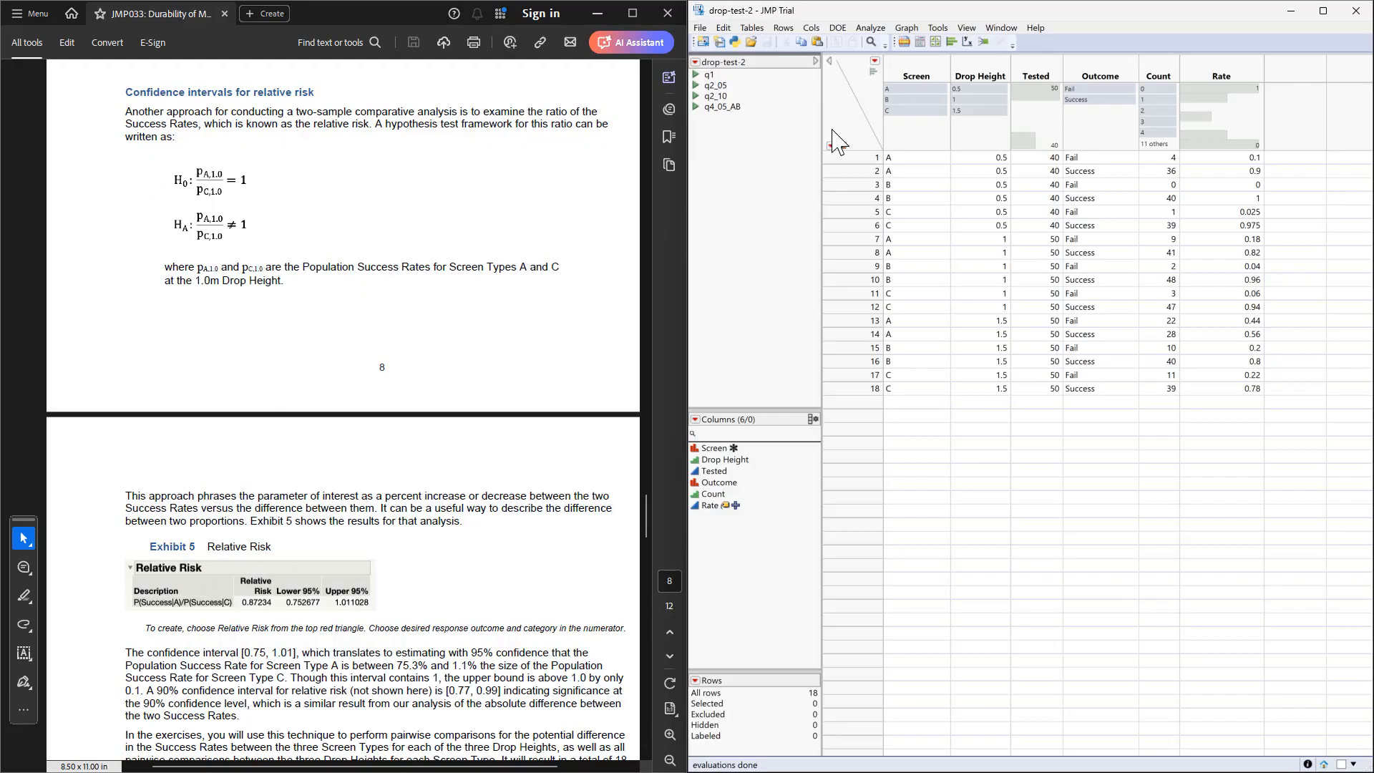
pyautogui.click(861, 28)
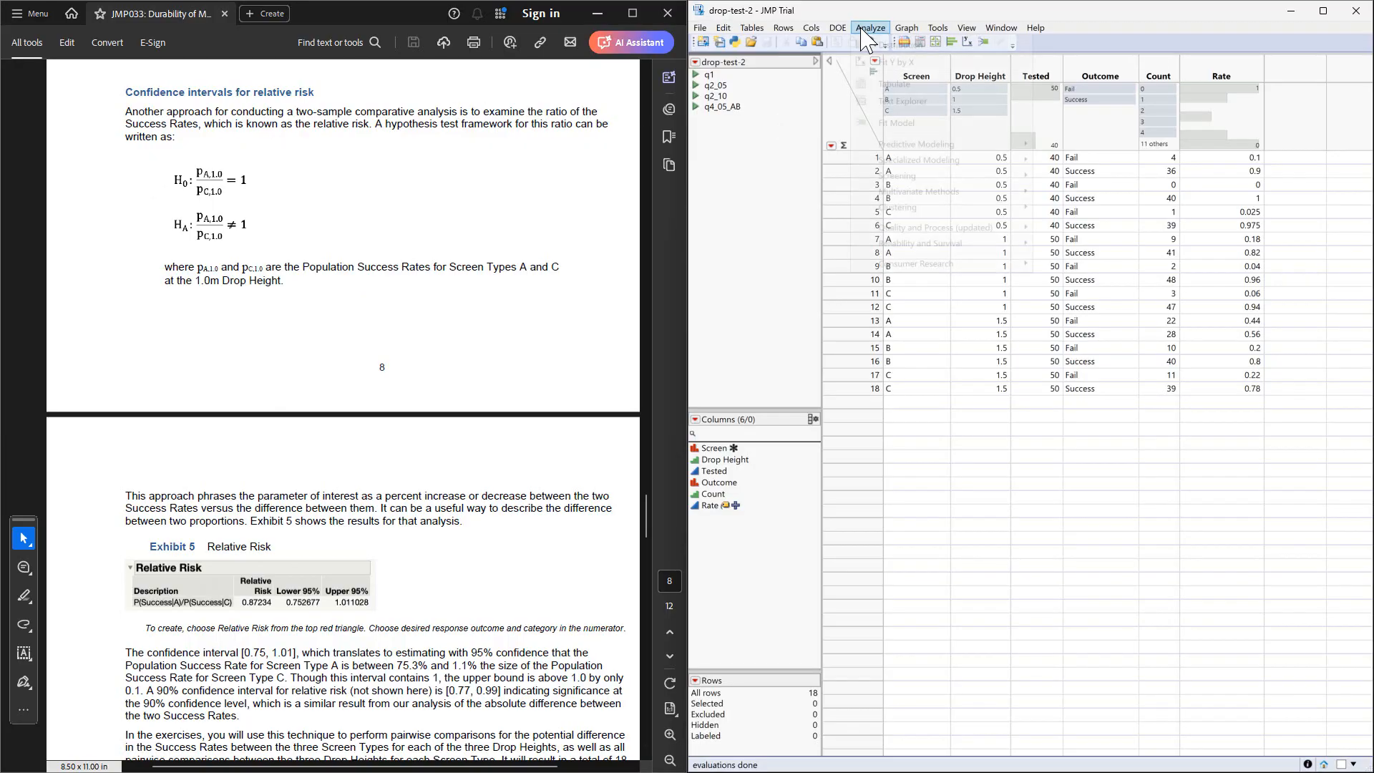
pyautogui.click(885, 67)
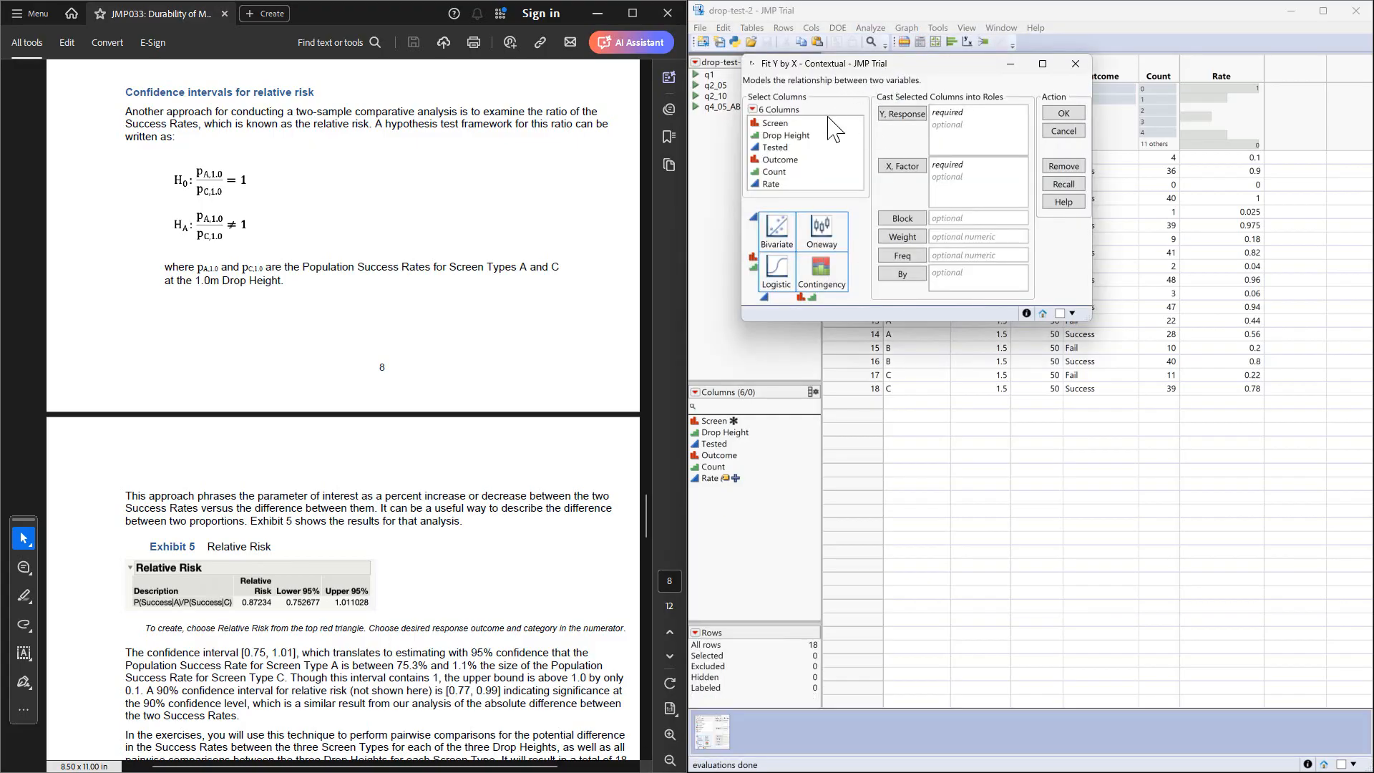
pyautogui.click(803, 147)
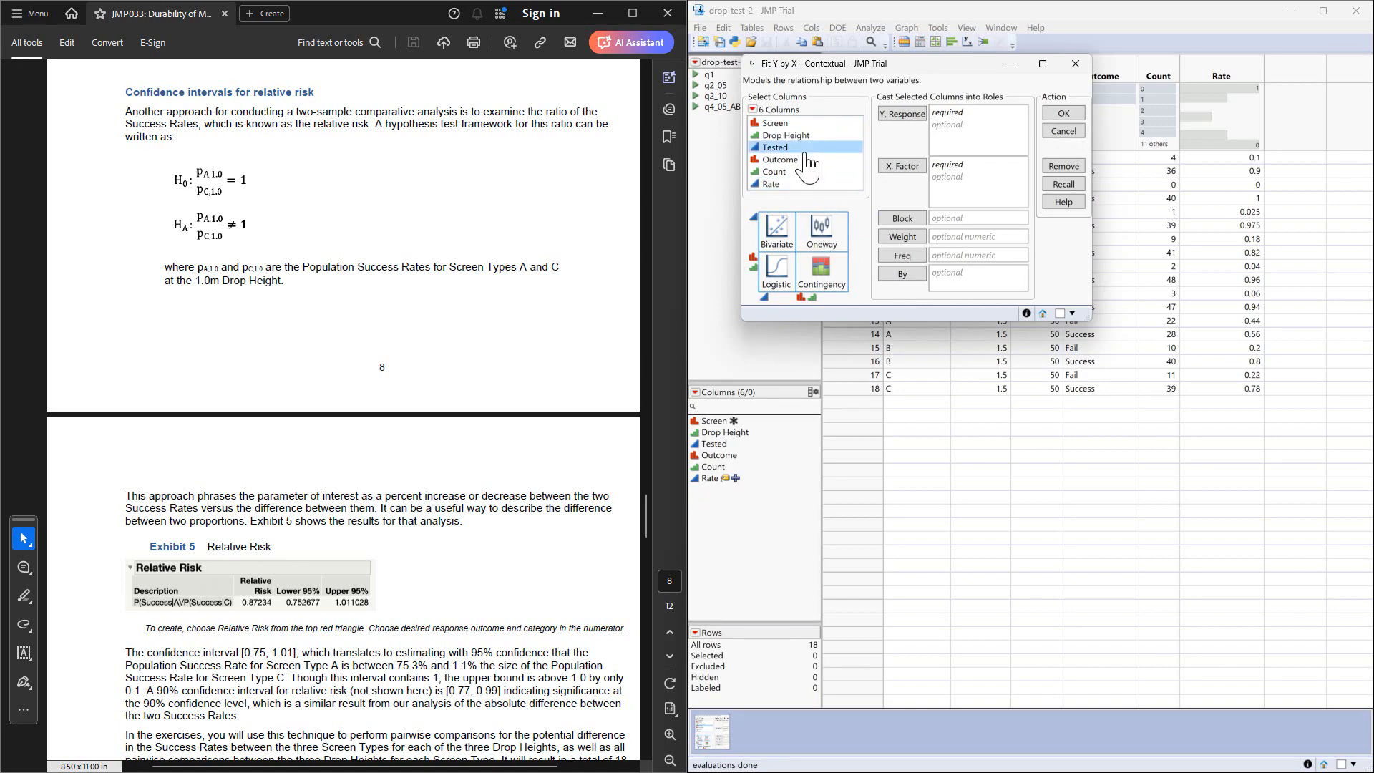
pyautogui.scroll(5, 344, 410)
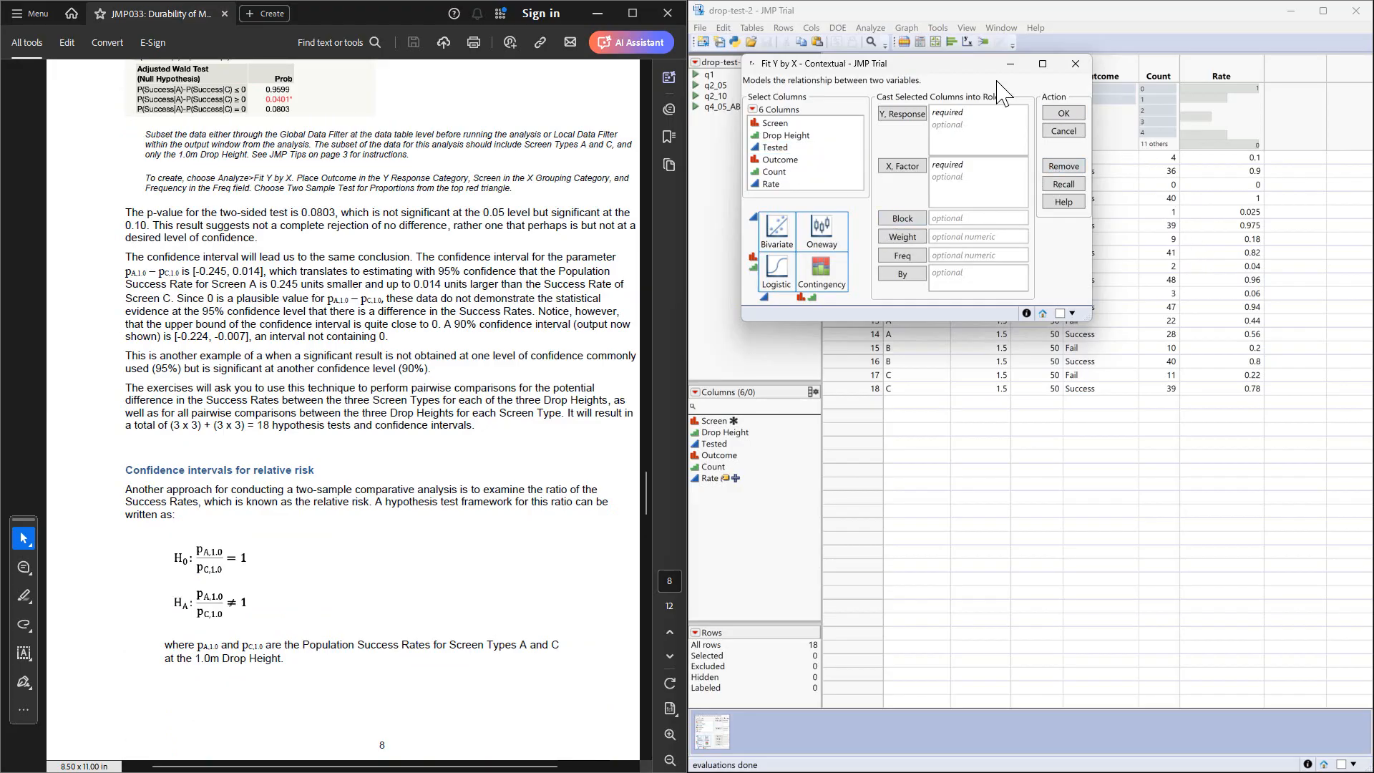
pyautogui.click(792, 160)
pyautogui.moveTo(795, 169); pyautogui.dragTo(959, 140)
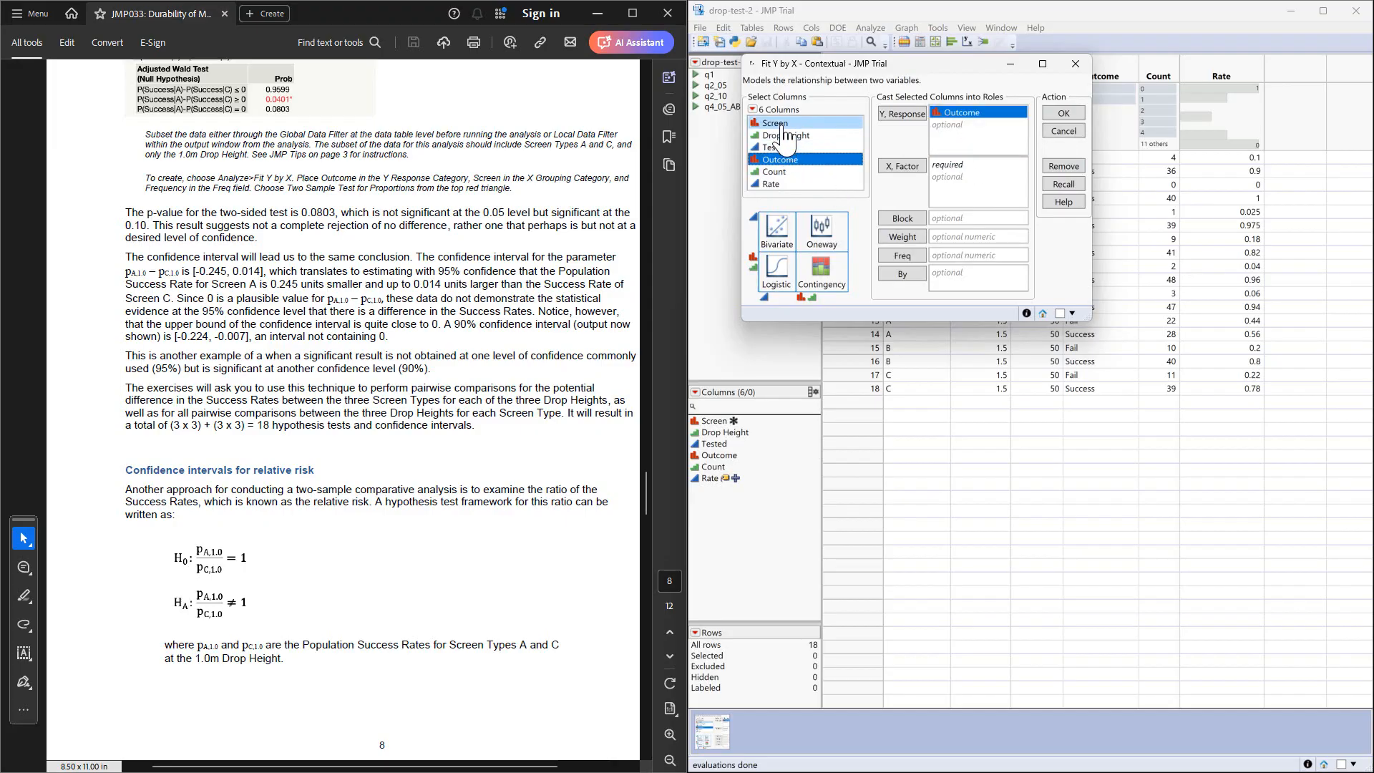
pyautogui.moveTo(782, 126); pyautogui.dragTo(956, 188)
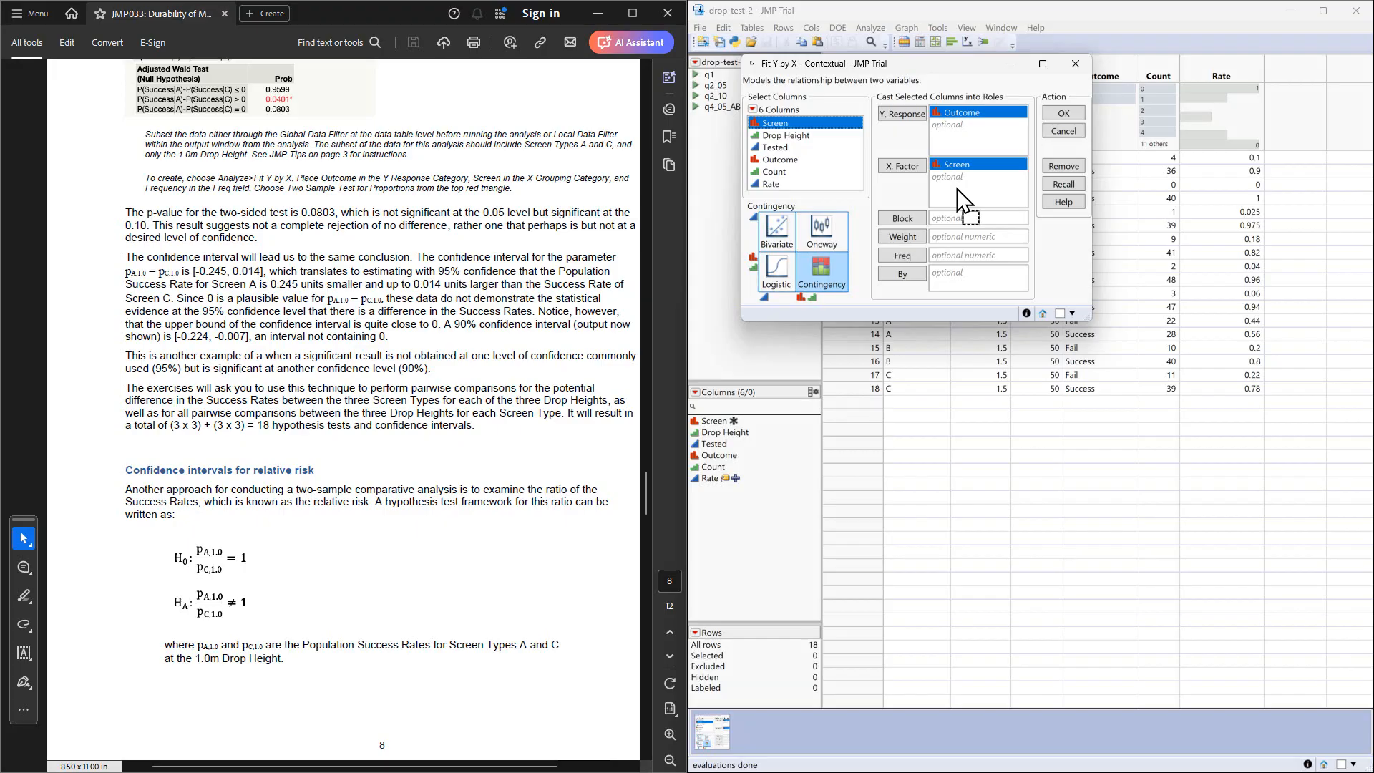
pyautogui.click(774, 171)
pyautogui.click(914, 255)
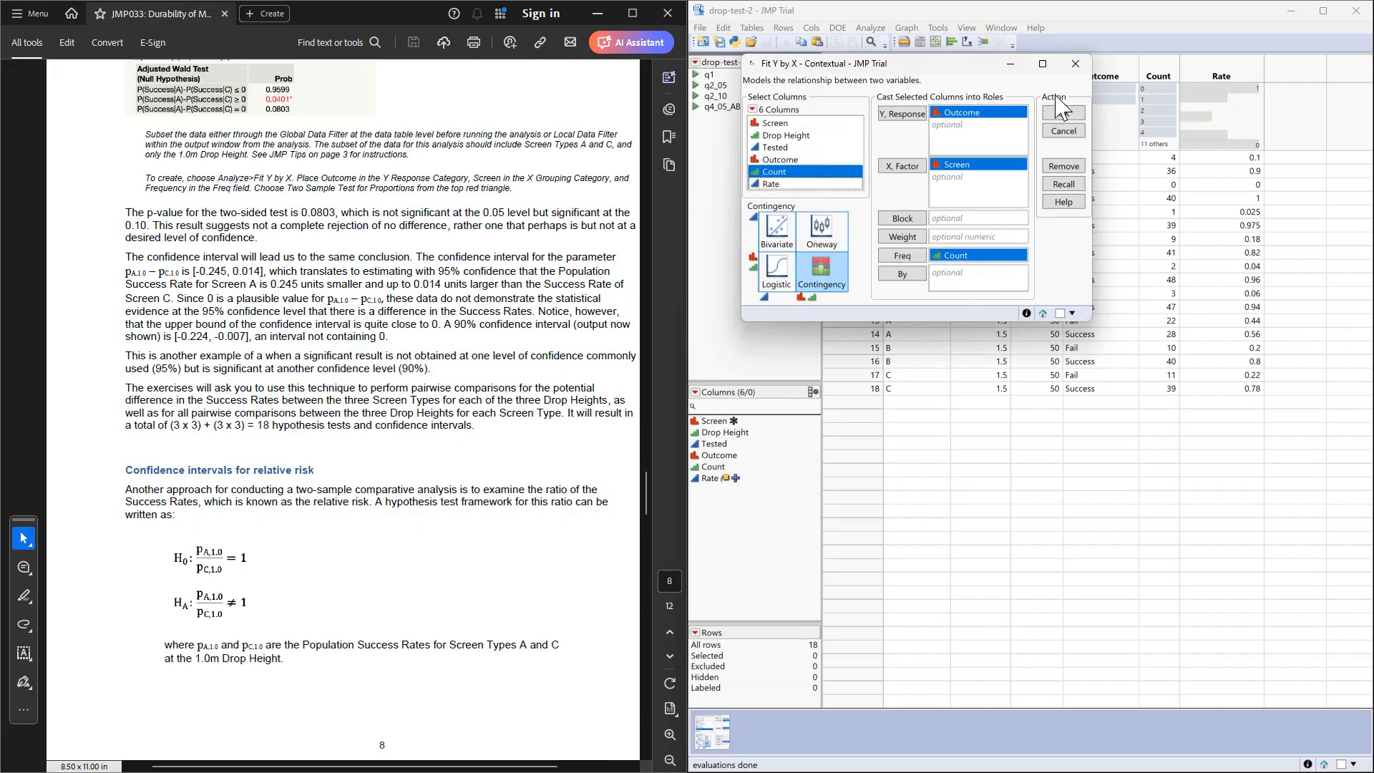
pyautogui.click(1062, 131)
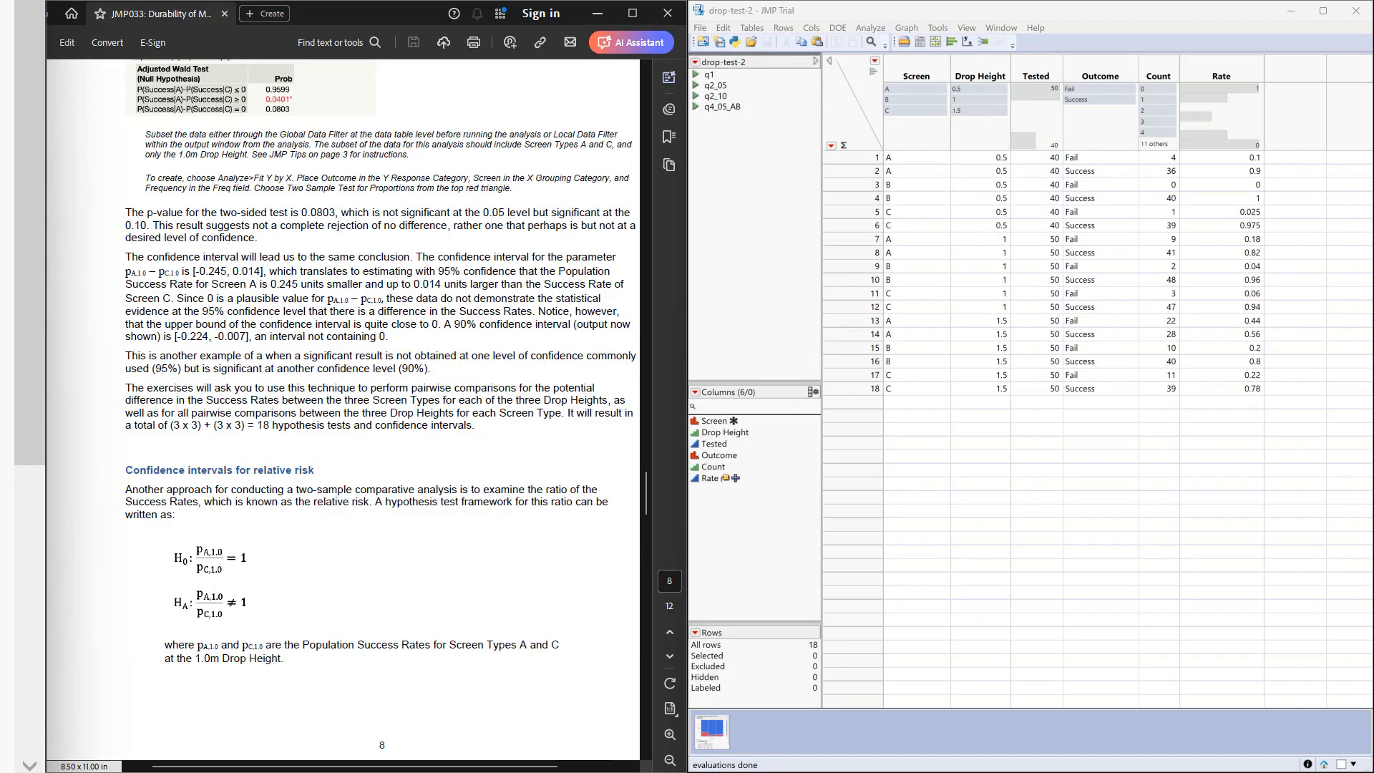
pyautogui.moveTo(454, 99); pyautogui.dragTo(954, 21)
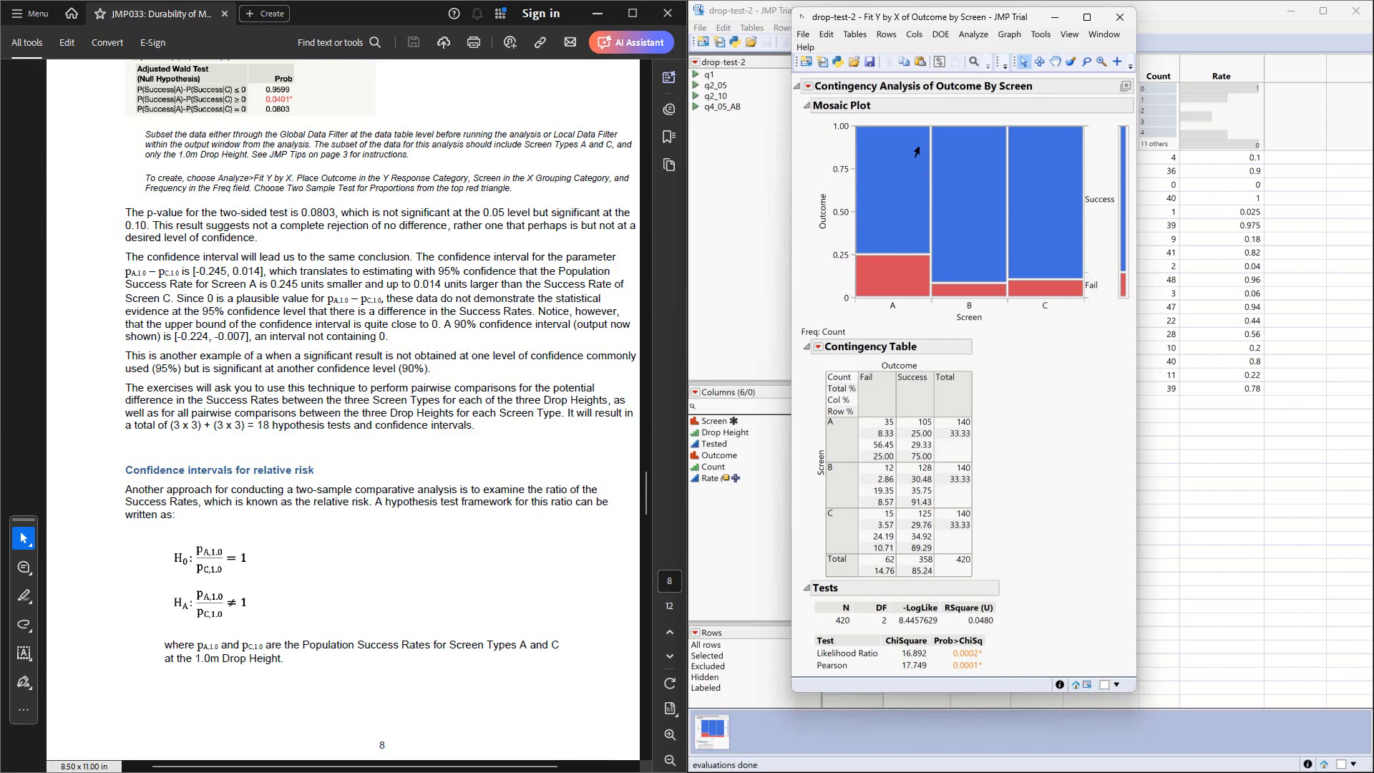
# Add a Local Data Filter to the contingency report with Screen and Drop Height as filter columns.
pyautogui.moveTo(916, 152)
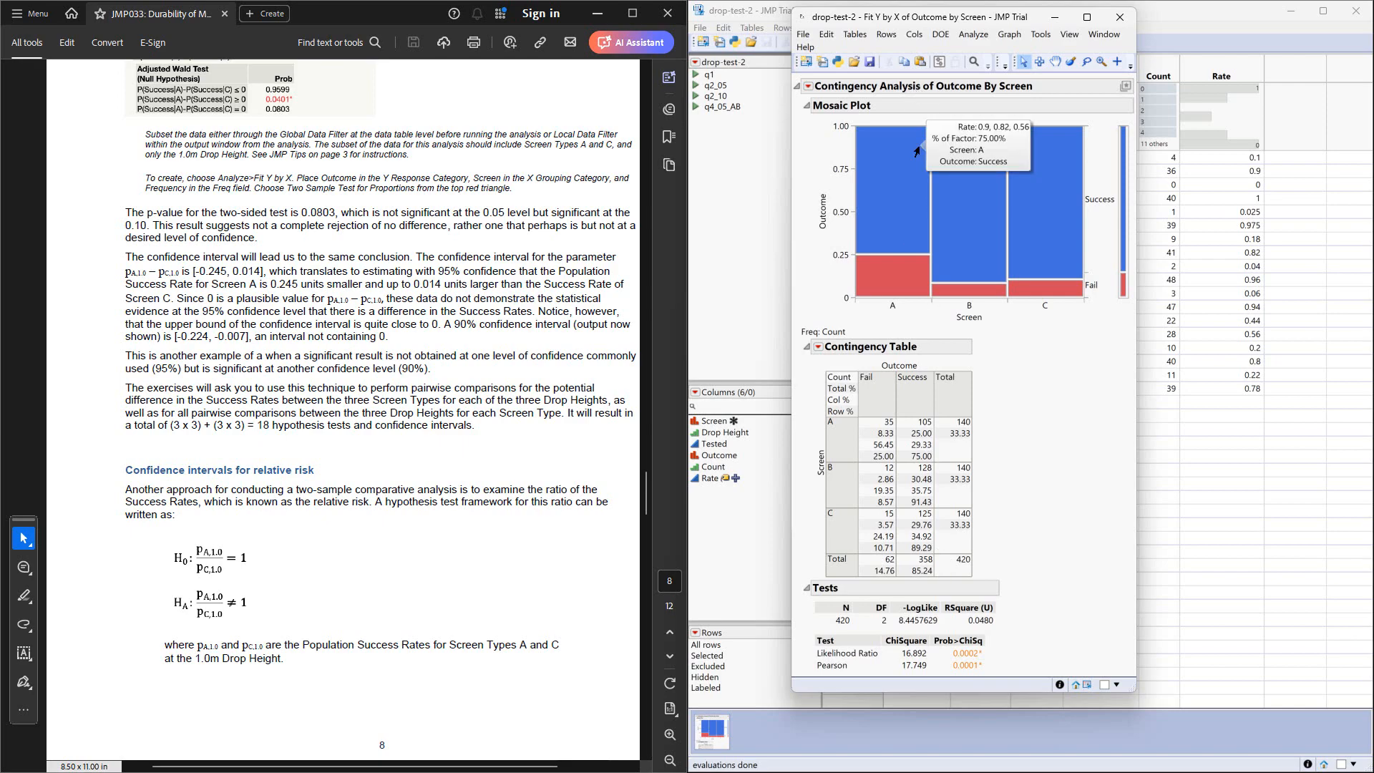
pyautogui.click(809, 86)
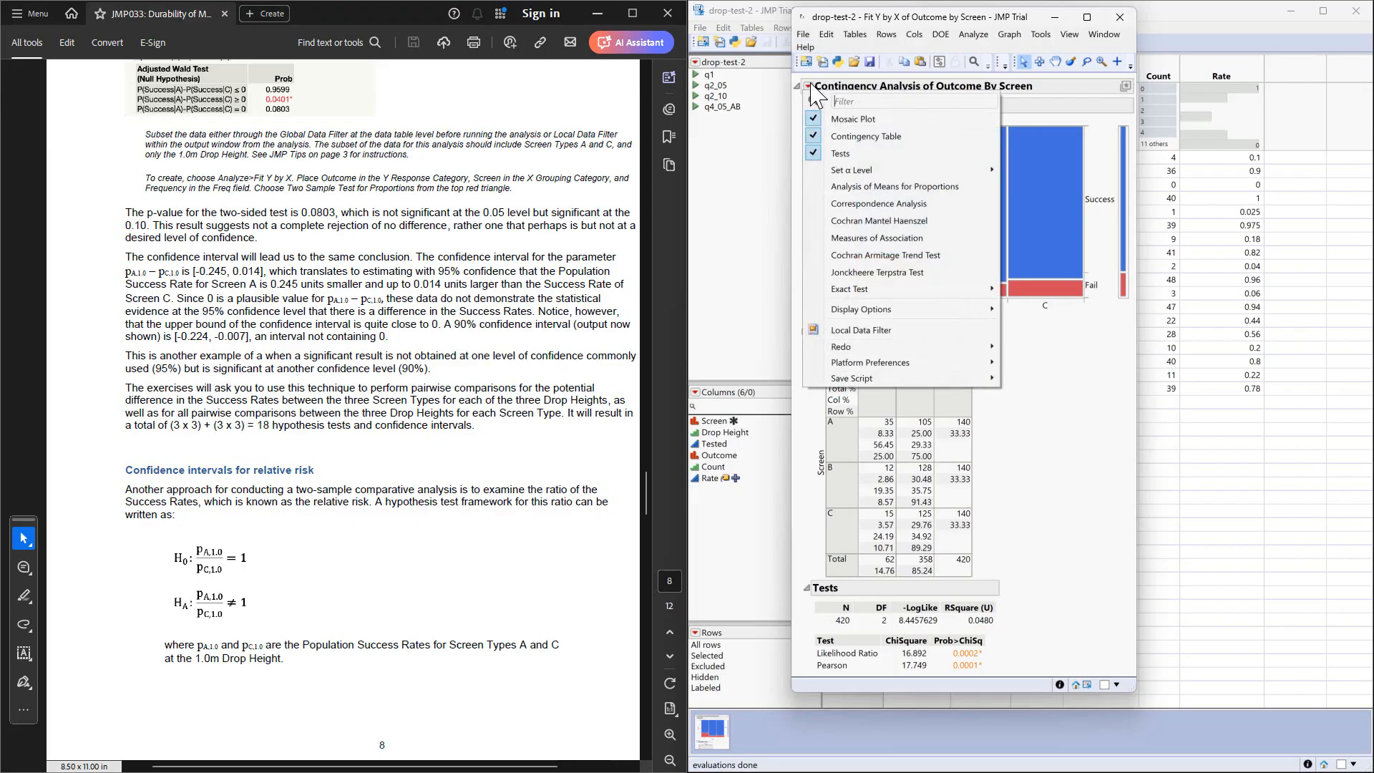
pyautogui.click(851, 329)
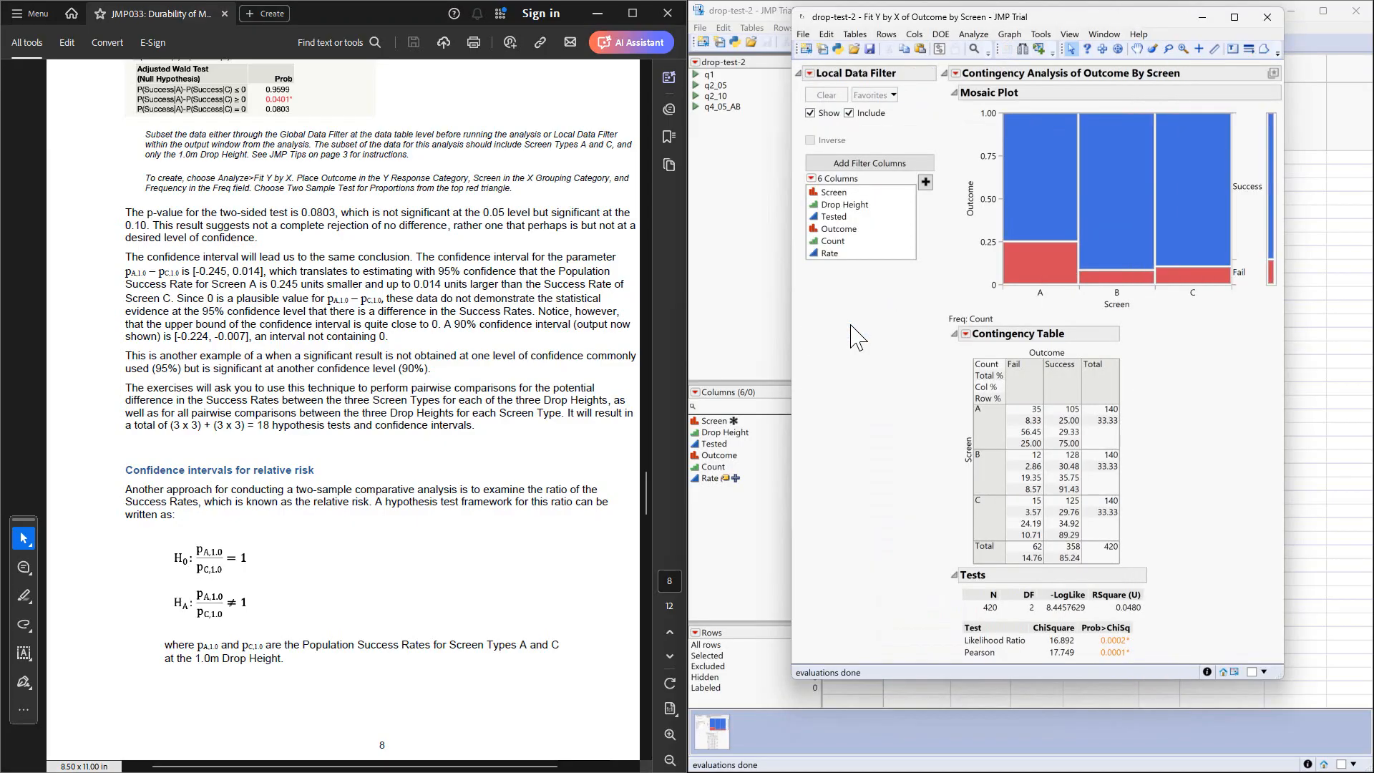
pyautogui.click(841, 193)
pyautogui.doubleClick(842, 194)
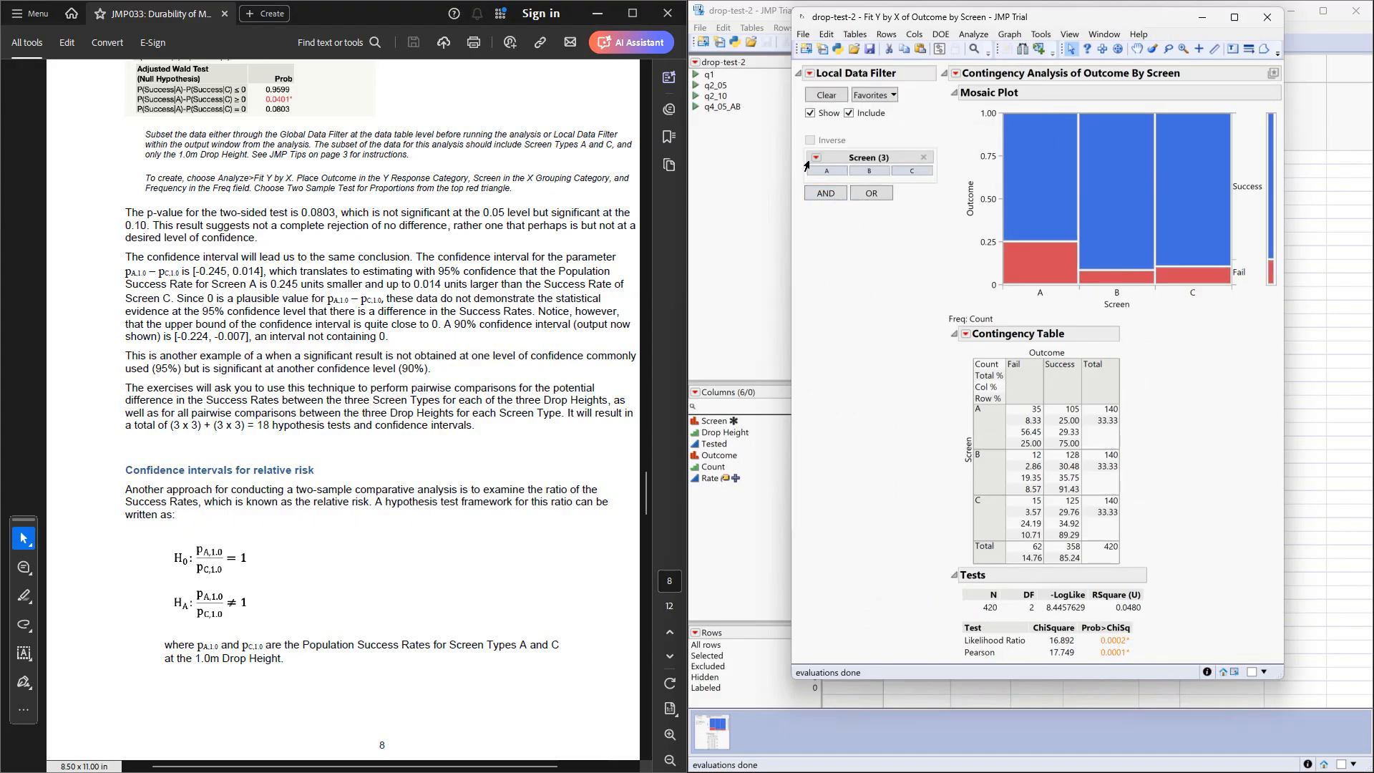
pyautogui.click(829, 198)
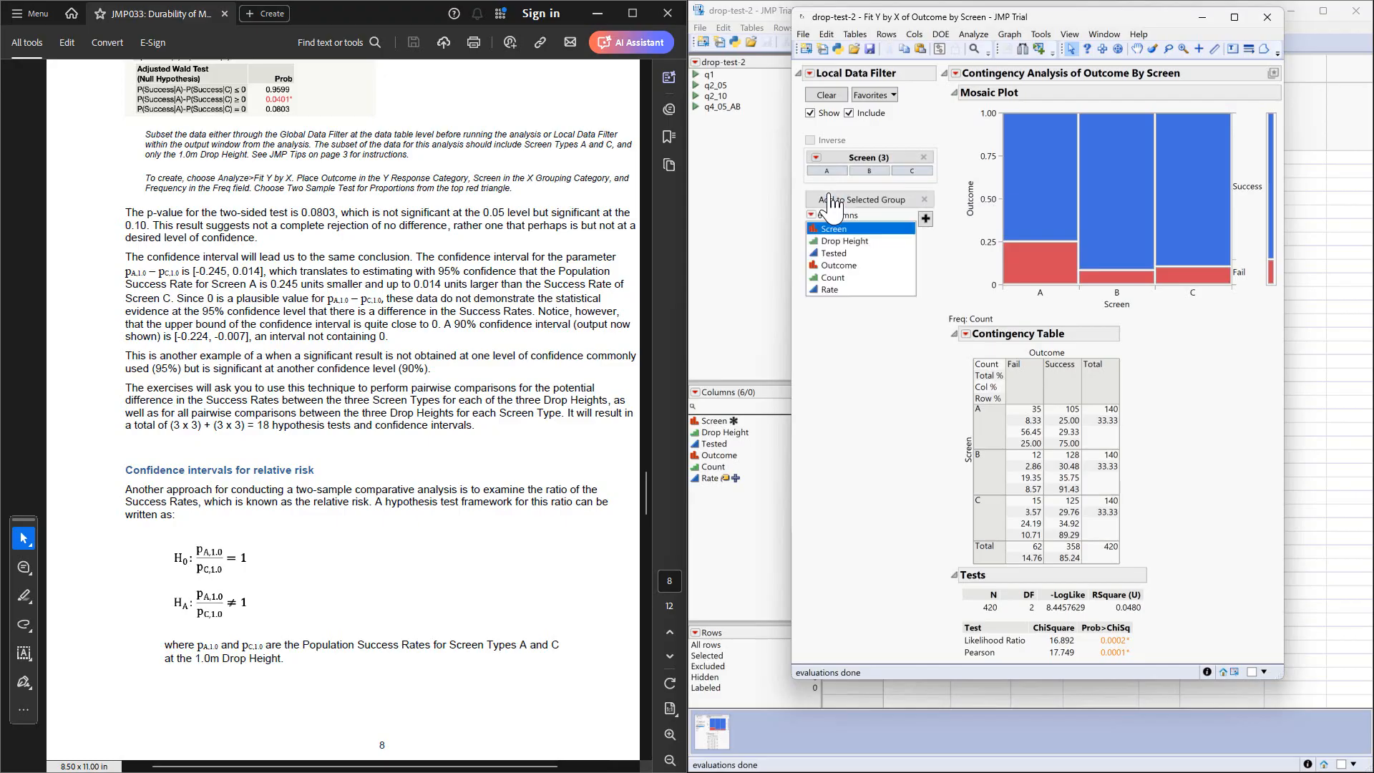
pyautogui.doubleClick(829, 242)
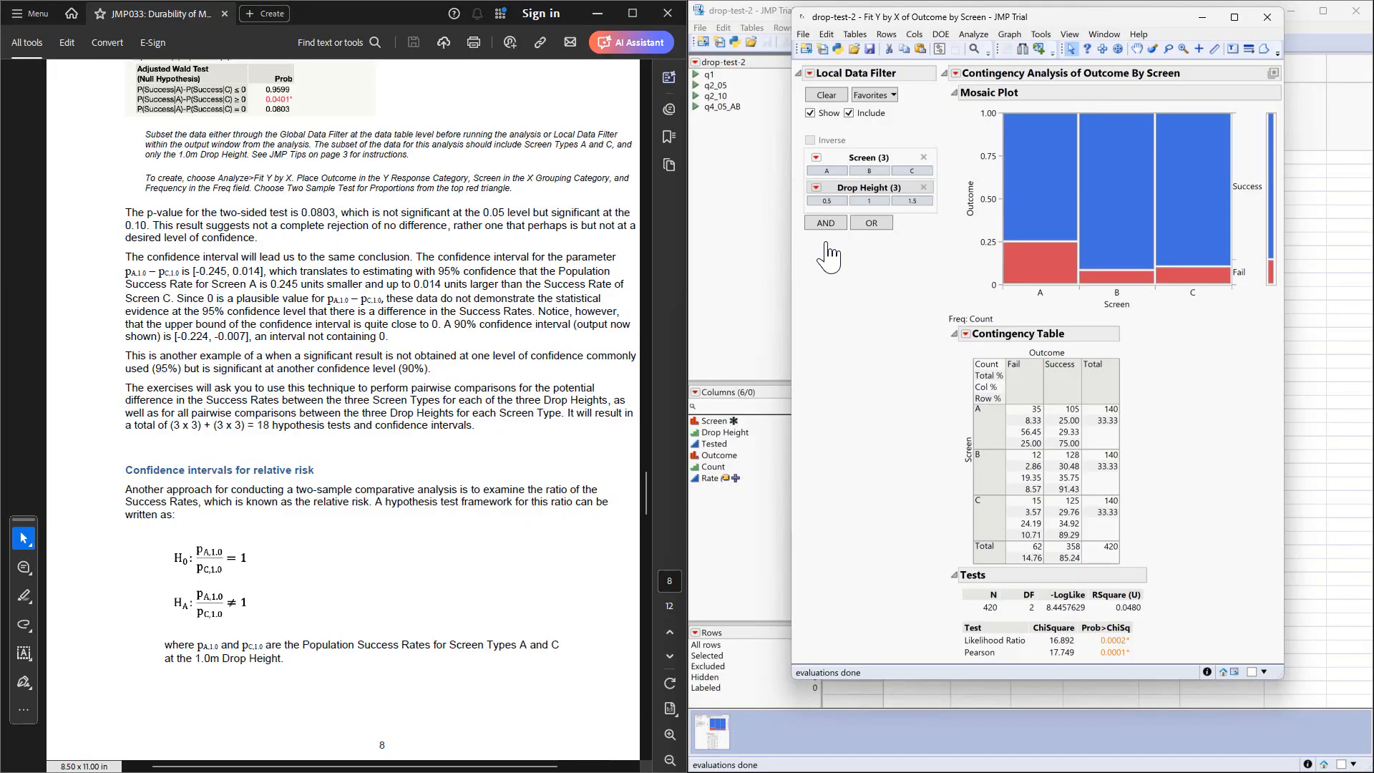
# Filter the contingency analysis to Screens A and B at a Drop Height of 0.5.
pyautogui.scroll(-4, 453, 393)
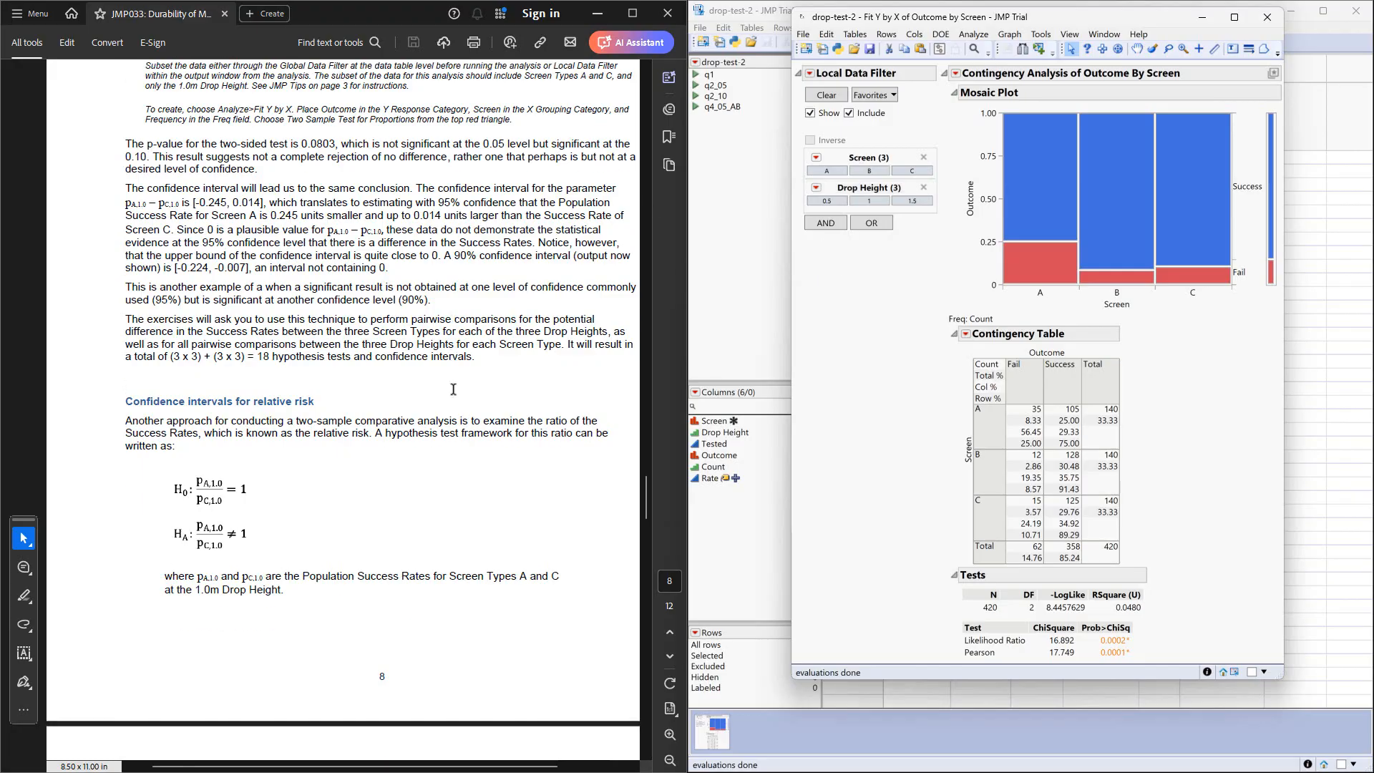
pyautogui.scroll(-2, 453, 392)
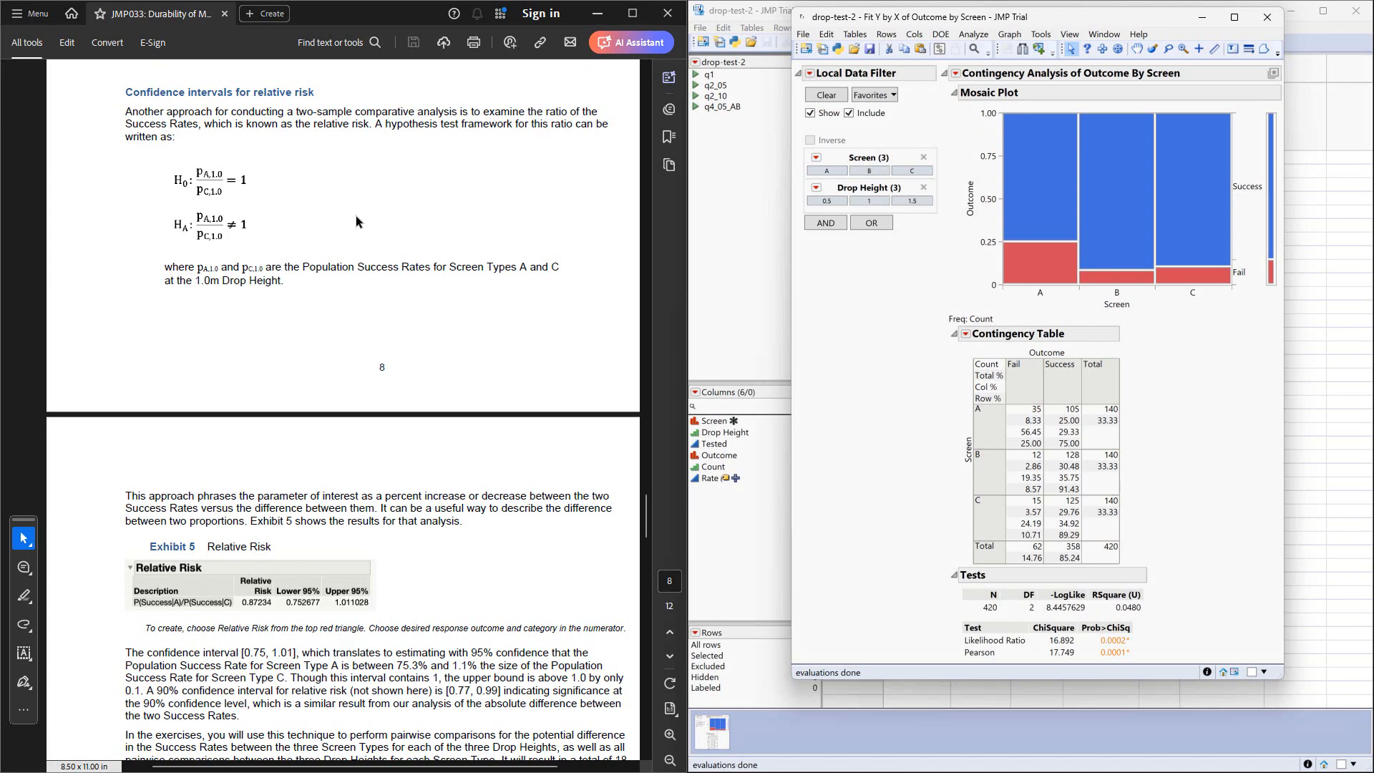
pyautogui.click(833, 172)
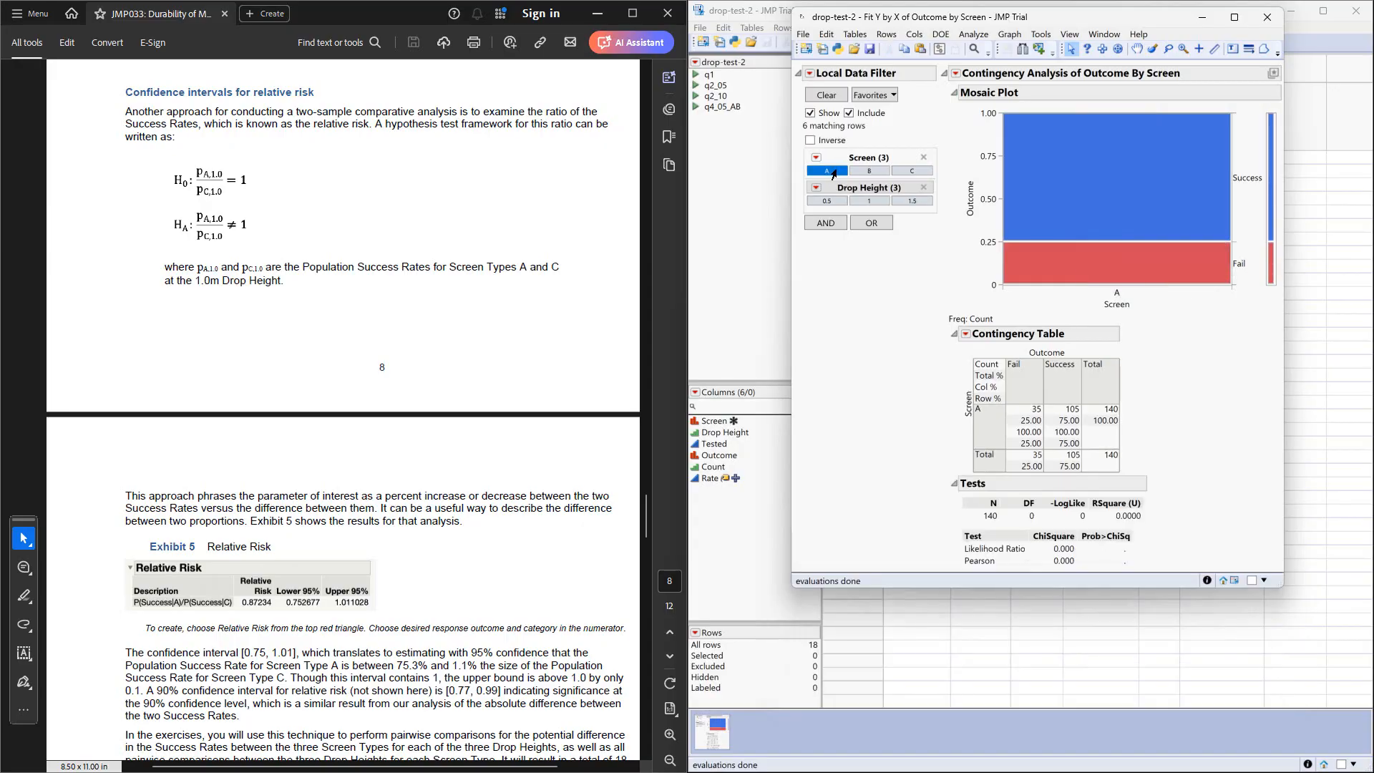
pyautogui.keyDown('ctrl'); pyautogui.click(864, 174); pyautogui.keyUp('ctrl')
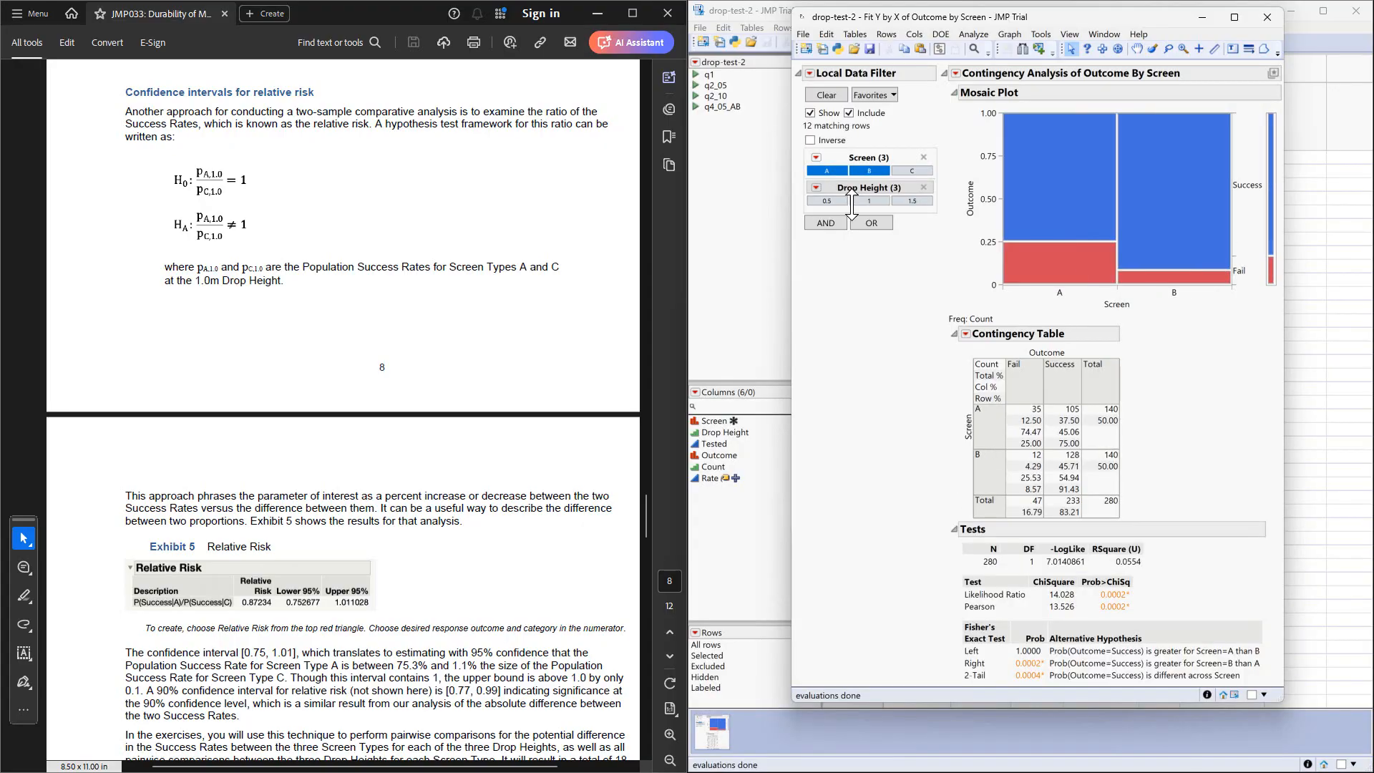
pyautogui.click(827, 201)
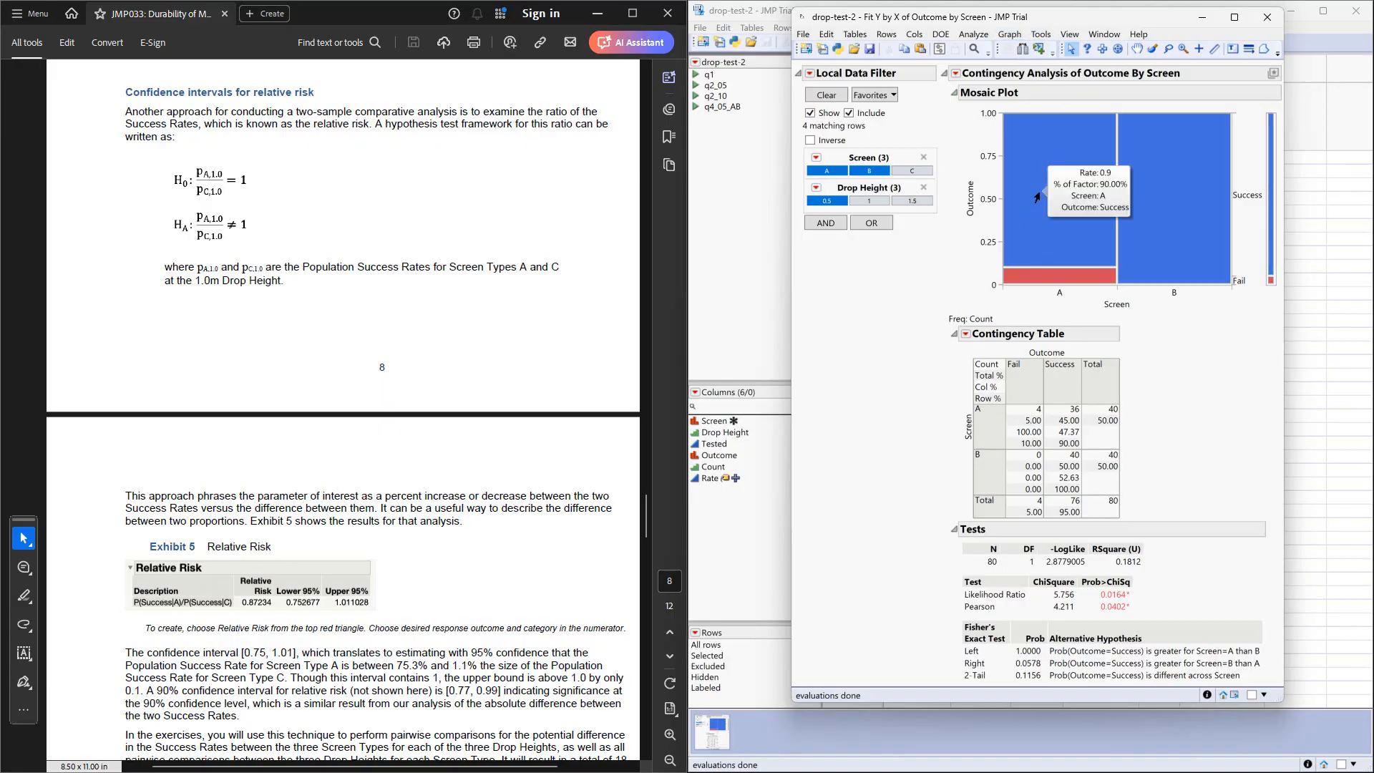
# Calculate the Relative Risk for the Success outcome with Screen A as the numerator against Screen B.
pyautogui.click(956, 73)
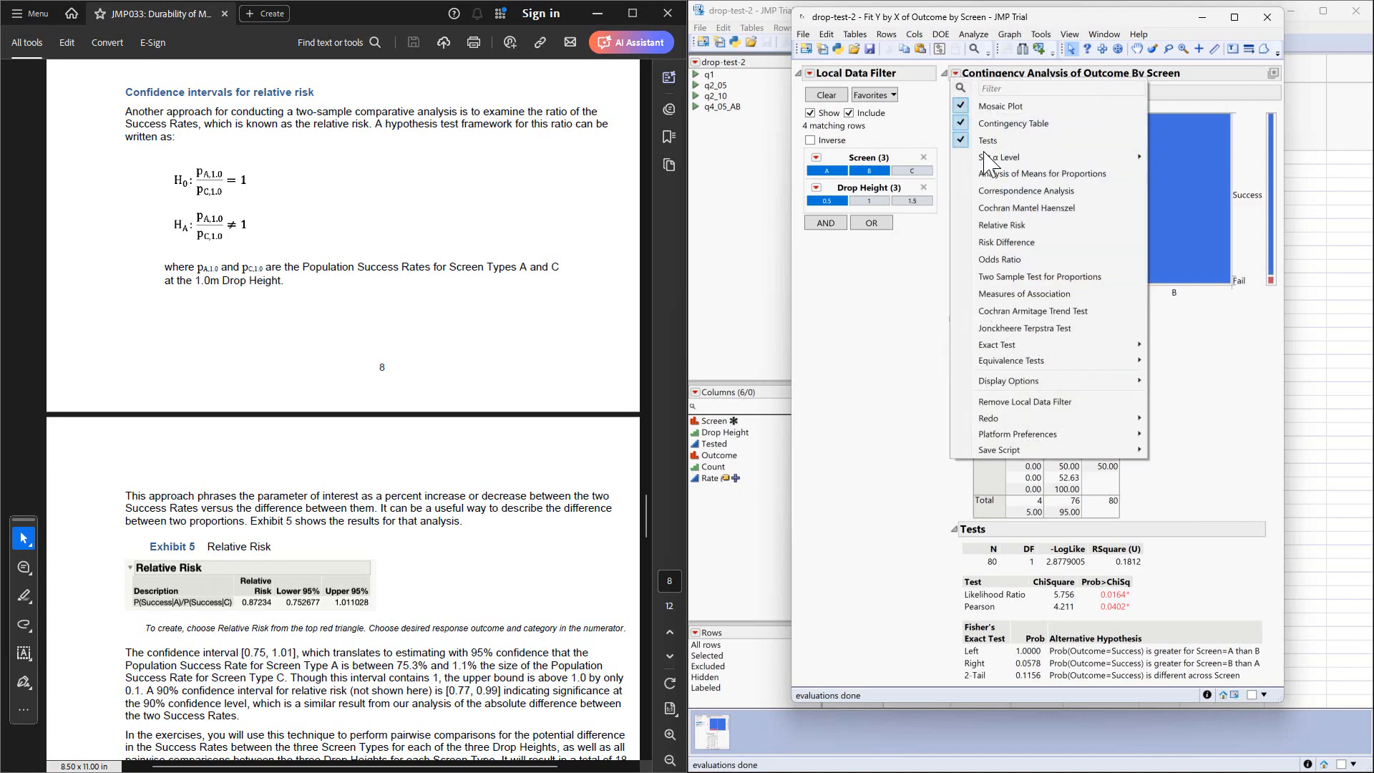
pyautogui.click(1006, 226)
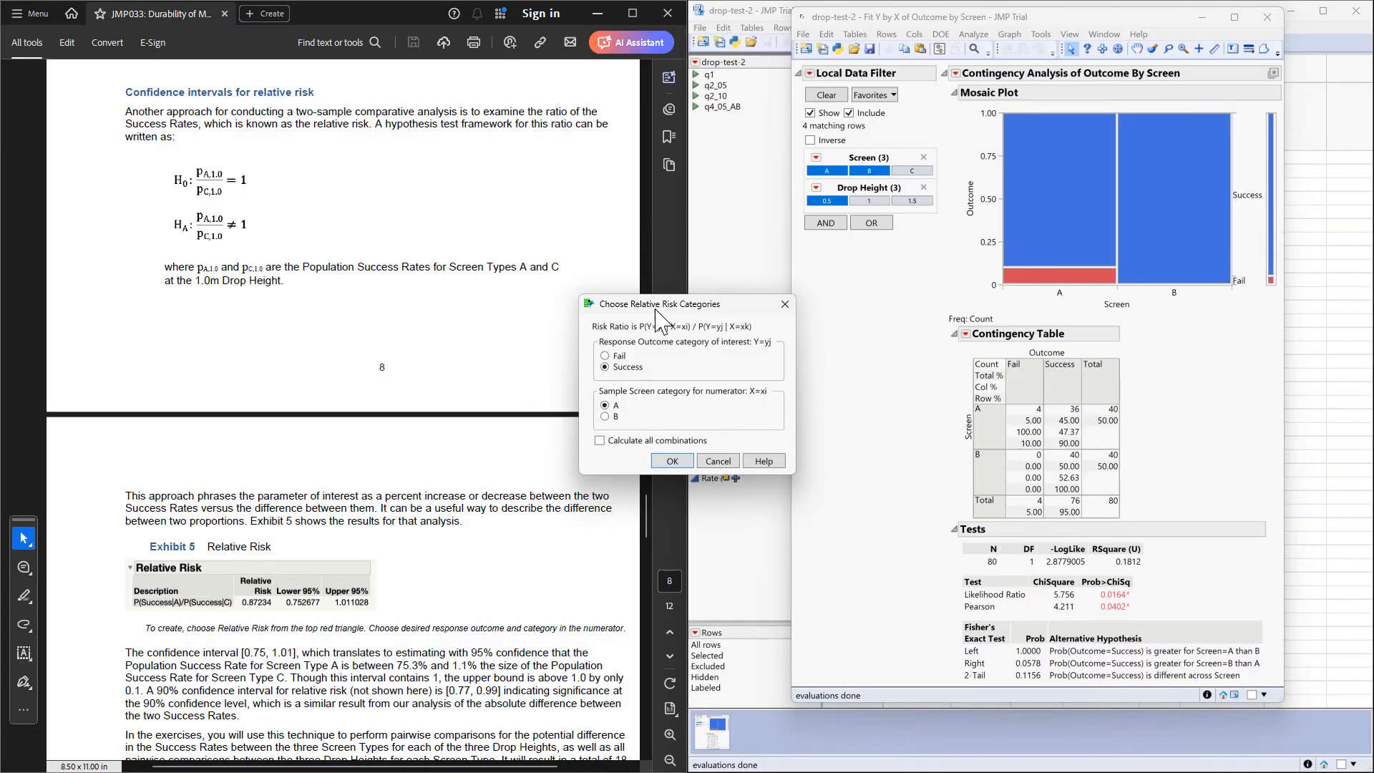
pyautogui.moveTo(655, 312); pyautogui.dragTo(789, 327)
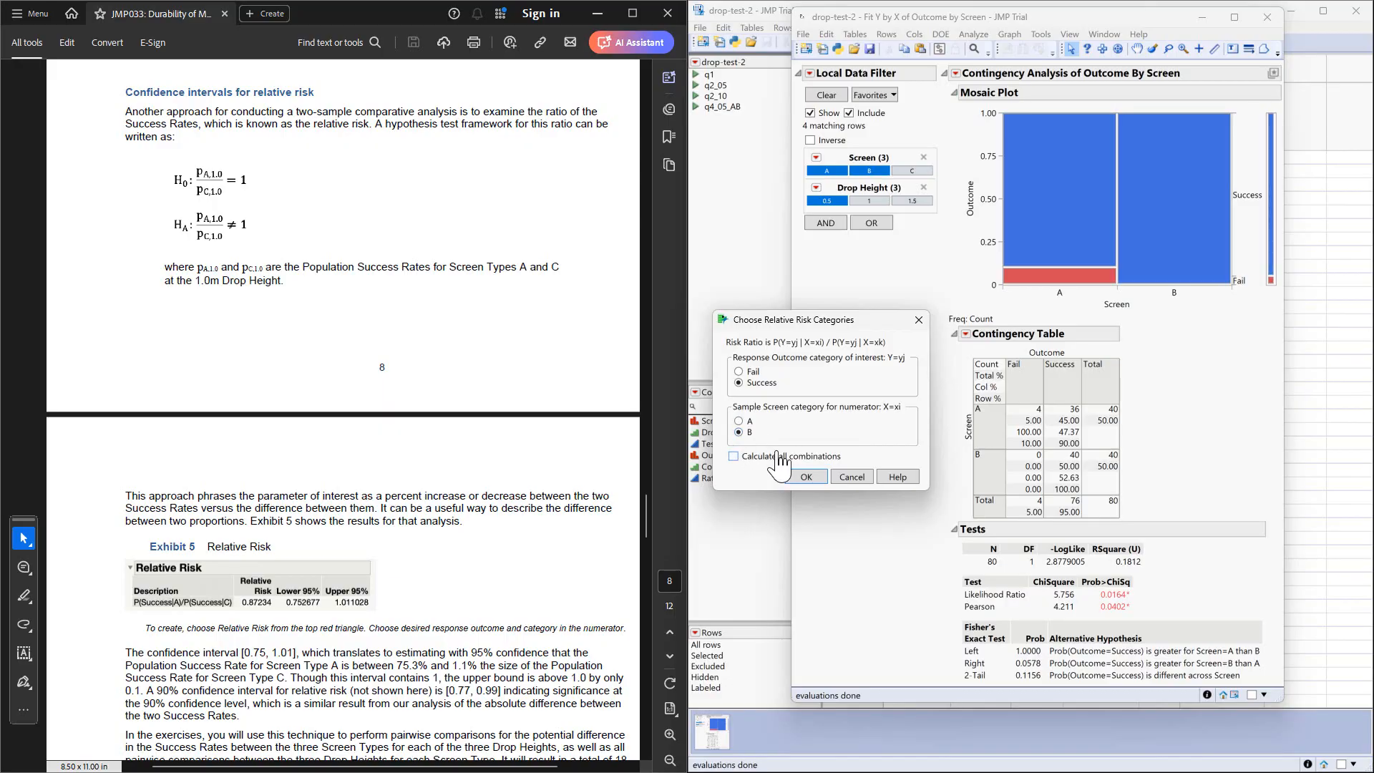
pyautogui.click(807, 477)
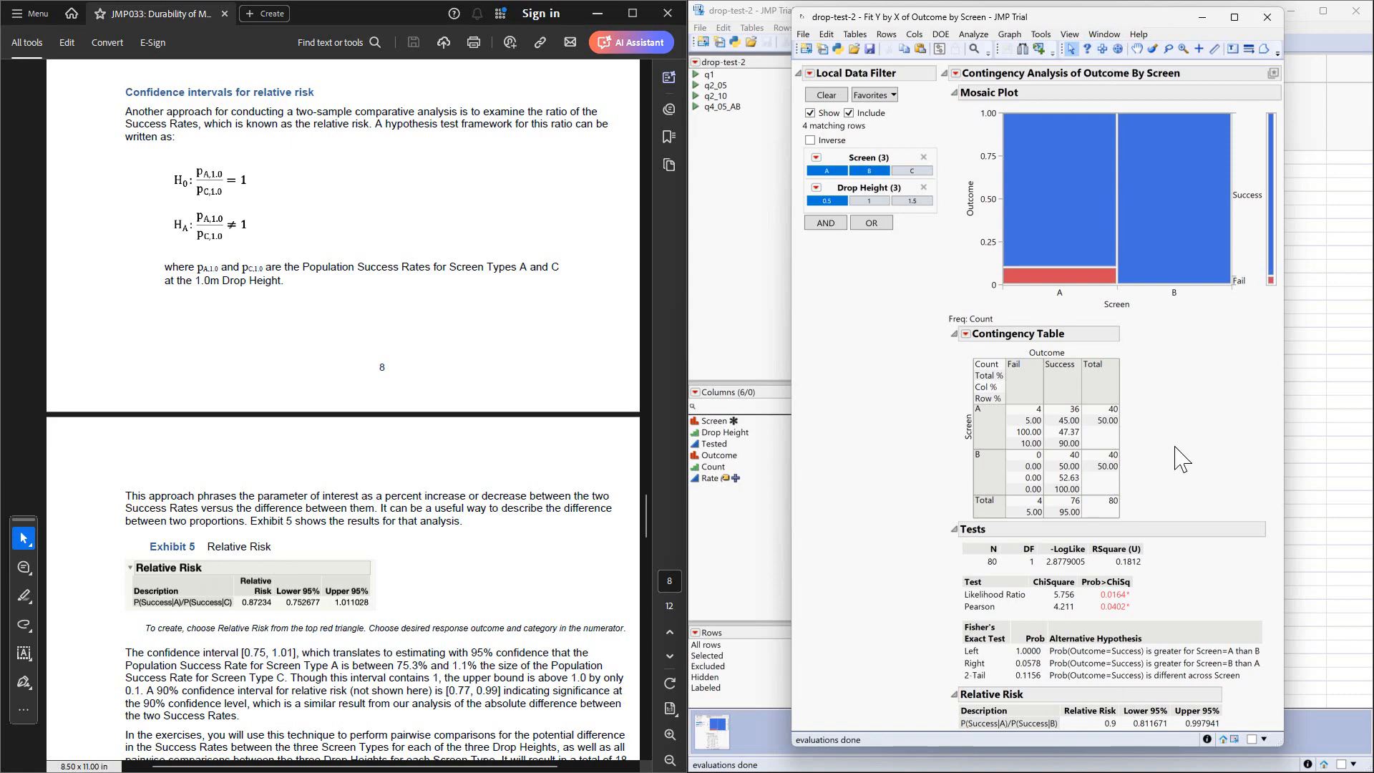
# Select the Relative Risk results and the full contingency report with the Selection tool, and clear the selection.
pyautogui.press('c')
pyautogui.click(1039, 693)
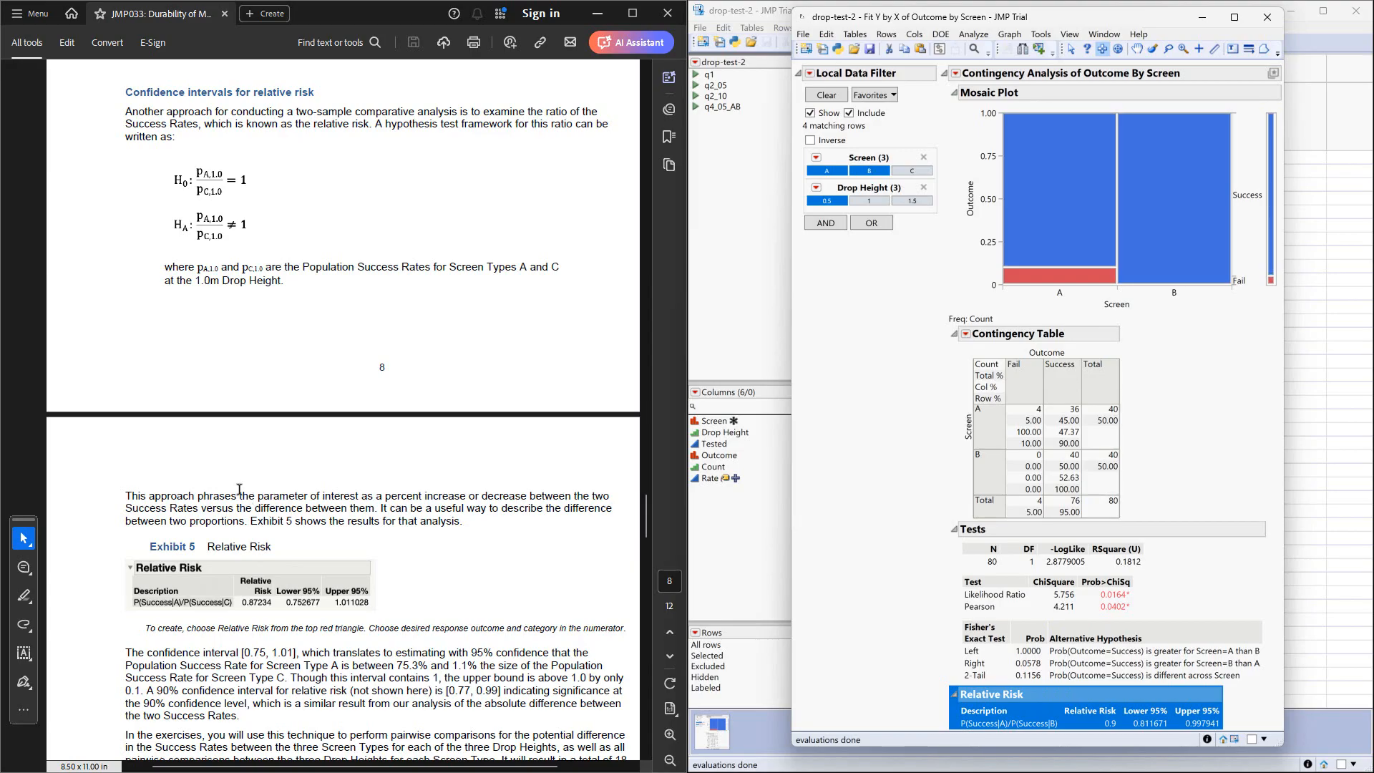
pyautogui.click(1220, 413)
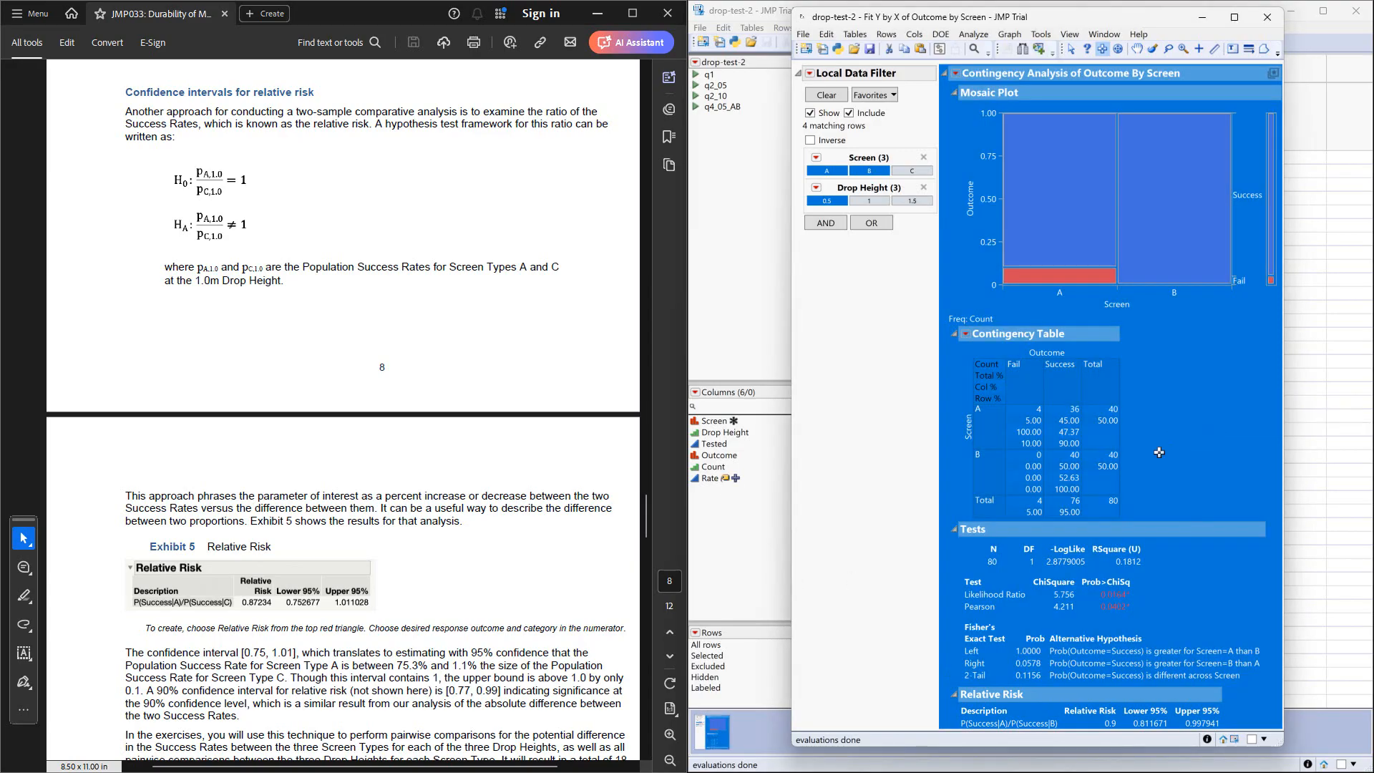
pyautogui.press('Escape')
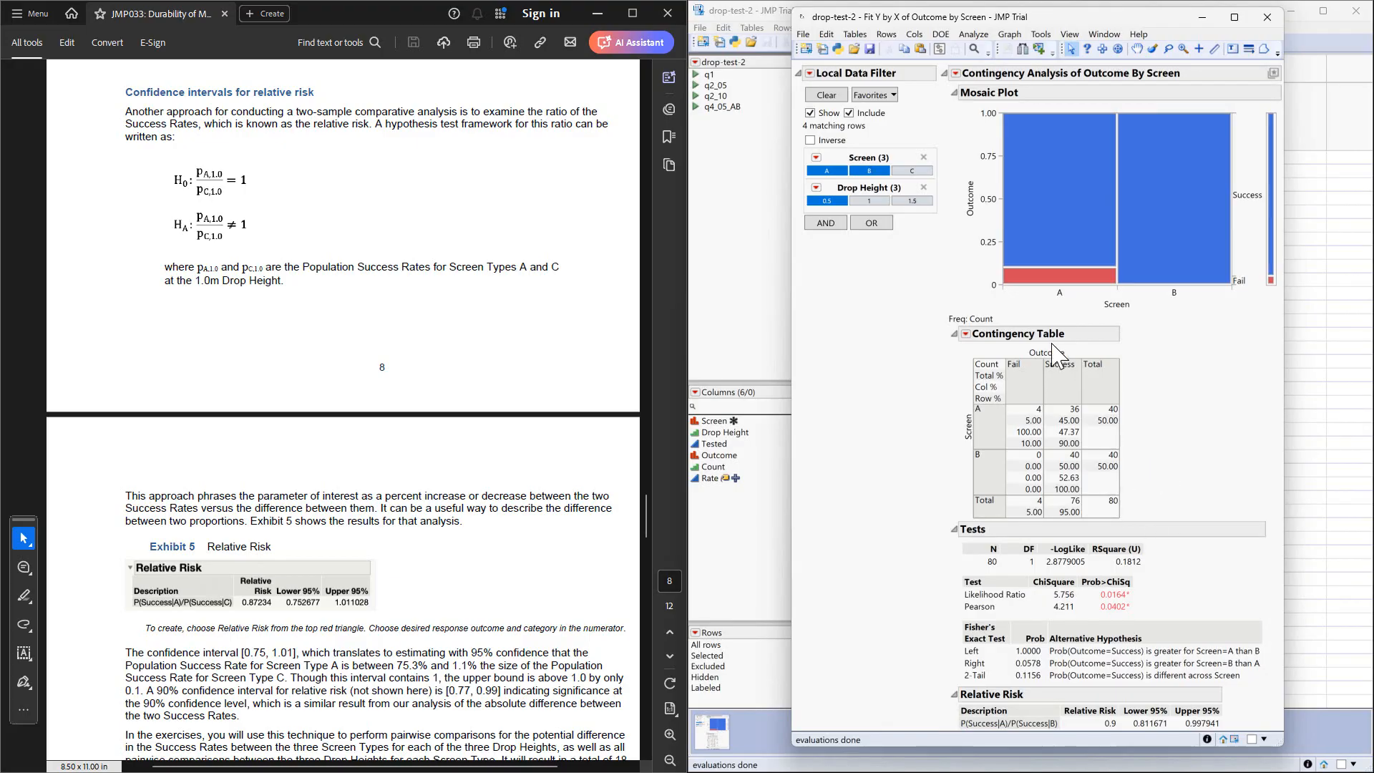
# Filter to Screens A and C at 0.5 Drop Height and calculate the Relative Risk of Success with Screen A as the numerator.
pyautogui.keyDown('ctrl'); pyautogui.click(870, 171); pyautogui.keyUp('ctrl')
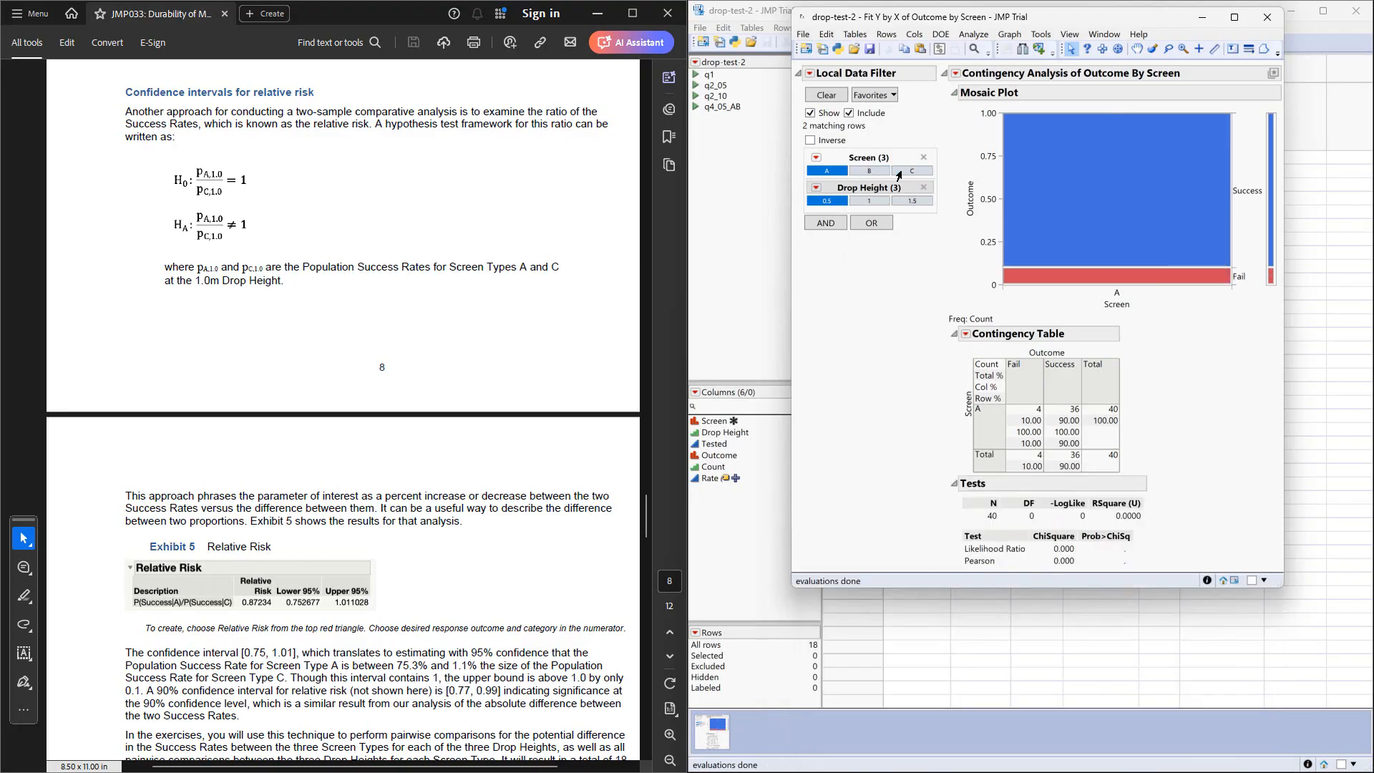
pyautogui.keyDown('ctrl'); pyautogui.click(905, 172); pyautogui.keyUp('ctrl')
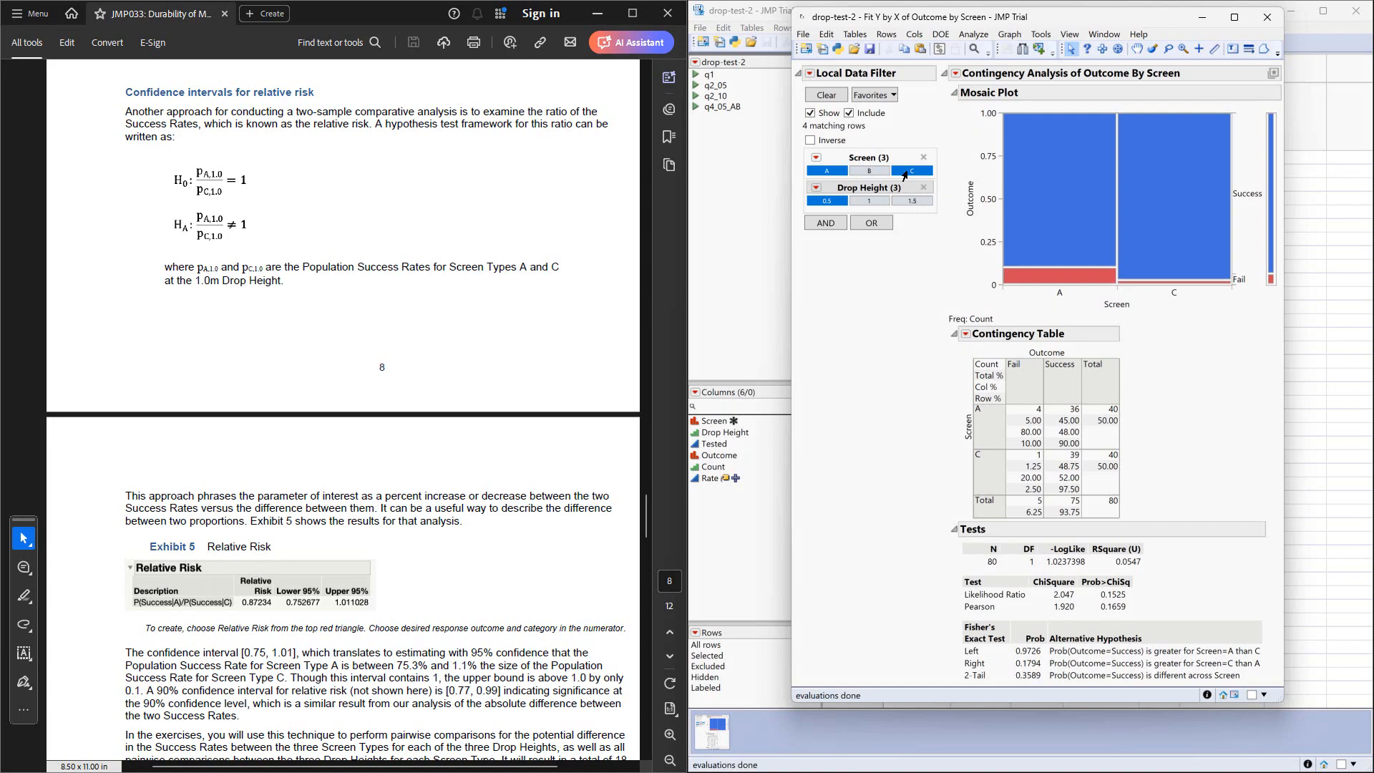
pyautogui.click(956, 75)
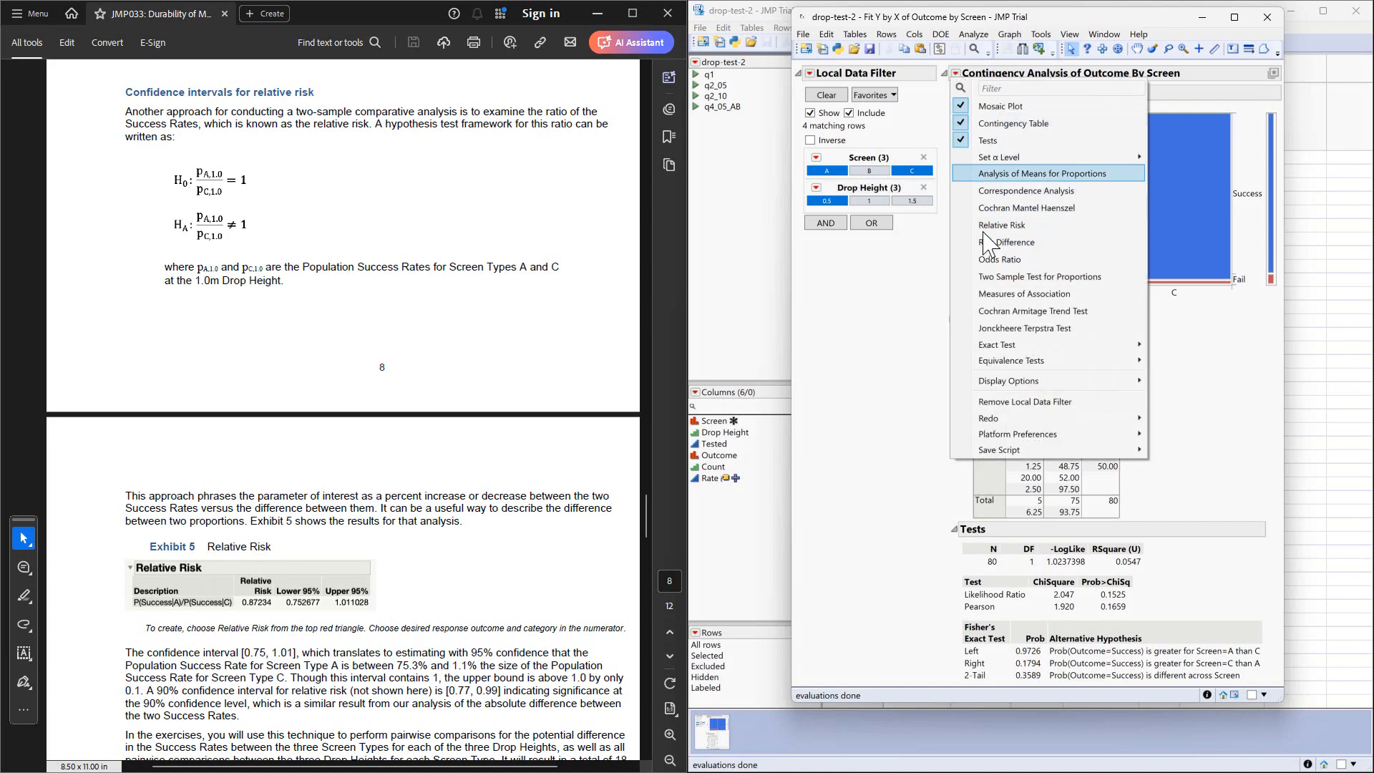
pyautogui.click(1002, 226)
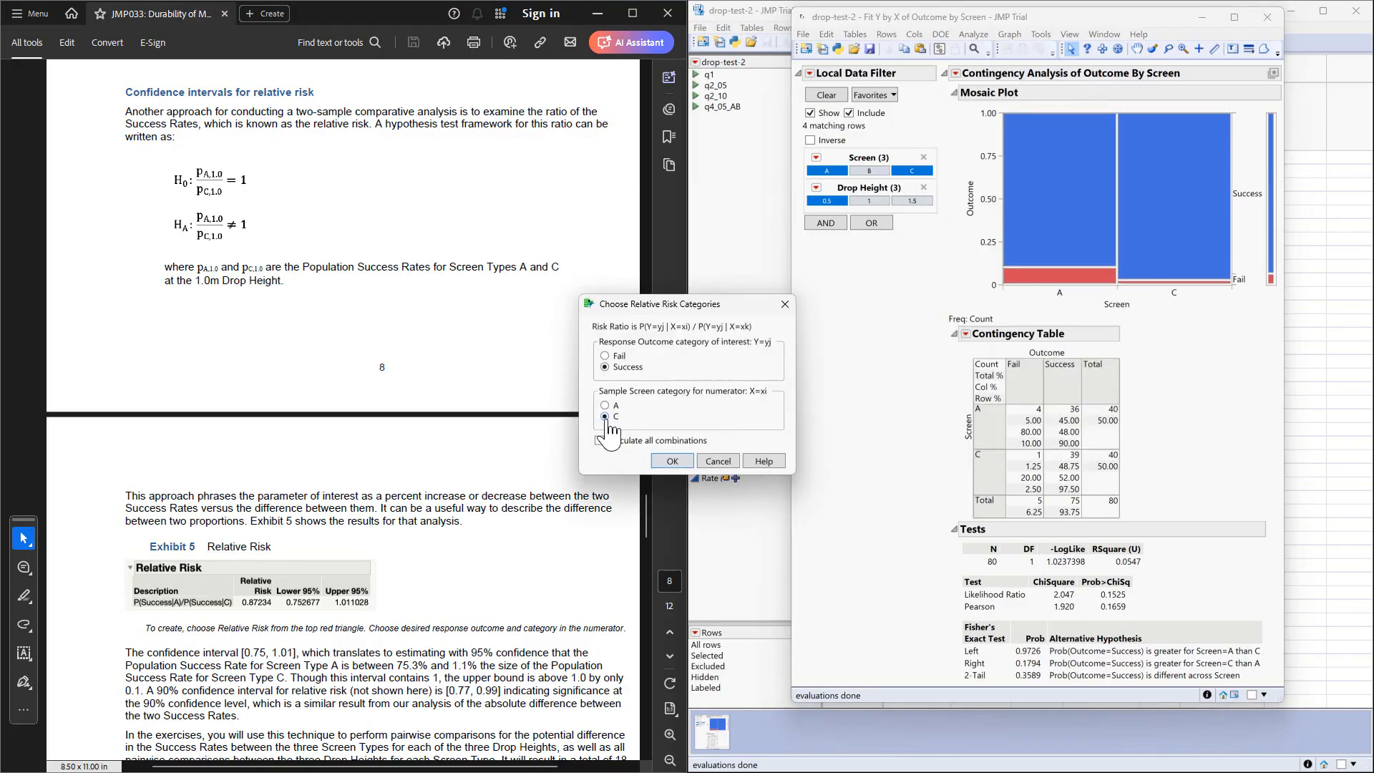
pyautogui.click(672, 461)
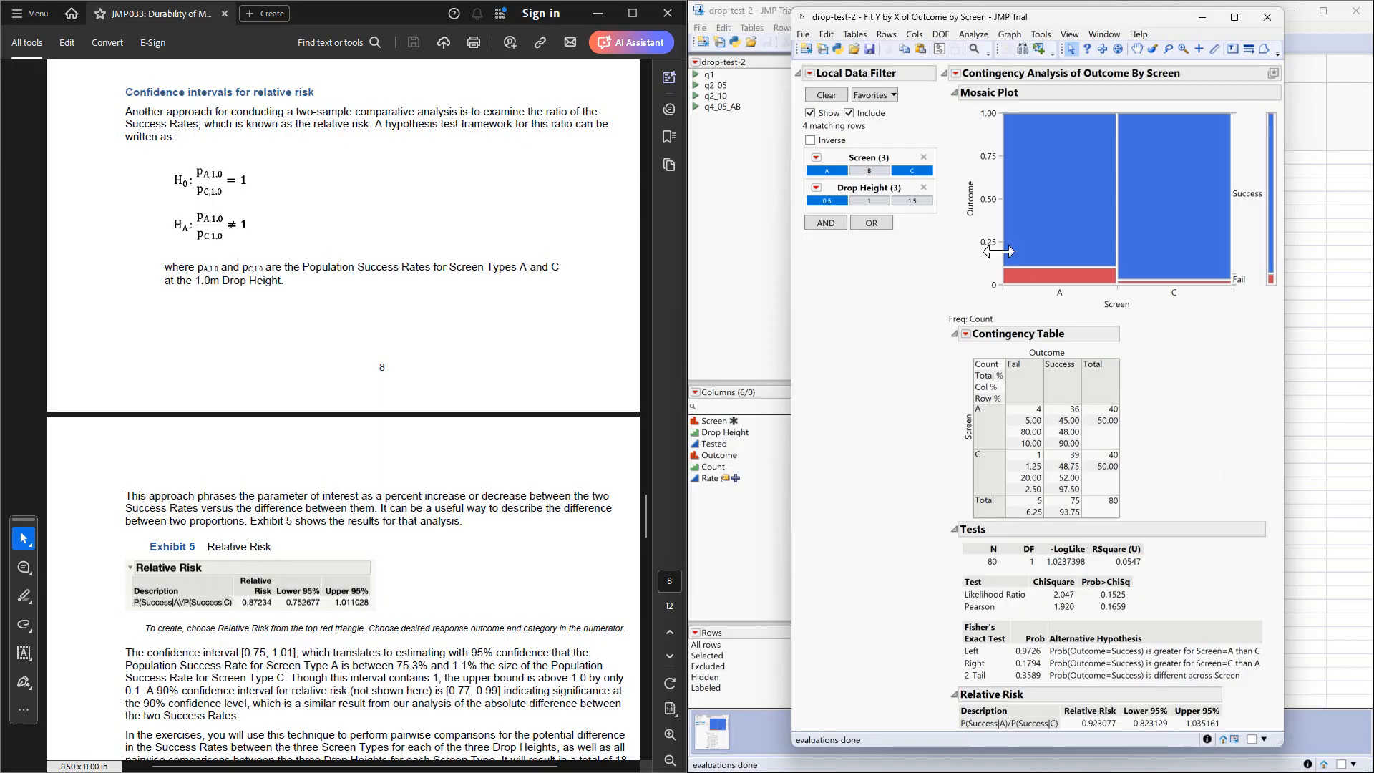
# Filter to Screens B and C at 0.5 Drop Height and calculate the Relative Risk of Success with Screen B as the numerator.
pyautogui.click(865, 172)
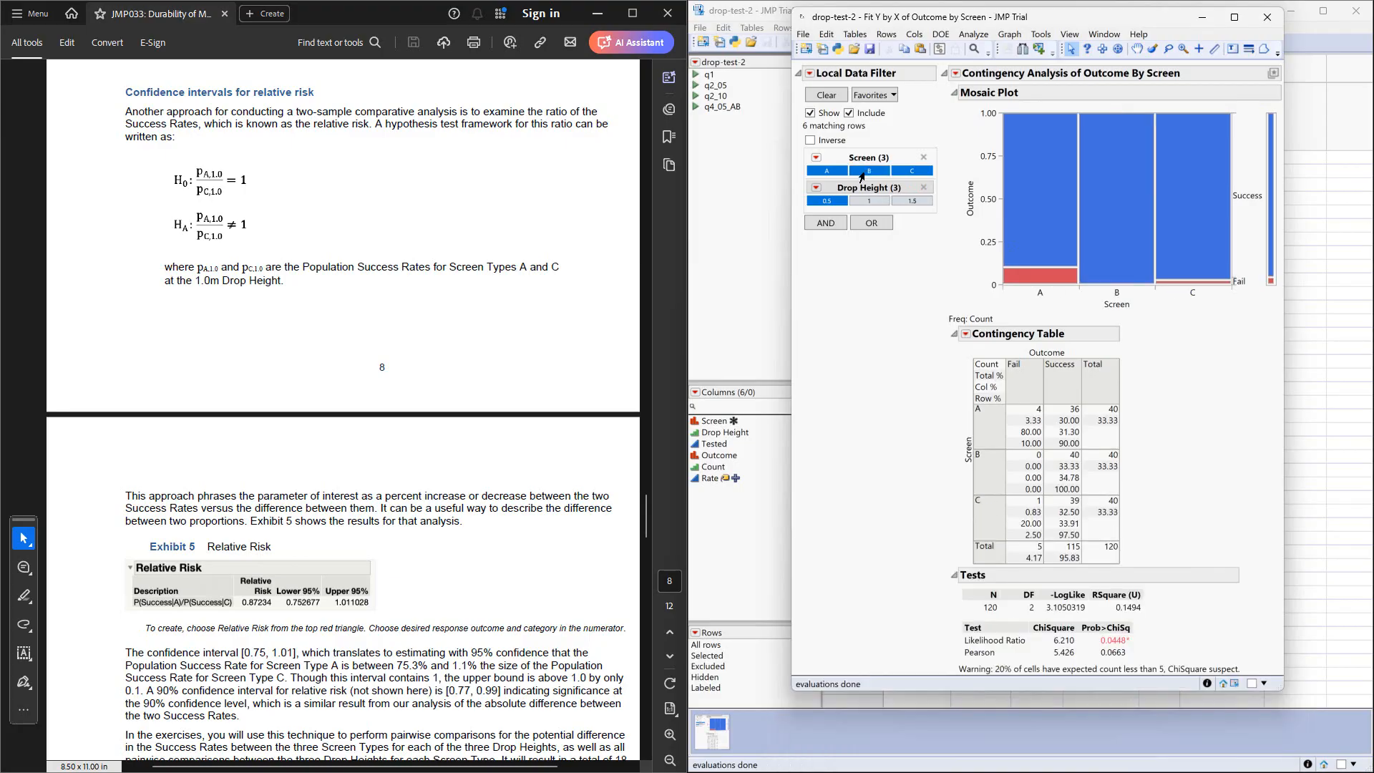
pyautogui.keyDown('ctrl'); pyautogui.click(821, 173); pyautogui.keyUp('ctrl')
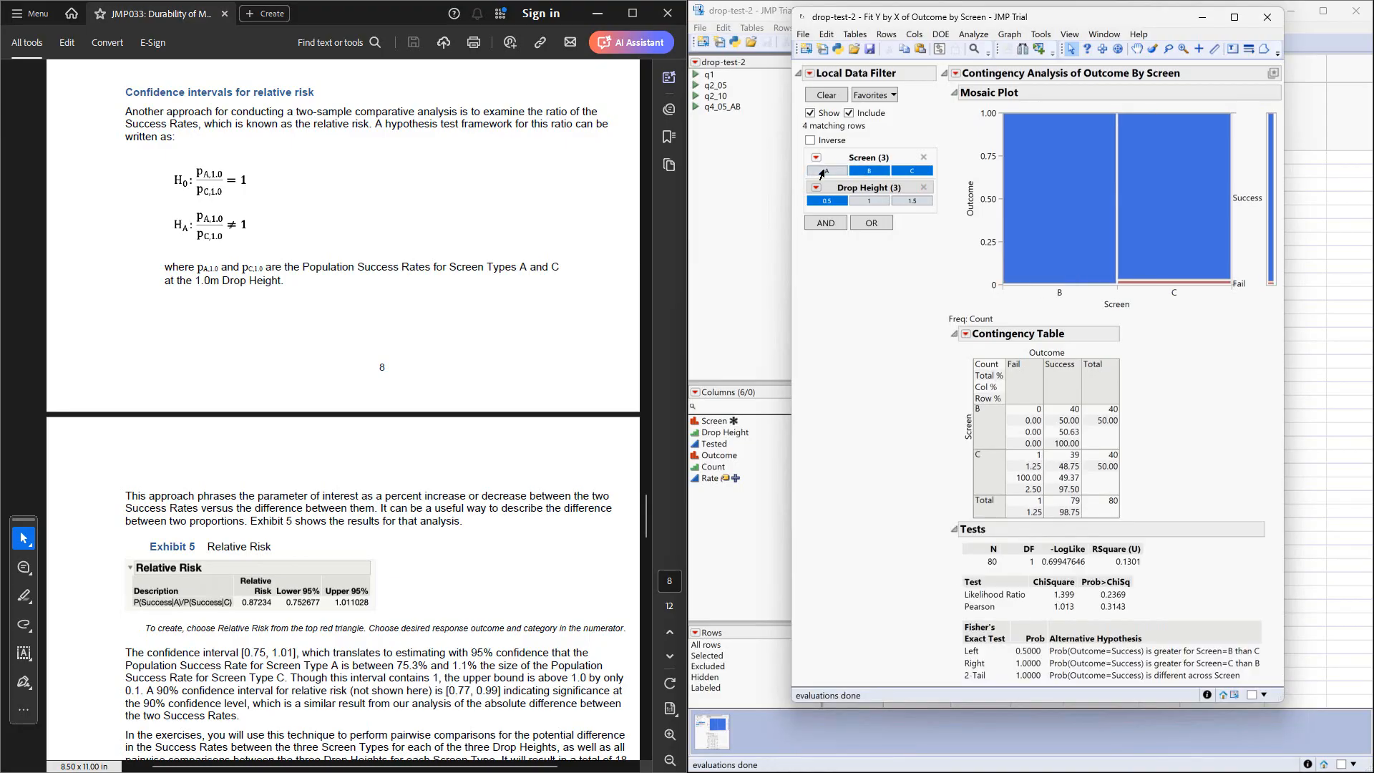
pyautogui.click(956, 74)
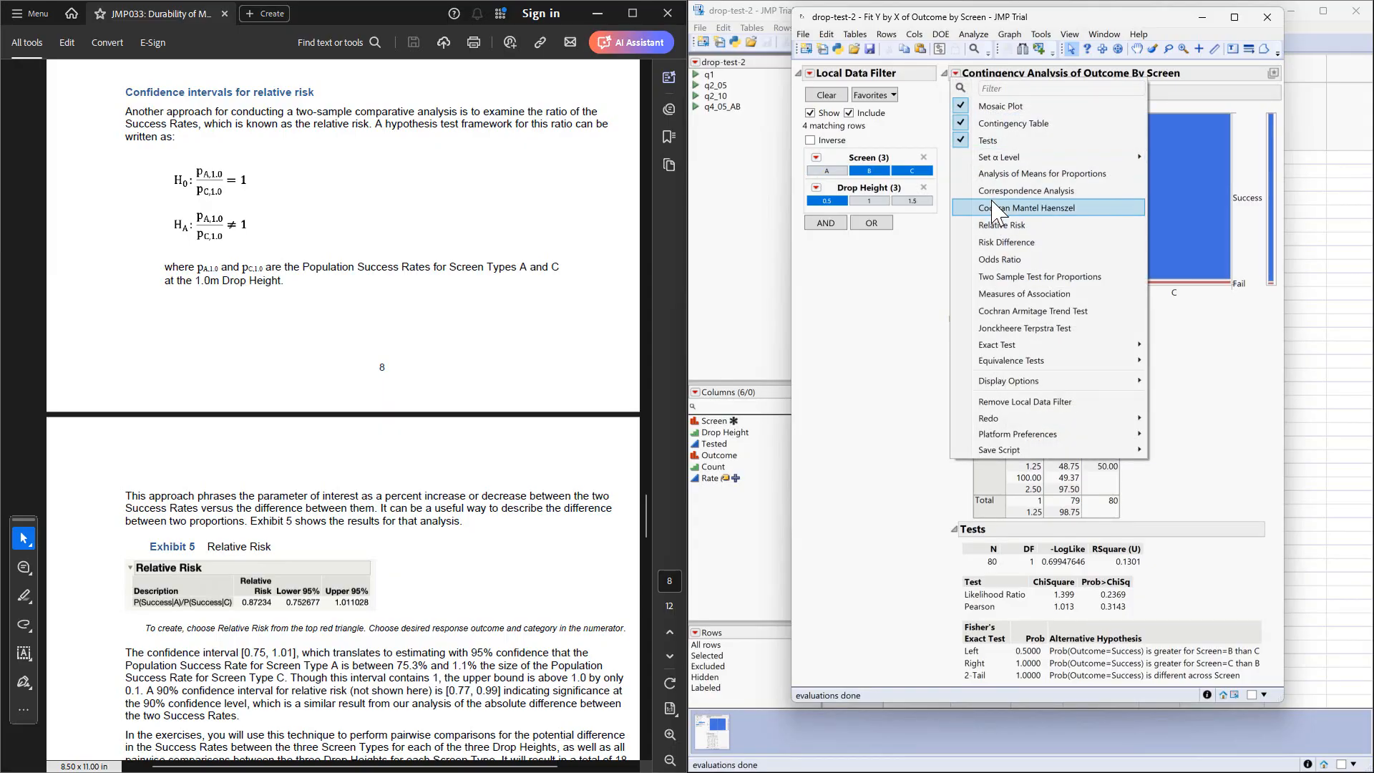
pyautogui.click(1001, 224)
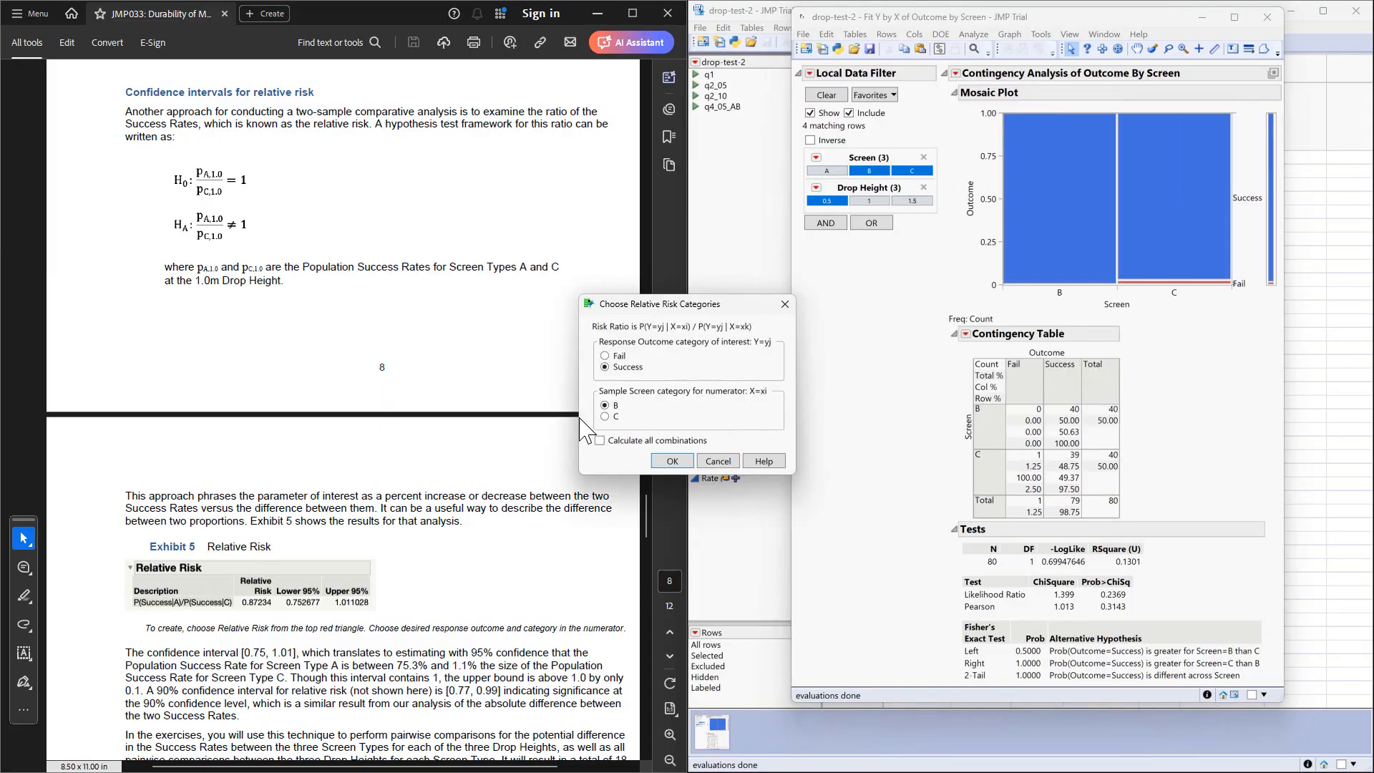
pyautogui.click(604, 416)
pyautogui.click(672, 461)
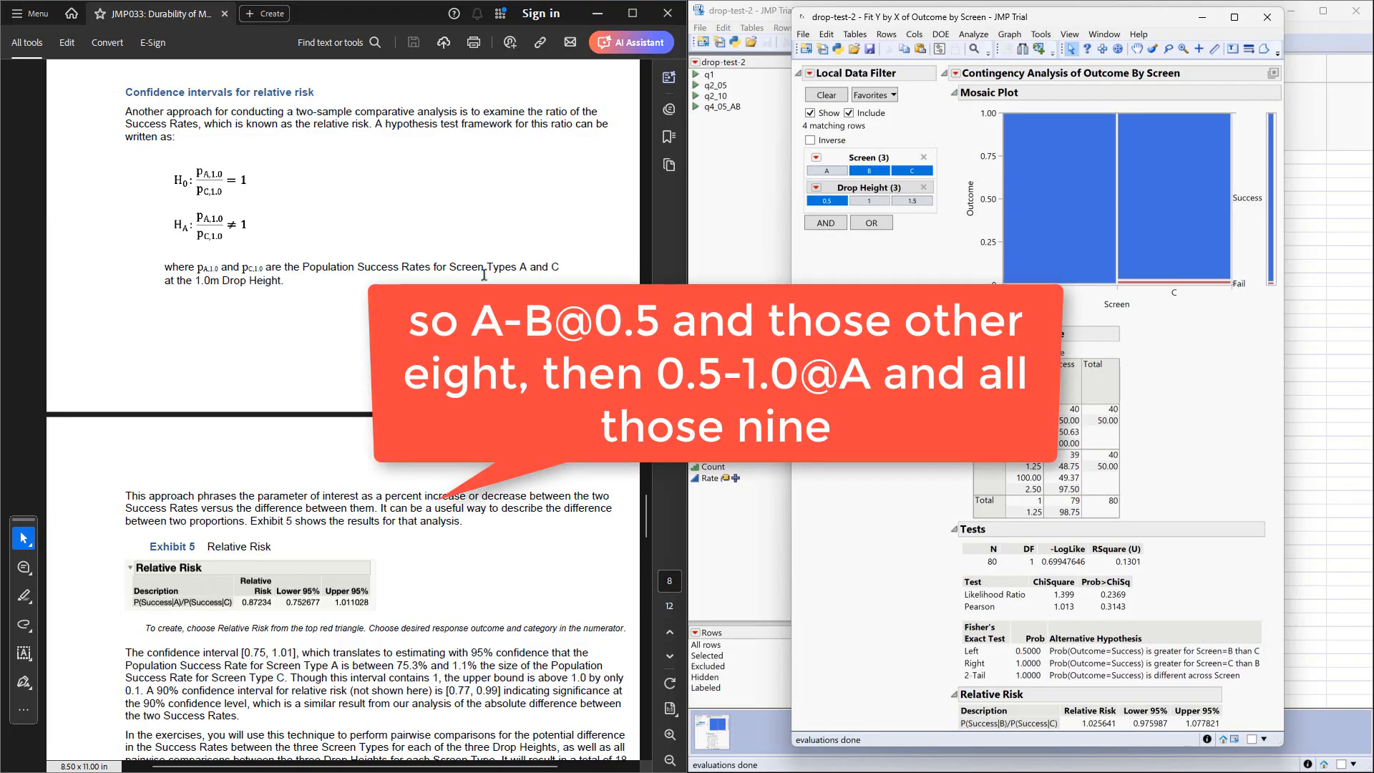
# Read the case document's section on confidence intervals for the odds ratio, including its hypotheses and the Exhibit 6 results.
pyautogui.scroll(-3, 342, 409)
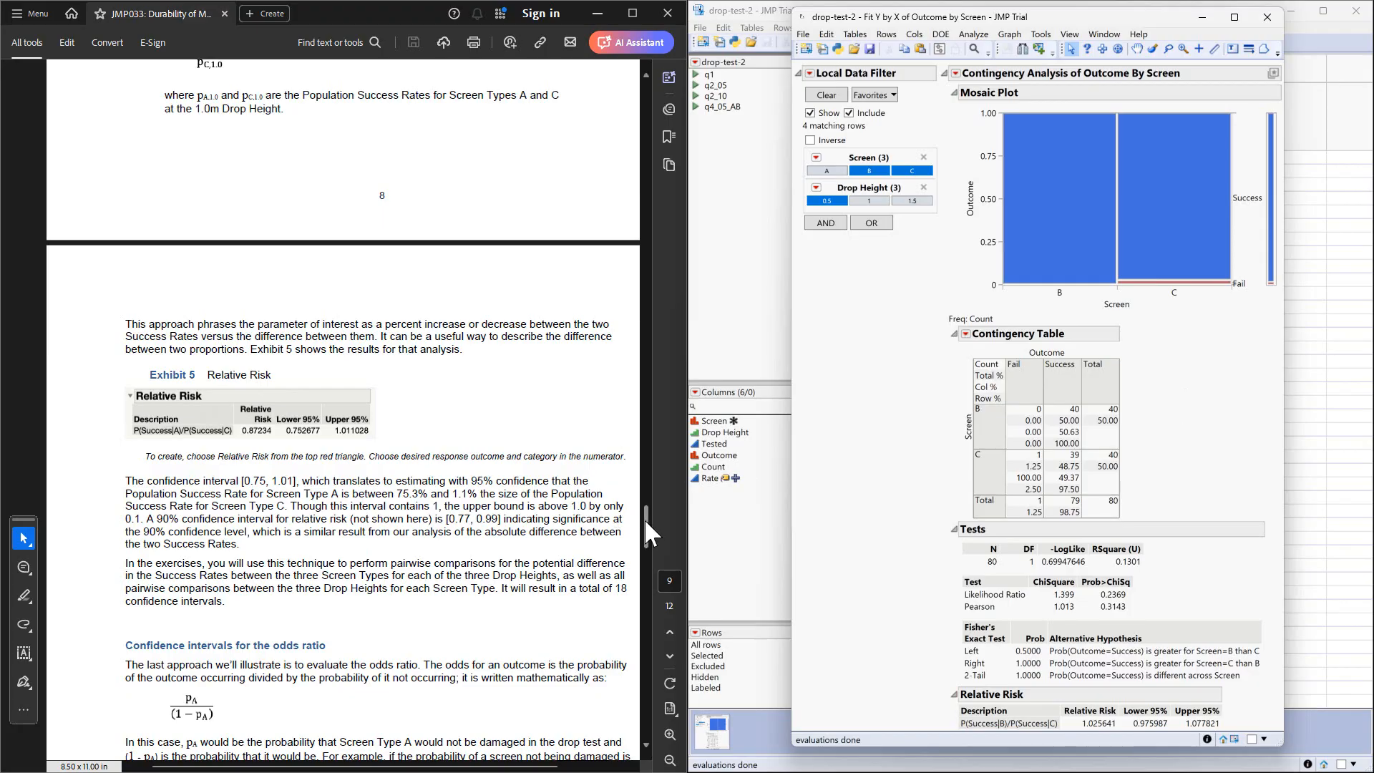
pyautogui.moveTo(646, 527); pyautogui.dragTo(637, 705)
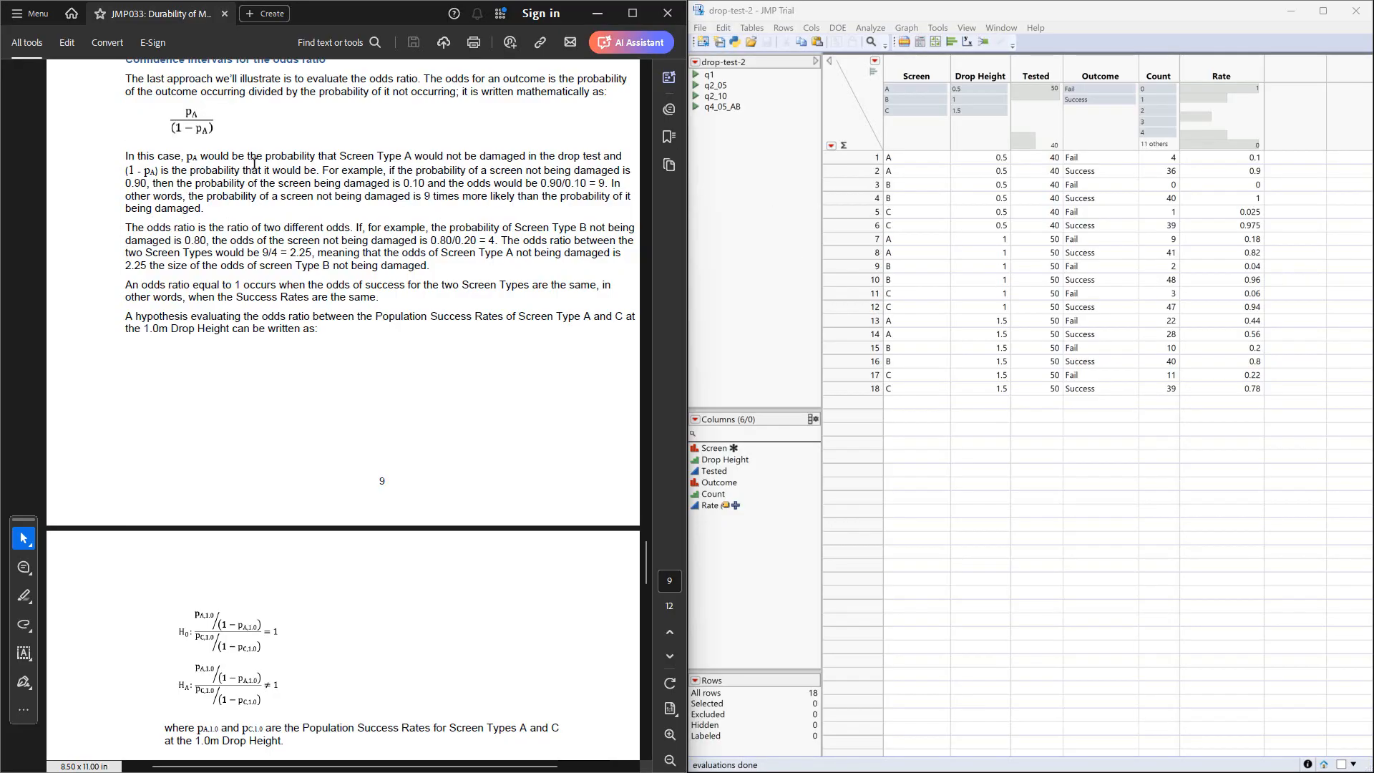
pyautogui.scroll(1, 246, 143)
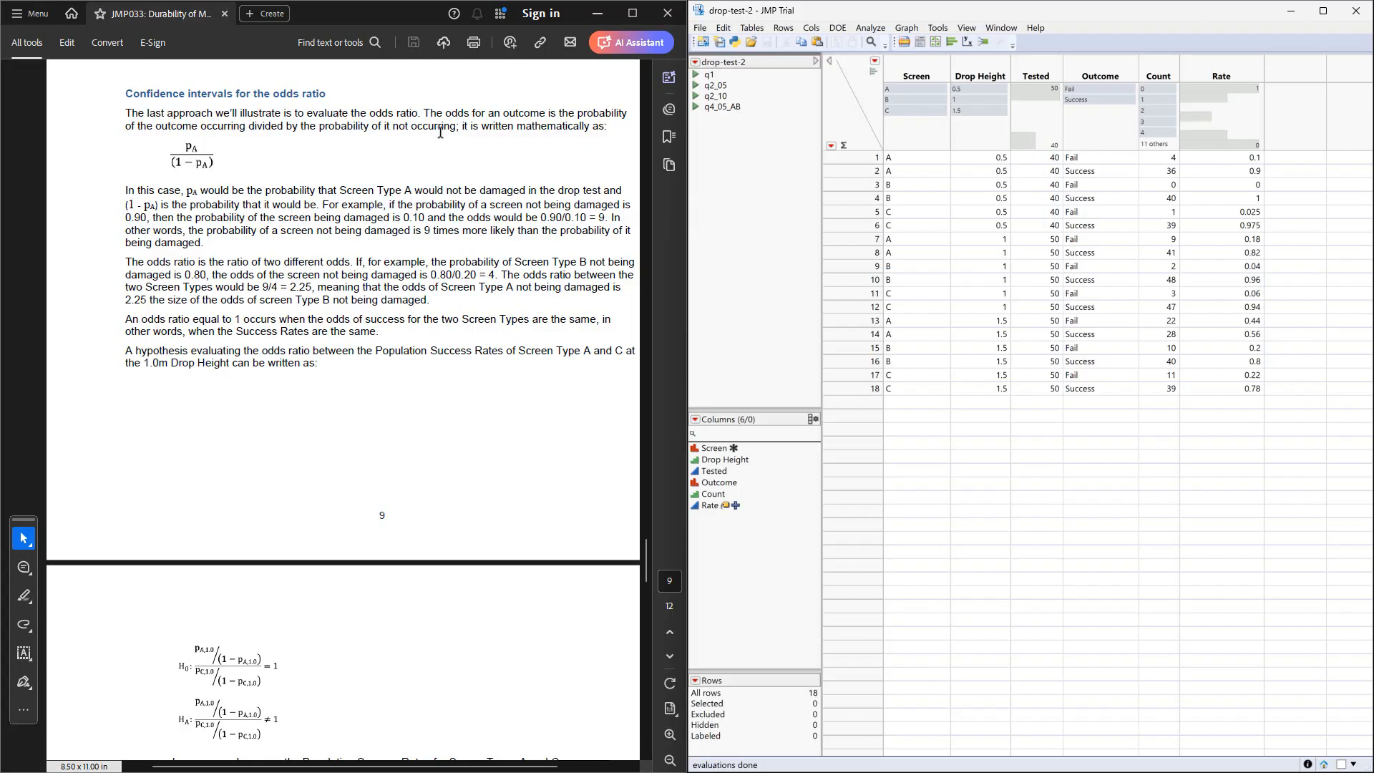
pyautogui.scroll(-3, 417, 267)
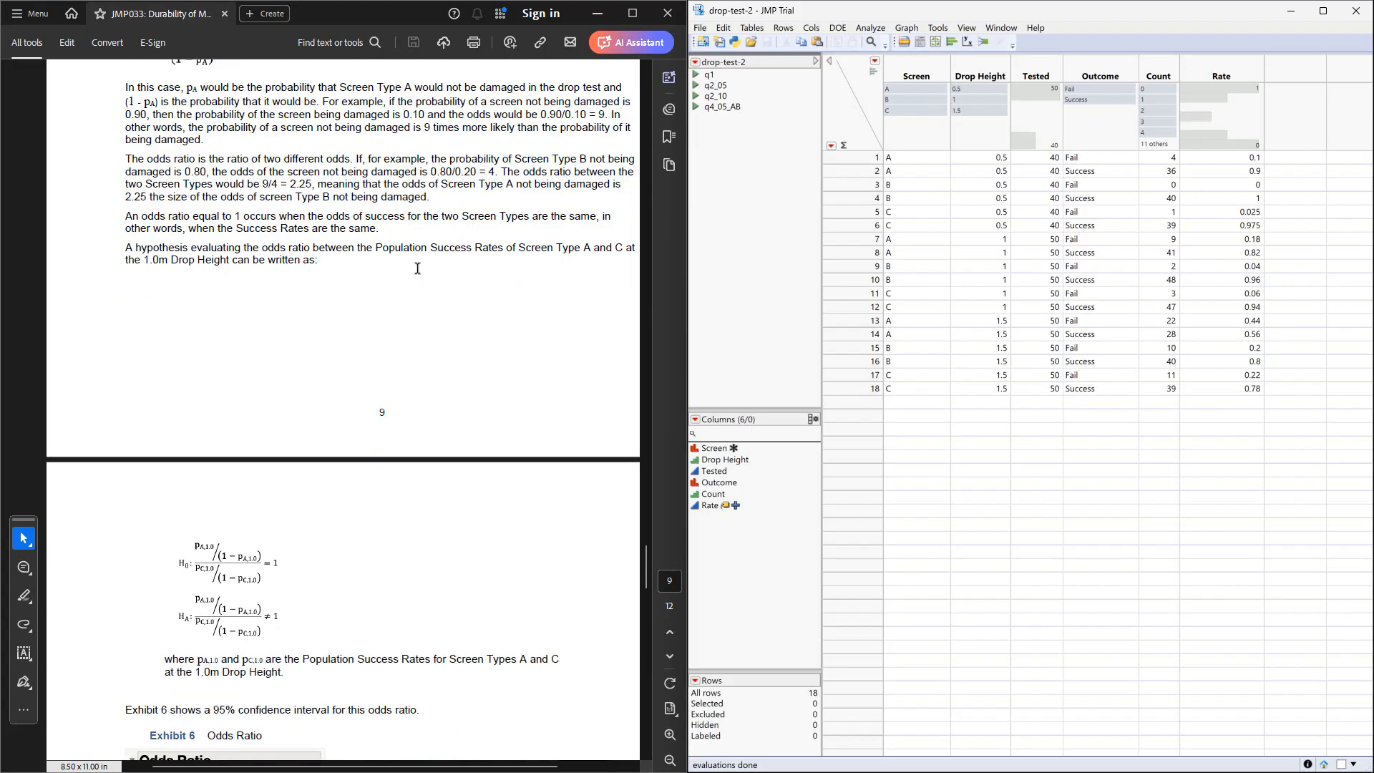
pyautogui.scroll(4, 417, 267)
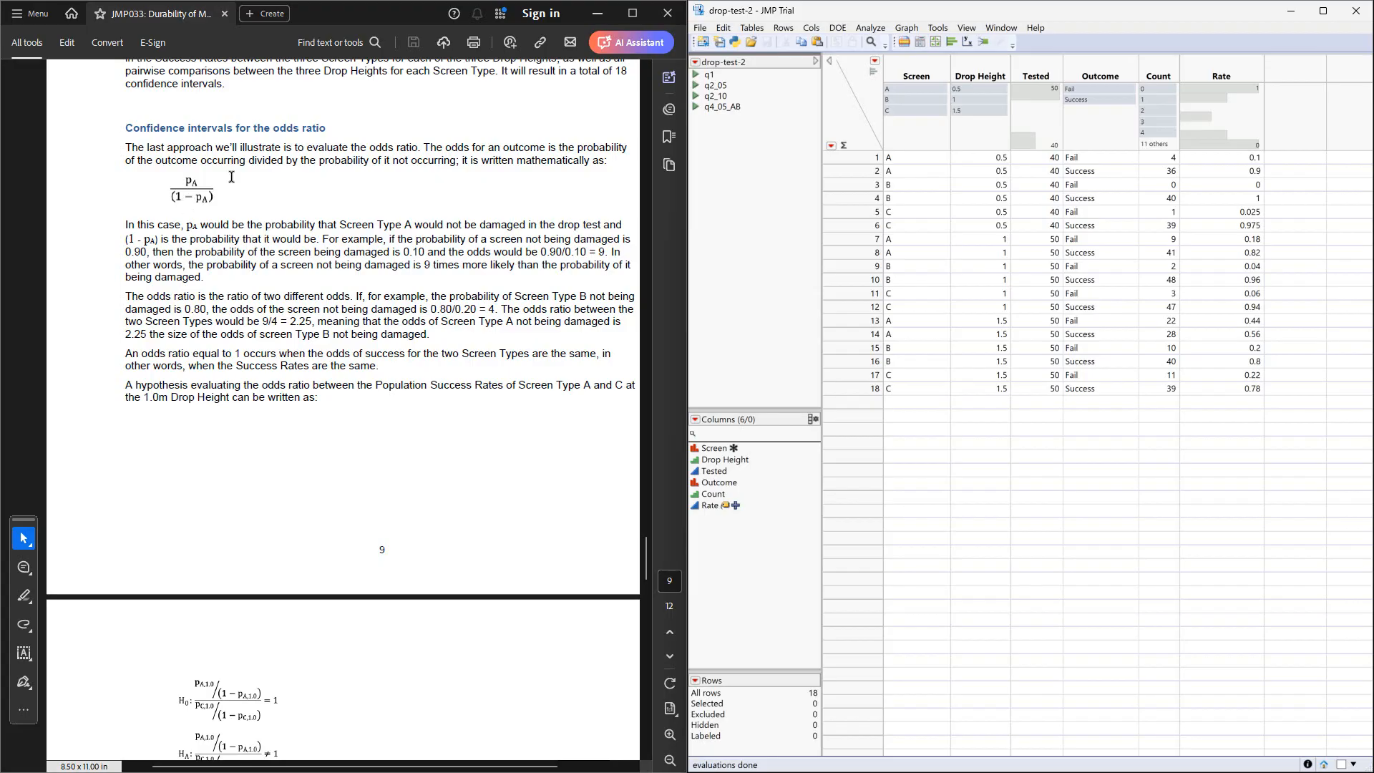
pyautogui.scroll(-4, 262, 165)
pyautogui.scroll(-1, 262, 165)
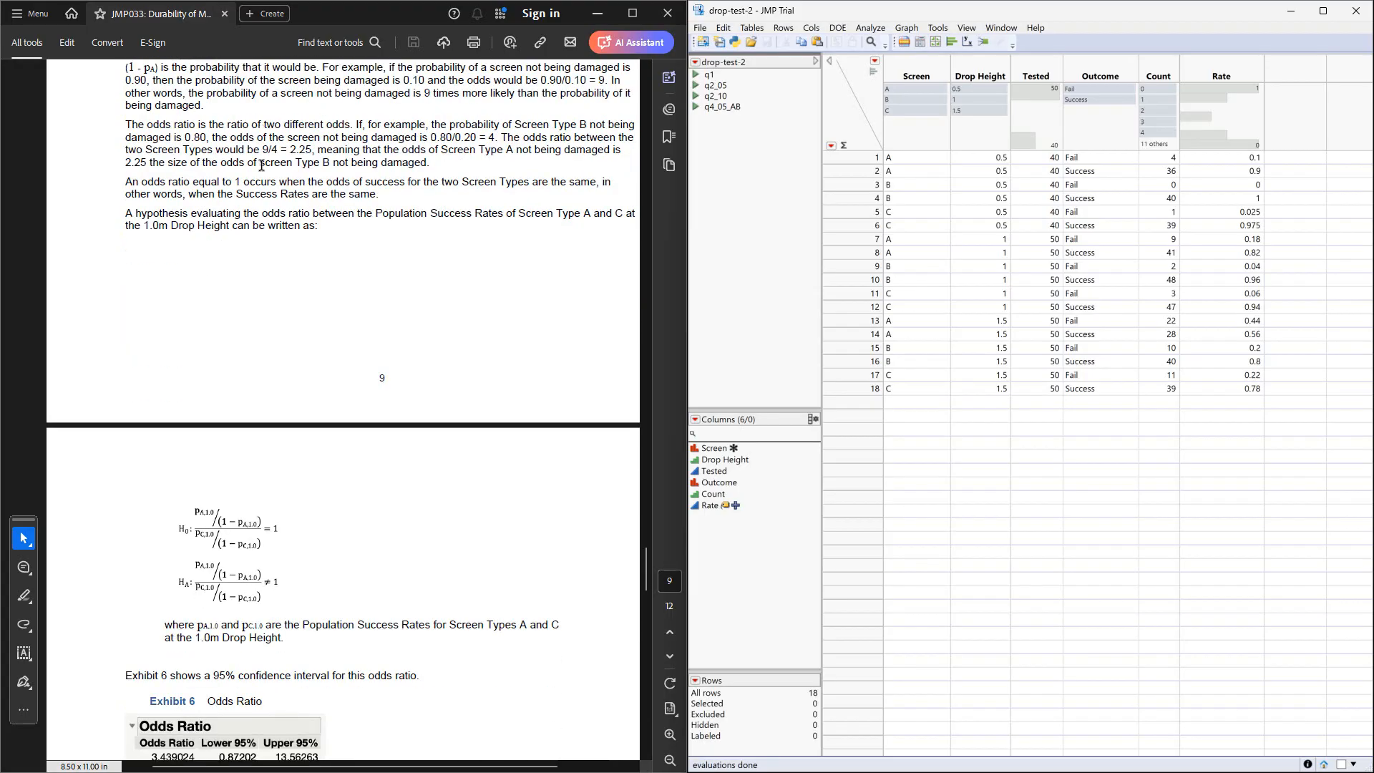
pyautogui.scroll(1, 262, 165)
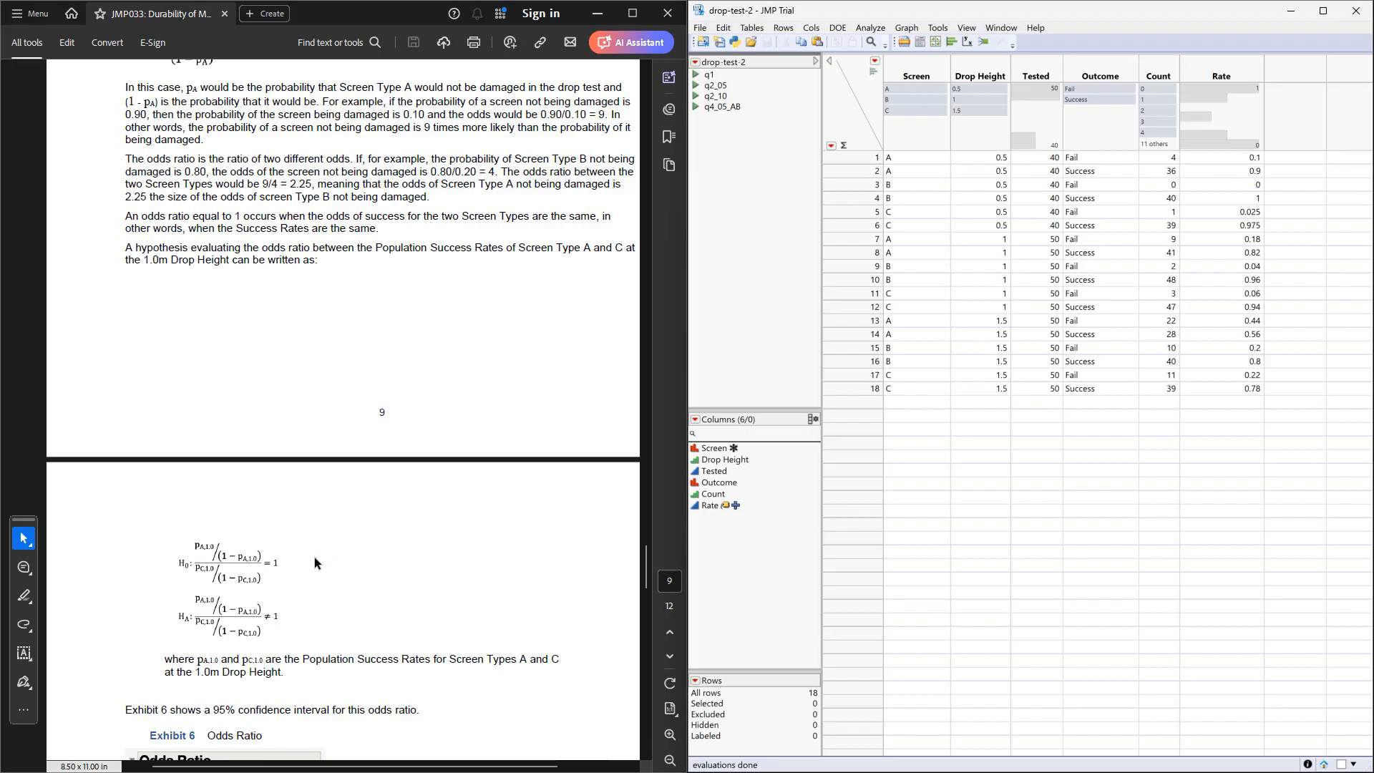
pyautogui.scroll(-2, 342, 533)
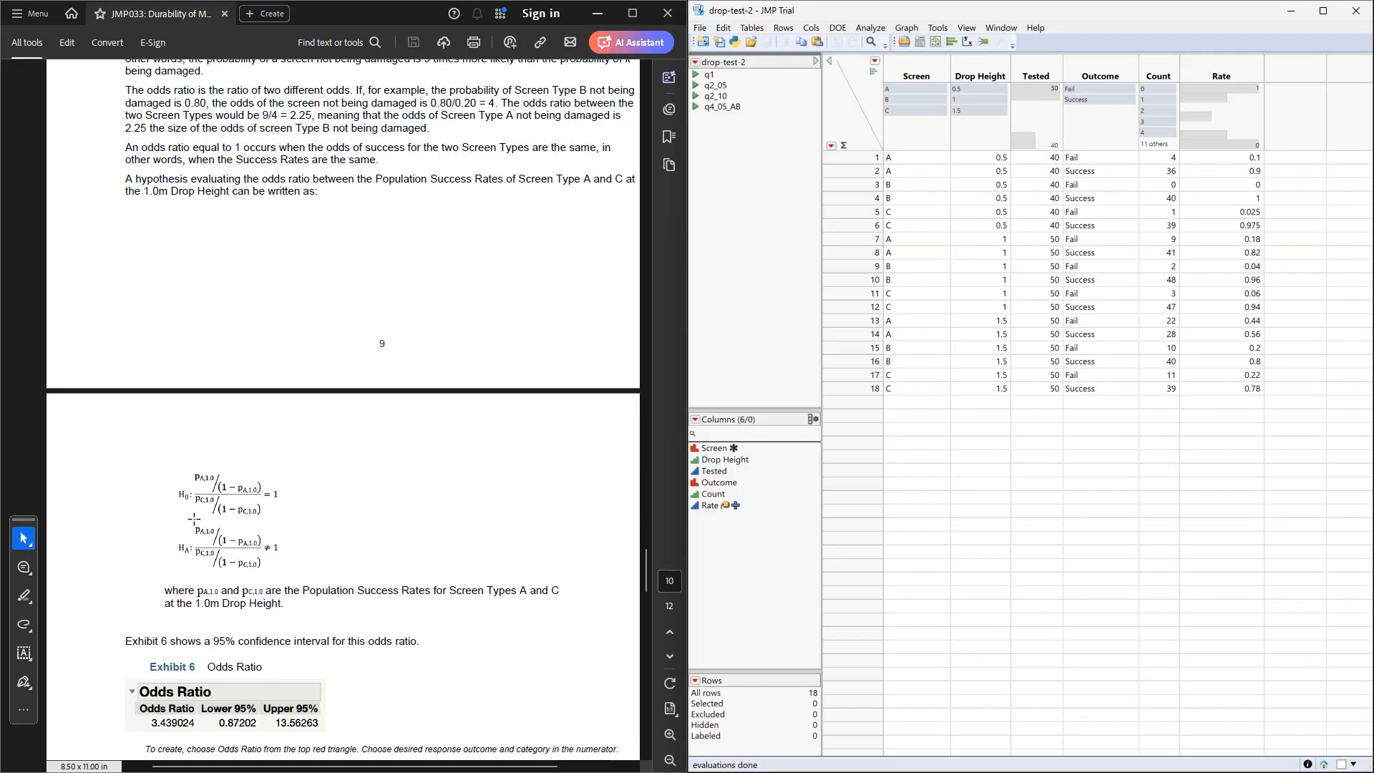
pyautogui.scroll(-2, 194, 518)
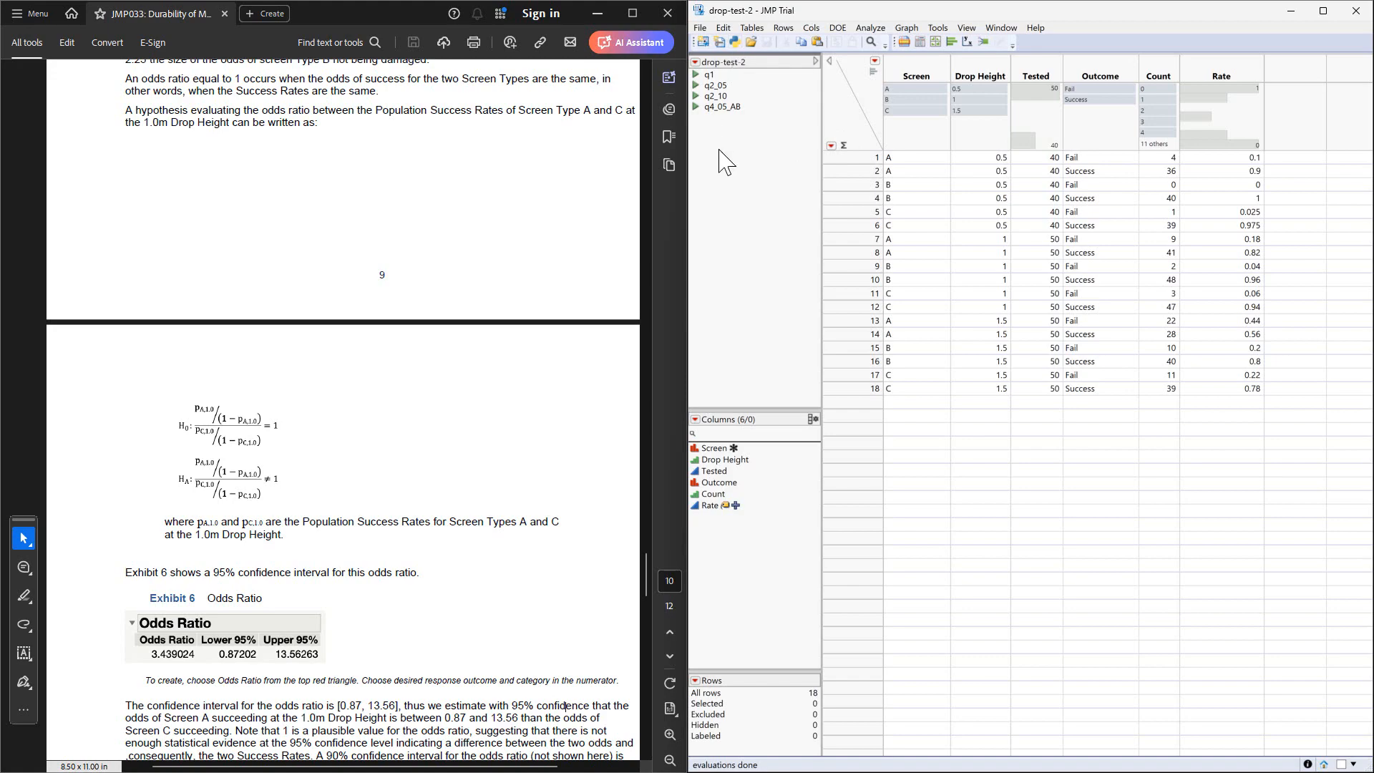
# Run the saved q2_05 analysis and add a Screen condition to its local filter, limiting the data to Screens A and B.
pyautogui.click(695, 86)
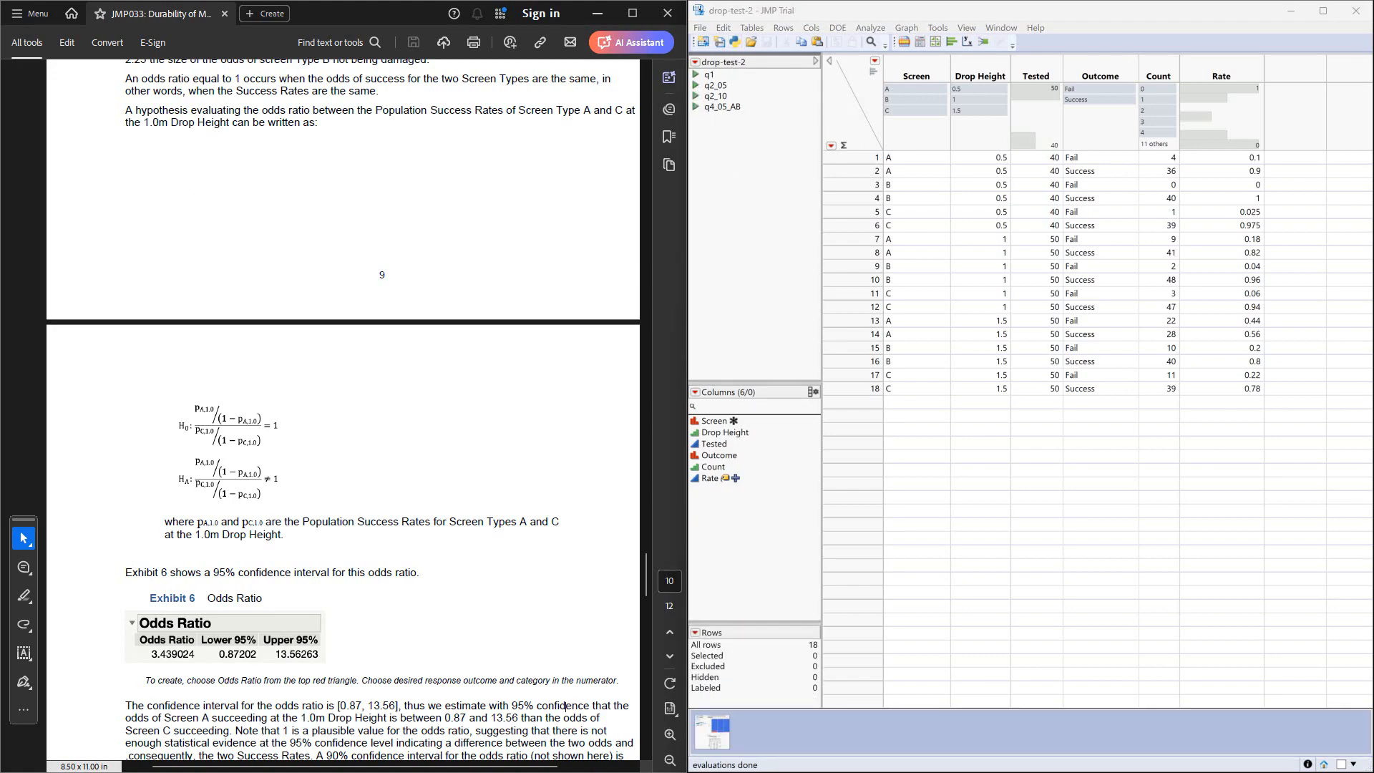
pyautogui.moveTo(0, 53); pyautogui.dragTo(1120, 55)
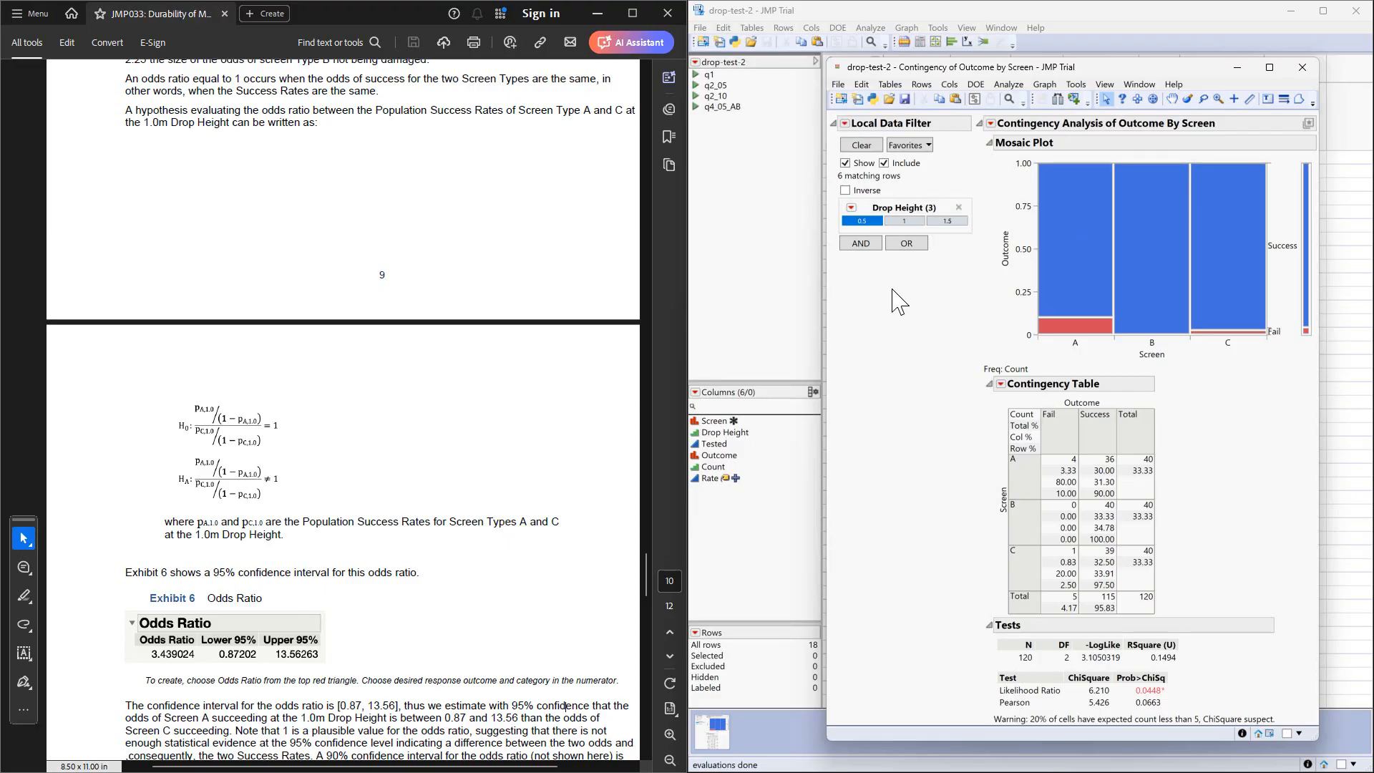
pyautogui.click(855, 246)
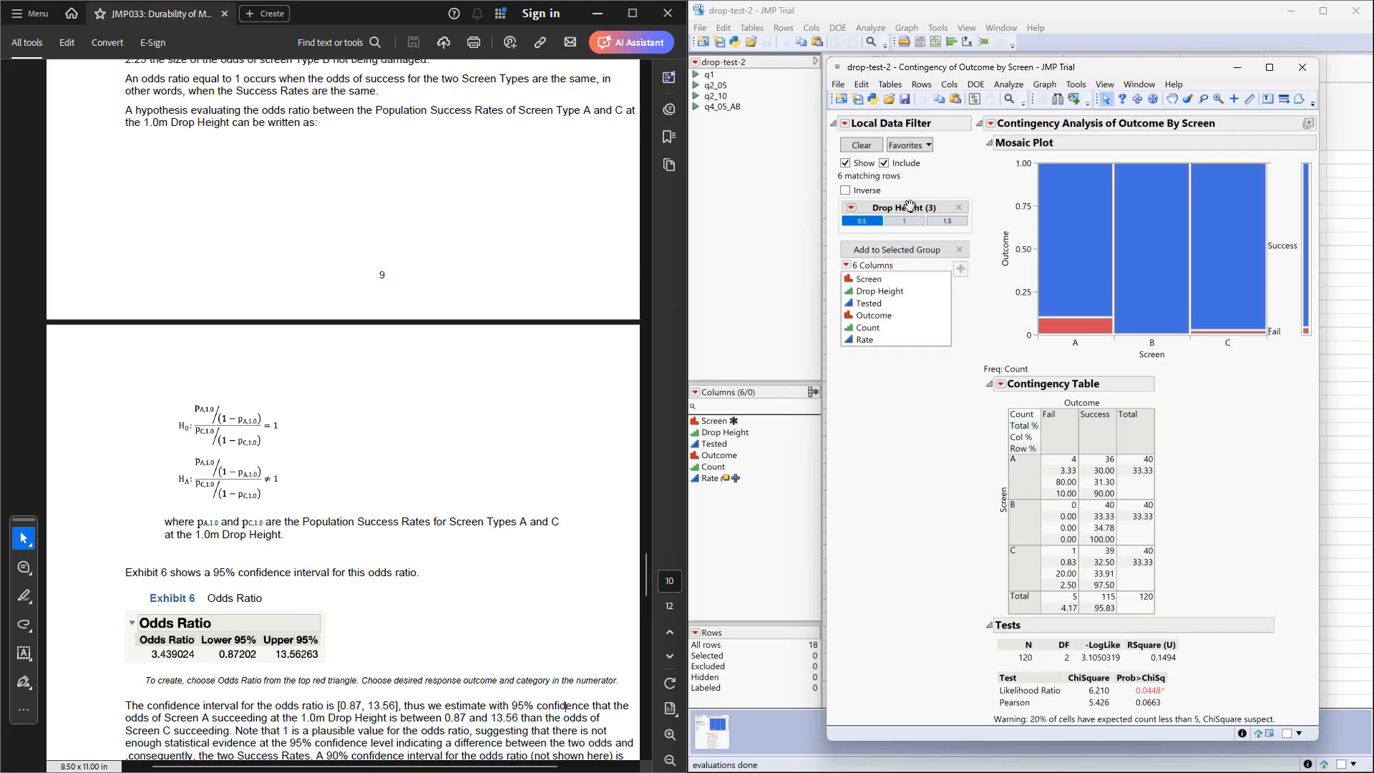
pyautogui.click(866, 279)
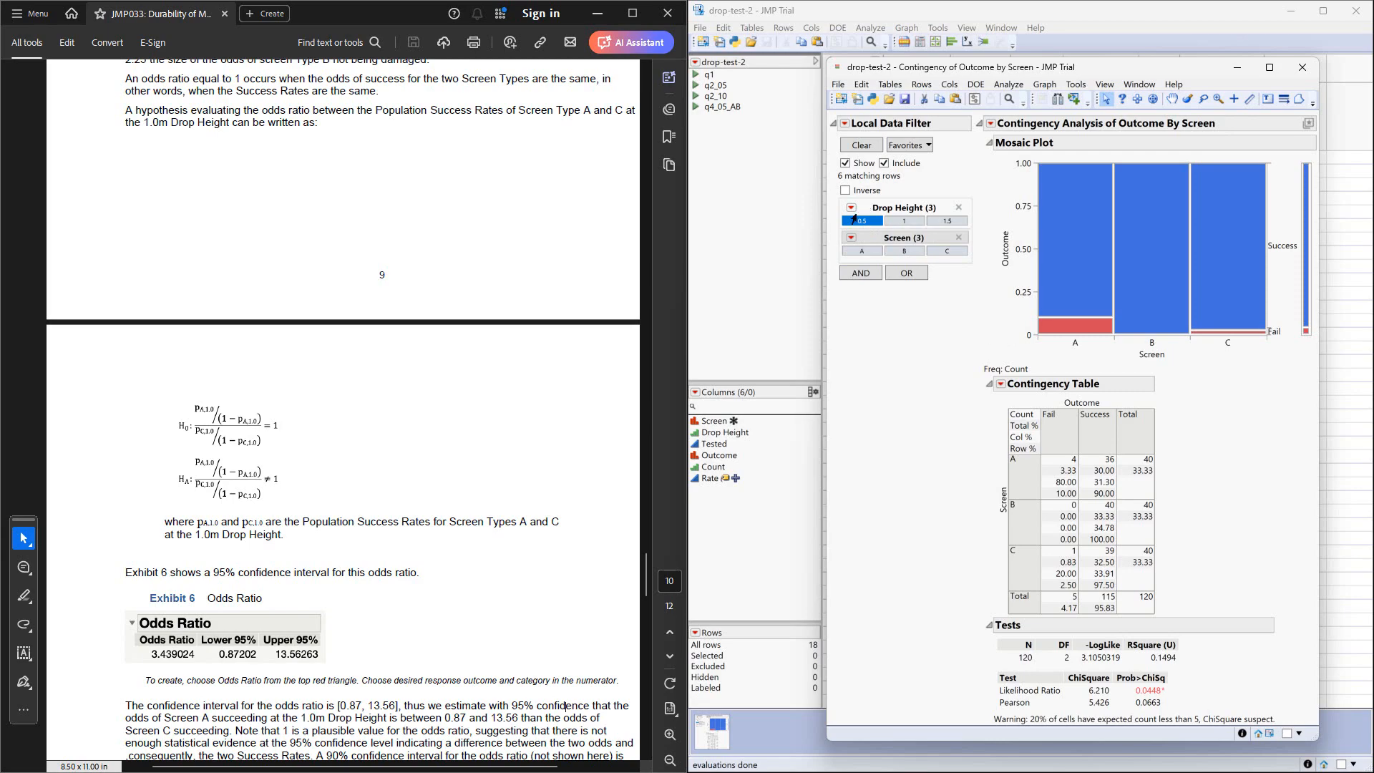
pyautogui.click(862, 251)
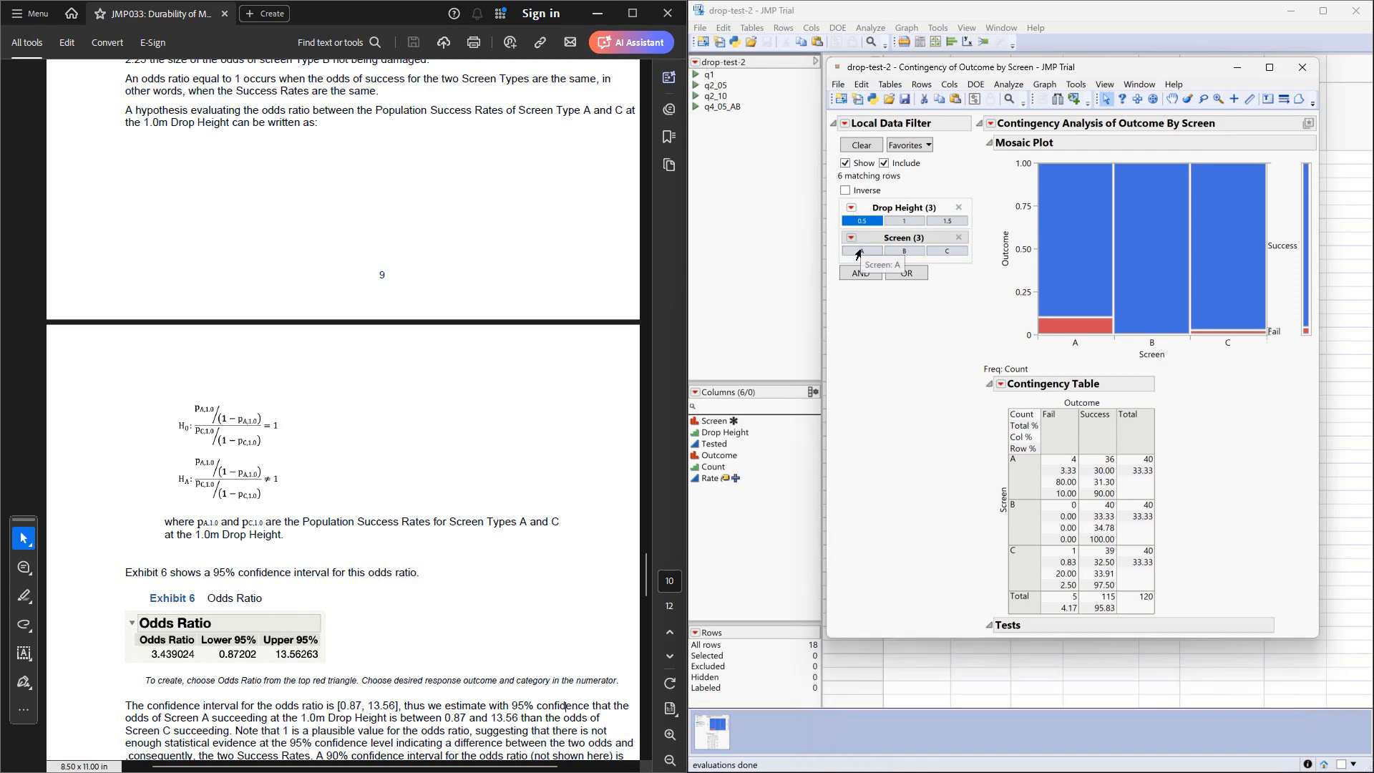
pyautogui.click(905, 251)
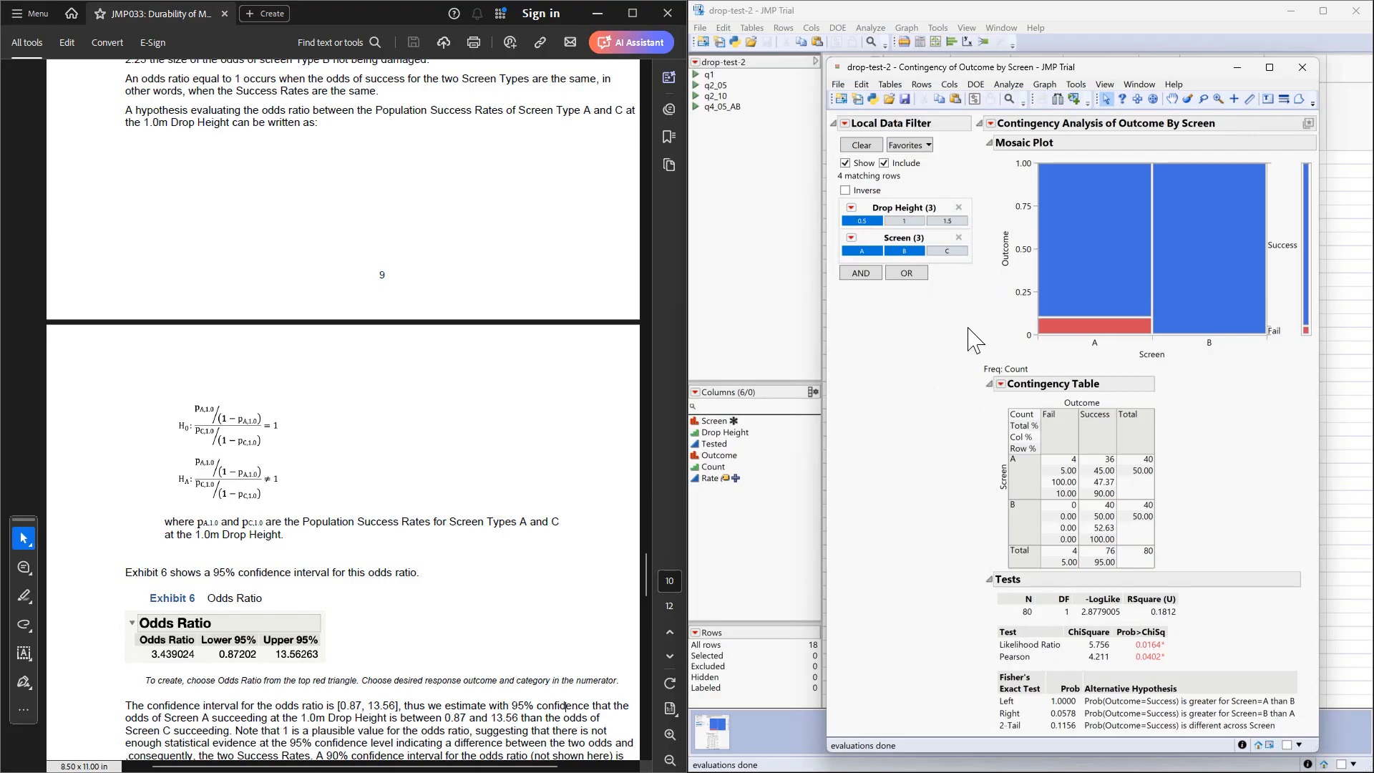
# Calculate the Odds Ratio for Screens A and B at the 0.5 Drop Height and move the report window to show it.
pyautogui.click(991, 124)
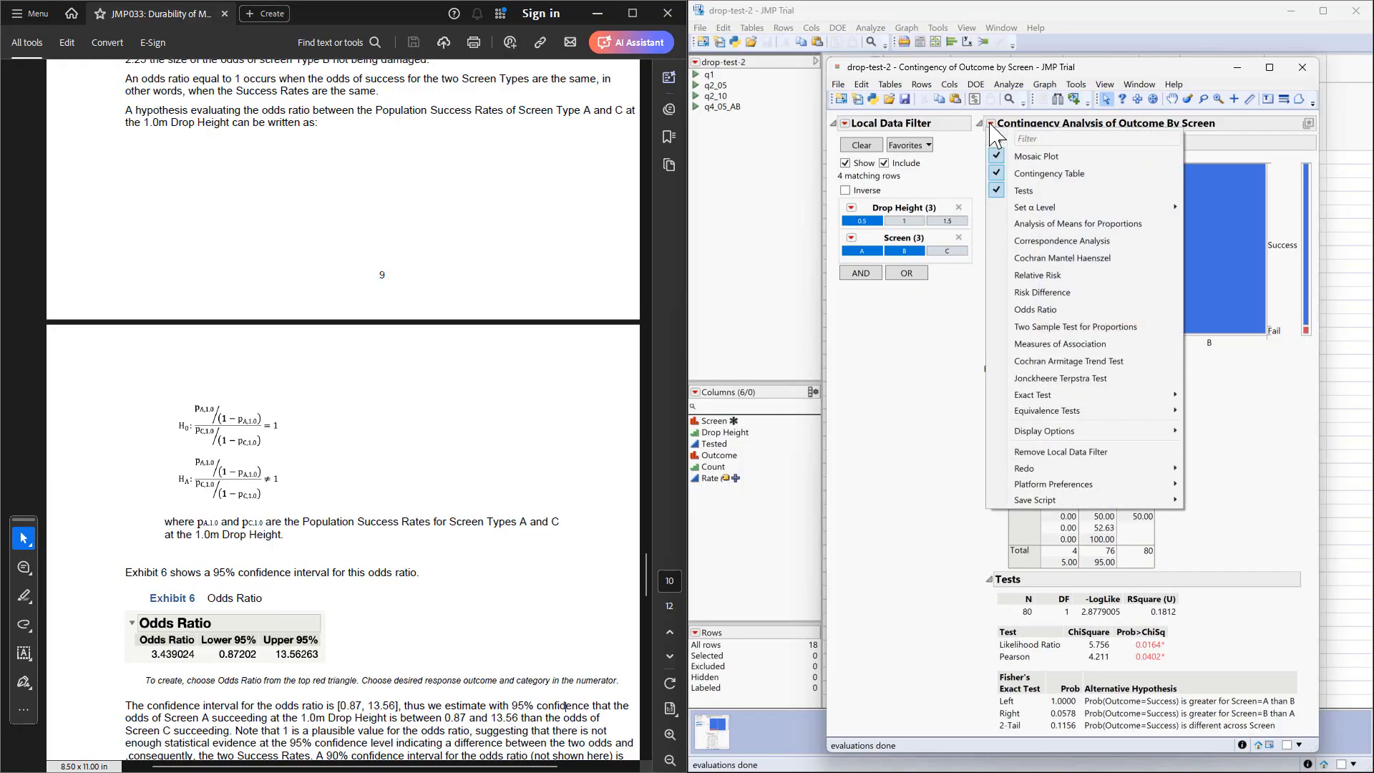
pyautogui.click(1041, 309)
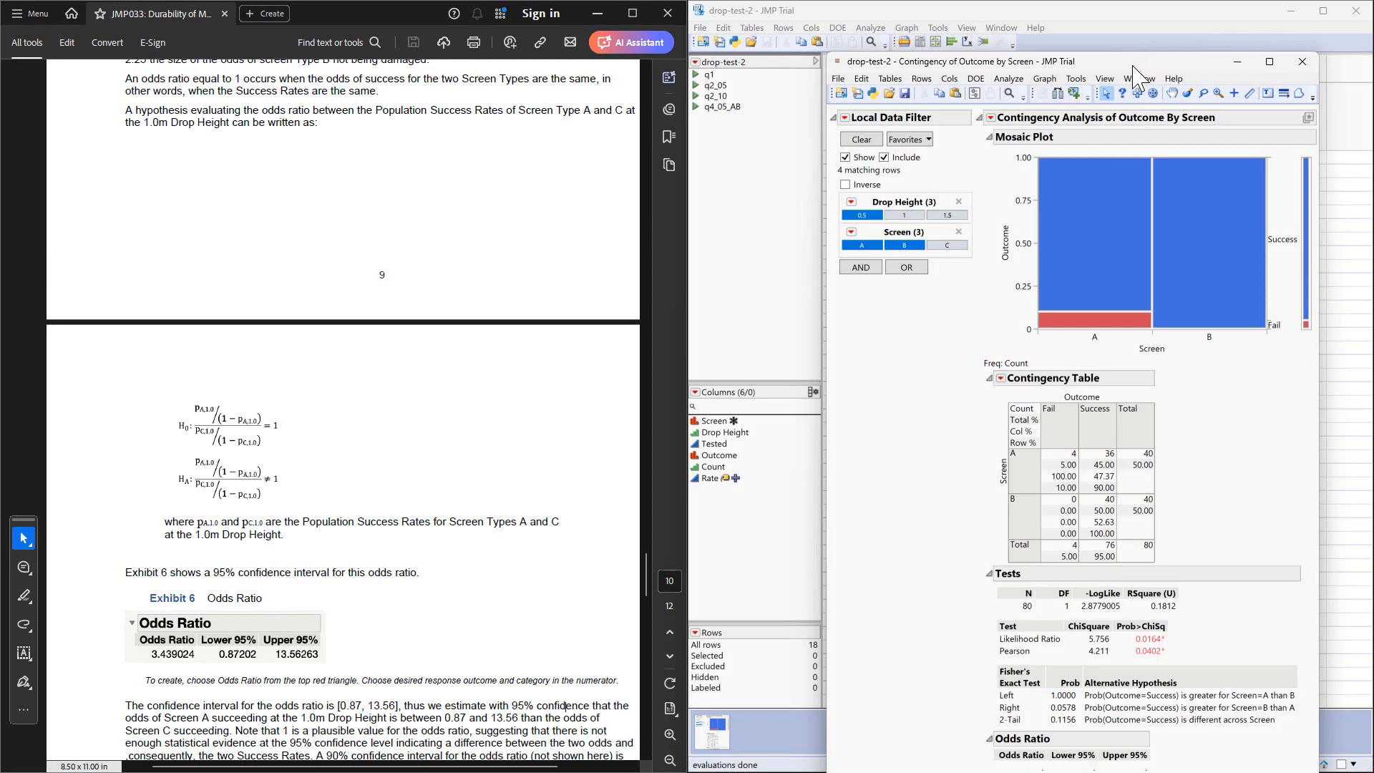
pyautogui.moveTo(1133, 66); pyautogui.dragTo(1098, 36)
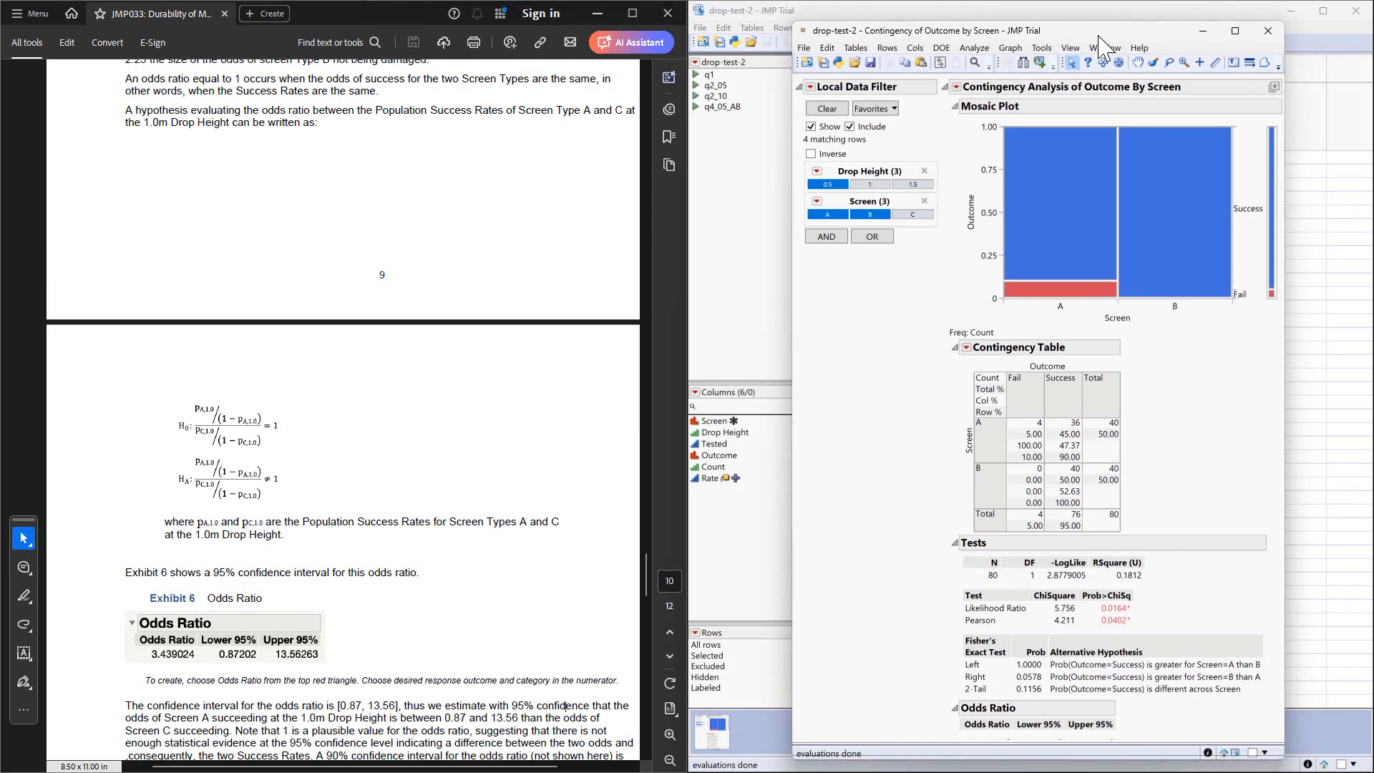
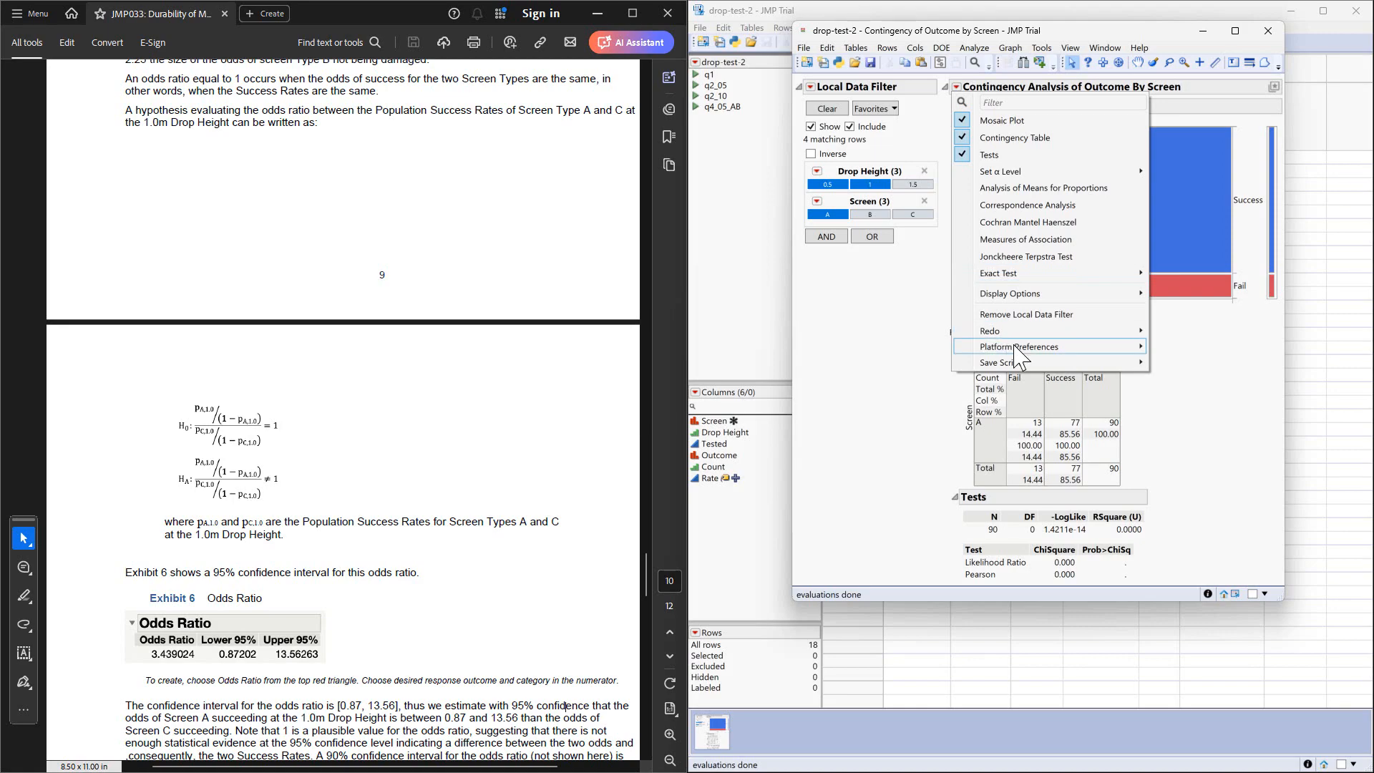
# Relaunch the contingency analysis with Drop Height replacing Screen as the X grouping category, keeping Outcome as response and Count as frequency.
pyautogui.moveTo(1023, 331)
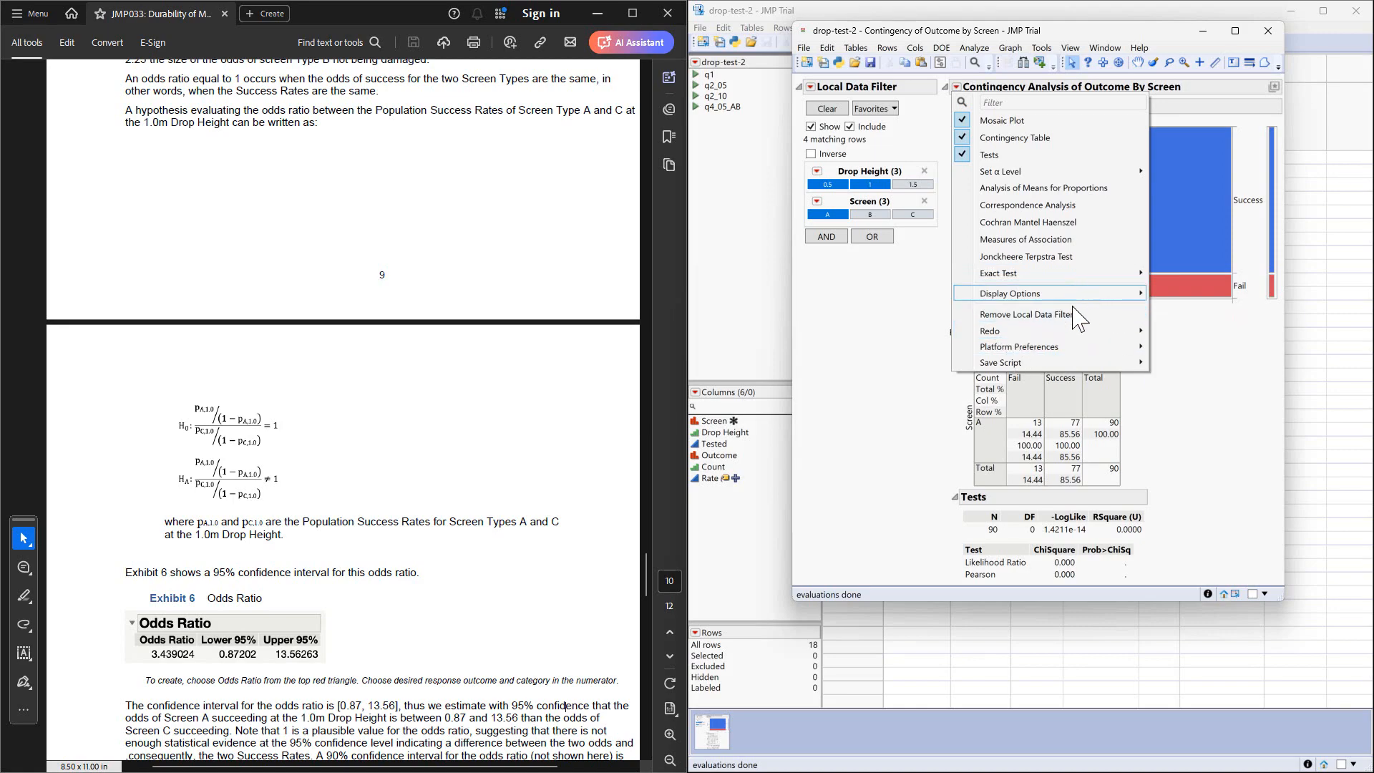
pyautogui.click(1192, 370)
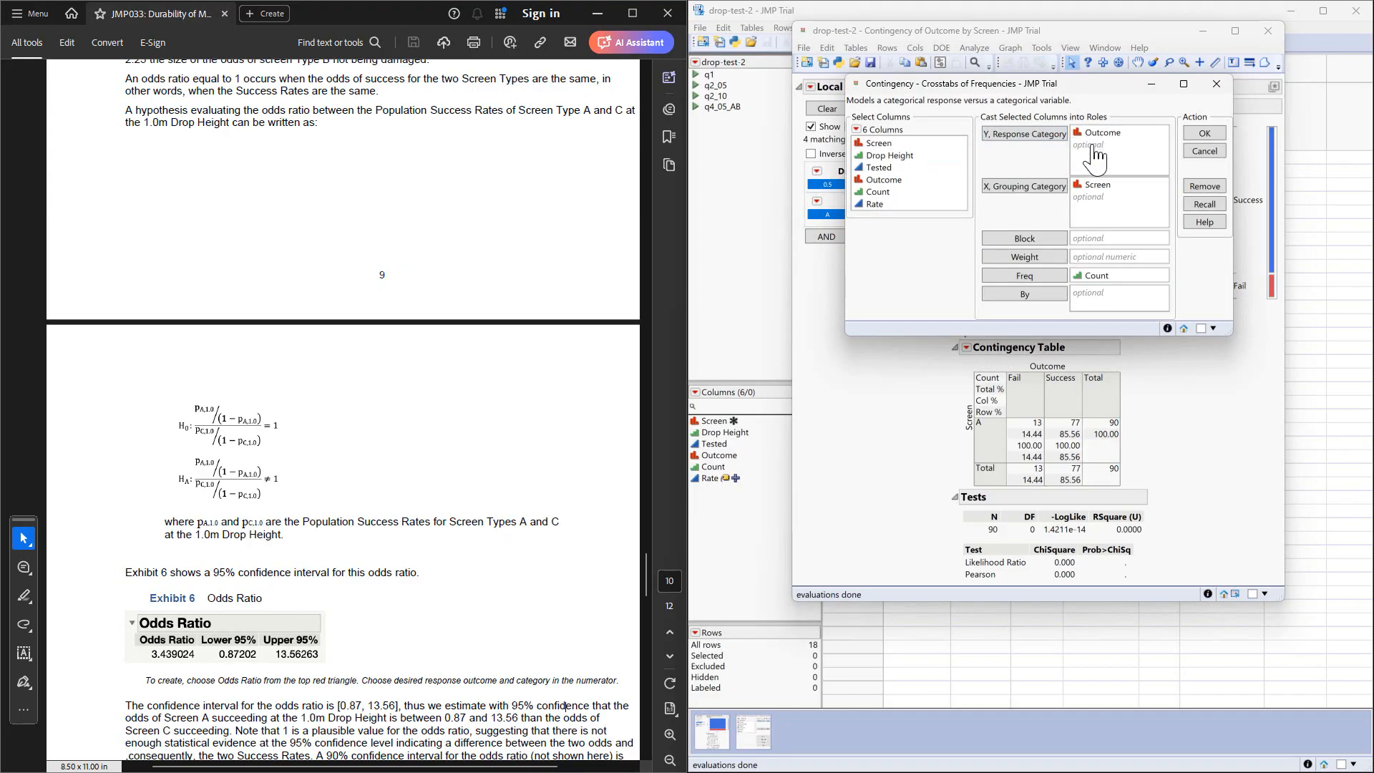
pyautogui.click(1090, 187)
pyautogui.click(1006, 207)
pyautogui.click(1104, 186)
pyautogui.doubleClick(1104, 188)
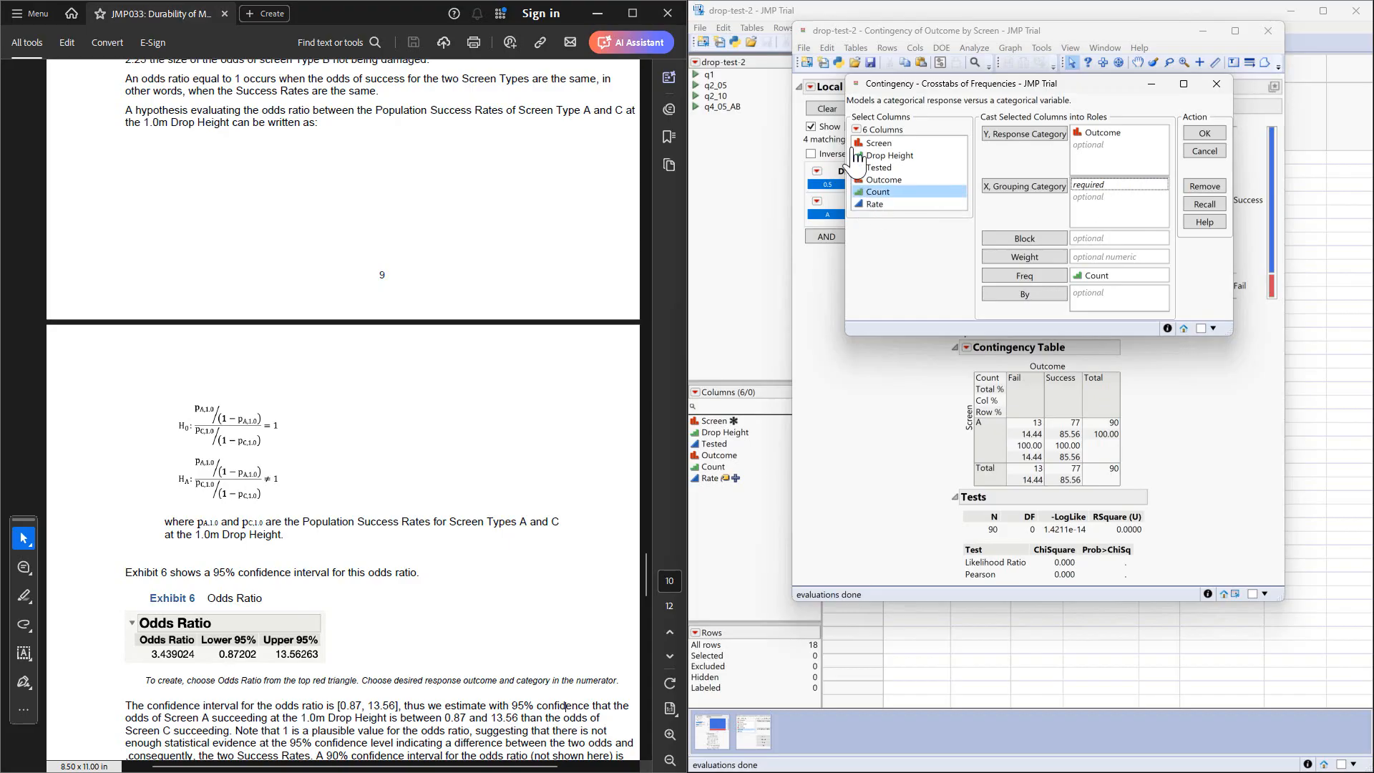
pyautogui.click(894, 157)
pyautogui.moveTo(895, 159); pyautogui.dragTo(1093, 190)
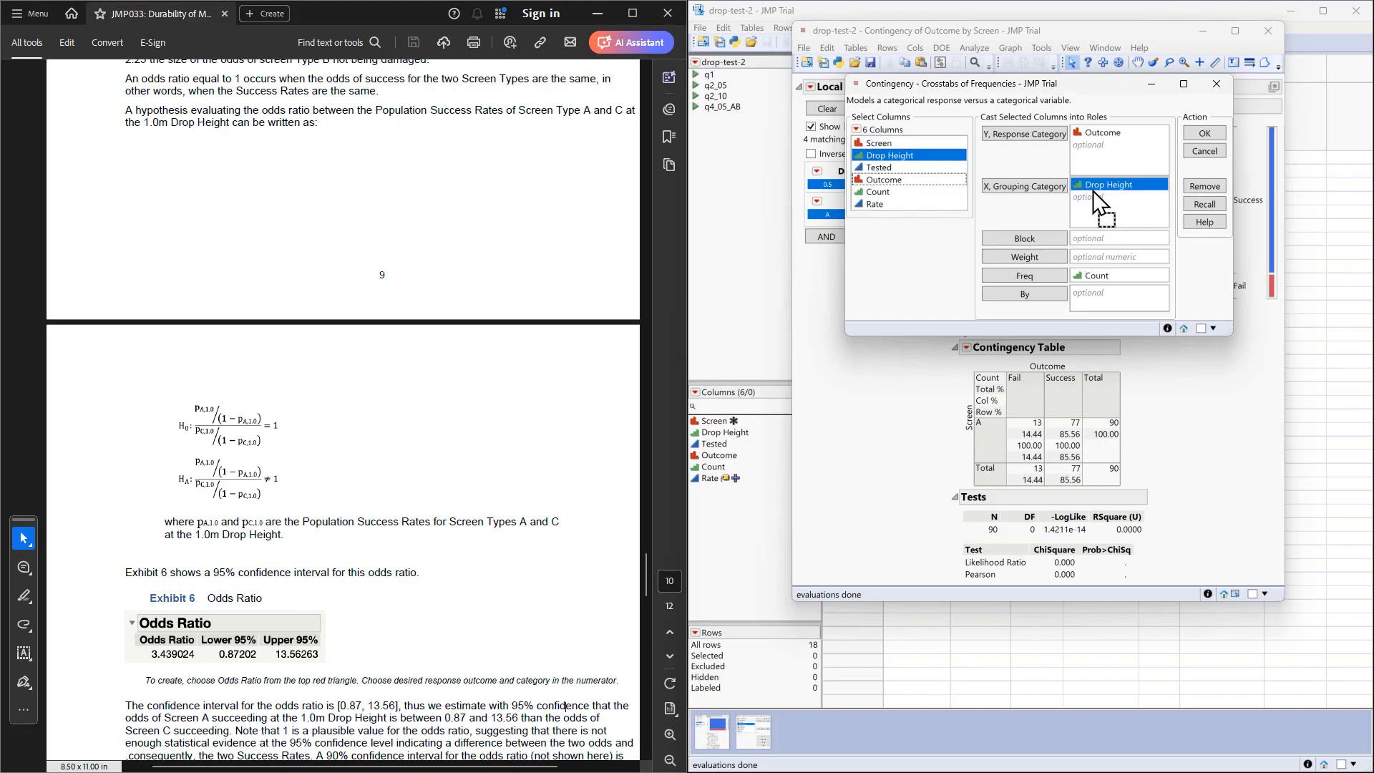
pyautogui.click(1206, 135)
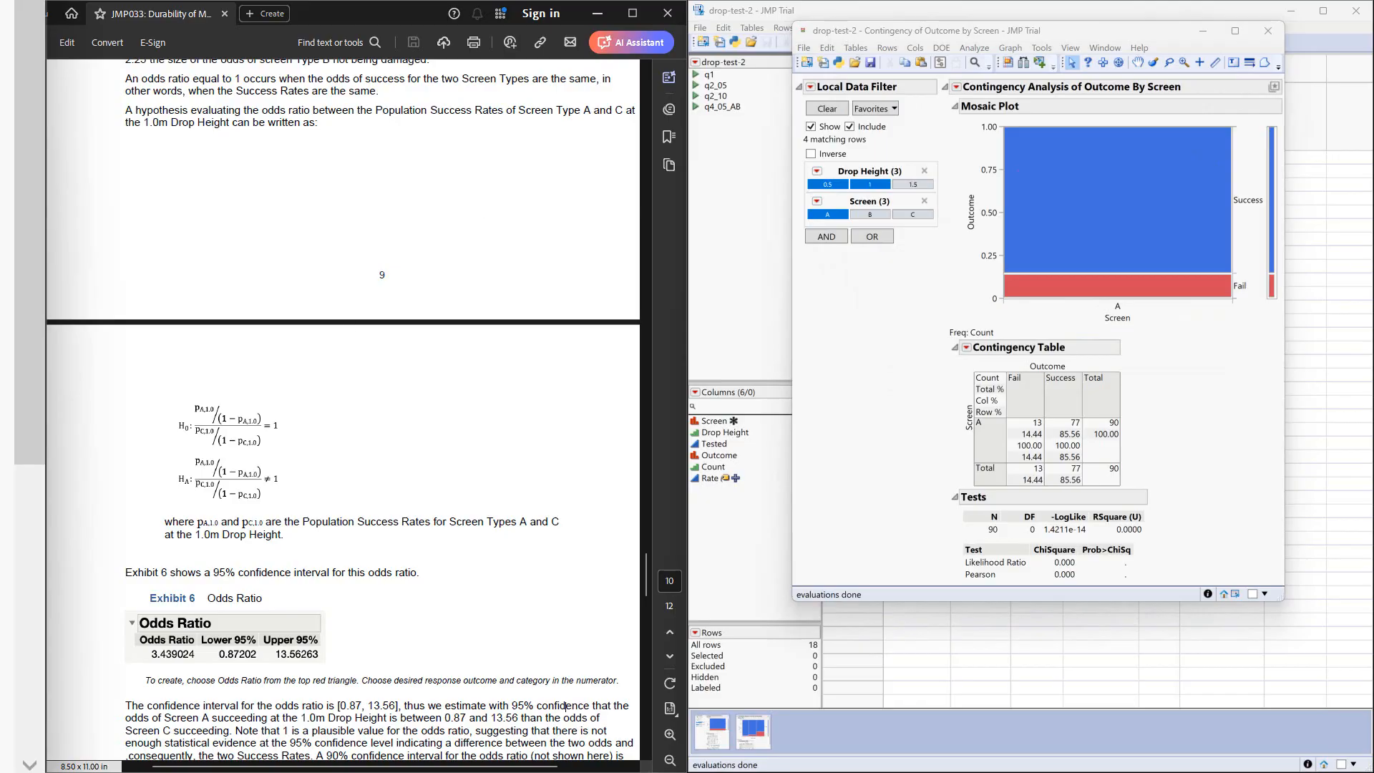
# Close the Outcome by Screen report and place the Outcome by Drop Height report over the data table.
pyautogui.moveTo(0, 93); pyautogui.dragTo(542, 28)
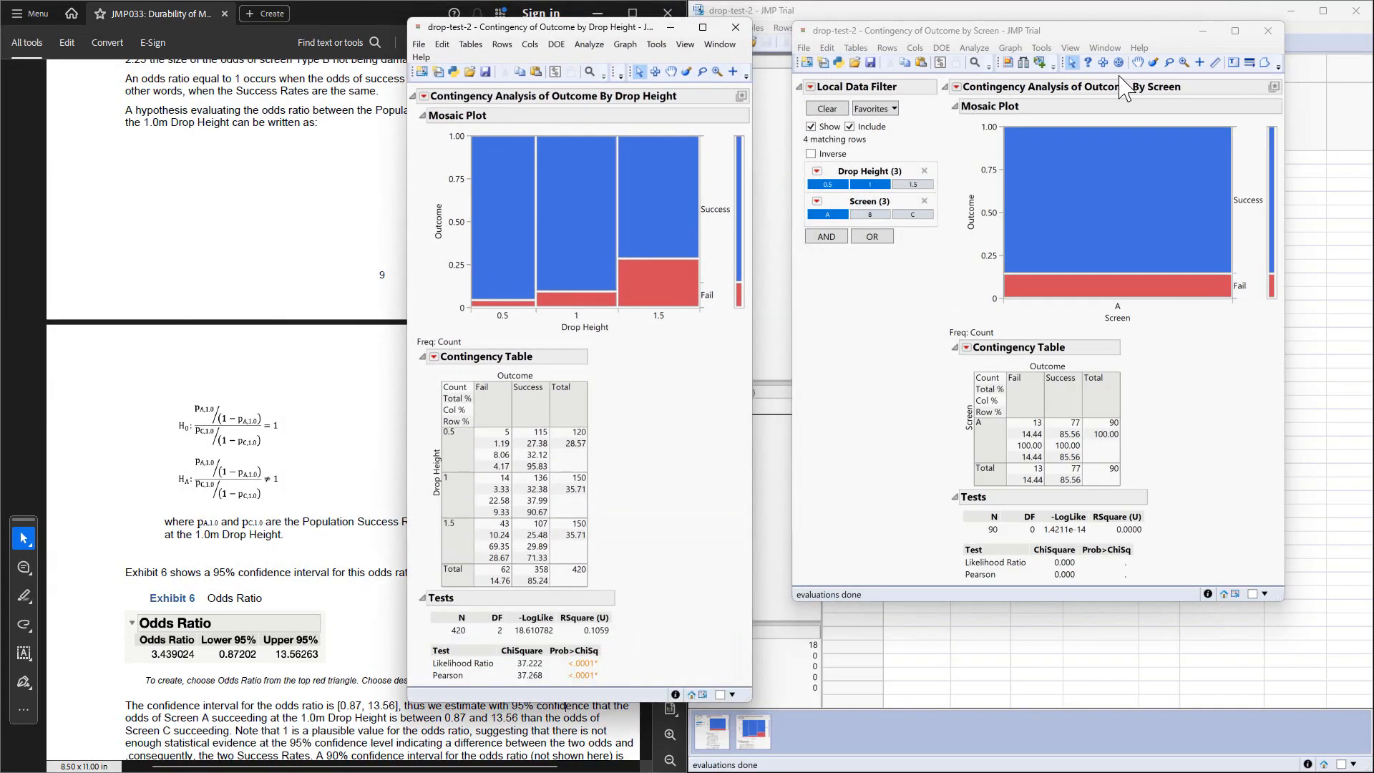
pyautogui.click(1136, 33)
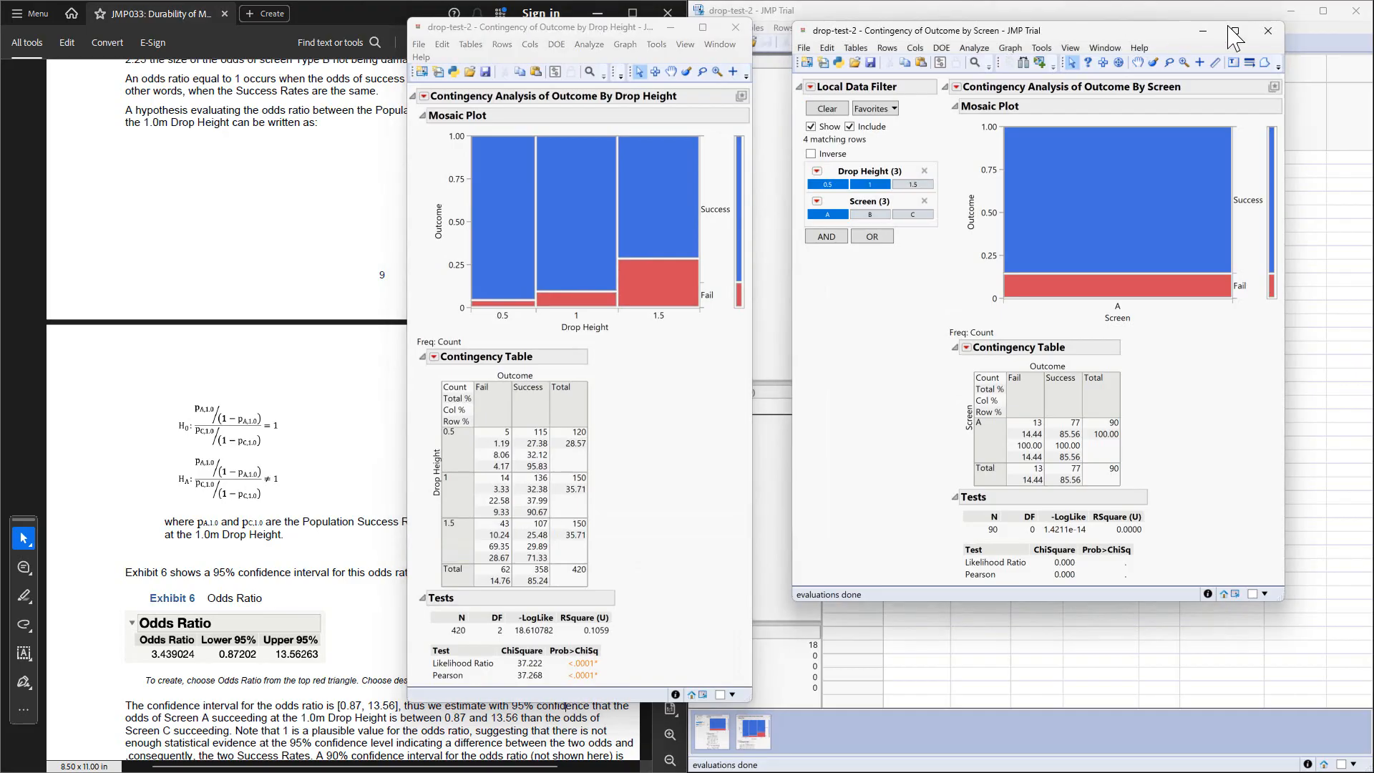
pyautogui.click(1268, 32)
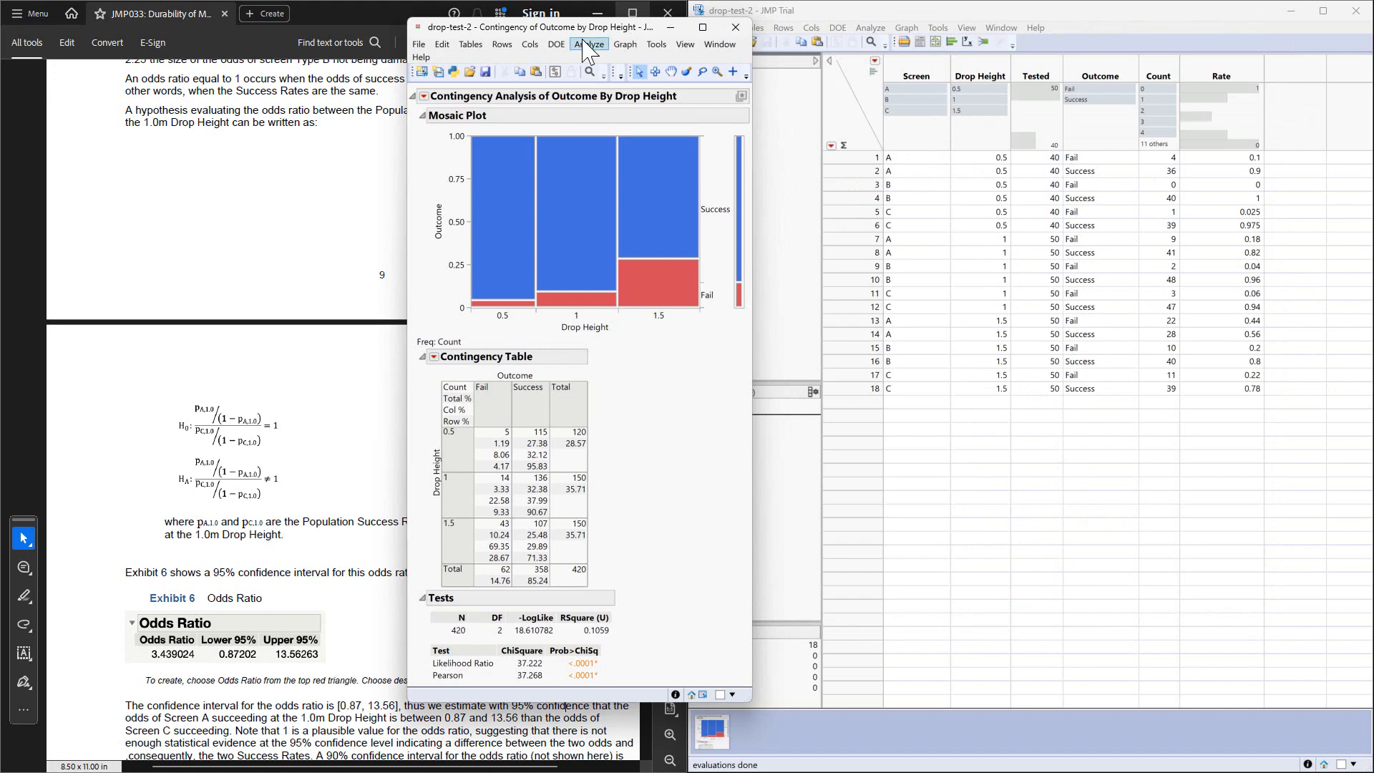
pyautogui.moveTo(573, 30); pyautogui.dragTo(1140, 46)
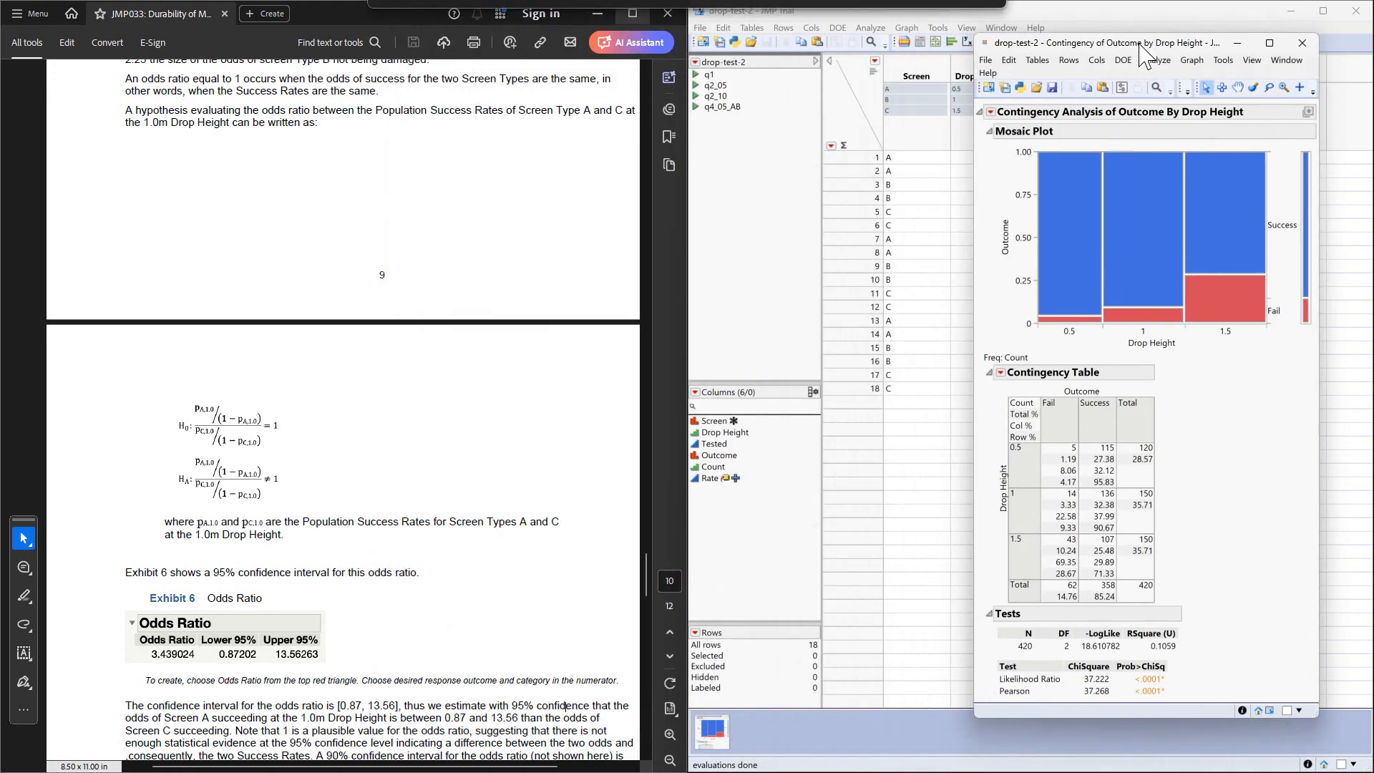
# Add a local data filter on Screen and Drop Height, limiting the report to Screen A at drop heights 0.5 and 1.
pyautogui.click(991, 113)
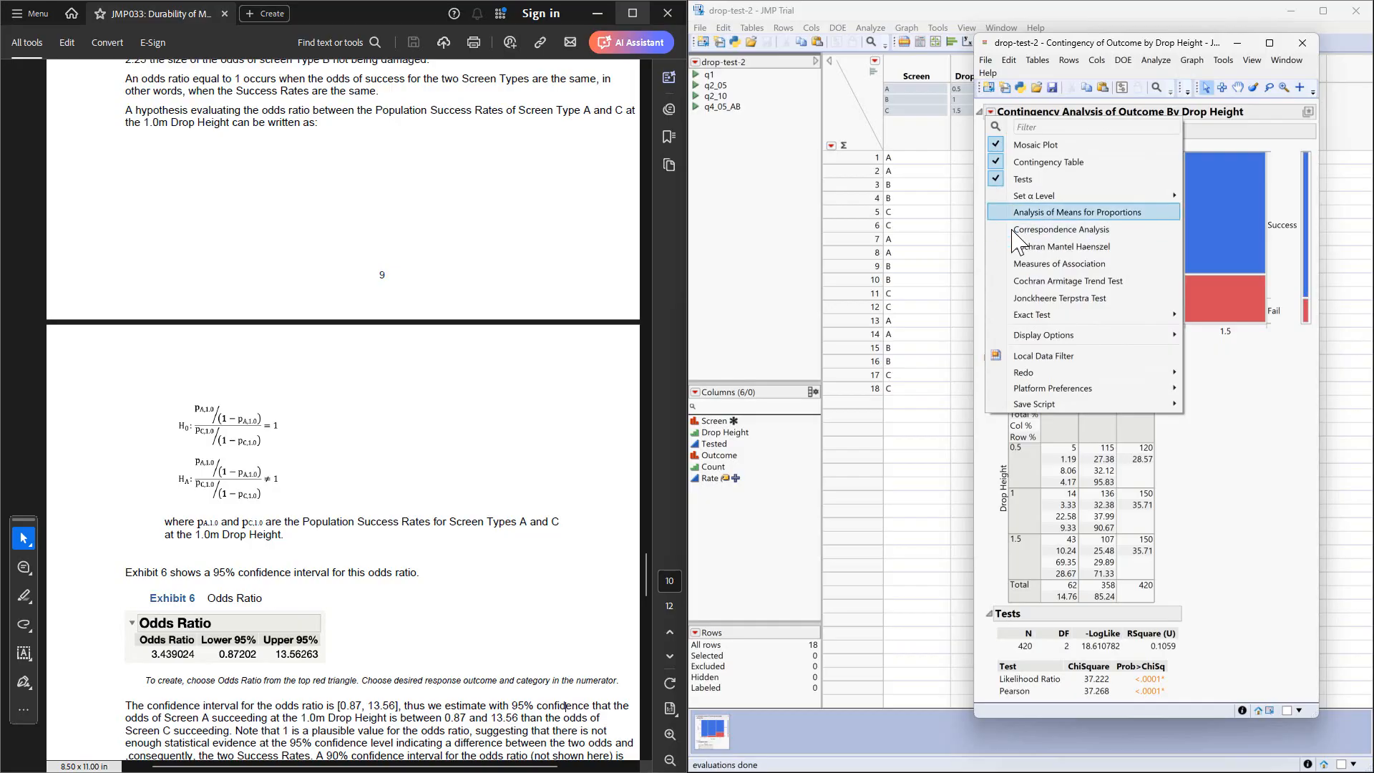
pyautogui.click(1061, 355)
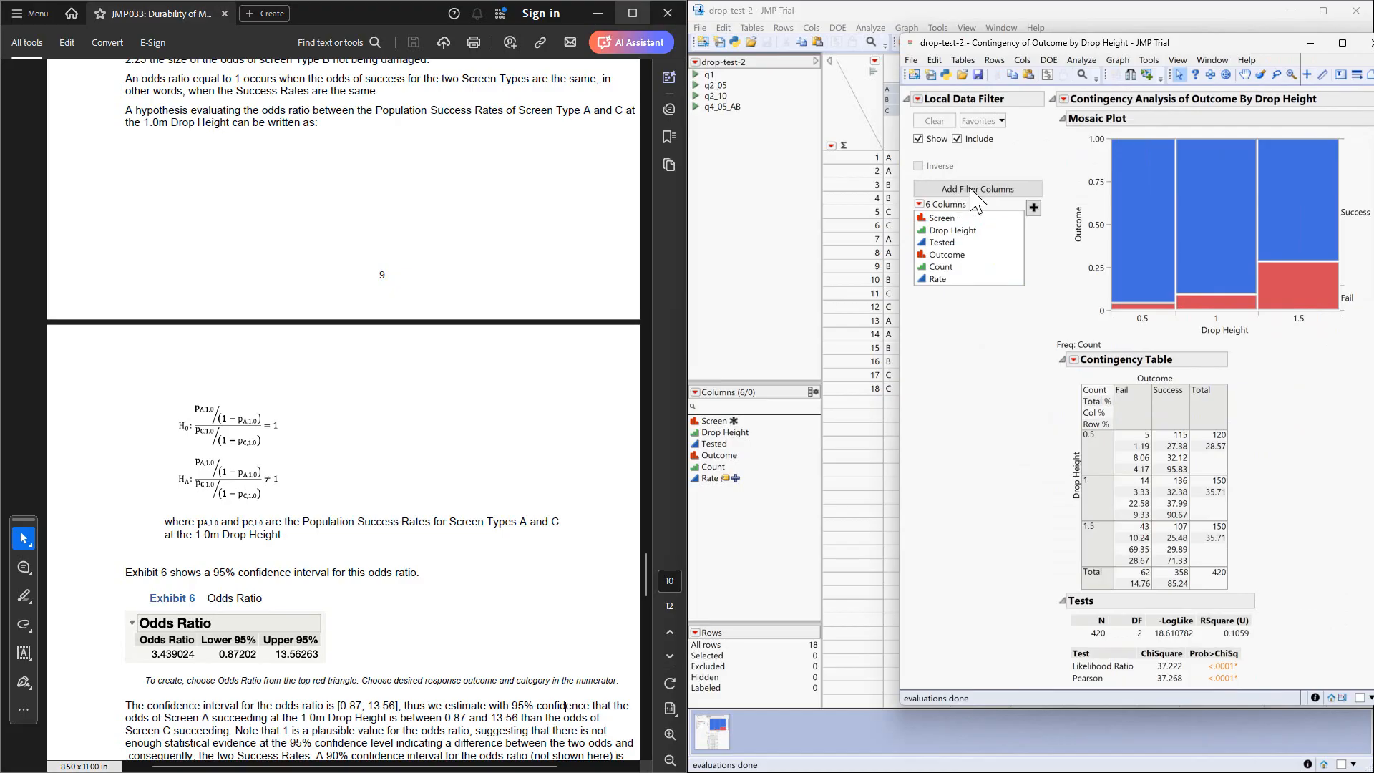
pyautogui.click(941, 218)
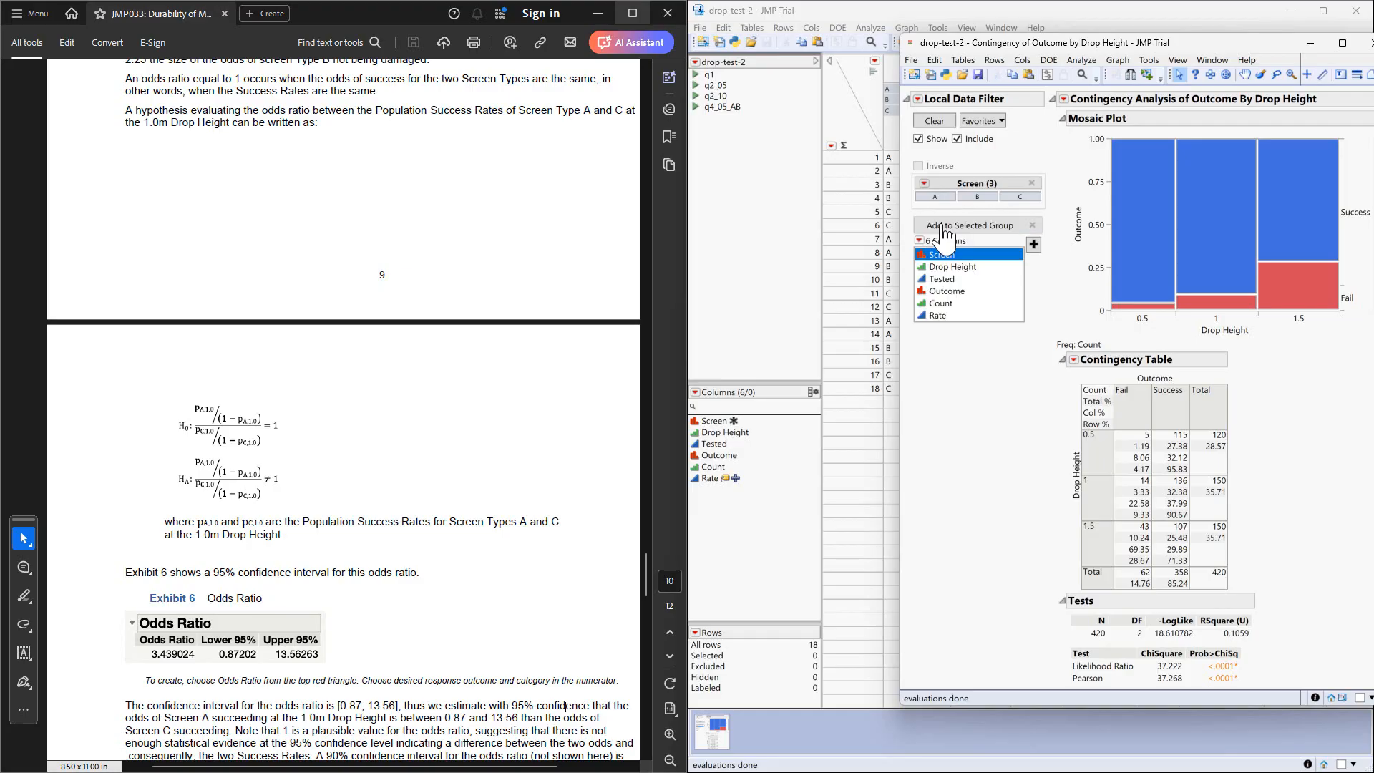
pyautogui.click(949, 267)
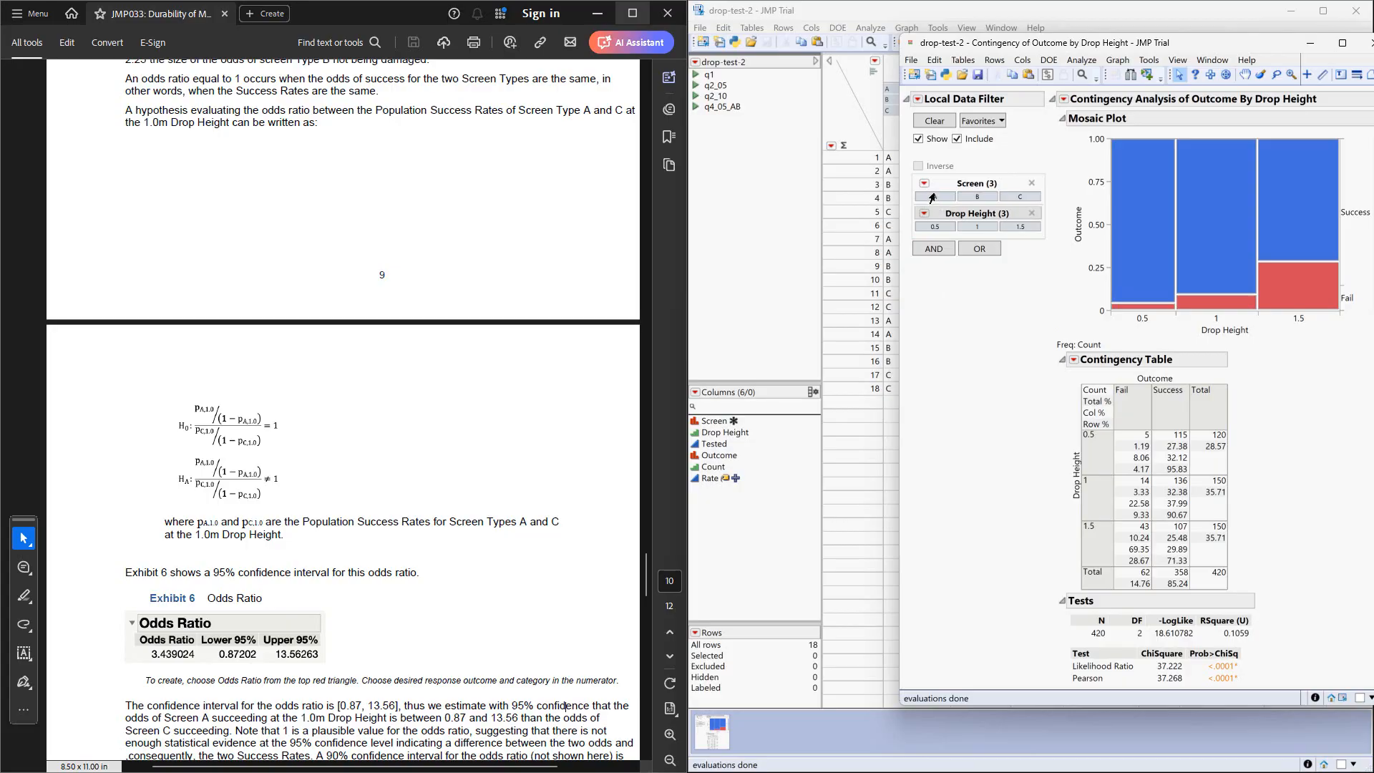
pyautogui.click(932, 197)
pyautogui.click(935, 226)
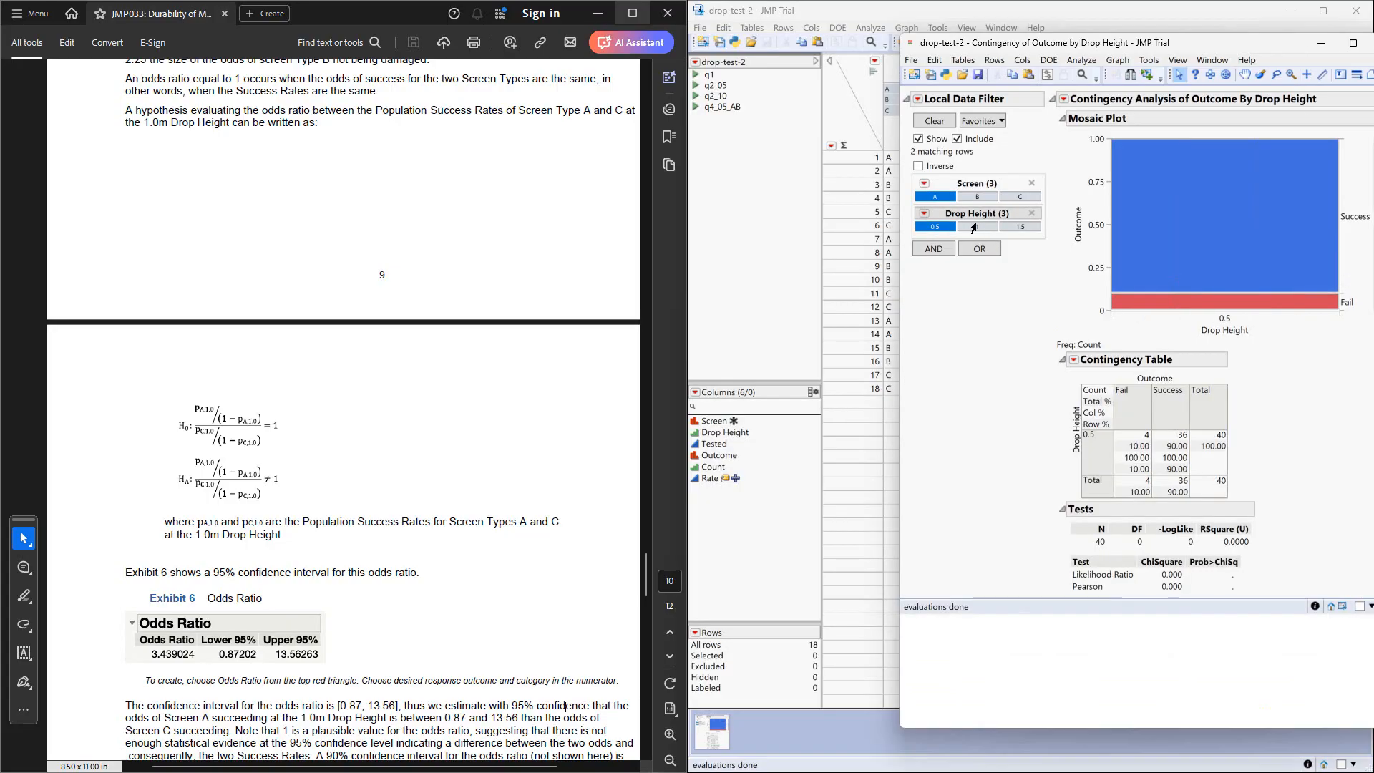
pyautogui.click(973, 227)
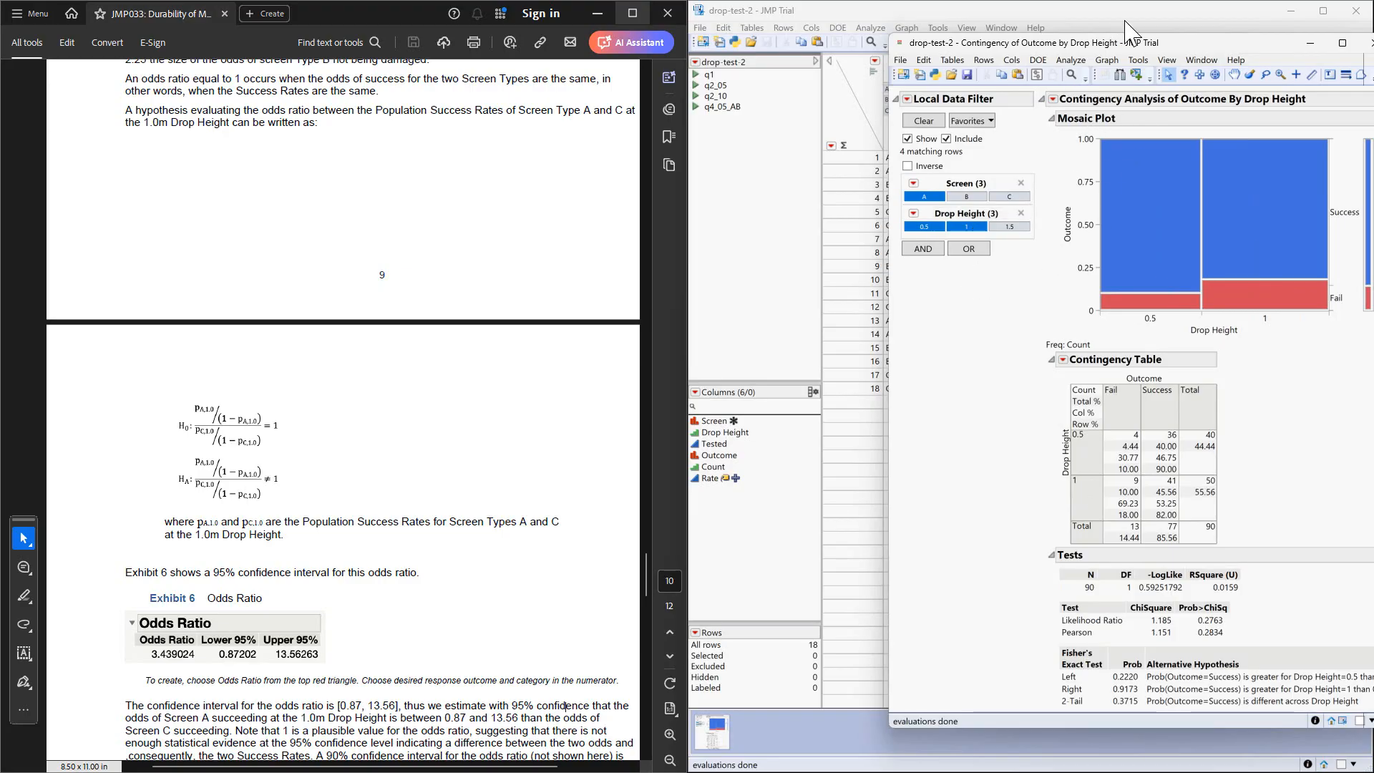
# Reposition the report window and calculate the Odds Ratio comparing the 0.5 and 1 drop heights for Screen A.
pyautogui.moveTo(1140, 45); pyautogui.dragTo(973, 54)
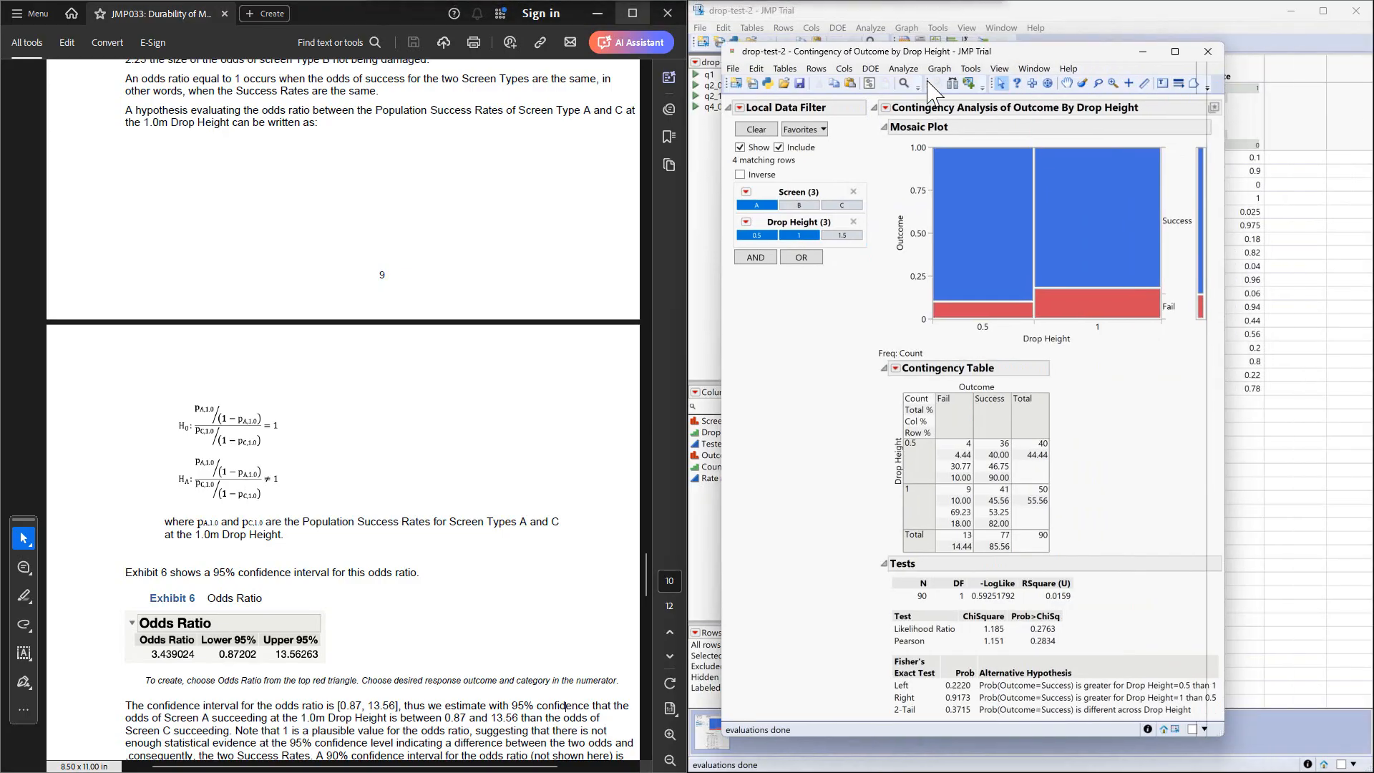
pyautogui.click(886, 107)
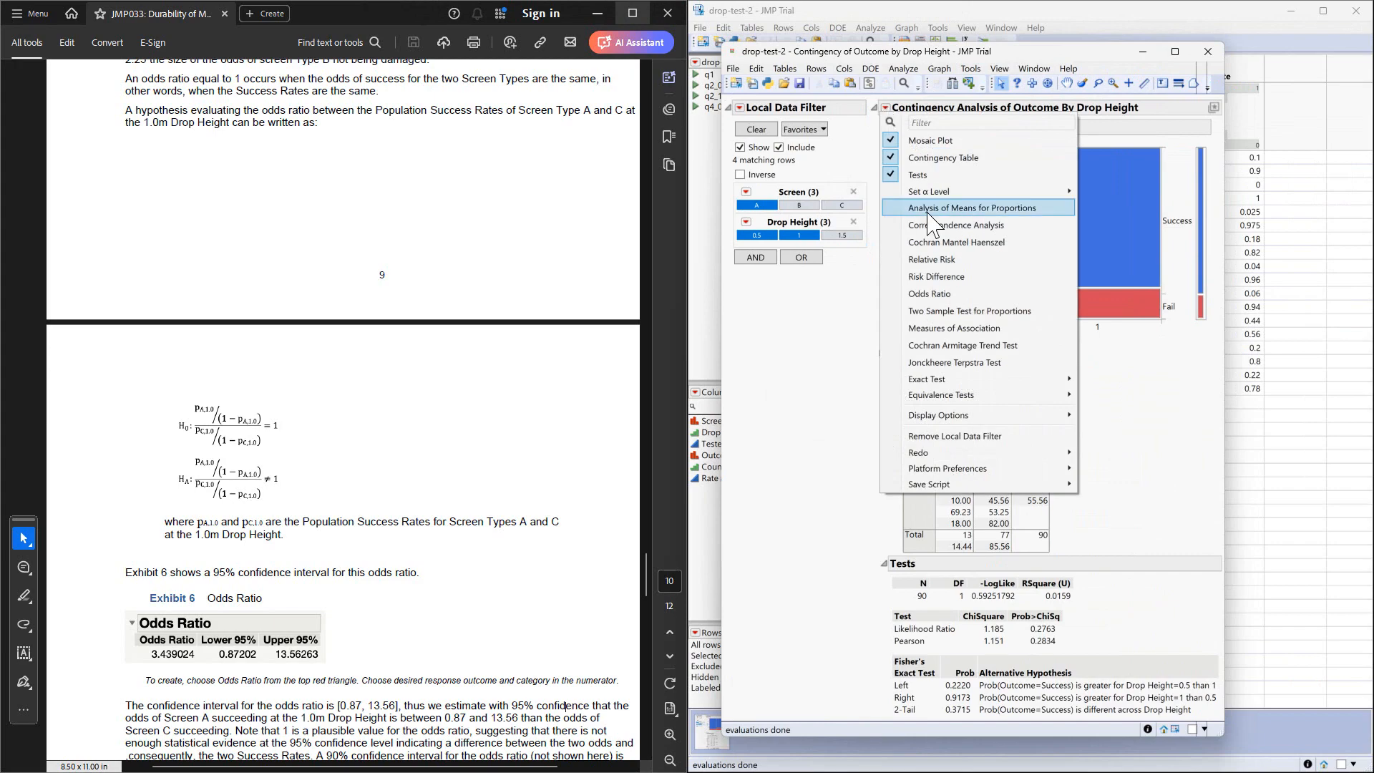
pyautogui.click(931, 293)
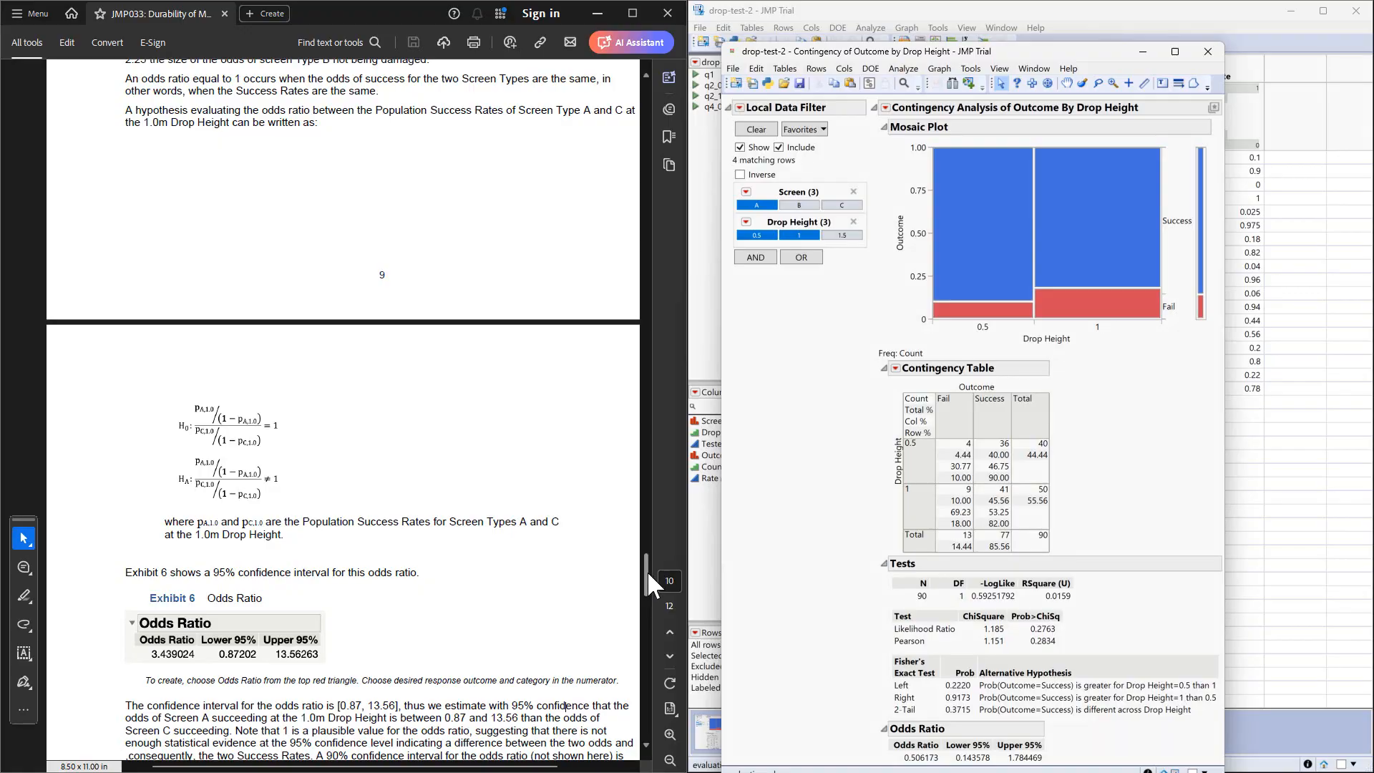
# Review the case PDF's exercises and Exhibit 6 odds ratio discussion in Acrobat, and return to the Outcome by Drop Height report in JMP.
pyautogui.moveTo(647, 569); pyautogui.dragTo(622, 723)
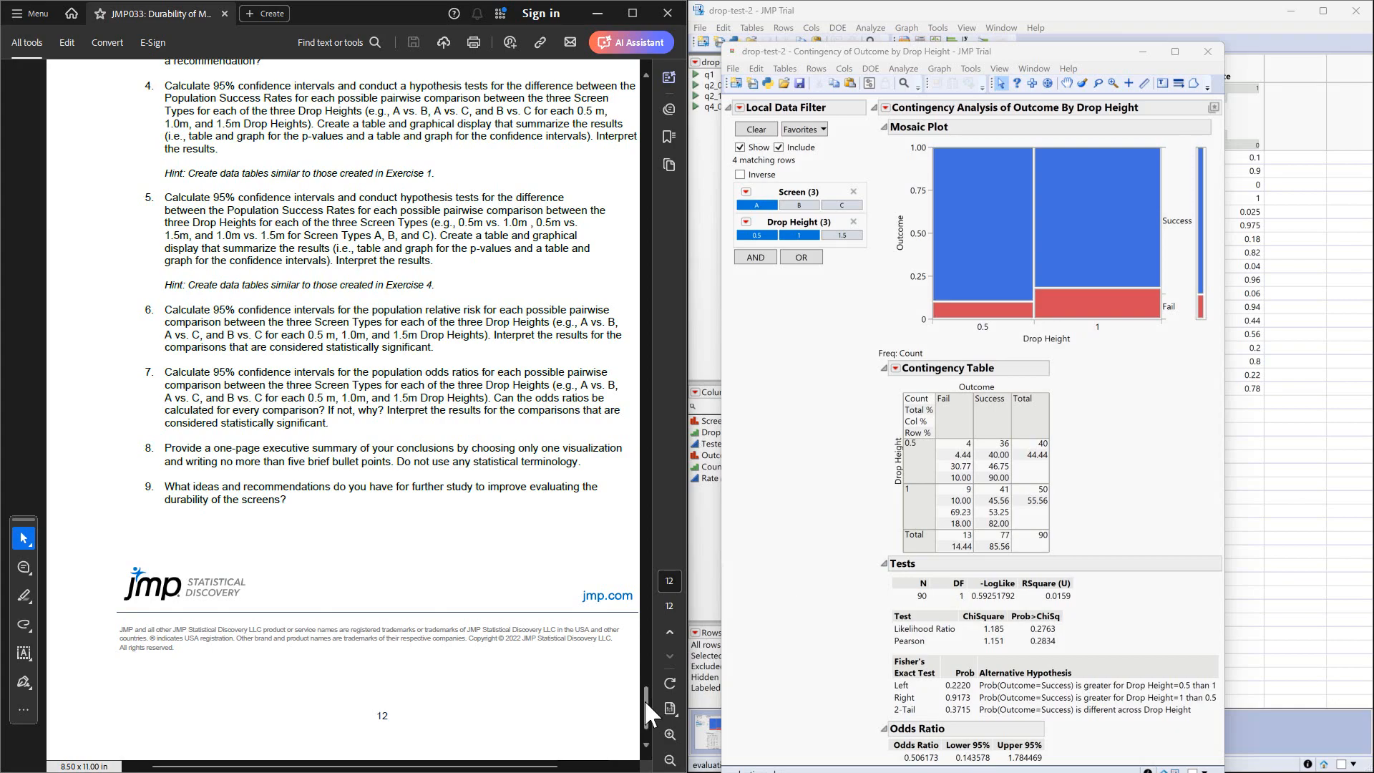
pyautogui.moveTo(644, 700); pyautogui.dragTo(634, 582)
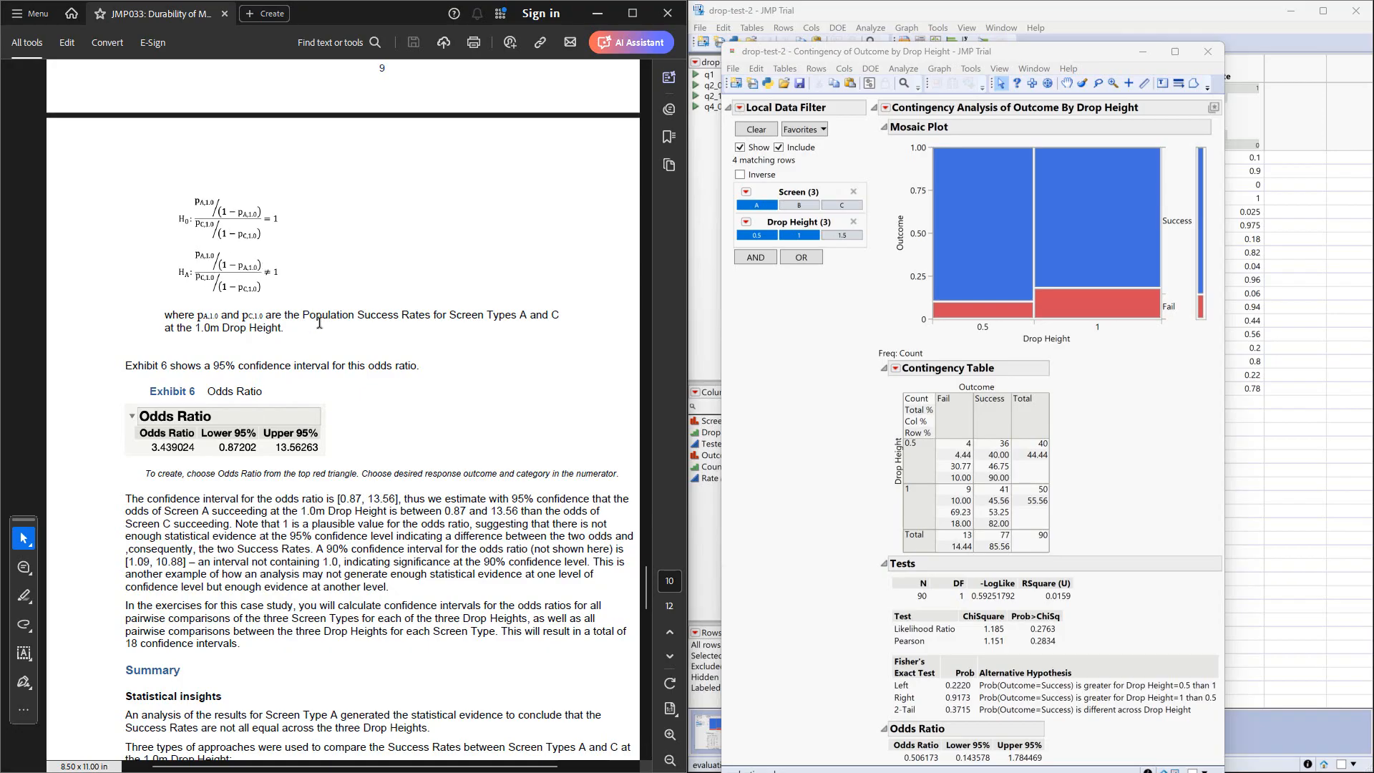
pyautogui.scroll(-5, 319, 322)
pyautogui.scroll(4, 319, 323)
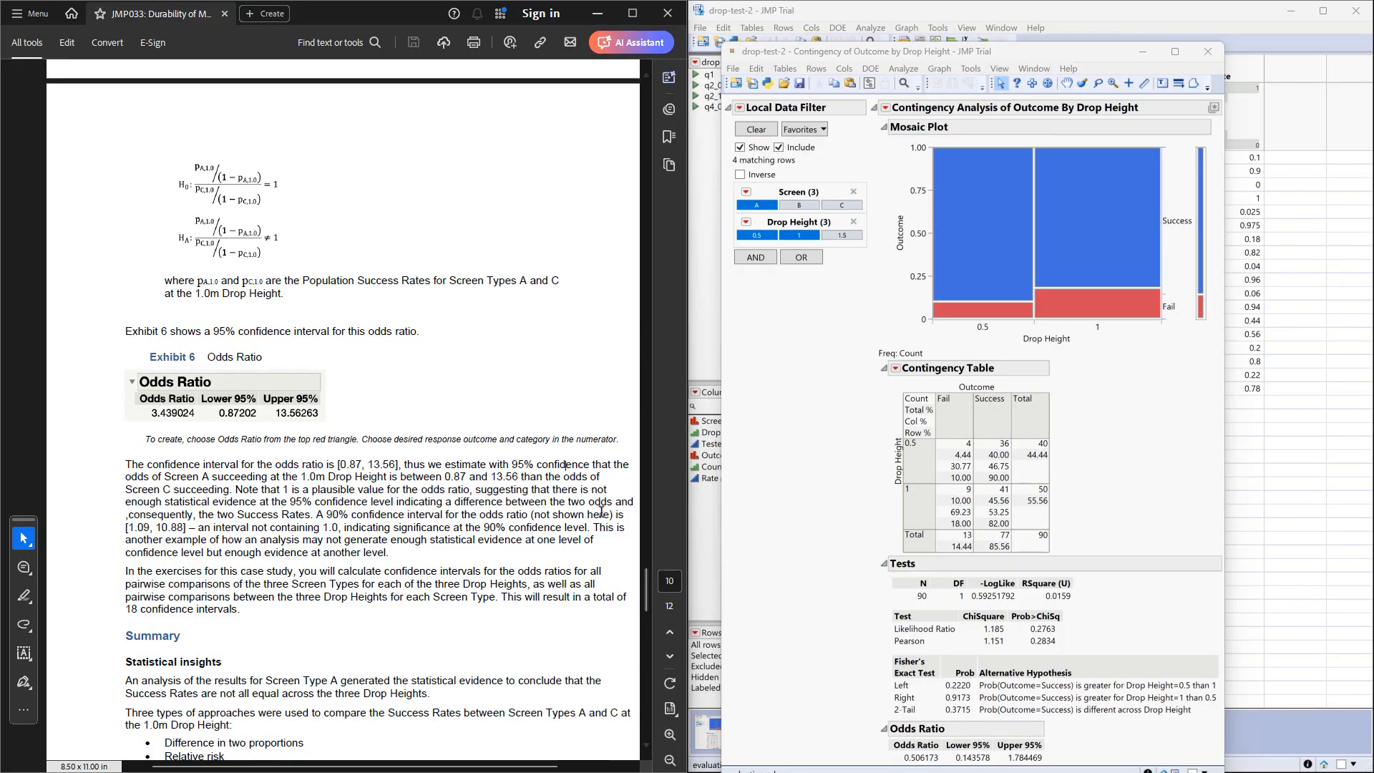
pyautogui.moveTo(644, 598); pyautogui.dragTo(632, 749)
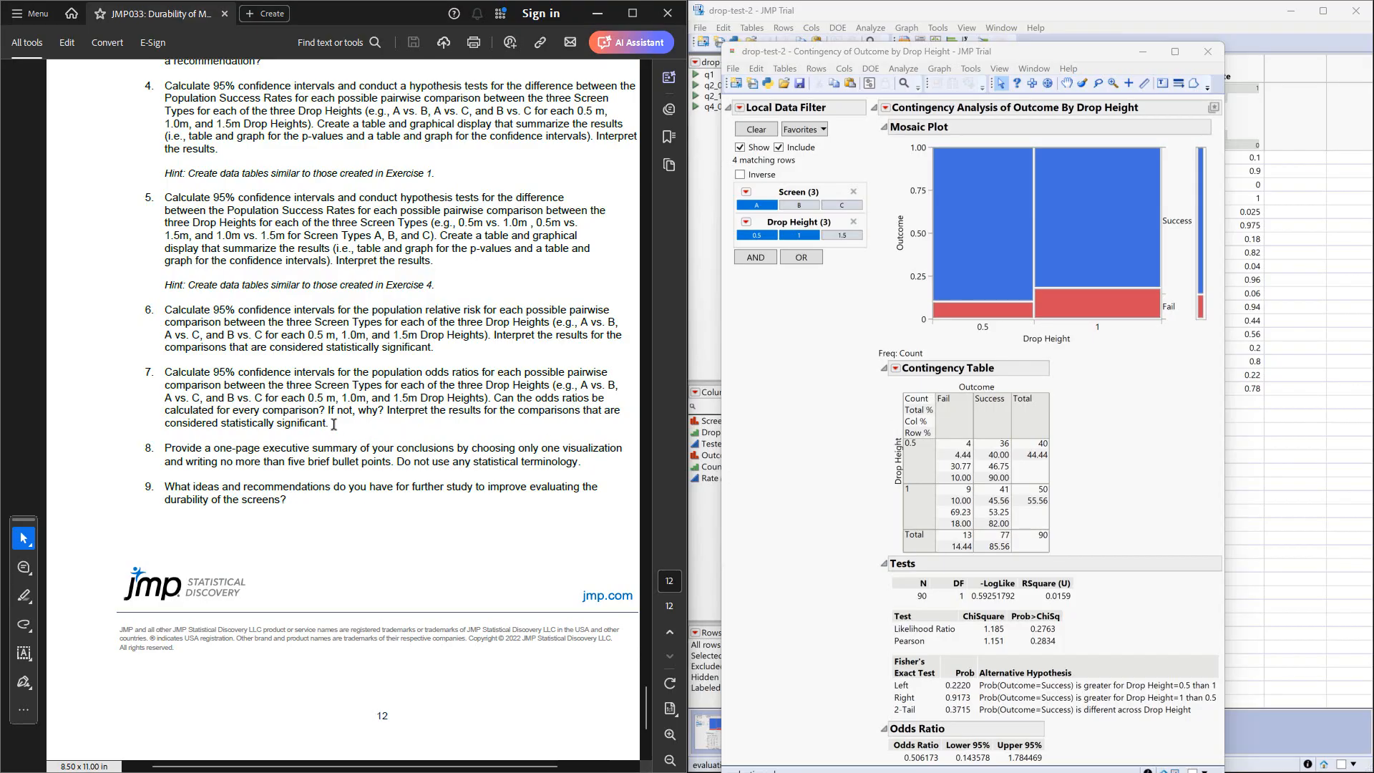
pyautogui.scroll(10, 334, 424)
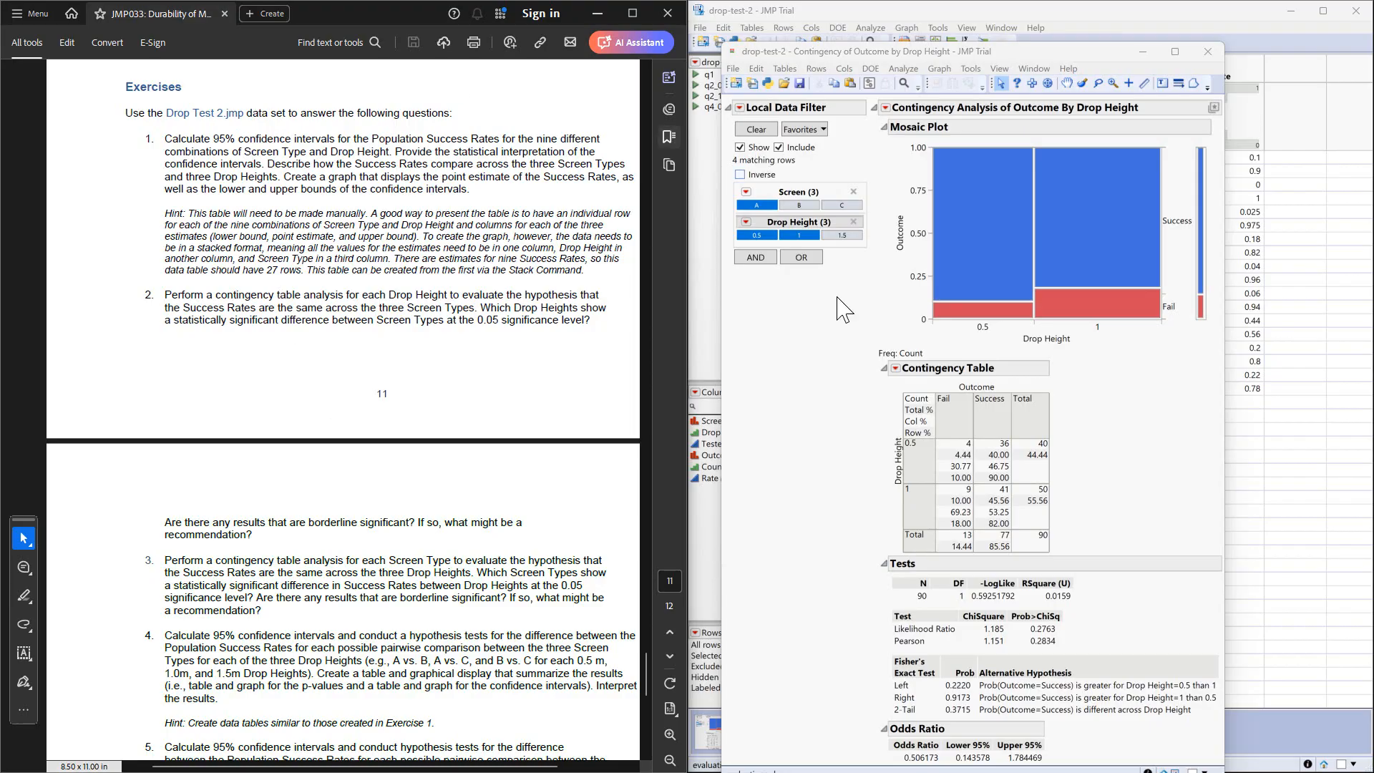
pyautogui.click(811, 332)
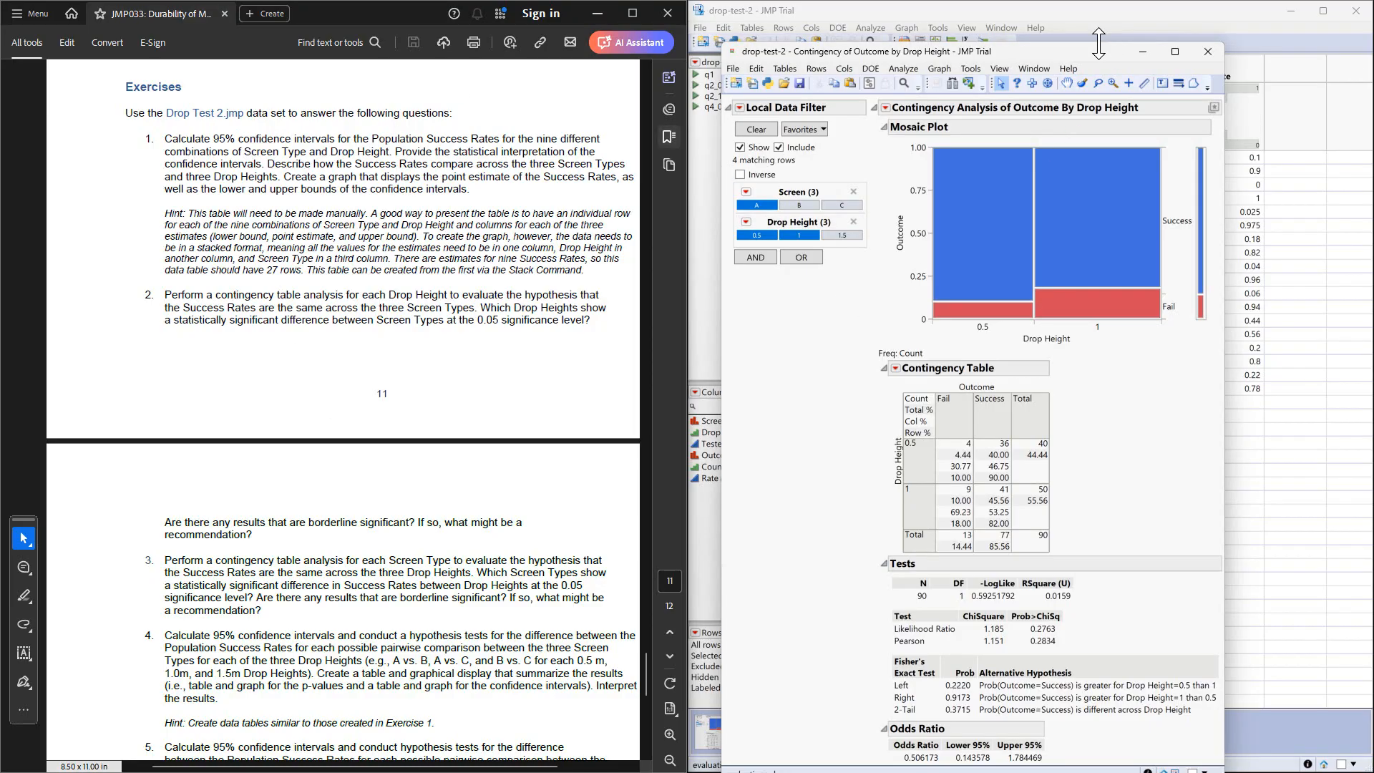